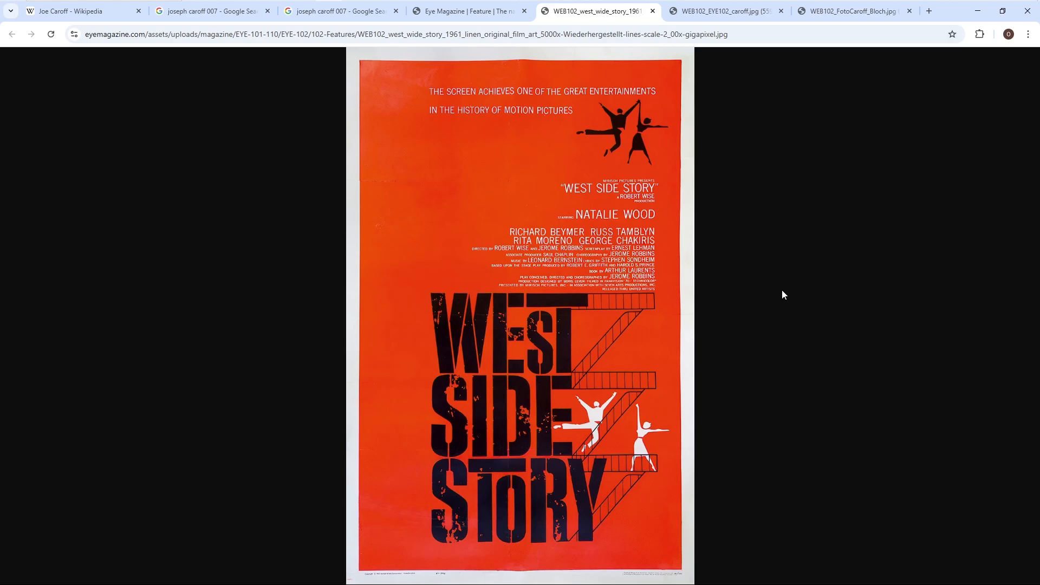
- Look through the Joe Caroff 007 and West Side Story poster images as reference
key(ctrl+Tab)
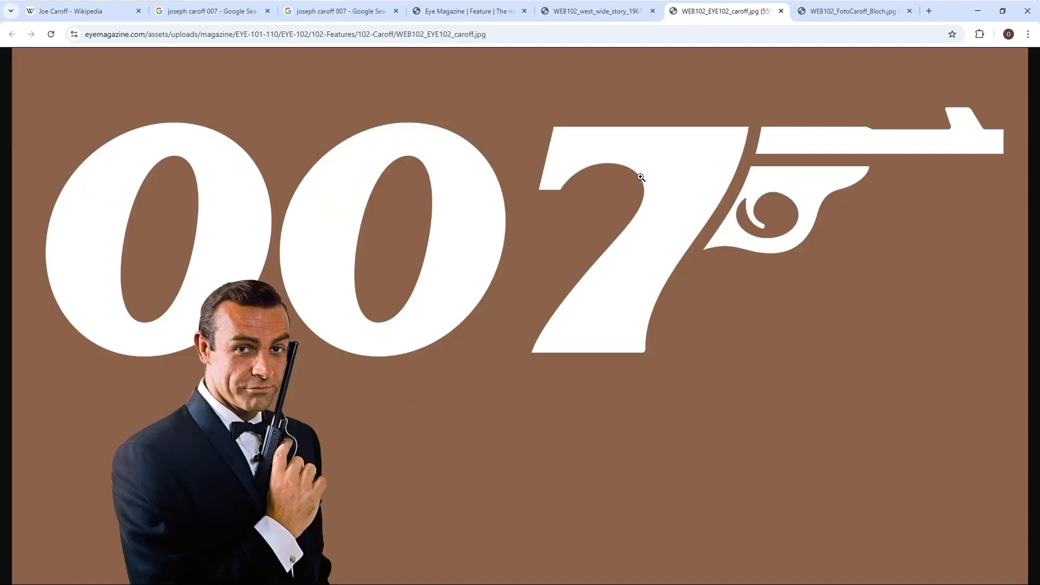
key(ctrl+shift+Tab)
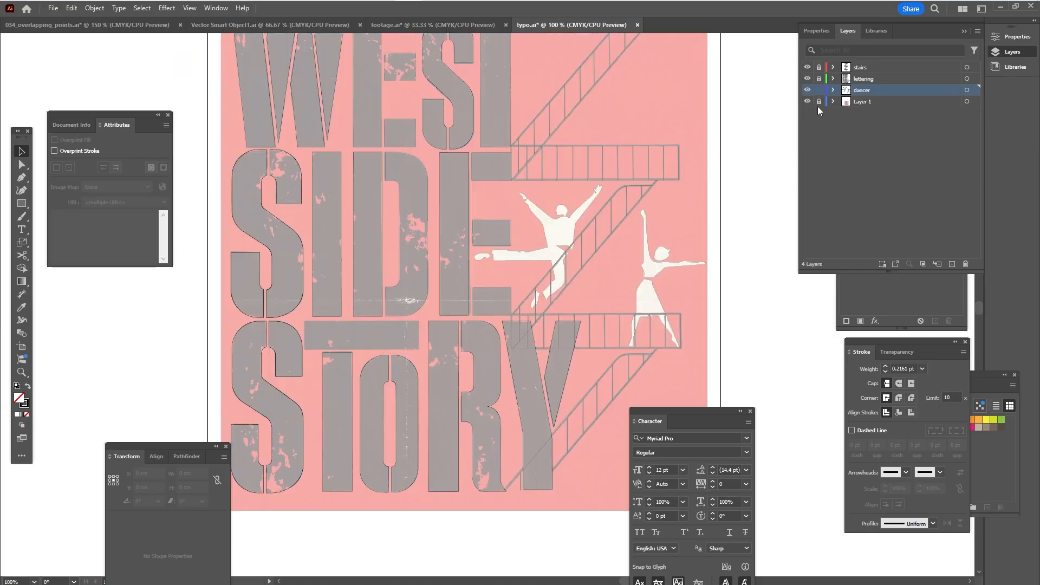
- Hide the poster reference Layer 1 and check the lettering and stairs layers by toggling each one's visibility
click(806, 102)
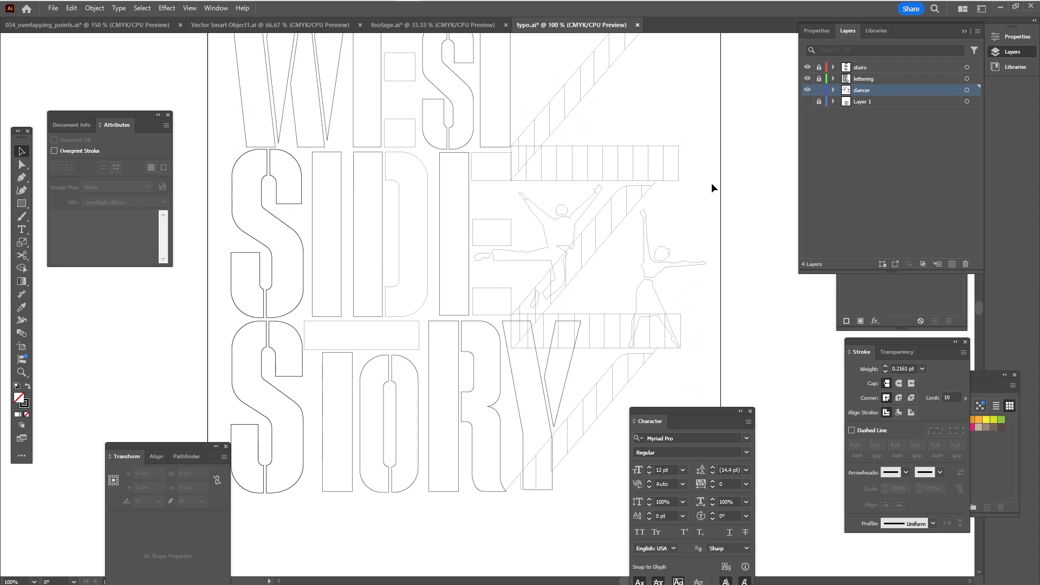
key(ctrl+minus)
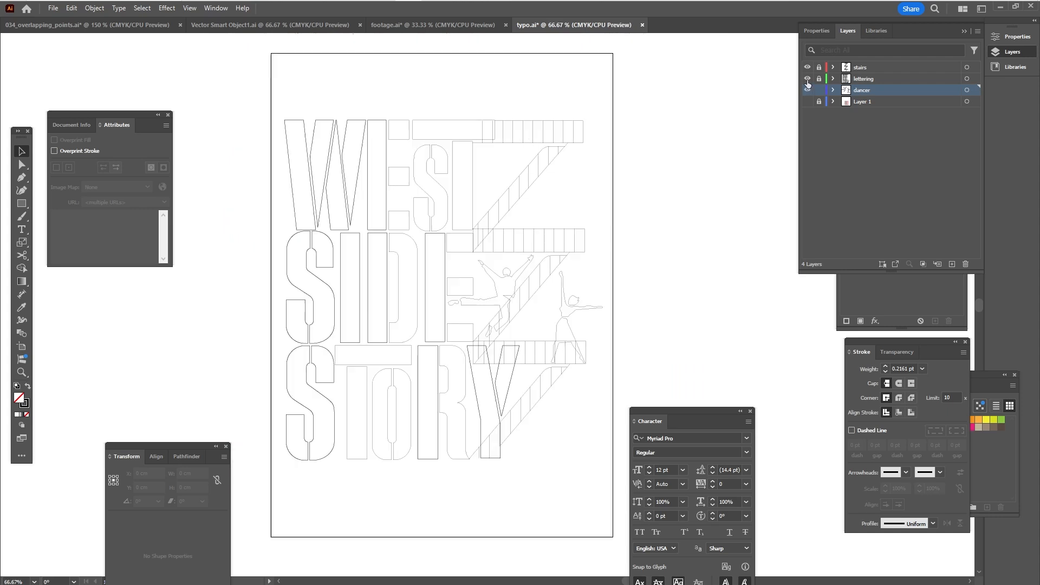
click(807, 78)
click(807, 79)
click(806, 67)
click(807, 67)
- Examine the traced line work of the upper staircase and its railing up close
ctrl+drag(517, 135, 574, 203)
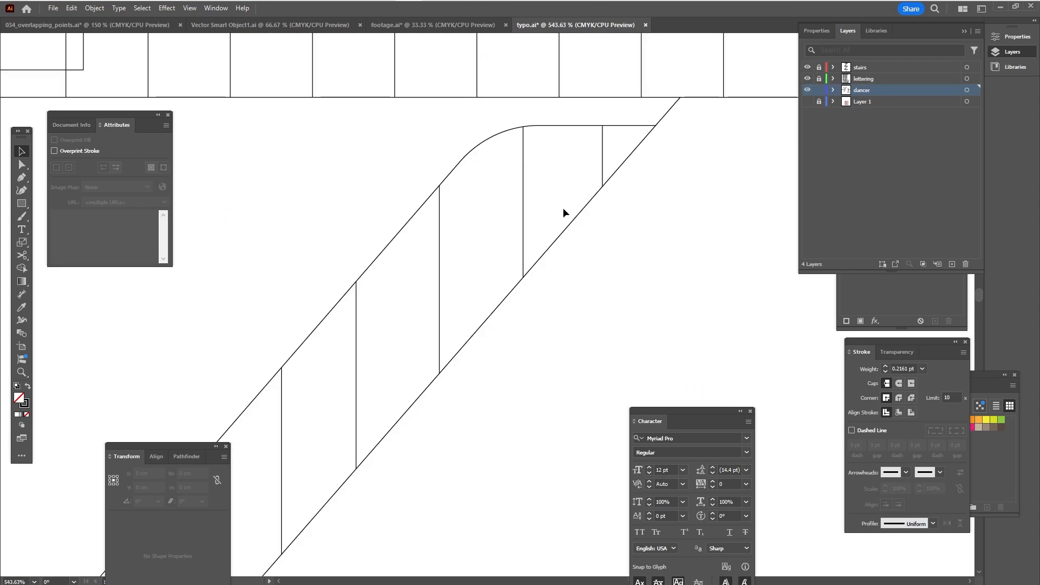
ctrl+alt+click(555, 300)
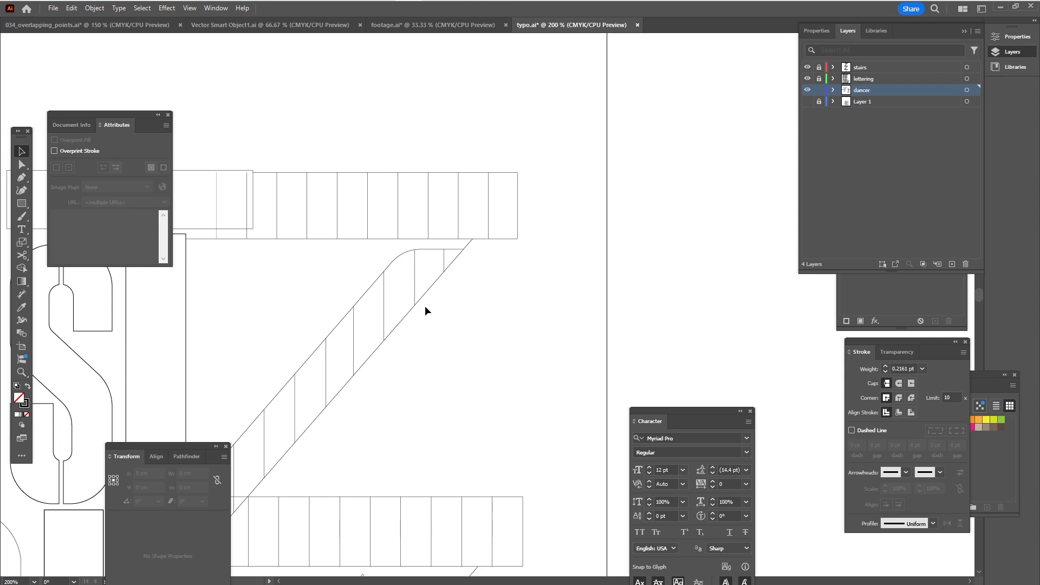
ctrl+alt+click(419, 329)
ctrl+alt+click(423, 337)
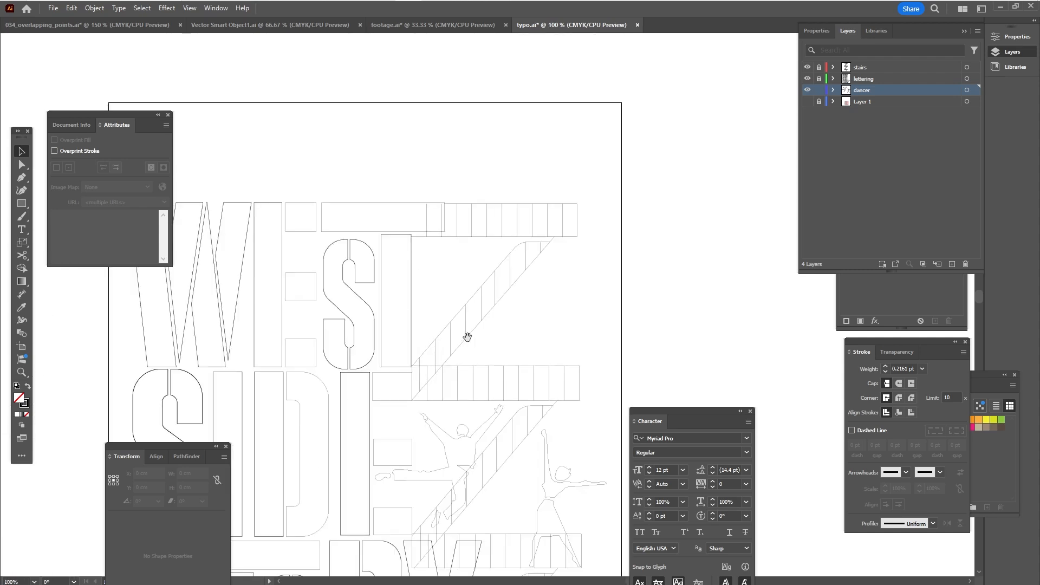
drag(467, 336, 508, 241)
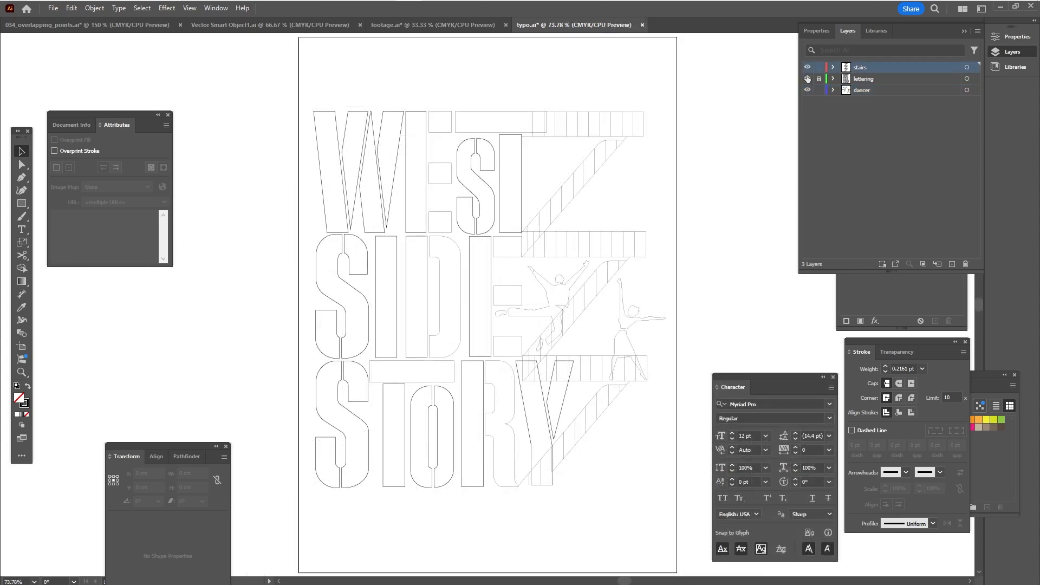
- Show the dancer, lettering and stairs layers one at a time, each isolated from the others
alt+click(807, 90)
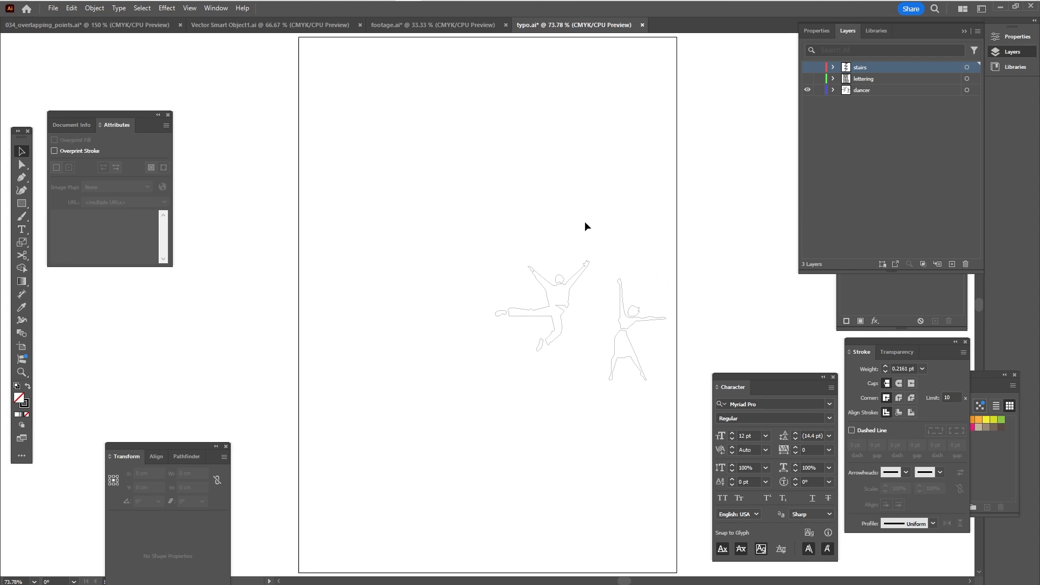
click(807, 89)
click(807, 78)
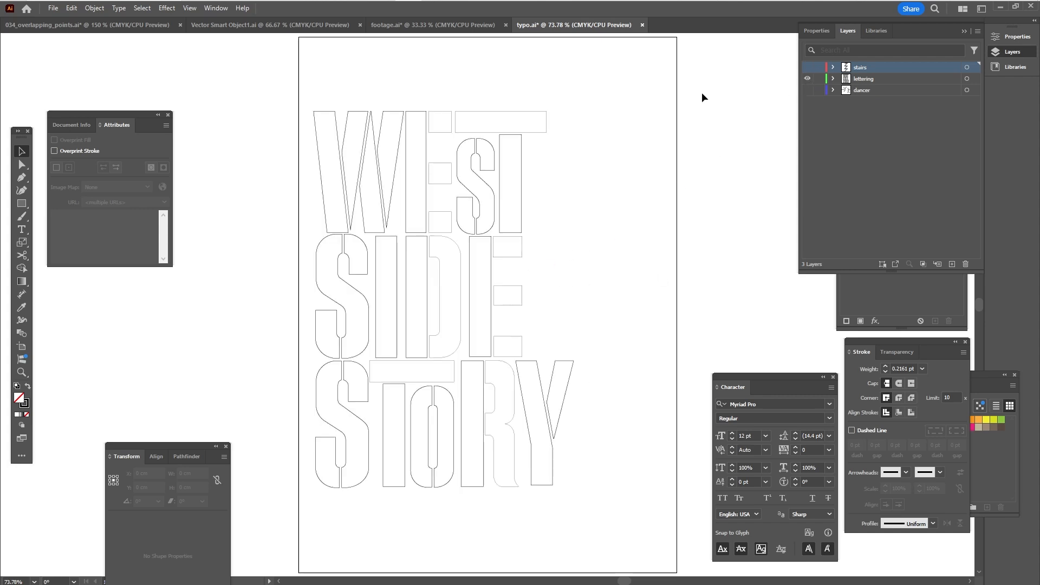
click(807, 79)
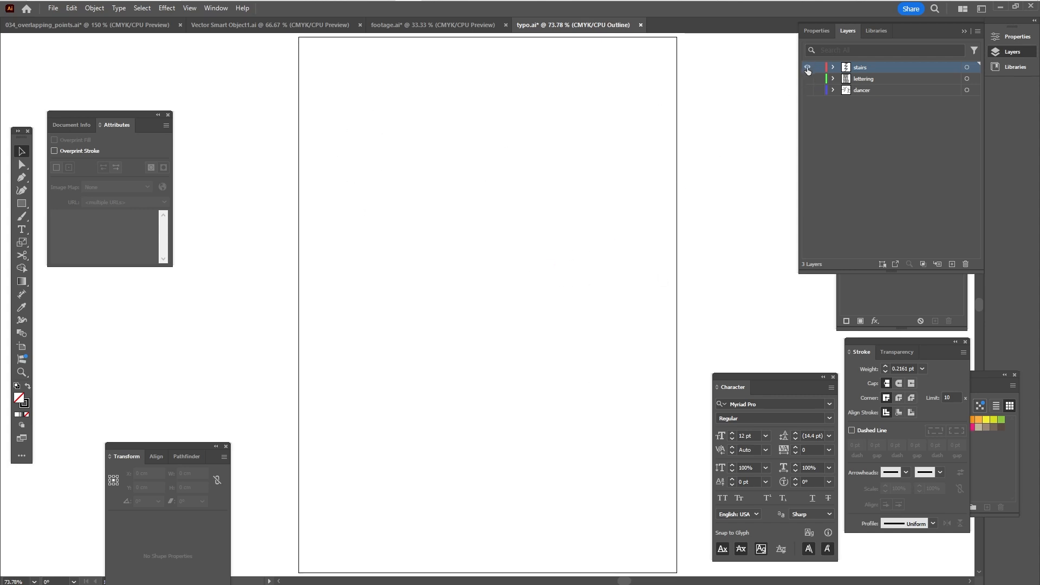
click(807, 67)
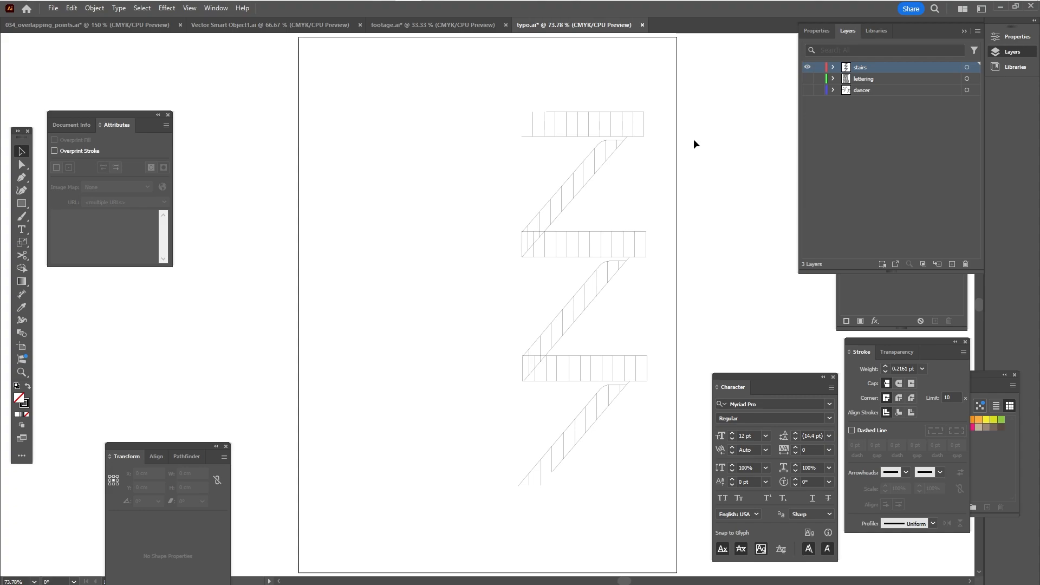
- Switch to Plasticity and review the imported West Side Story artwork together with its list of curves
key(alt+Tab)
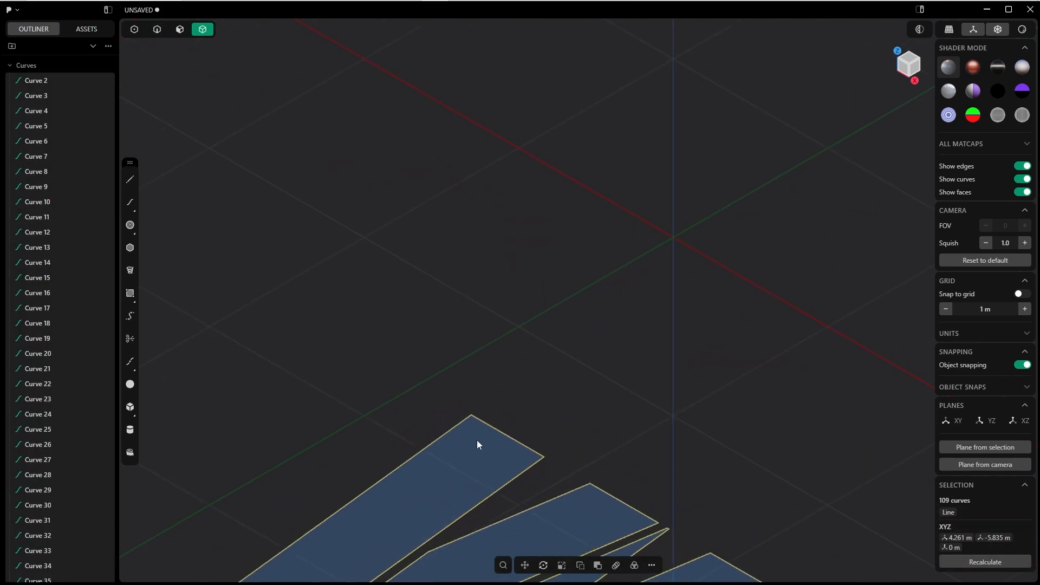
scroll(508, 356, down, 5)
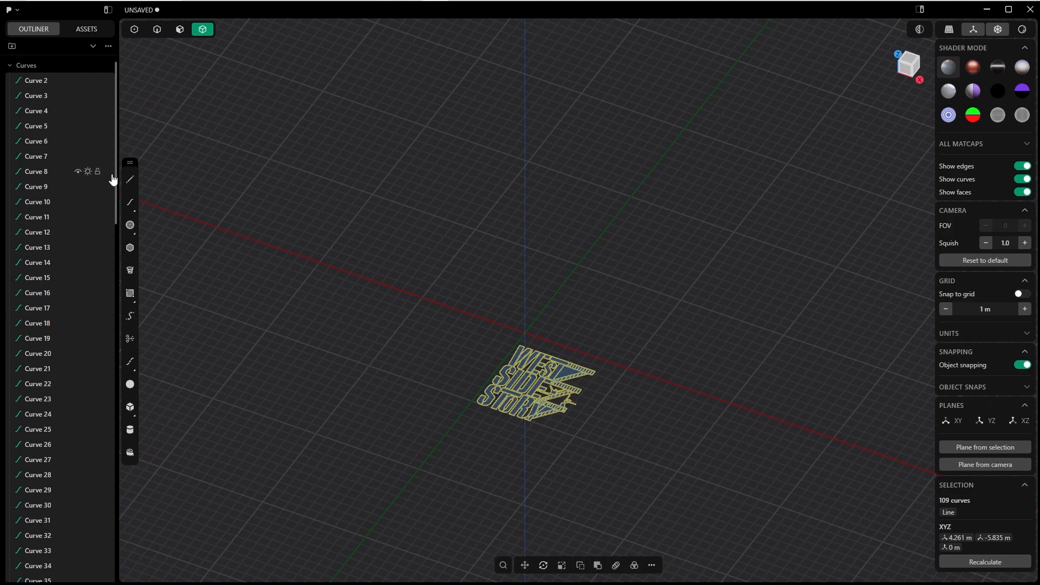
scroll(39, 343, down, 15)
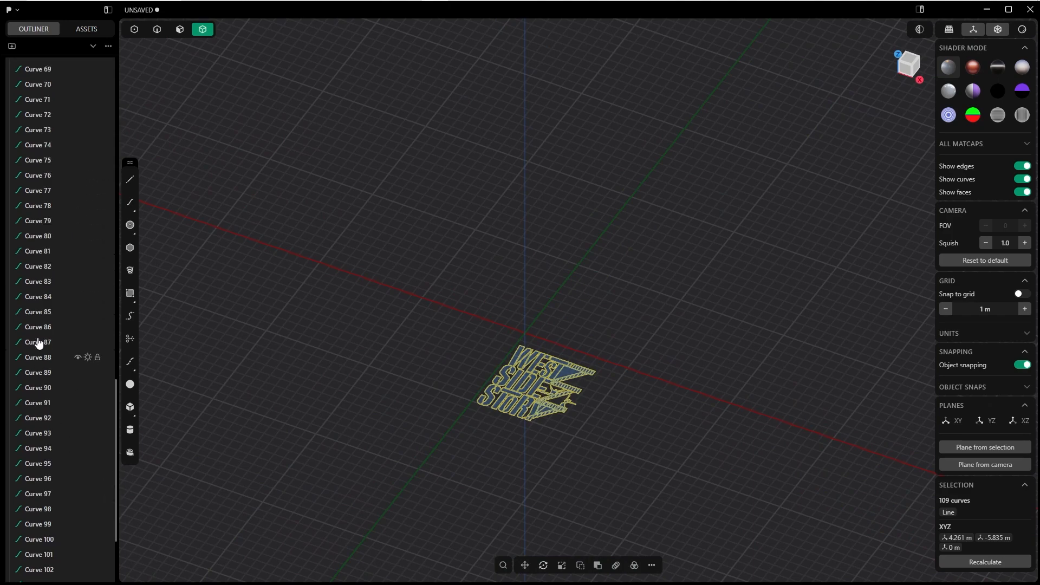
- Group the curves of the upper staircase beside WEST and hide that group
click(42, 388)
scroll(612, 386, up, 3)
key(2)
drag(631, 388, 550, 332)
middle_drag(526, 367, 544, 335)
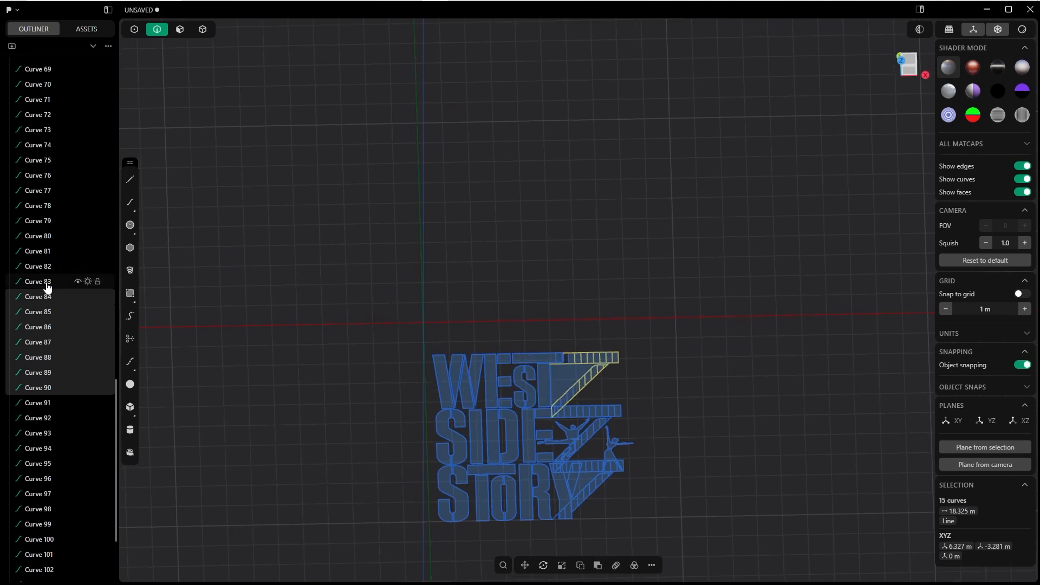
drag(116, 402, 95, 60)
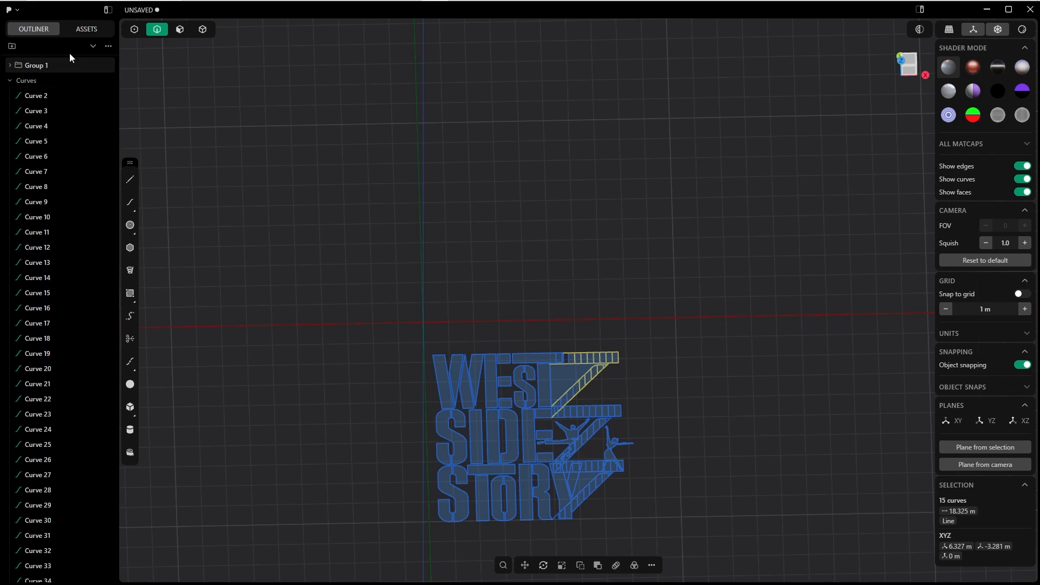
click(87, 65)
scroll(596, 390, up, 5)
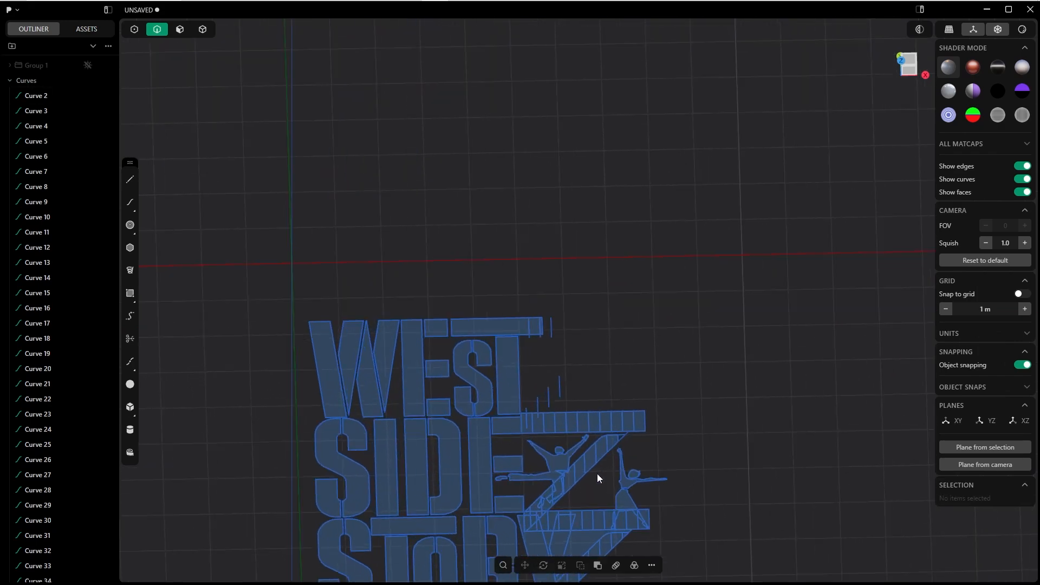
- Try selecting the curves of the stair platform below WEST as a separate set
drag(680, 342, 504, 436)
scroll(51, 352, down, 15)
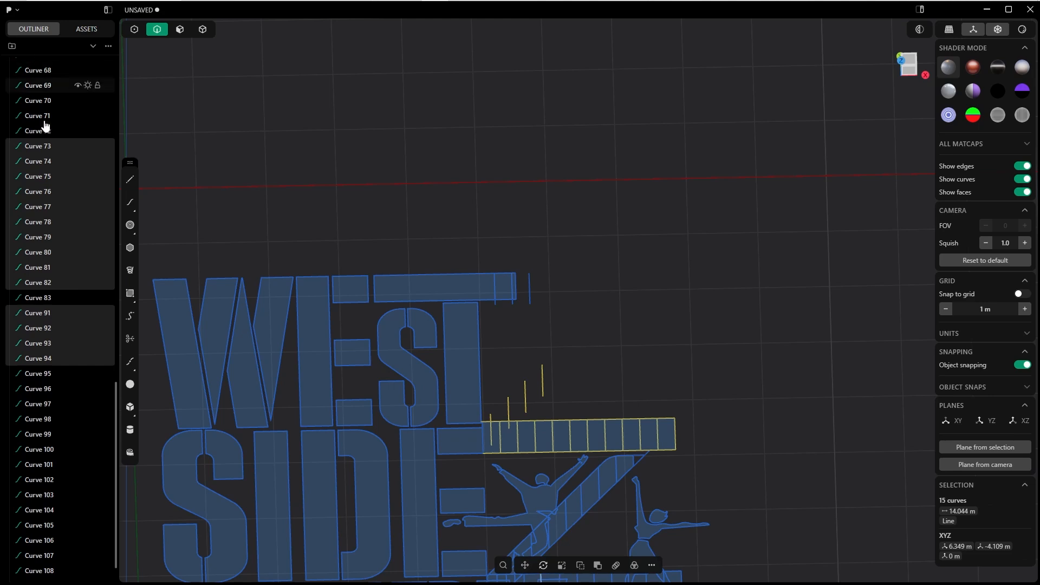
click(433, 237)
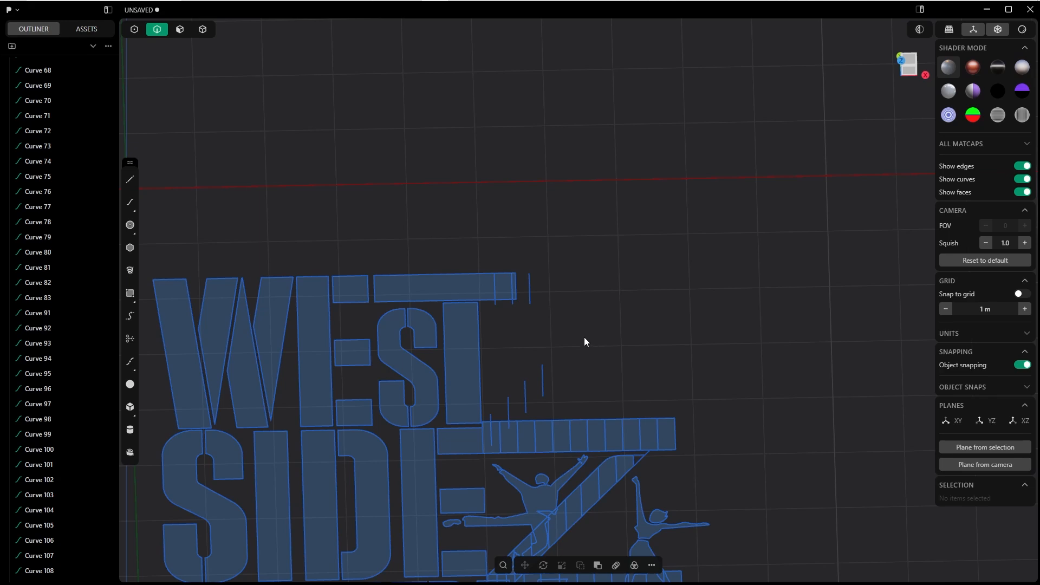
- Delete all imported West Side Story curves from the scene
scroll(582, 334, down, 6)
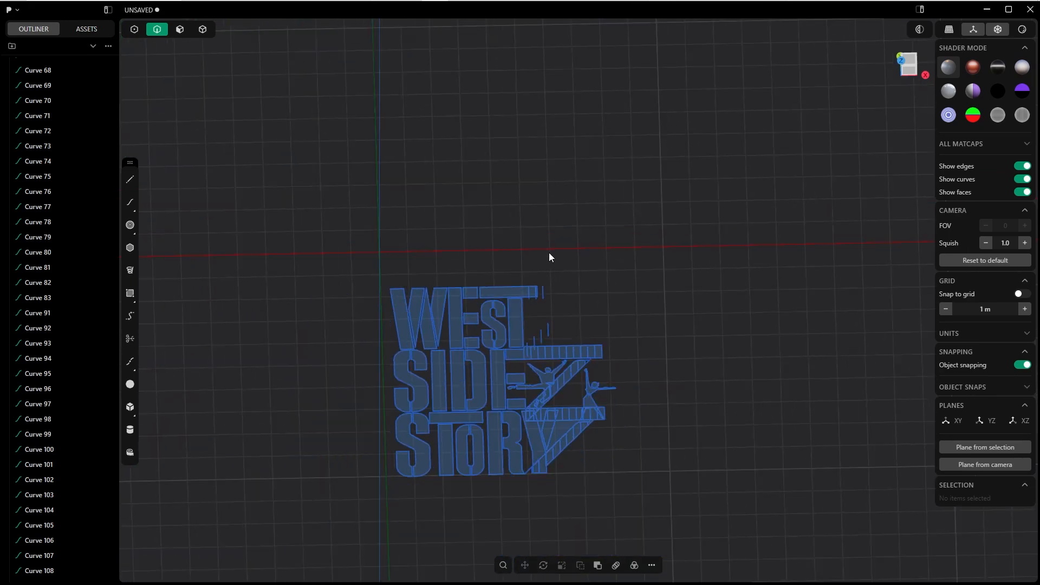
key(ctrl+a)
key(Delete)
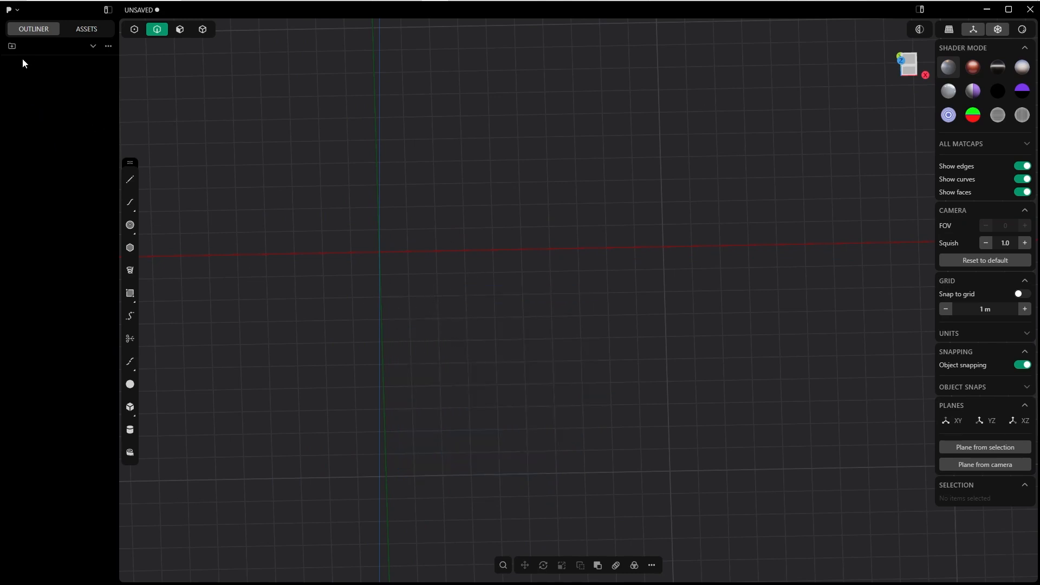
- Set the top view and import the lettering SVG file with centimetres as the unit
key(KP_7)
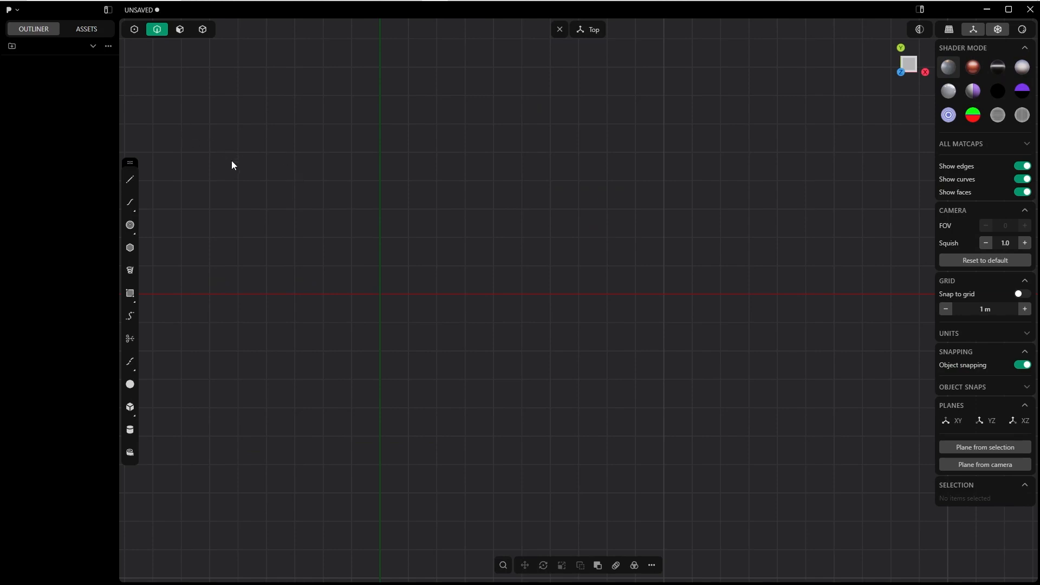
key(ctrl+i)
click(161, 121)
click(428, 274)
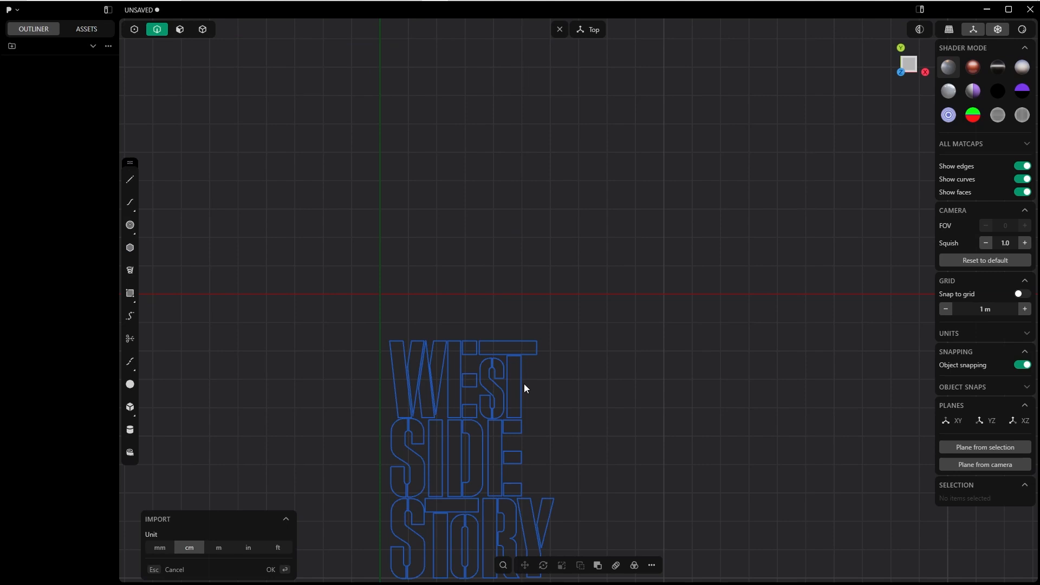
click(271, 570)
middle_drag(593, 407, 597, 268)
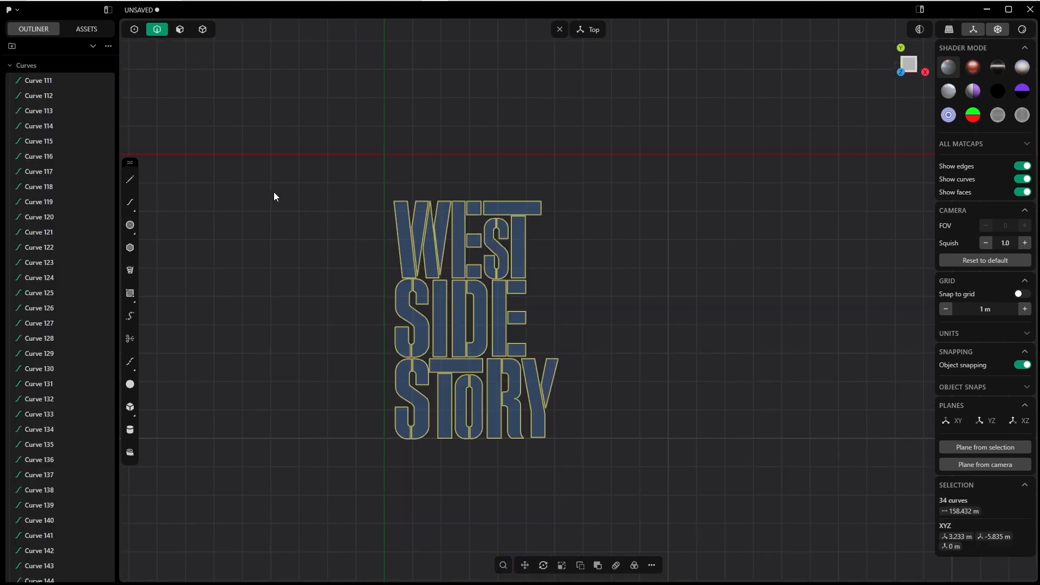
- Group the imported lettering curves, name the group "typo" and lock it
key(ctrl+g)
click(358, 220)
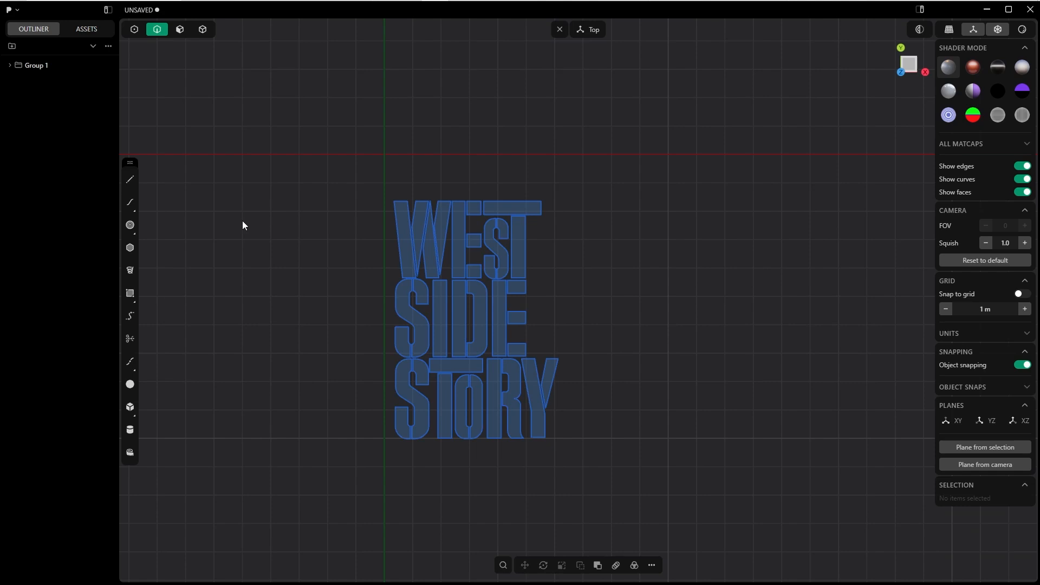
double_click(31, 65)
text(typo)
key(Return)
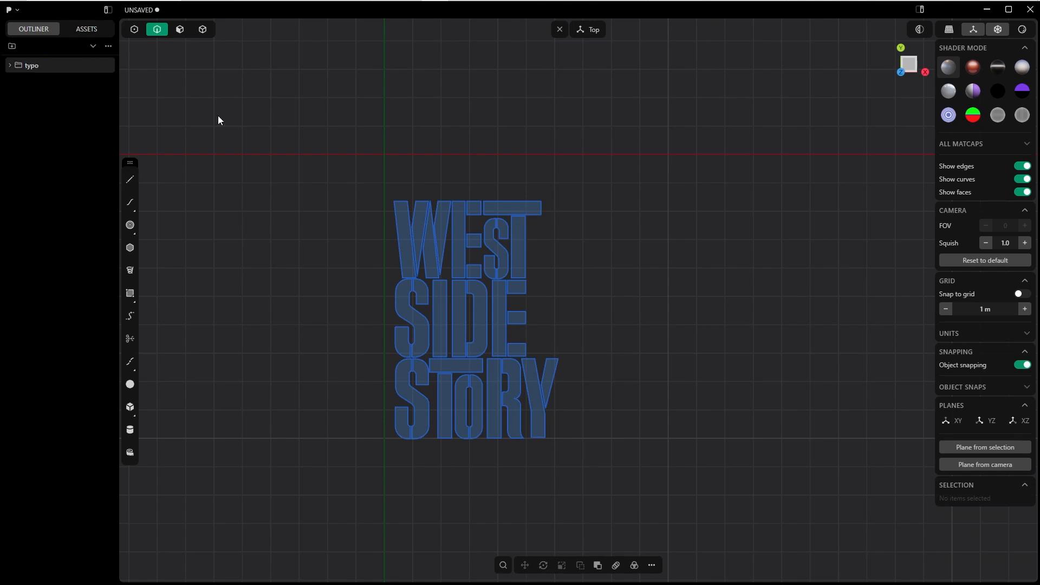
click(98, 66)
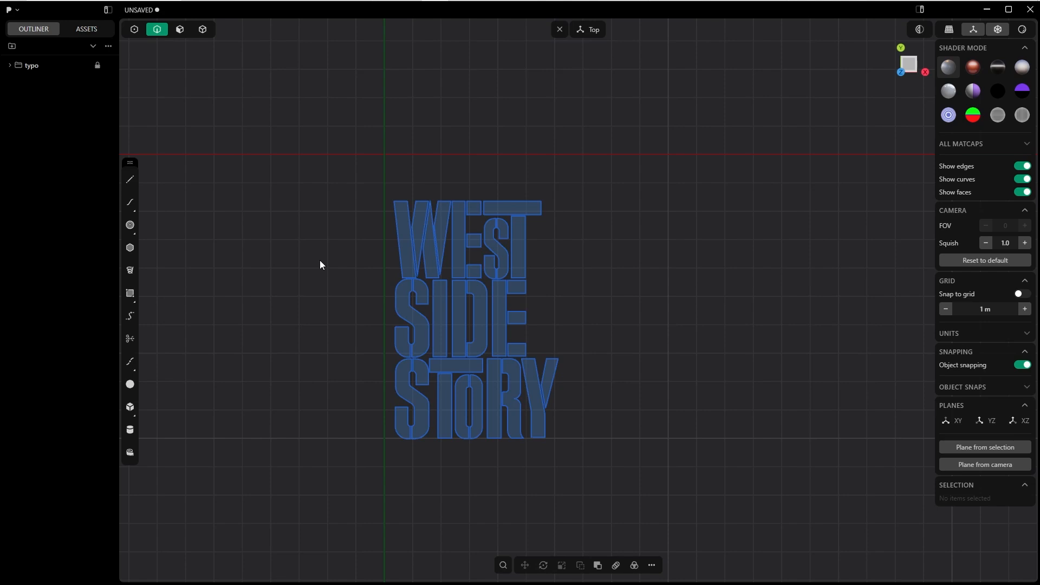
- Import the dancer SVG file with centimetres as the unit
click(424, 274)
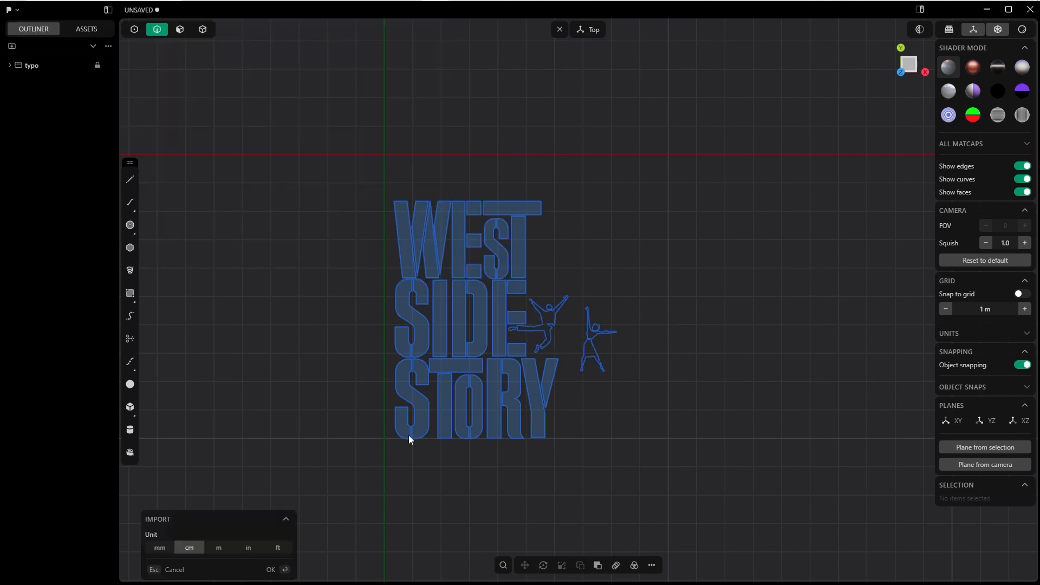
click(271, 573)
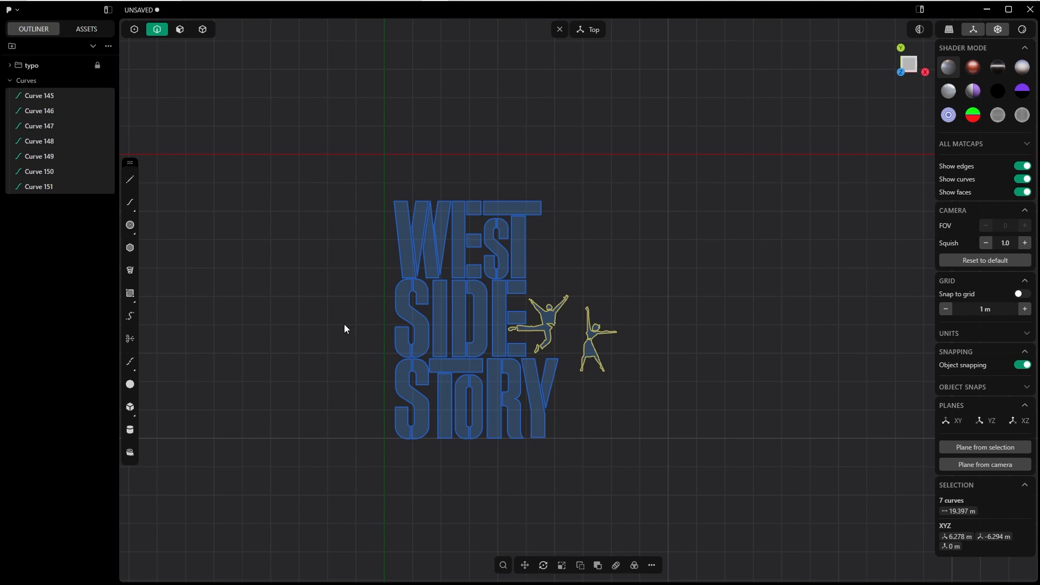
- Group the two dancers' curves as "dancer" and lock the group
key(ctrl+g)
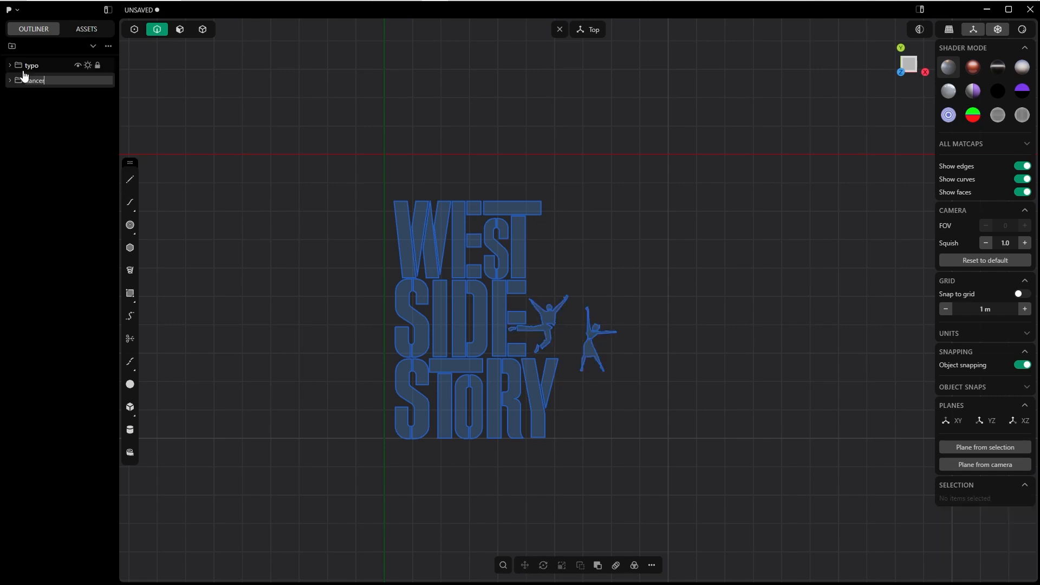
key(Return)
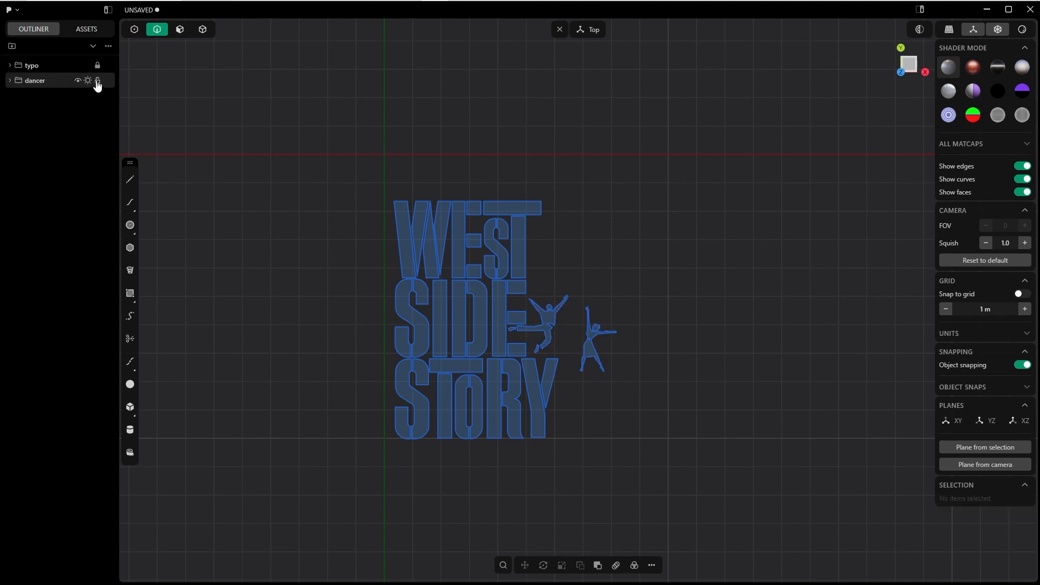
click(98, 81)
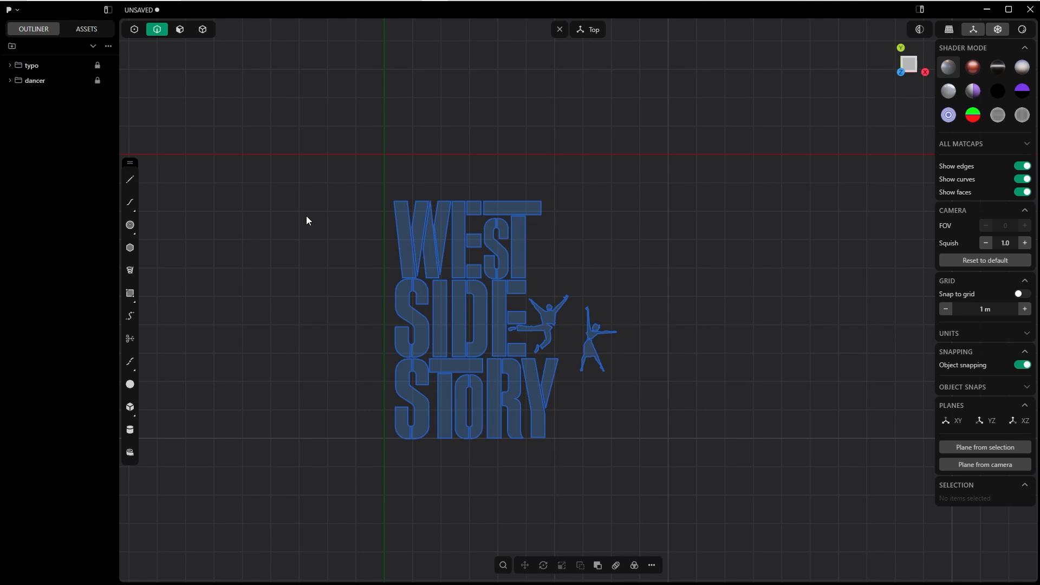
- Import the stairs SVG file from the caroff folder into the scene
key(ctrl+i)
click(149, 132)
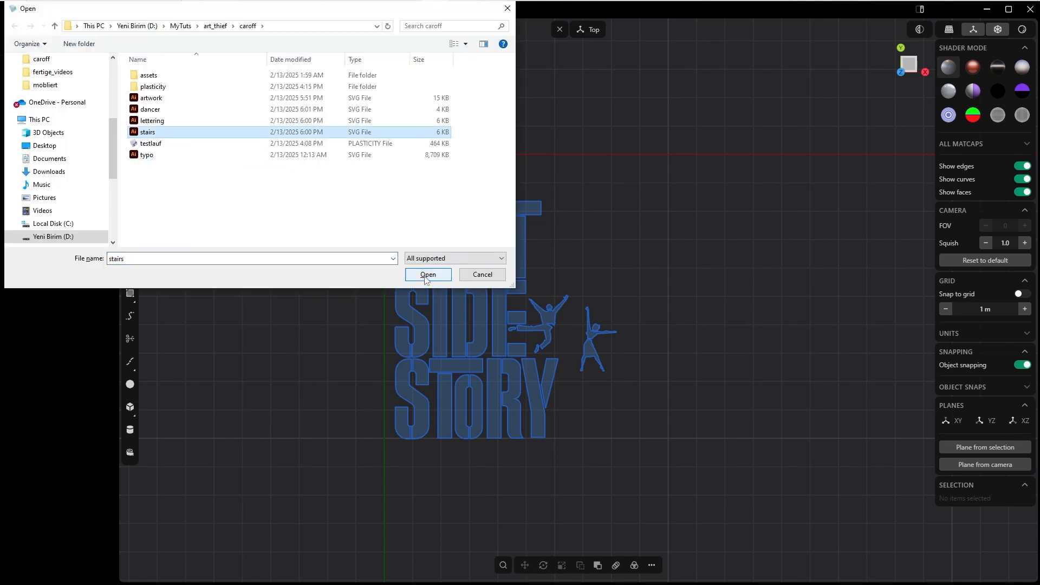
click(427, 277)
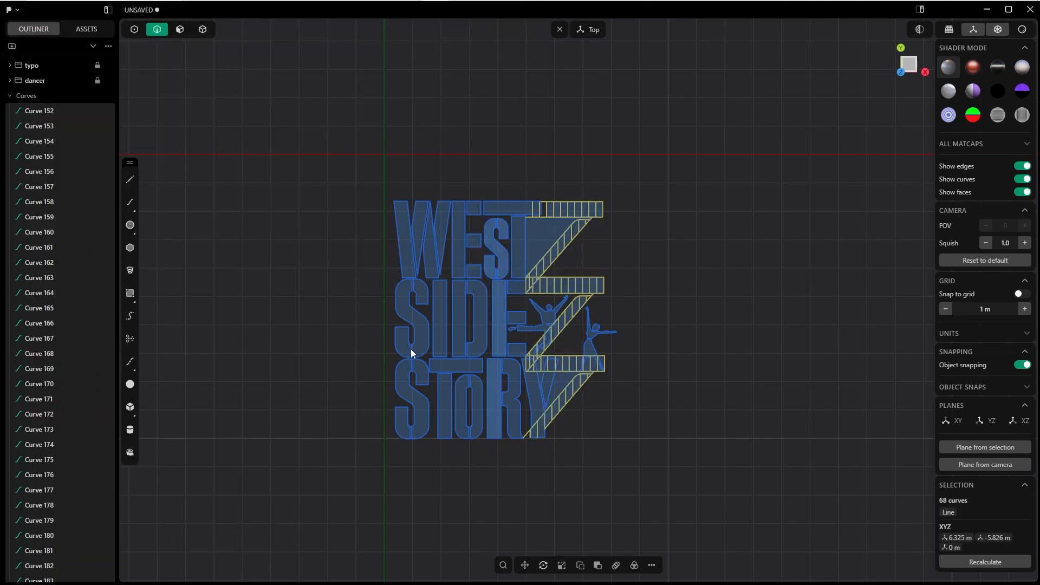
- Group the imported stairs curves as "stairs" and unlock the dancer and typo groups
key(ctrl+g)
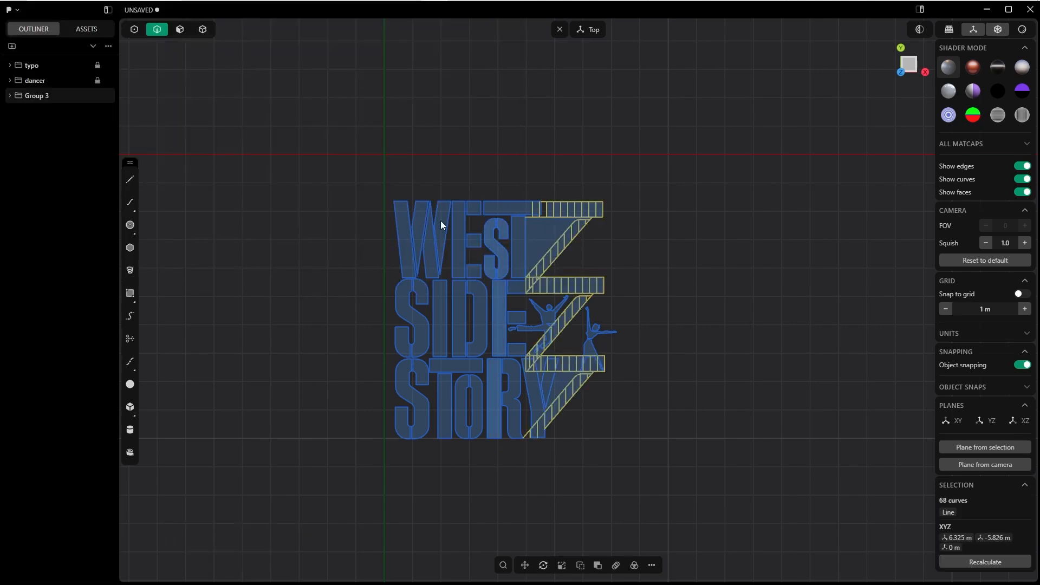
double_click(43, 97)
text(stairs)
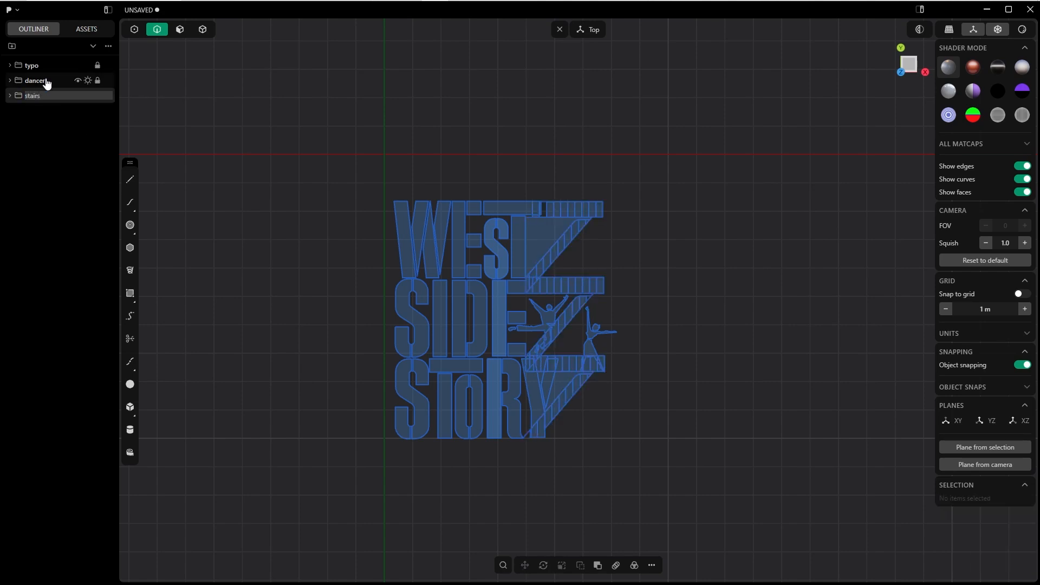
key(Return)
click(98, 81)
click(98, 66)
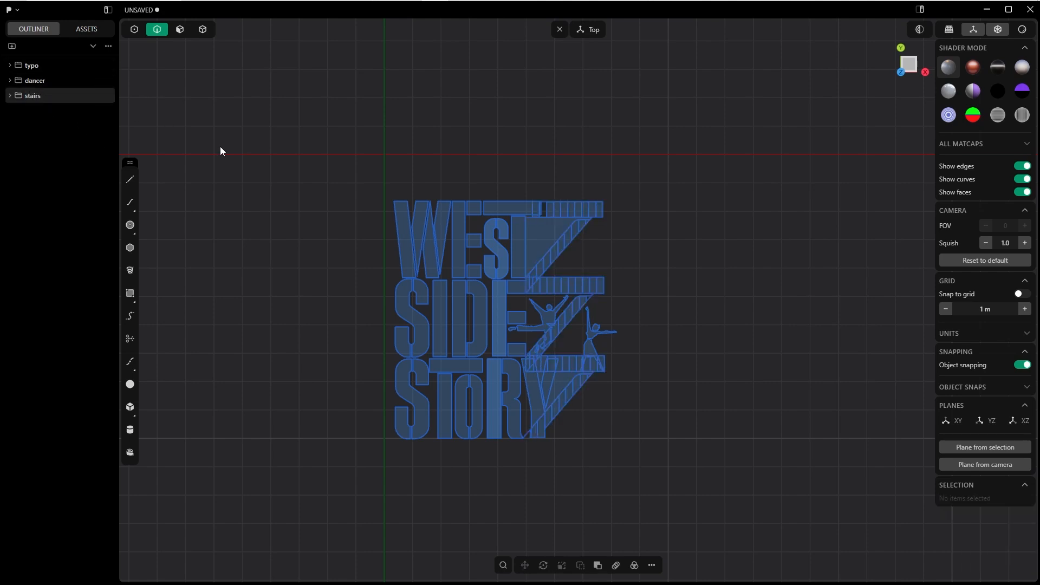
middle_drag(556, 294, 554, 271)
scroll(552, 301, up, 5)
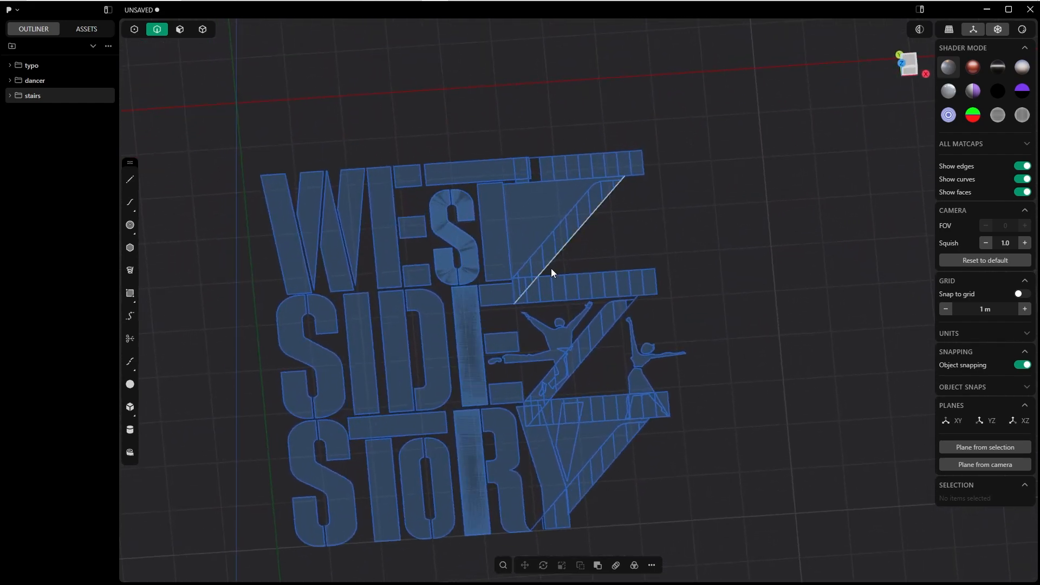
click(448, 234)
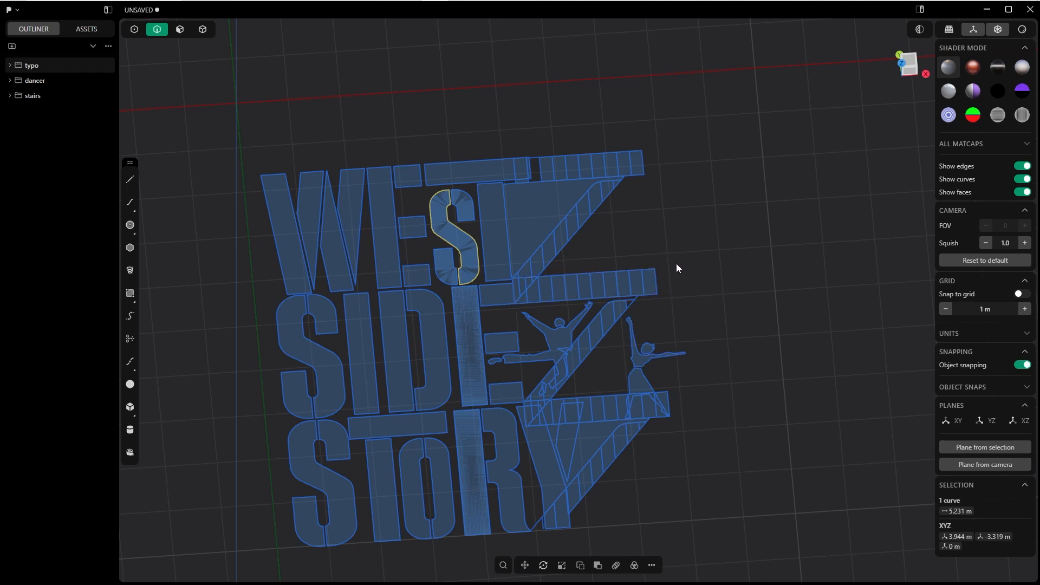
- Switch to face selection in the top view and hide the dancer and stairs groups
key(KP_7)
key(3)
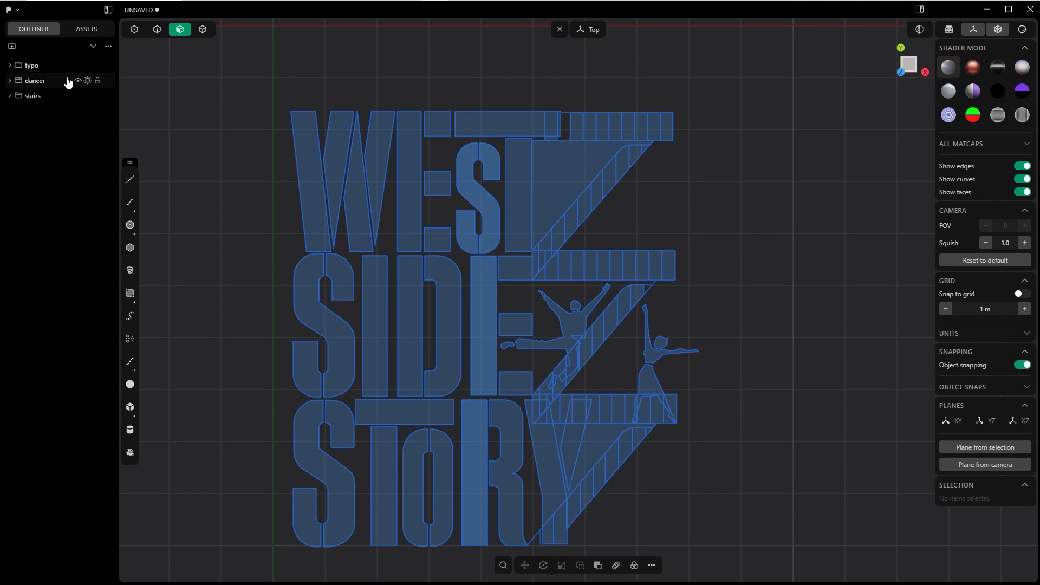
click(88, 81)
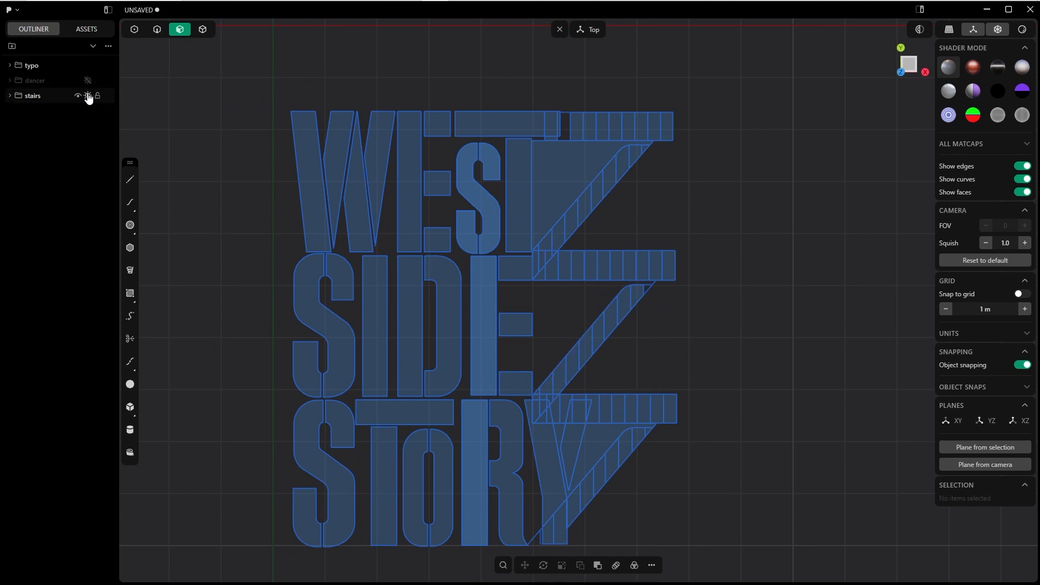
click(88, 96)
scroll(617, 254, down, 2)
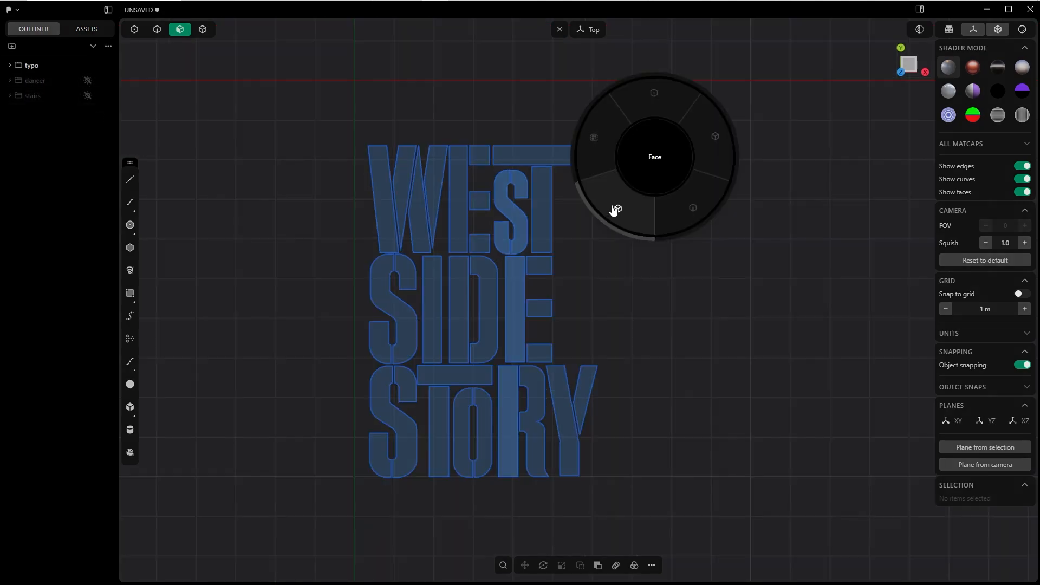
- Extrude all the lettering regions of WEST SIDE STORY downward into thick solid letters
drag(715, 101, 272, 534)
key(e)
middle_drag(420, 413, 484, 284)
drag(483, 284, 478, 307)
key(Return)
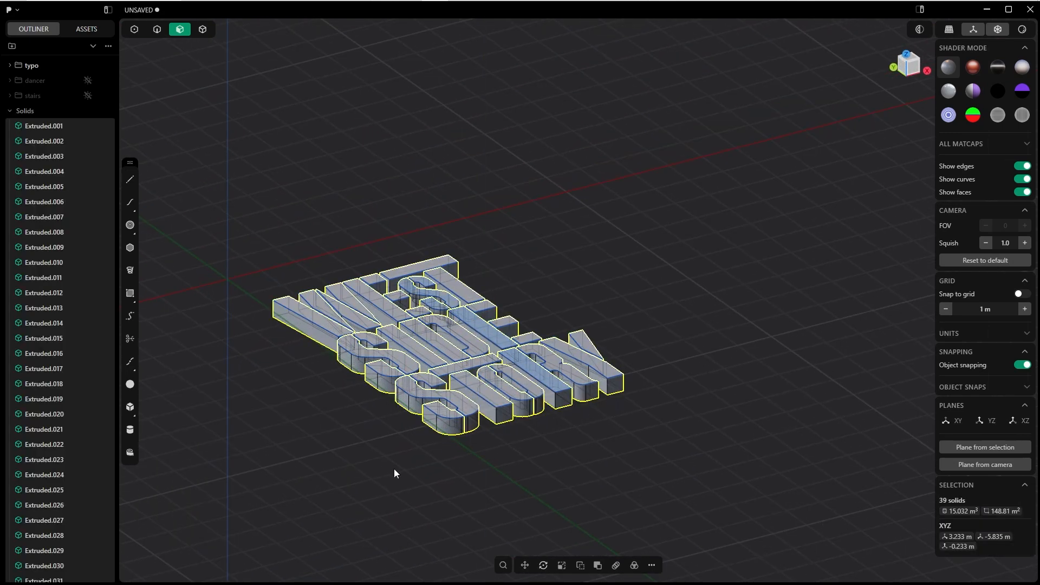
middle_drag(320, 211, 382, 255)
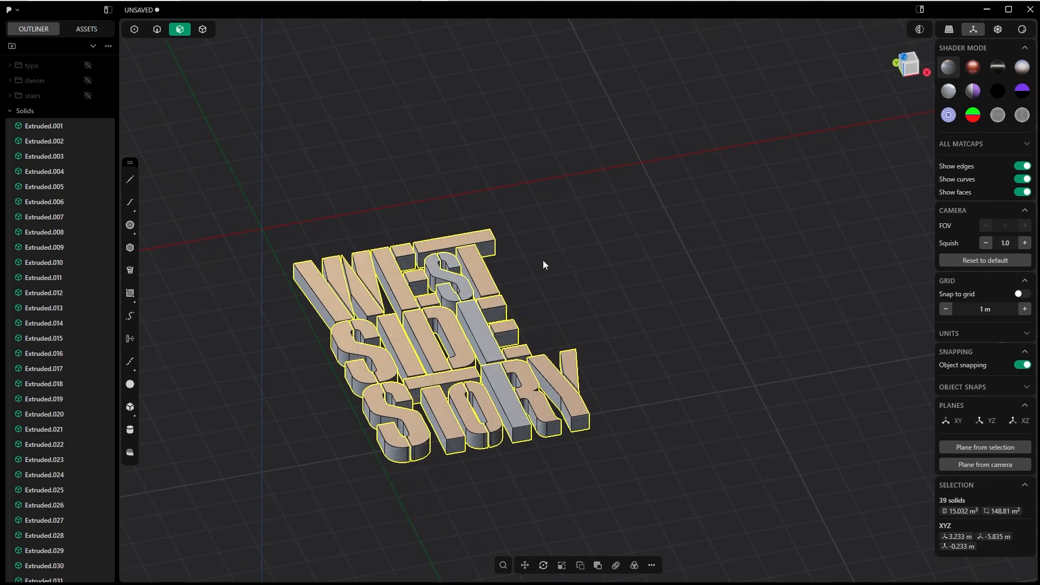
shift+middle_drag(543, 261, 610, 241)
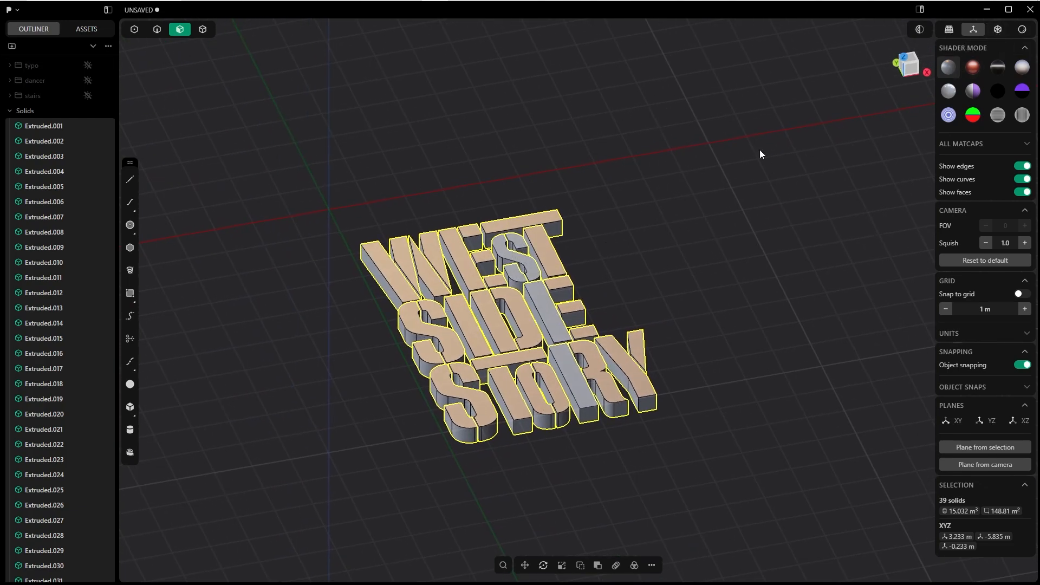
key(KP_7)
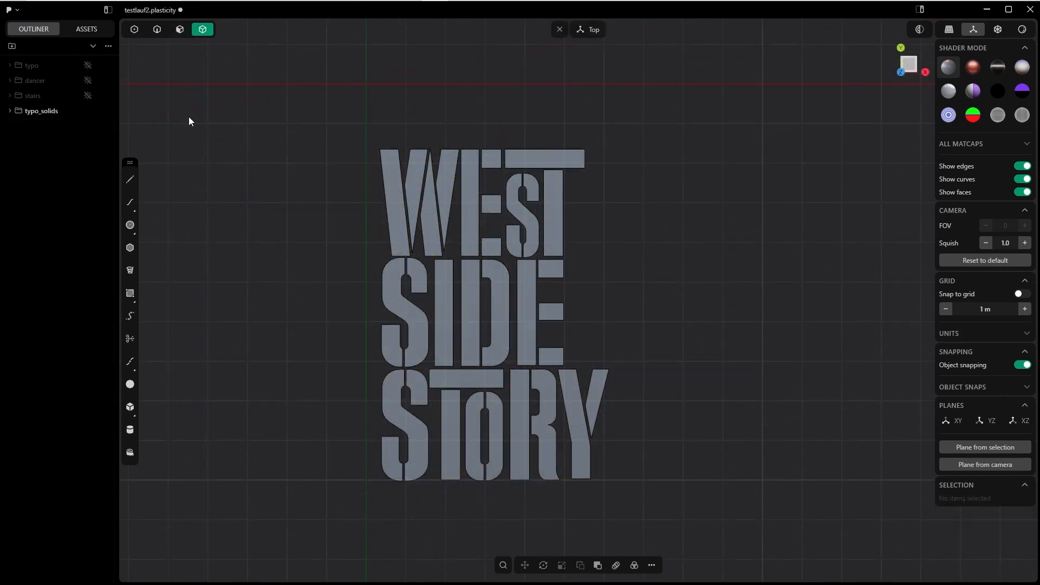
- Hide the typo_solids group and show the dancer group's curves
click(88, 111)
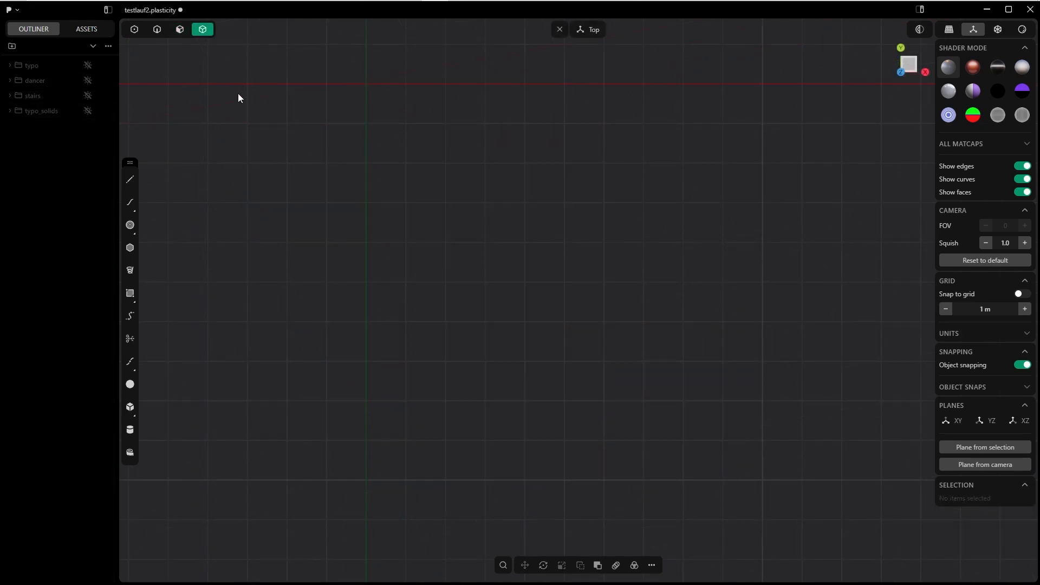
click(88, 81)
shift+middle_drag(518, 289, 361, 246)
- Extrude all regions of both dancers downward about 0.05 m, with the typo_solids group shown for reference
key(Tab)
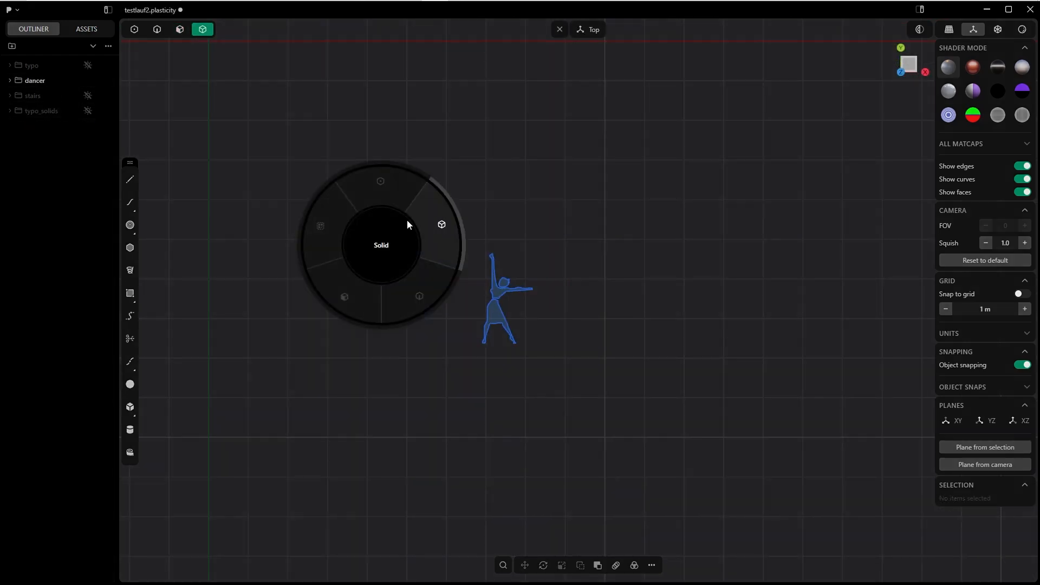
click(345, 298)
drag(587, 204, 310, 394)
key(e)
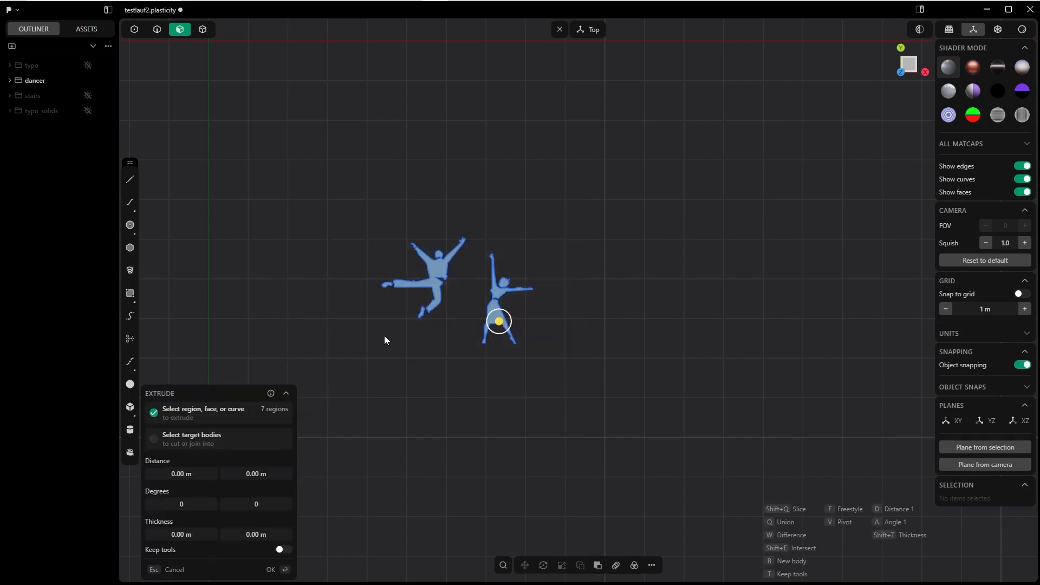
middle_drag(385, 336, 518, 135)
scroll(518, 136, up, 3)
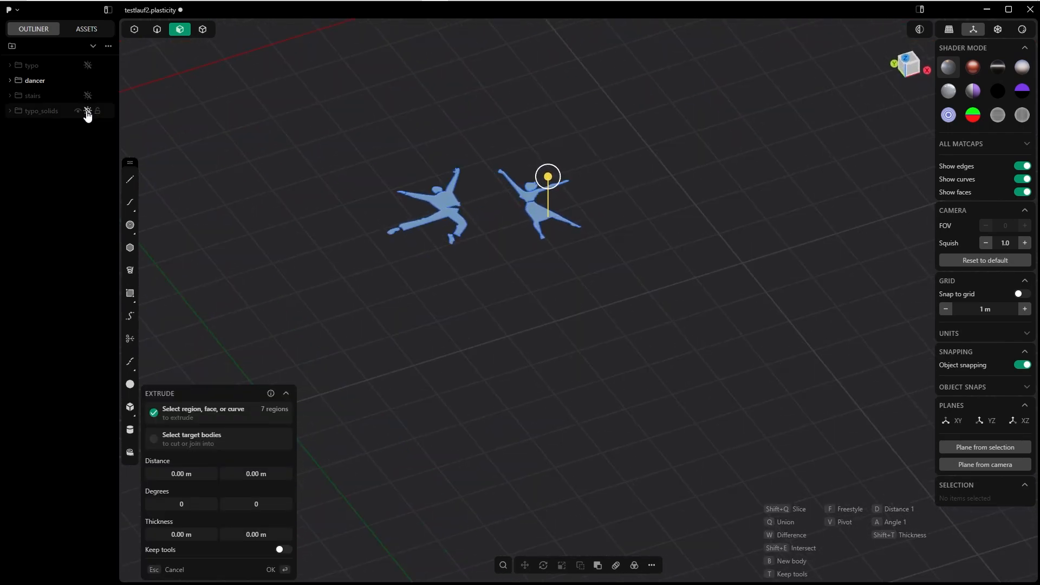
click(87, 111)
middle_drag(279, 177, 534, 232)
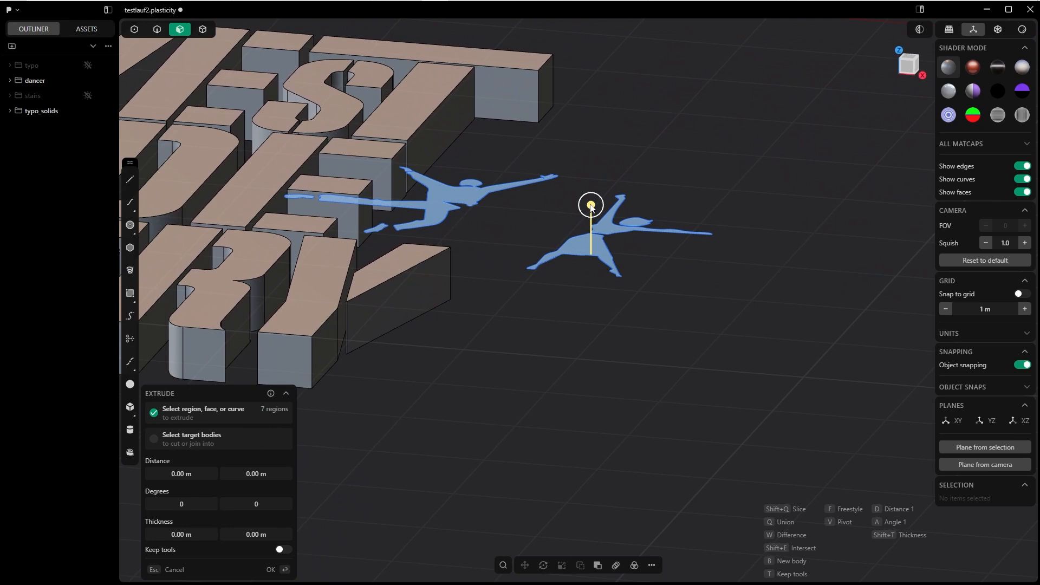
drag(590, 206, 591, 213)
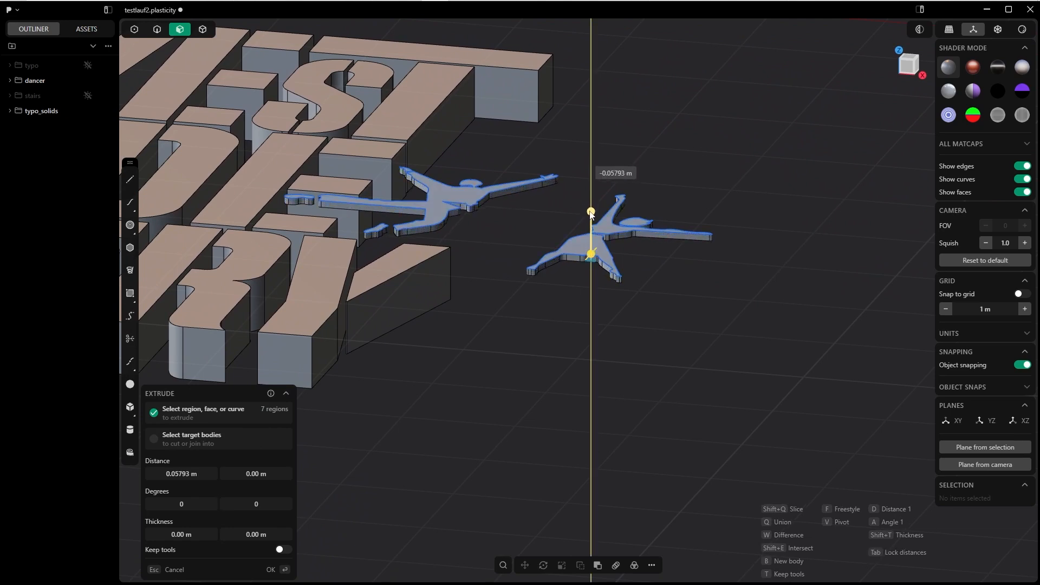
click(271, 569)
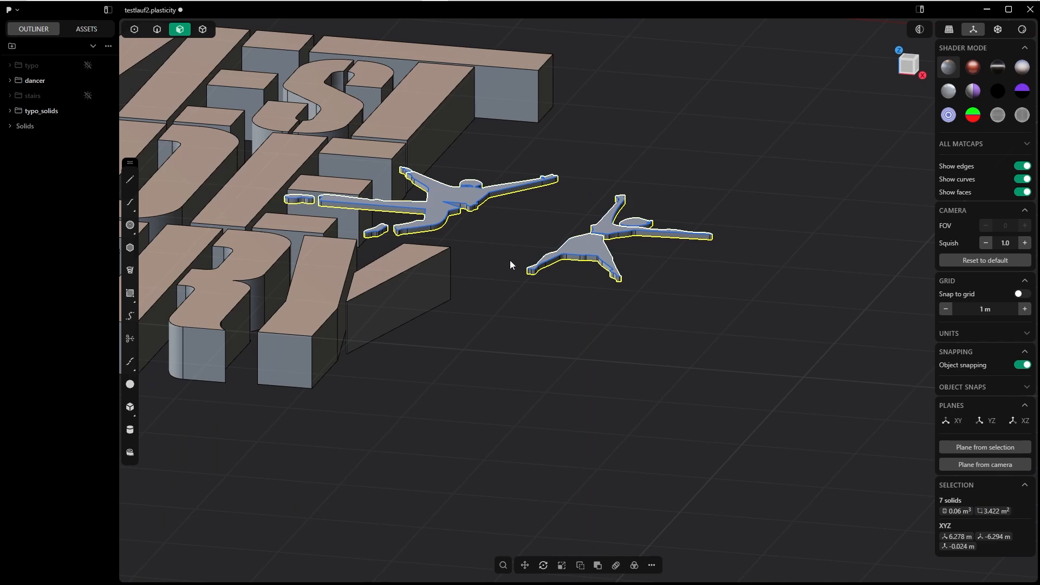
middle_drag(509, 261, 486, 258)
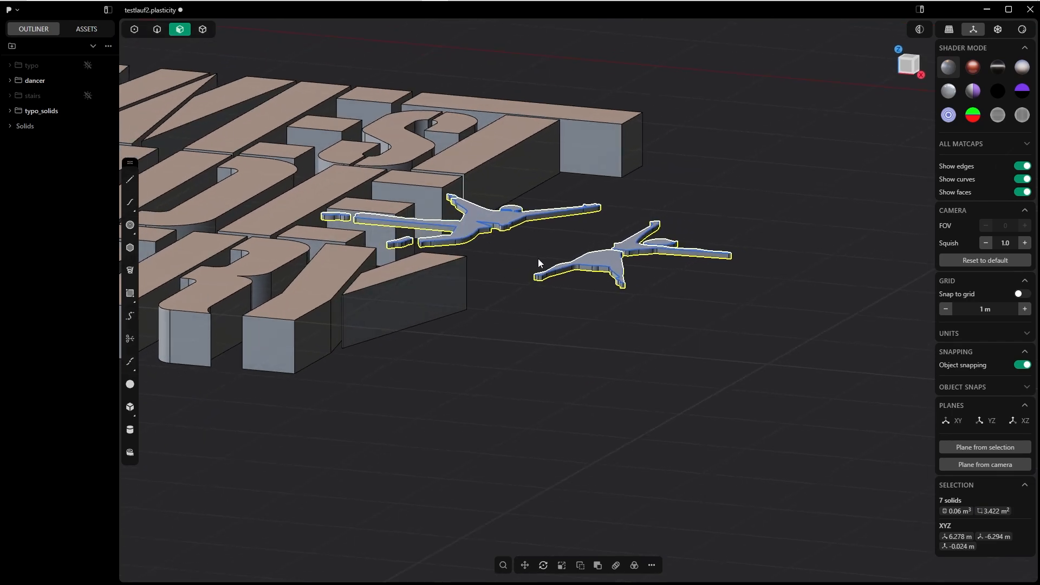
scroll(595, 274, up, 5)
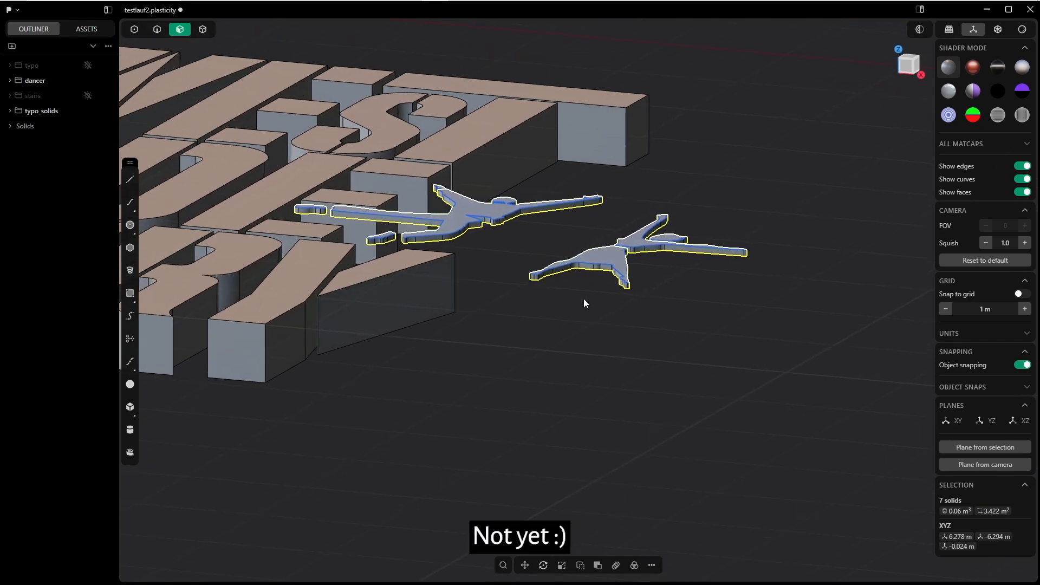
scroll(514, 262, down, 5)
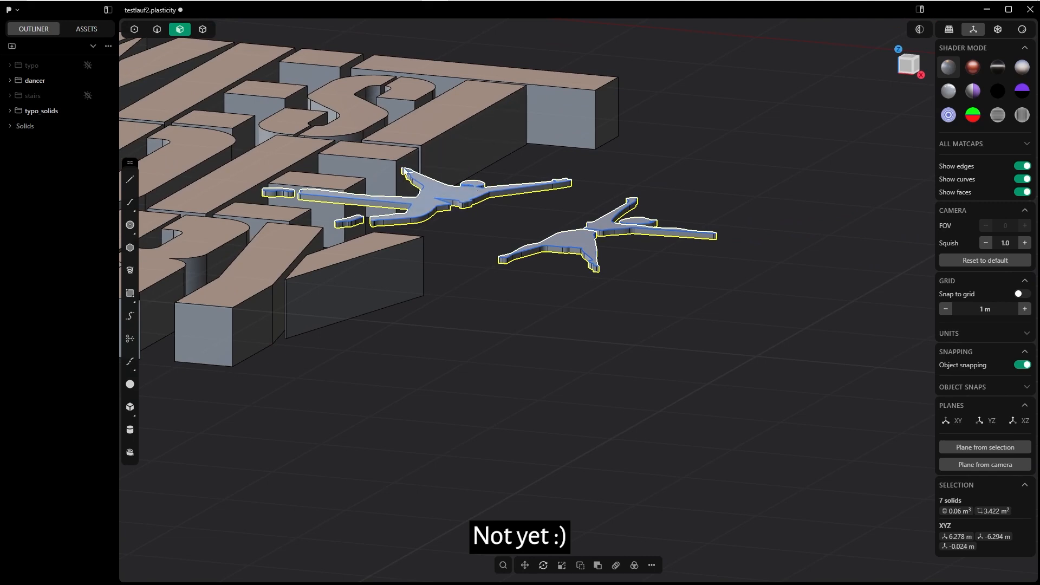
middle_drag(505, 235, 540, 309)
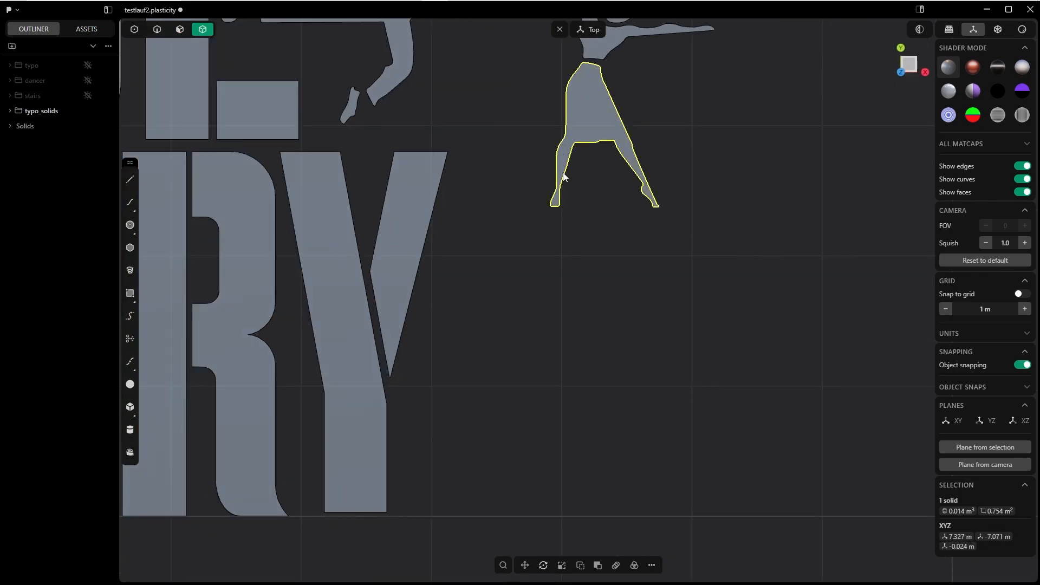
- Move all the dancer solids down about 0.18 m along Z, into the middle of the letters' thickness
scroll(563, 176, down, 5)
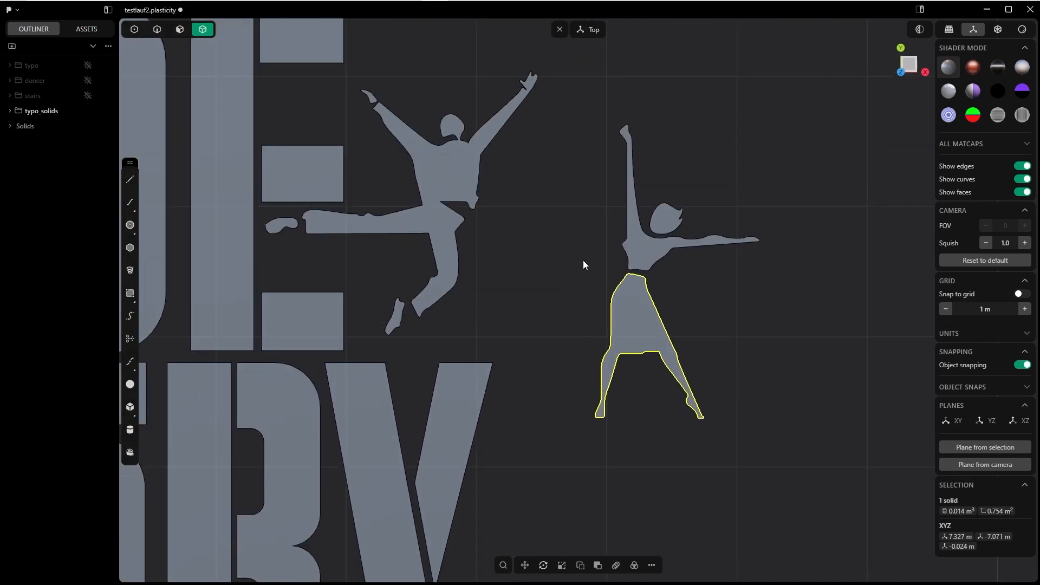
drag(682, 134, 432, 282)
drag(384, 247, 375, 232)
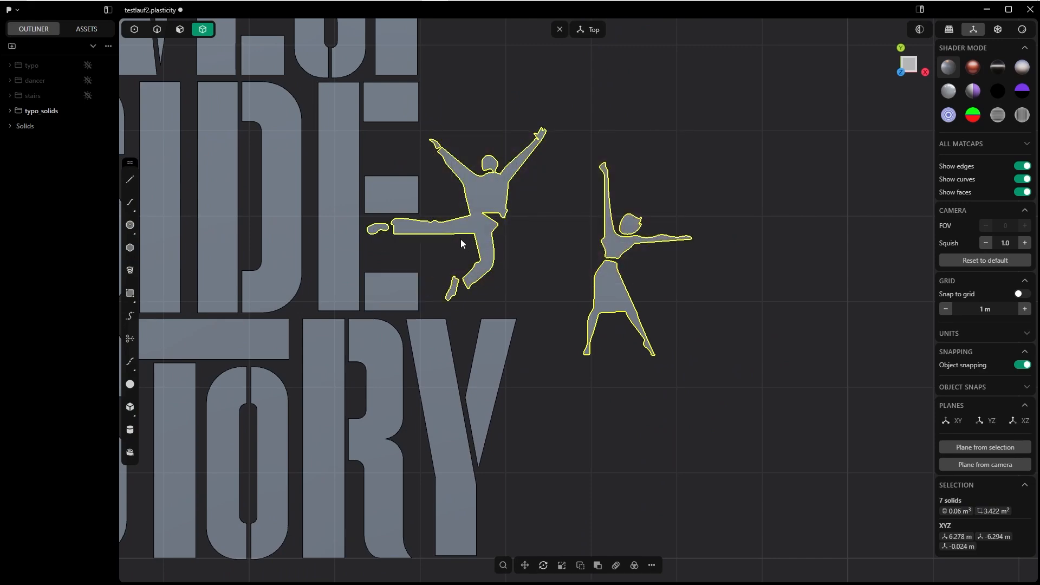
scroll(428, 244, down, 2)
mouse_move(428, 244)
middle_down()
mouse_move(470, 300)
mouse_move(430, 364)
mouse_move(431, 239)
middle_up()
key(KP_1)
key(g)
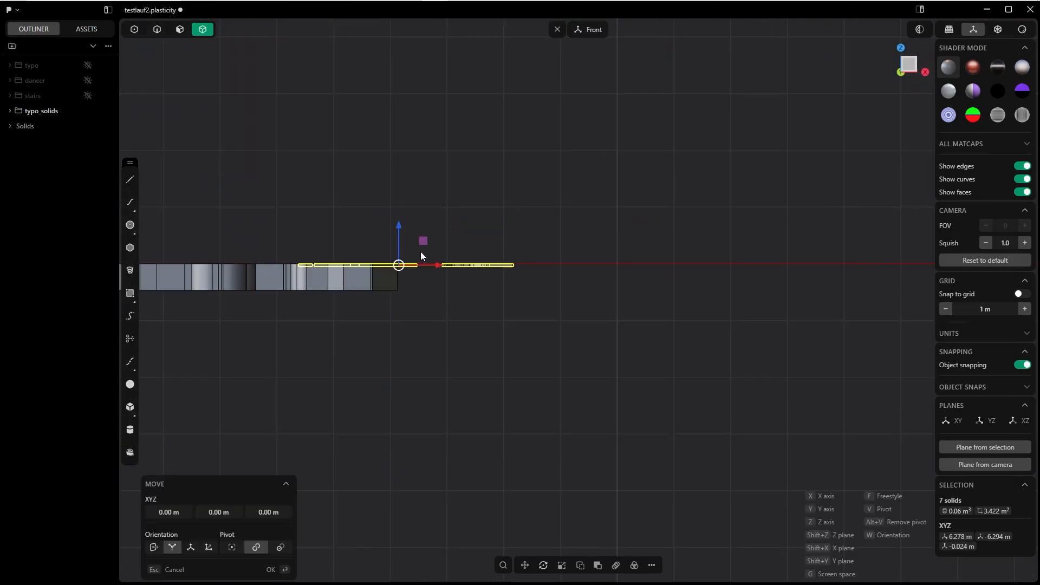
drag(401, 223, 401, 232)
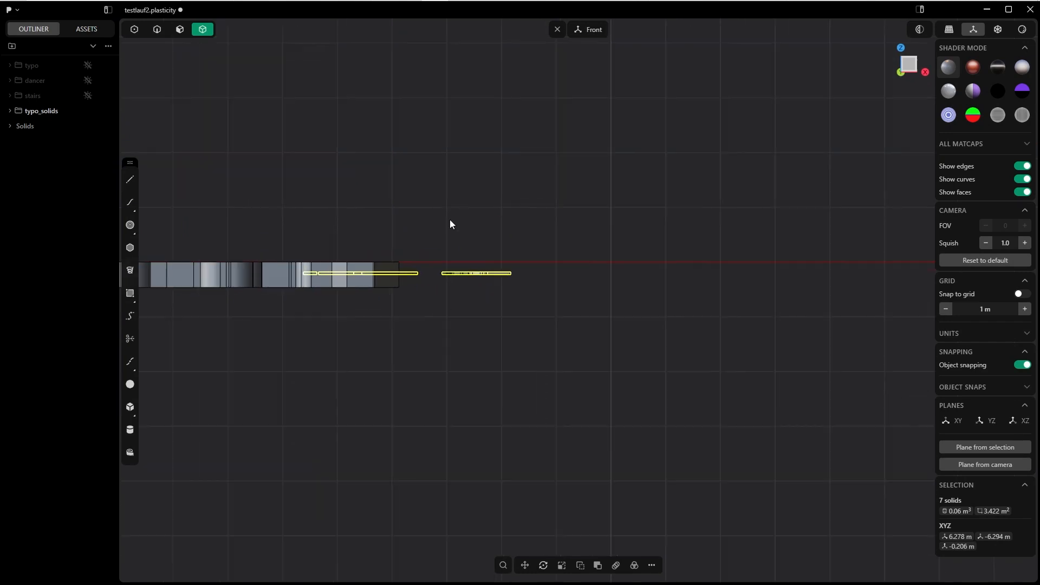
- Scale the dancer solids along Z only, to about three times their thickness
scroll(449, 220, up, 3)
shift+middle_drag(443, 260, 559, 186)
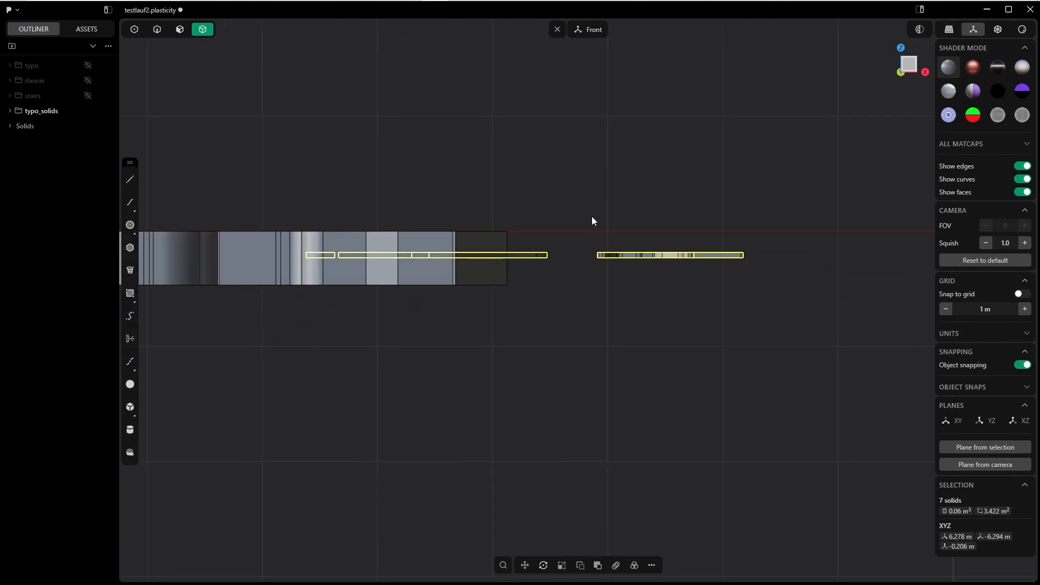
key(s)
drag(510, 214, 507, 137)
click(289, 566)
middle_drag(471, 198, 483, 268)
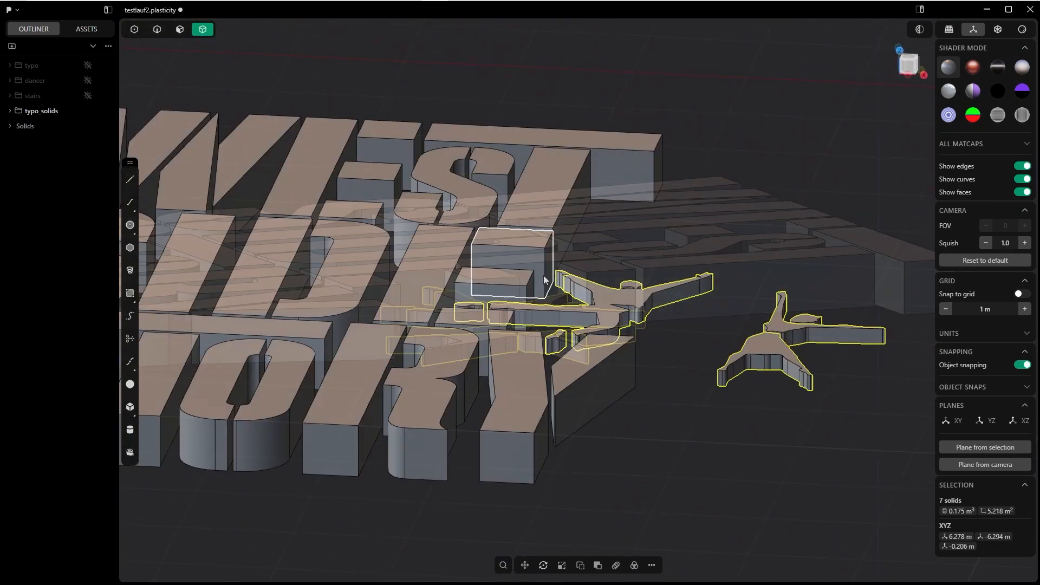
- Examine the dancers beside the letters, compare them with the original poster in Photoshop, and return to the Plasticity model
middle_drag(417, 232, 468, 199)
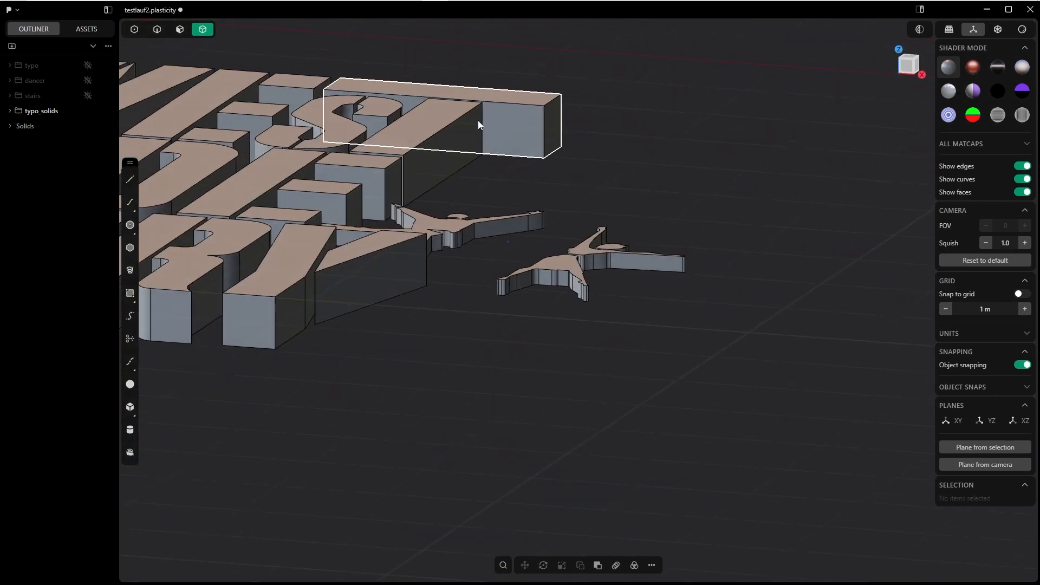
middle_drag(478, 125, 472, 124)
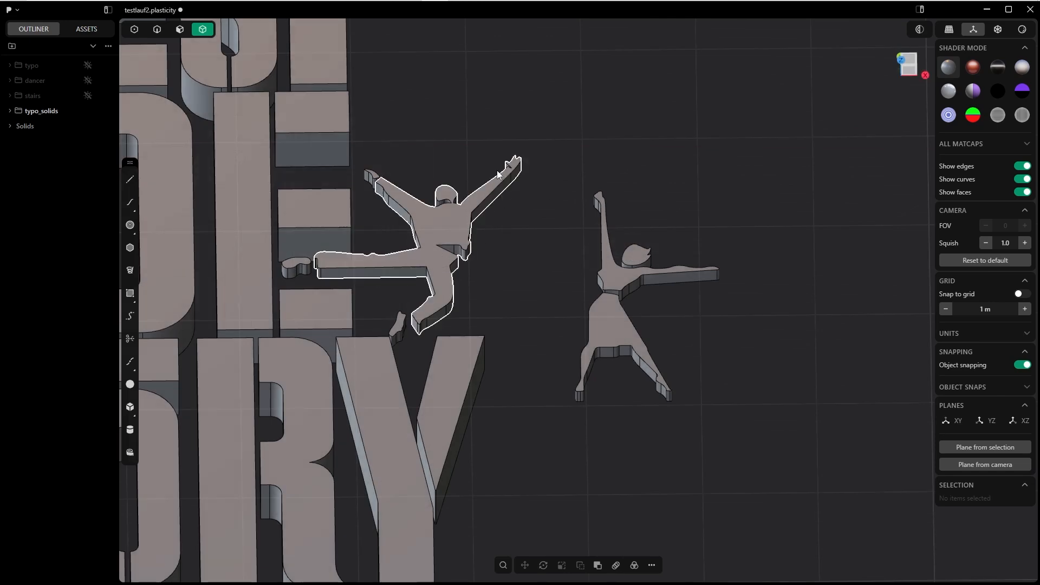
key(grave)
click(538, 129)
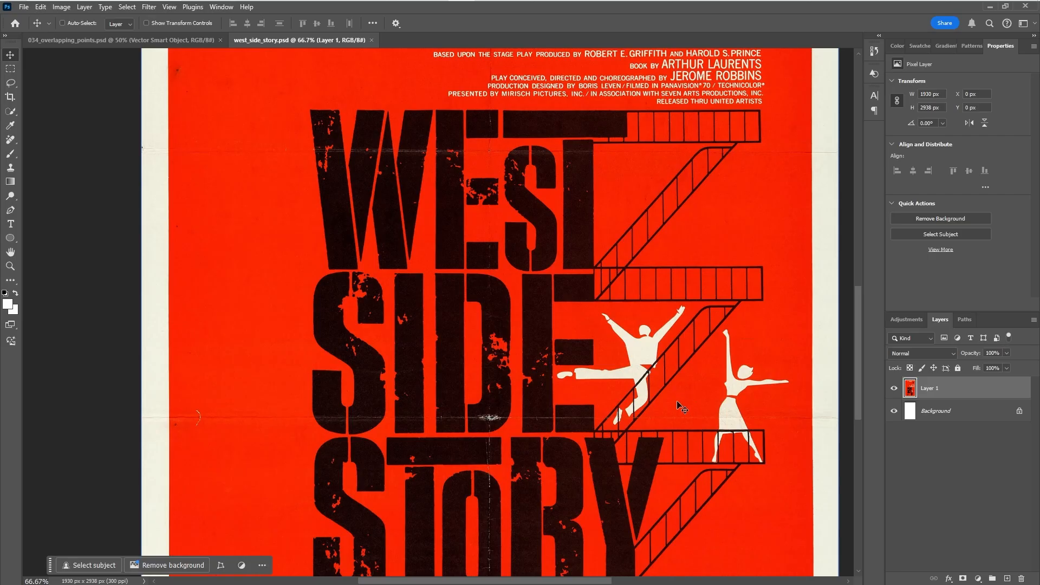
drag(677, 415, 615, 326)
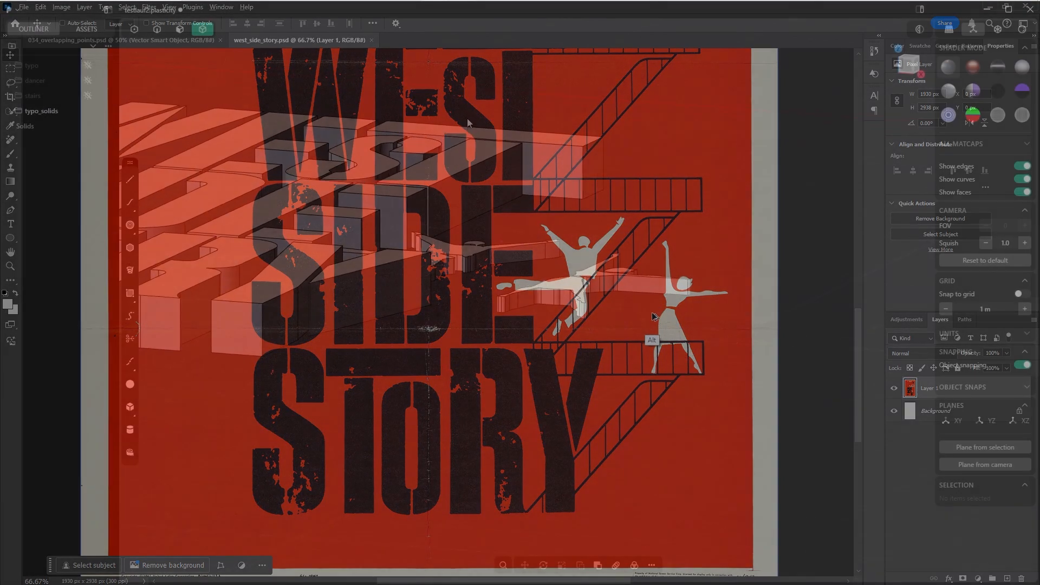
scroll(475, 239, up, 3)
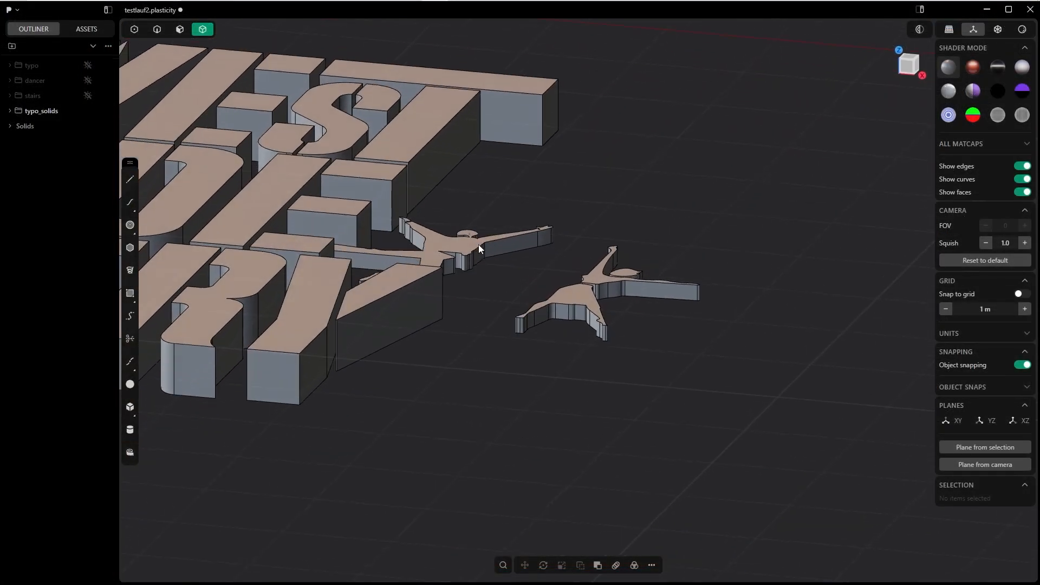
middle_drag(471, 252, 470, 249)
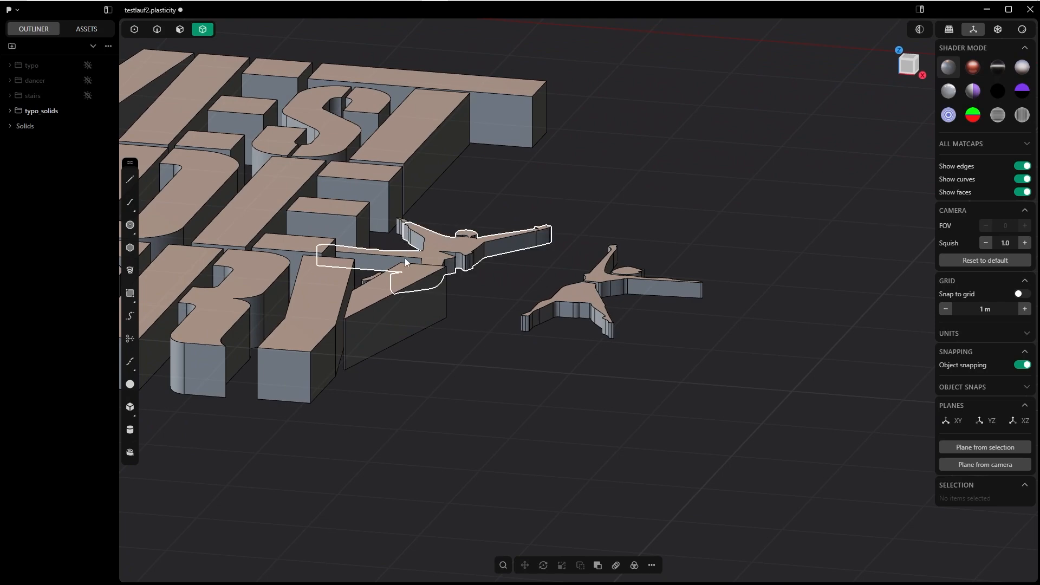
- Group all the dancer solids under the name dancer_solids, and lock both the typo_solids and dancer_solids groups
drag(708, 135, 391, 358)
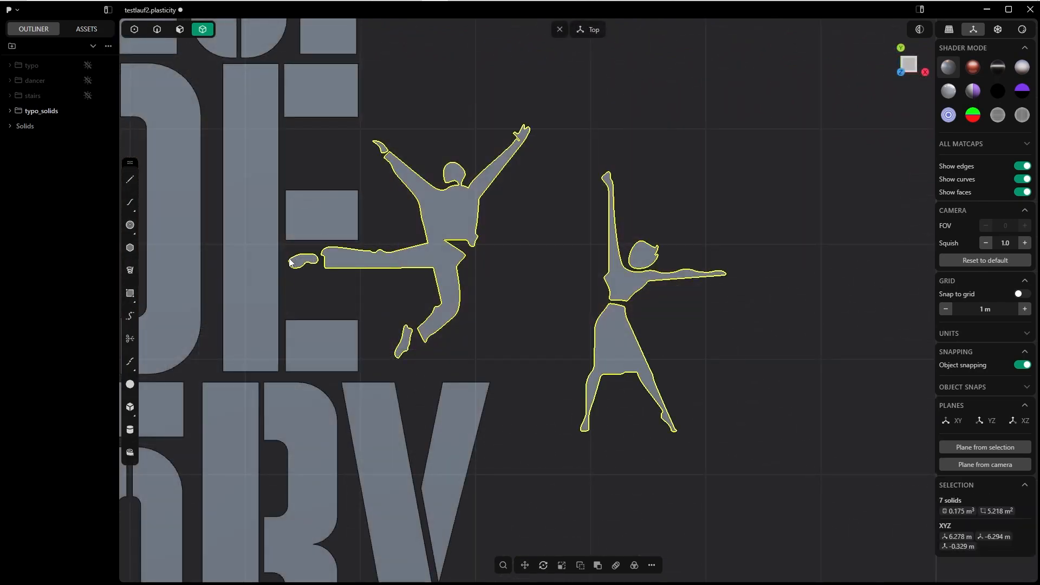
key(ctrl+g)
double_click(66, 133)
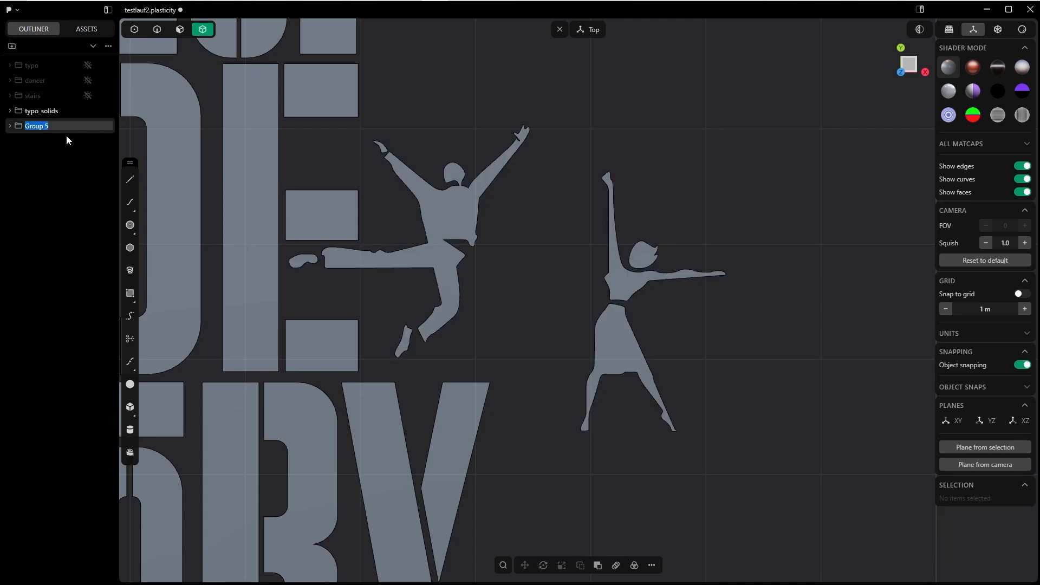
text(dancer_solids)
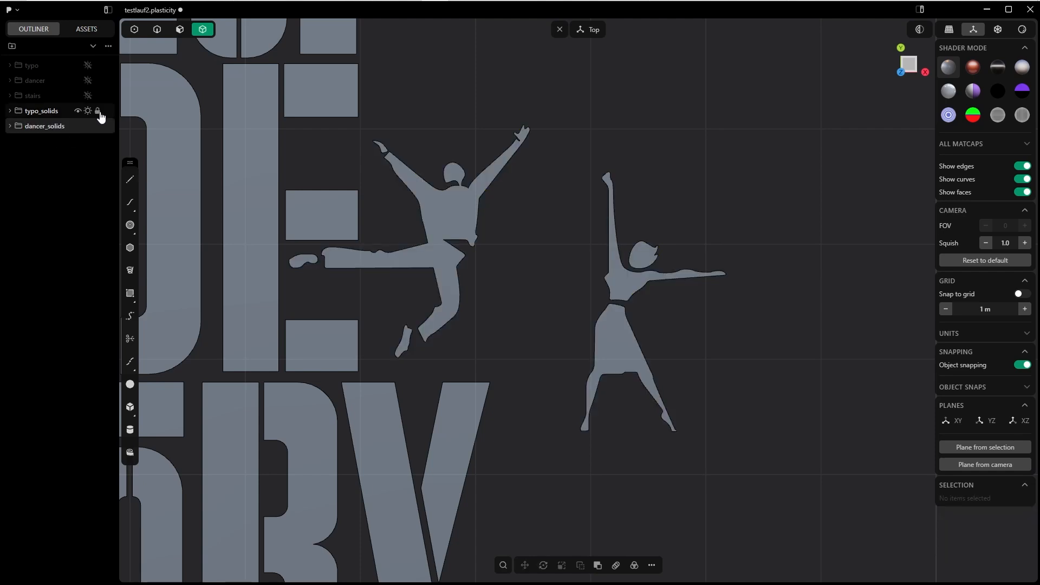
key(Return)
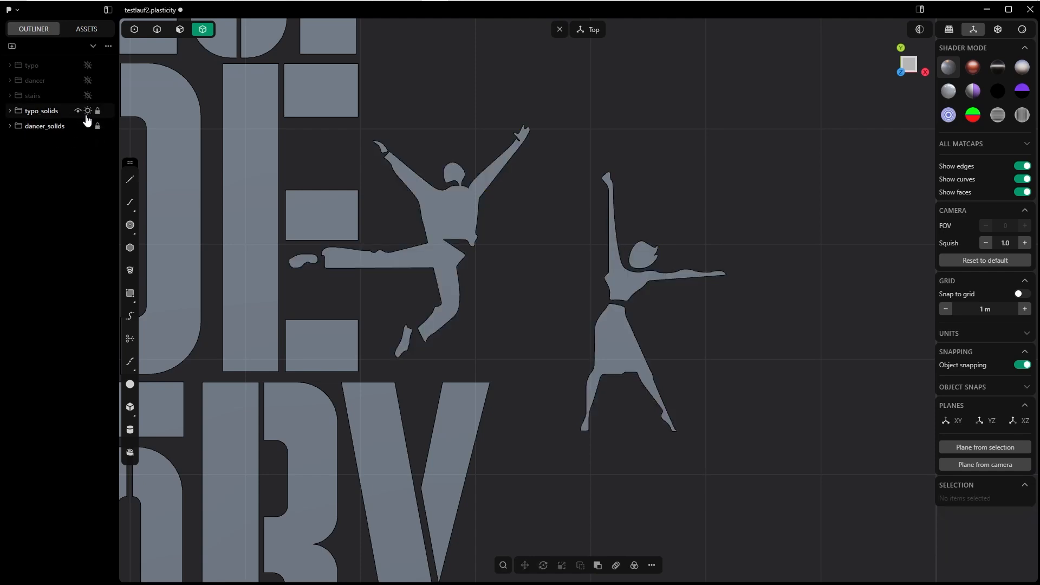
- Show the stairs group and select the outline curve of the topmost landing, beside the WEST lettering
click(87, 95)
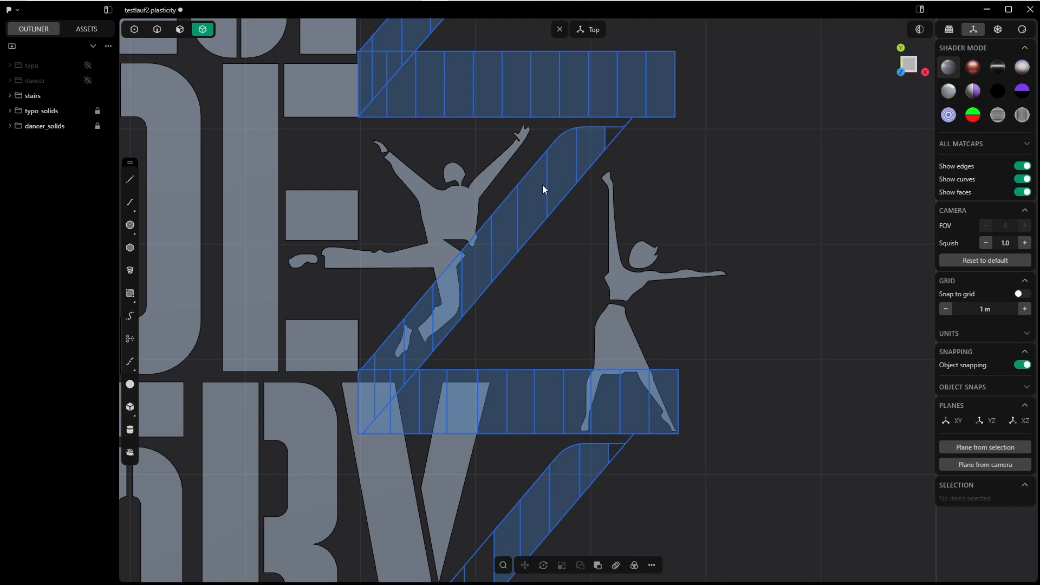
shift+middle_drag(536, 188, 536, 338)
click(355, 305)
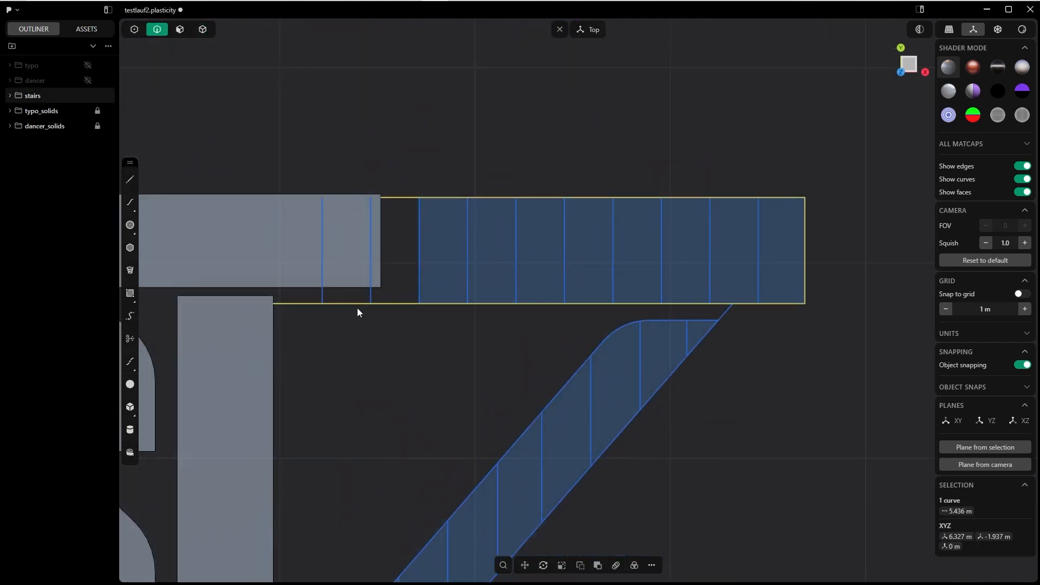
scroll(480, 246, up, 3)
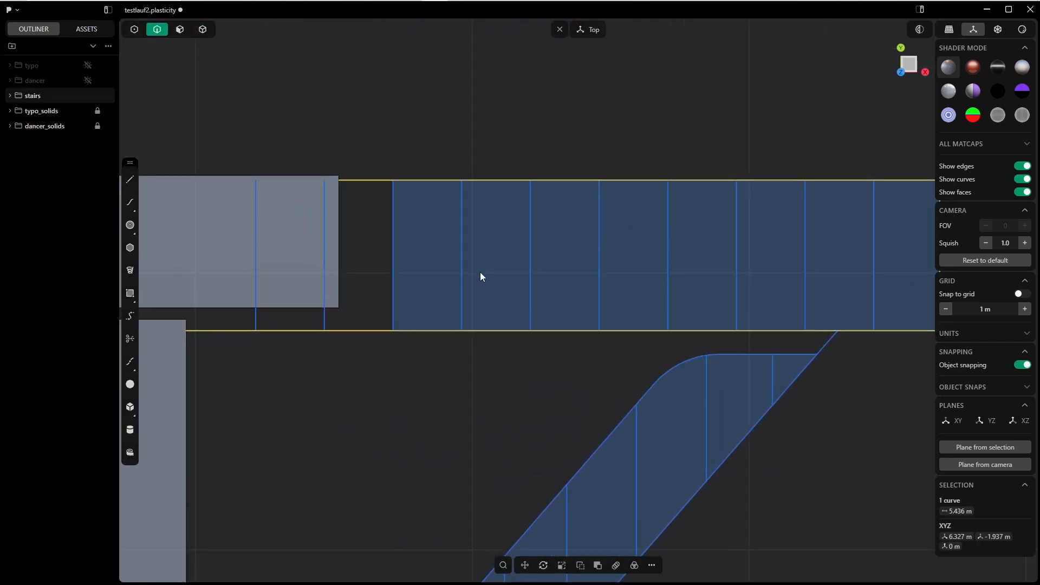
scroll(480, 272, down, 2)
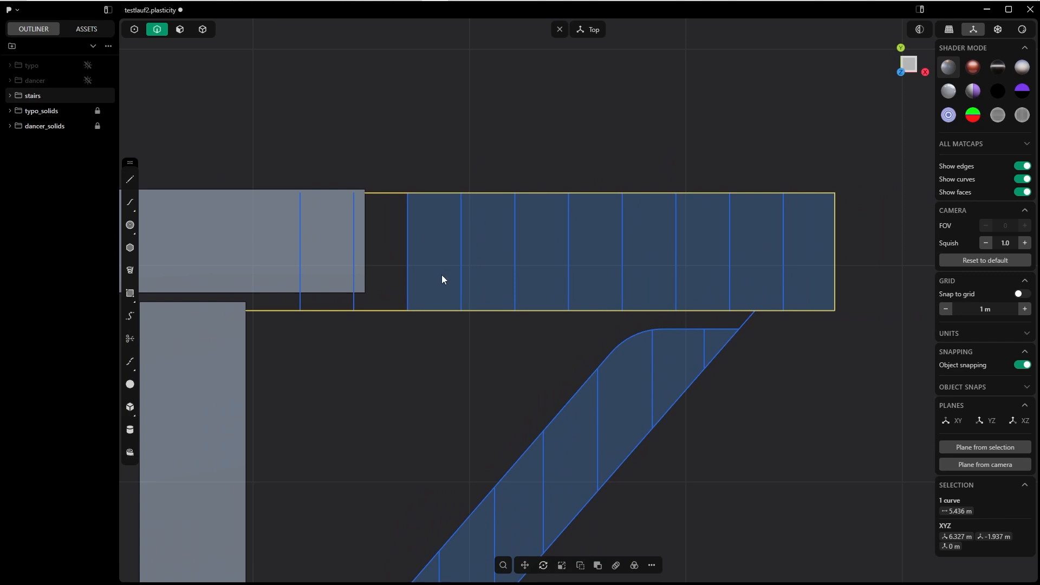
- Create a pipe along the topmost landing's outline with a section size of 0.02 m
key(p)
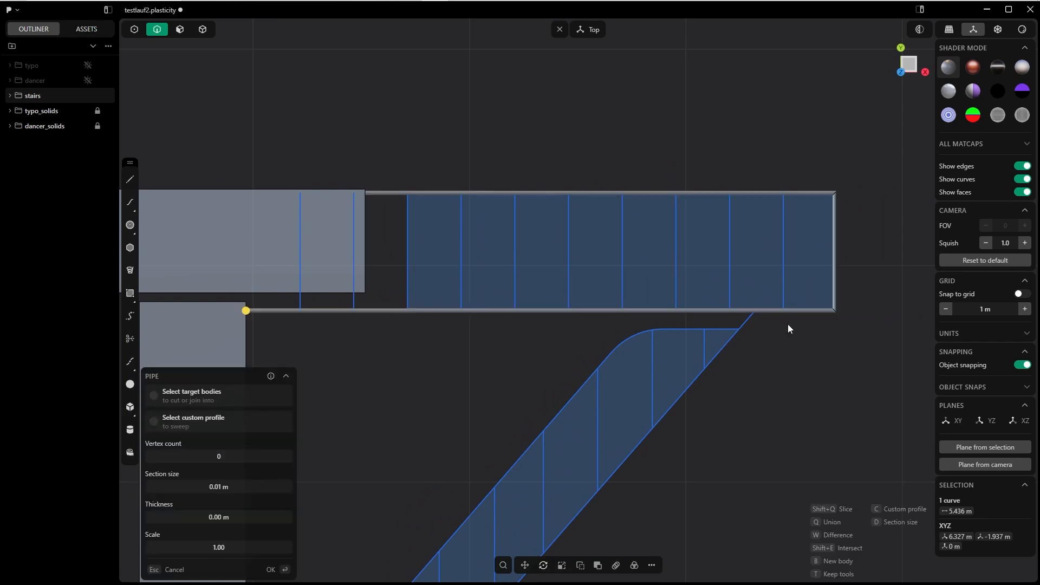
click(219, 486)
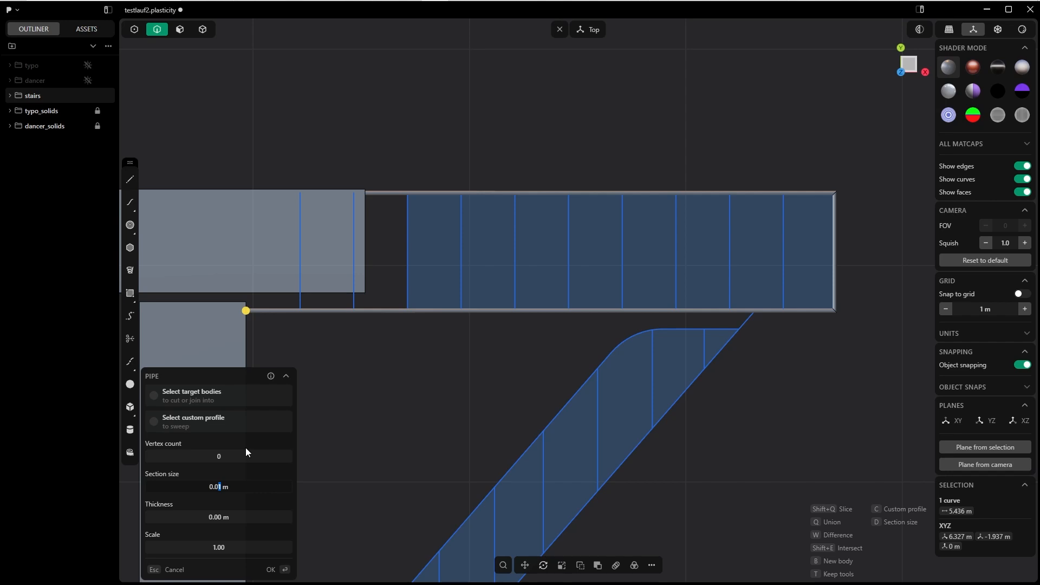
text(2)
key(Tab)
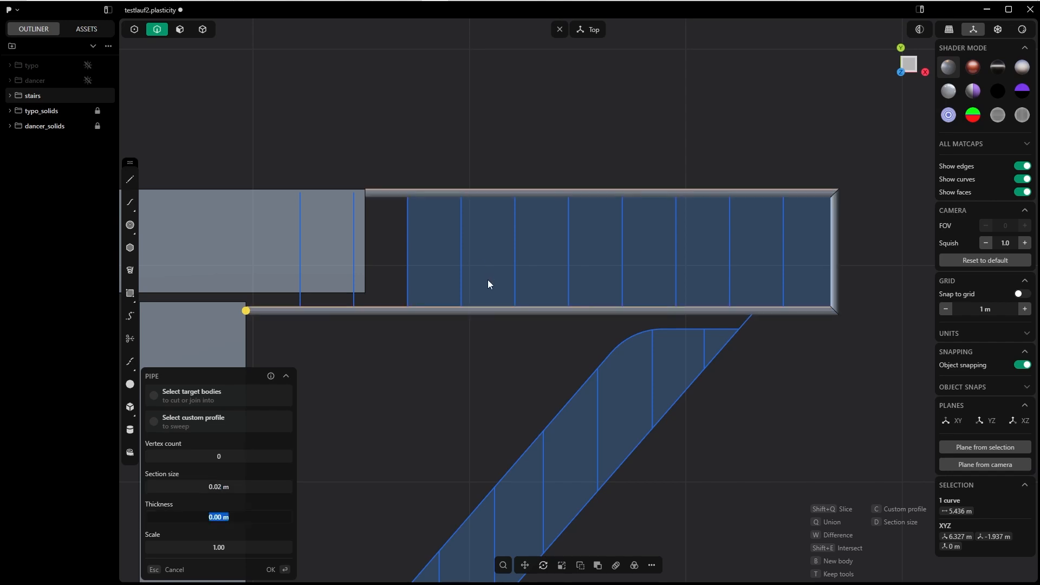
scroll(484, 264, up, 2)
scroll(479, 239, down, 10)
scroll(487, 344, up, 6)
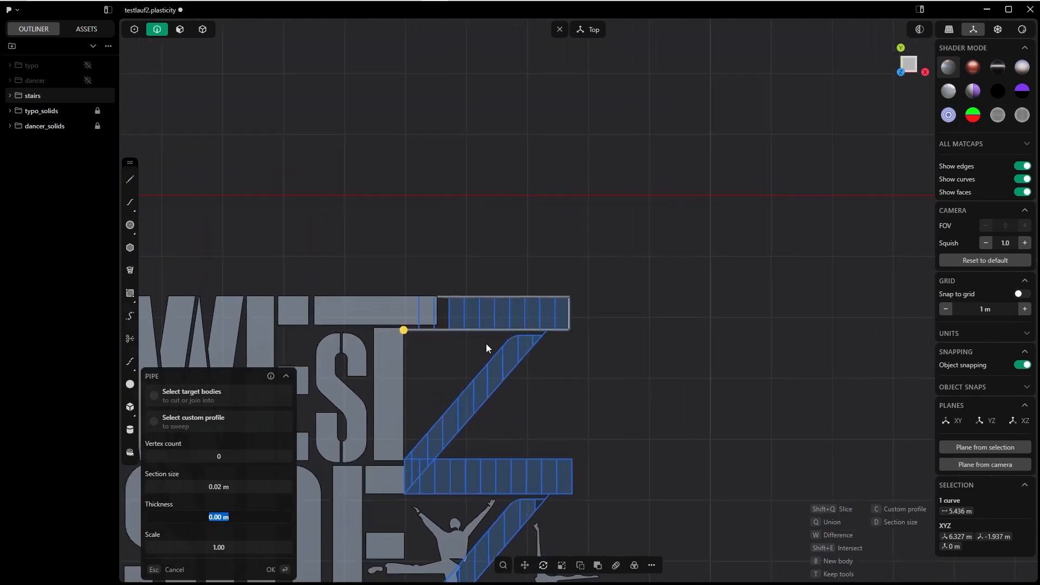
shift+middle_drag(468, 362, 581, 252)
scroll(564, 243, down, 3)
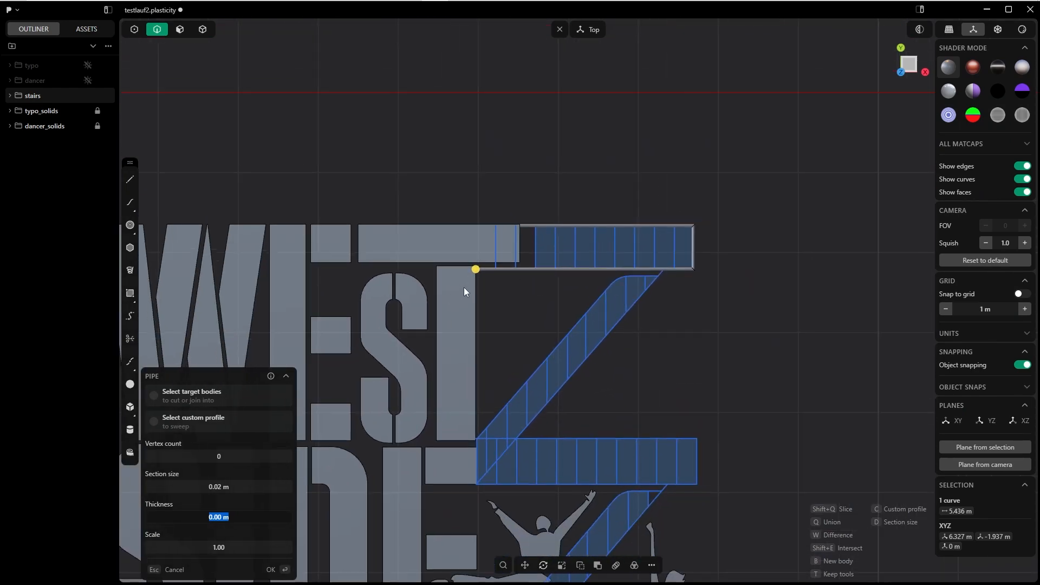
scroll(541, 257, down, 4)
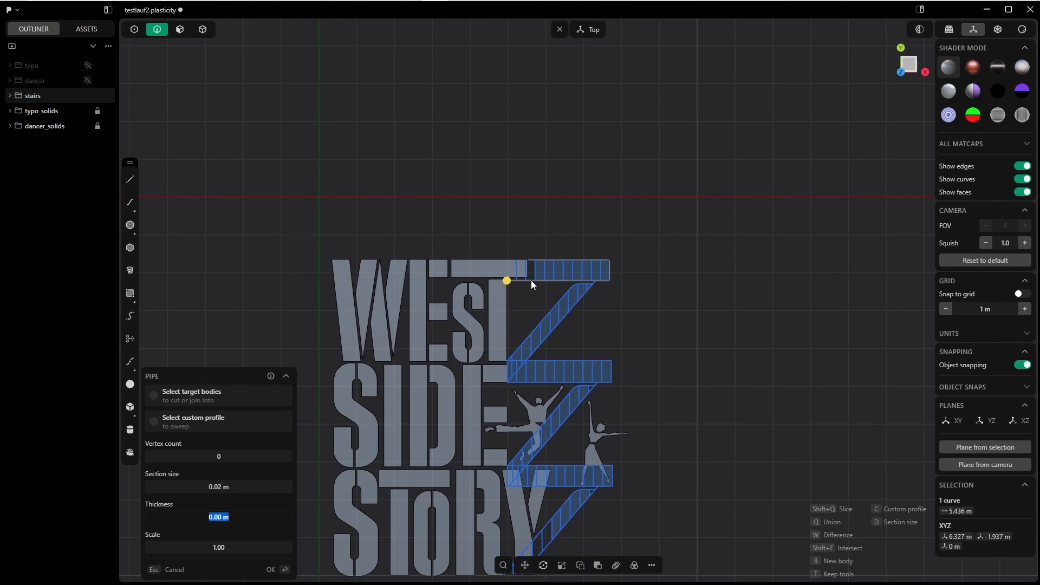
click(278, 569)
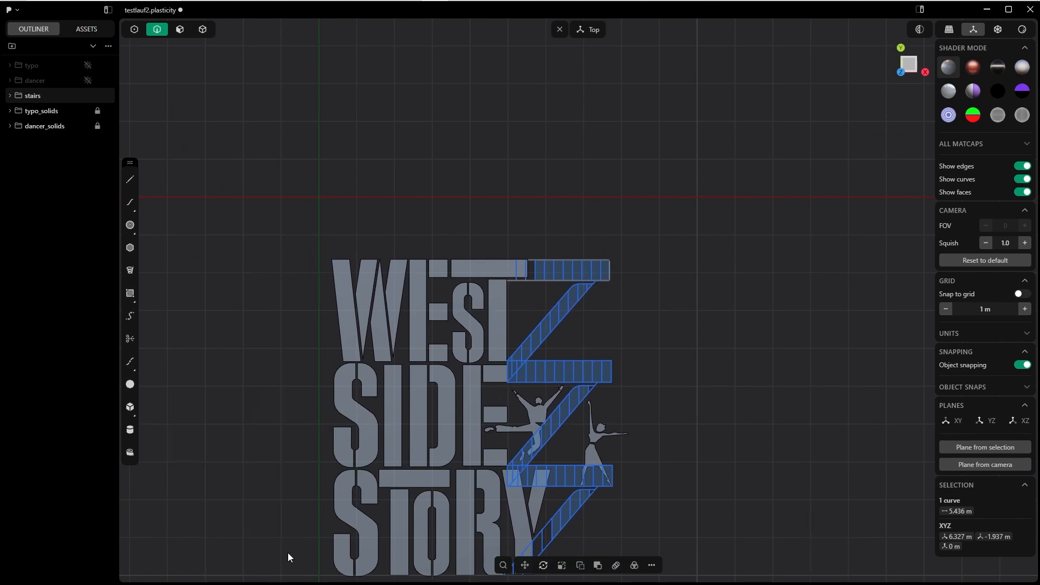
- Select all the vertical bar lines of the topmost landing and compare the railing thickness with the poster in Photoshop
scroll(562, 251, up, 6)
click(379, 360)
click(414, 364)
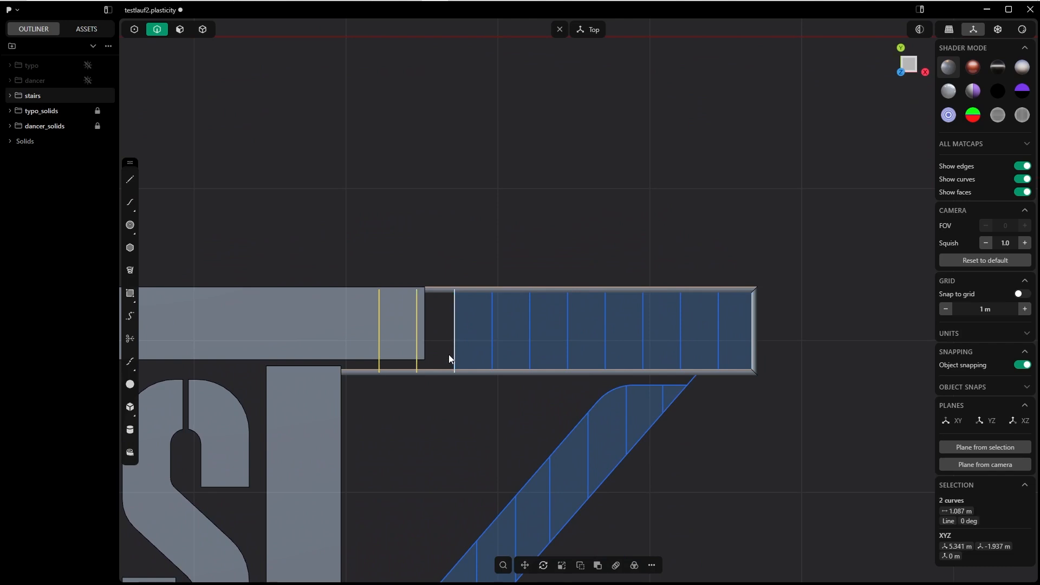
click(453, 347)
drag(725, 317, 487, 343)
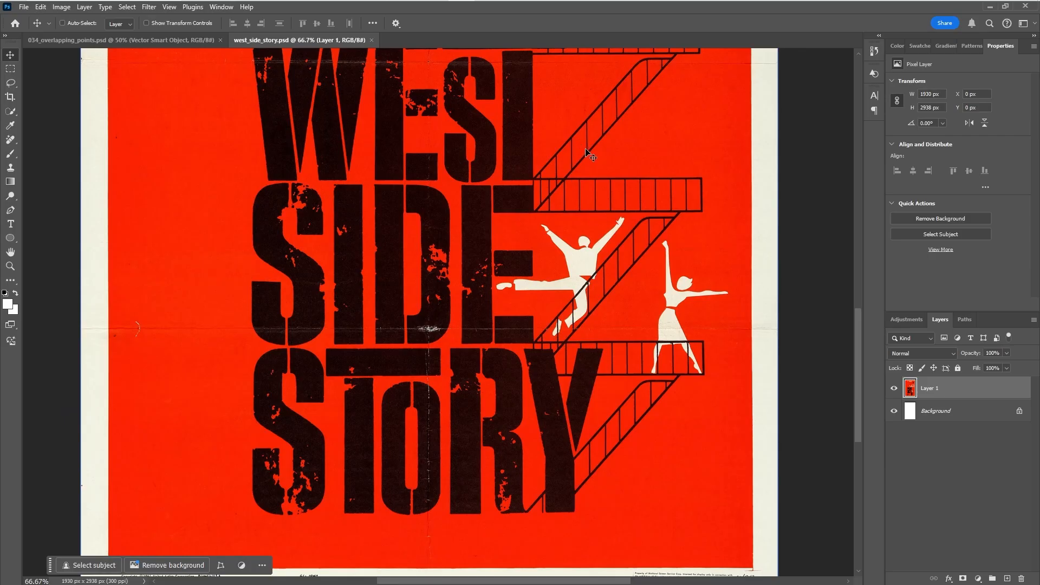
scroll(589, 140, up, 3)
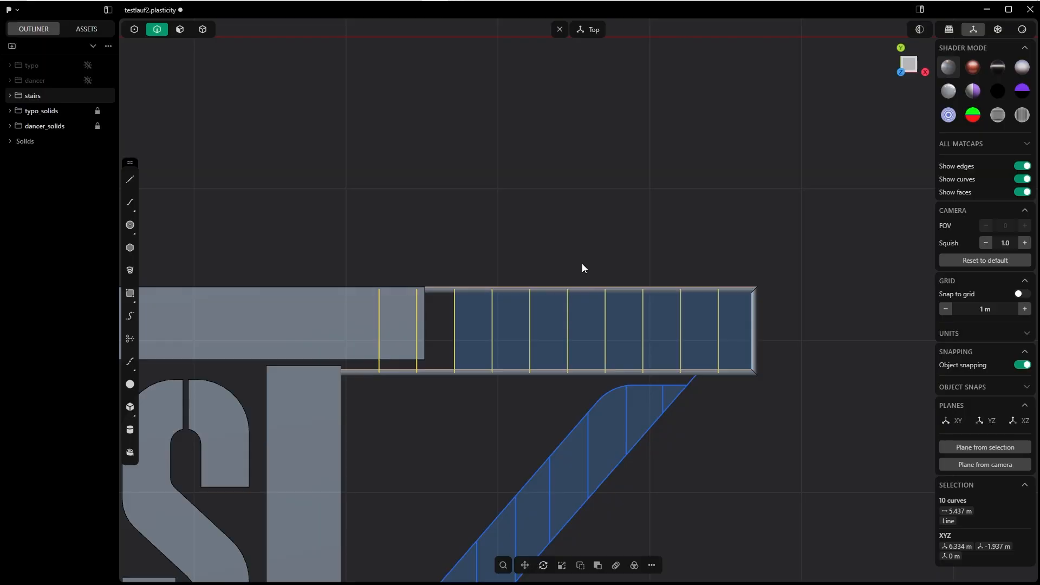
- Undo the landing outline's pipe and pipe the same curve again with a section size of 0.01 m
key(ctrl+z)
key(ctrl+z)
key(p)
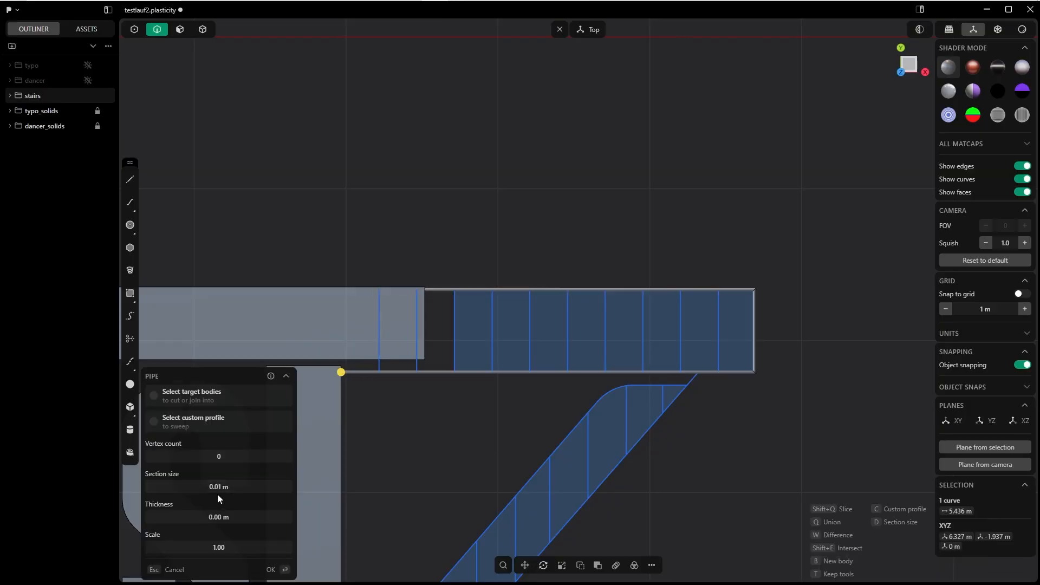
click(271, 570)
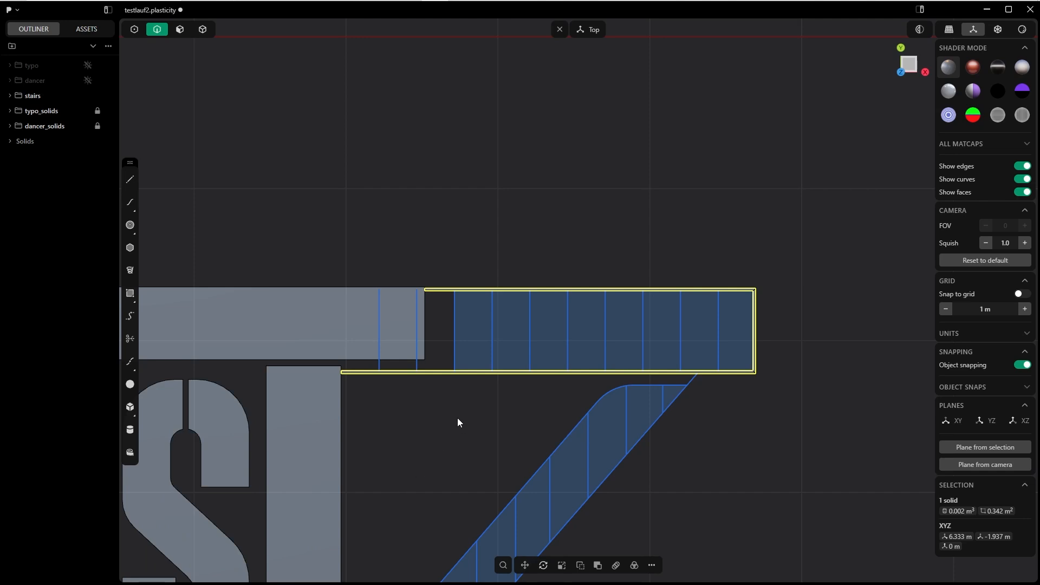
- Hide the viewport overlays and the edge display, and compare the thinner outline pipe with the poster in Photoshop
scroll(457, 422, down, 3)
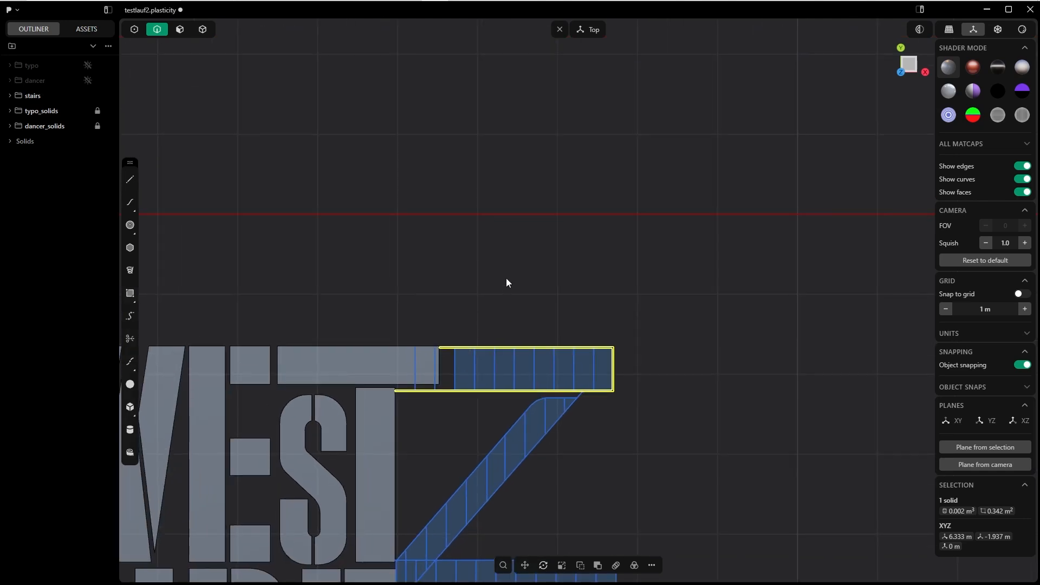
shift+middle_drag(507, 282, 544, 116)
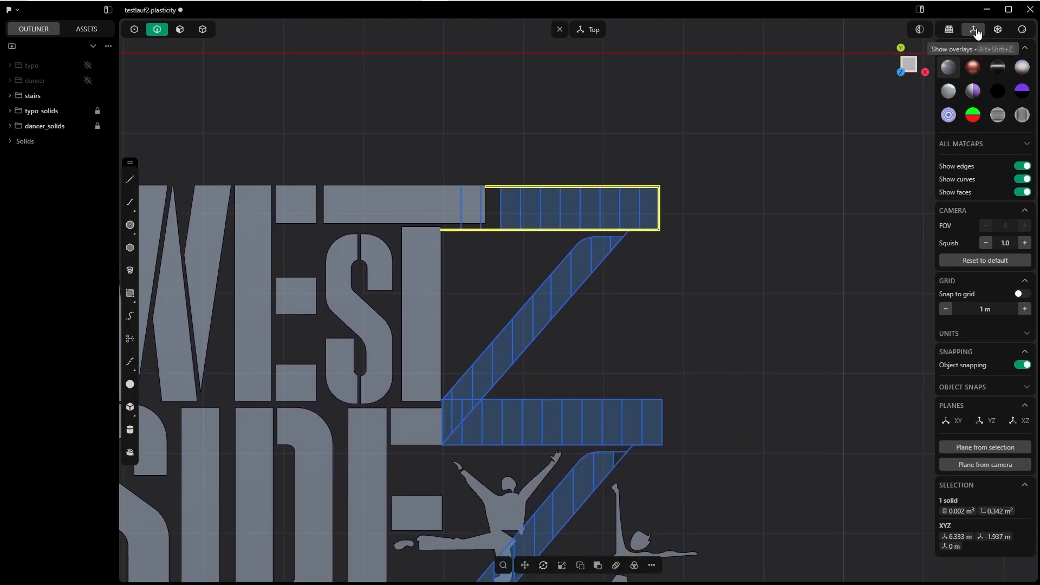
click(744, 202)
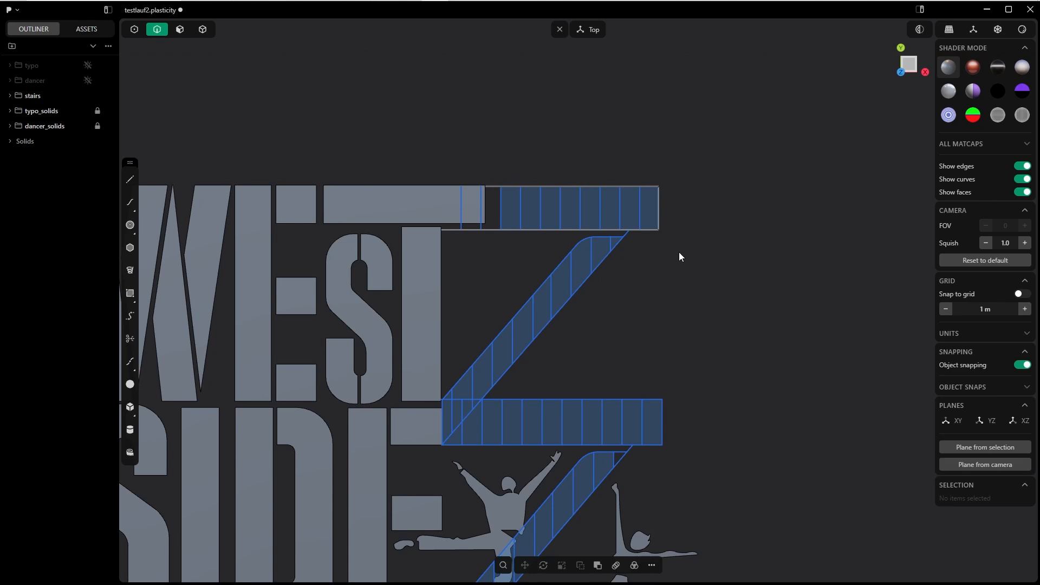
shift+middle_drag(679, 253, 726, 234)
click(1021, 166)
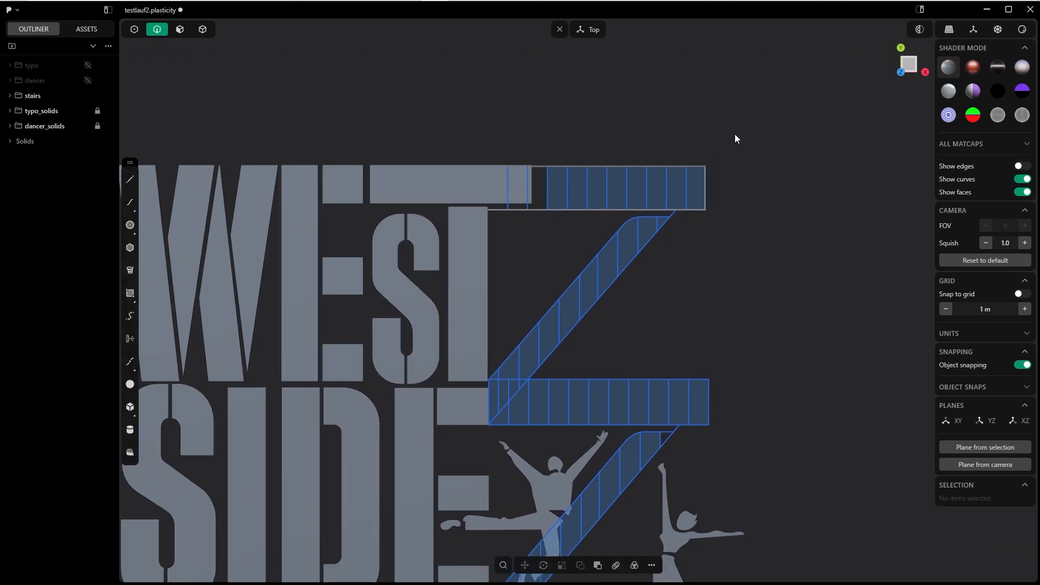
key(alt+Tab)
key(alt+Tab)
- Replace the topmost landing's outline pipe with one that has a section size of 0.015 m
scroll(625, 197, up, 5)
middle_drag(622, 198, 631, 182)
key(Tab)
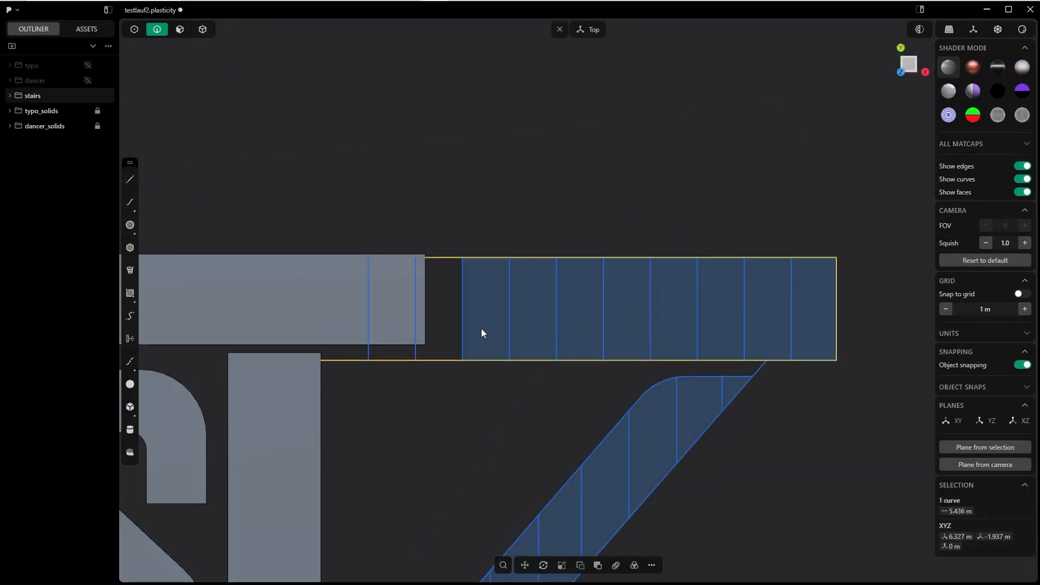
key(p)
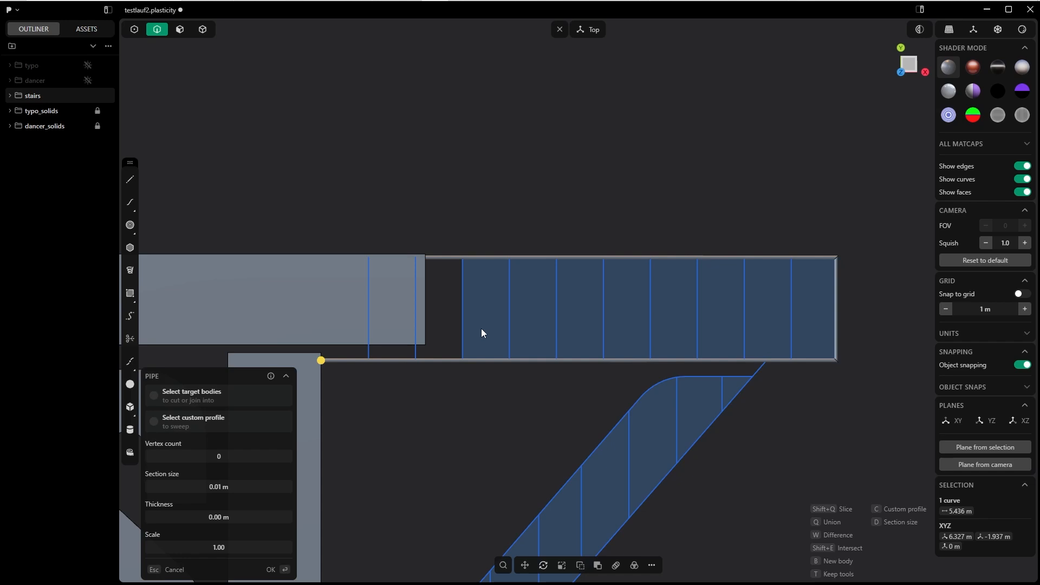
click(232, 480)
text(5)
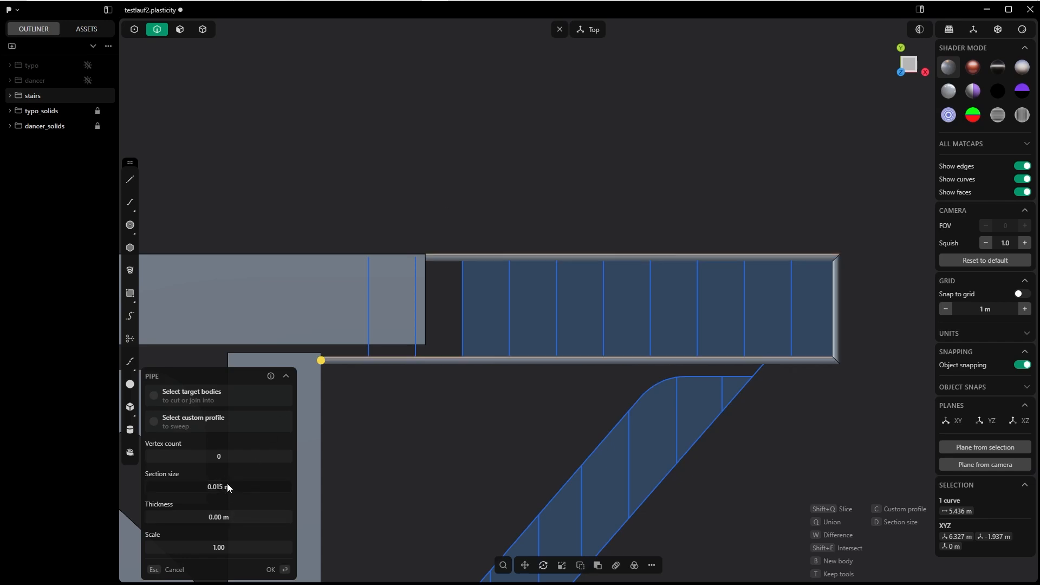
key(Tab)
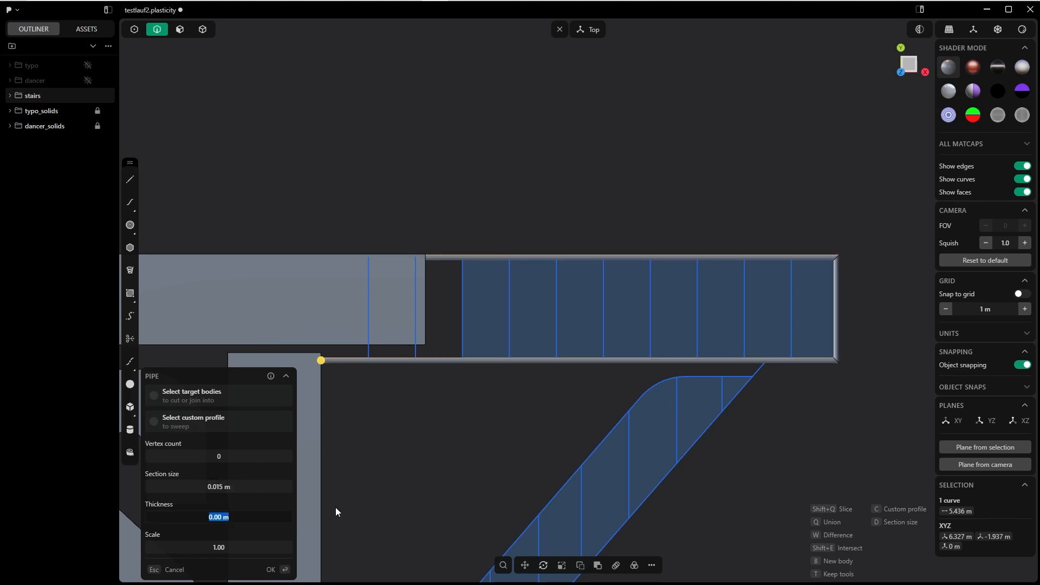
click(271, 569)
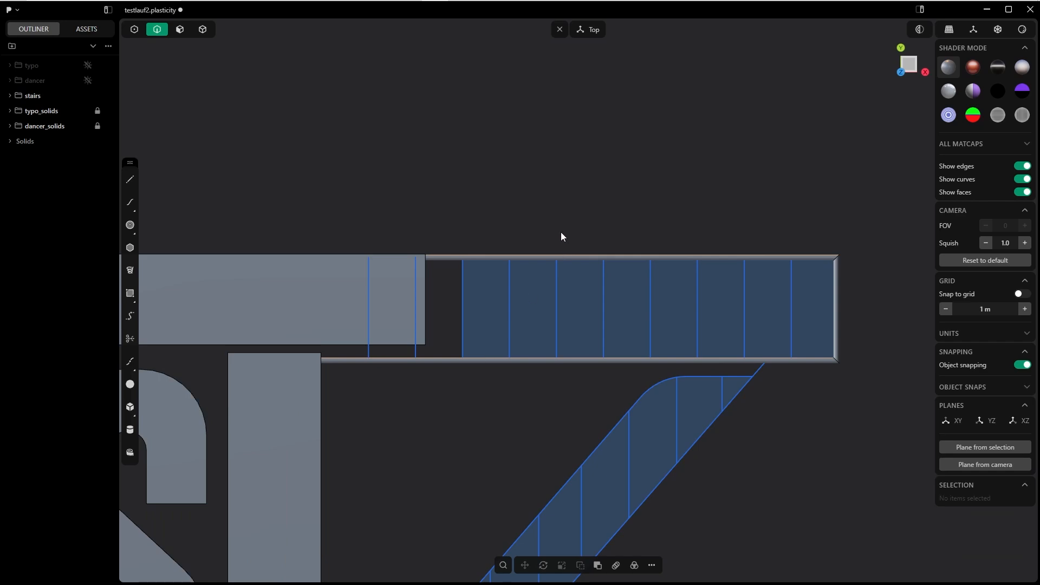
- Pipe all ten vertical bar lines of the topmost landing with a section size of 0.01 m
middle_drag(447, 278, 303, 210)
key(KP_7)
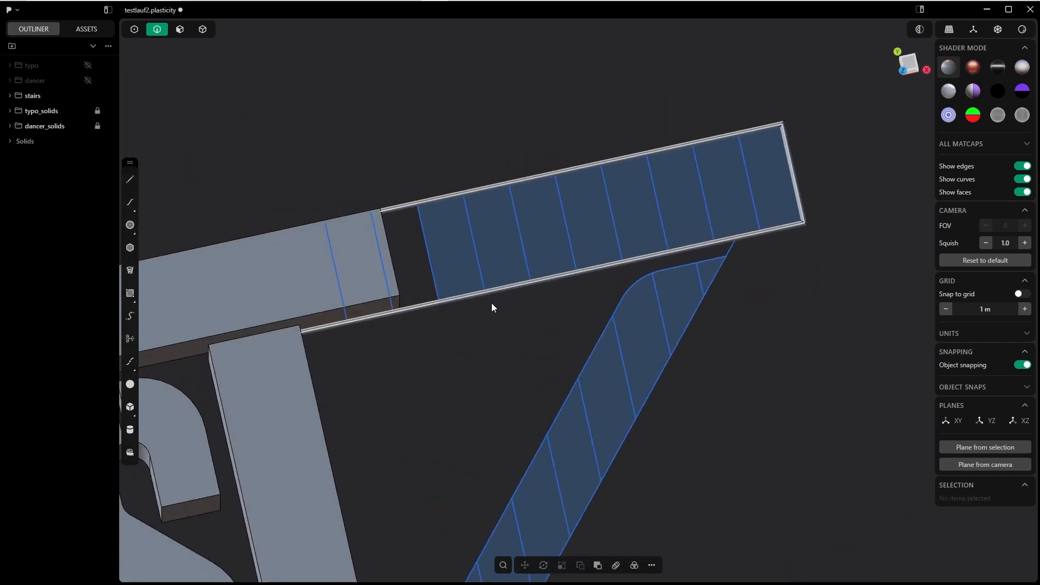
click(346, 303)
shift+click(395, 297)
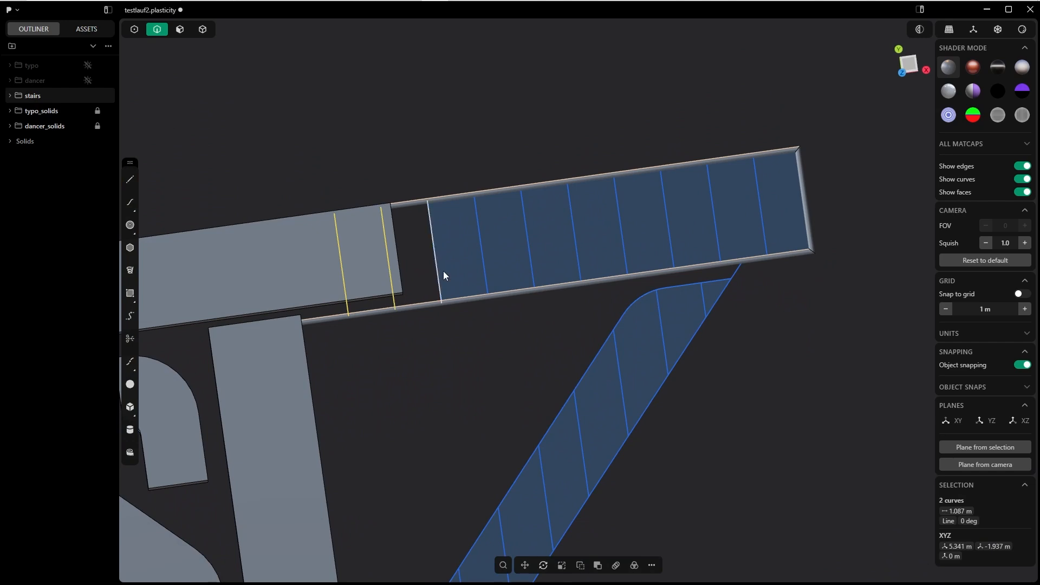
drag(764, 200, 459, 242)
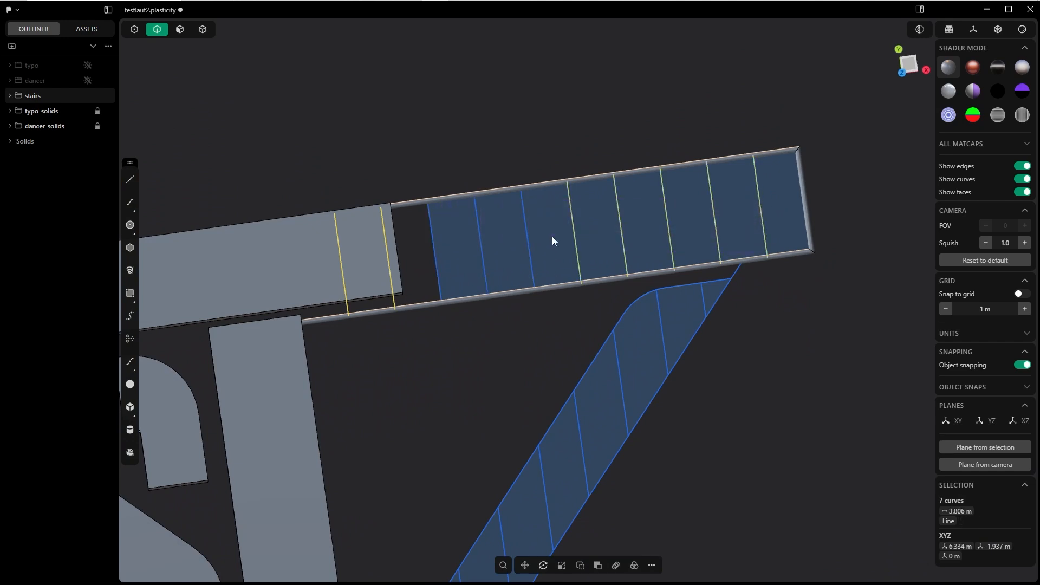
key(p)
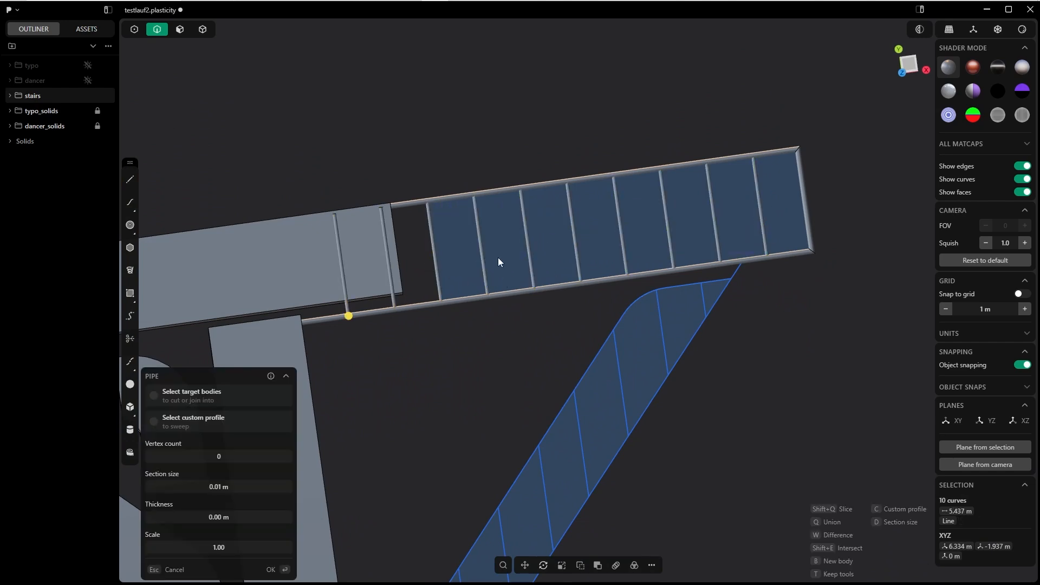
middle_drag(443, 329, 423, 337)
key(KP_7)
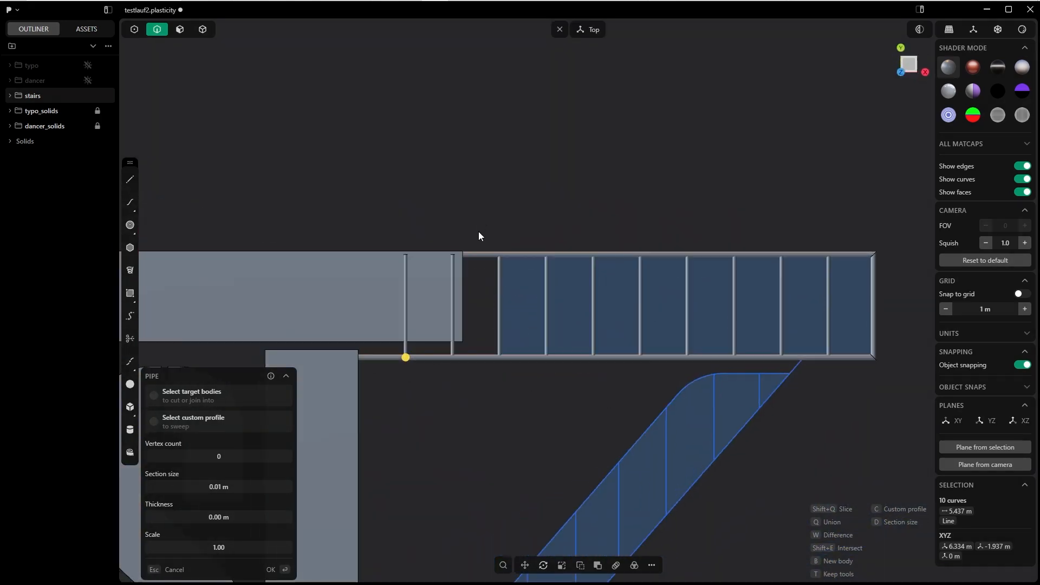
key(Return)
scroll(471, 271, down, 5)
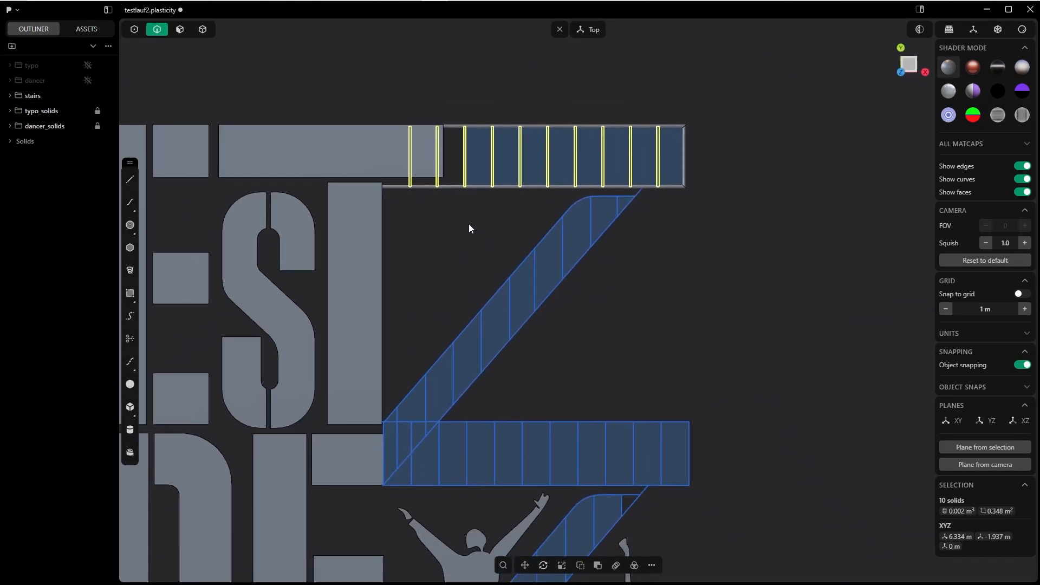
- Pipe the outline curves of the remaining landings and all stair flights with a section size of 0.015 m
click(490, 263)
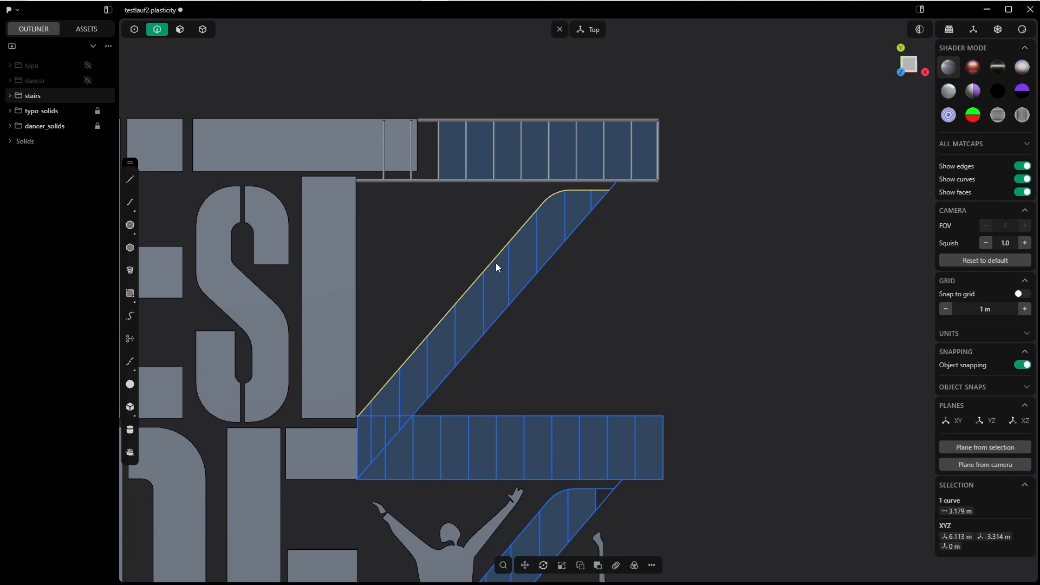
shift+click(528, 277)
shift+click(459, 415)
shift+middle_drag(460, 415, 484, 248)
shift+click(584, 320)
shift+click(601, 364)
shift+middle_drag(600, 368, 610, 218)
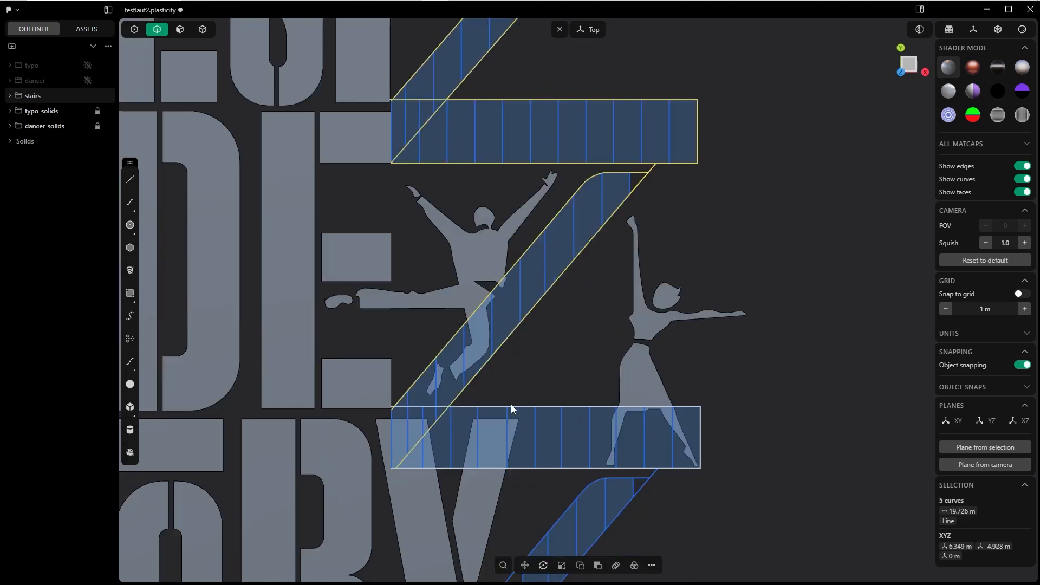
shift+click(652, 475)
shift+middle_drag(596, 486, 601, 542)
shift+click(571, 374)
shift+middle_drag(666, 189, 610, 319)
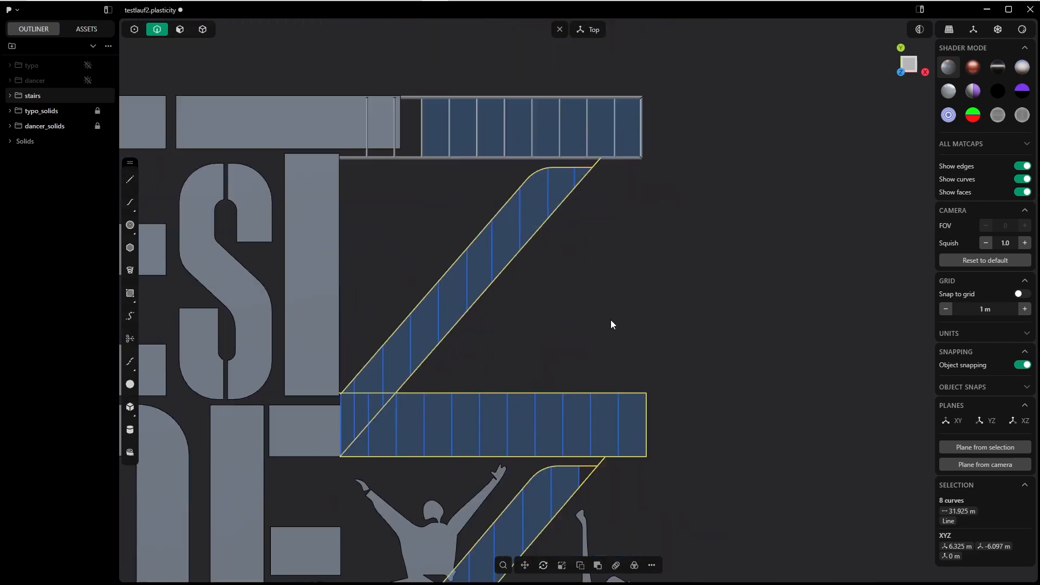
key(p)
click(236, 482)
text(0.015)
key(Return)
key(Return)
- Pipe all ten vertical bar lines of the topmost stair flight with a section size of 0.01 m
shift+click(574, 174)
shift+click(548, 194)
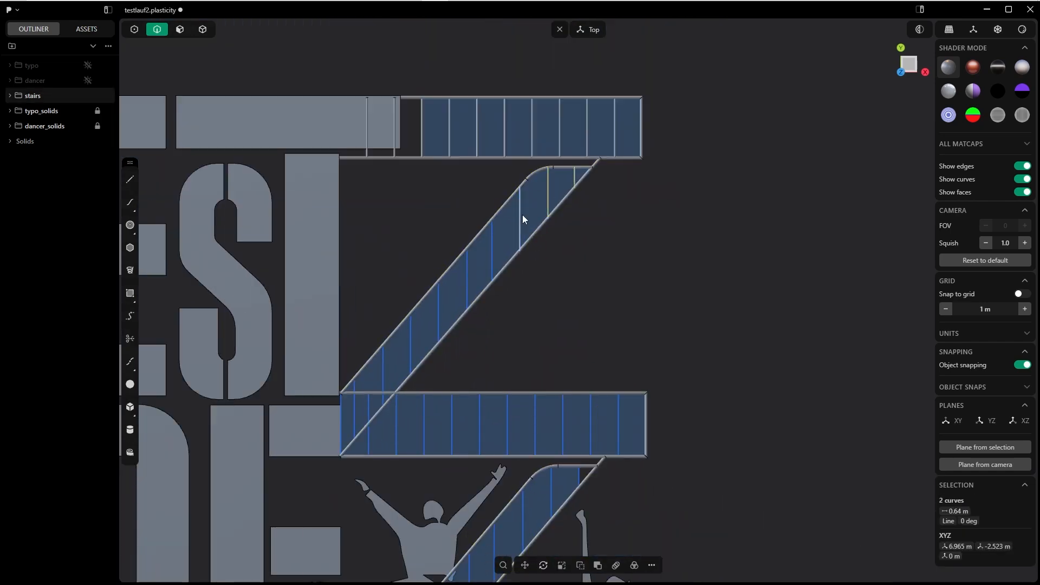
shift+click(469, 274)
shift+click(438, 306)
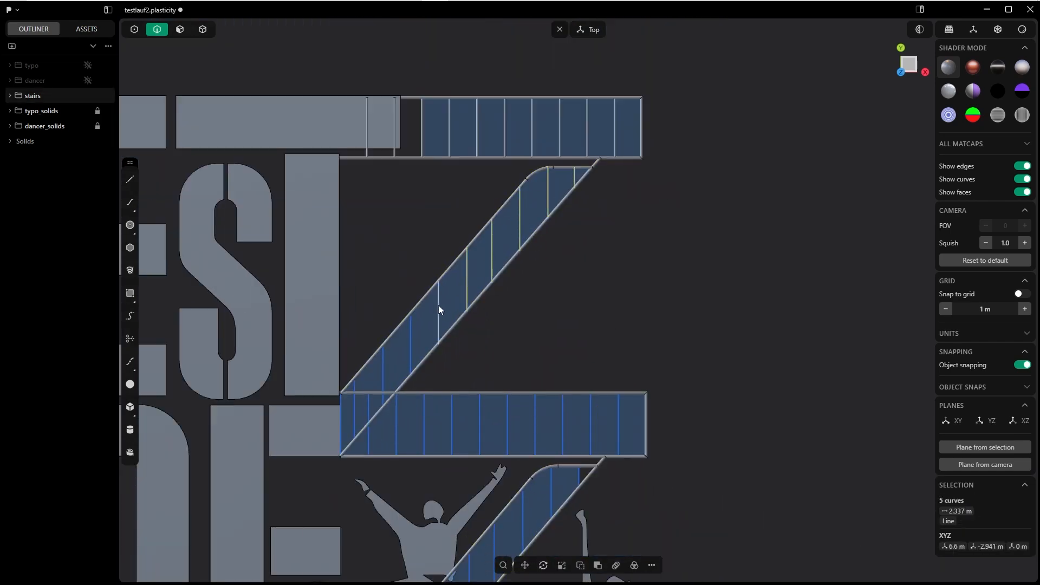
shift+click(410, 347)
shift+click(382, 374)
shift+click(354, 402)
shift+click(341, 421)
key(p)
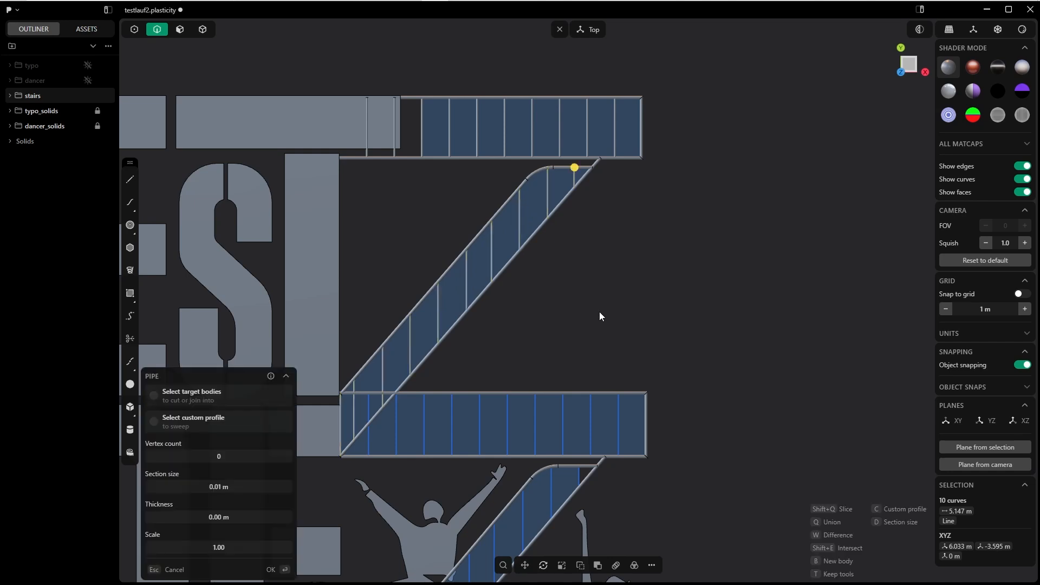
key(Return)
- Pipe the vertical bar lines of the two lower landings and the two lower stair flights with a section size of 0.01 m
shift+middle_drag(485, 386, 518, 260)
key(ctrl+z)
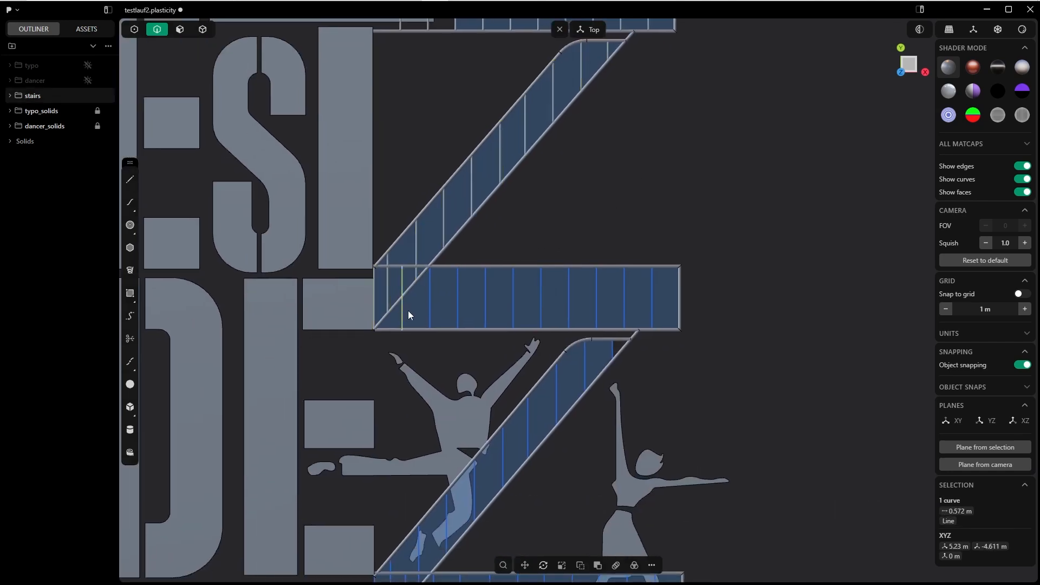
shift+click(560, 203)
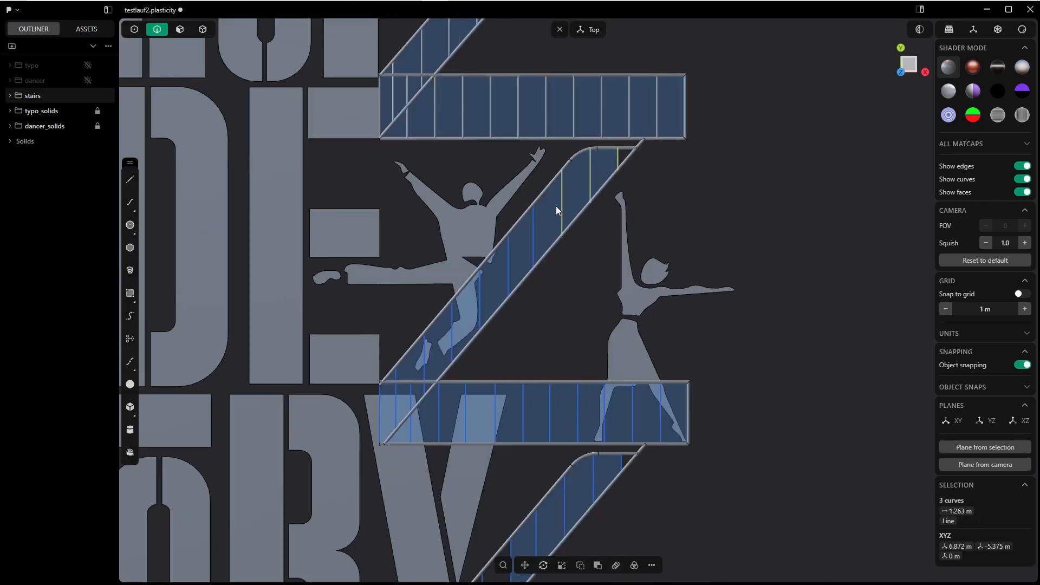
shift+click(395, 379)
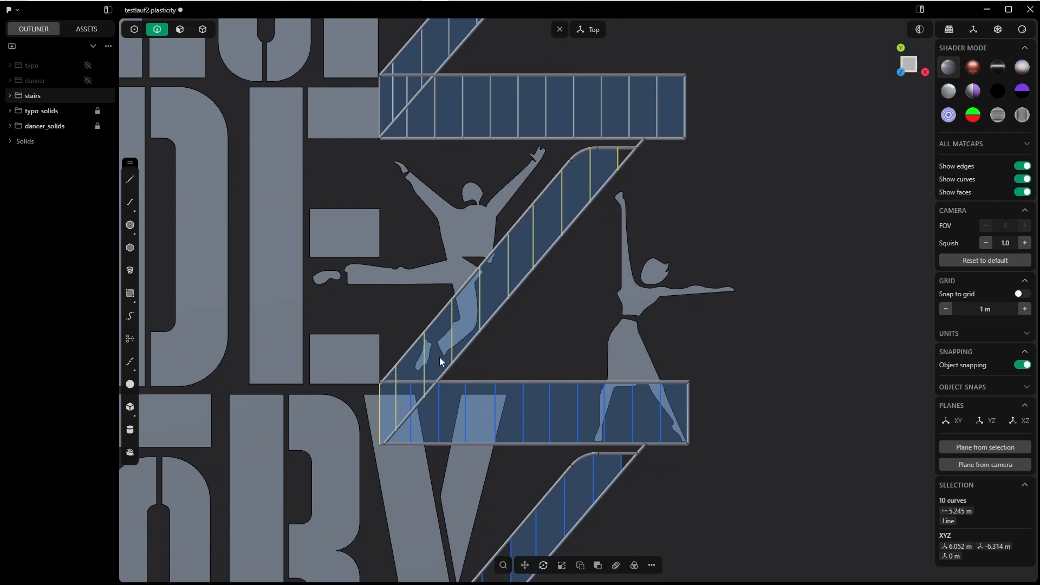
key(p)
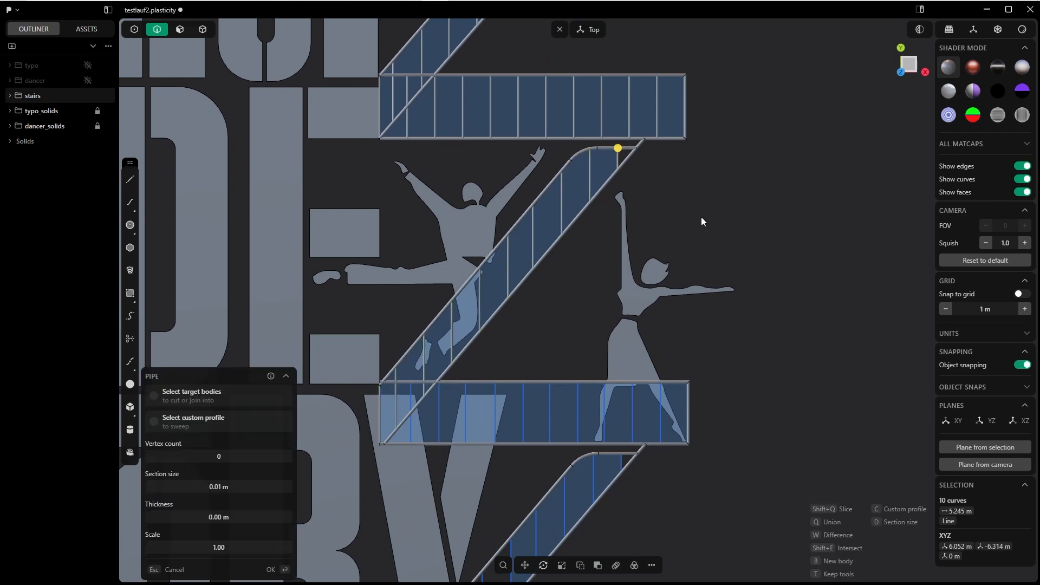
key(p)
shift+drag(561, 356, 543, 364)
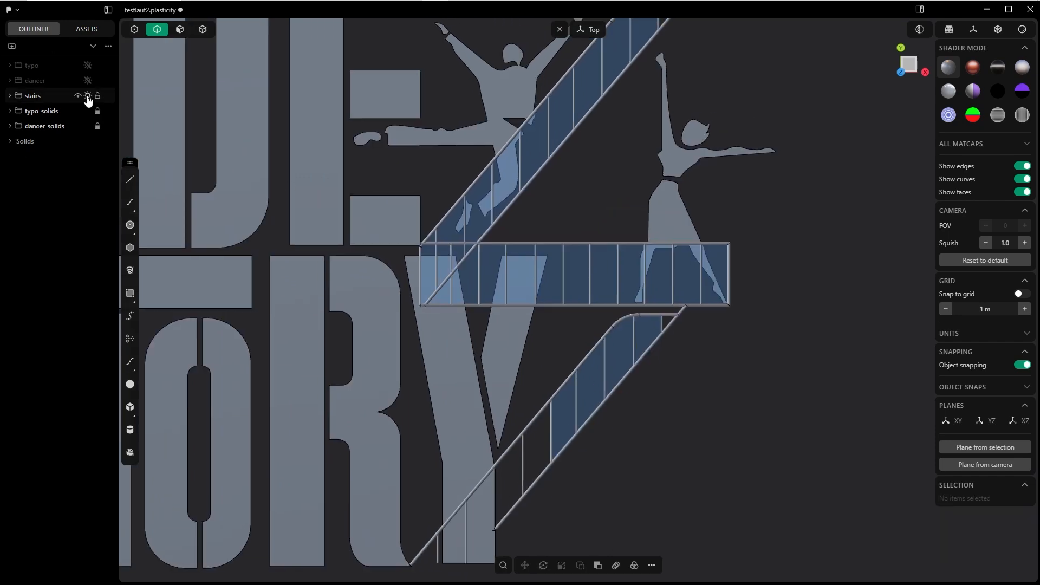
- Hide the stairs curve group and collect all the stairs pipe solids in a group named stairs_solids
click(88, 96)
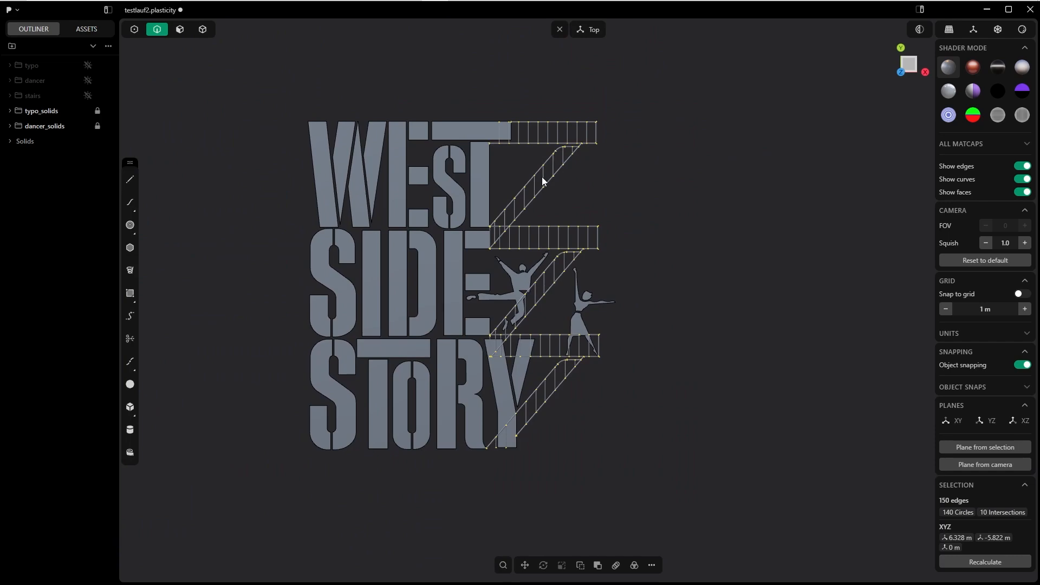
key(4)
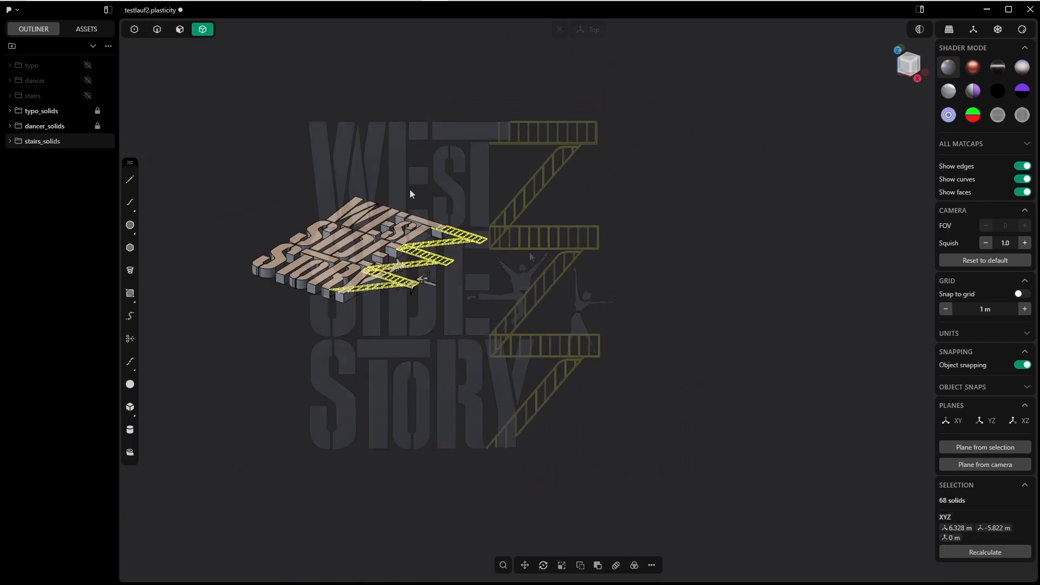
- In the front view, move all the stairs solids down by about 0.07 m along the Z axis
middle_drag(409, 189, 523, 238)
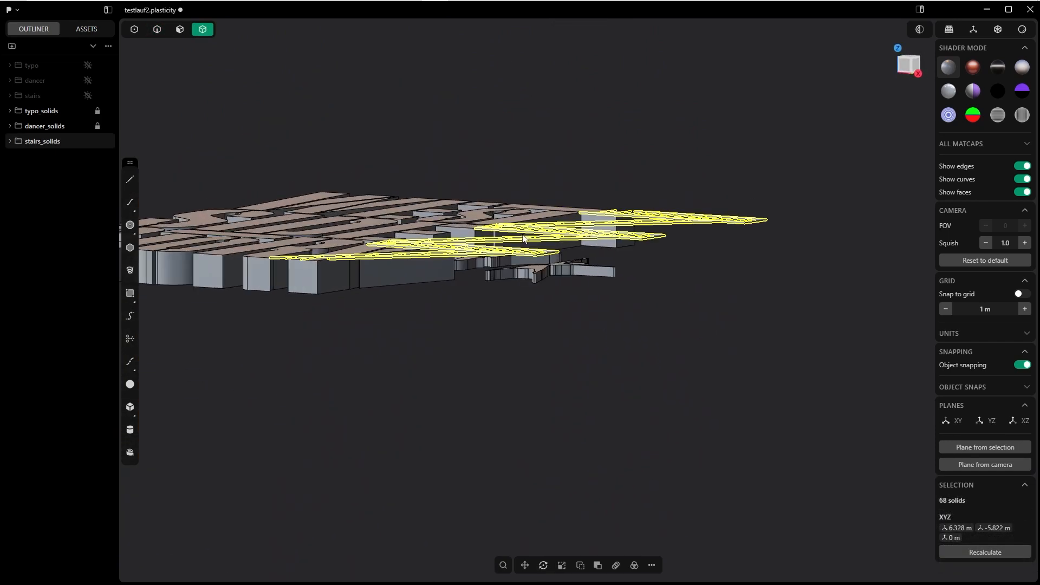
key(grave)
click(470, 197)
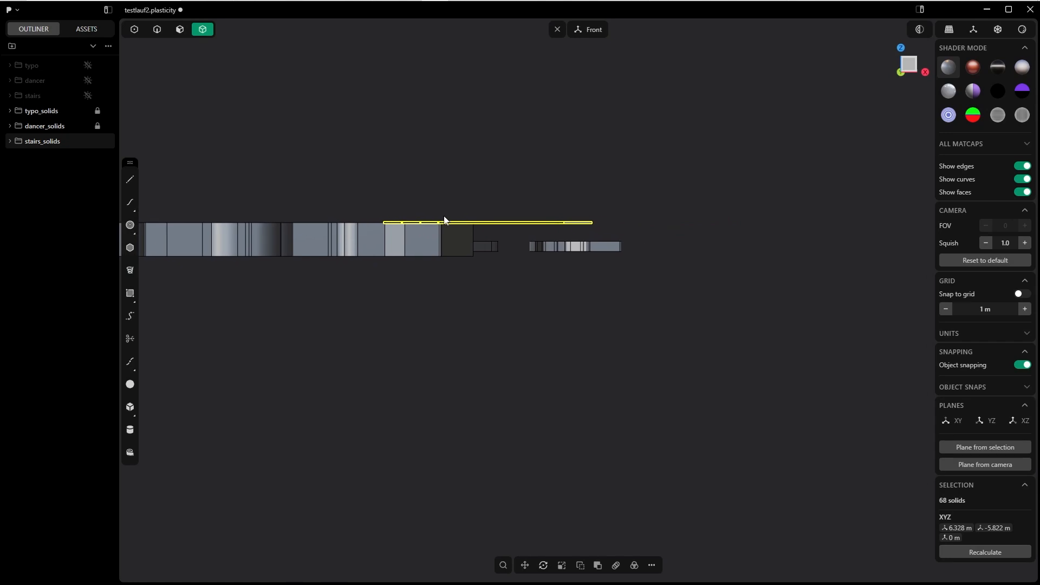
scroll(453, 259, up, 3)
key(g)
drag(525, 190, 525, 203)
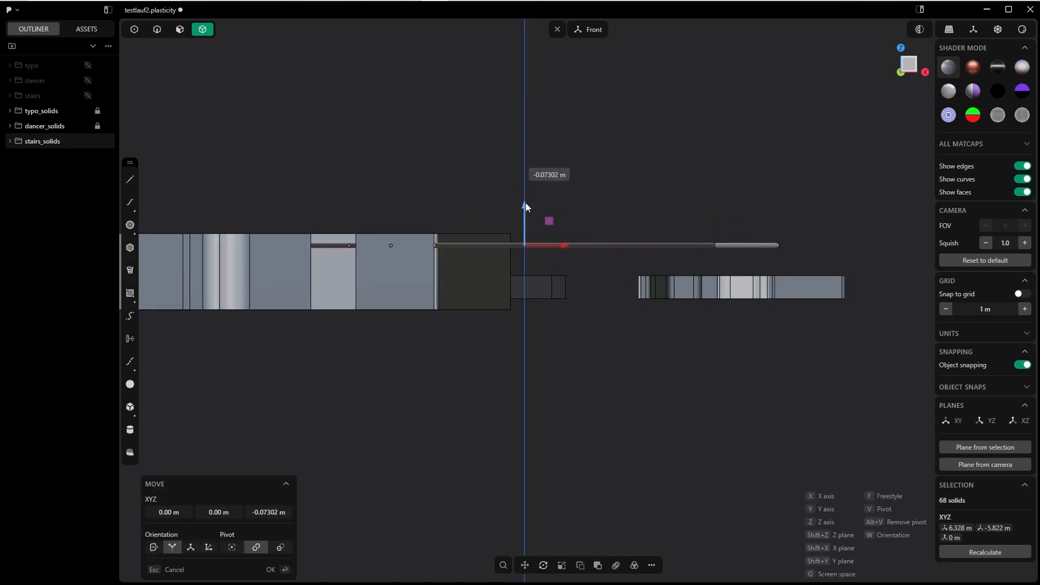
drag(526, 203, 525, 203)
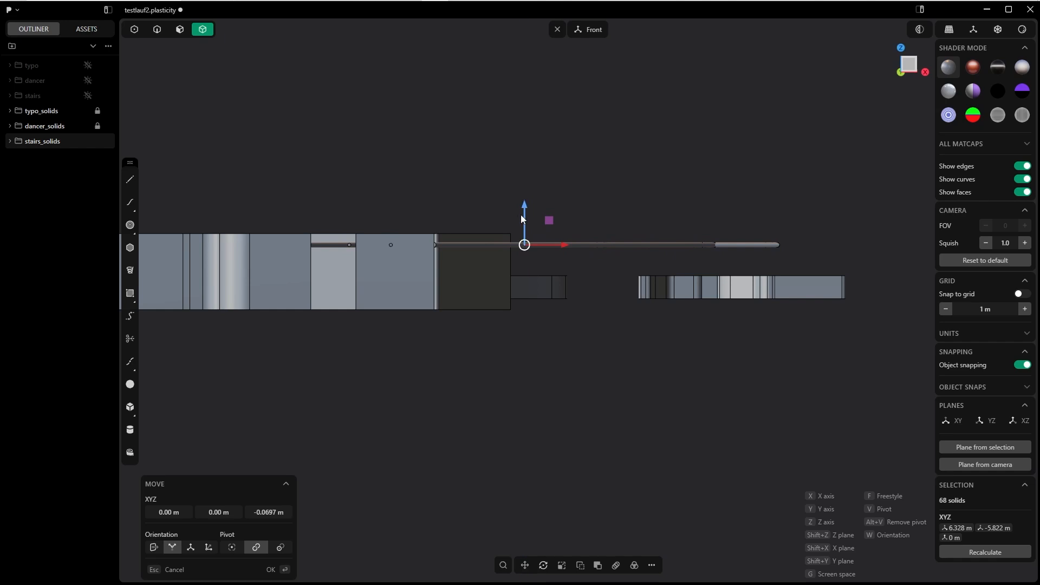
- Examine the pipe joints of the top landing, the topmost flight and the second landing from above
key(grave)
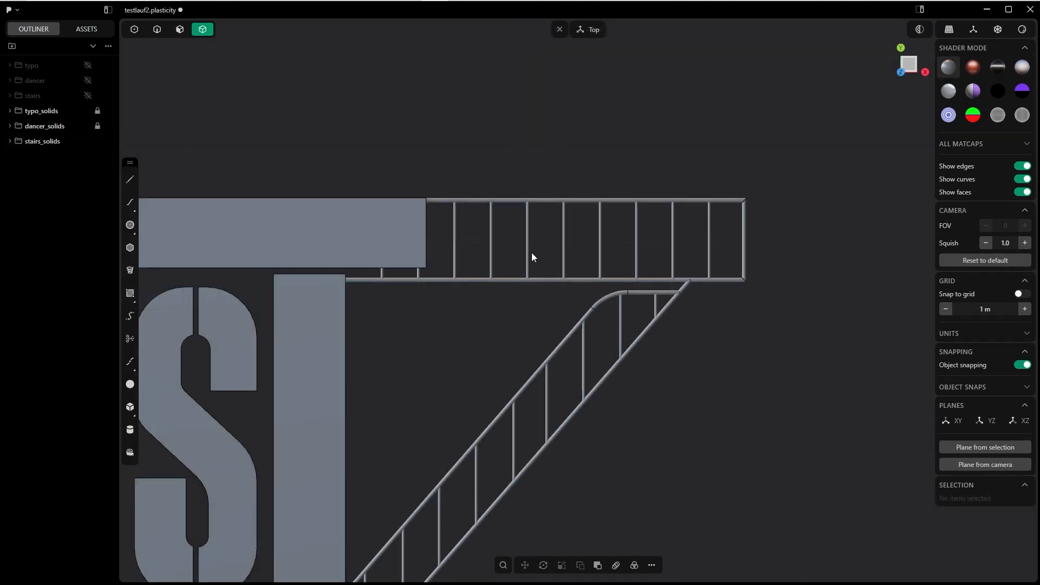
scroll(526, 267, up, 6)
shift+middle_drag(535, 336, 698, 342)
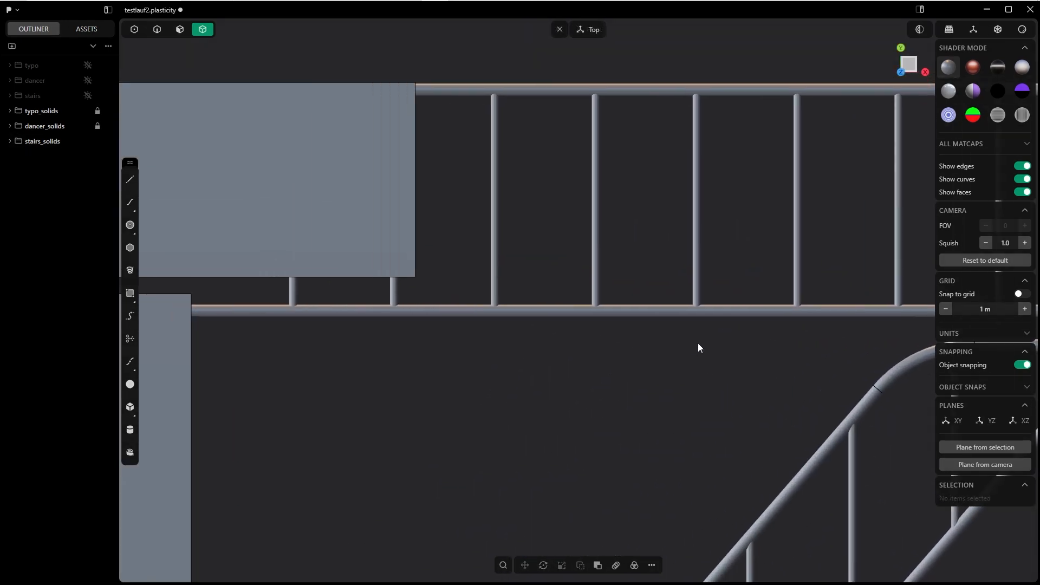
scroll(679, 320, down, 3)
shift+middle_drag(629, 305, 449, 259)
scroll(595, 300, up, 5)
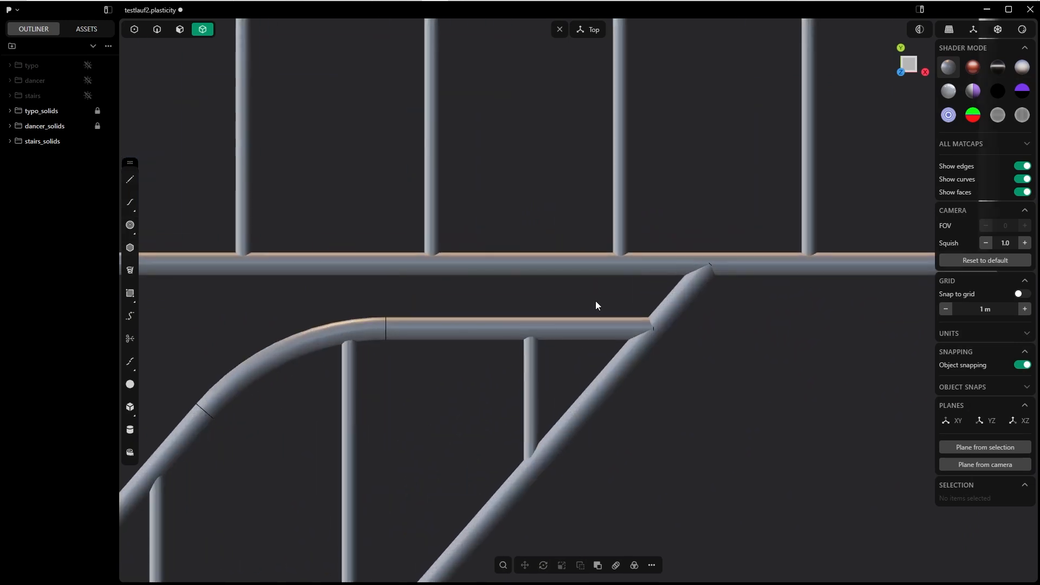
scroll(576, 262, down, 5)
shift+middle_drag(460, 441, 715, 146)
shift+middle_drag(506, 348, 670, 153)
scroll(462, 302, up, 3)
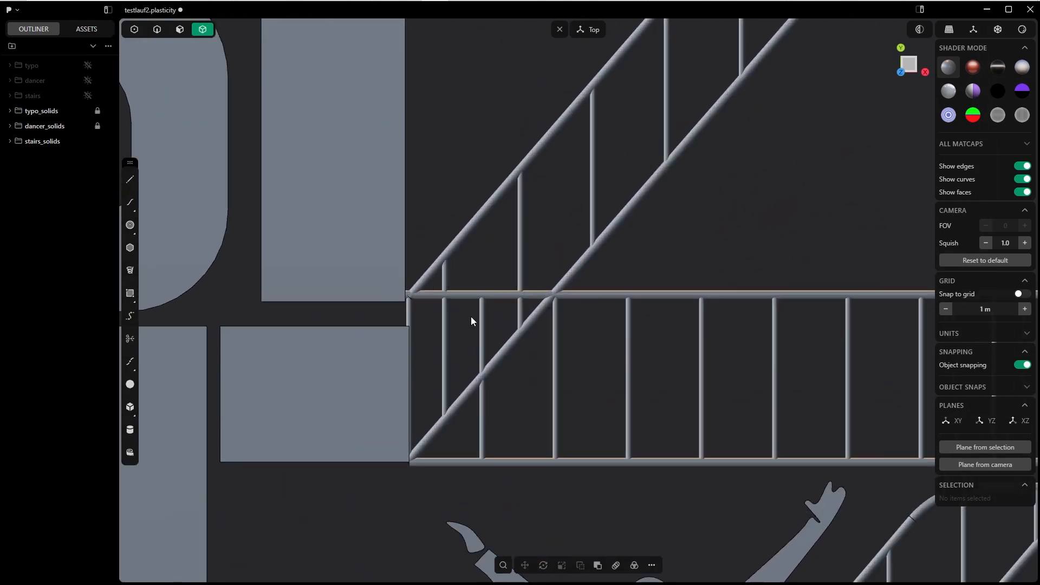
scroll(492, 274, down, 2)
scroll(467, 376, up, 3)
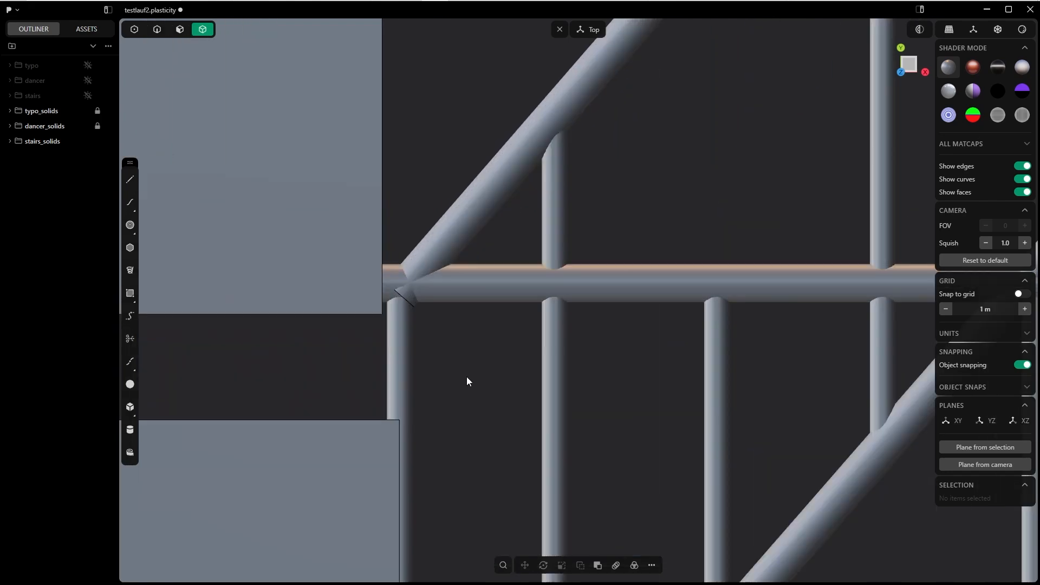
- Offset the lower end face of the topmost flight's upper rail inward, back into the second landing's rail
middle_drag(466, 376, 477, 173)
scroll(451, 363, up, 5)
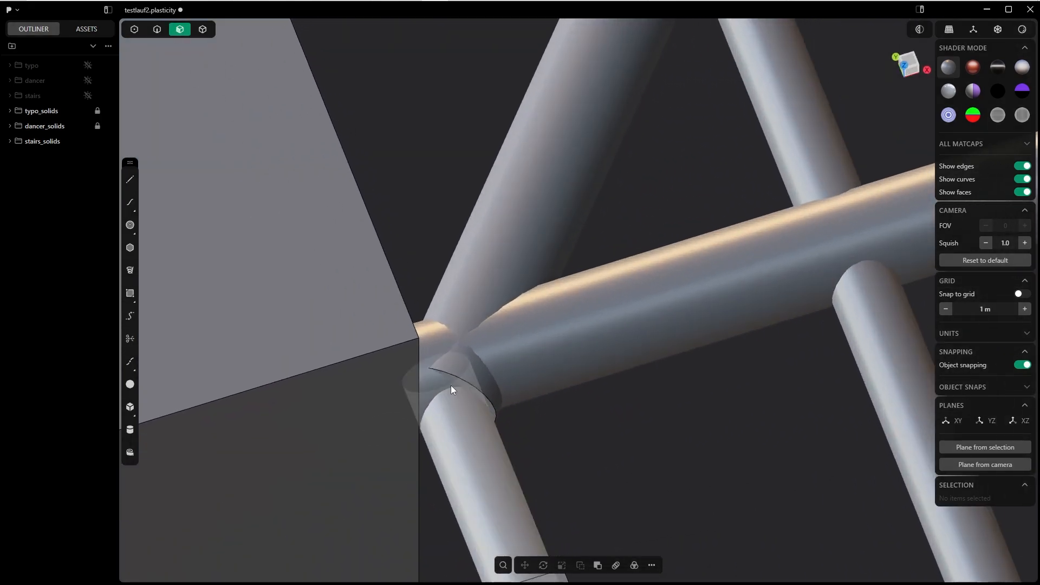
click(460, 384)
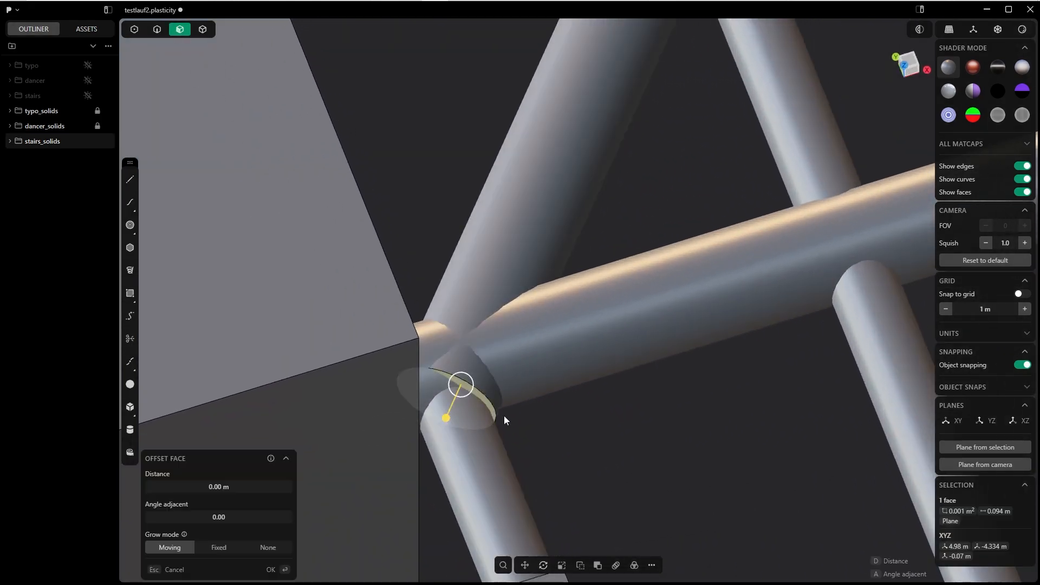
key(grave)
click(486, 341)
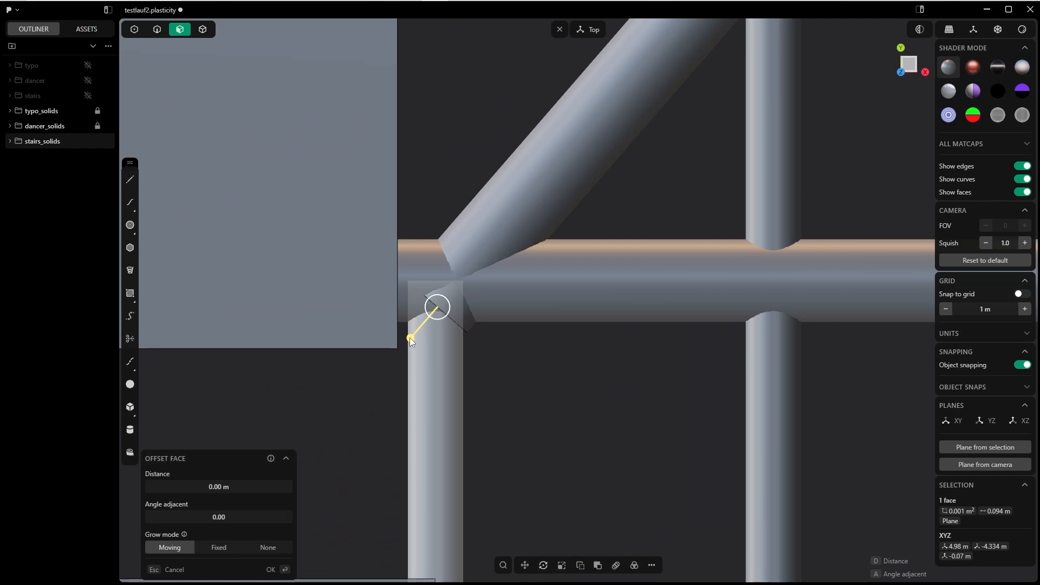
drag(410, 337, 425, 321)
click(277, 571)
- Unlock typo_solids and offset the lower side face of the top arm of the E in SIDE by about 0.031 m
scroll(546, 257, down, 8)
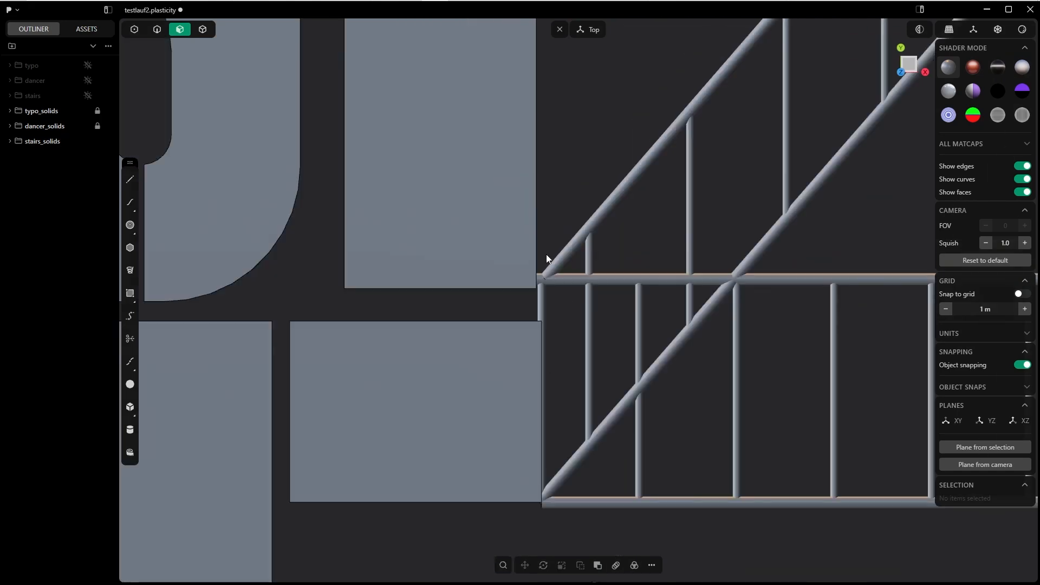
shift+middle_drag(585, 312, 312, 270)
shift+middle_drag(543, 306, 416, 240)
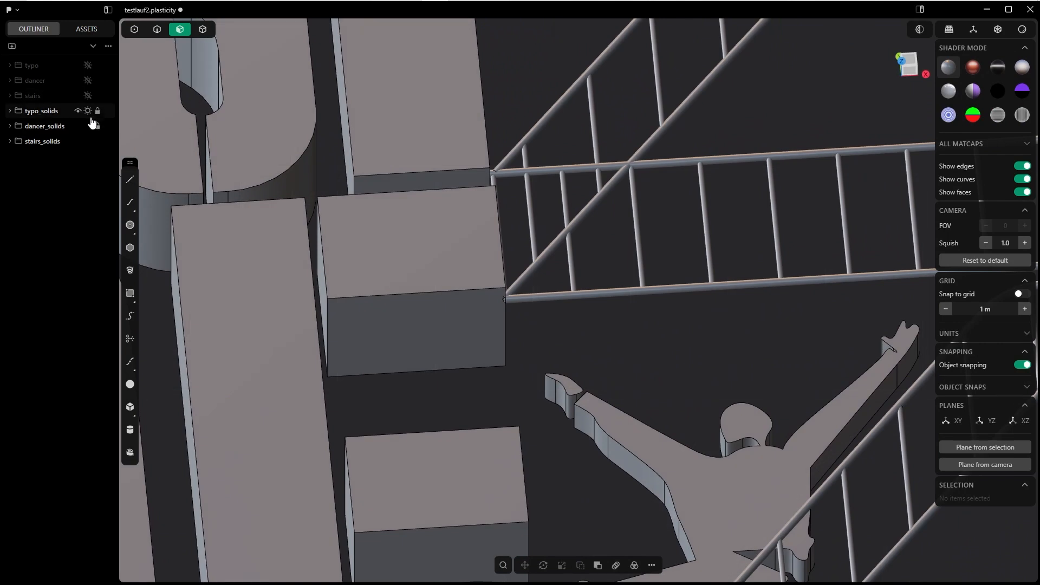
click(418, 353)
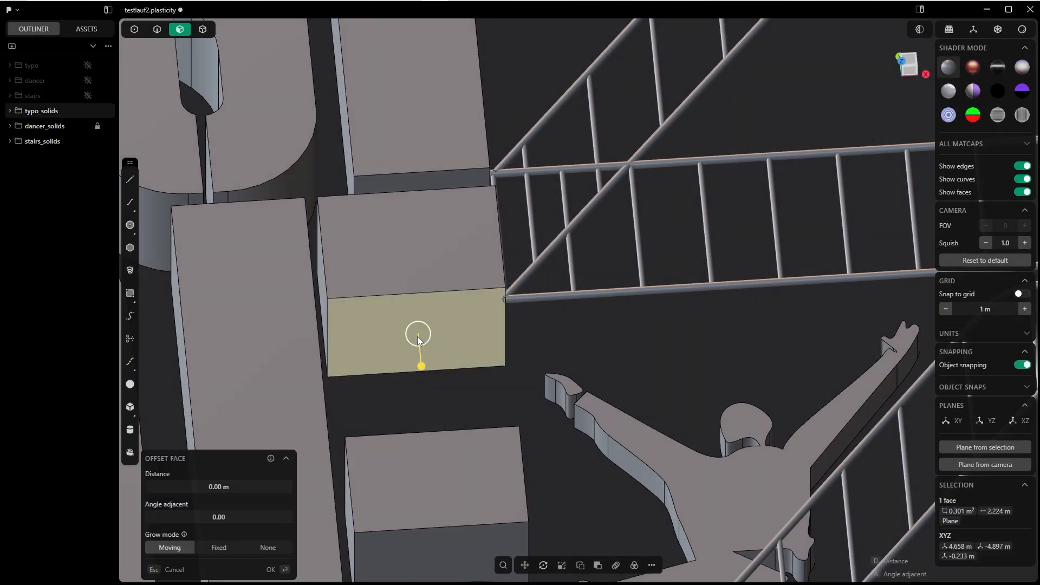
key(KP_7)
drag(430, 303, 430, 310)
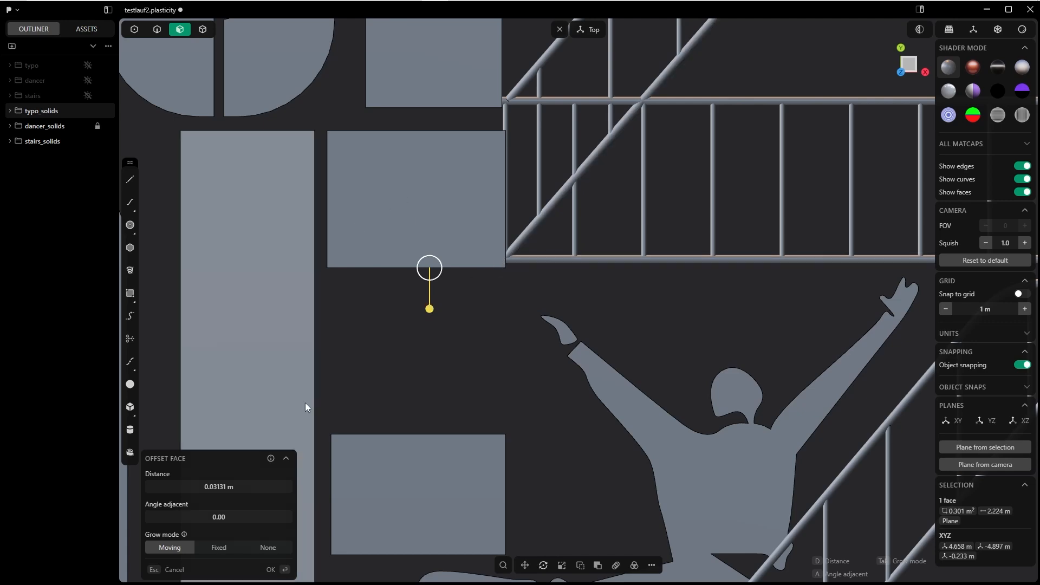
click(271, 570)
- Offset the lower end face of the middle flight's upper rail inward, back into the lowest landing's rail
middle_drag(355, 467, 437, 313)
scroll(284, 301, down, 2)
scroll(390, 360, up, 6)
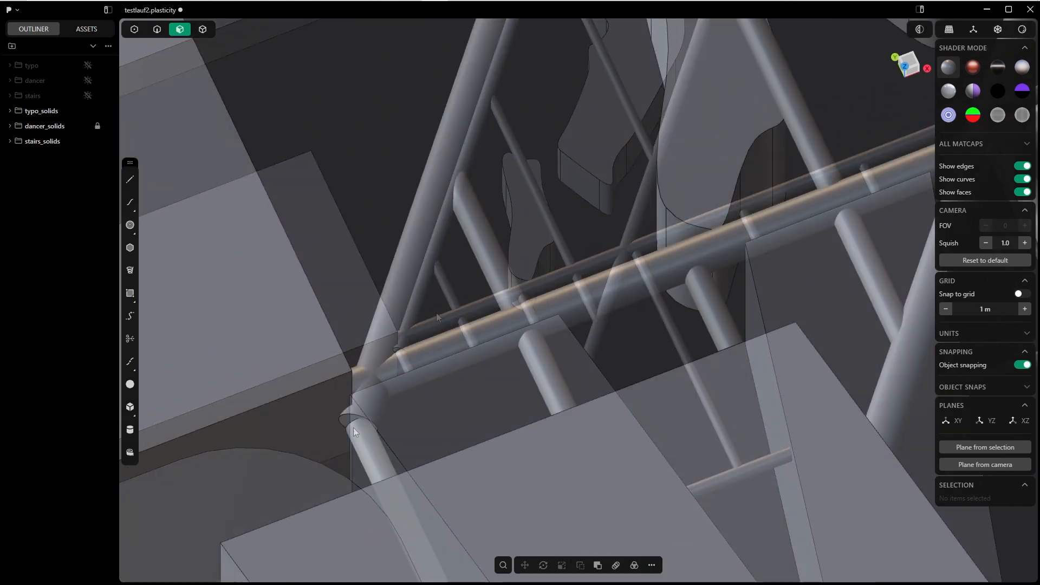
click(347, 419)
key(grave)
click(418, 340)
drag(356, 401, 372, 382)
click(269, 571)
middle_drag(304, 487, 568, 406)
click(366, 400)
scroll(342, 453, up, 4)
key(Escape)
click(401, 406)
click(567, 407)
- Isolate the lowest landing's rail and extend its upper-left end face by about 0.016 m, then restore the hidden solids
key(Tab)
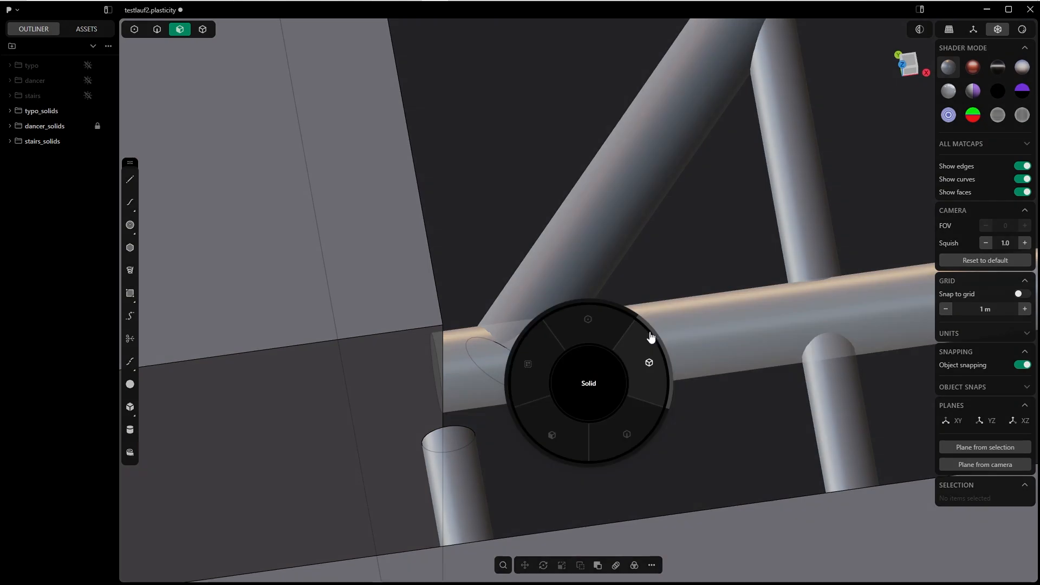
click(650, 337)
click(481, 342)
key(slash)
click(470, 298)
middle_drag(470, 299, 520, 295)
key(Tab)
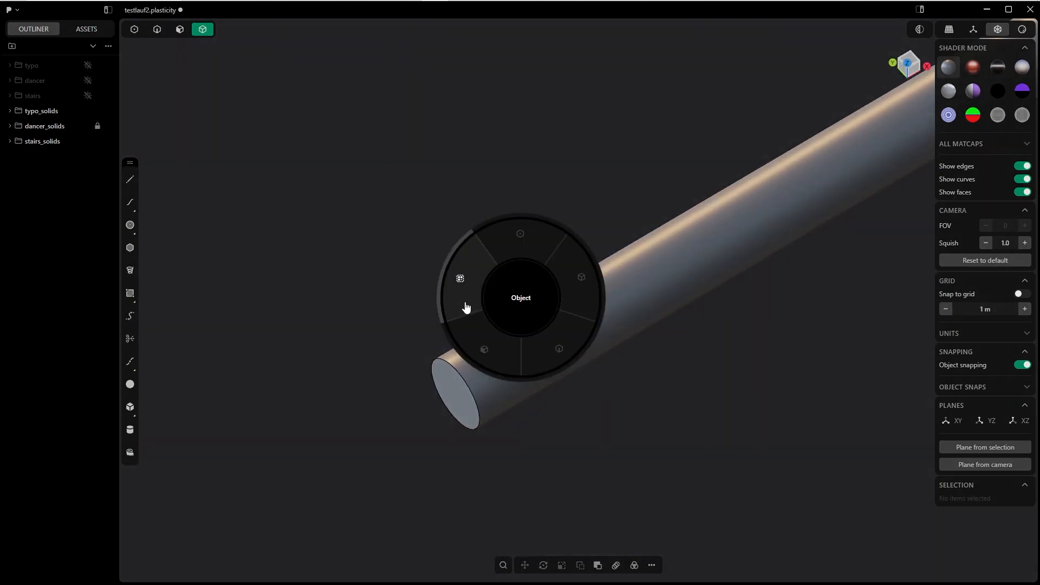
click(481, 355)
click(449, 393)
drag(415, 415, 379, 433)
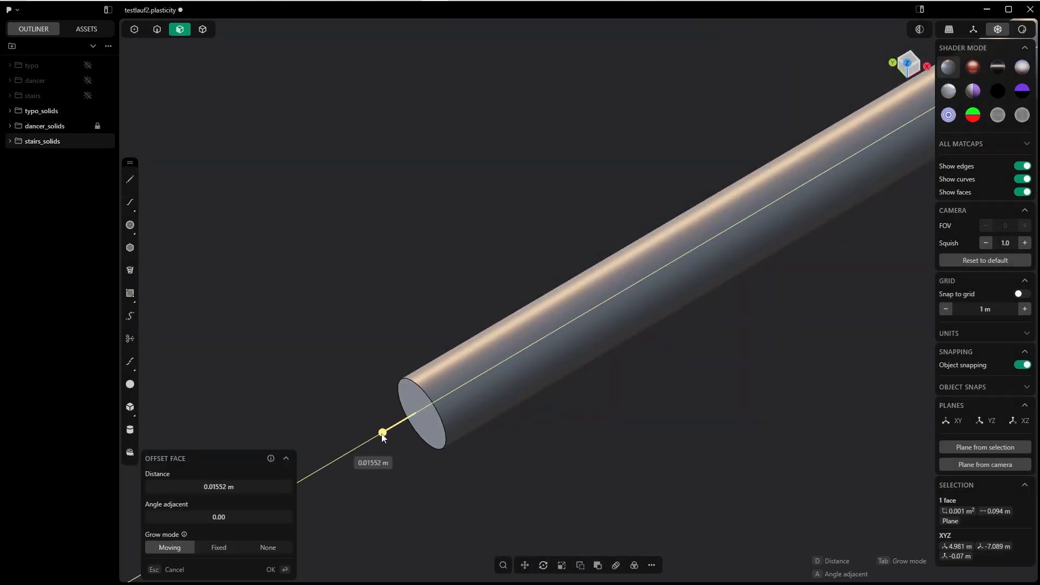
click(277, 570)
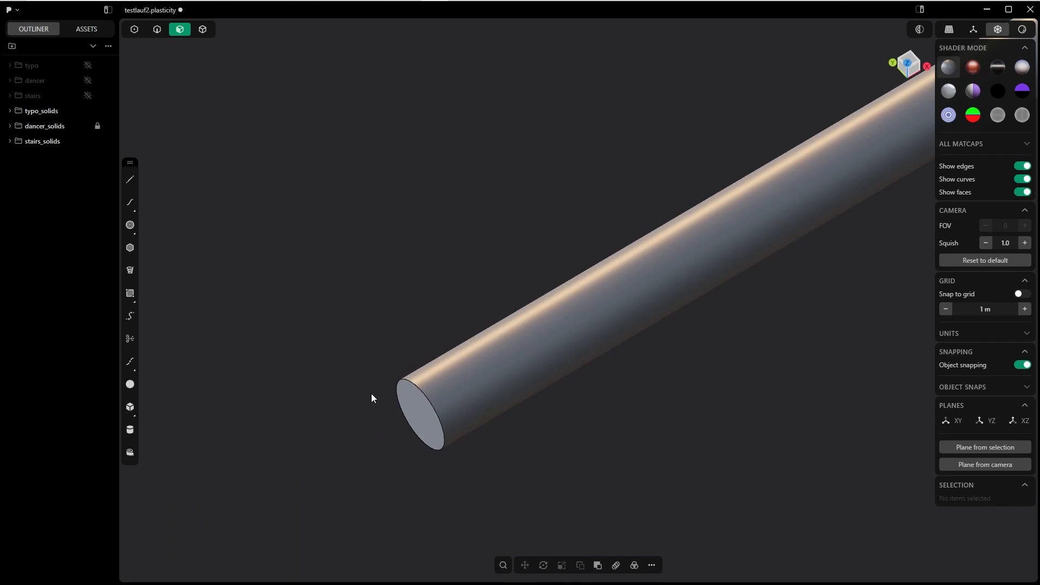
key(slash)
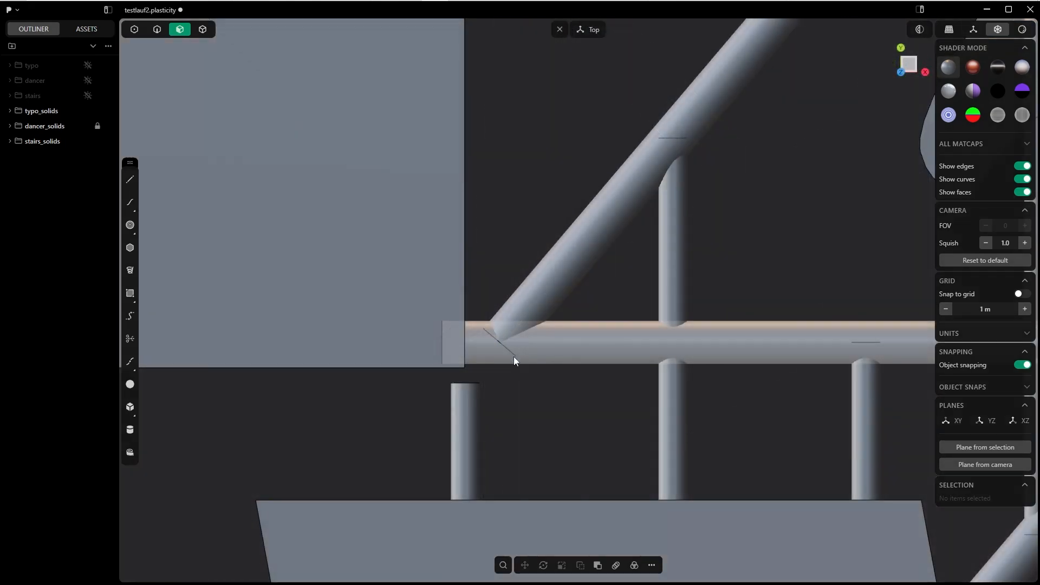
- Move the leftmost baluster below the lowest landing's rail about 0.019 m along X, towards the rail joint
scroll(514, 356, down, 5)
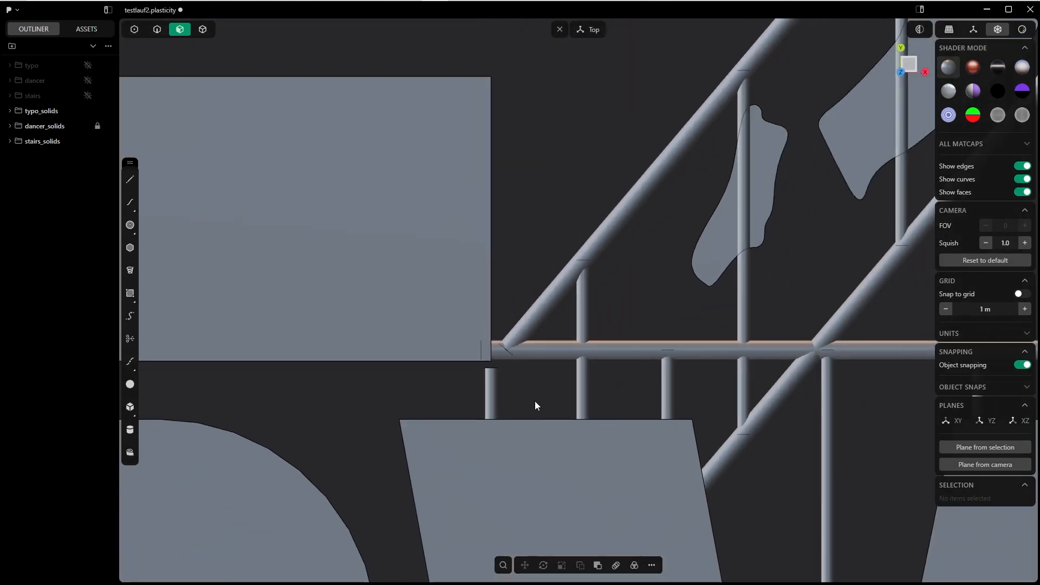
shift+middle_drag(536, 409, 480, 304)
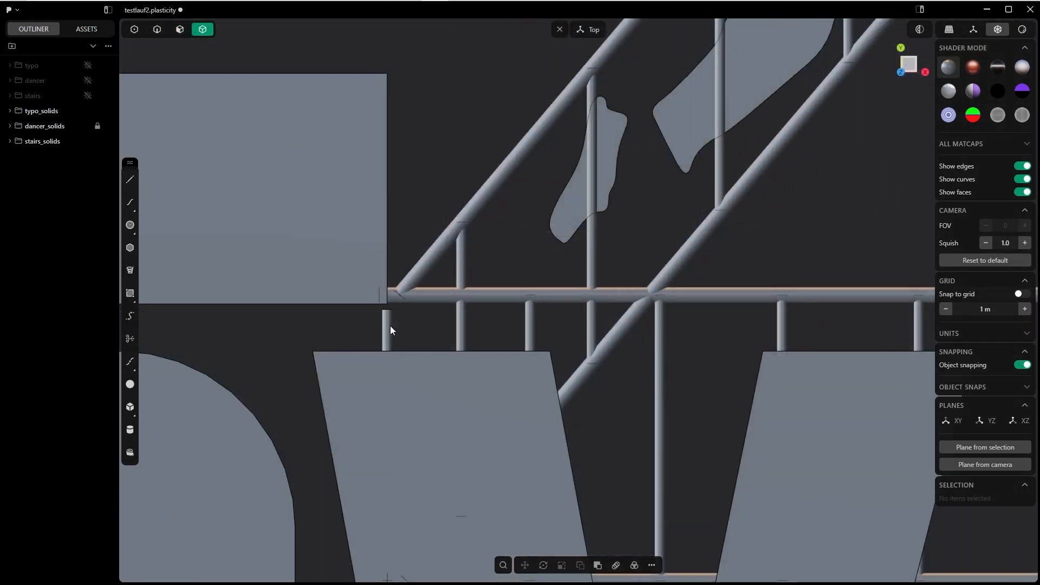
click(388, 326)
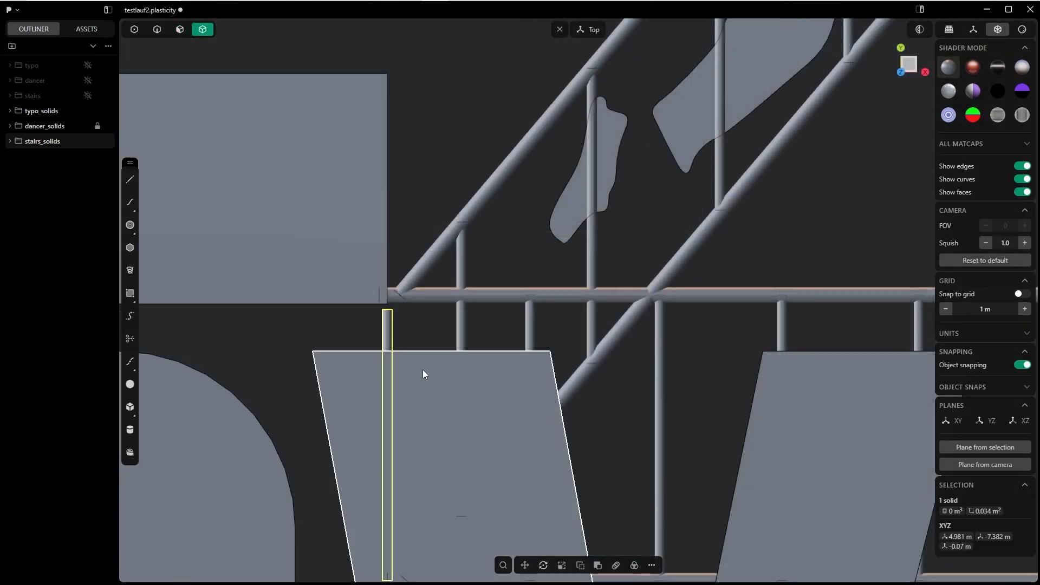
key(g)
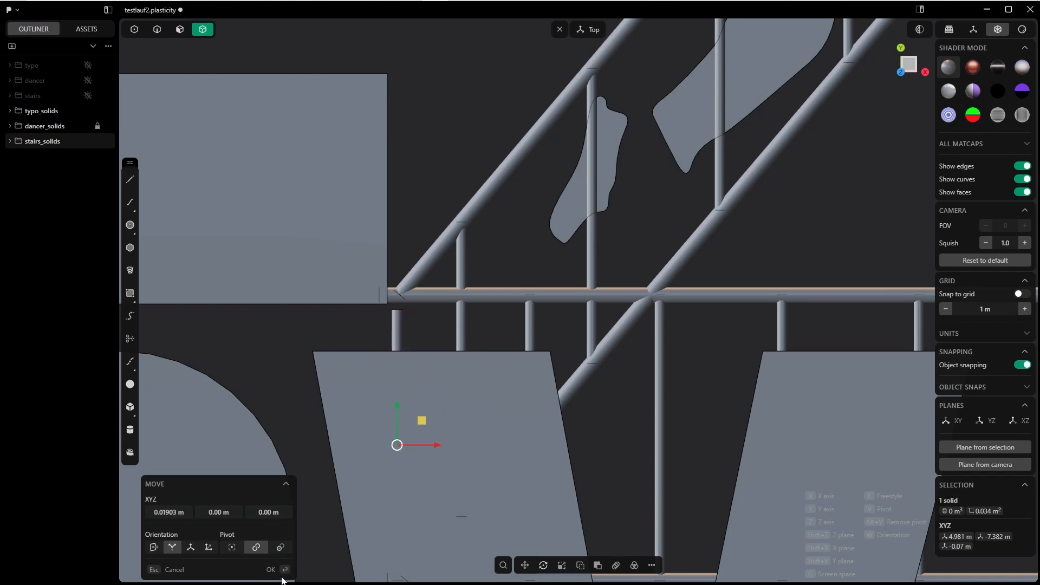
click(277, 561)
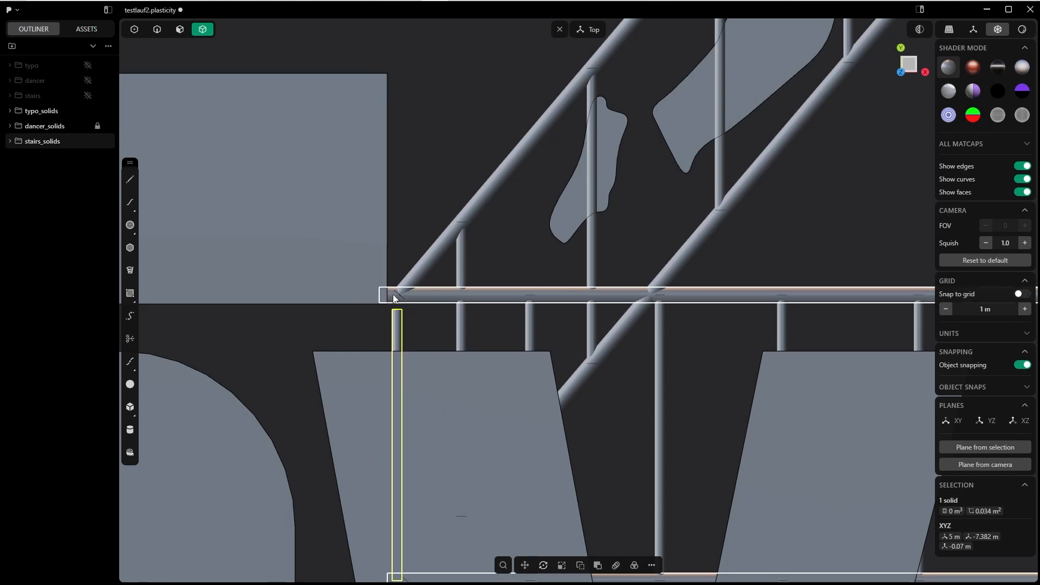
- Offset the upper end face of that leftmost baluster upward so it reaches into the lowest landing's rail
mouse_move(395, 295)
middle_down()
mouse_move(386, 316)
mouse_move(395, 306)
middle_up()
scroll(397, 304, up, 5)
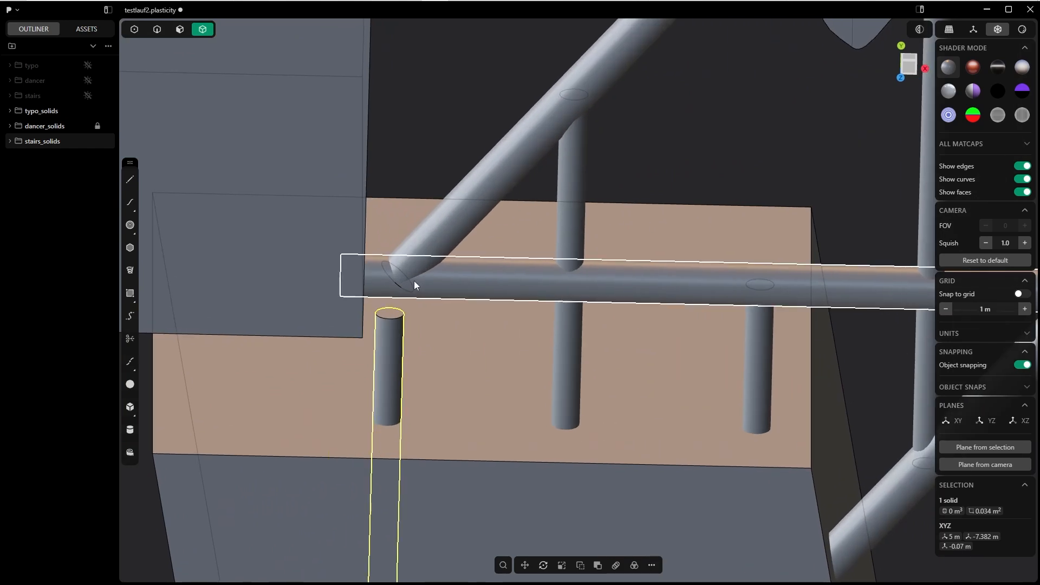
key(3)
click(394, 313)
drag(395, 275, 396, 241)
click(272, 570)
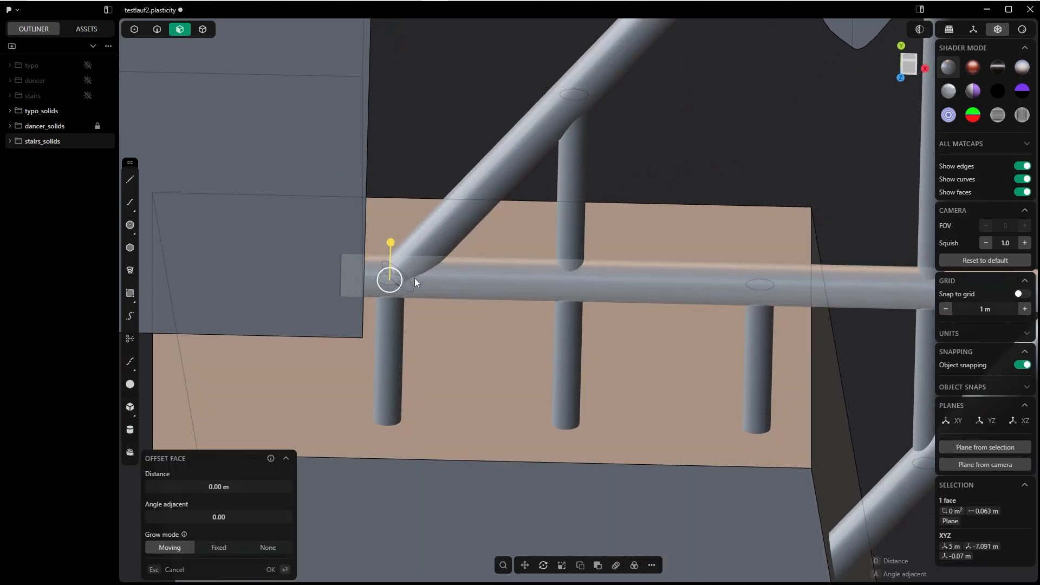
- Extend the lower end of the lowest flight's upper rail about 0.047 m into the Y, and delete the baluster hidden inside the letter
key(grave)
click(522, 314)
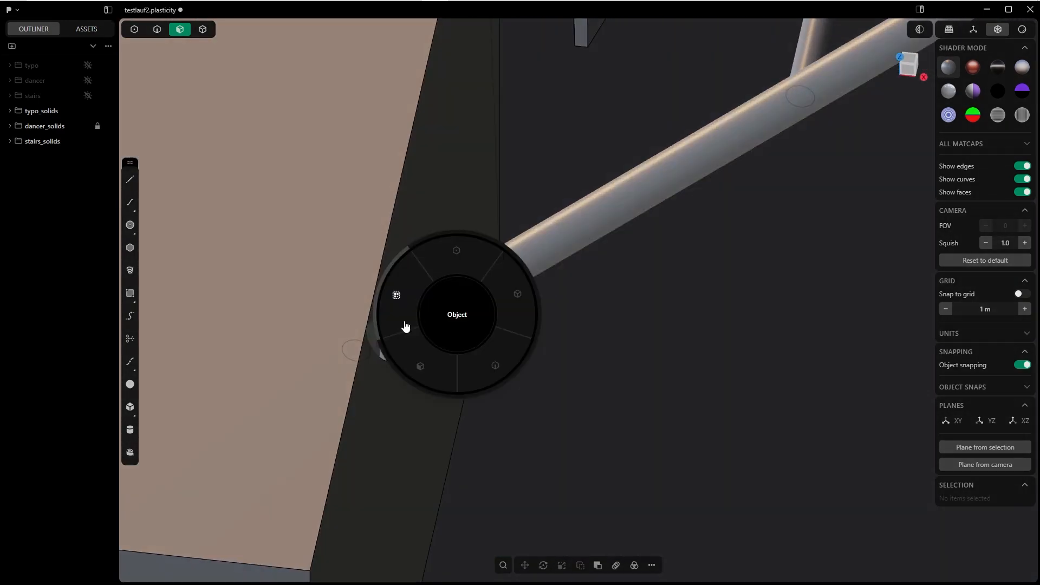
click(406, 325)
drag(356, 364, 302, 395)
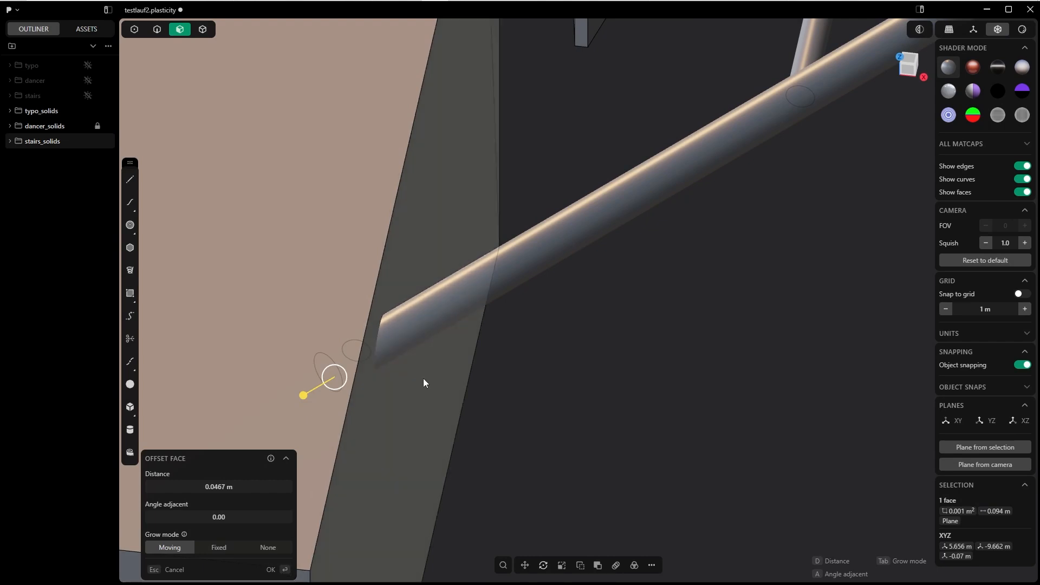
click(270, 570)
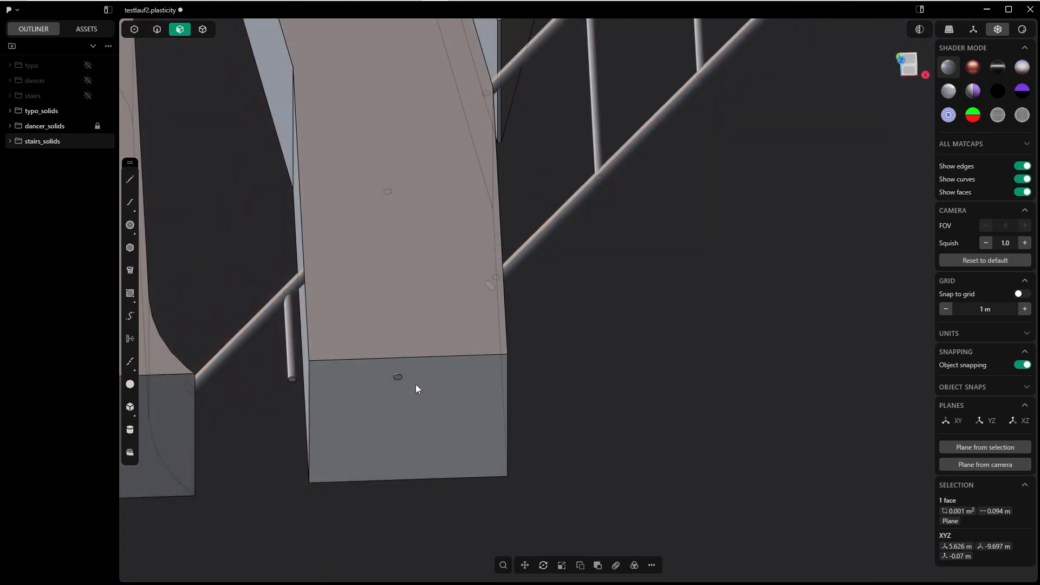
click(464, 374)
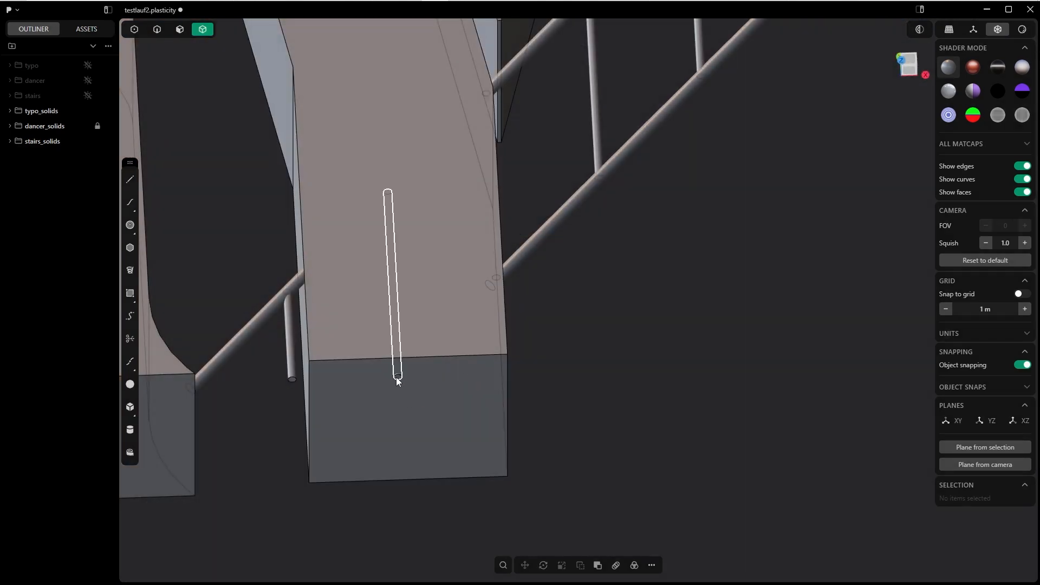
key(Delete)
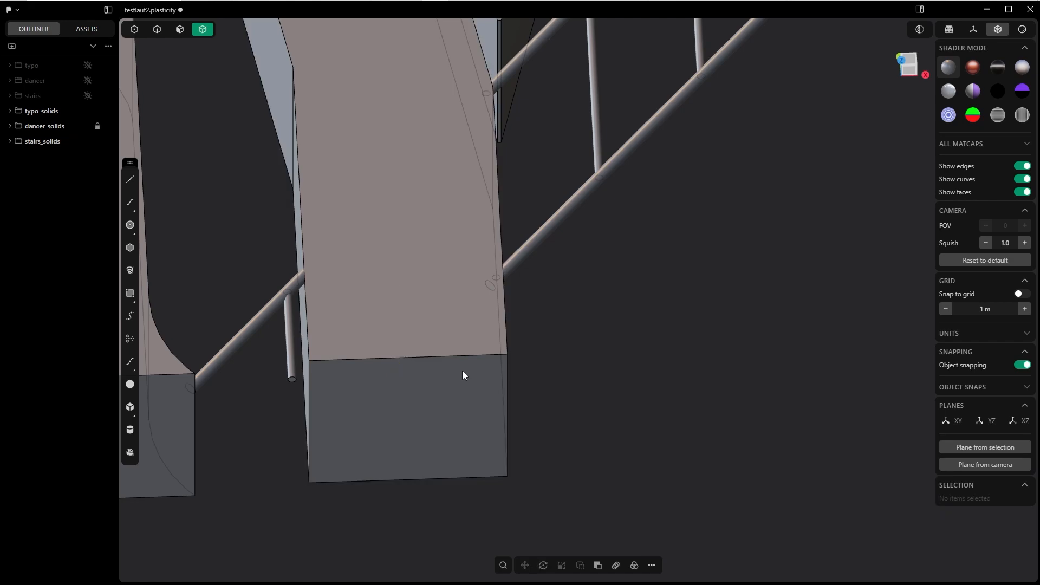
- Isolate the lowest flight's lower rail and offset its lower end face outward to lengthen it
middle_drag(462, 371, 429, 311)
scroll(431, 420, up, 5)
click(518, 382)
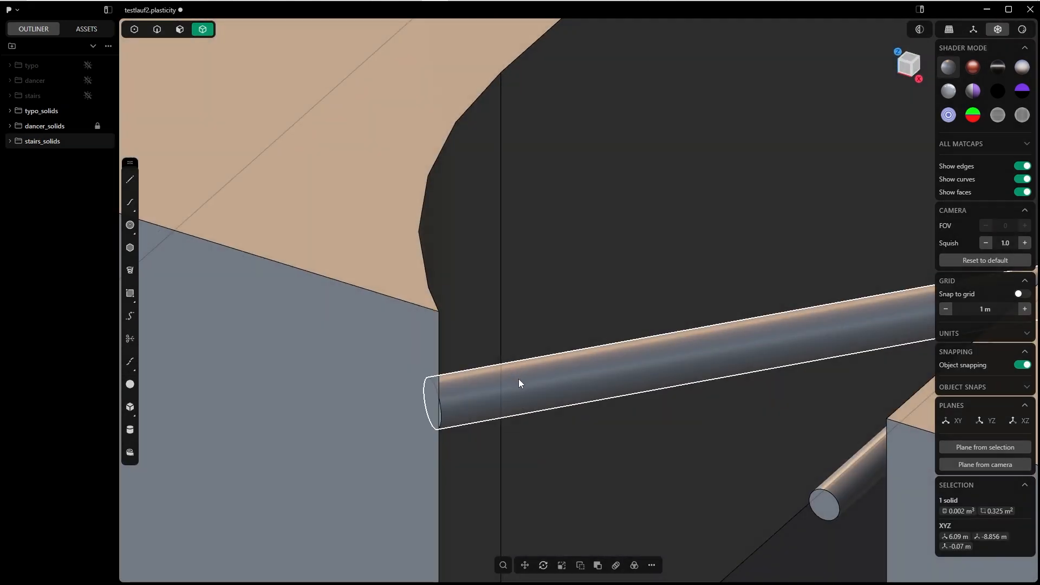
key(slash)
key(Tab)
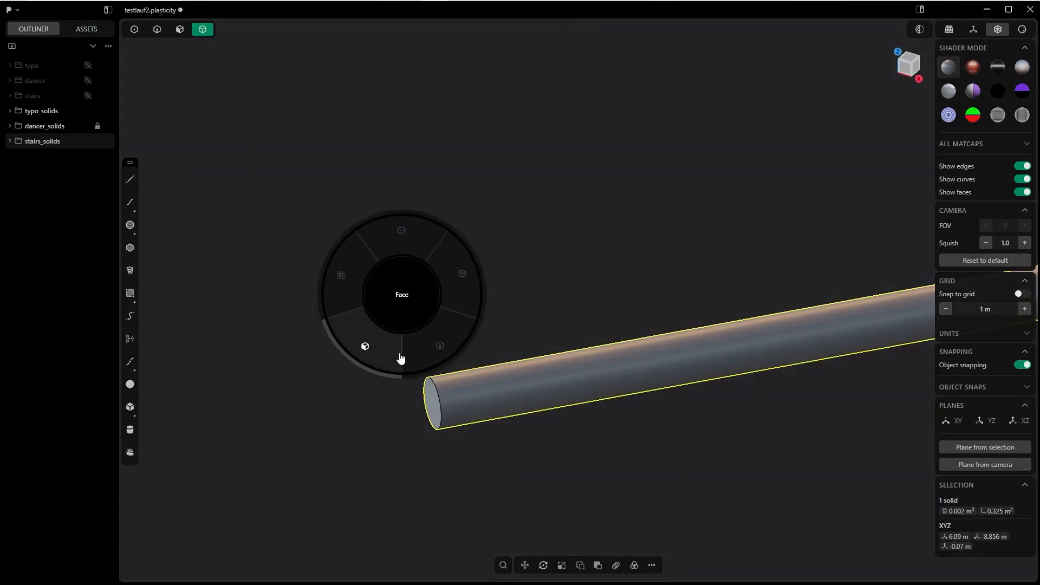
click(401, 359)
click(431, 403)
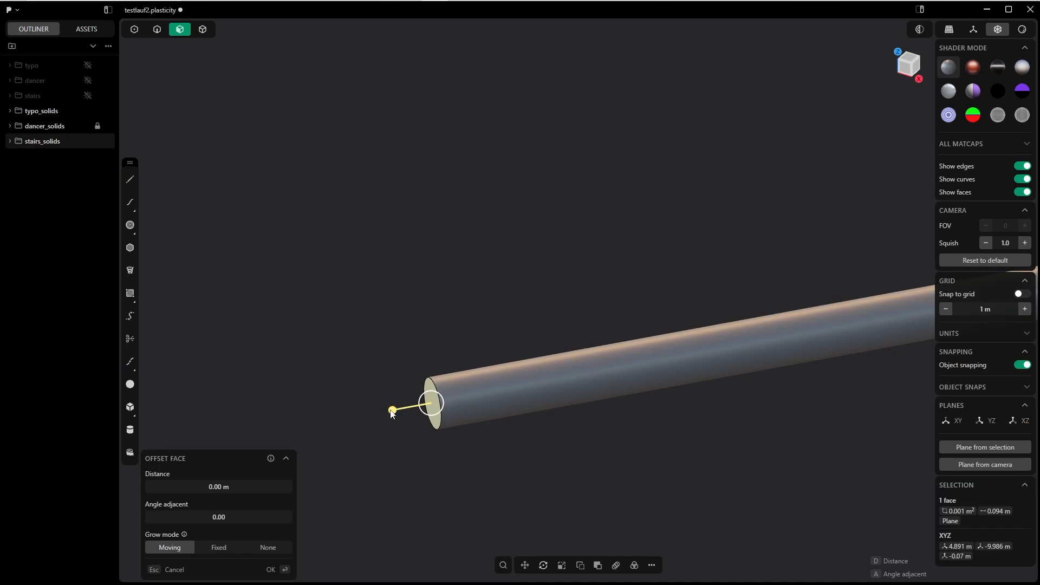
drag(392, 410, 191, 447)
click(274, 569)
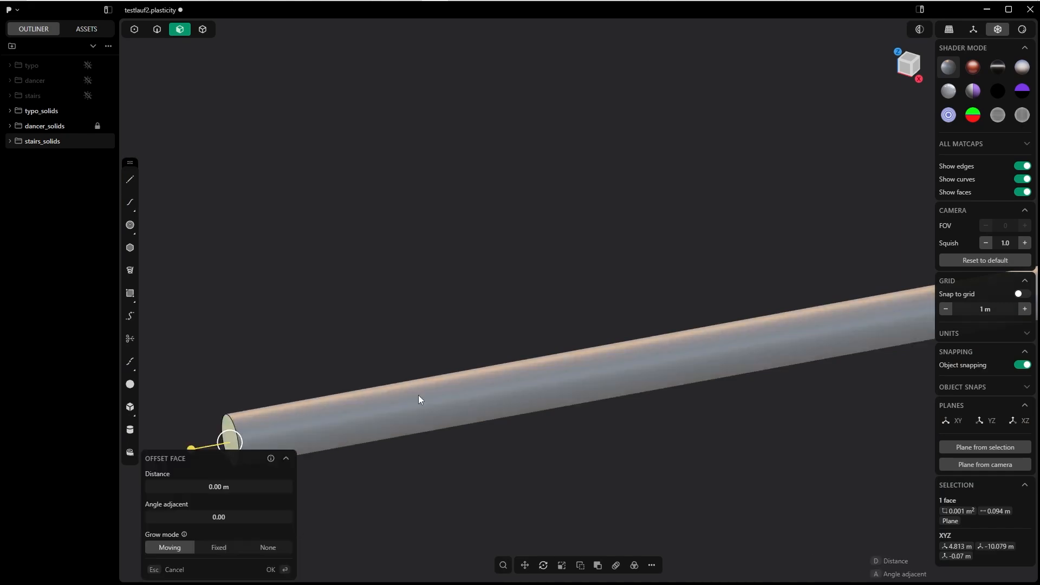
- Restore the hidden solids and offset the lower rail's protruding end face back inward behind the R of STORY
key(Tab)
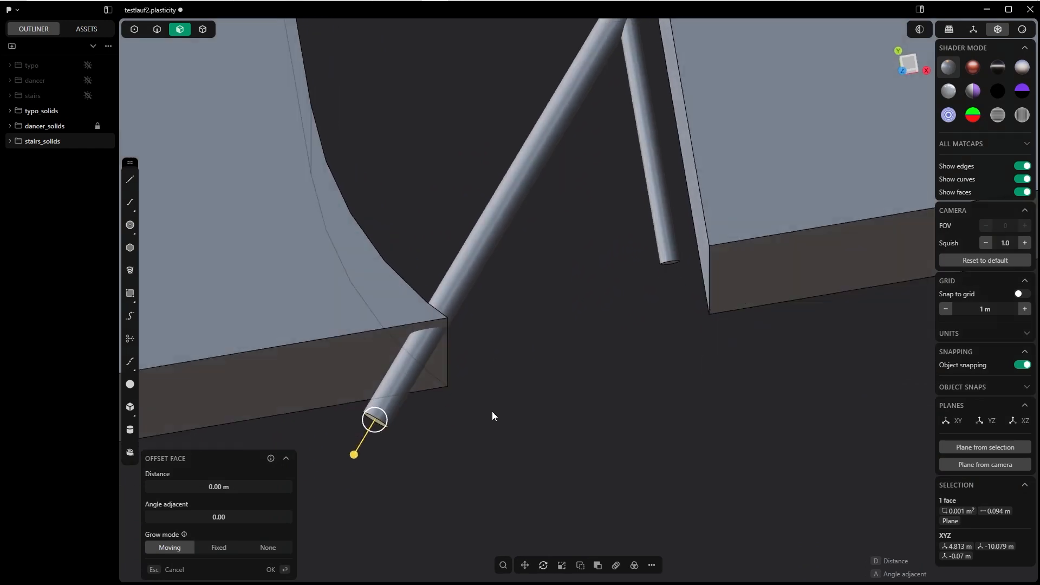
middle_drag(492, 411, 488, 430)
middle_drag(371, 432, 376, 391)
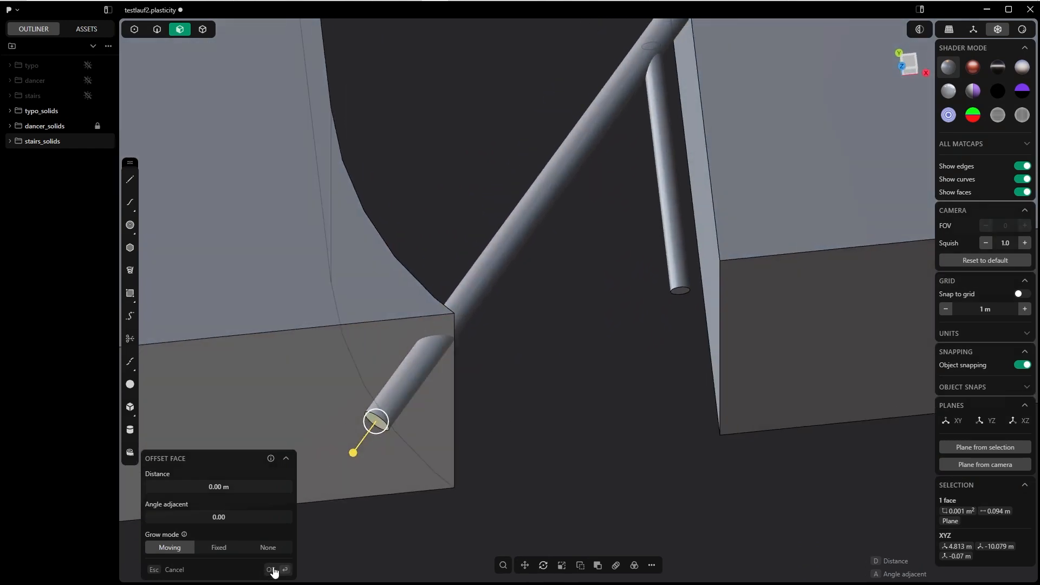
key(KP_7)
drag(351, 457, 433, 352)
scroll(448, 344, up, 5)
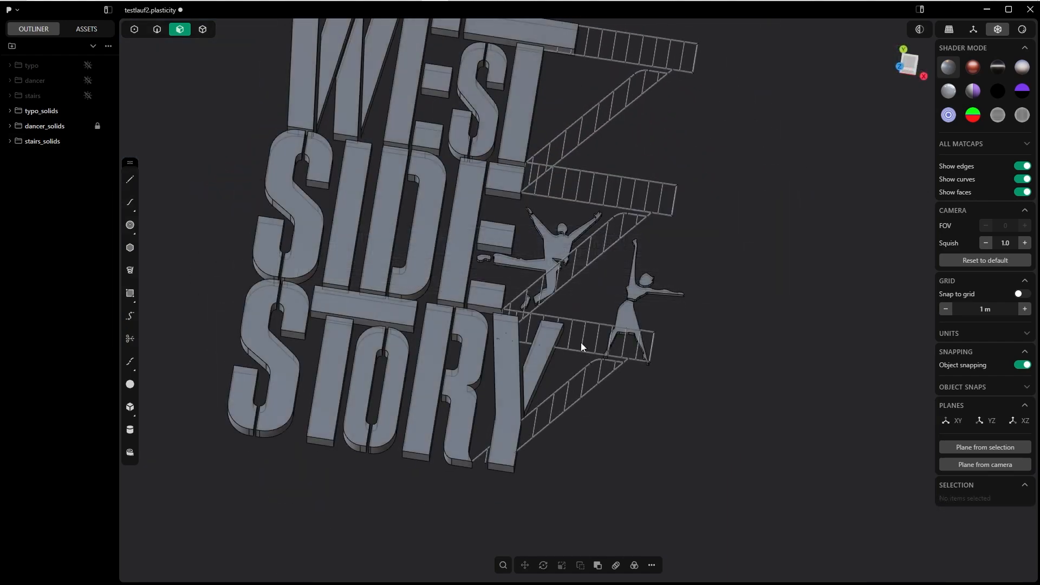
middle_drag(581, 342, 605, 414)
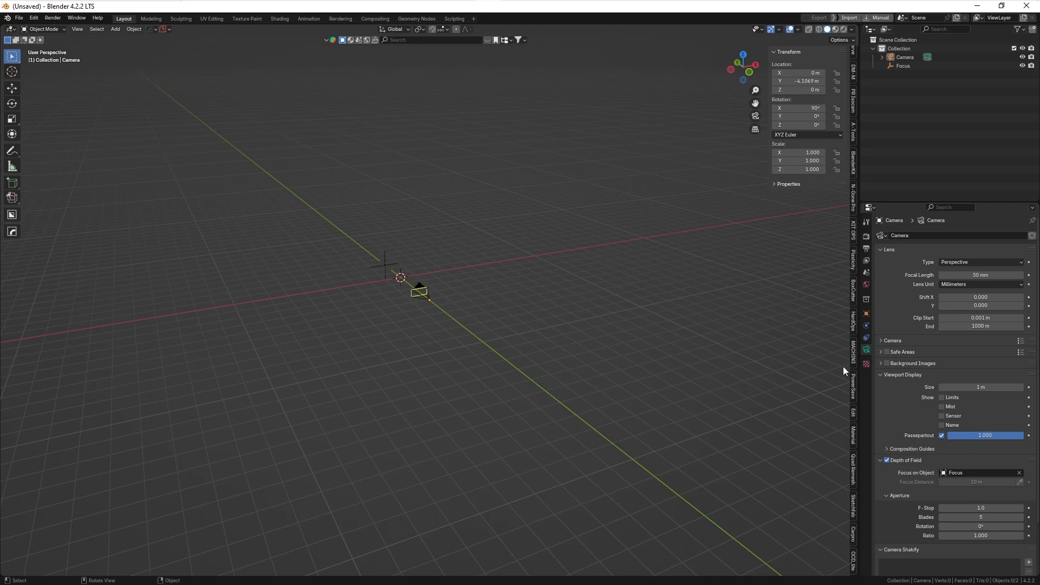
- Show the Plasticity add-on's settings in Blender, and hide dancer_solids and stairs_solids in Plasticity
click(854, 259)
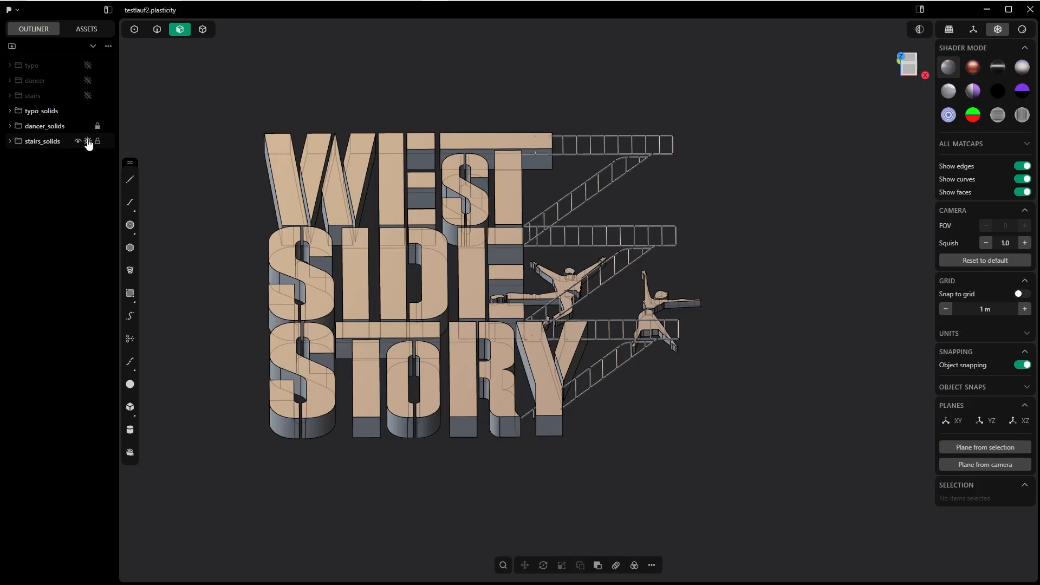
click(88, 126)
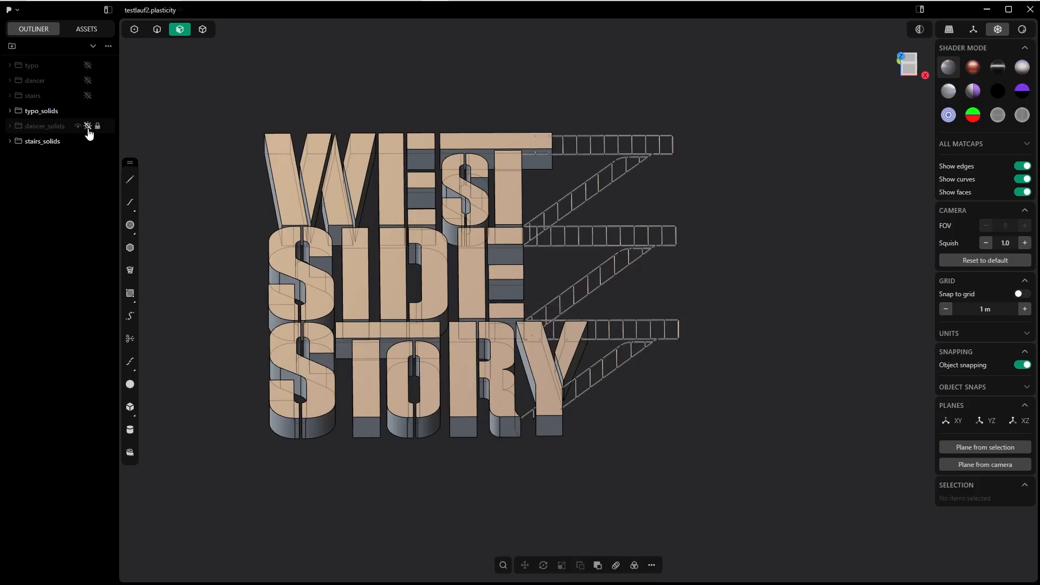
click(88, 142)
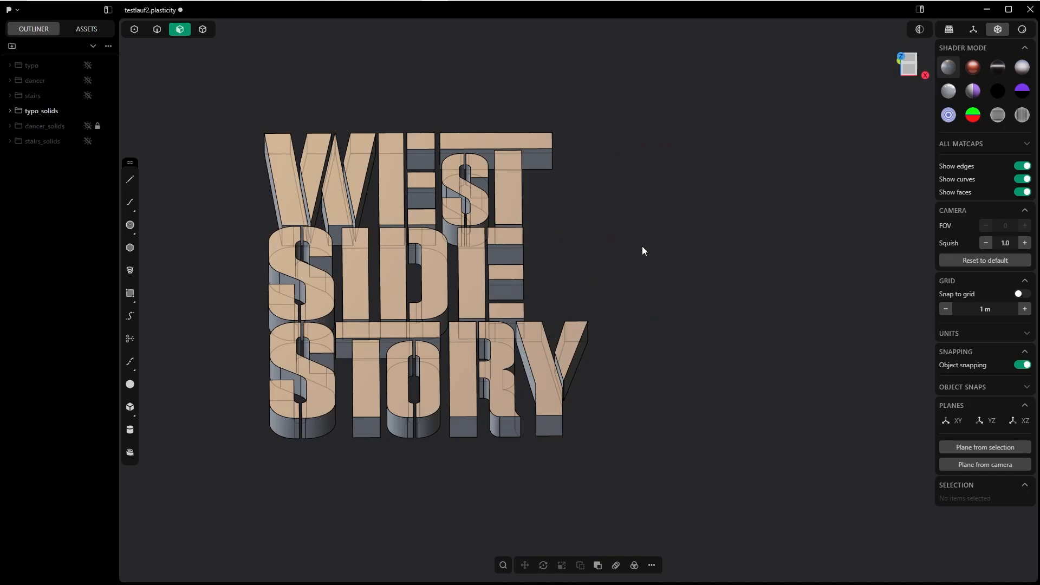
- Switch to Blender and refresh the Plasticity link to import only the visible typo_solids lettering
key(alt+Tab)
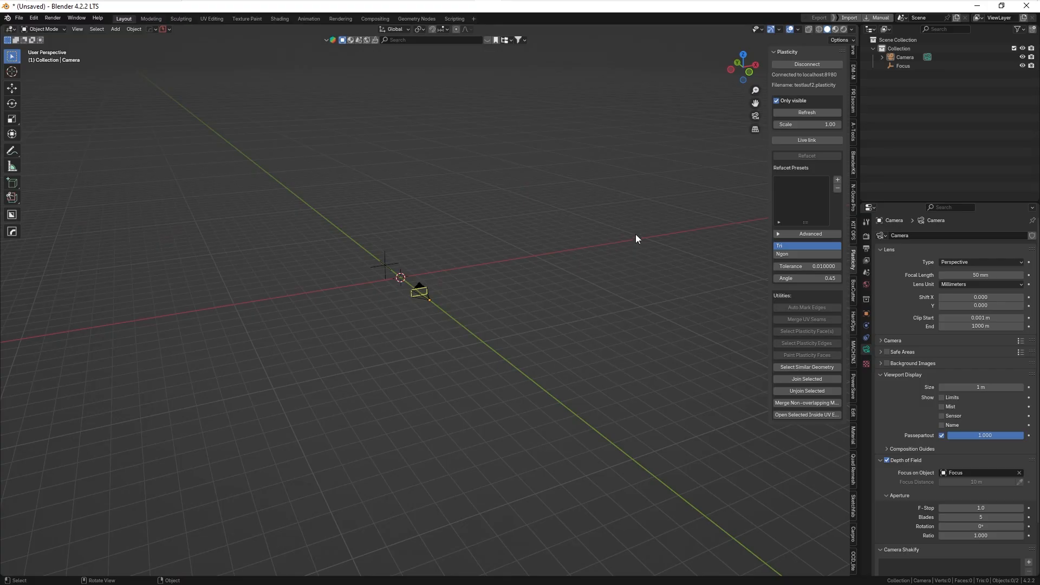
click(806, 112)
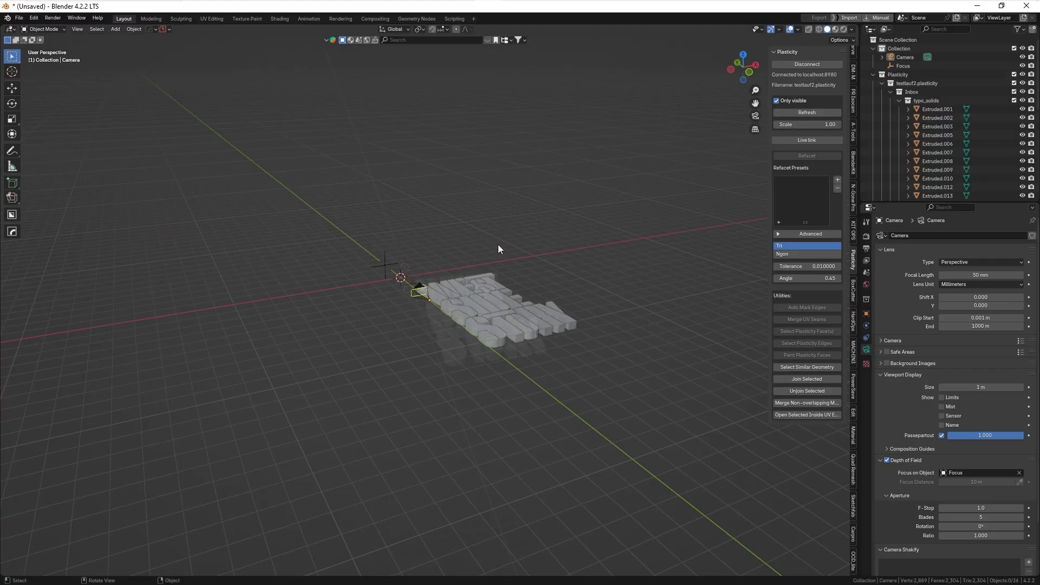
middle_drag(498, 249, 399, 258)
middle_drag(434, 304, 464, 223)
shift+middle_drag(389, 241, 436, 236)
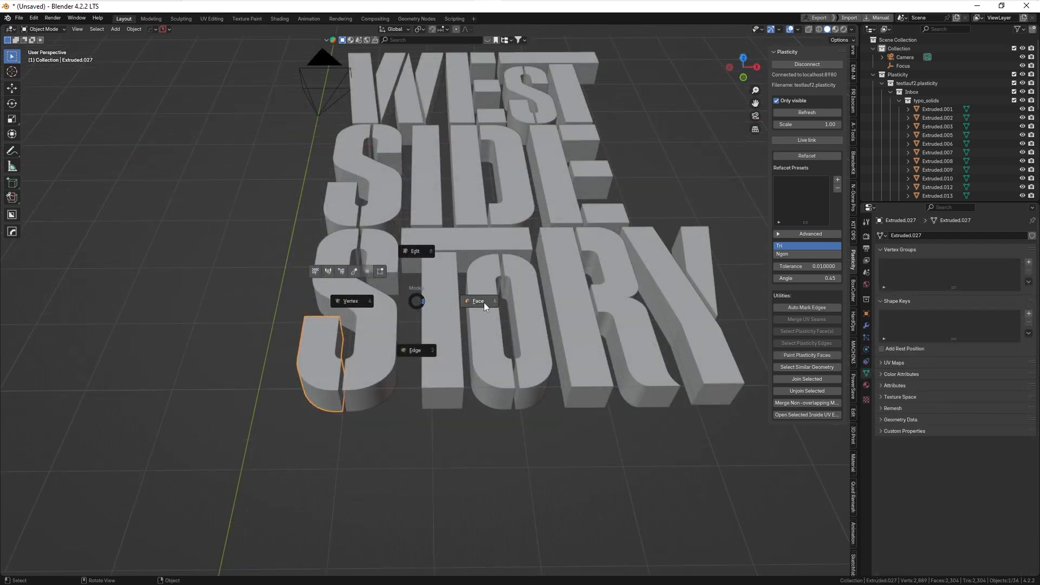
- Inspect the mesh topology of the lower-left piece of STORY's S in edit mode, and return to object mode
click(483, 303)
middle_drag(350, 375, 360, 356)
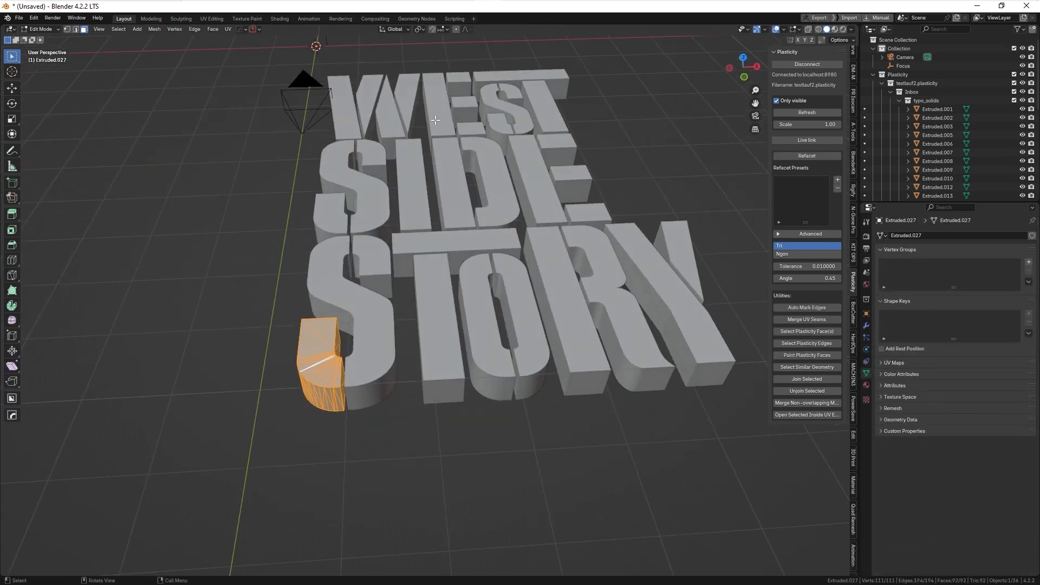
key(Tab)
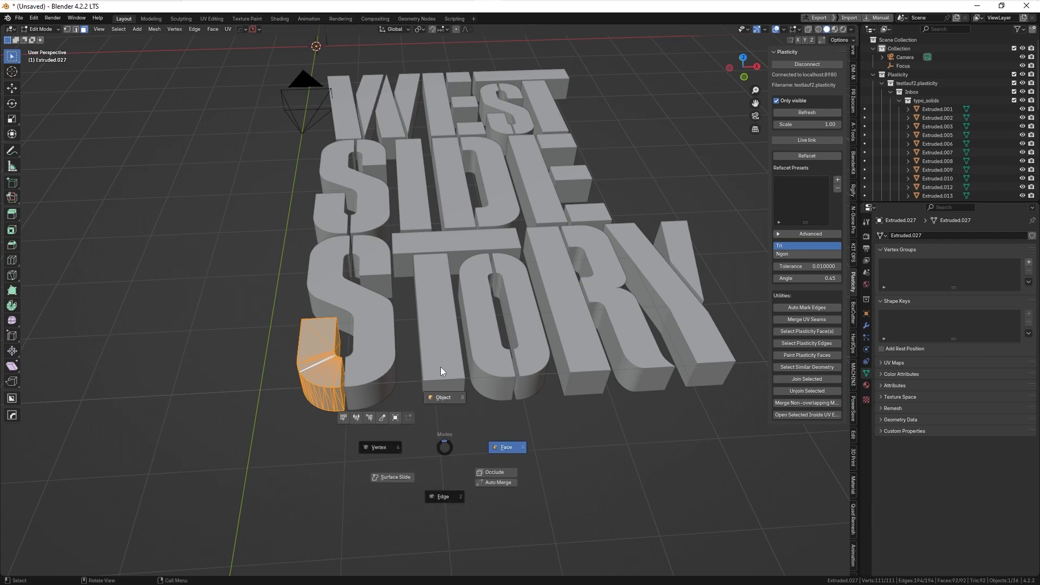
click(439, 368)
- Select all the imported letter pieces and refacet them with the Ngon option
middle_drag(432, 300, 388, 362)
drag(625, 465, 352, 198)
key(KP_7)
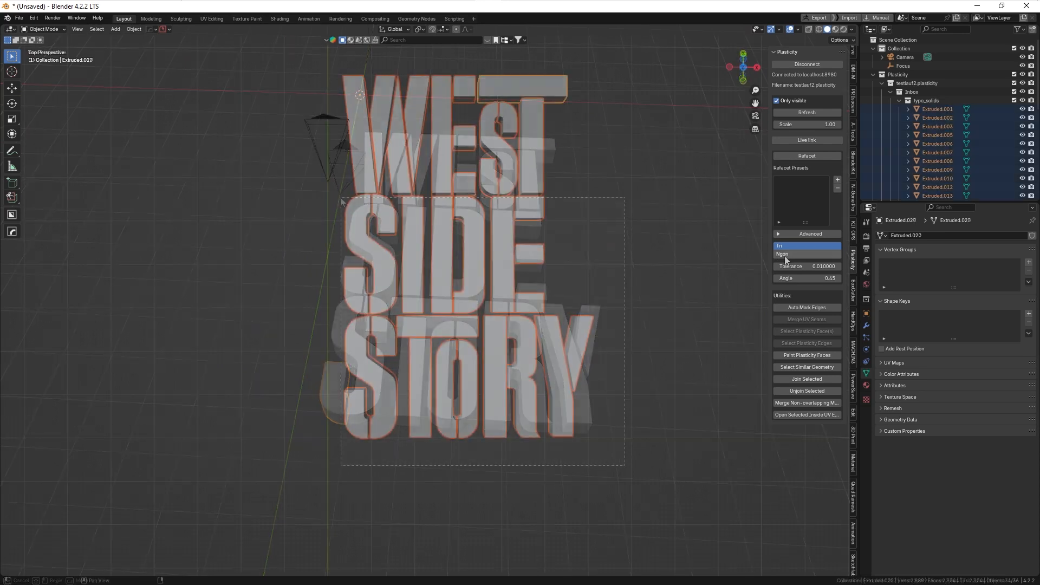
click(784, 254)
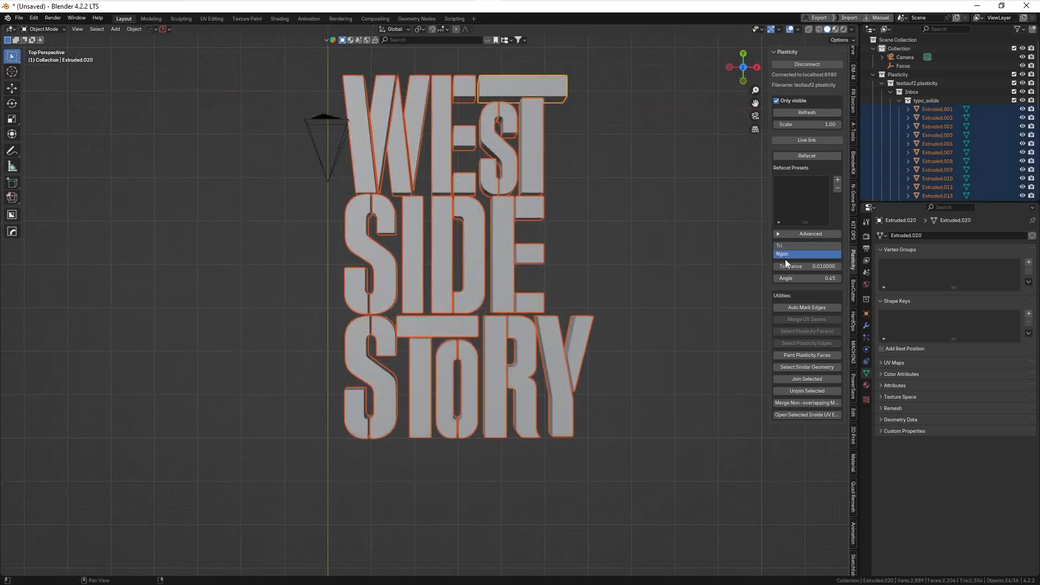
click(807, 157)
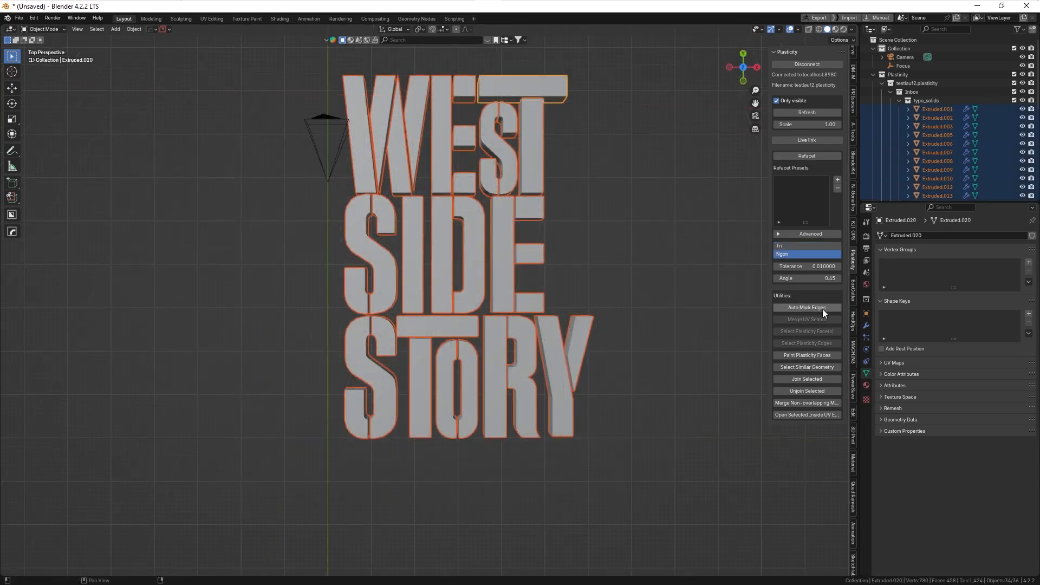
- In edit mode for all letter pieces, select one sharp edge and extend the selection to every edge of similar sharpness
middle_drag(668, 307, 643, 259)
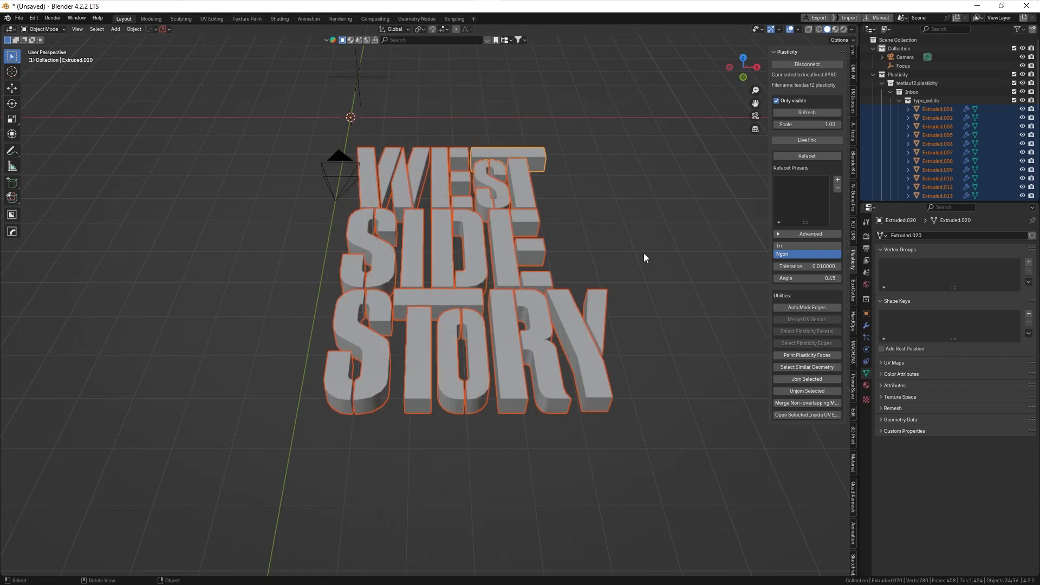
key(Tab)
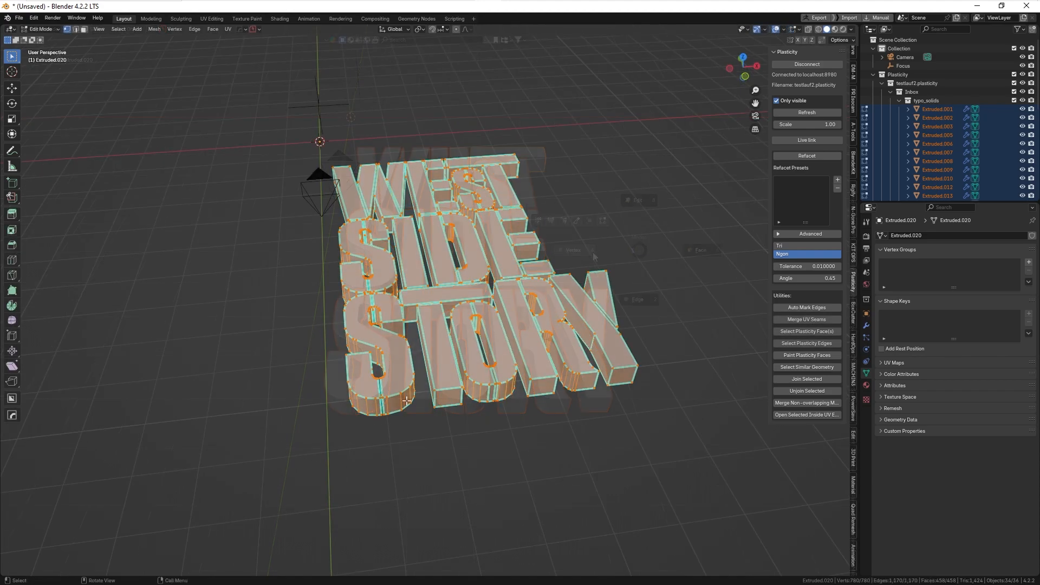
scroll(418, 275, up, 4)
middle_drag(419, 275, 428, 443)
middle_drag(512, 317, 535, 395)
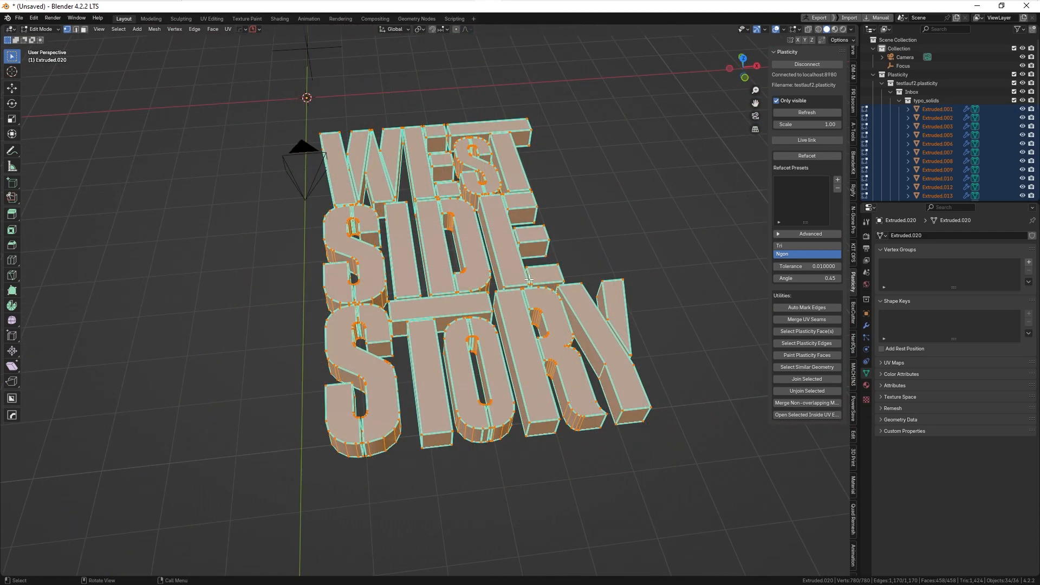
key(Tab)
click(529, 302)
click(590, 259)
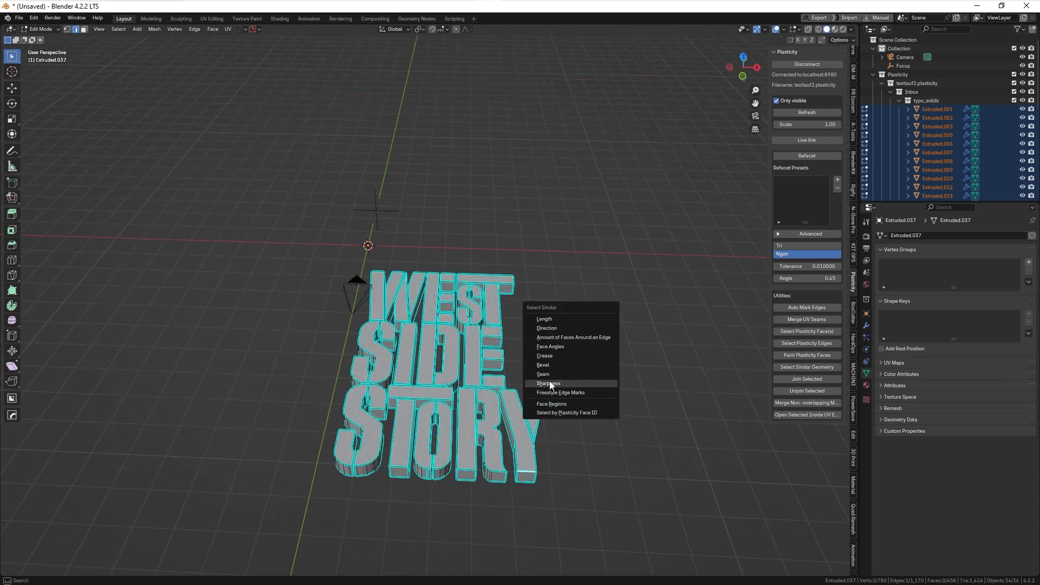
click(548, 384)
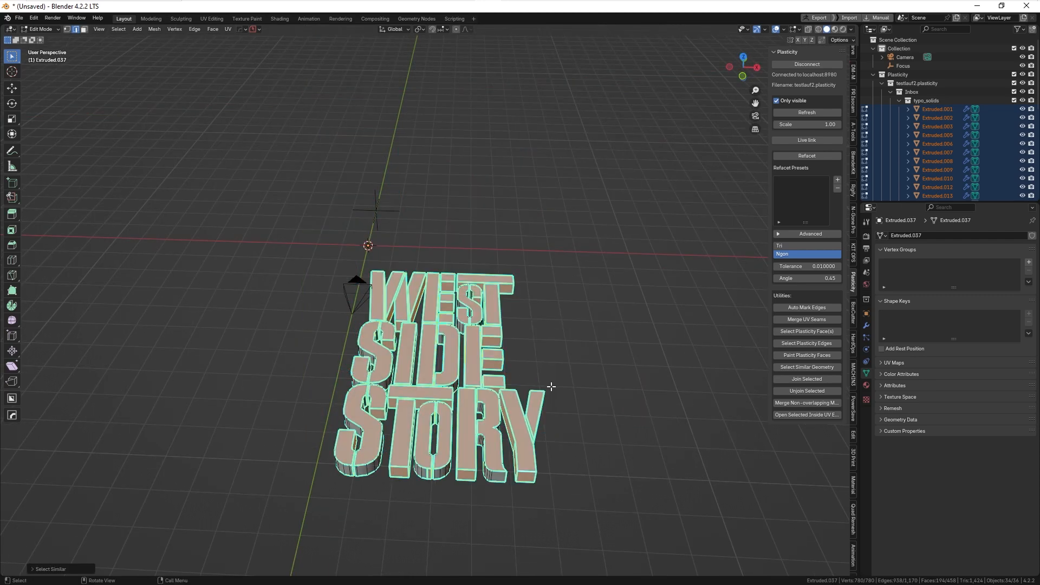
scroll(550, 410, up, 5)
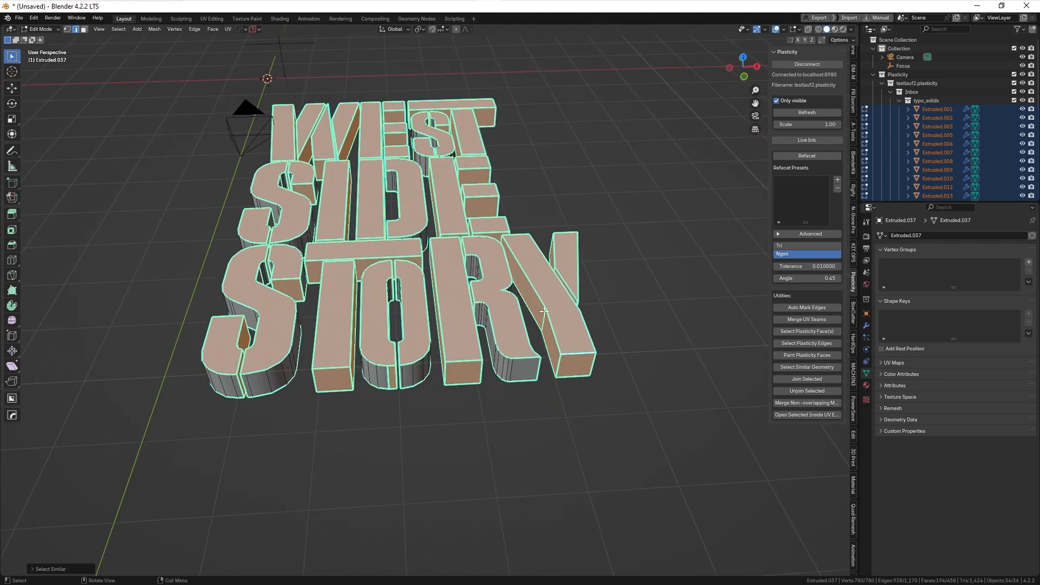
scroll(557, 350, up, 2)
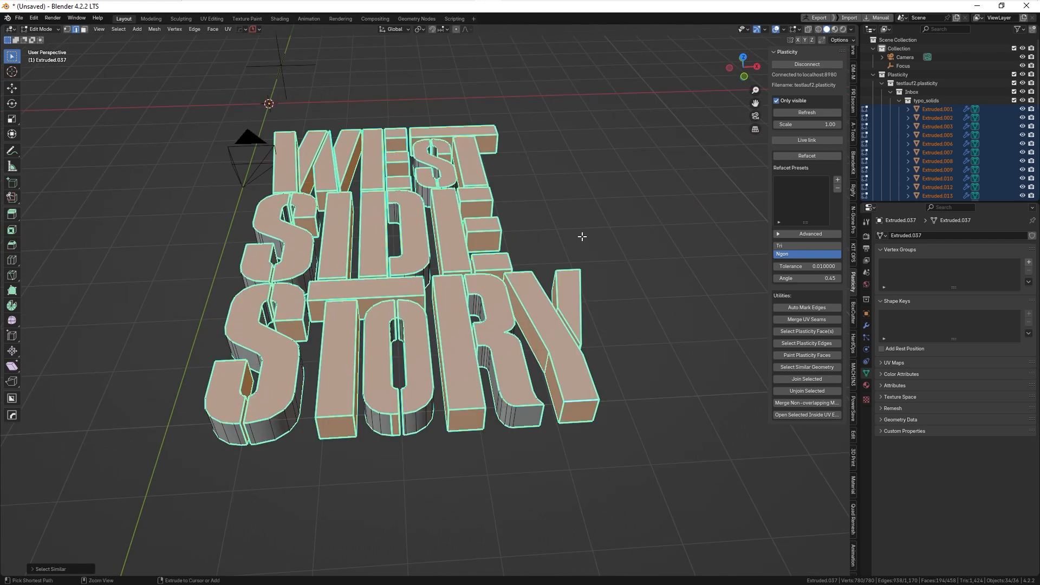
- Mark all the selected sharp edges of the lettering as UV seams
key(ctrl+e)
mouse_move(582, 241)
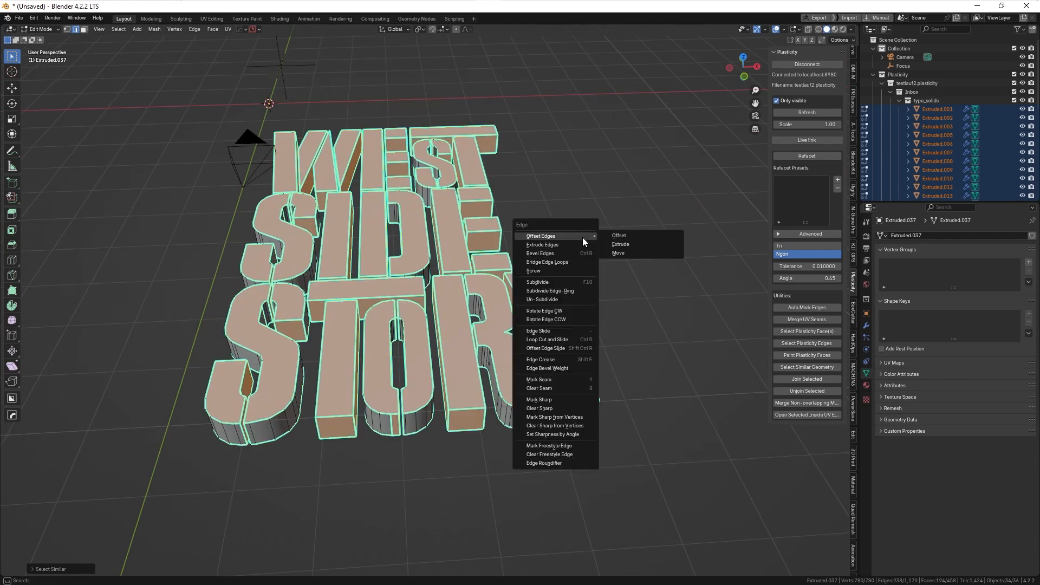
click(542, 380)
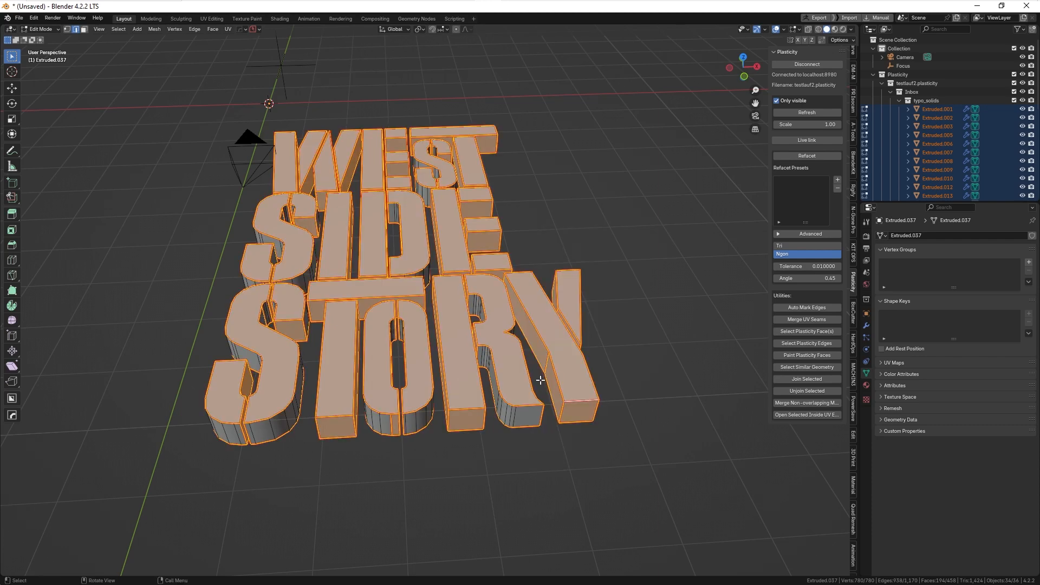
middle_drag(542, 399, 488, 423)
middle_drag(476, 427, 486, 402)
- Deselect everything, select four vertical edges on the left half of STORY's O, and clear their seams
key(alt+a)
scroll(480, 325, up, 2)
key(Tab)
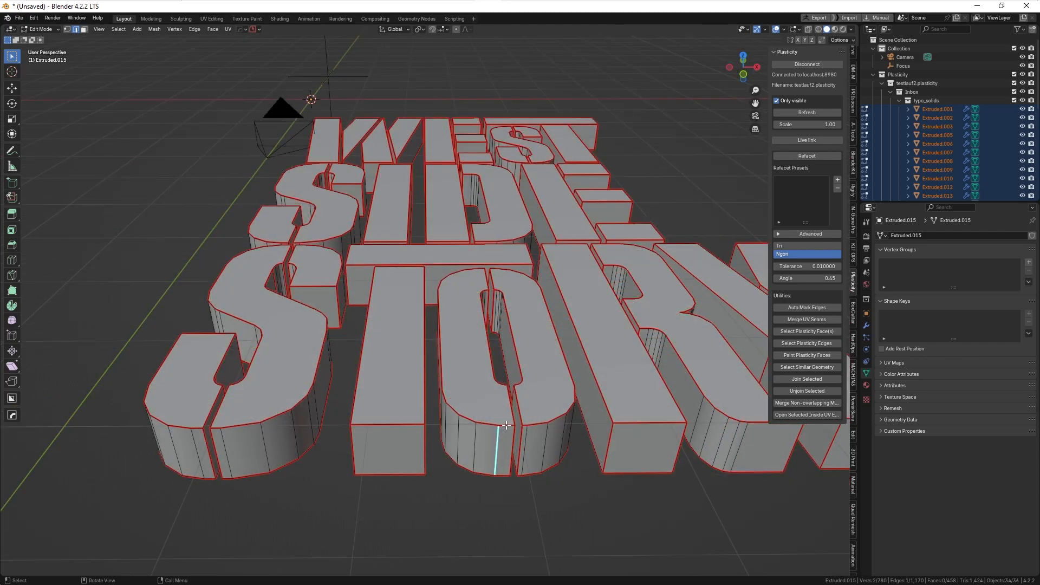
scroll(522, 433, up, 3)
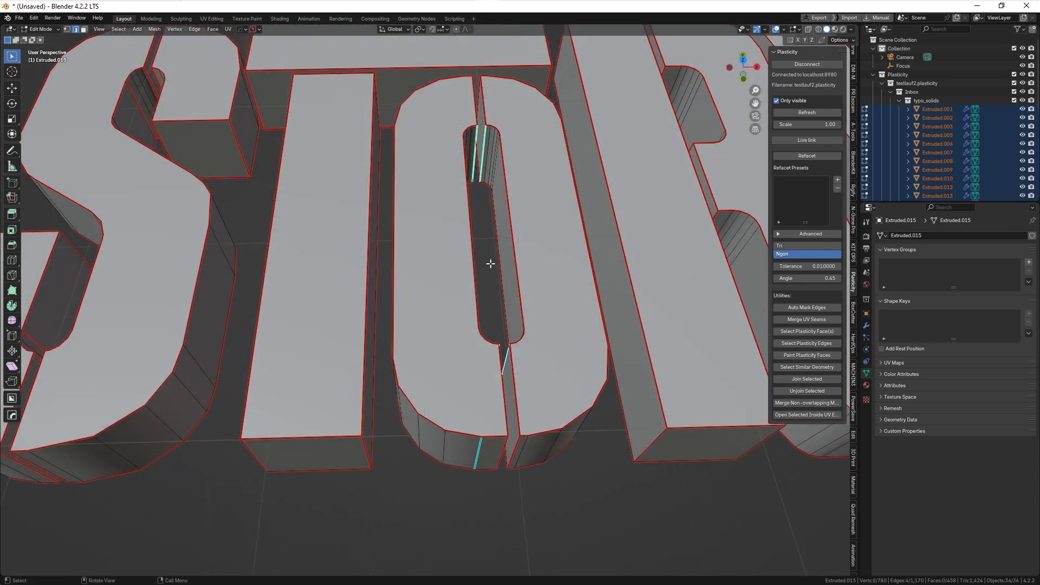
key(ctrl+e)
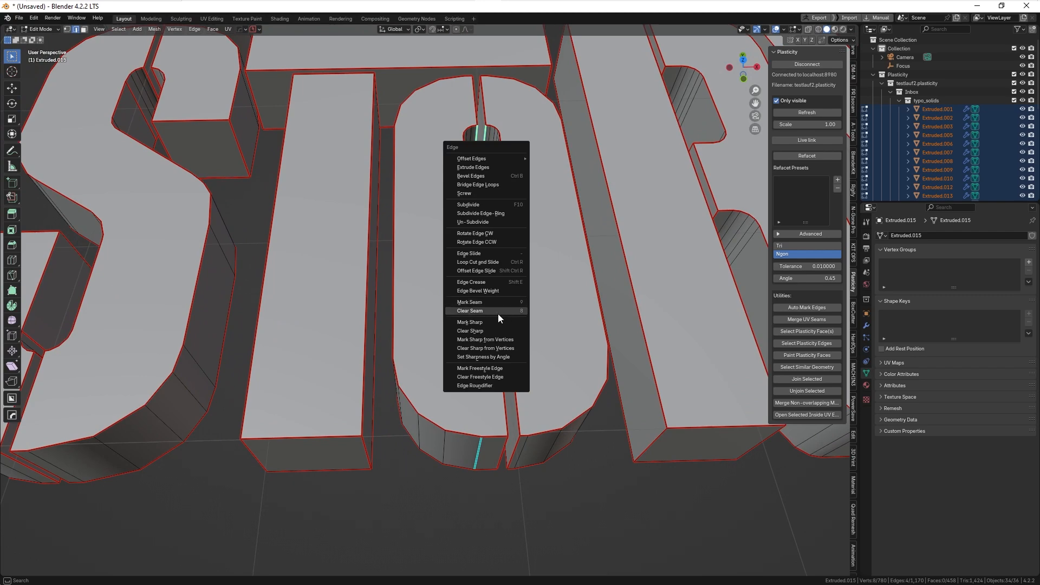
click(493, 312)
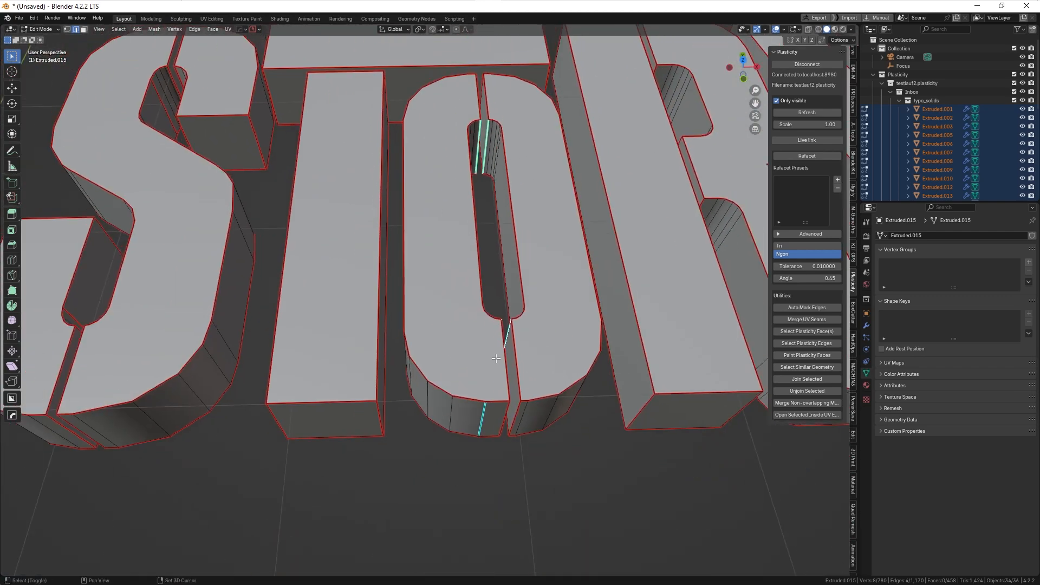
shift+middle_drag(496, 358, 494, 318)
- Clear the seams from the vertical edges of the R and of the Y's long stroke in STORY
scroll(466, 345, down, 3)
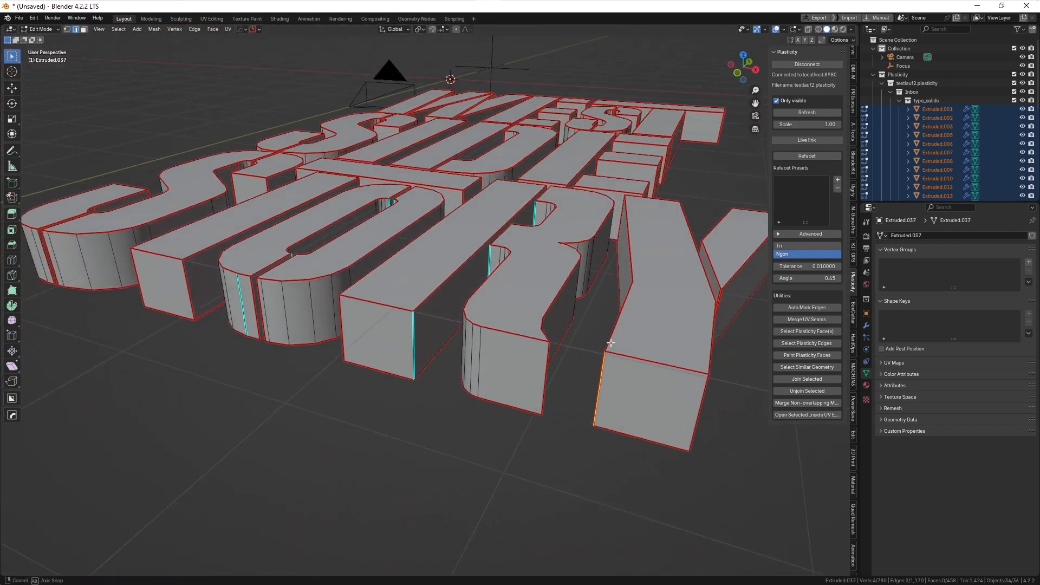
middle_drag(611, 343, 596, 343)
shift+click(682, 417)
middle_drag(681, 417, 414, 390)
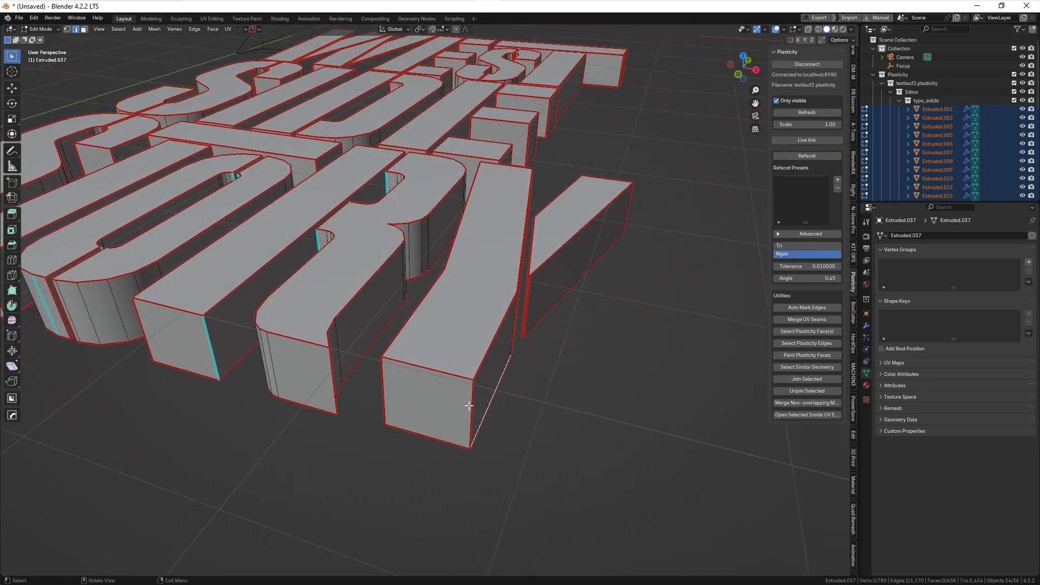
middle_drag(469, 405, 512, 388)
shift+click(589, 350)
shift+middle_drag(614, 244, 347, 303)
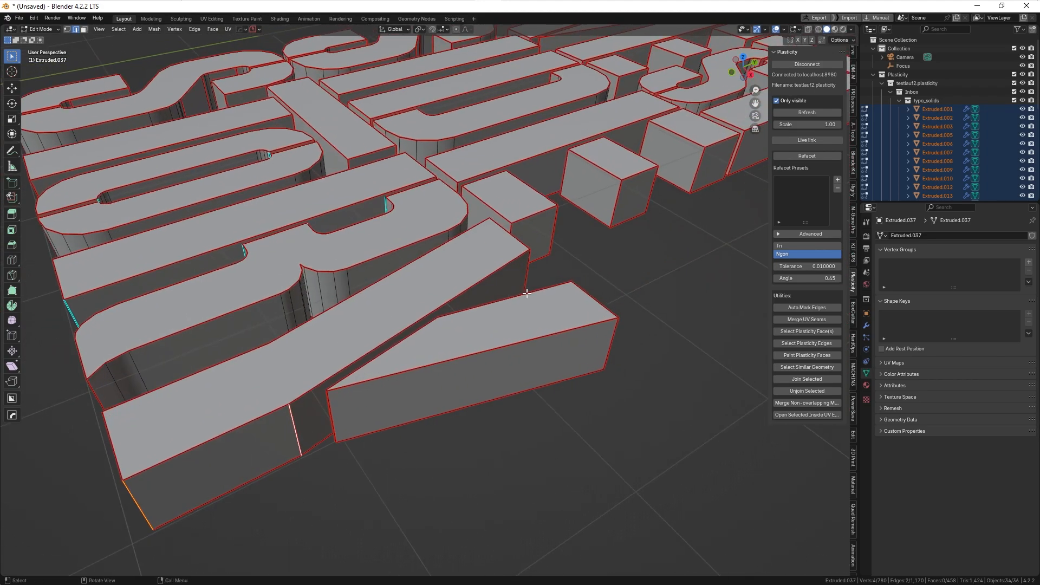
middle_drag(505, 293, 486, 346)
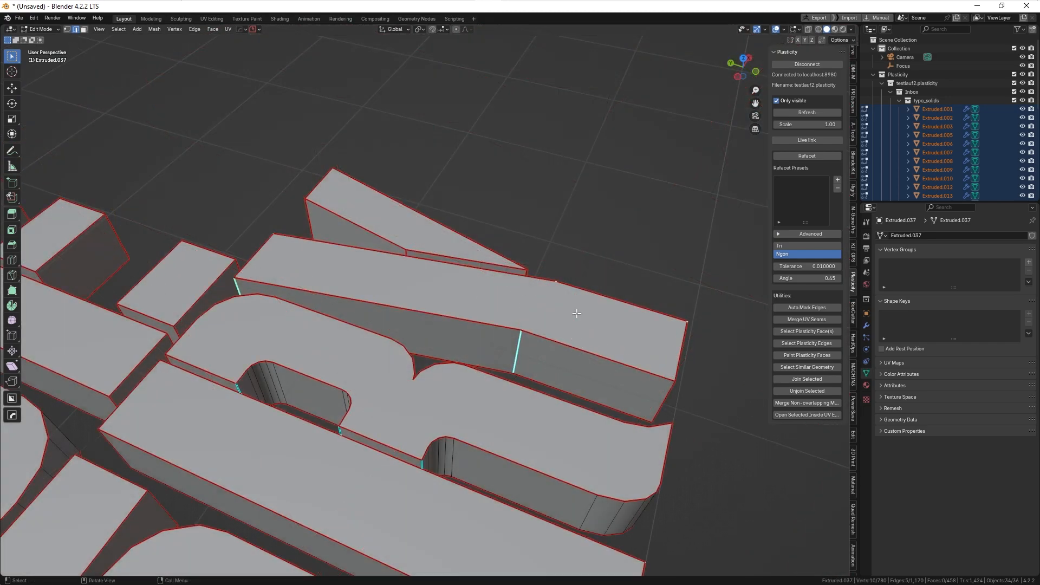
- Clear the vertical-edge seams on the lower-left piece of SIDE's S and select the vertical edges on its main piece
middle_drag(576, 311, 524, 341)
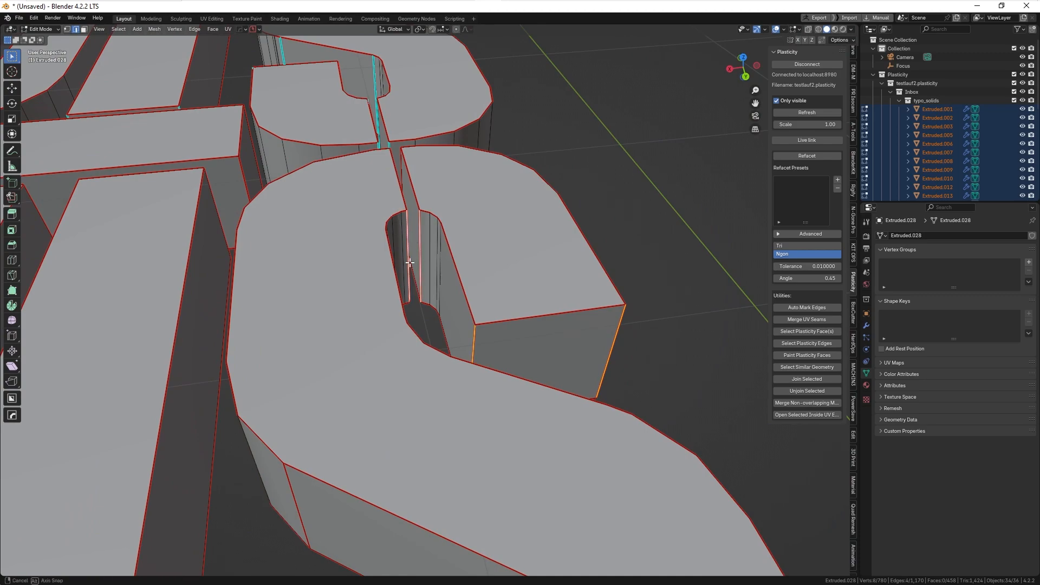
middle_drag(409, 262, 477, 215)
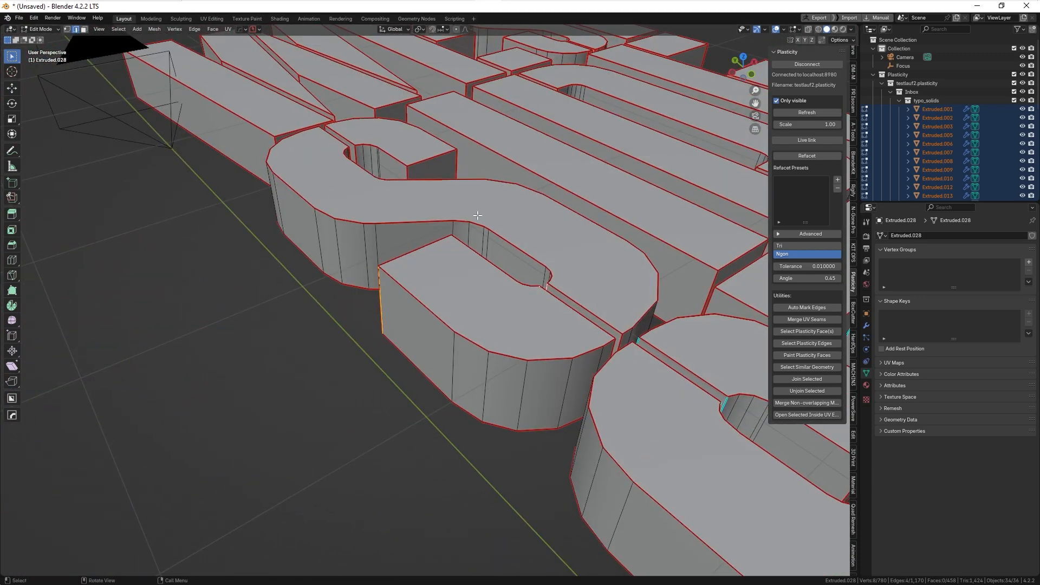
middle_drag(359, 173, 452, 226)
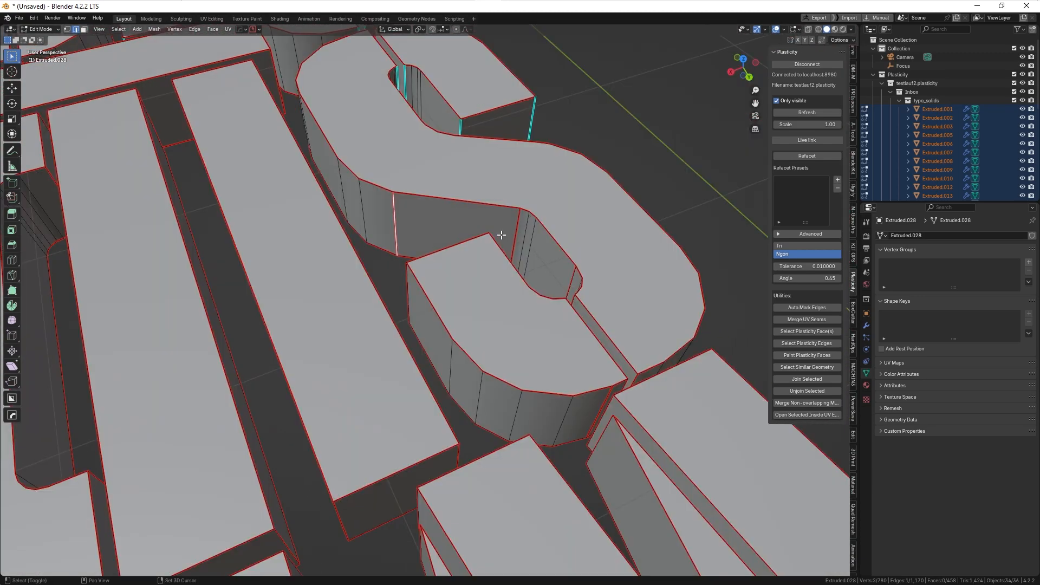
middle_drag(519, 234, 531, 319)
shift+click(598, 264)
shift+click(606, 211)
shift+click(579, 363)
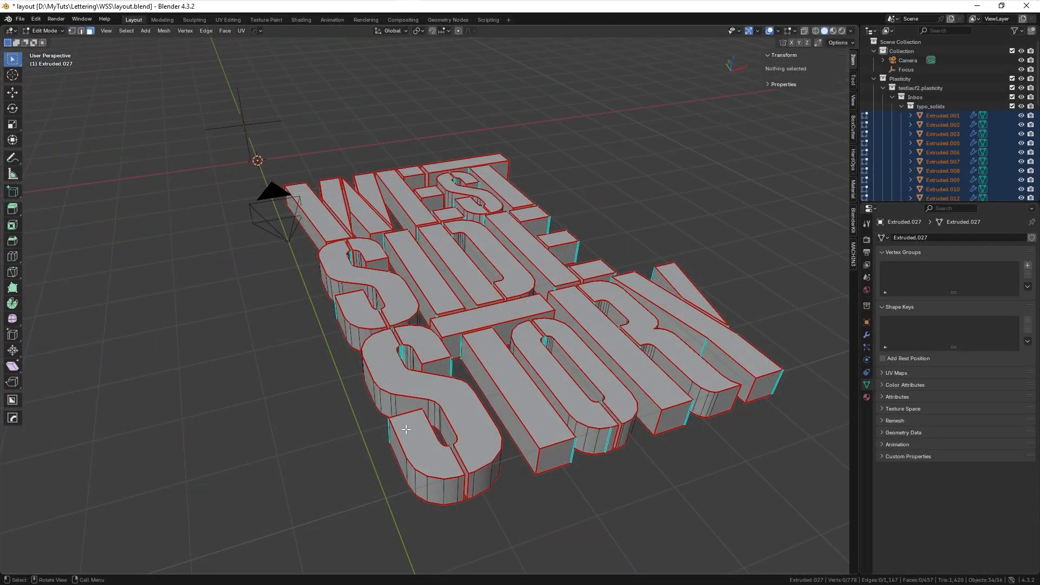
- Examine the remaining seams on all letter pieces from the front, back and underside
middle_drag(532, 366, 508, 401)
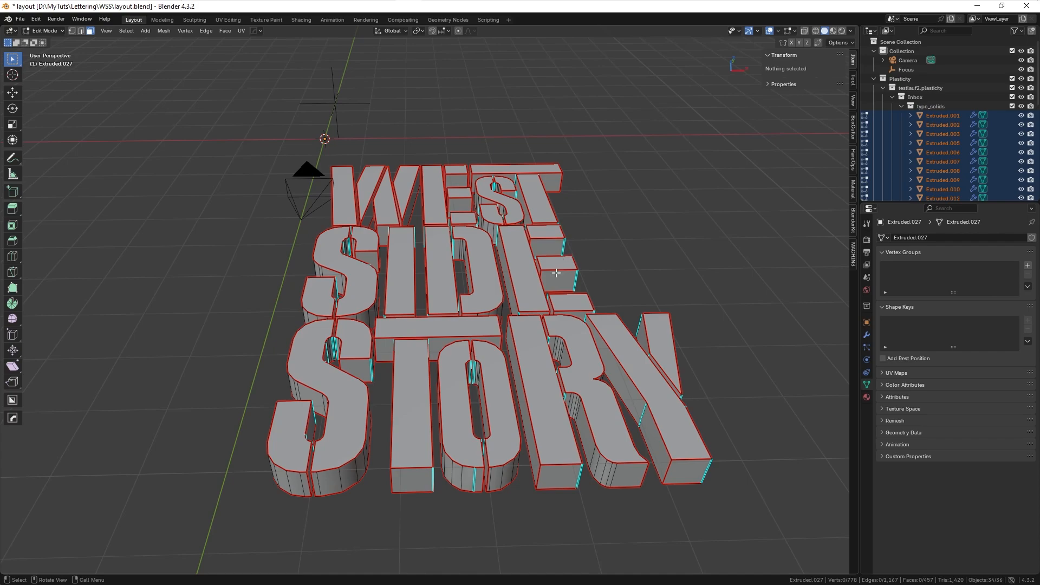
middle_drag(556, 273, 531, 366)
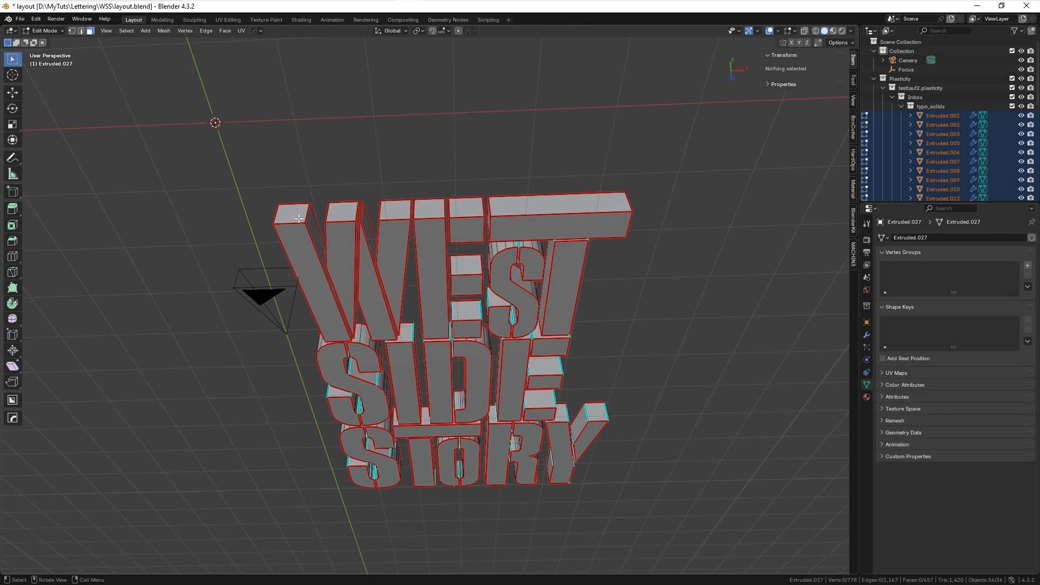
middle_drag(298, 218, 362, 230)
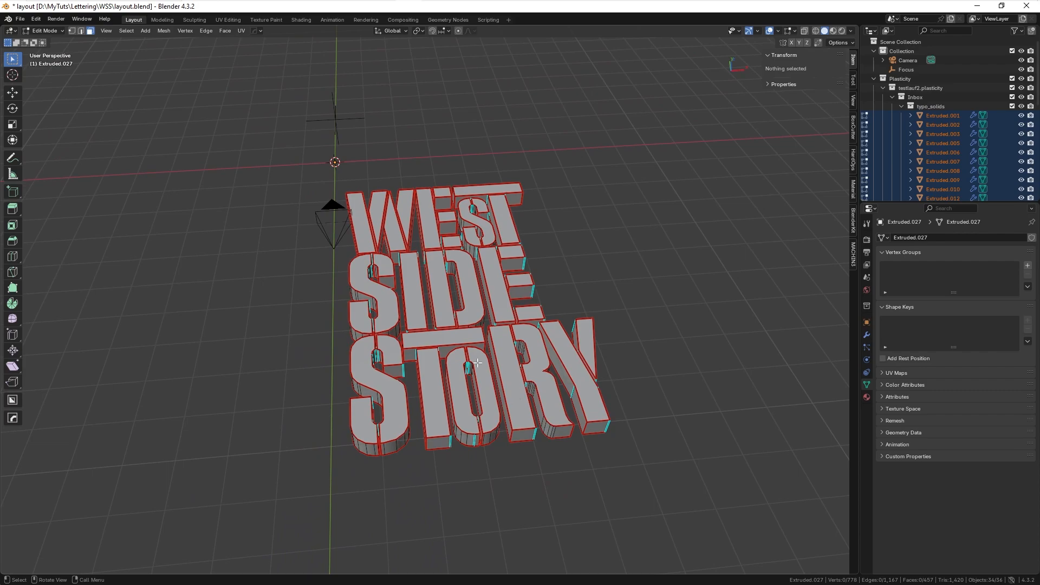
middle_drag(477, 362, 357, 246)
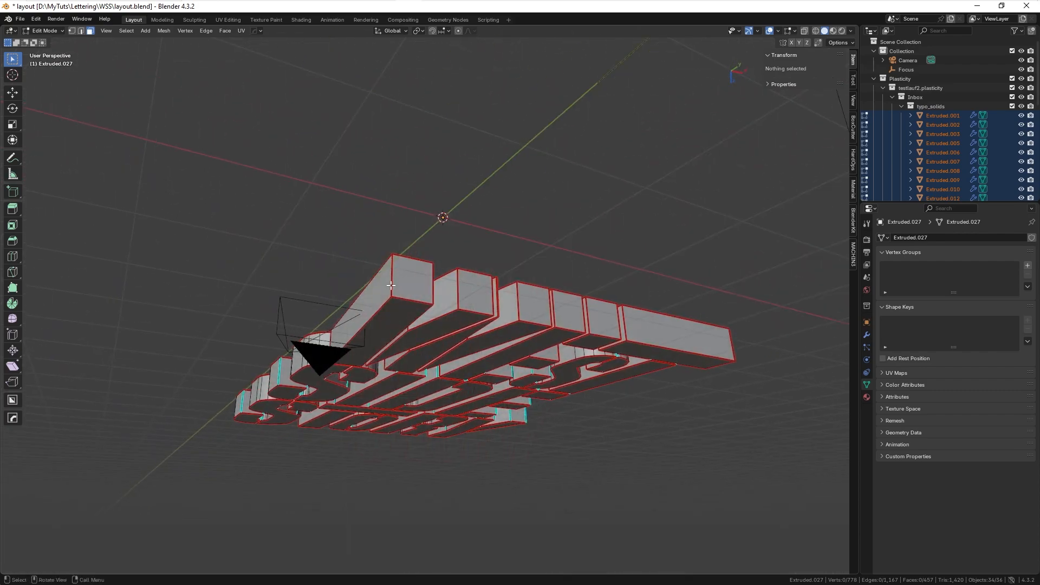
middle_drag(433, 312, 458, 307)
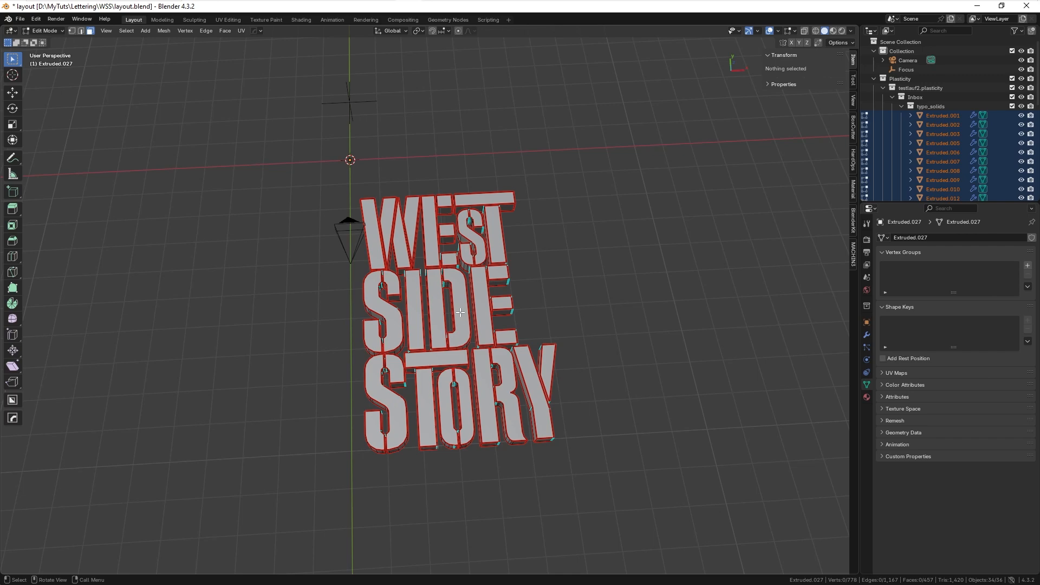
scroll(460, 312, up, 3)
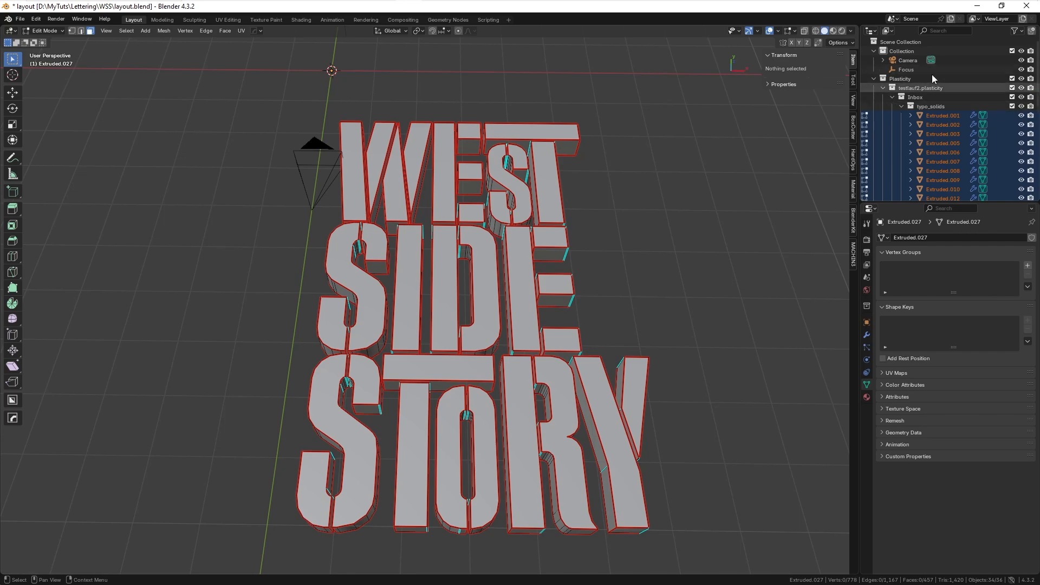
scroll(506, 291, down, 3)
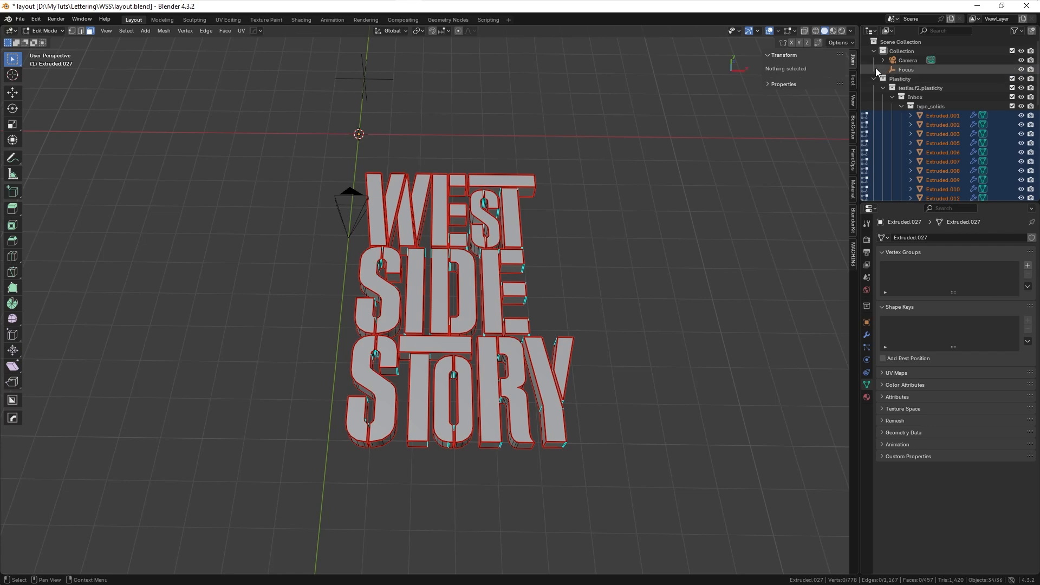
- In object mode, move all letter pieces to Scene Collection and collapse the Collection and Plasticity groups in the outliner
key(Tab)
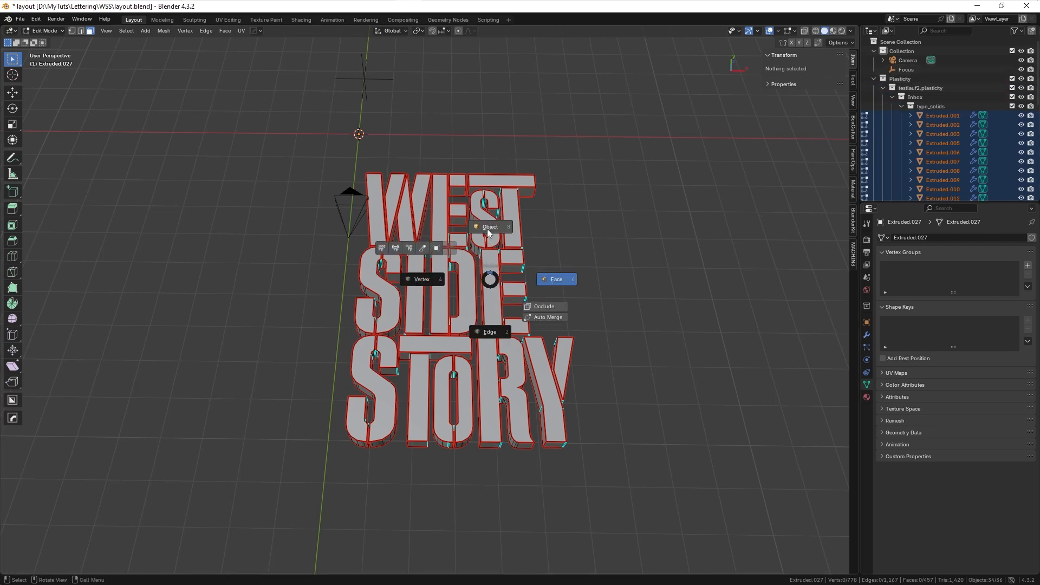
click(487, 228)
shift+drag(565, 223, 453, 161)
middle_drag(544, 227, 546, 211)
key(m)
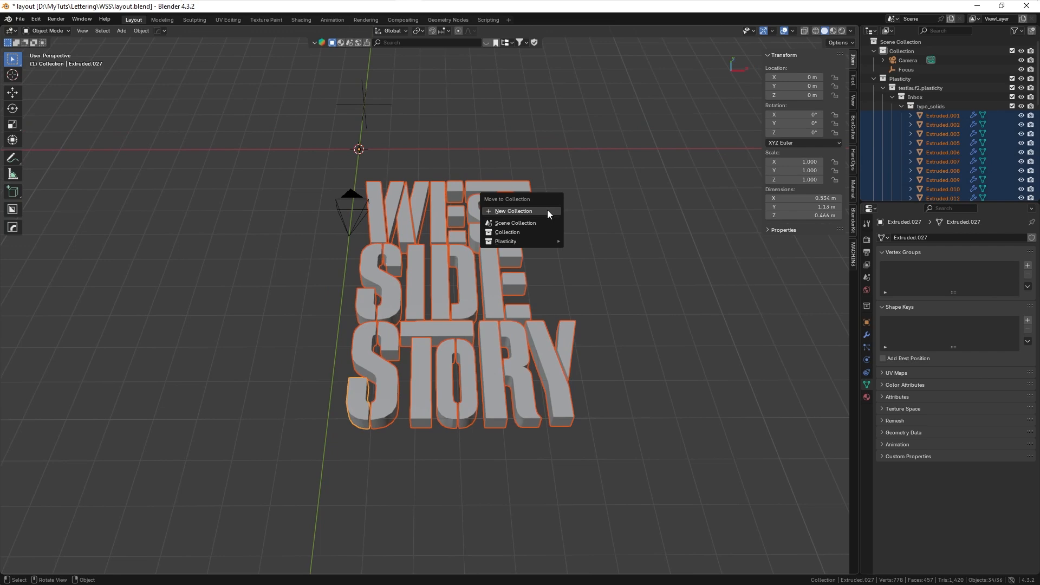
click(518, 223)
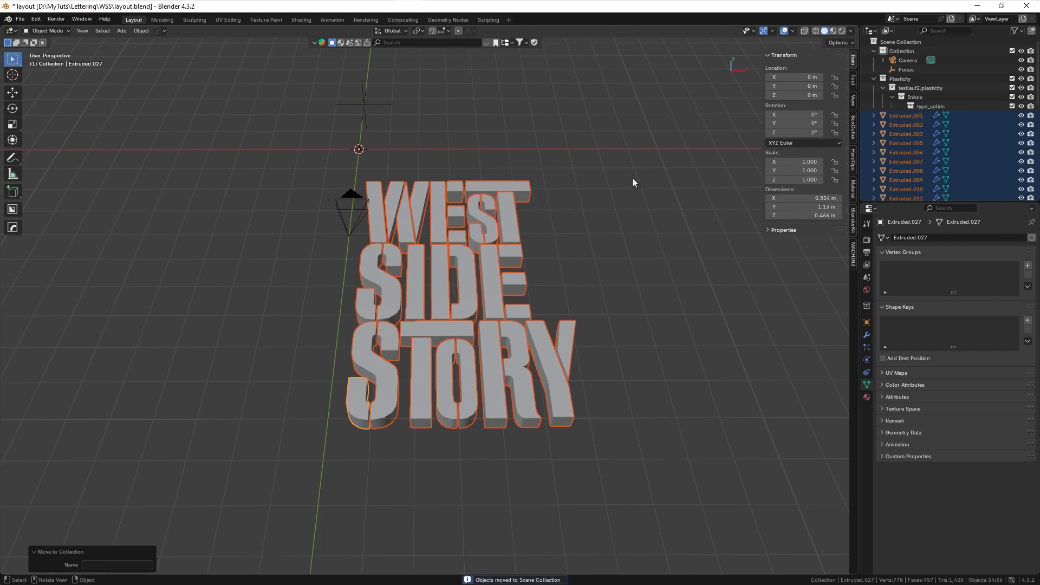
click(873, 78)
click(873, 51)
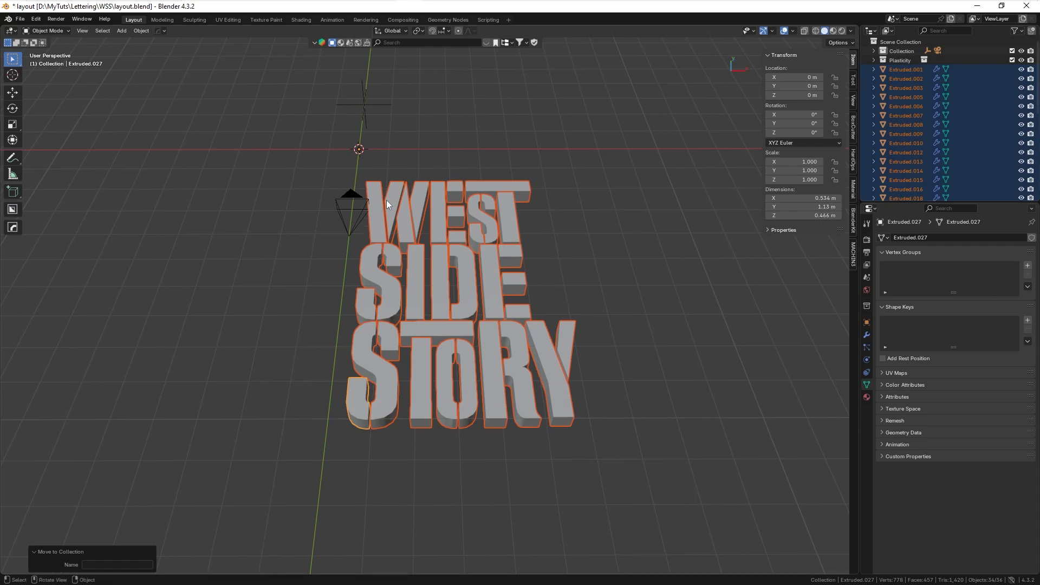
- Delete the camera and its Focus empty from the scene, leaving all letter pieces selected
click(606, 212)
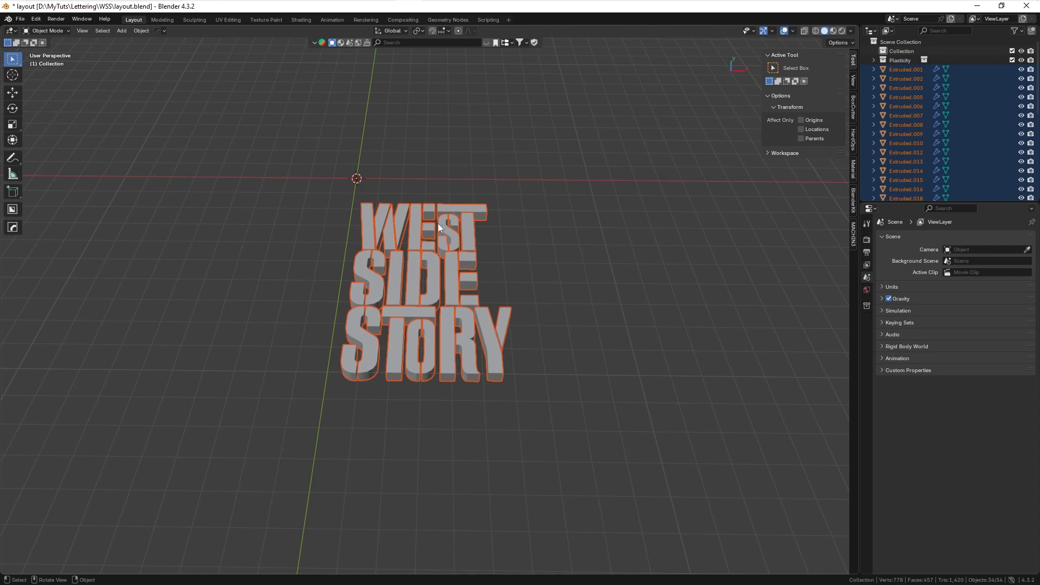
middle_drag(438, 223, 487, 305)
key(grave)
click(498, 200)
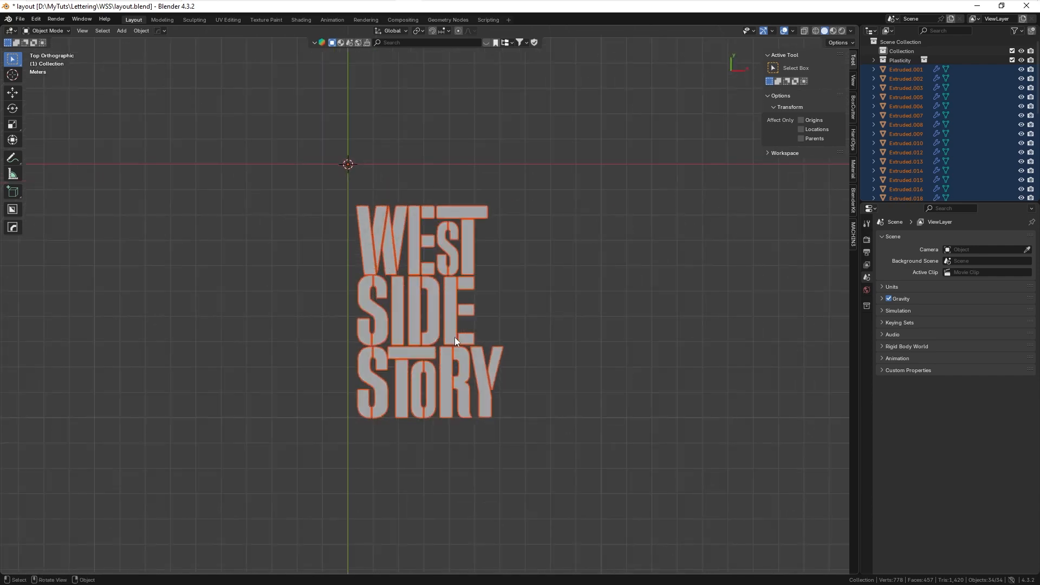
middle_drag(454, 337, 430, 281)
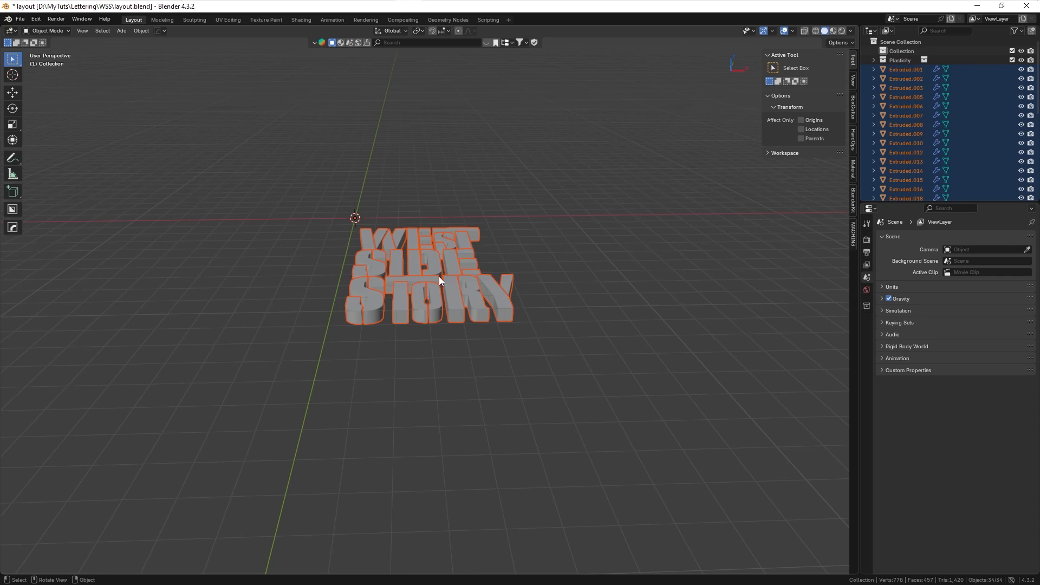
- Rotate all letter pieces 90° about the global X axis so the lettering stands upright, and show it from the front
text(rx)
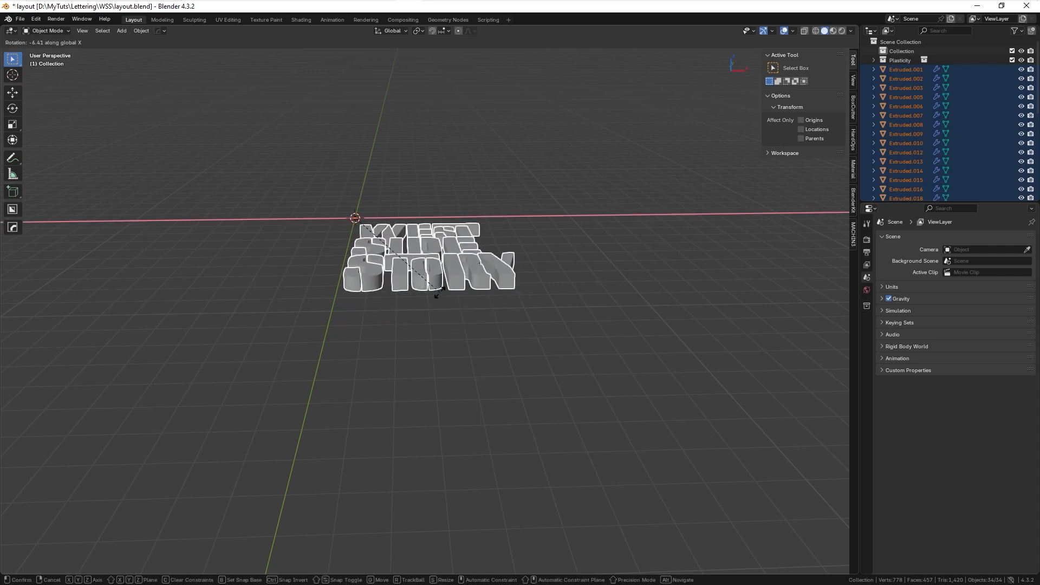
text(100)
key(Return)
click(119, 525)
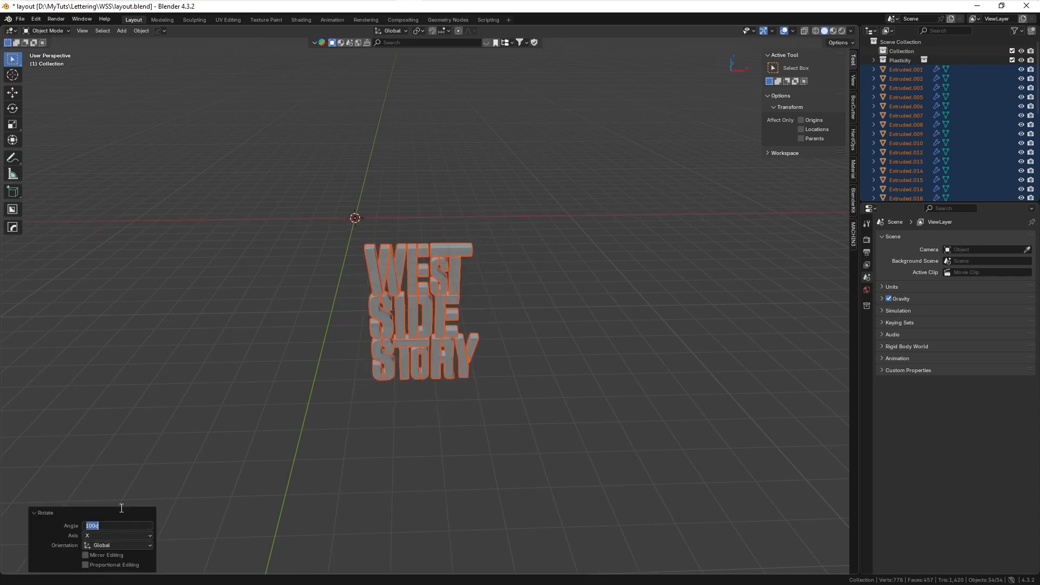
text(90)
key(Return)
key(KP_1)
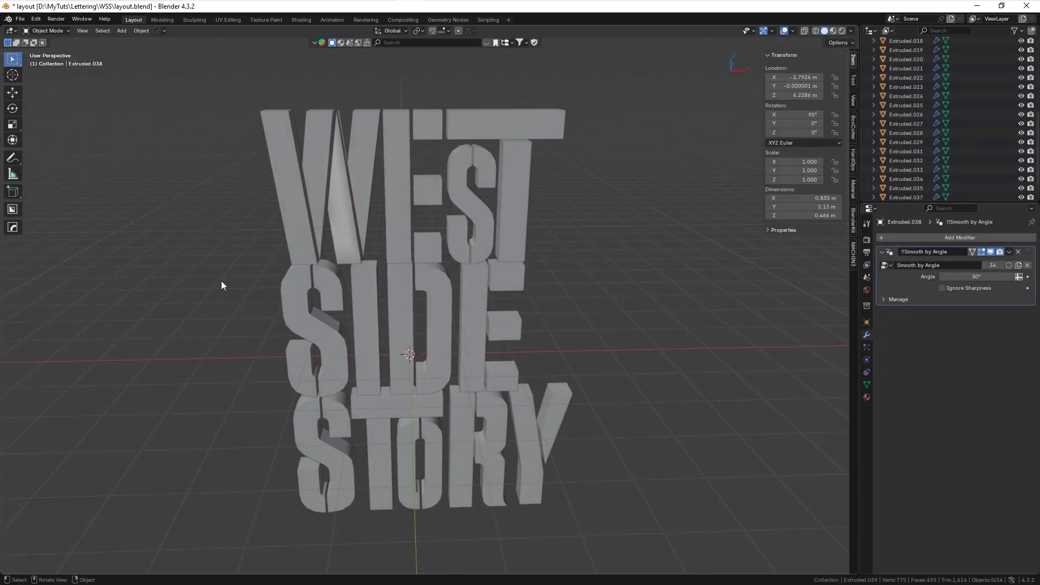
- Examine the sharp edges of the letter pieces up close on SIDE's I and S and on the W
scroll(319, 314, up, 6)
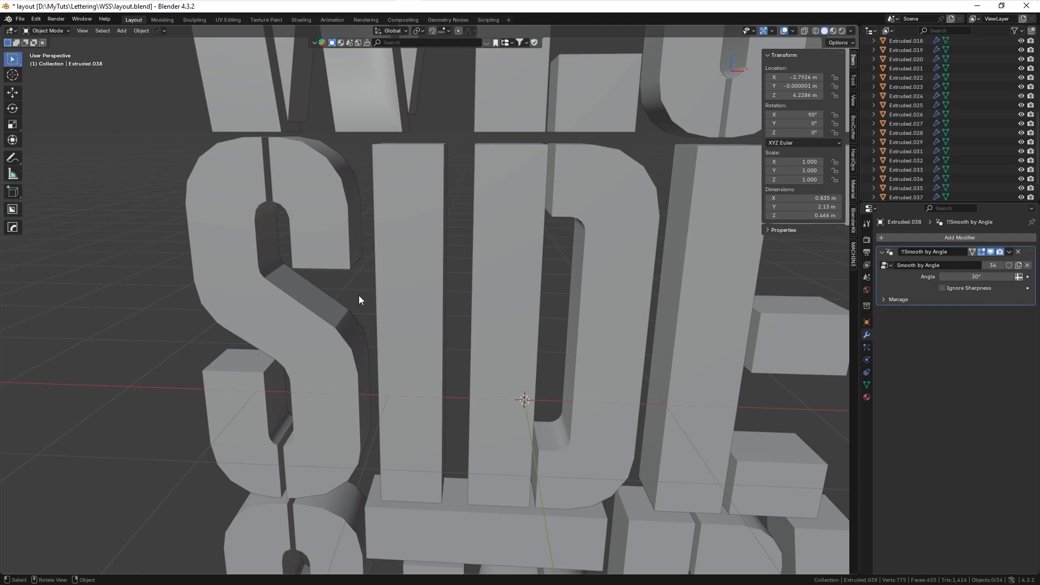
click(440, 233)
middle_drag(441, 235, 446, 205)
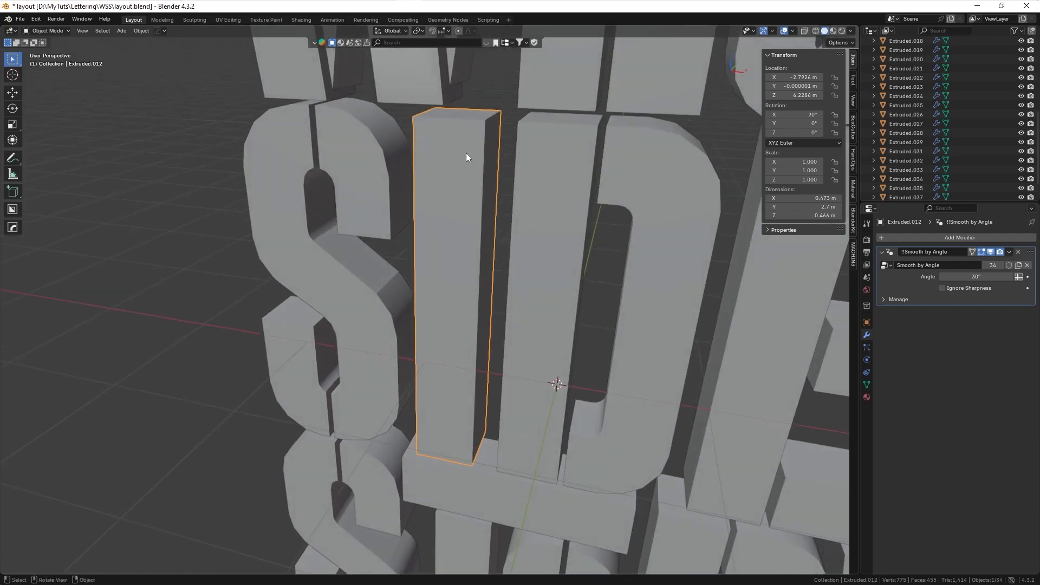
middle_drag(489, 121, 434, 264)
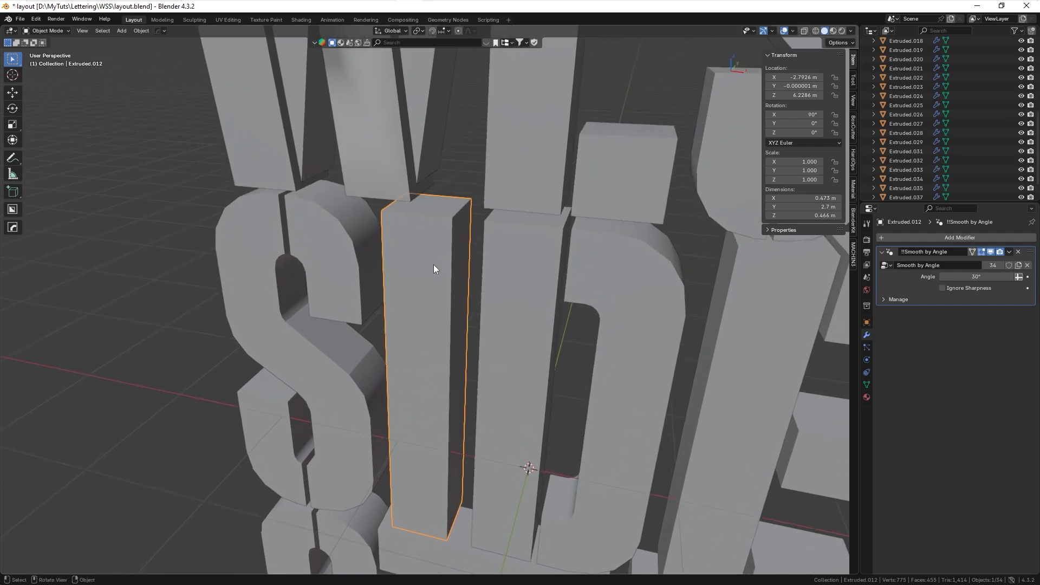
click(364, 125)
key(KP_Decimal)
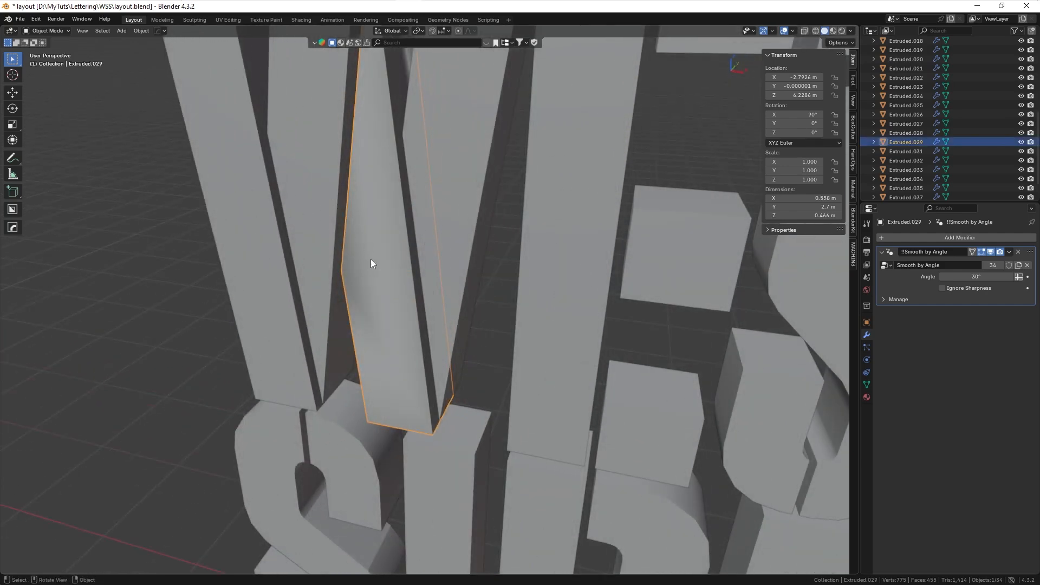
scroll(427, 216, down, 5)
click(291, 211)
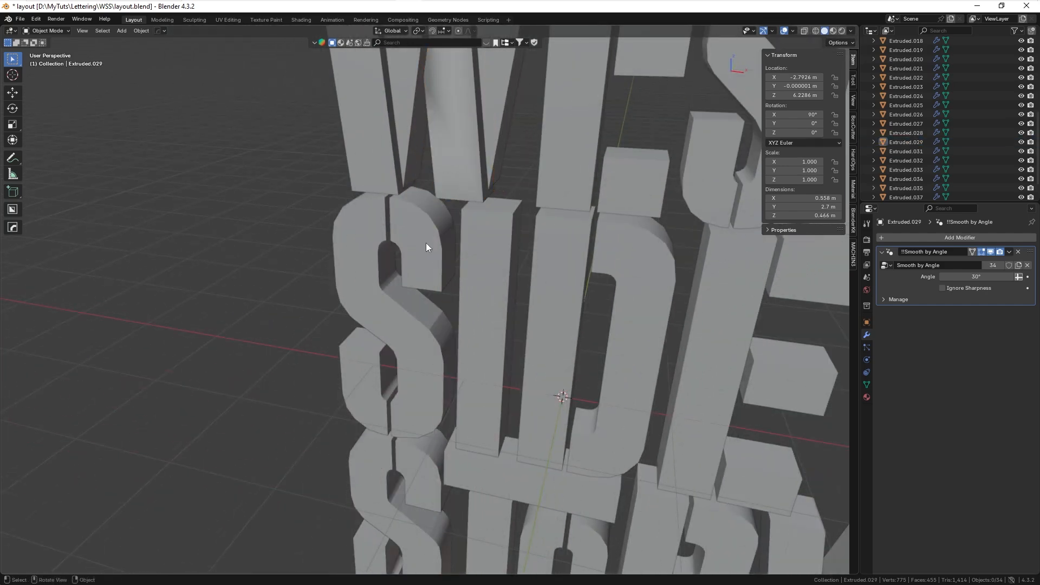
click(400, 206)
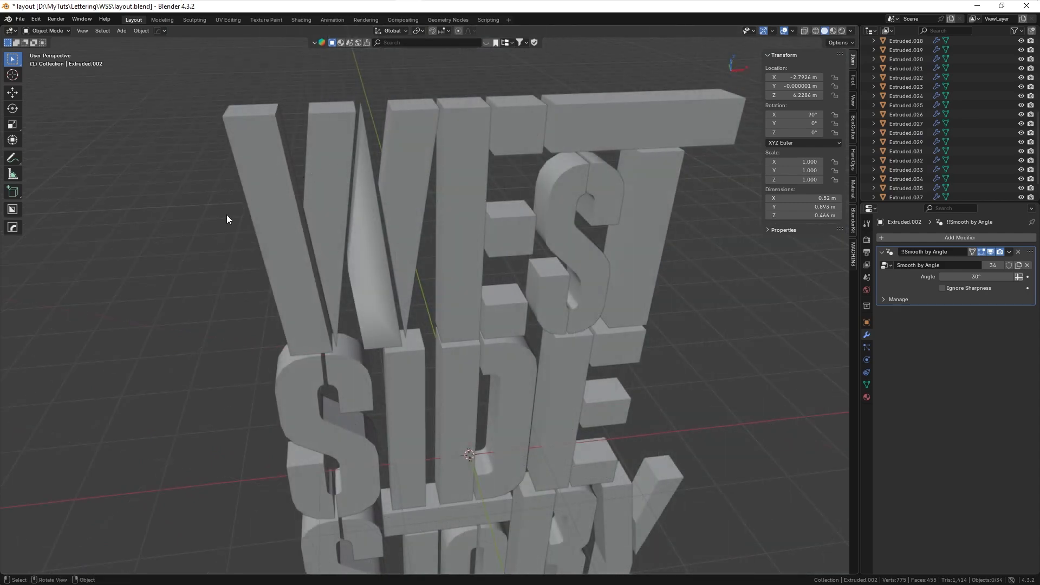
- Add a HardOps Bevel to the W's leftmost stroke and set it to 5 segments
click(263, 229)
click(235, 236)
click(286, 191)
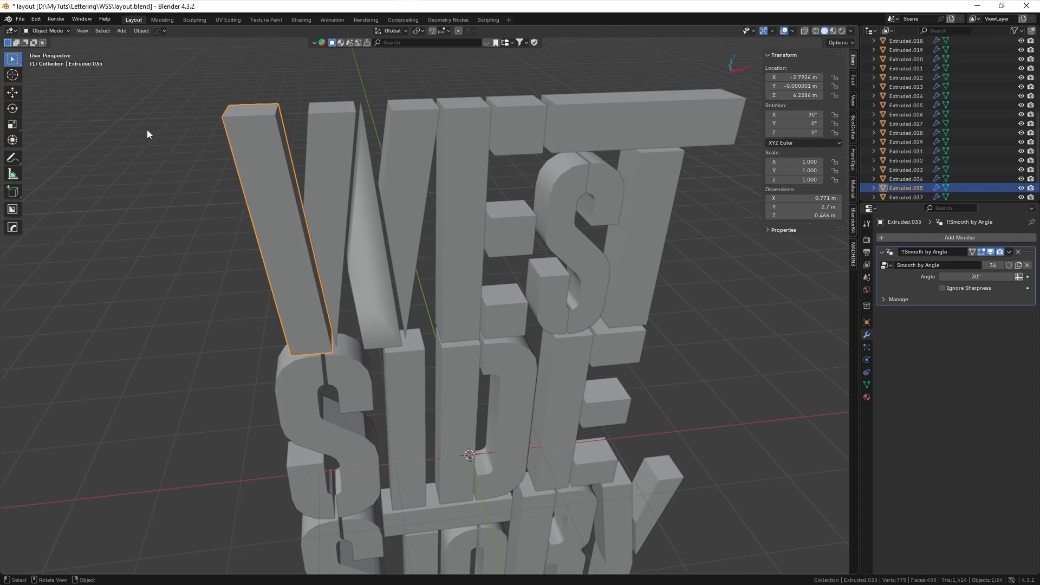
key(q)
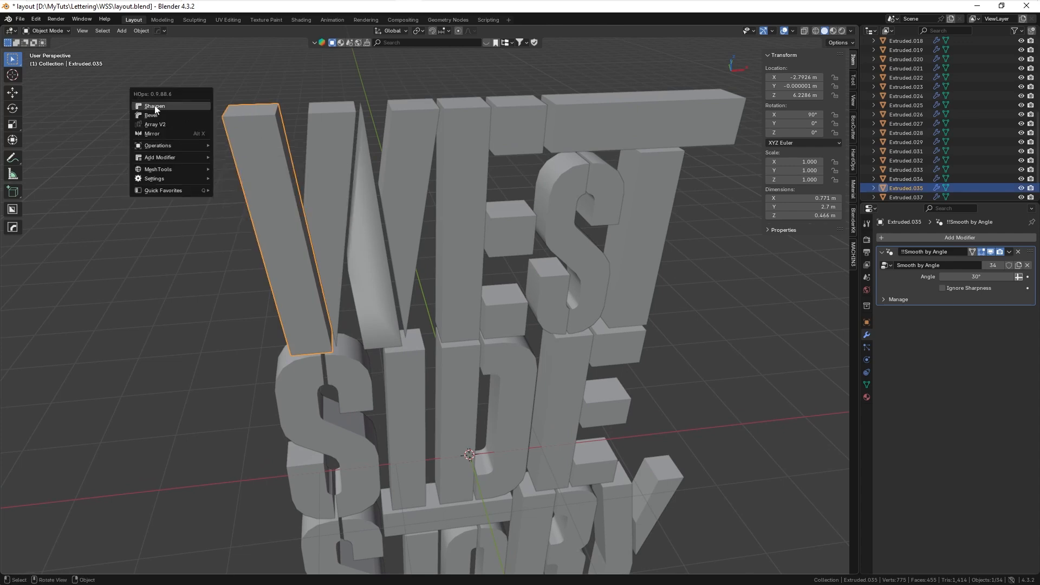
click(152, 115)
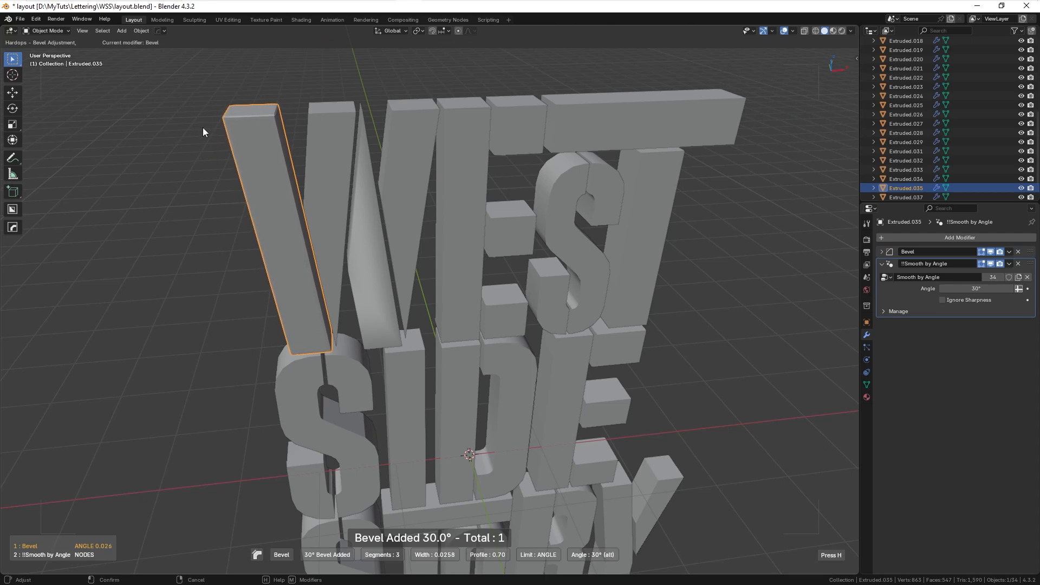
click(173, 187)
click(881, 251)
click(981, 297)
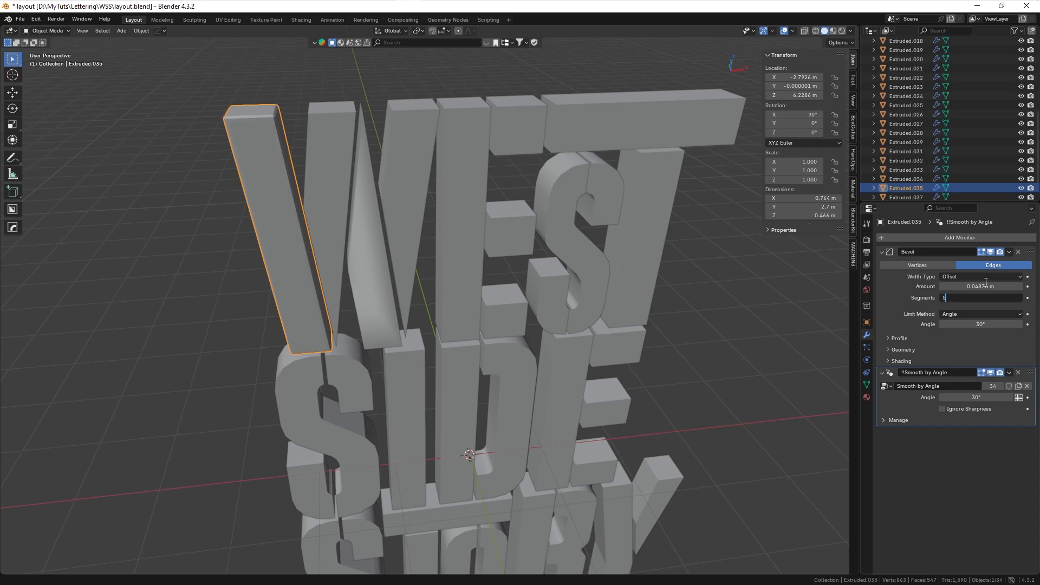
text(5)
- Try bevel amounts of 0.02 m and 0.04 m on the W's leftmost stroke, and settle on 0.03 m
click(985, 286)
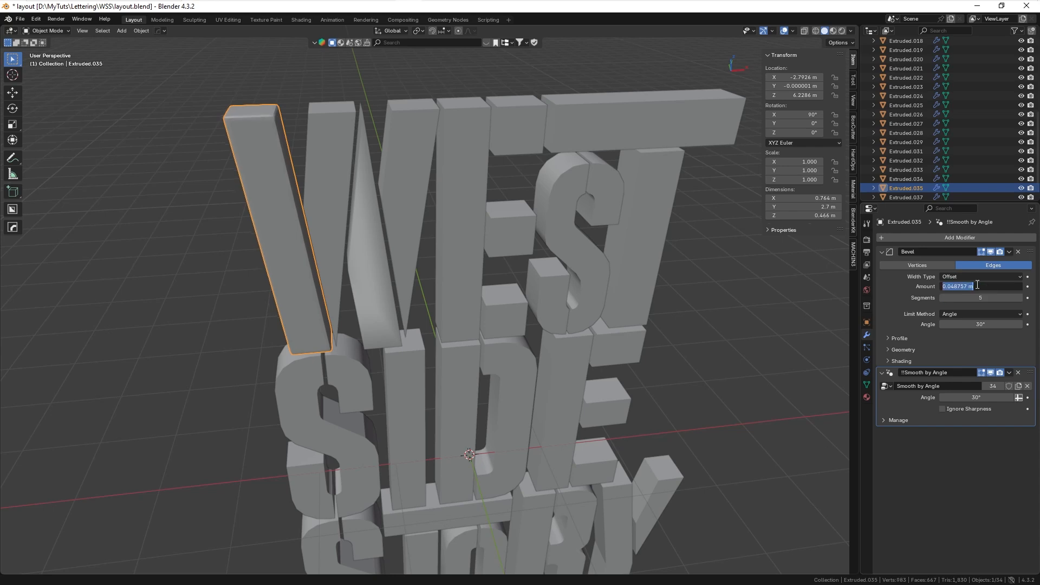
text(0.02)
key(Return)
click(982, 286)
key(Right)
key(Left)
key(Left)
key(shift+Left)
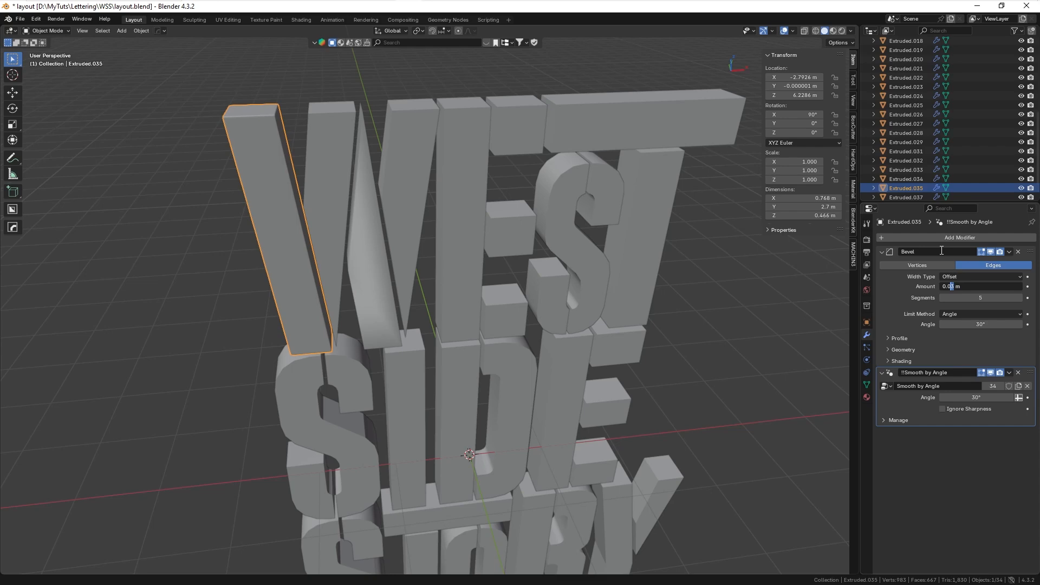
key(Return)
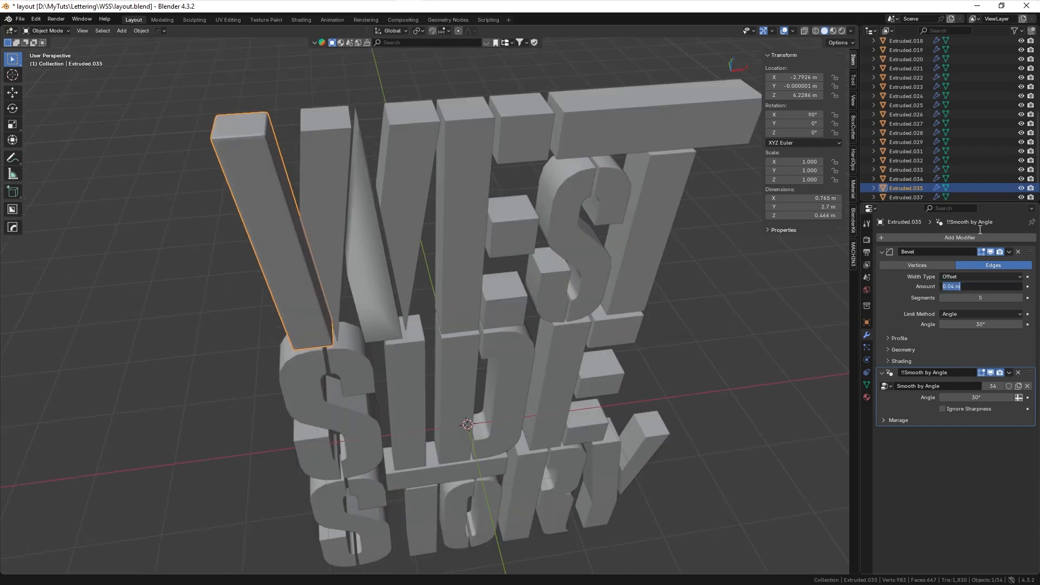
text(0.03)
key(Return)
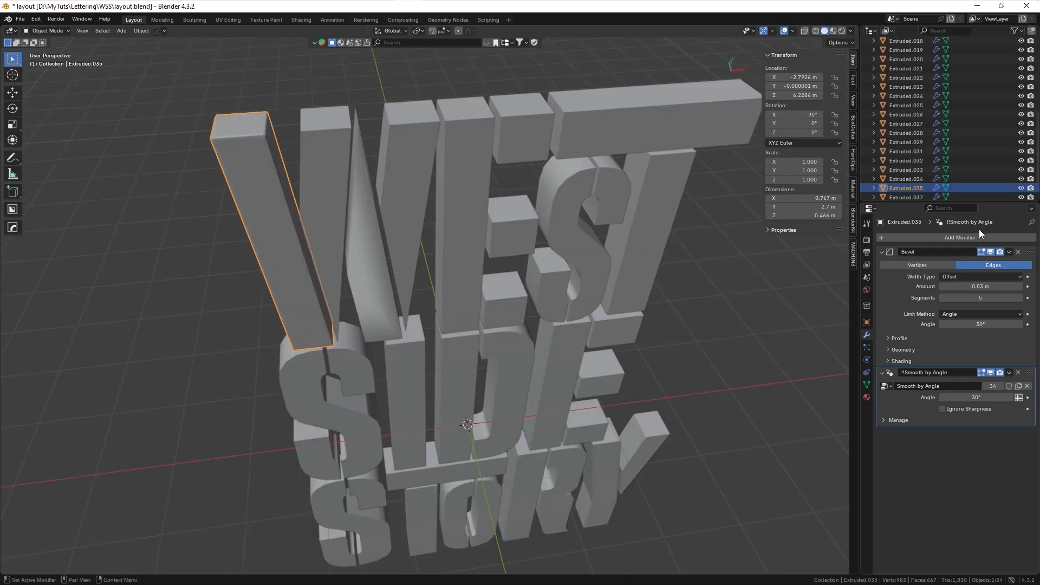
- Add a standard Bevel modifier to the second stroke of the W
click(690, 255)
middle_drag(688, 254, 623, 163)
click(348, 135)
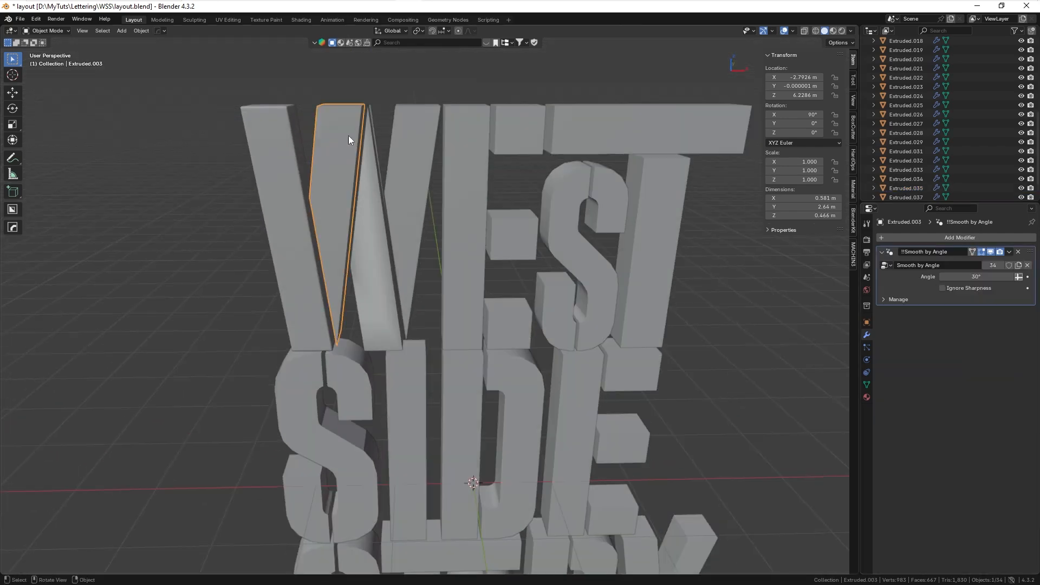
middle_drag(369, 69, 386, 146)
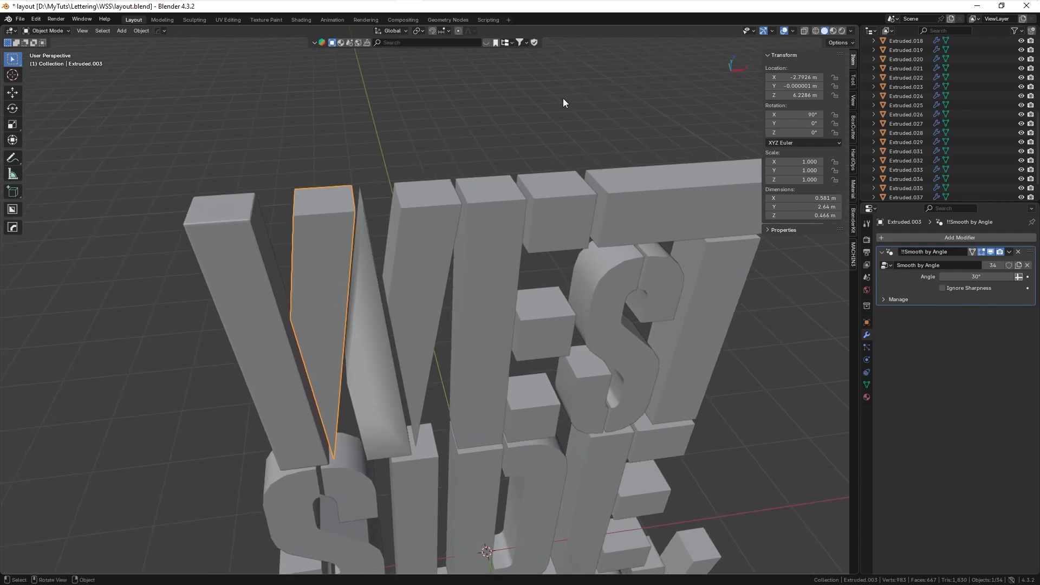
click(941, 236)
key(Escape)
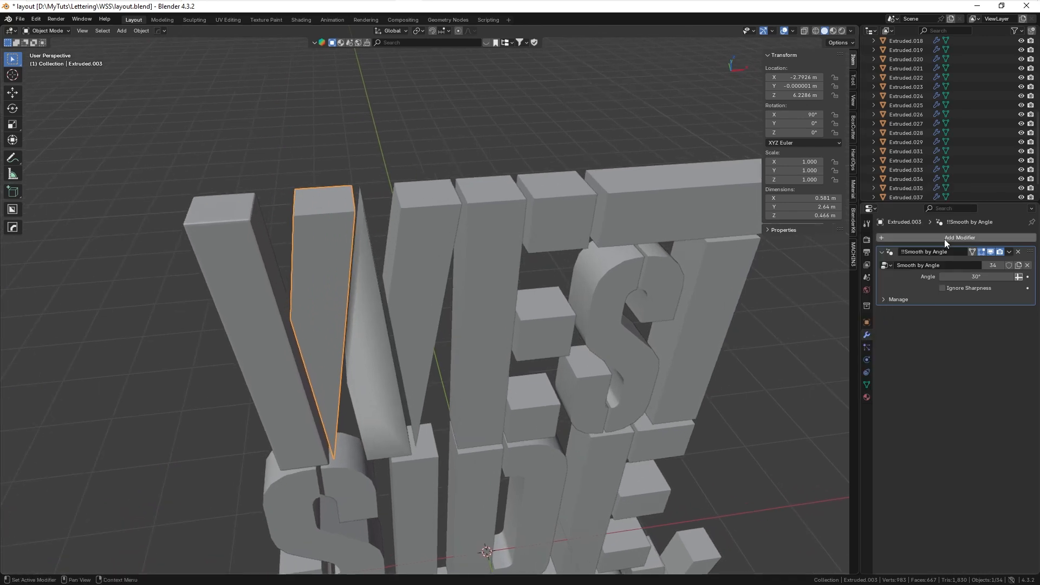
click(951, 239)
mouse_move(947, 239)
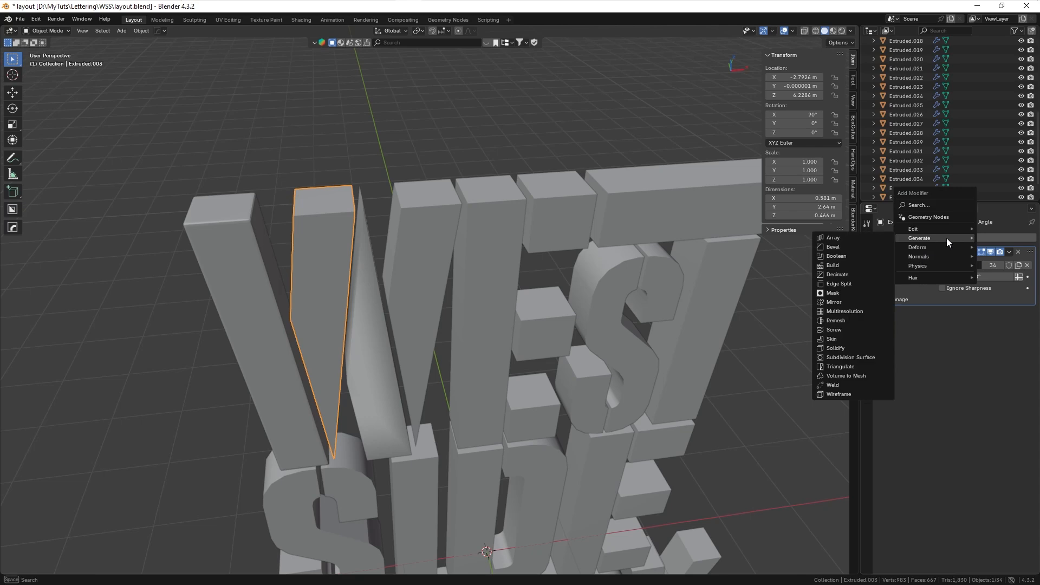
click(832, 248)
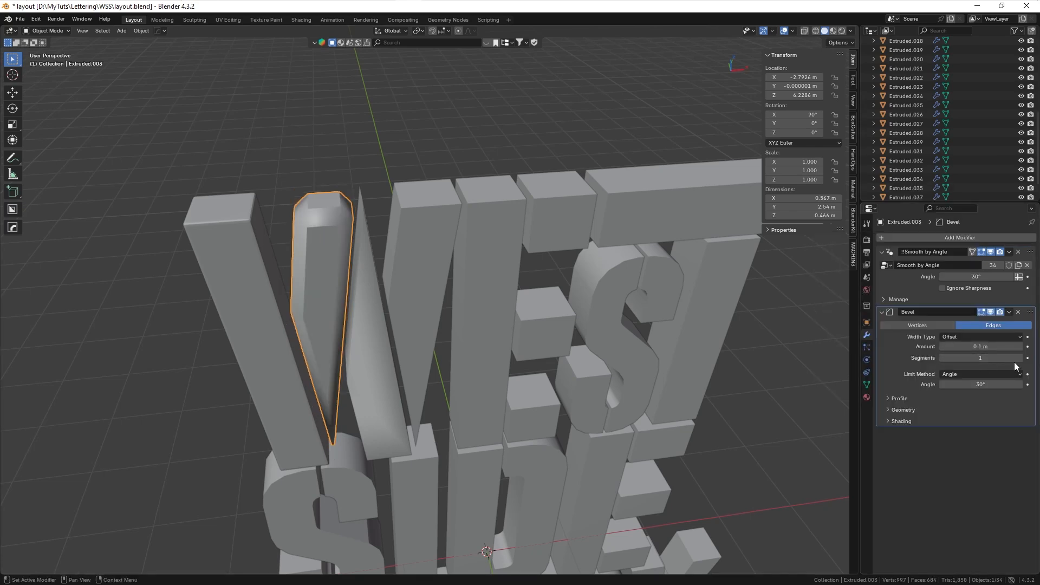
- Set the Bevel on the W's second stroke to 5 segments and an amount of 0.03 m
click(975, 358)
key(shift+Tab)
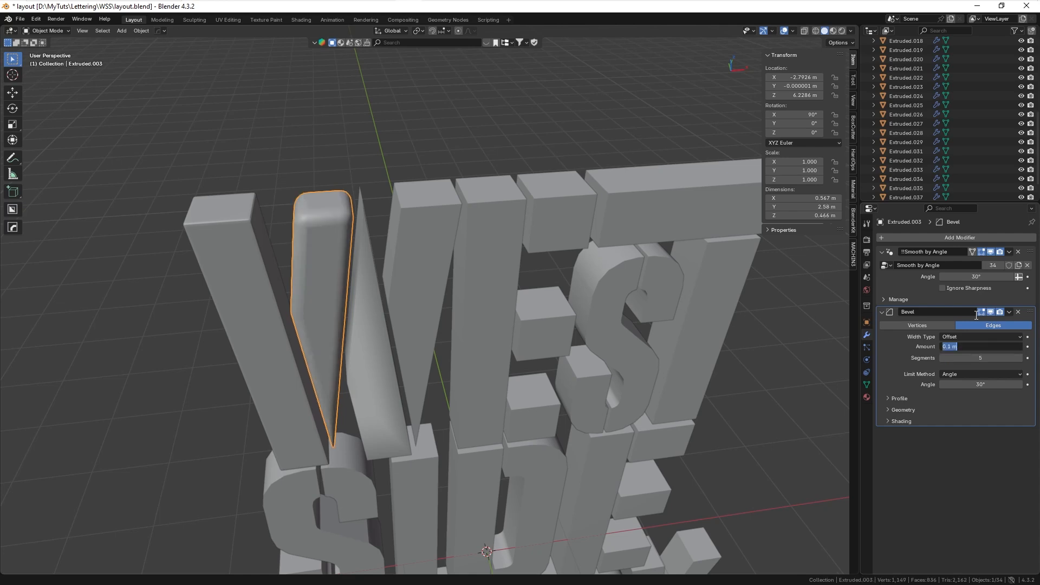
text(0.03)
key(Return)
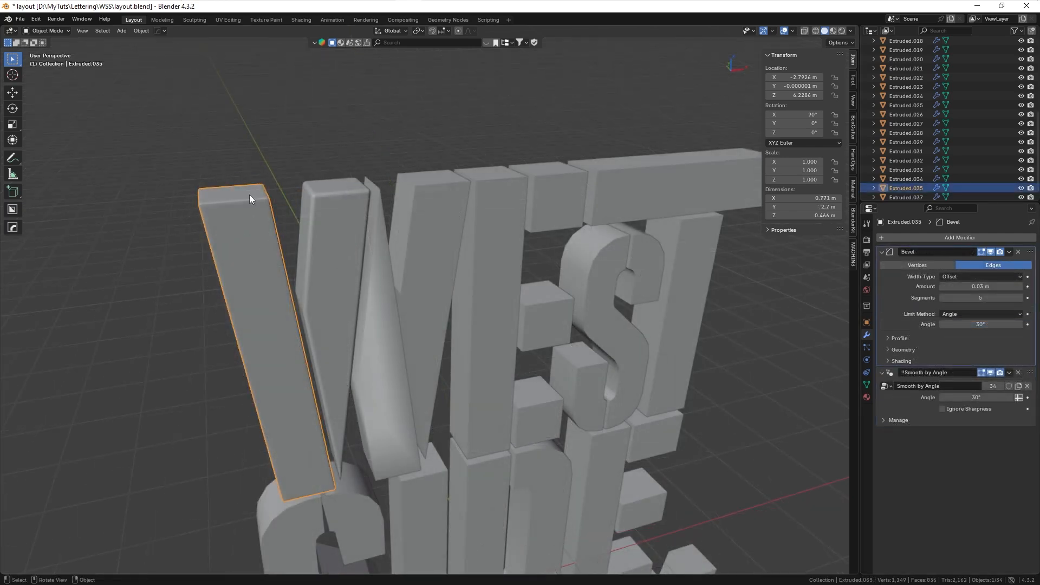
- Place the Bevel above Smooth by Angle on the W's second stroke and inspect its rounded edges
click(347, 200)
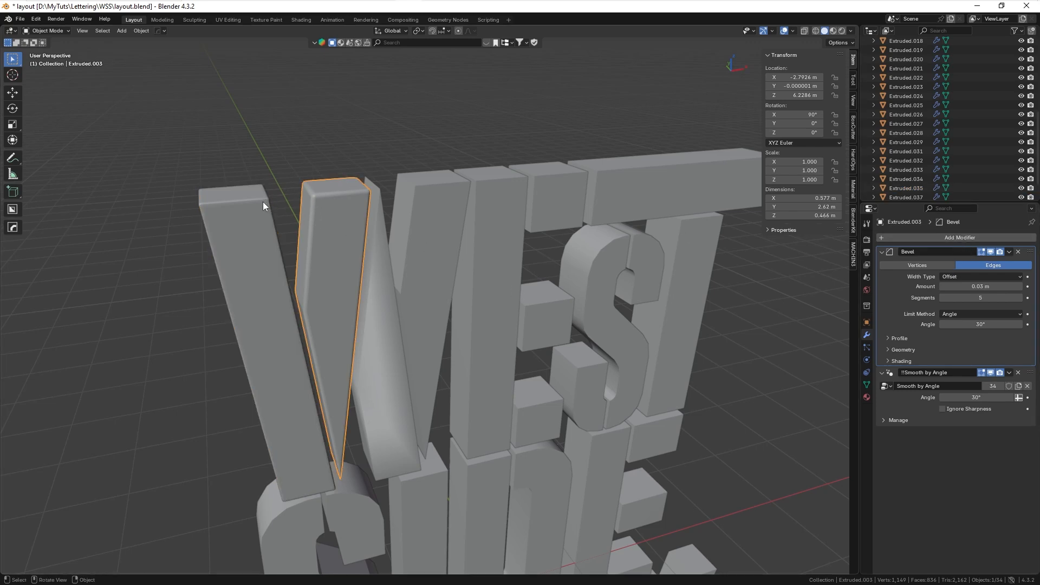
scroll(385, 236, up, 3)
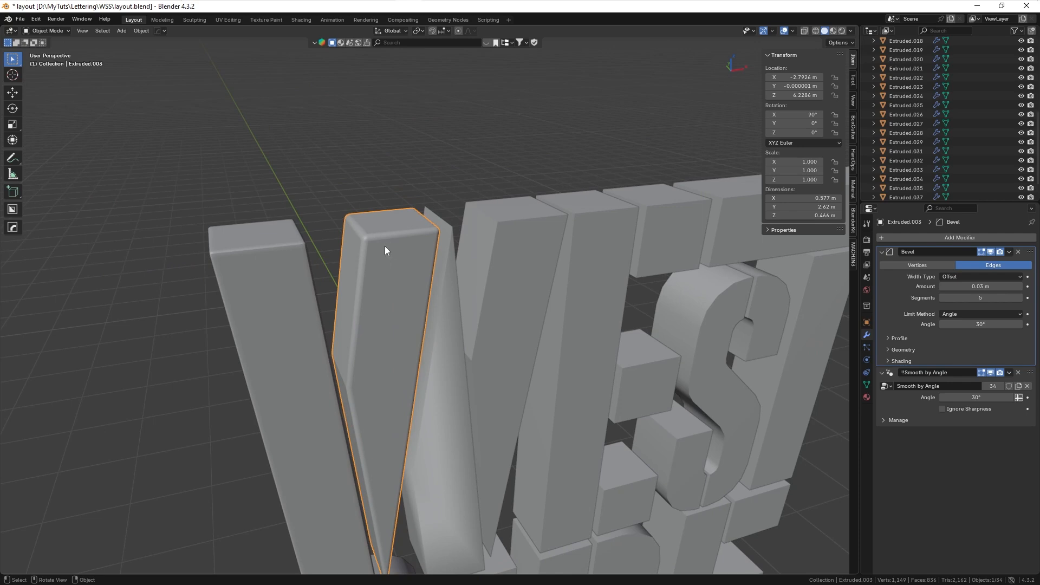
click(308, 194)
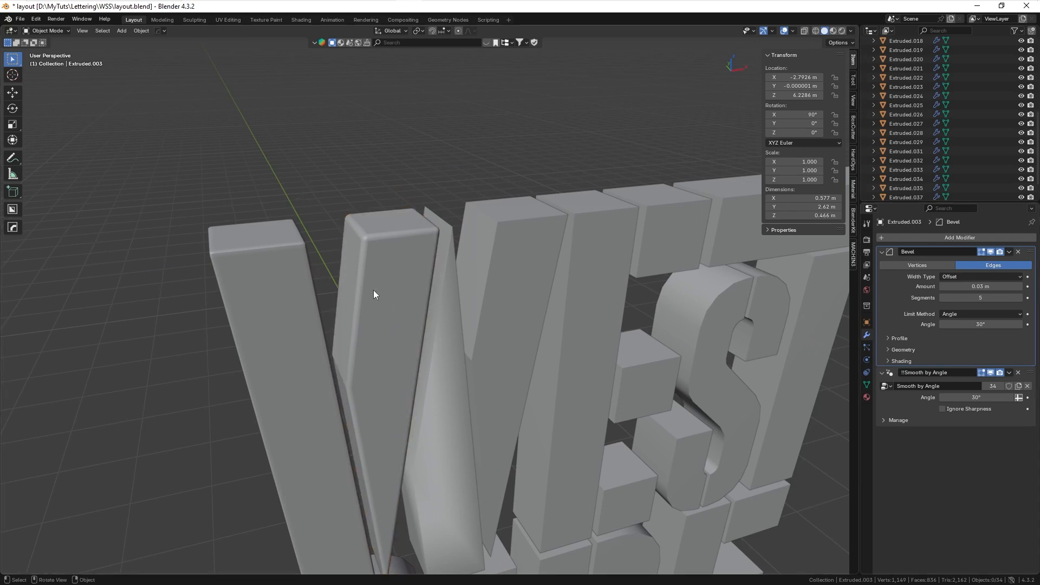
key(ctrl+z)
- Check the leftmost stroke's bevel profile and set the profile shape of the W's second stroke to 0.70
click(887, 337)
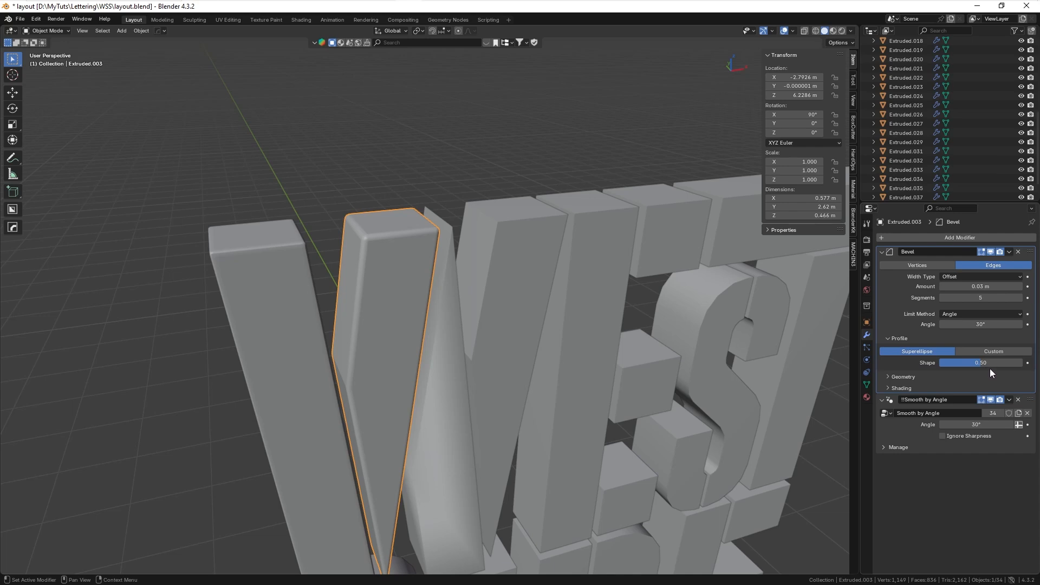
click(301, 310)
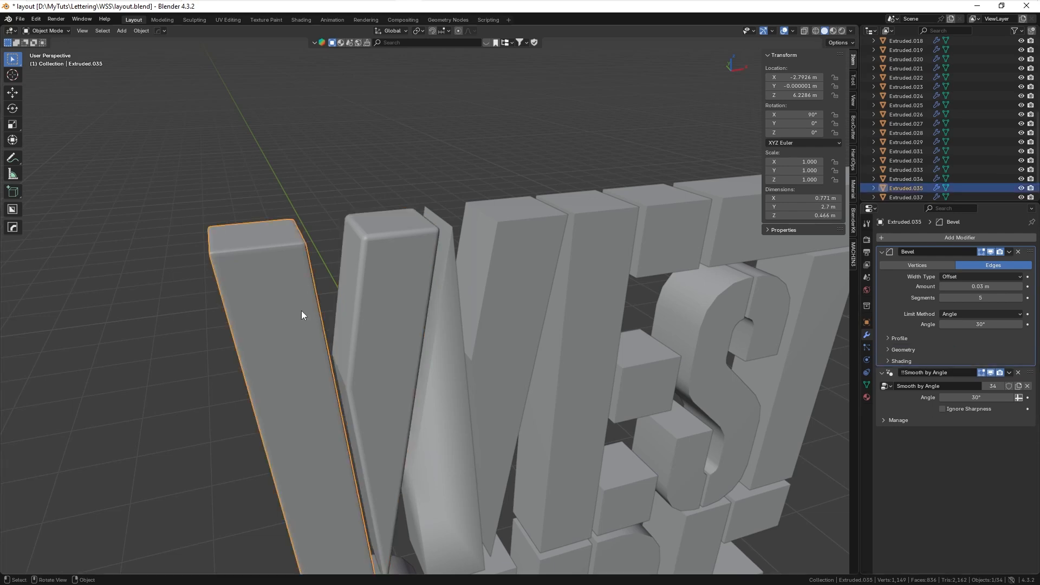
click(888, 339)
key(ctrl+z)
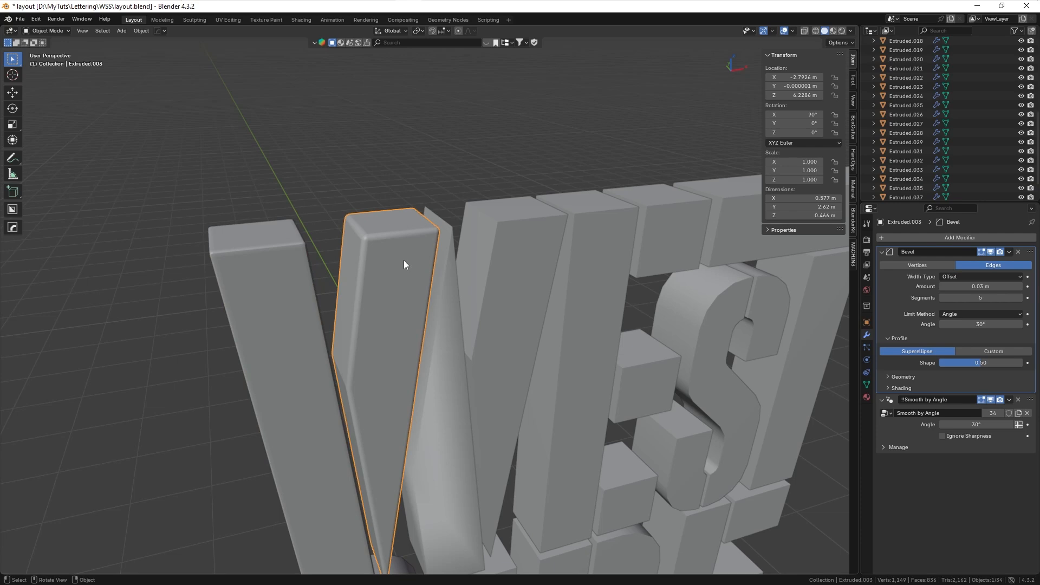
double_click(991, 363)
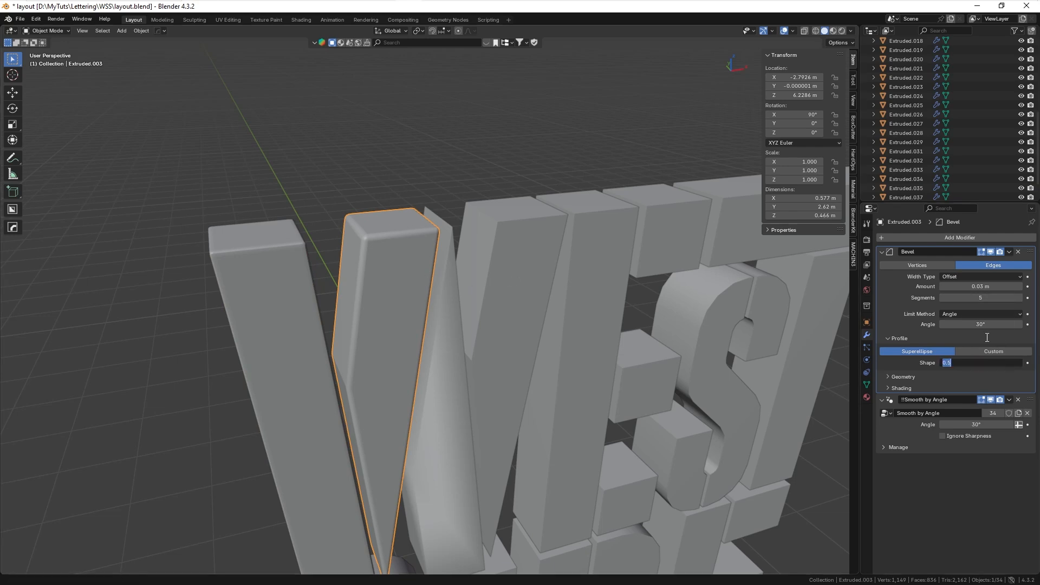
key(BackSpace)
text(.7)
key(Return)
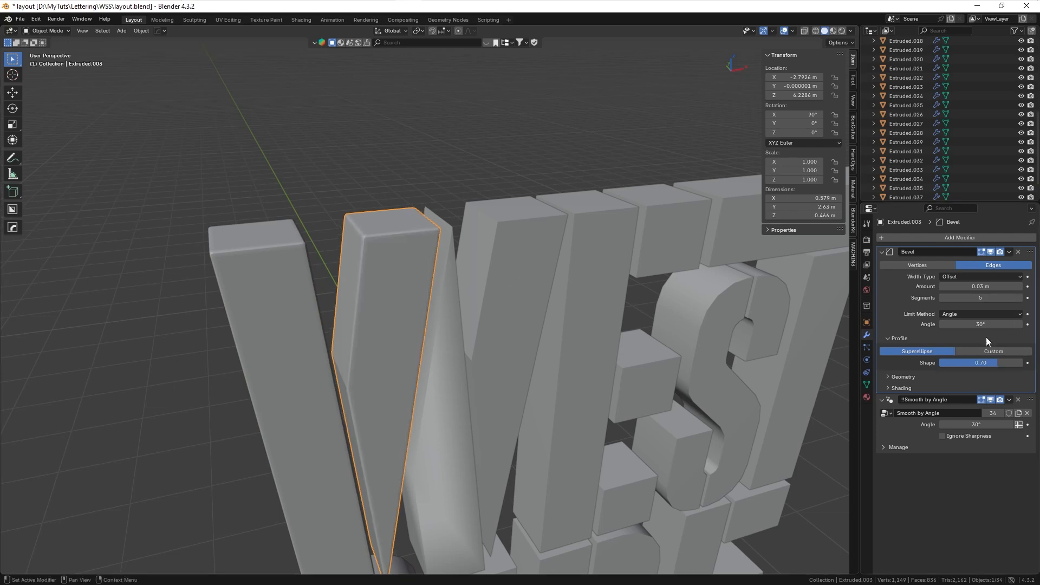
click(395, 166)
- Copy the modifiers from the W's second stroke to the W's remaining two strokes and all the E and T pieces of WEST
scroll(391, 287, down, 5)
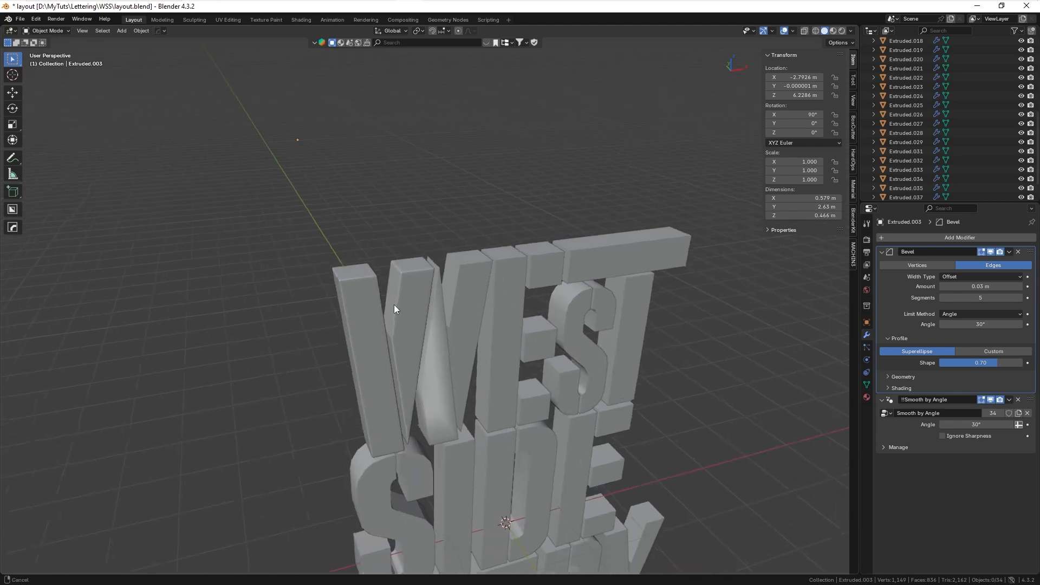
middle_drag(395, 305, 336, 290)
click(350, 320)
shift+click(378, 291)
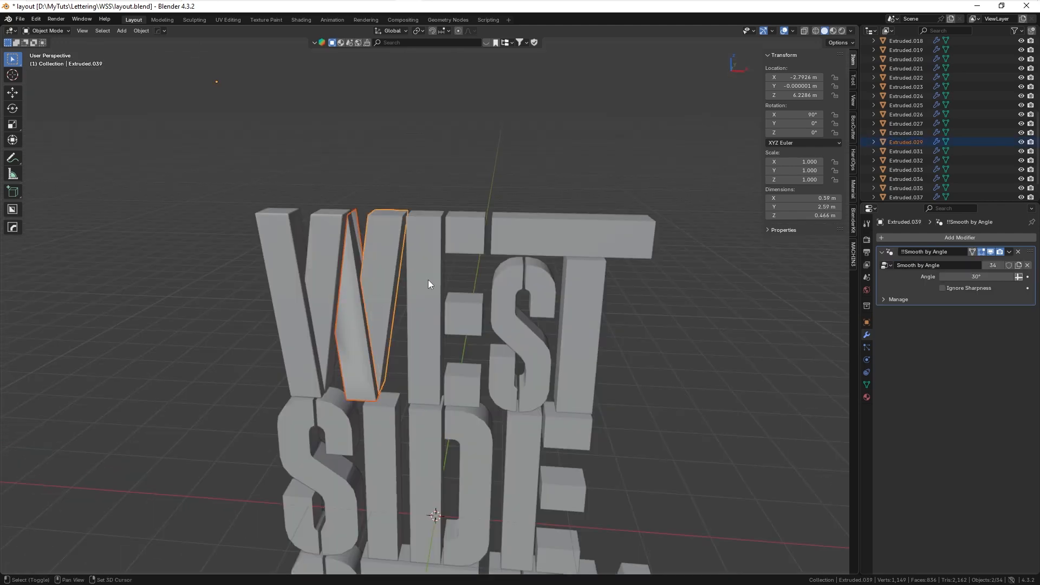
shift+click(431, 279)
shift+click(456, 249)
shift+click(467, 307)
shift+click(460, 382)
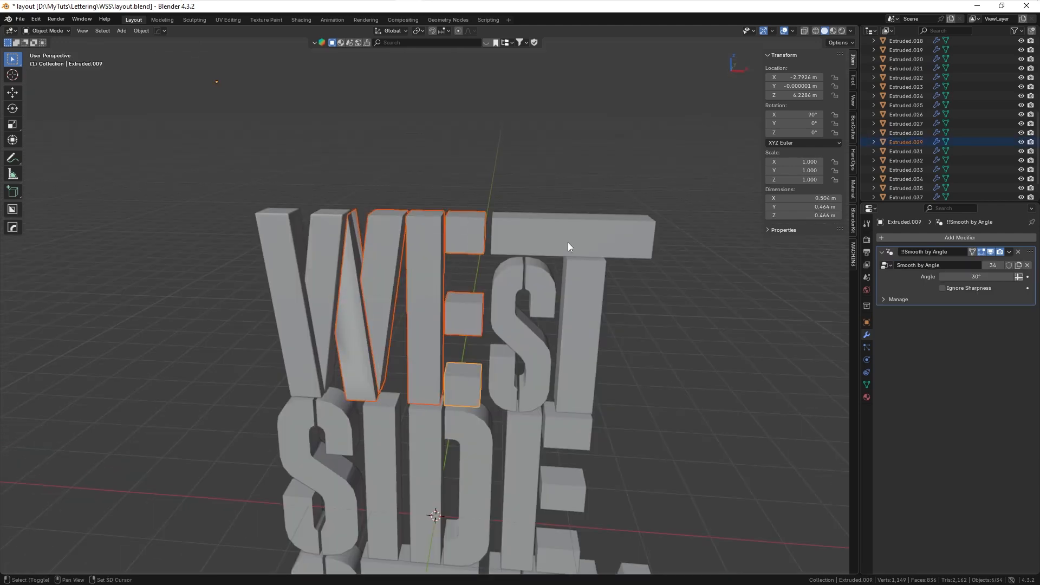
shift+click(567, 242)
shift+click(583, 294)
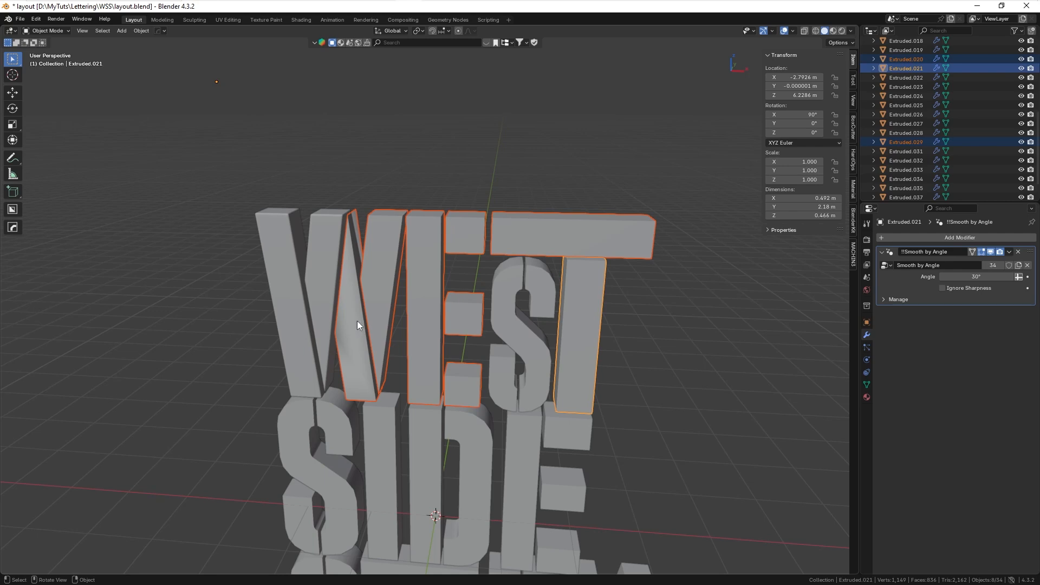
shift+click(324, 233)
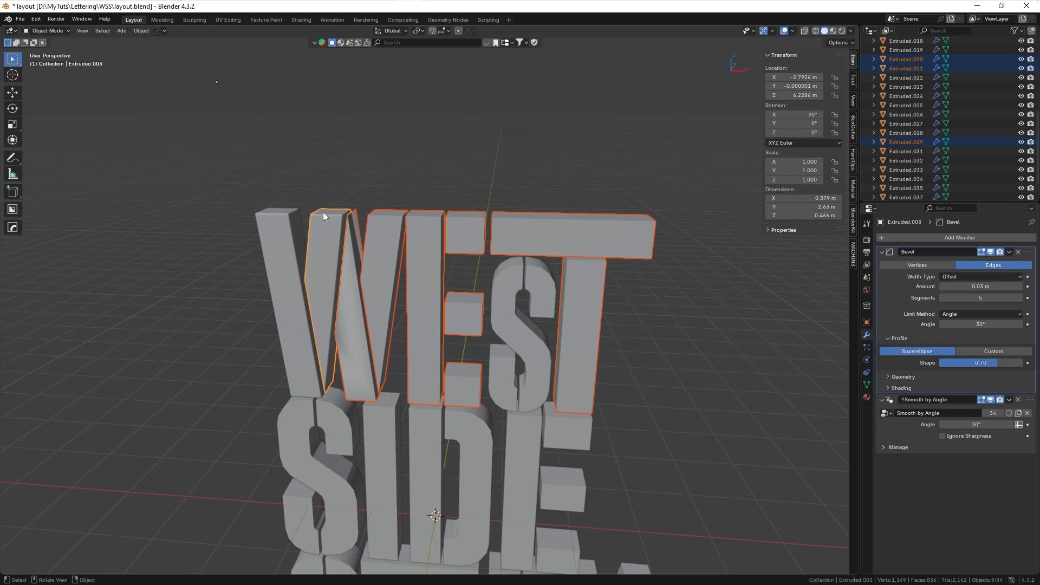
key(ctrl+l)
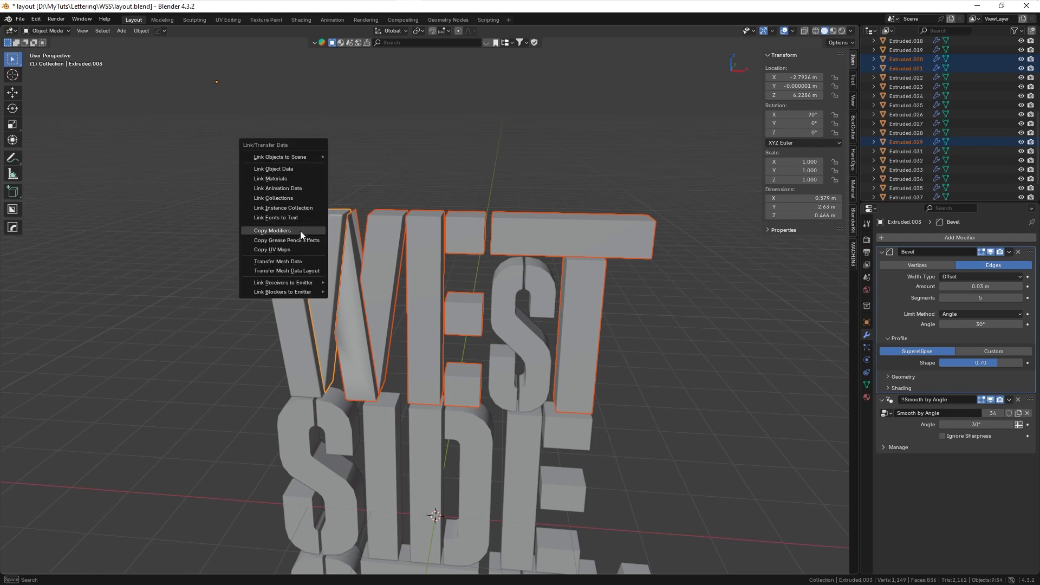
click(299, 229)
click(535, 154)
- Copy the leftmost W stroke's modifiers to the straight pieces of I, D and E in SIDE and T, R and Y in STORY
shift+middle_drag(356, 347, 363, 297)
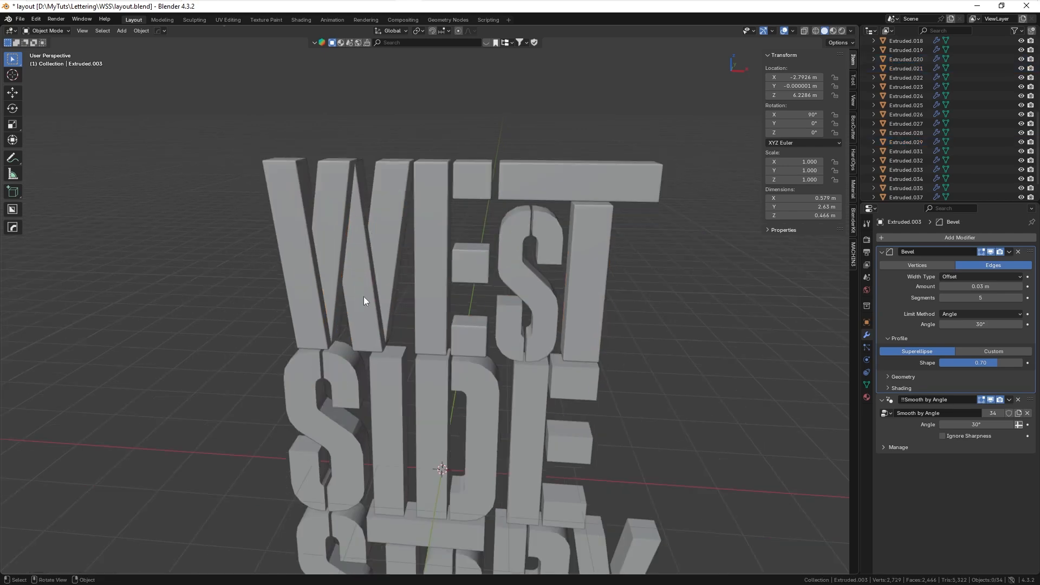
click(389, 398)
shift+click(434, 408)
shift+middle_drag(479, 398, 462, 327)
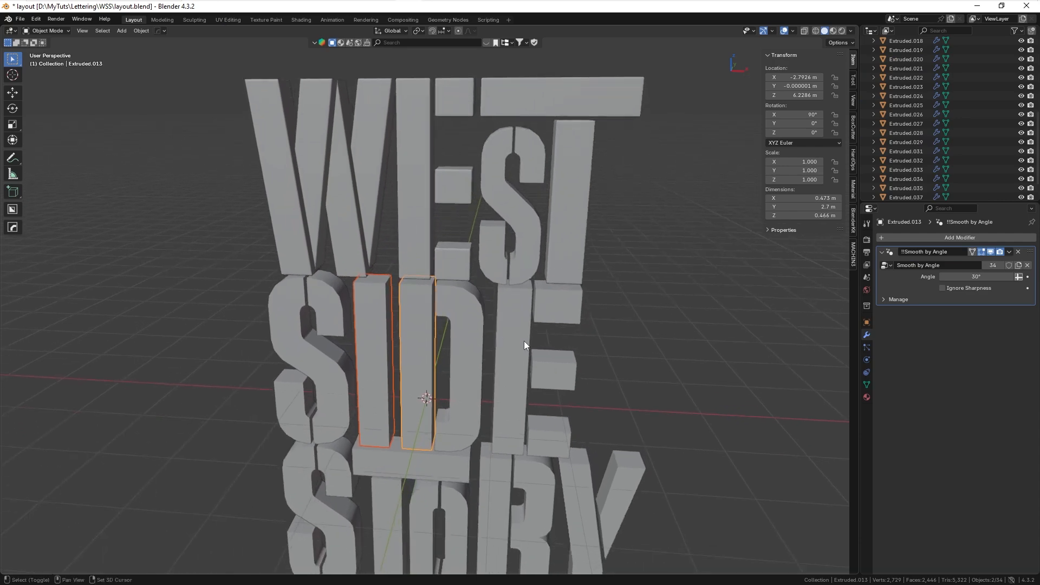
shift+click(523, 339)
shift+click(564, 310)
shift+click(552, 369)
shift+click(548, 432)
shift+middle_drag(521, 437, 516, 318)
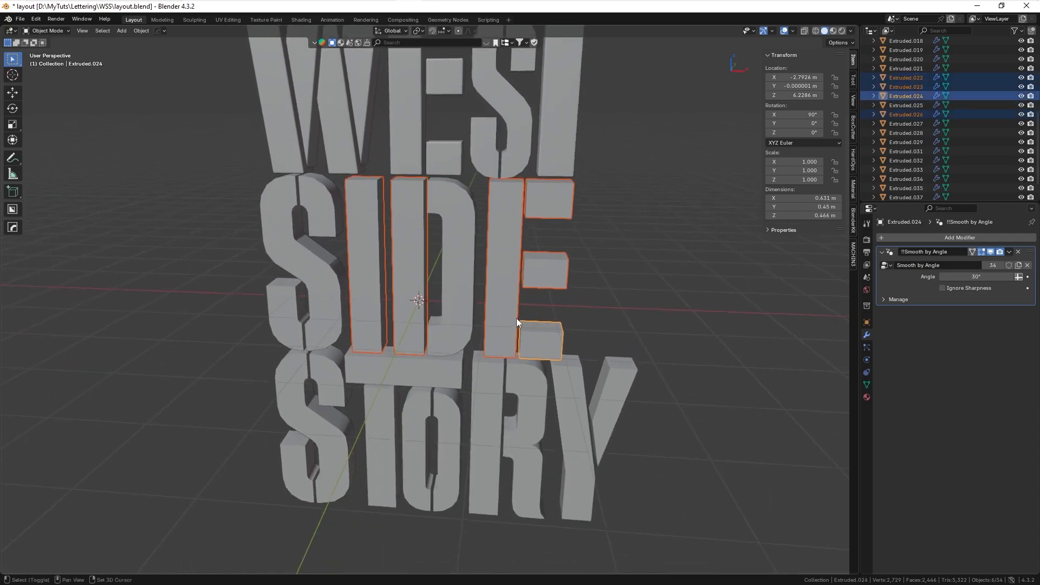
shift+click(617, 383)
shift+click(573, 411)
shift+click(489, 390)
shift+click(415, 365)
shift+click(382, 403)
shift+click(282, 145)
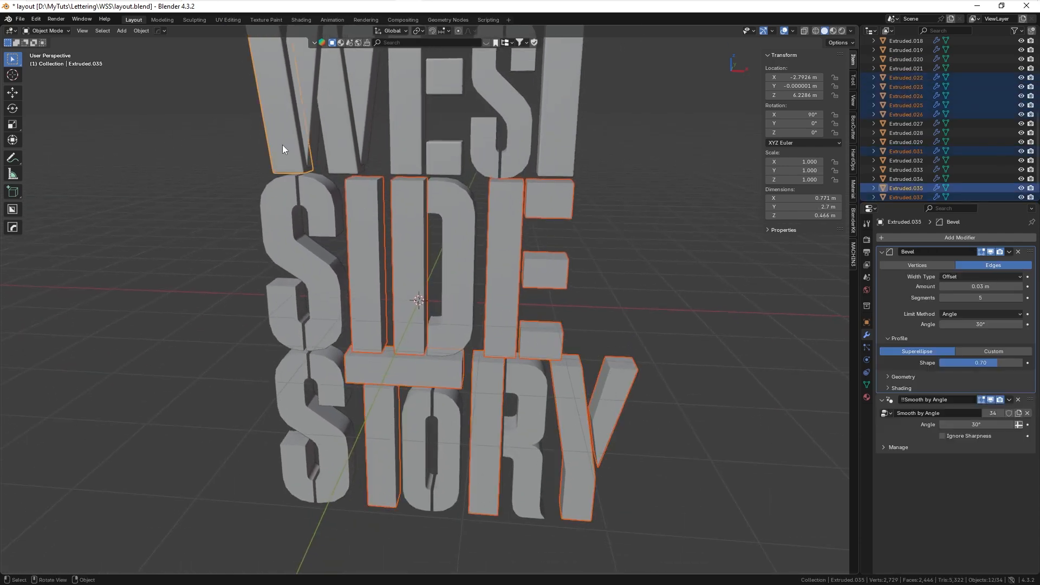
key(ctrl+l)
key(alt+a)
- Merge the near-duplicate vertices at the lower tip of the Y's right arm on both front and back, using Merge at Last
middle_drag(473, 199, 440, 232)
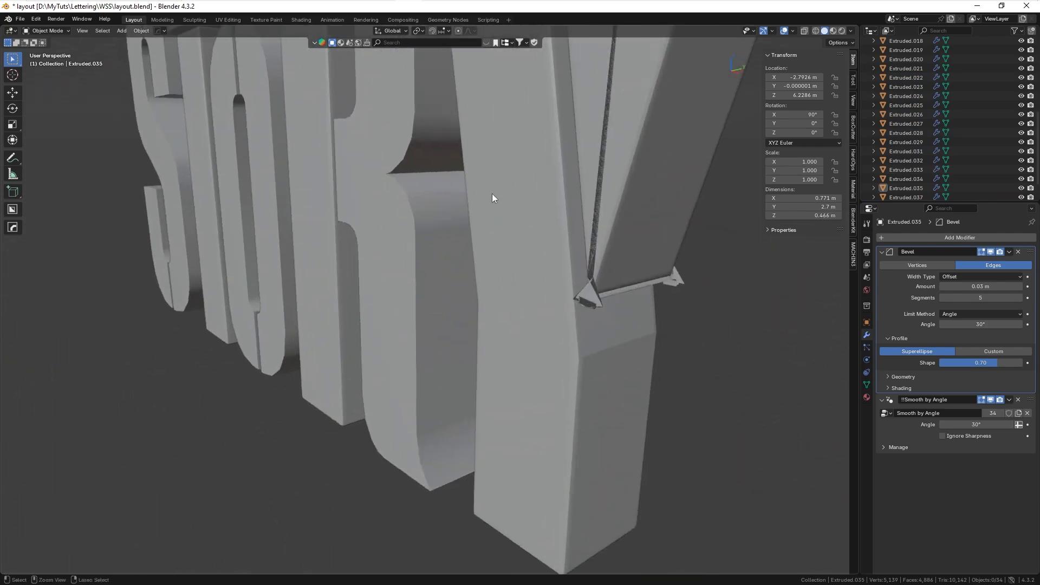
middle_drag(492, 195, 460, 228)
click(495, 216)
key(Tab)
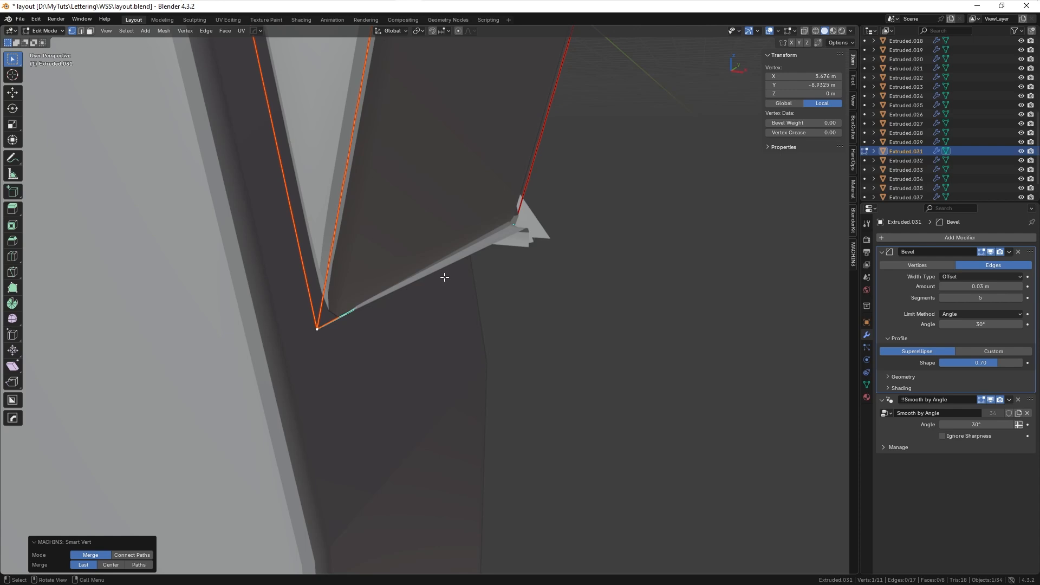
middle_drag(443, 276, 483, 274)
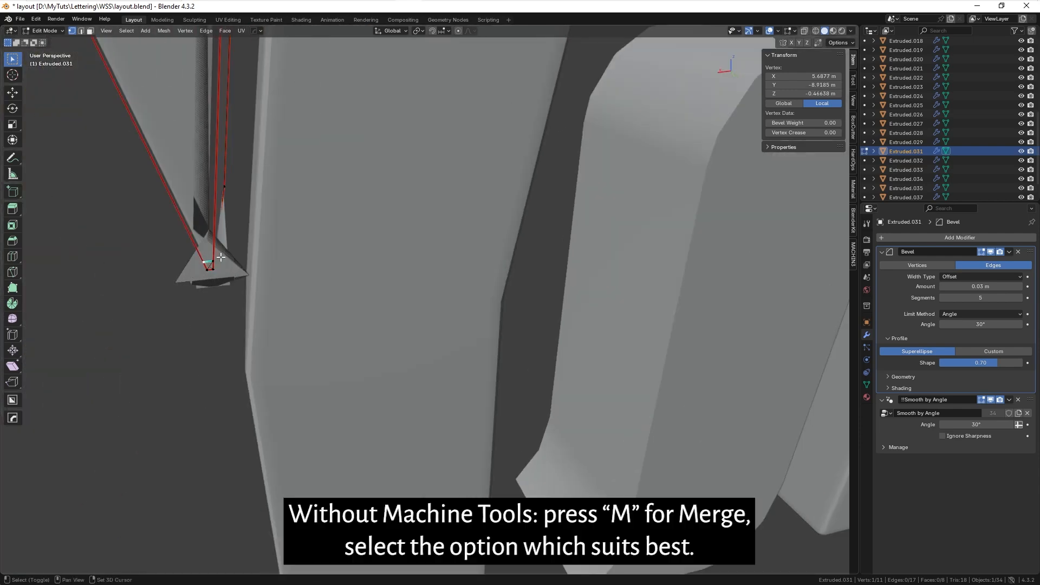
shift+click(209, 268)
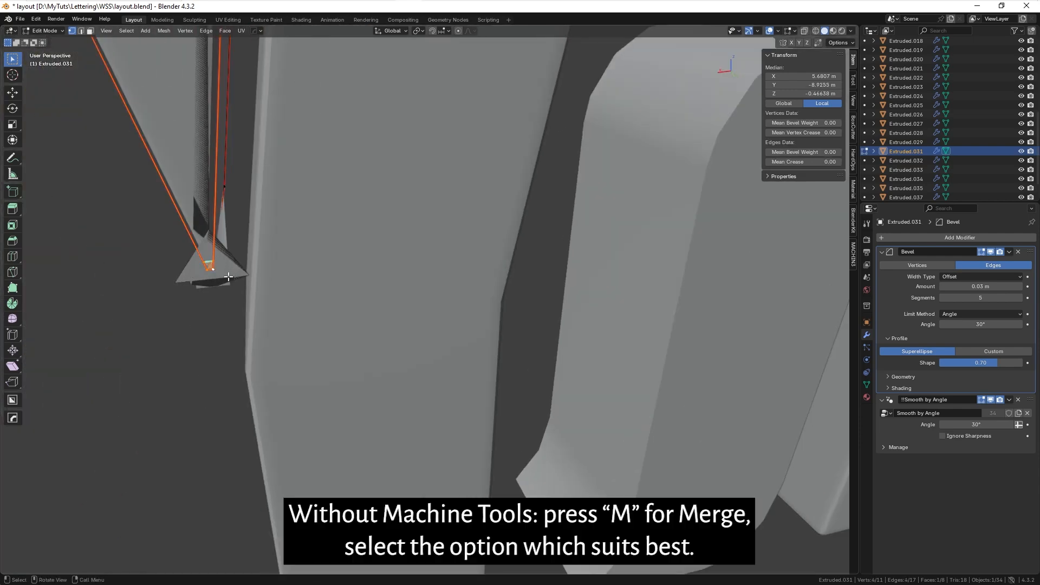
key(1)
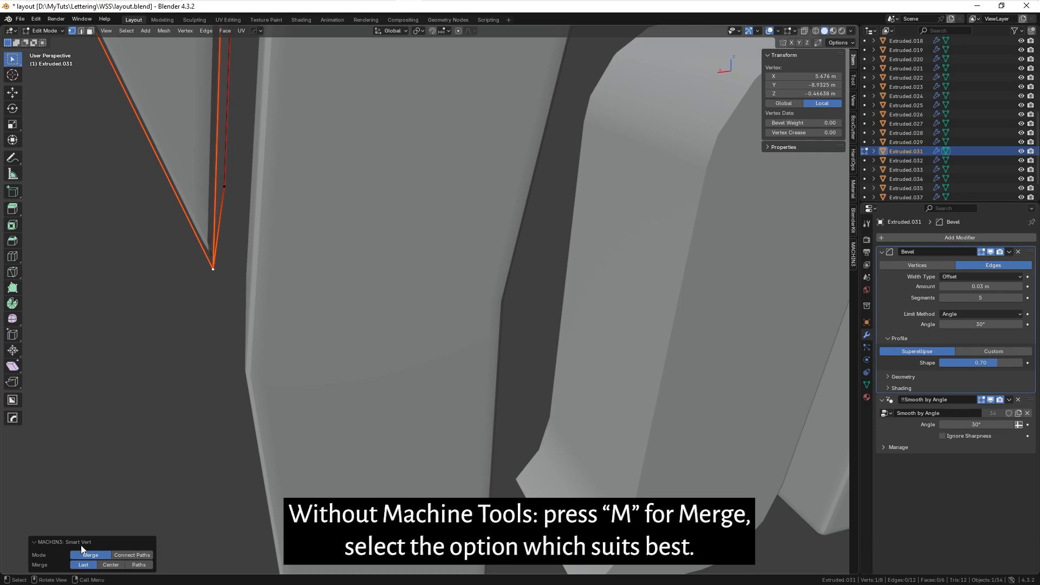
- Isolate the S, D and O curved pieces and both R pieces across the three words in local view
middle_drag(468, 156, 491, 320)
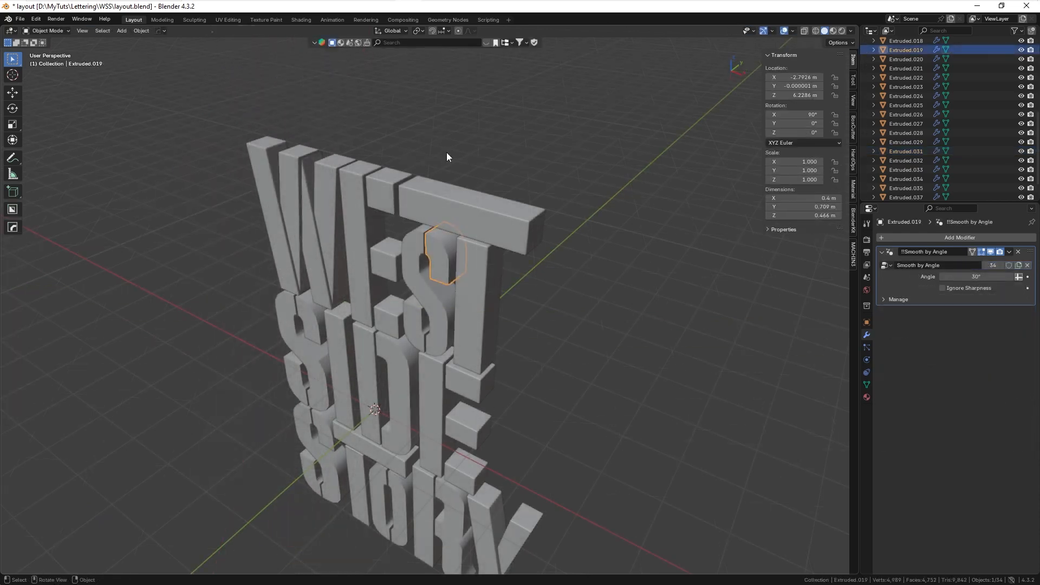
shift+click(409, 254)
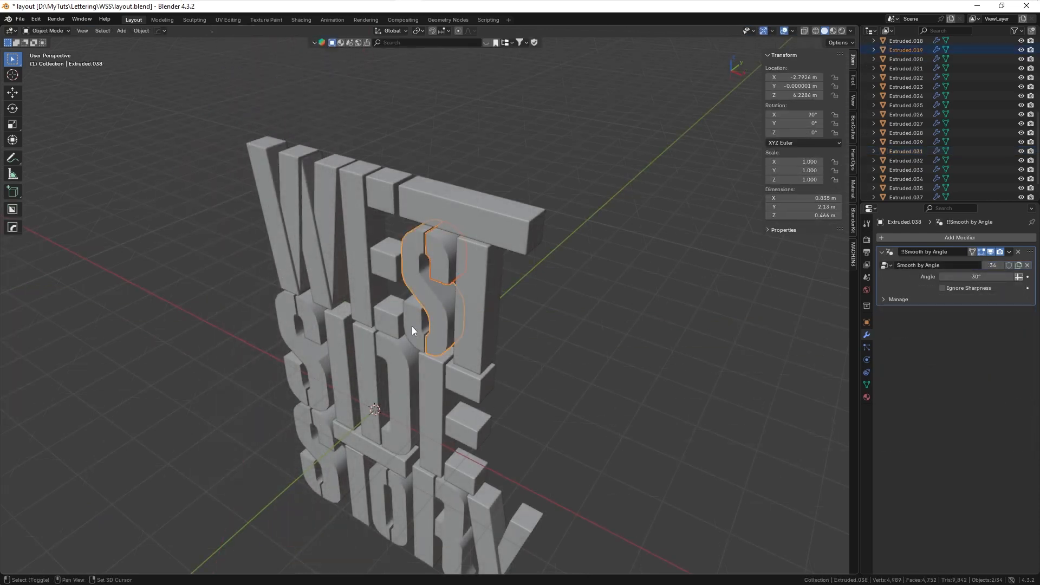
shift+click(412, 326)
shift+click(386, 343)
shift+click(314, 320)
shift+click(304, 387)
shift+middle_drag(310, 422, 327, 283)
shift+click(350, 362)
shift+click(397, 349)
shift+click(417, 358)
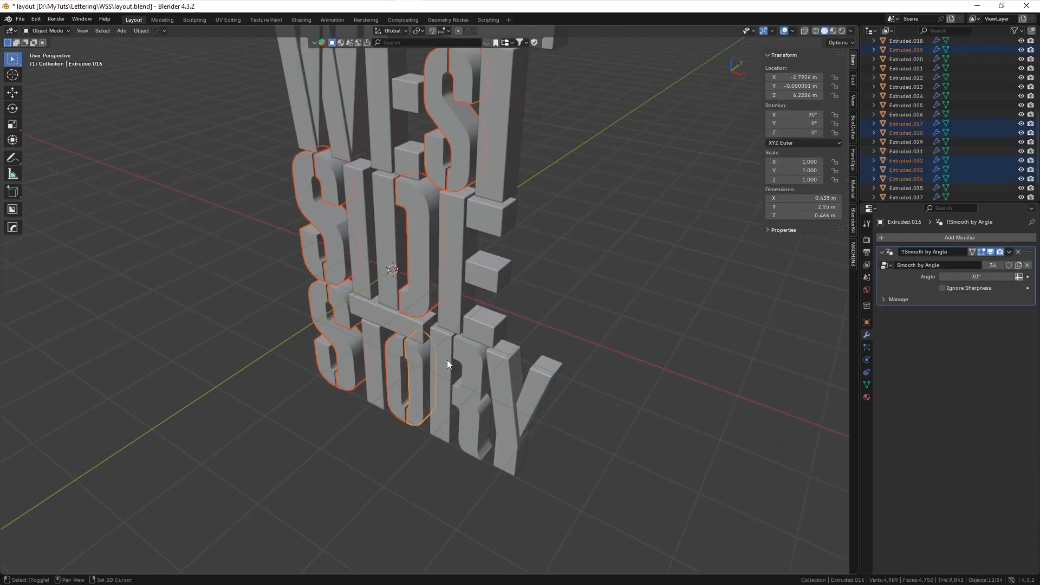
shift+click(447, 359)
shift+click(476, 373)
middle_drag(483, 282, 565, 310)
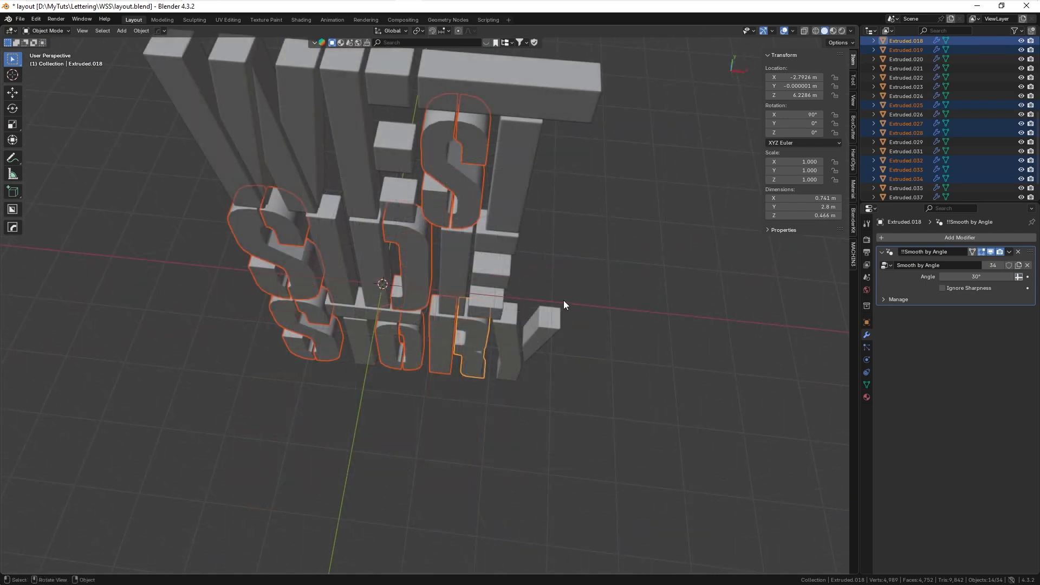
key(KP_Divide)
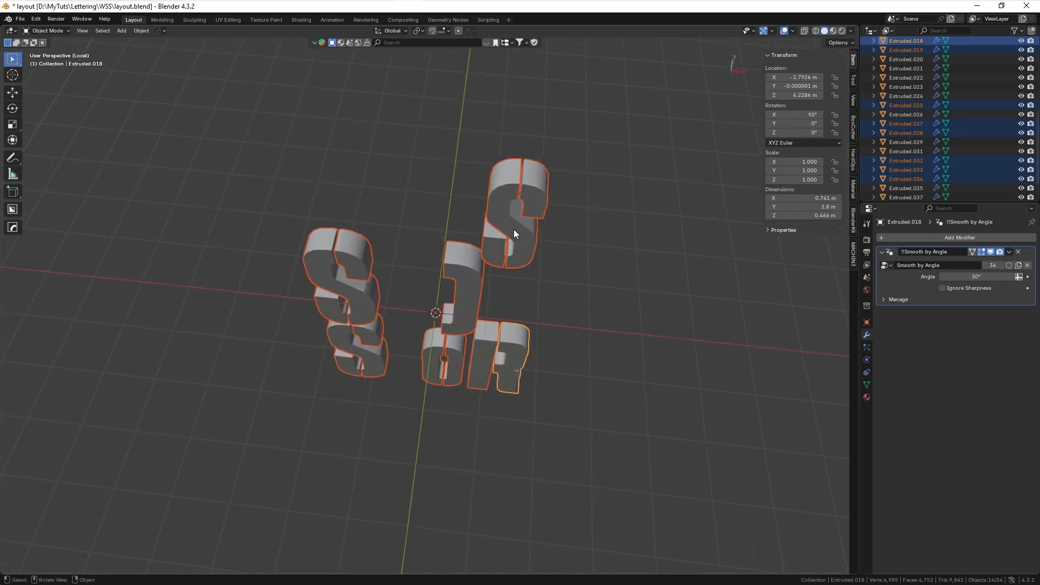
middle_drag(563, 300, 465, 317)
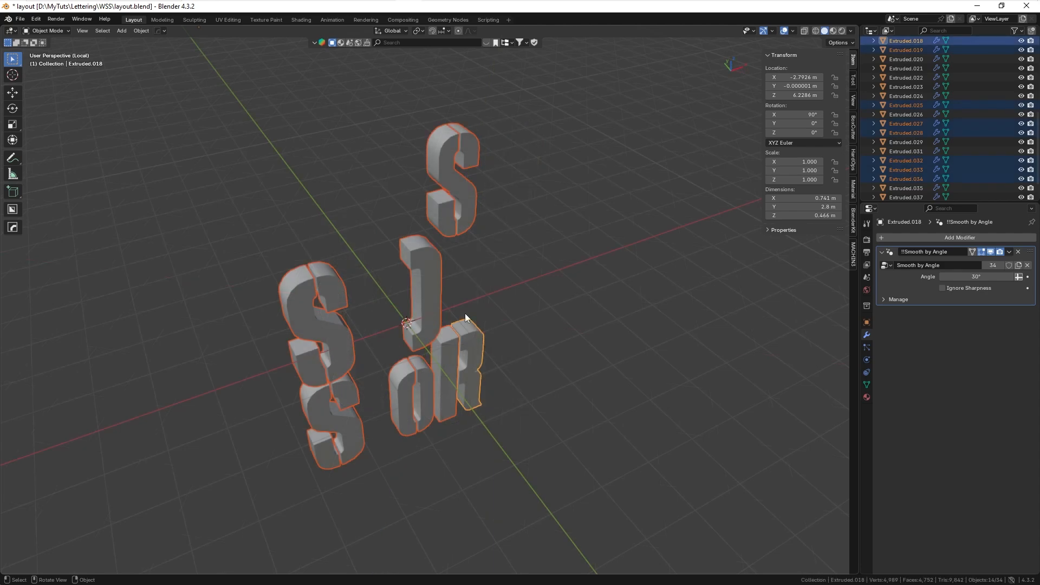
- Enter Edit Mode on the isolated pieces and select all faces coplanar with the front of the S in WEST
key(Tab)
key(alt+a)
click(462, 182)
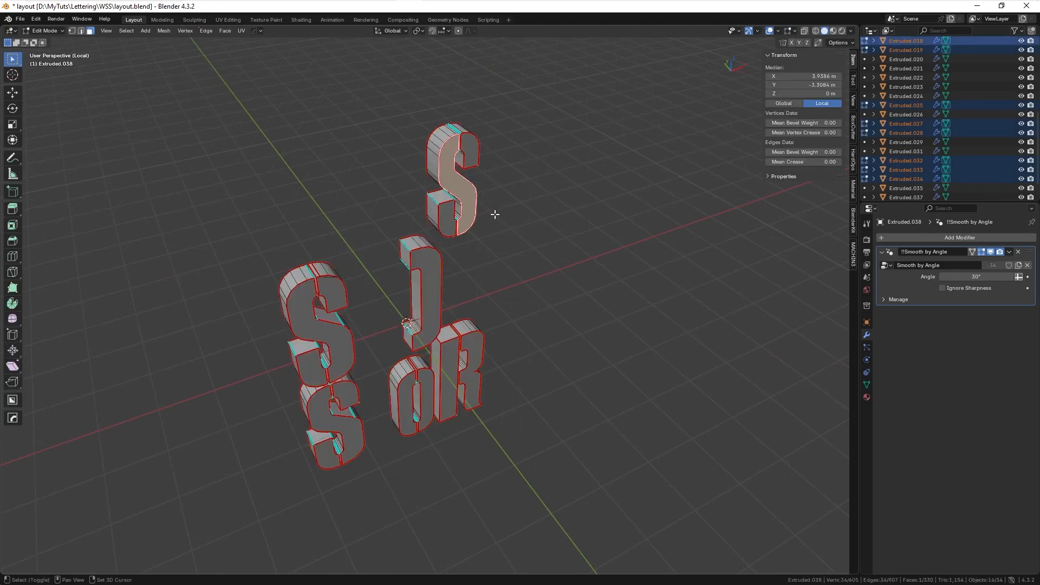
key(shift+g)
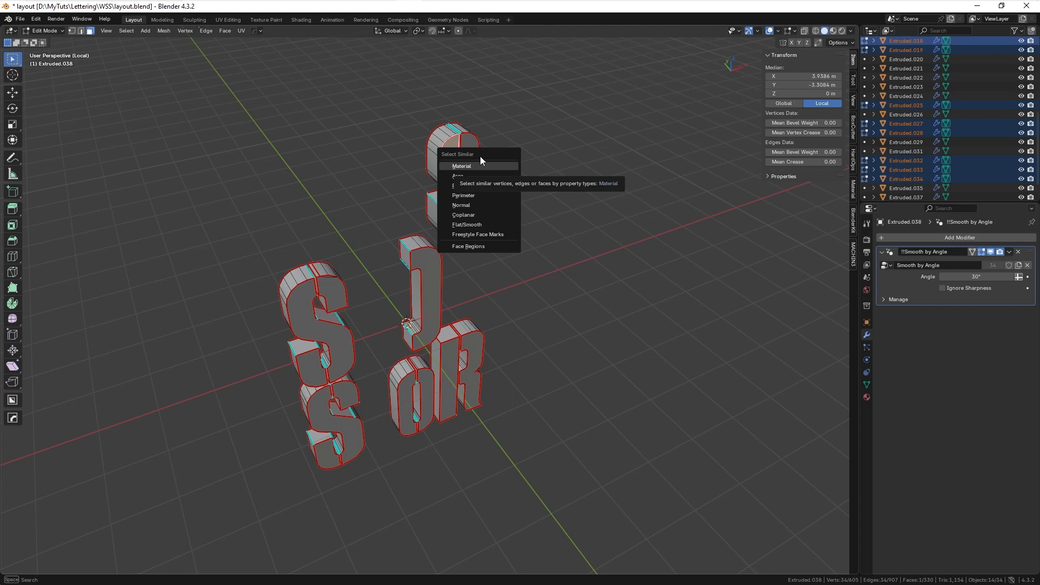
click(464, 217)
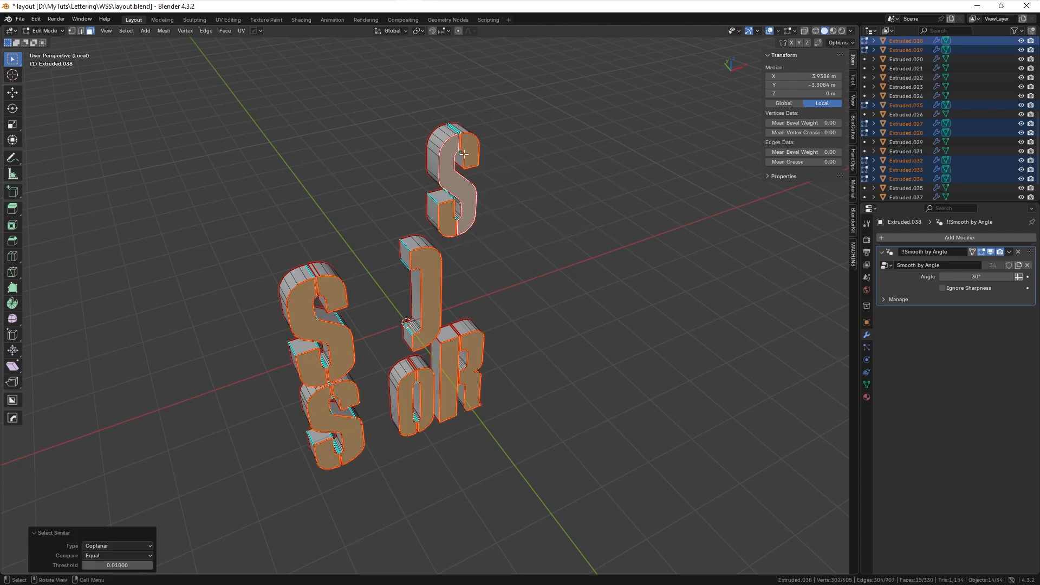
- Dissolve the stray edge near the top of the front face on the upper-right piece of SIDE's S
middle_drag(476, 182, 455, 232)
middle_drag(454, 233, 344, 285)
key(1)
click(446, 227)
click(344, 288)
key(2)
click(364, 296)
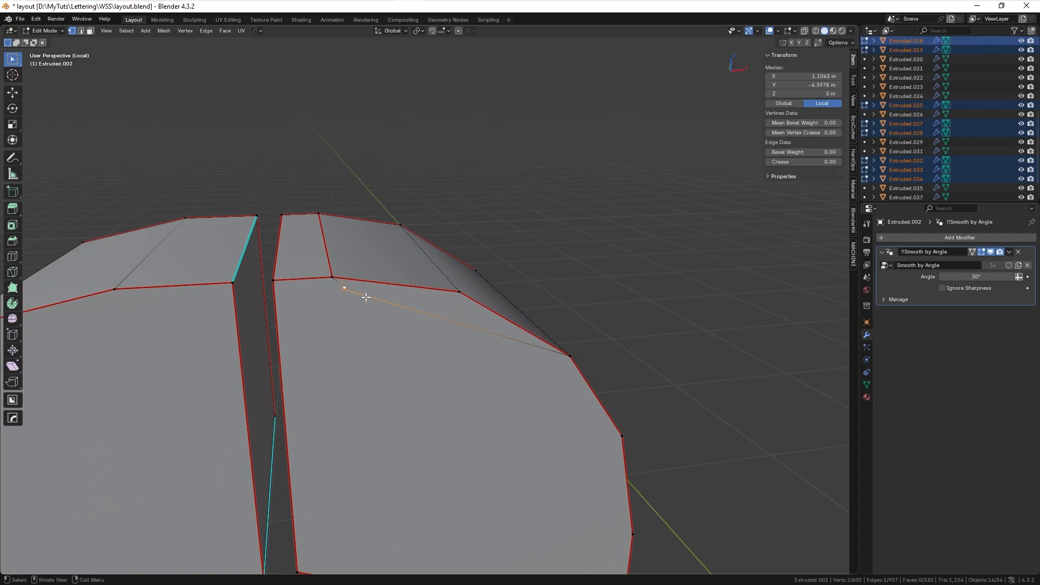
scroll(427, 310, down, 2)
key(ctrl+x)
- Merge the stray vertices and remove the unnecessary edges on the back of the upper-right piece of SIDE's S
scroll(401, 250, down, 8)
middle_drag(400, 248, 456, 190)
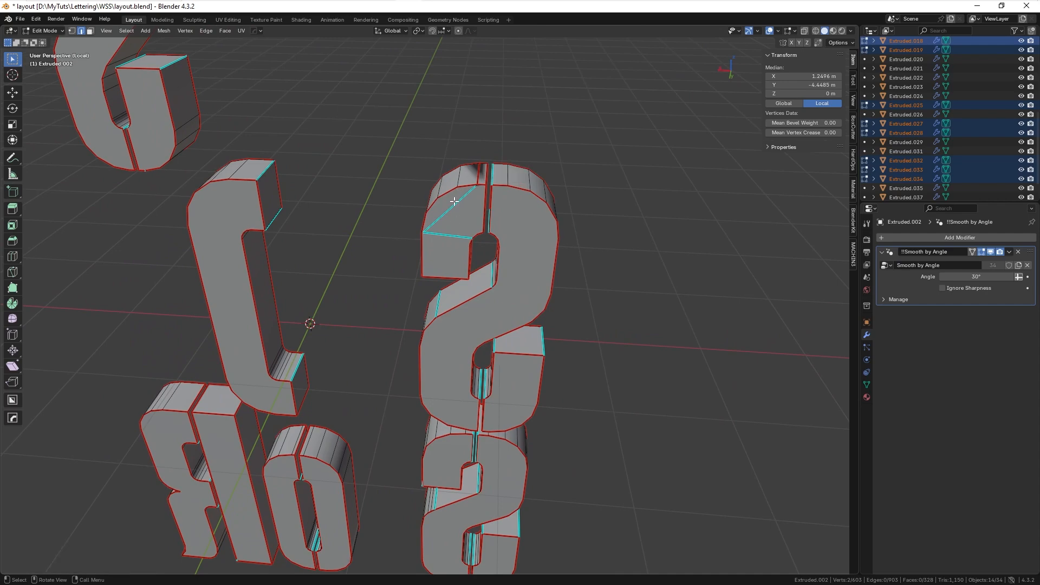
shift+click(453, 206)
shift+click(447, 236)
shift+click(414, 307)
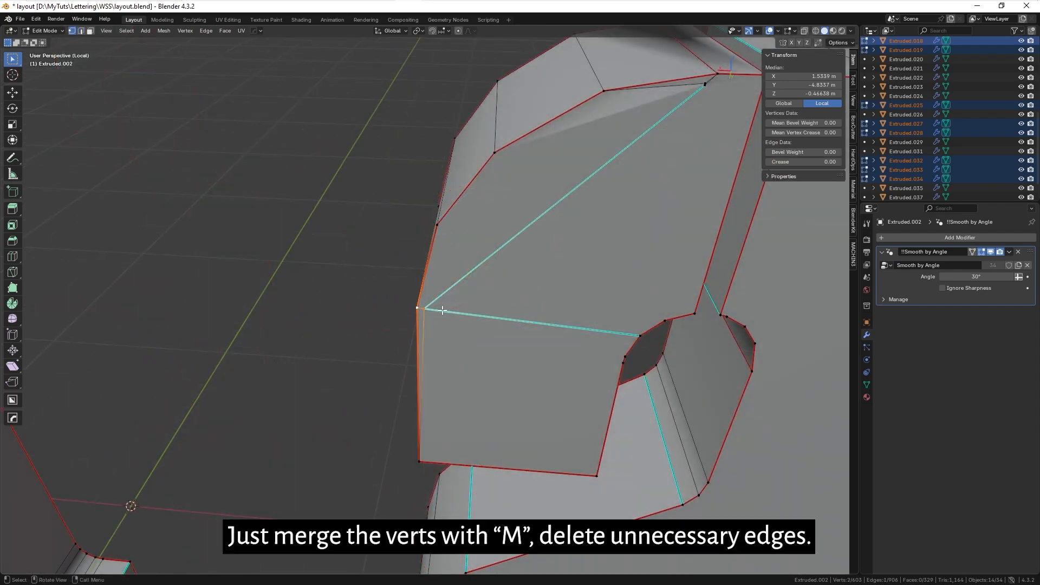
key(1)
scroll(436, 287, down, 5)
key(3)
click(468, 267)
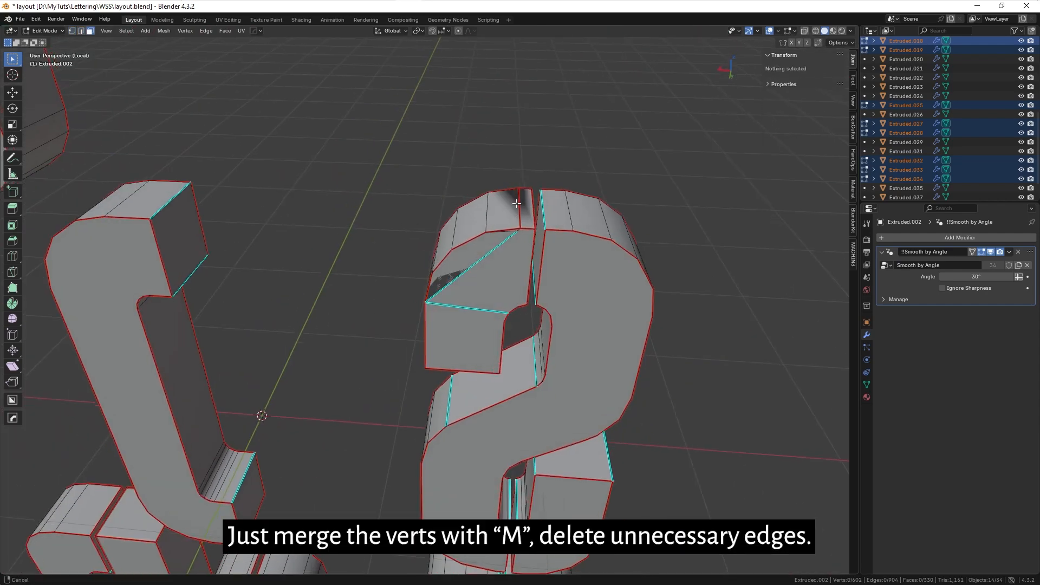
scroll(467, 267, up, 3)
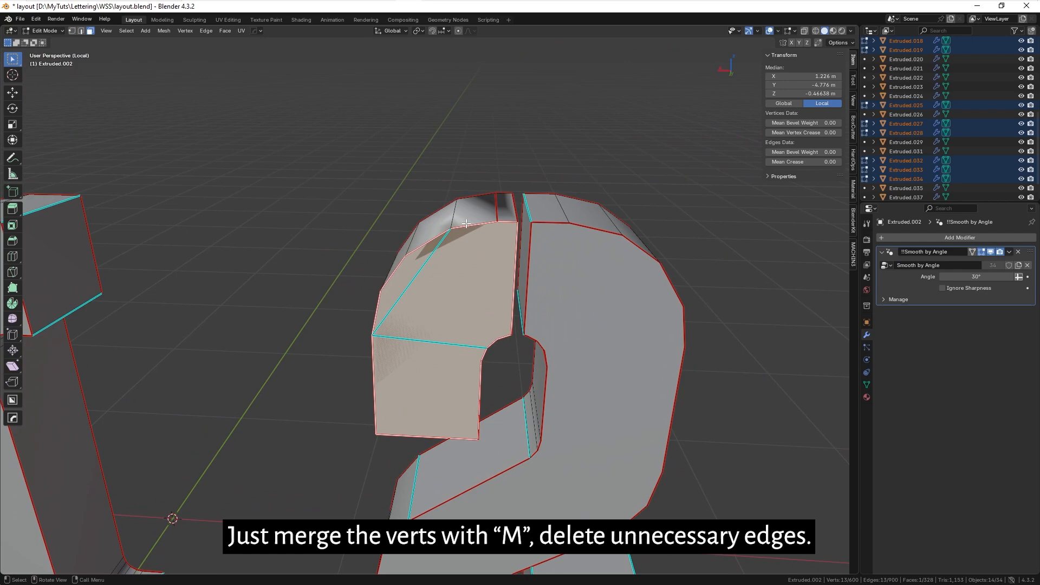
key(x)
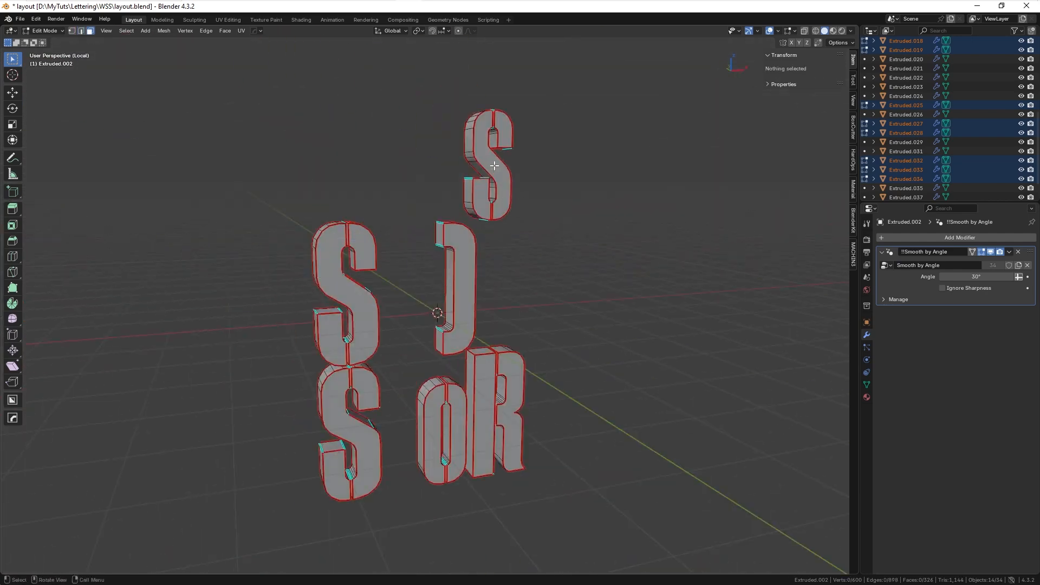
- Select all faces coplanar with the front of WEST's S and inset them by about 0.108 m
click(491, 166)
middle_drag(491, 165, 507, 209)
key(shift+g)
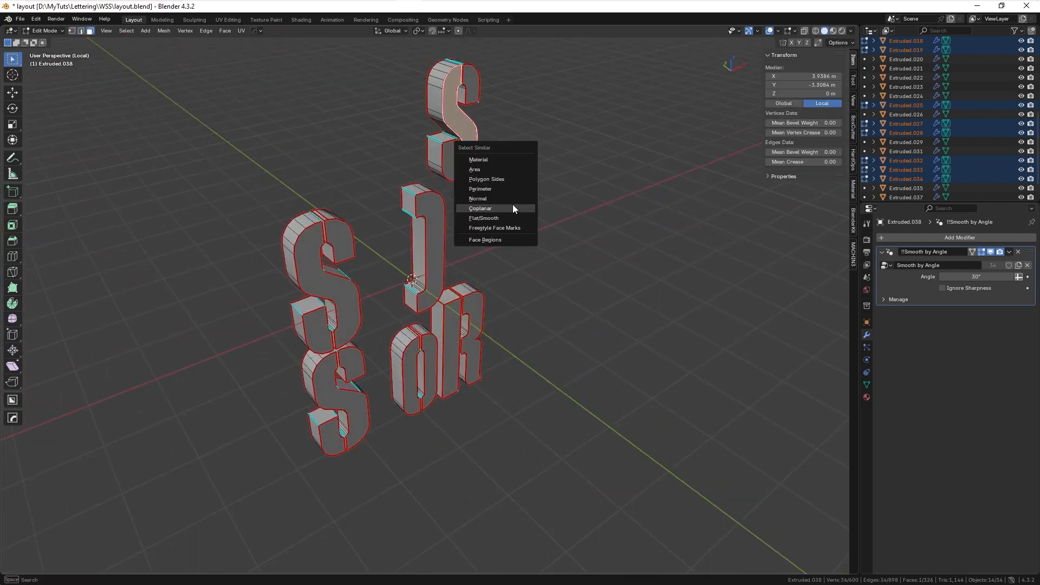
click(513, 210)
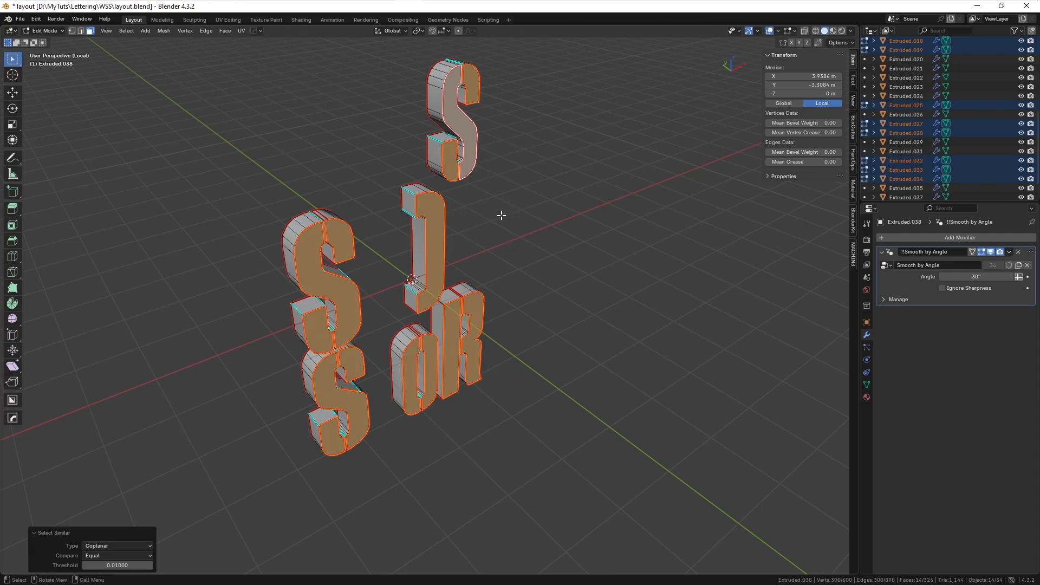
middle_drag(513, 210, 421, 261)
scroll(421, 261, up, 8)
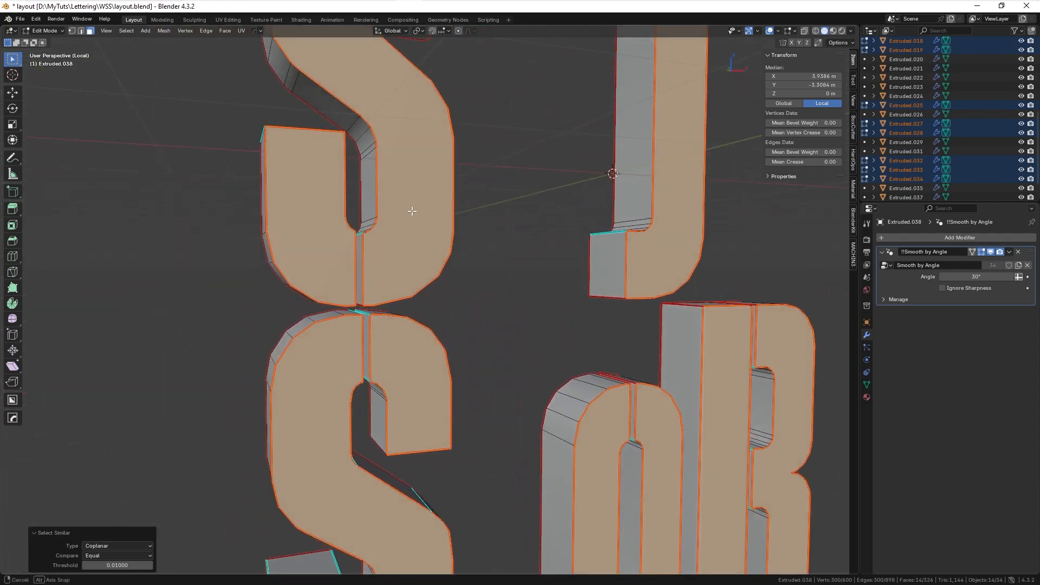
key(i)
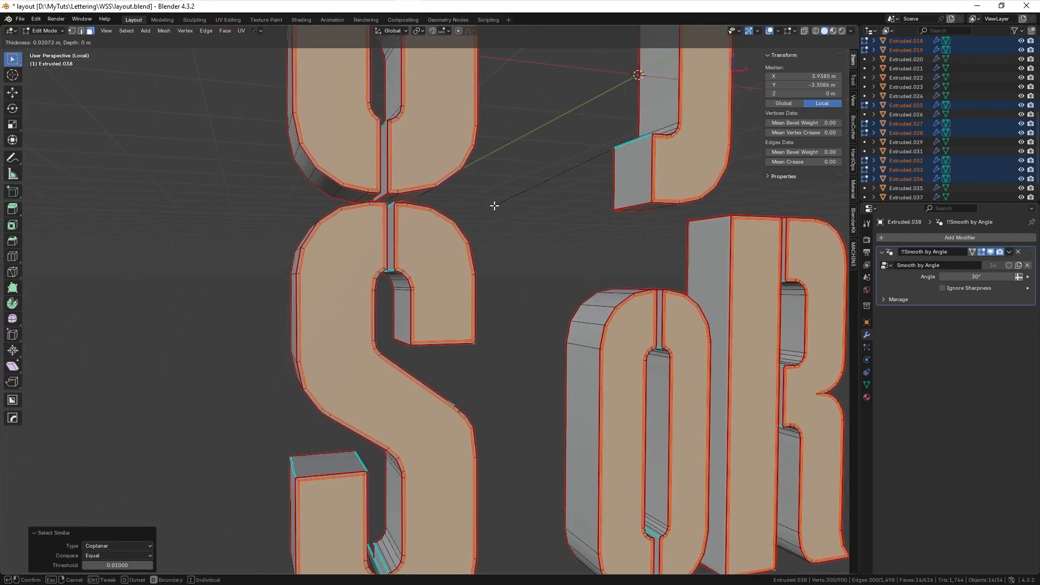
click(504, 196)
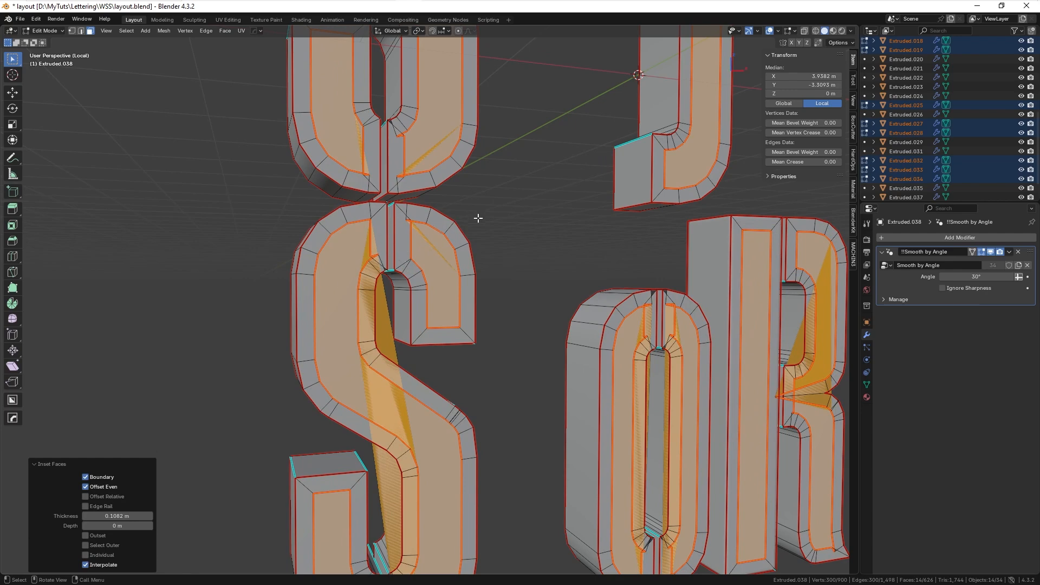
- Undo the oversized inset and inset the letters' coplanar front faces again with a thickness of 0.015 m
key(ctrl+z)
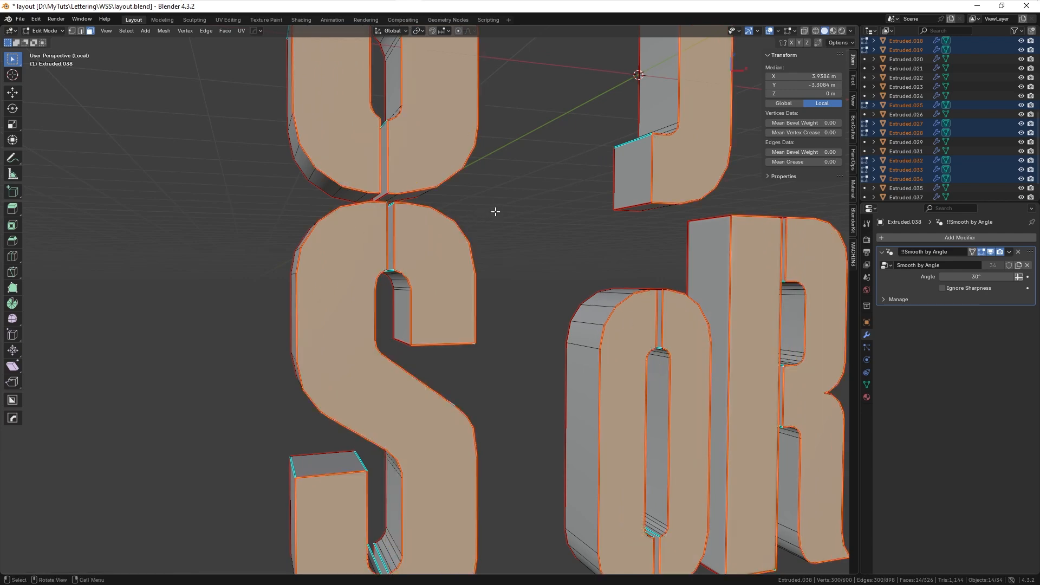
key(i)
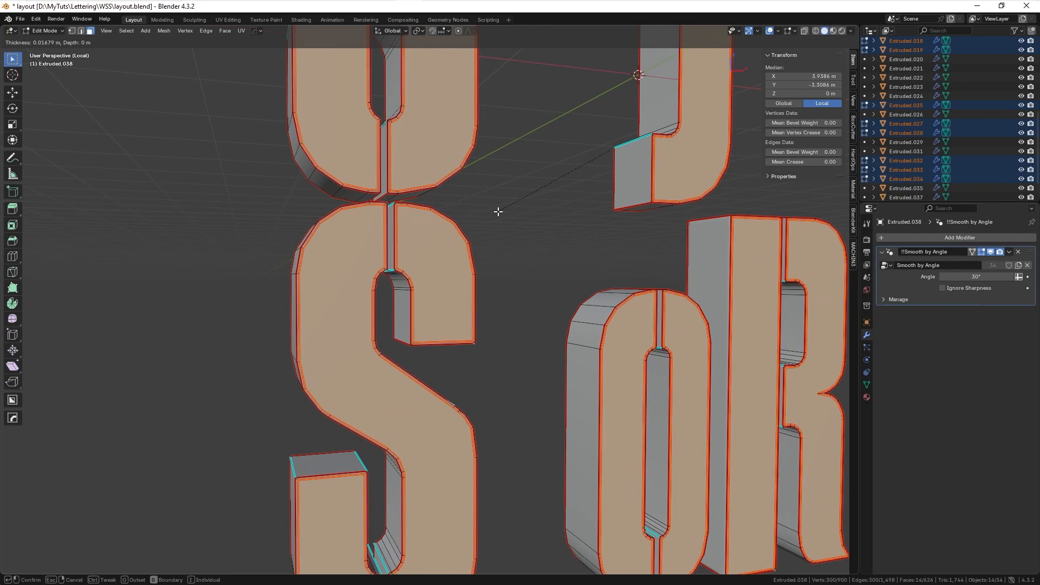
click(499, 208)
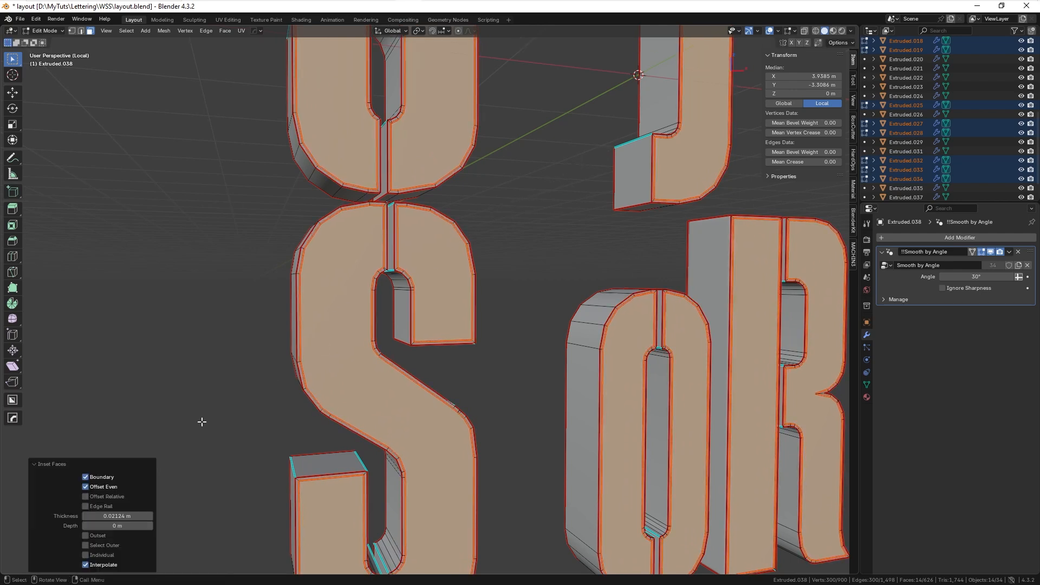
click(138, 510)
key(shift+Left)
key(shift+Left)
key(shift+Left)
key(shift+Left)
key(shift+Left)
key(shift+Left)
text(15)
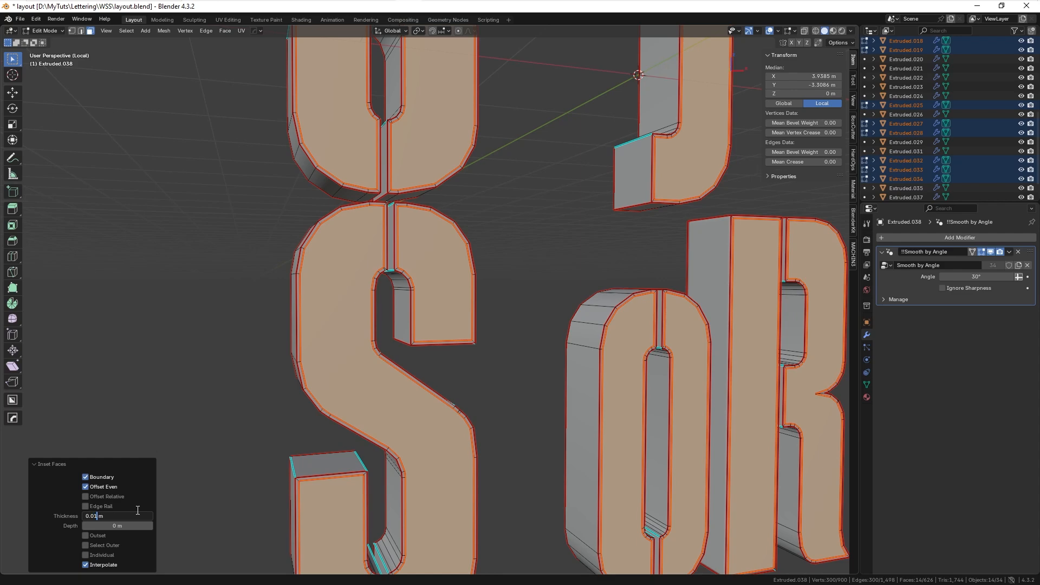
key(Tab)
key(Return)
- Clear the seams from the edges of the selected inset front faces on all isolated letter pieces
middle_drag(444, 309, 366, 237)
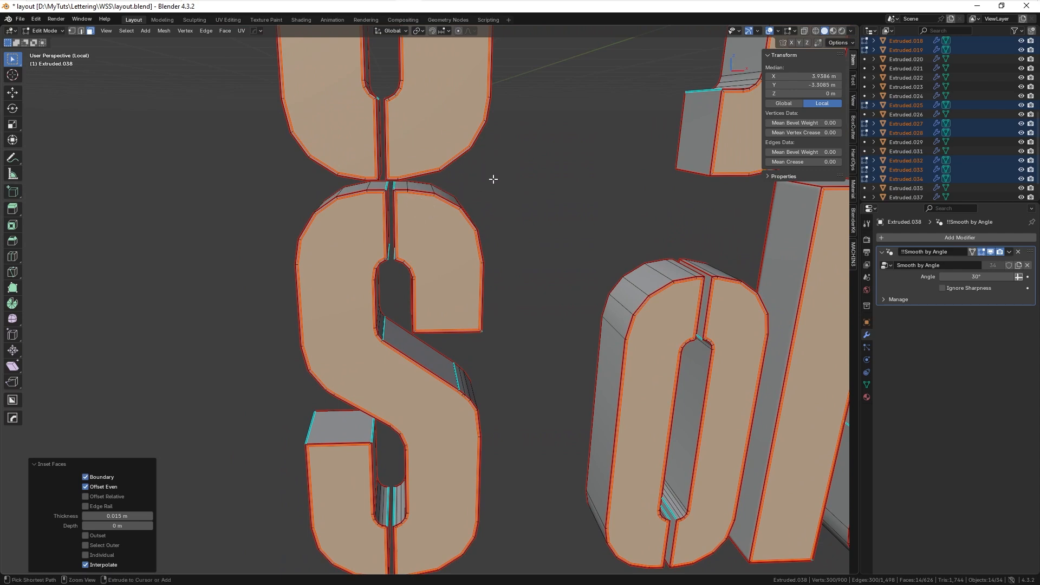
key(ctrl+e)
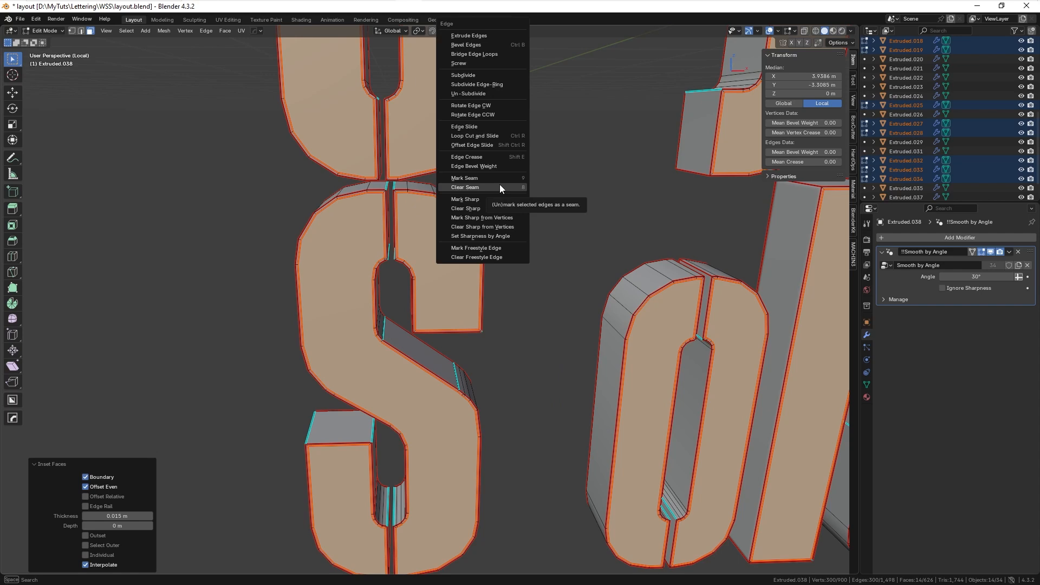
click(466, 187)
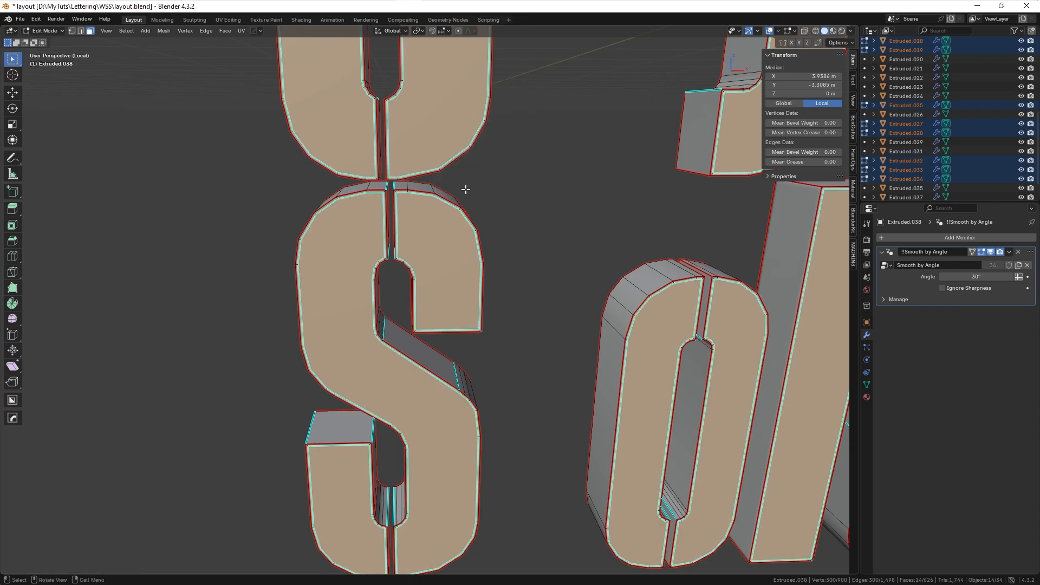
- Select all faces coplanar with the back of the large piece of SIDE's S and inset them by 0.014 m
middle_drag(427, 190, 518, 257)
click(417, 161)
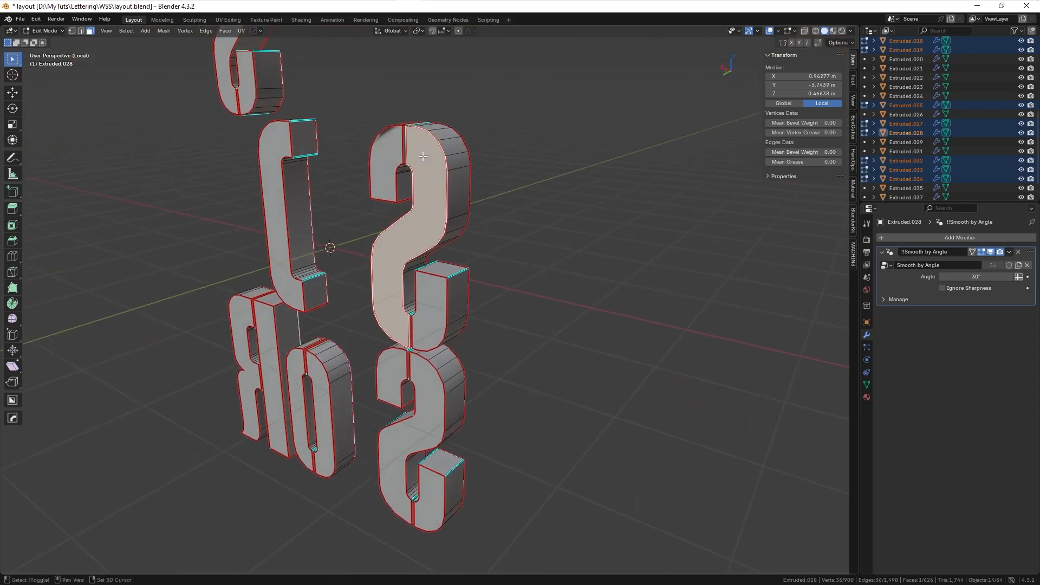
middle_drag(416, 161, 449, 161)
key(shift+g)
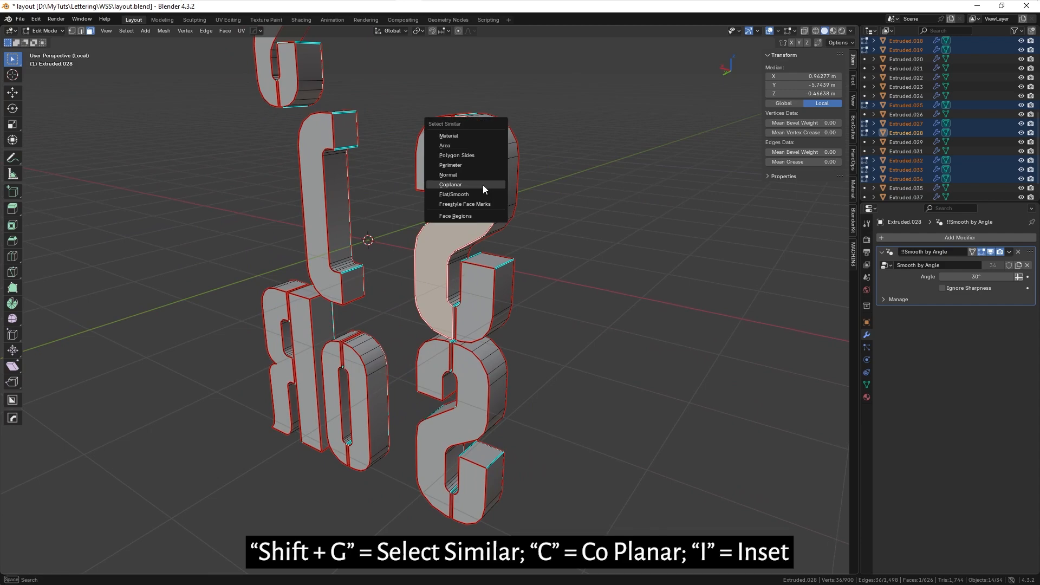
key(c)
key(i)
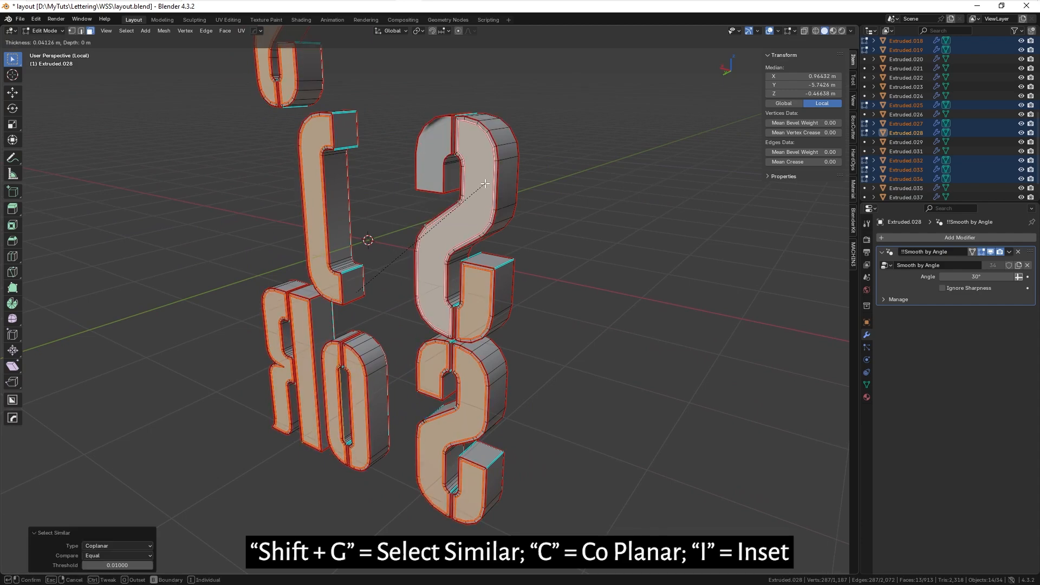
click(484, 183)
double_click(118, 516)
text(0.0014)
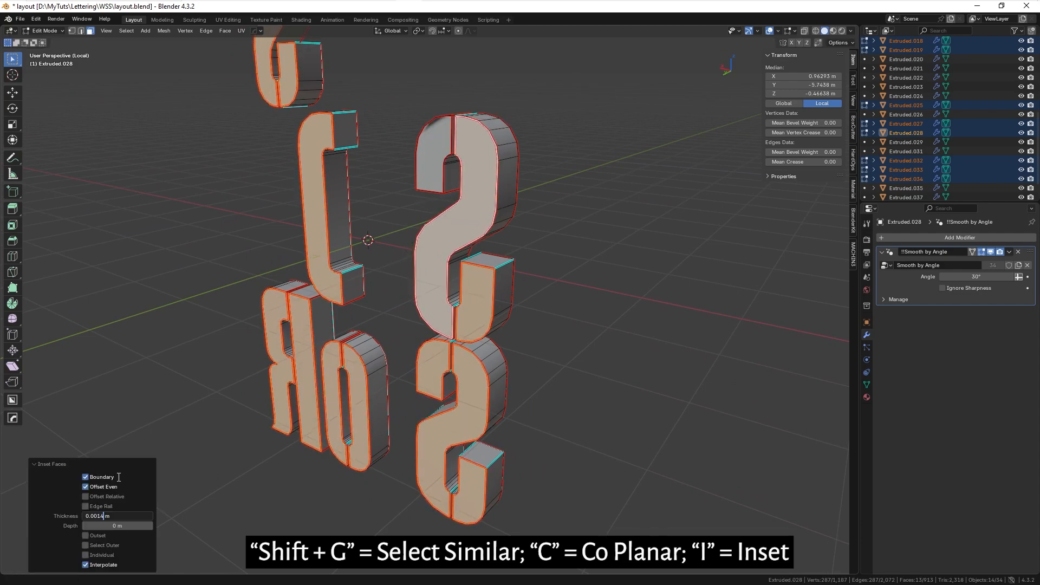
key(Return)
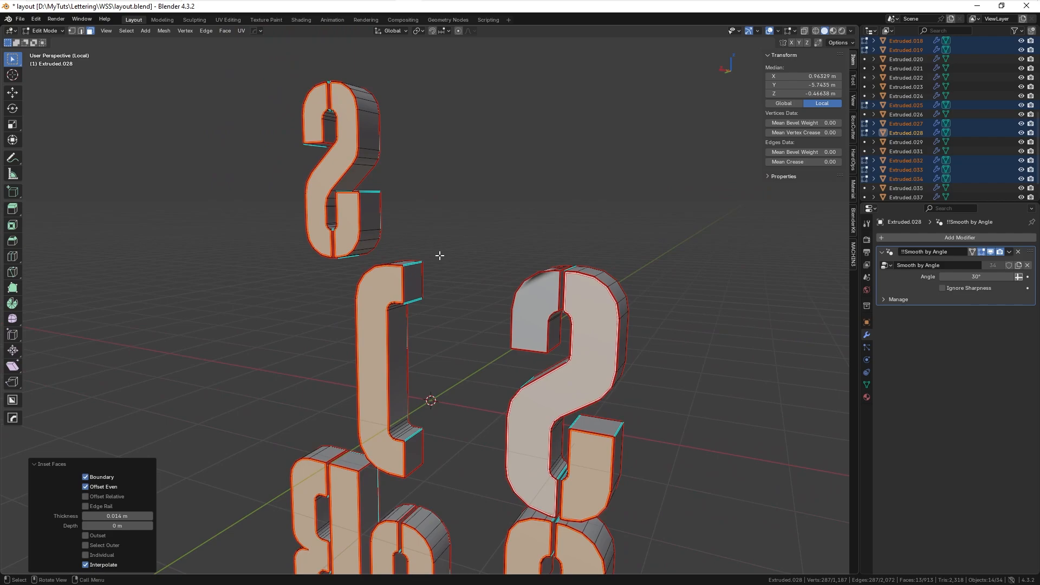
- Examine the back edges of SIDE's S around the upper piece left out of the coplanar selection
shift+middle_drag(439, 255, 330, 243)
scroll(339, 151, down, 2)
scroll(384, 195, up, 4)
scroll(362, 315, up, 3)
key(2)
click(359, 315)
key(shift+2)
click(361, 292)
scroll(331, 243, down, 5)
middle_drag(330, 243, 322, 214)
- Flatten the back faces of the large piece and the small upper piece of SIDE's S by scaling them to 0 along Y
key(3)
click(307, 195)
shift+click(365, 157)
middle_drag(365, 146, 446, 157)
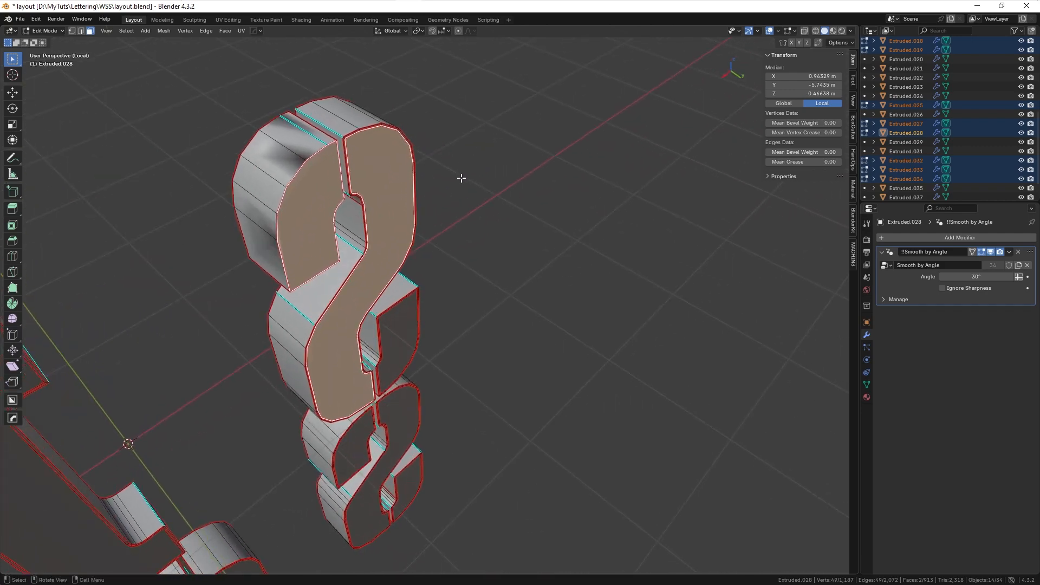
text(sy)
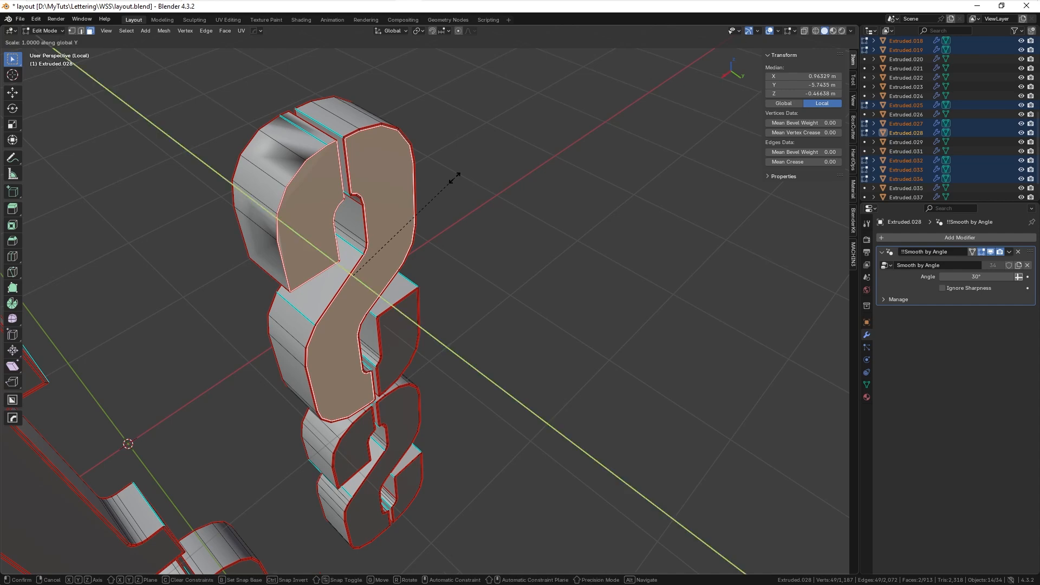
text(0)
key(Return)
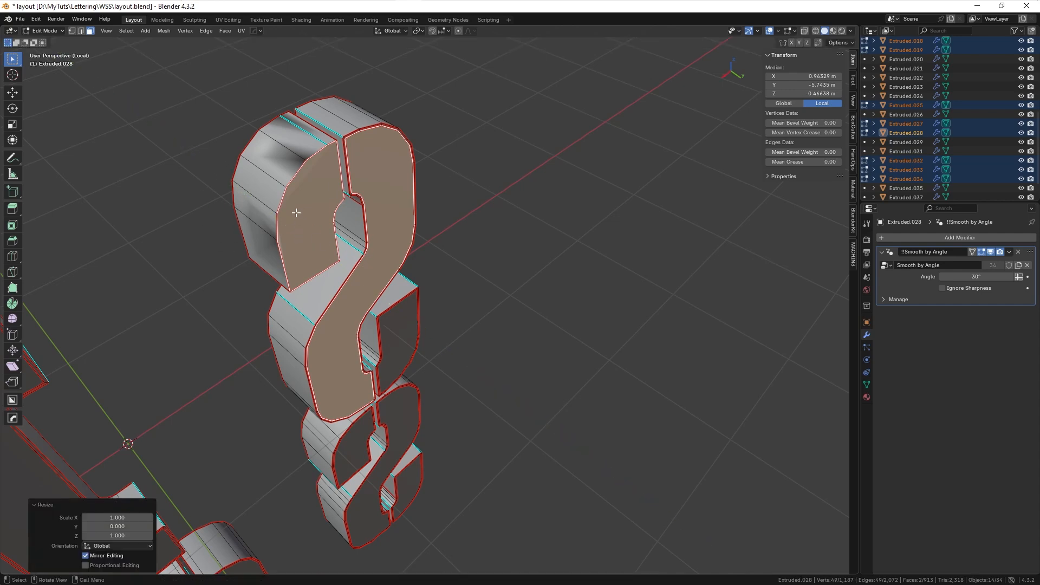
- Reselect the back of SIDE's large S piece alone and select every face coplanar with it
shift+click(372, 177)
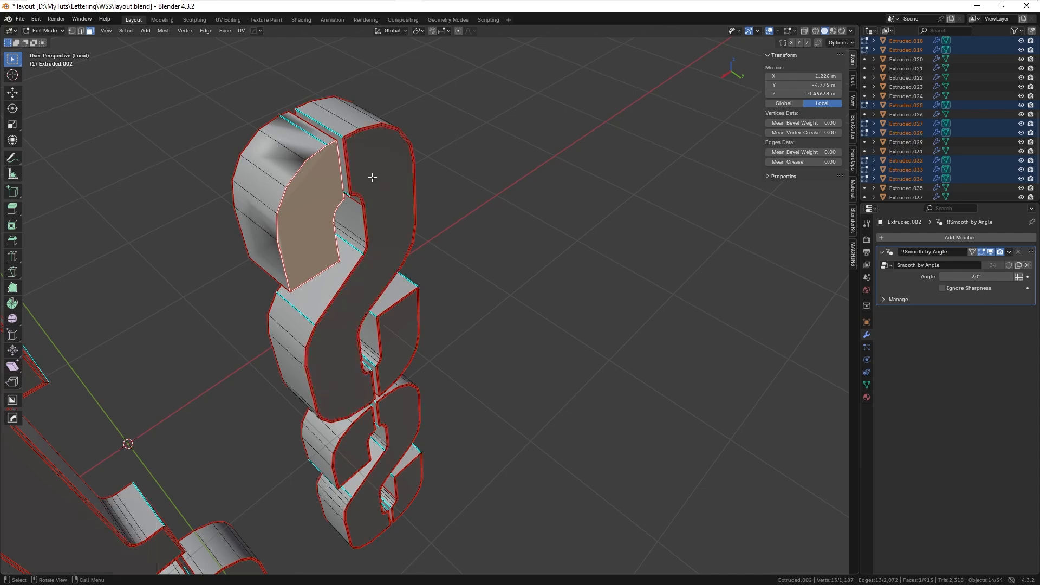
click(376, 177)
key(shift+g)
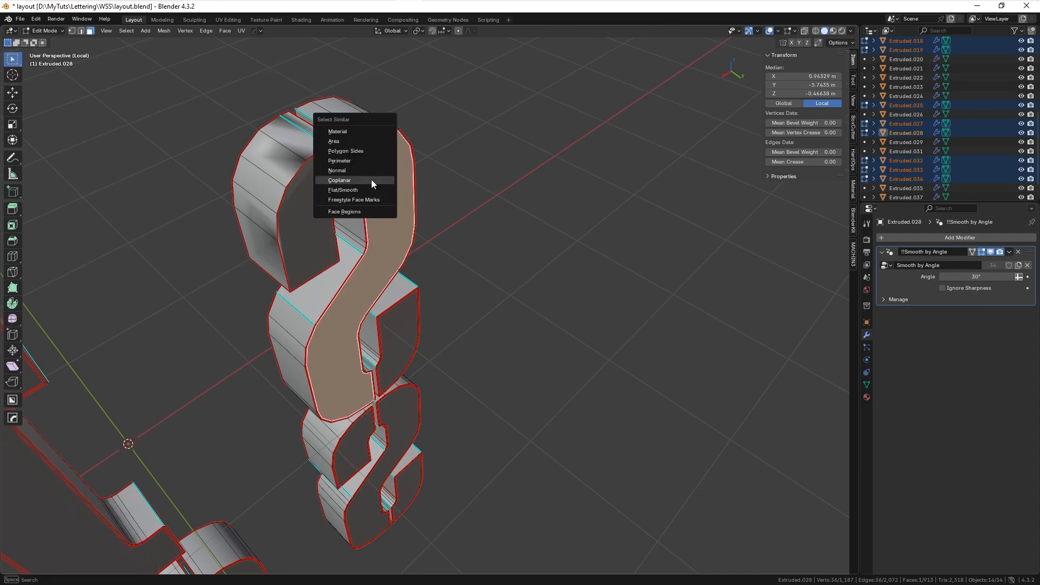
click(372, 180)
- Delete the back face of the small upper piece of SIDE's S and fill the open boundary loop with a new face
middle_drag(343, 159, 325, 207)
click(295, 137)
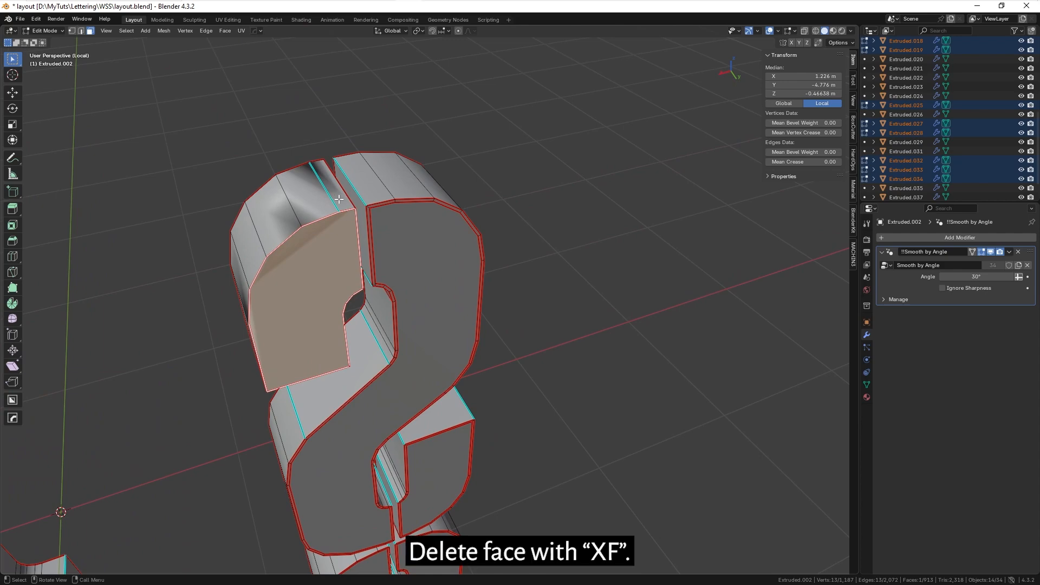
key(x)
key(f)
middle_drag(338, 200, 436, 277)
key(2)
alt+click(380, 306)
key(g)
right_click(323, 310)
key(f)
- Check the rebuilt back face of SIDE's S with another coplanar selection from the large piece, and inspect that face individually
middle_drag(324, 309, 413, 155)
key(3)
click(428, 217)
shift+click(355, 224)
click(428, 217)
key(shift+g)
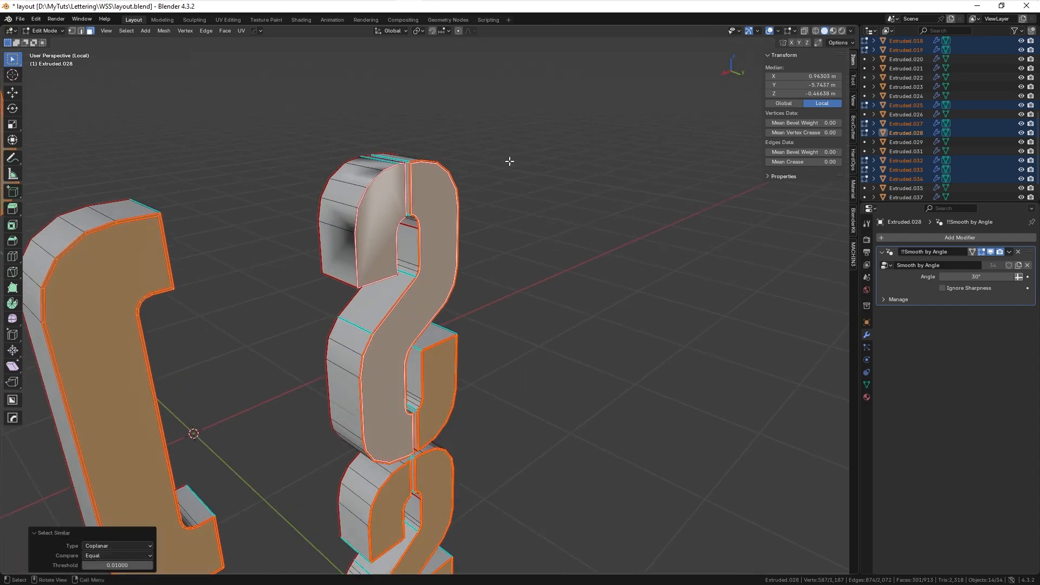
key(alt+a)
click(374, 227)
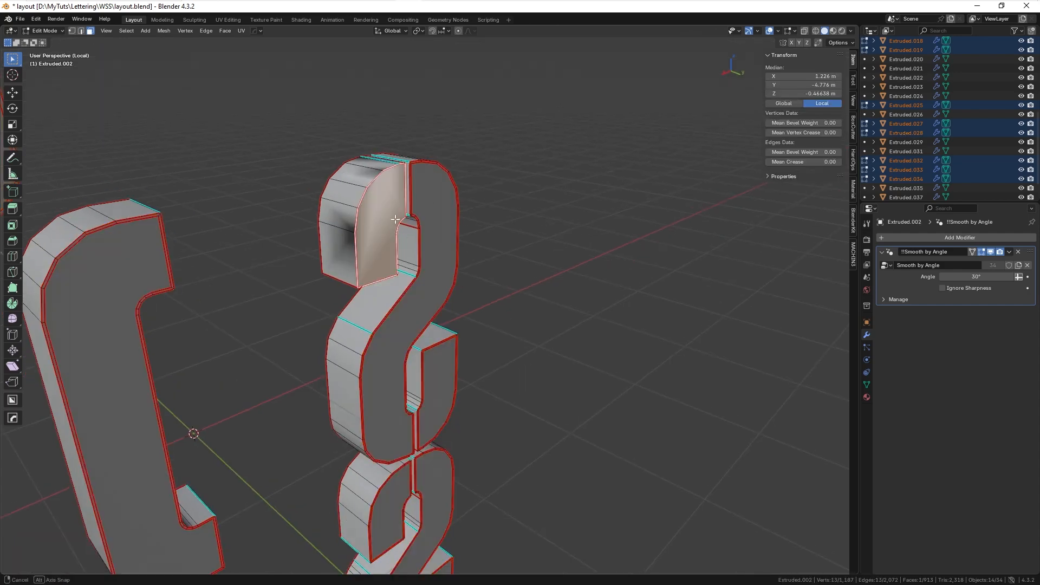
mouse_move(396, 219)
middle_down()
mouse_move(390, 233)
mouse_move(401, 238)
middle_up()
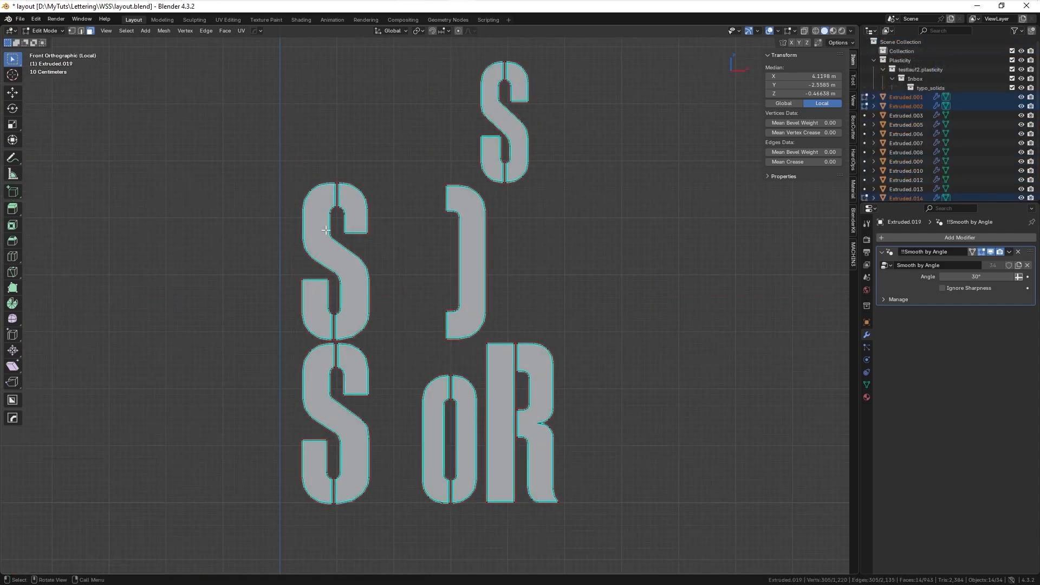
- Try a centred loop cut around the side walls of the S in top view, bevel it 0.204 m wide, and undo both
middle_drag(326, 230, 348, 318)
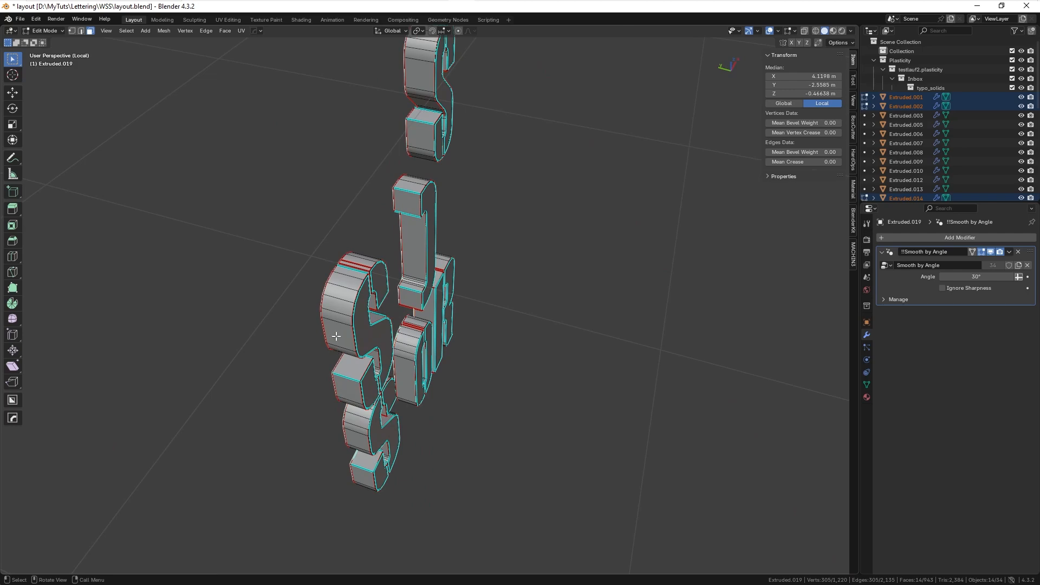
key(KP_7)
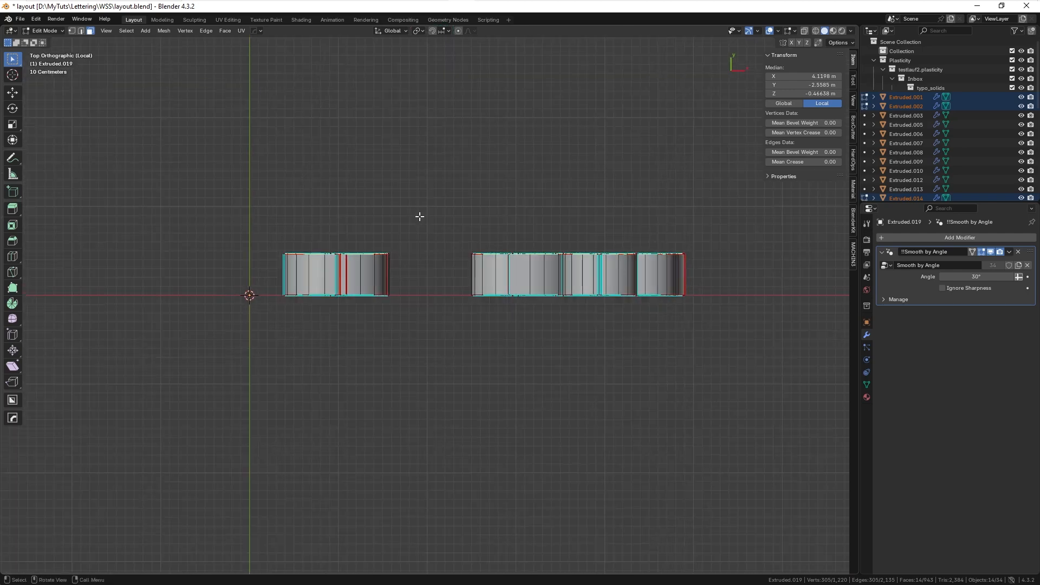
key(Tab)
key(Tab)
scroll(335, 233, up, 2)
key(ctrl+r)
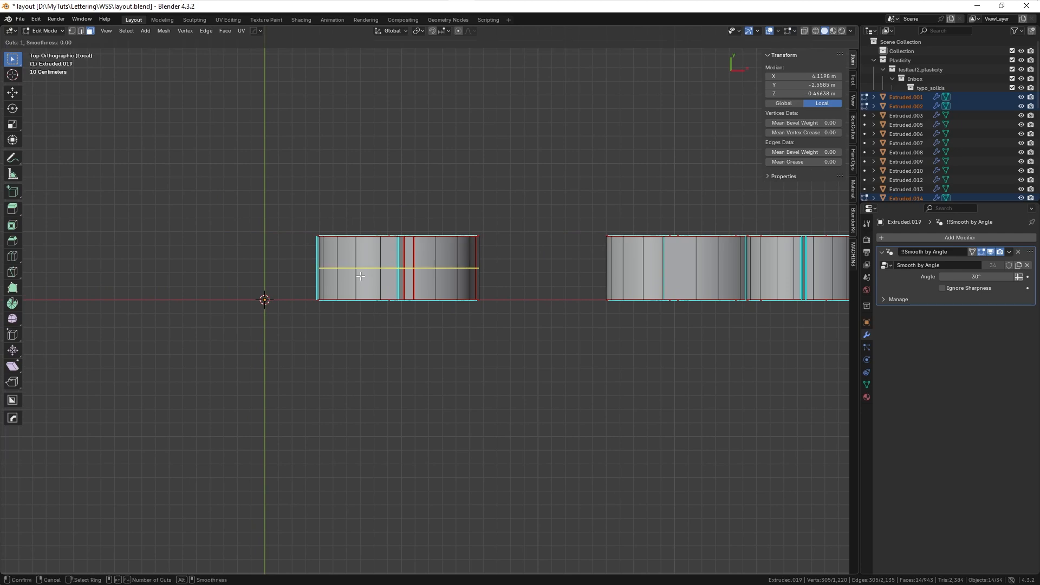
click(361, 272)
right_click(360, 272)
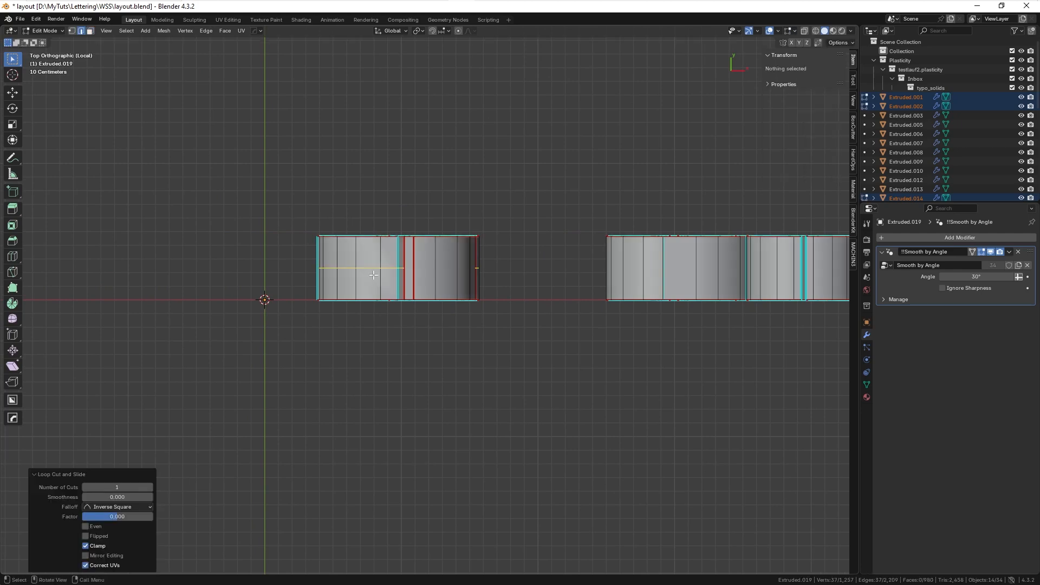
key(ctrl+b)
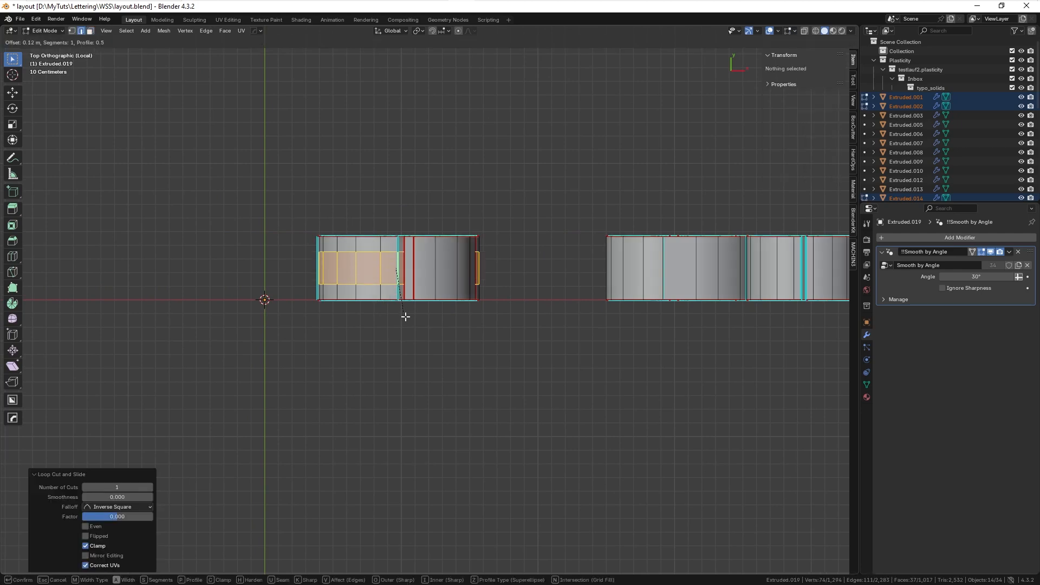
click(414, 321)
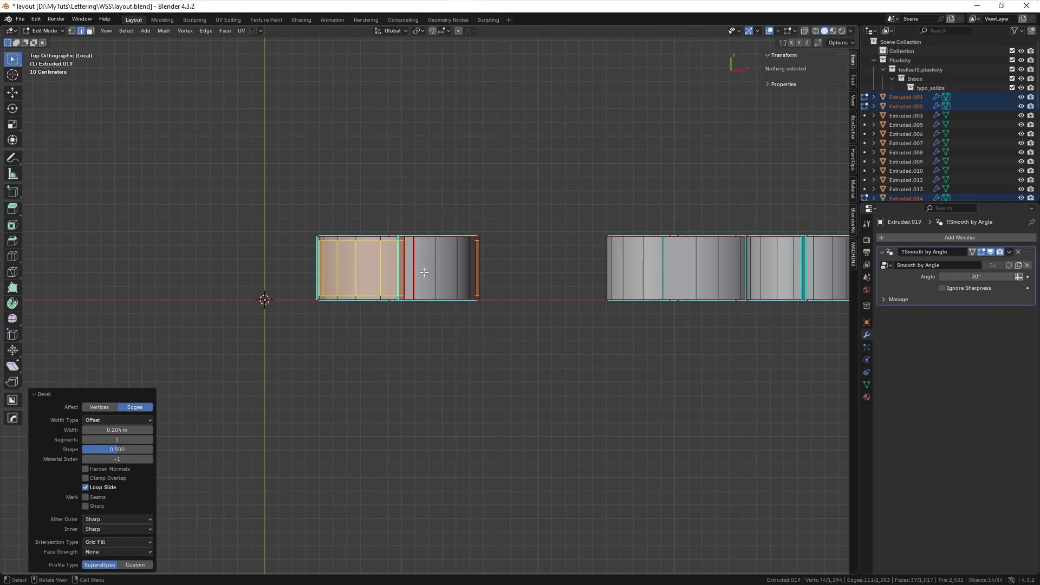
shift+middle_drag(441, 274, 315, 256)
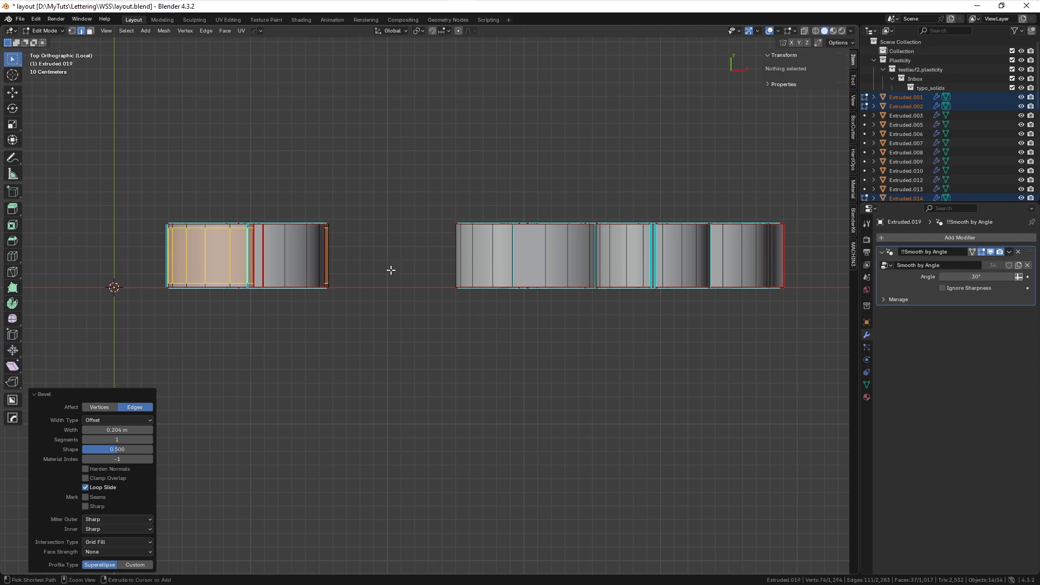
key(ctrl+z)
key(ctrl+z)
- Knife-cut straight through all letter pieces in top view along the middle of their depth, with cut-through enabled
shift+middle_drag(391, 271, 347, 294)
scroll(357, 312, down, 2)
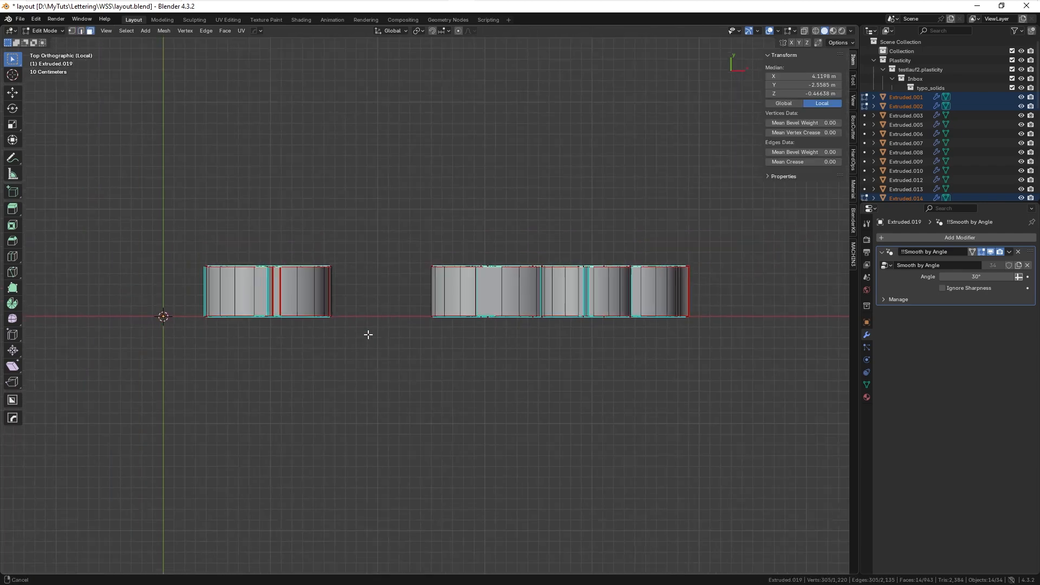
key(k)
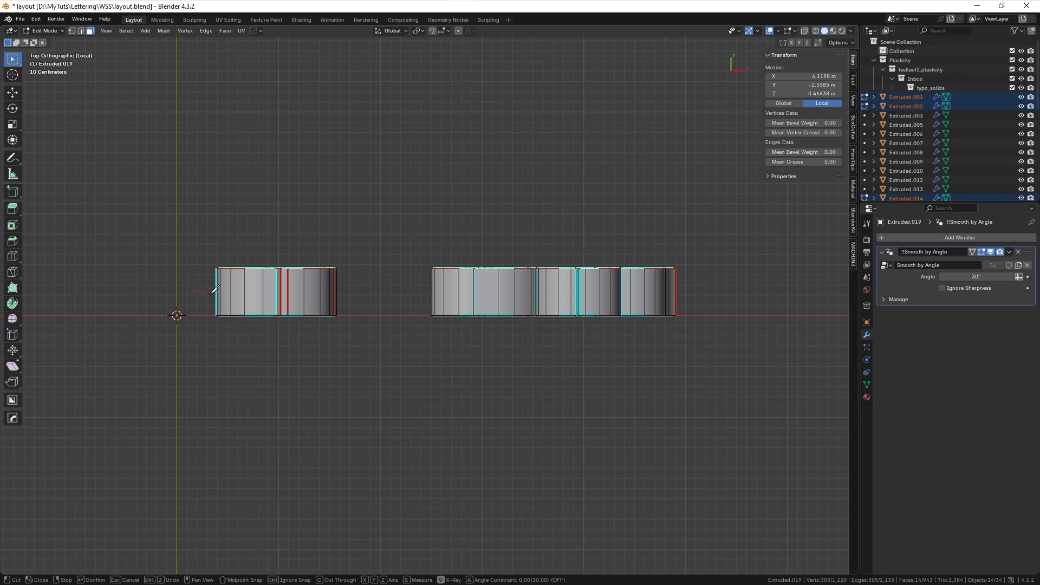
key(a)
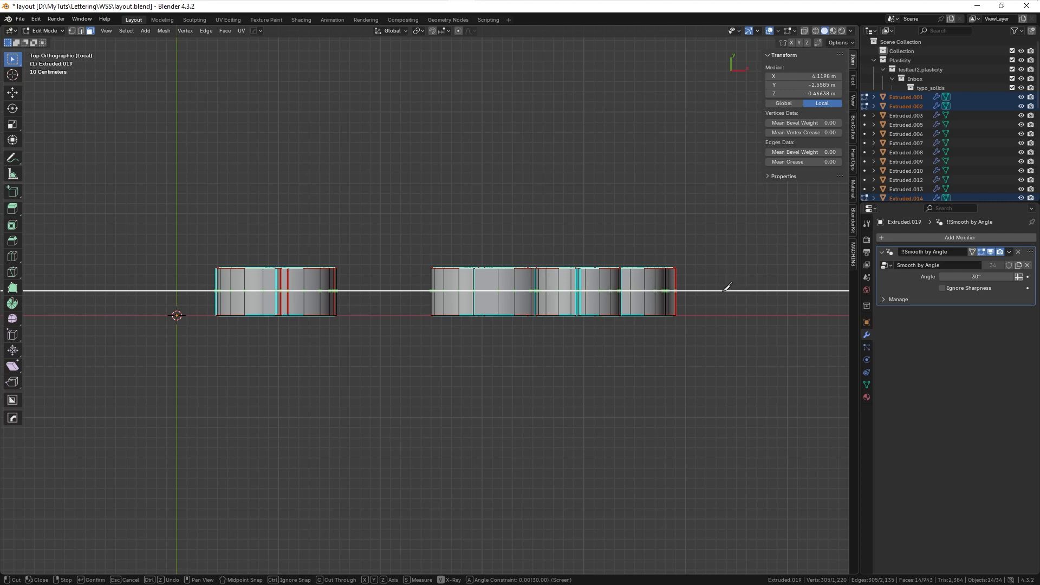
click(753, 291)
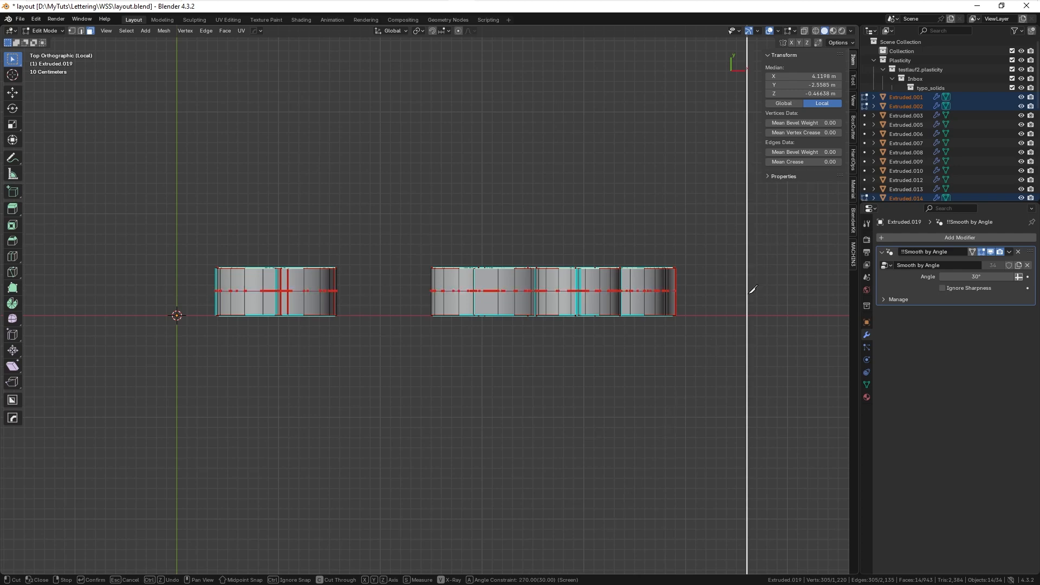
key(Return)
middle_drag(746, 295, 620, 369)
- Select the mid-depth cut edges on all letter pieces using X-ray in top view and bevel them by about 0.203 m
key(KP_7)
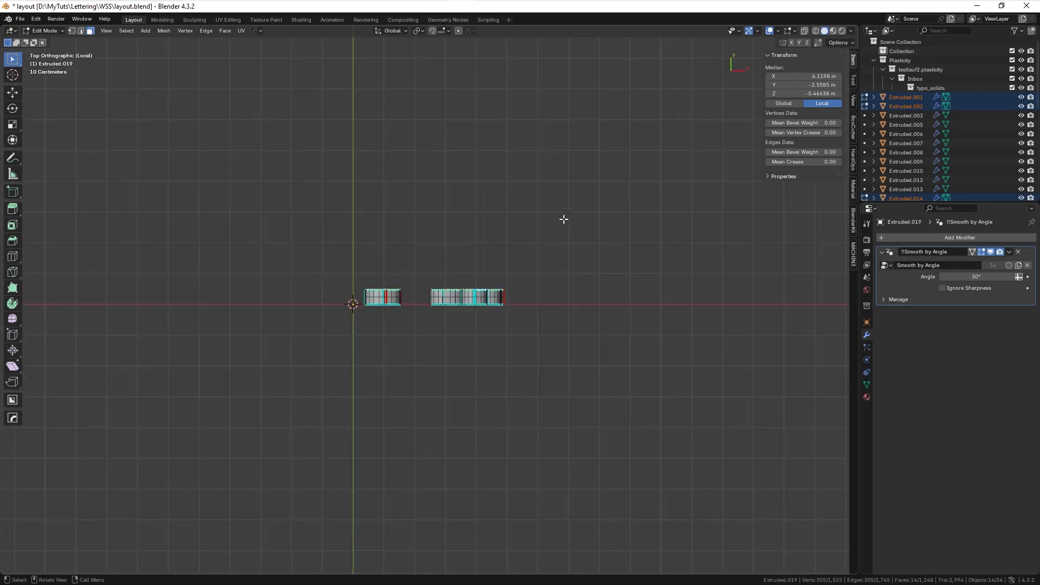
ctrl+middle_drag(529, 314, 527, 236)
shift+middle_drag(543, 273, 505, 178)
key(2)
shift+middle_drag(564, 208, 620, 262)
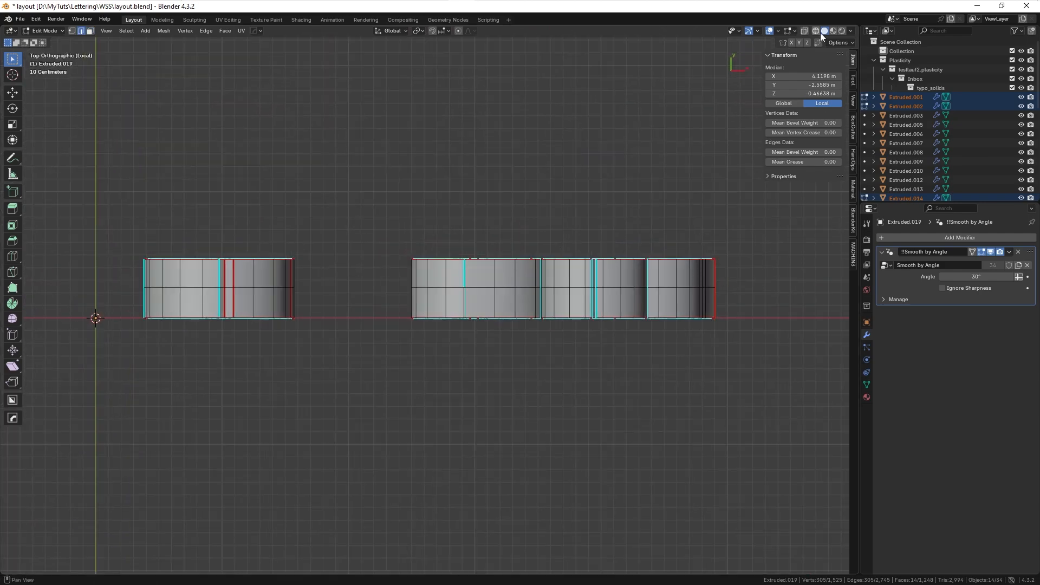
click(805, 32)
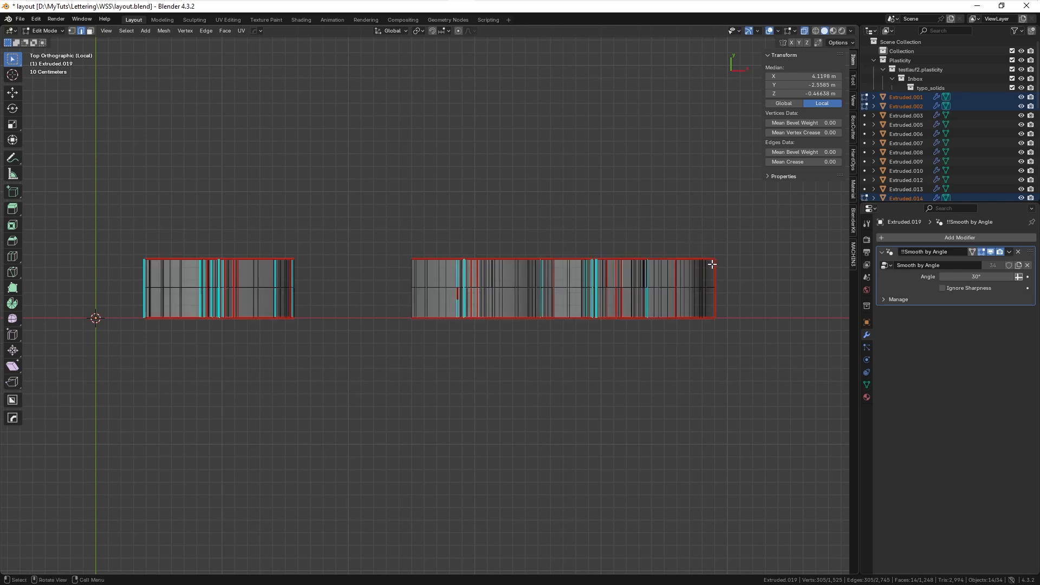
drag(749, 279, 127, 292)
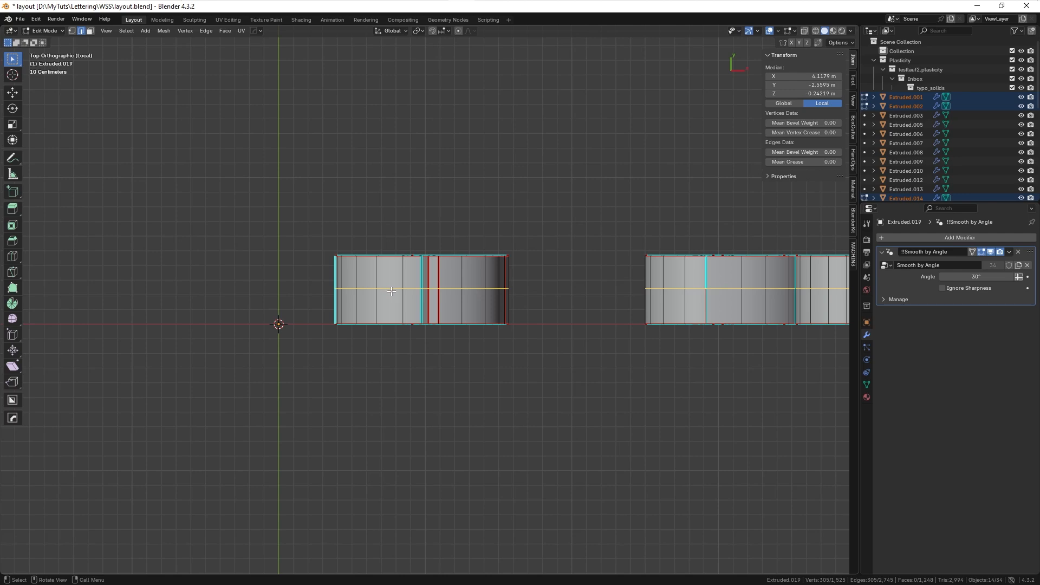
key(ctrl+b)
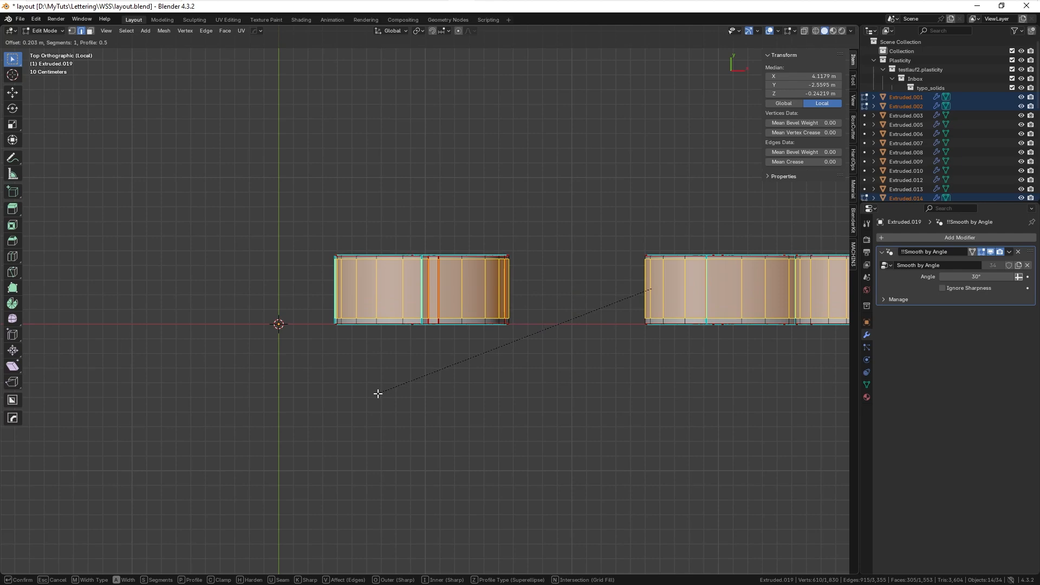
click(378, 393)
scroll(424, 224, up, 4)
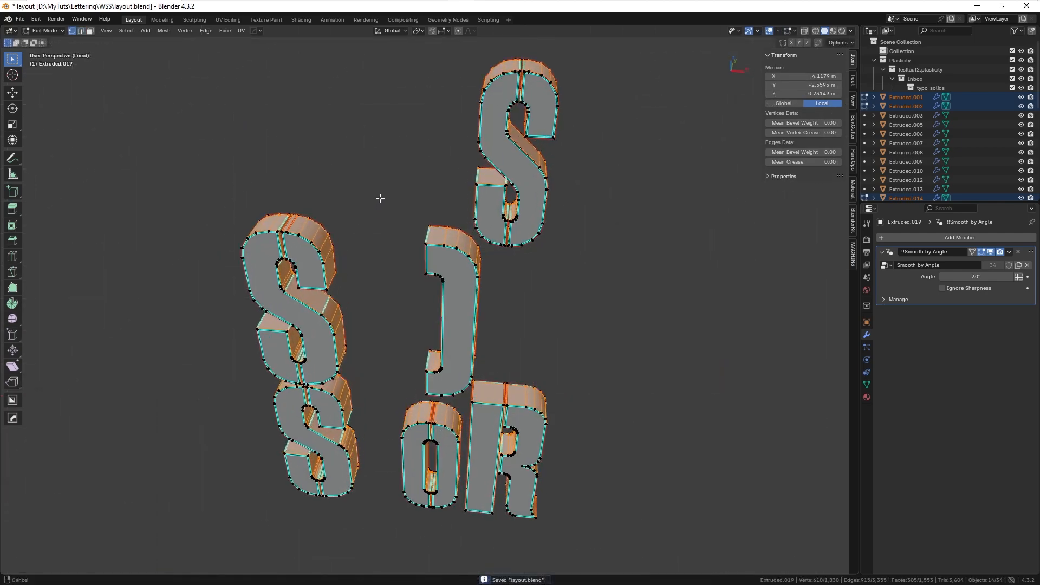
- Try a level 2 Subdivision modifier on the upper-right piece of the topmost S
mouse_move(380, 198)
shift+middle_down()
mouse_move(378, 267)
mouse_move(388, 214)
shift+middle_up()
shift+middle_drag(451, 178, 349, 266)
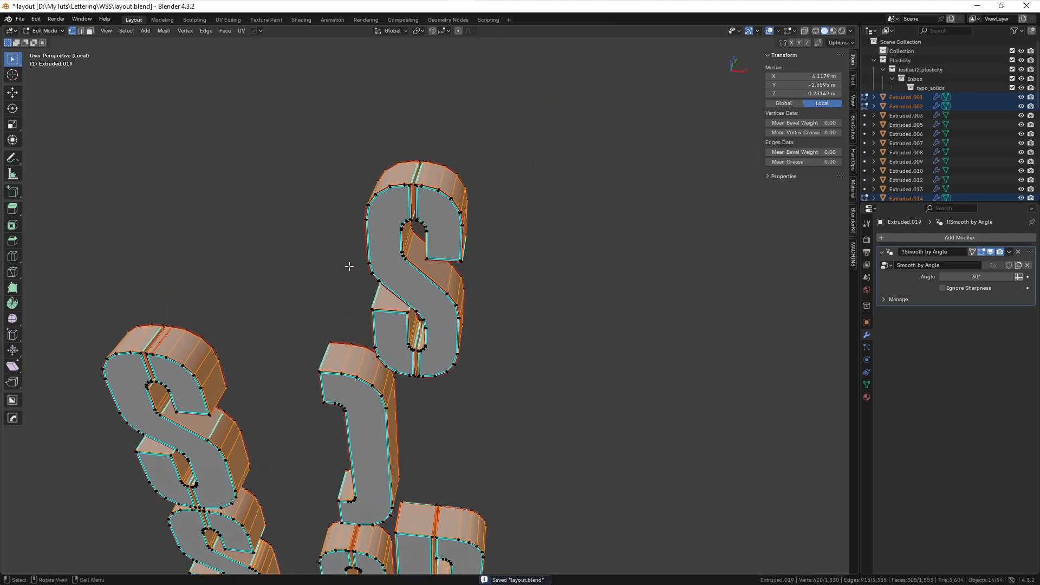
shift+middle_drag(421, 203, 396, 226)
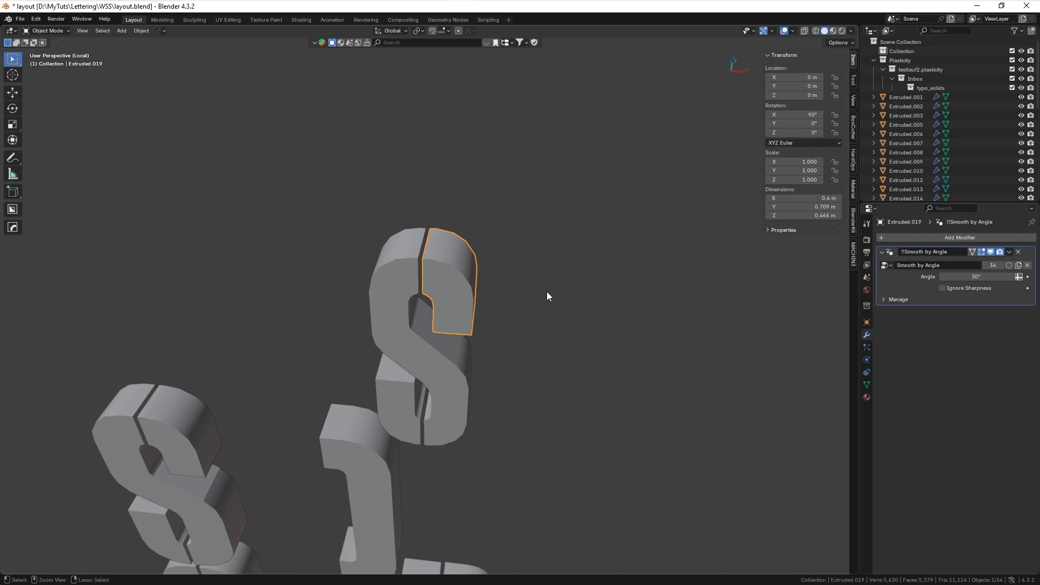
key(ctrl+2)
middle_drag(548, 296, 453, 385)
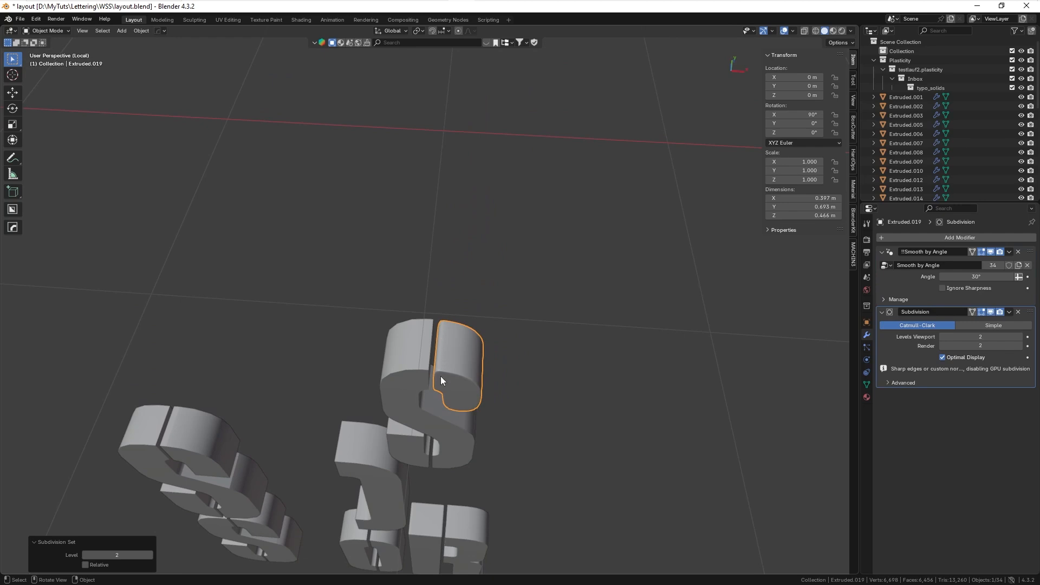
key(ctrl+z)
- Add support edge loops beside the gap-side edges of the topmost S's upper-right piece, slid close to the corners
scroll(462, 303, up, 3)
key(Tab)
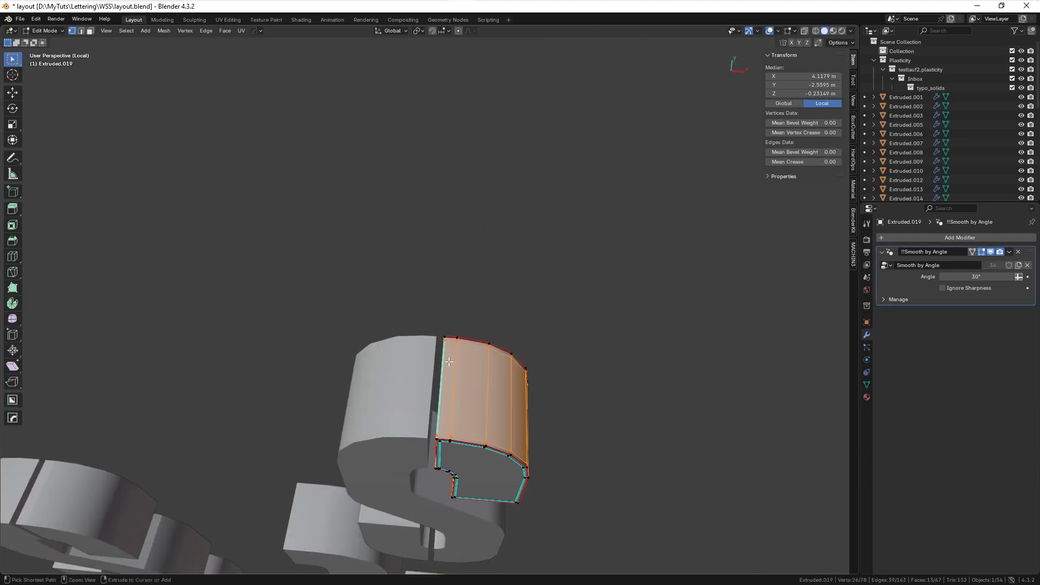
scroll(455, 260, up, 4)
middle_drag(454, 249, 454, 240)
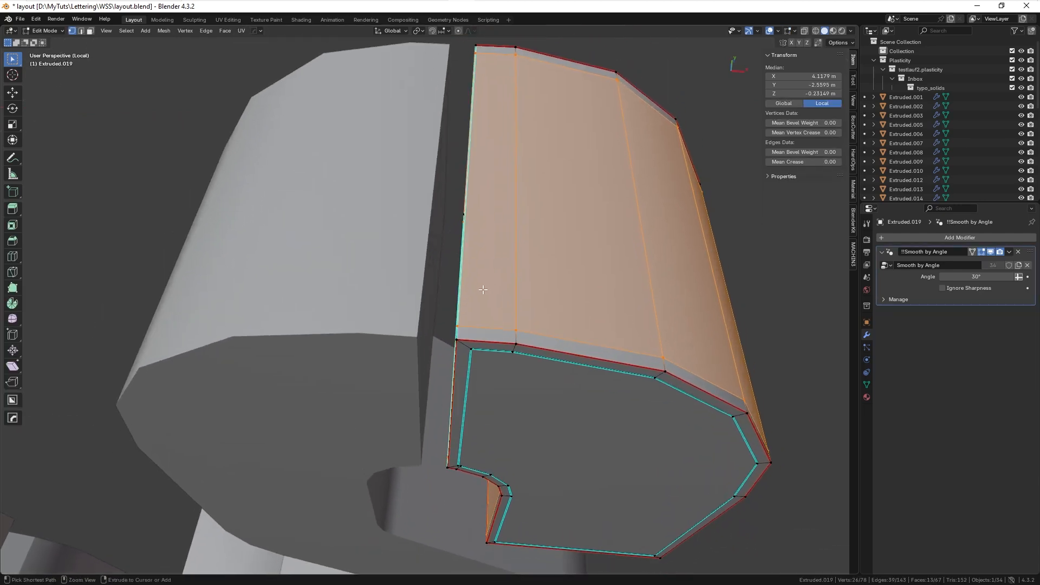
key(ctrl+r)
click(477, 337)
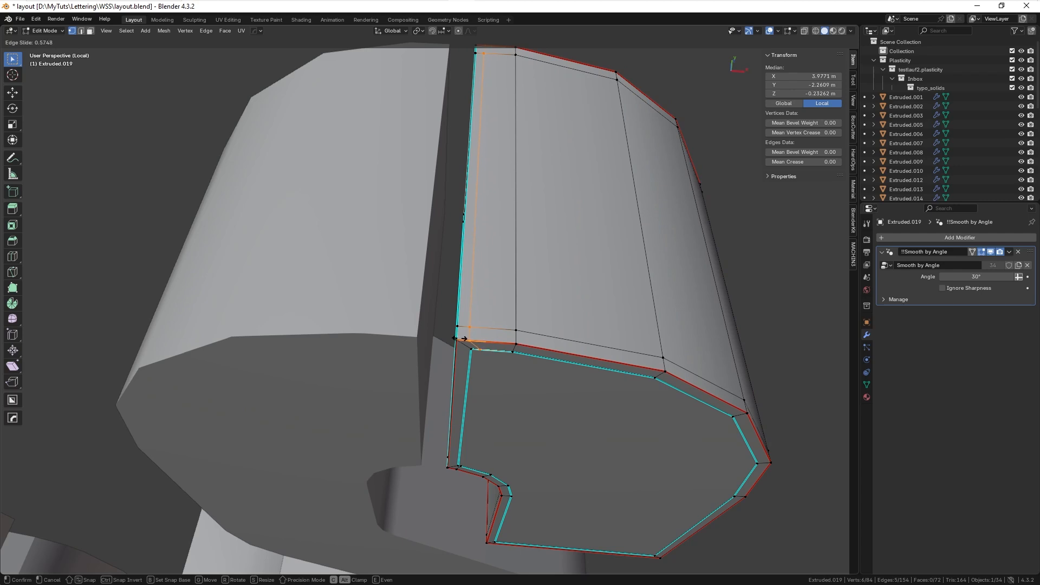
click(463, 337)
key(g)
key(g)
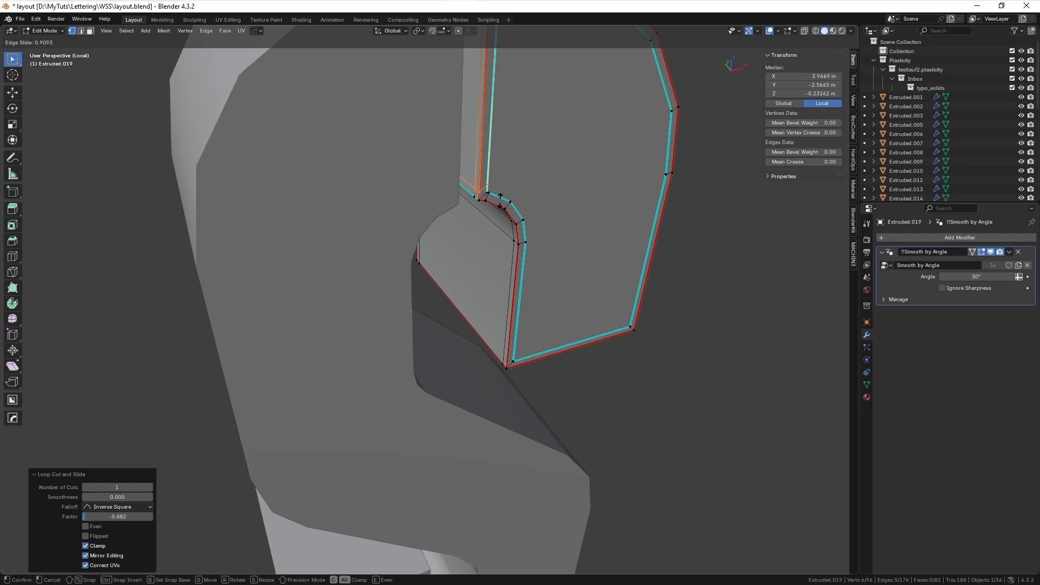
click(499, 202)
- Add support edge loops around the corners at the lower end of the same piece, slid tight against its inner and outer edges
middle_drag(497, 254, 481, 245)
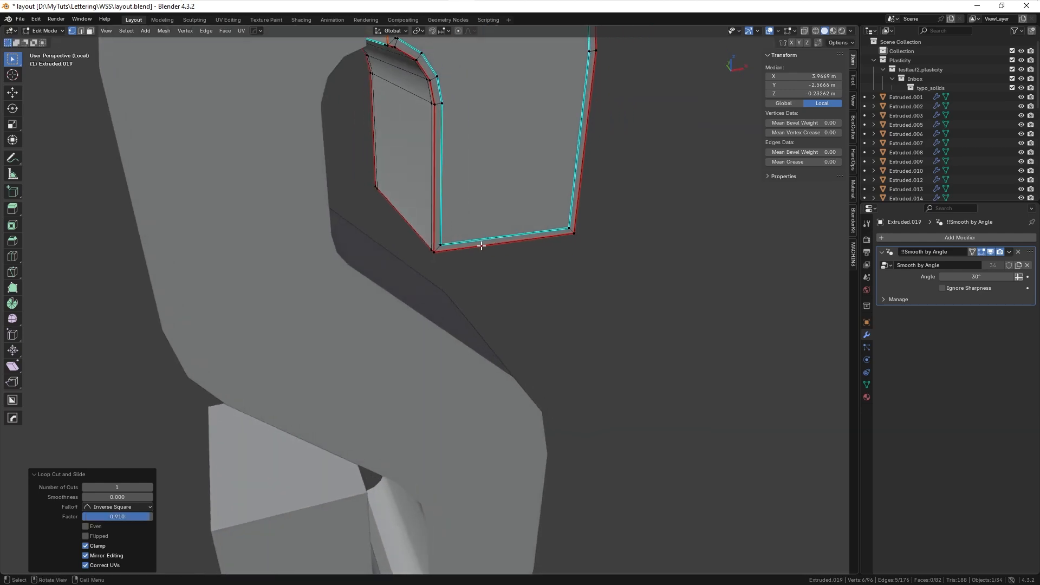
key(ctrl+r)
click(443, 232)
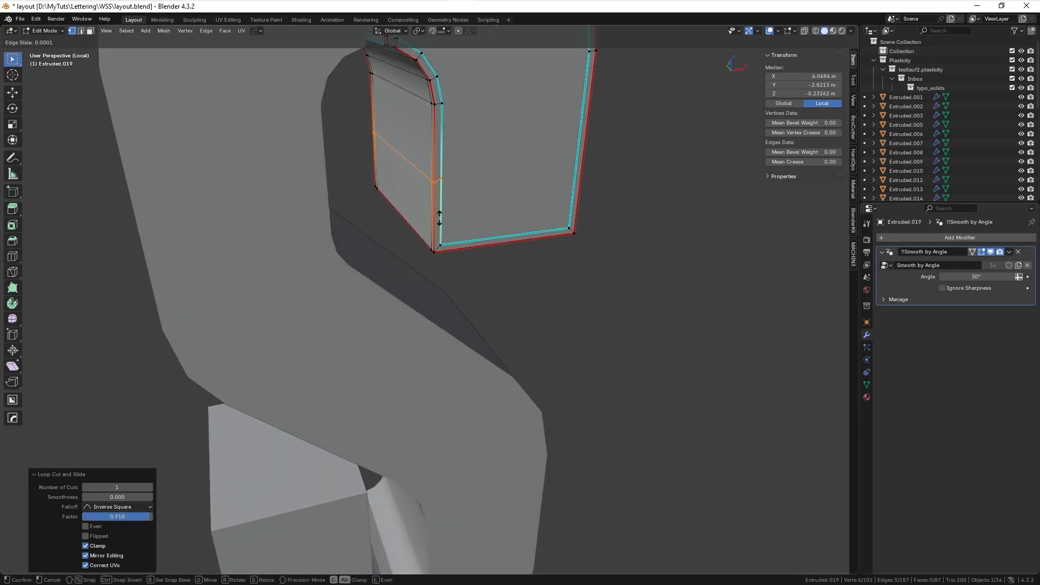
click(451, 280)
key(g)
key(g)
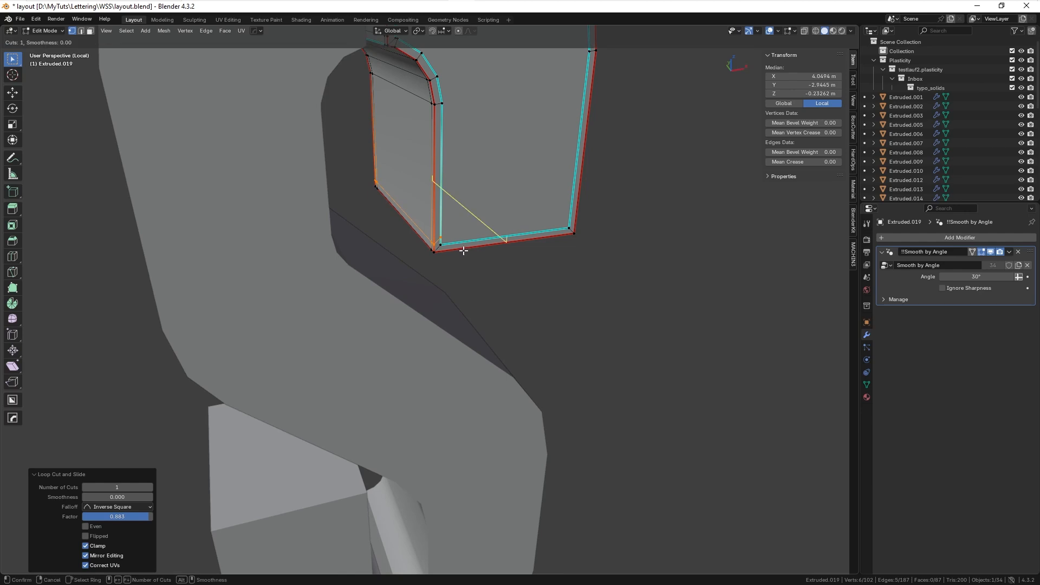
click(404, 271)
key(ctrl+r)
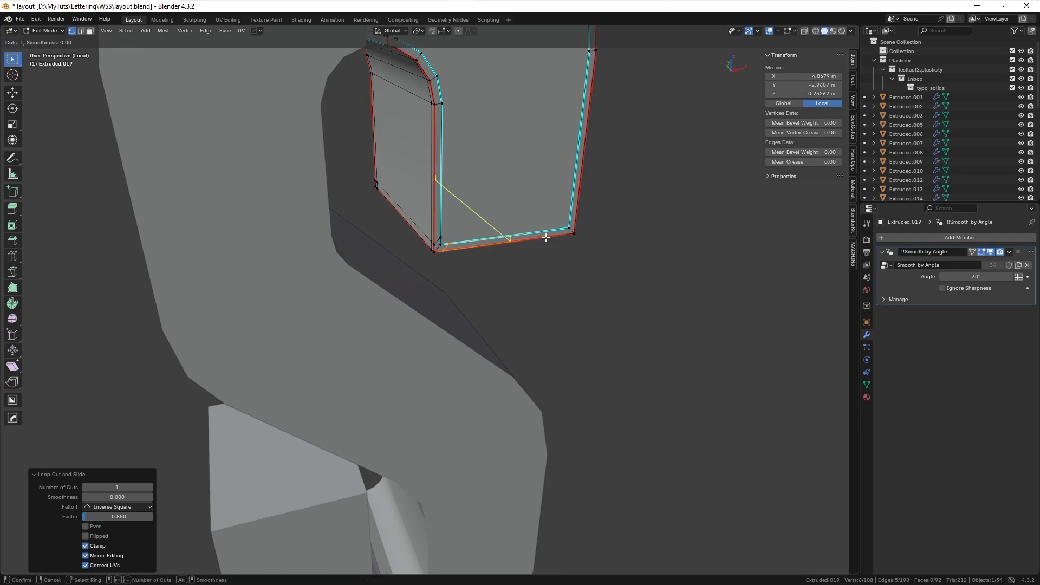
click(578, 189)
click(582, 239)
- Leave mesh editing and apply a level 2 Subdivision modifier to the topmost S's upper-right piece
scroll(564, 329, down, 6)
key(Tab)
scroll(535, 166, up, 6)
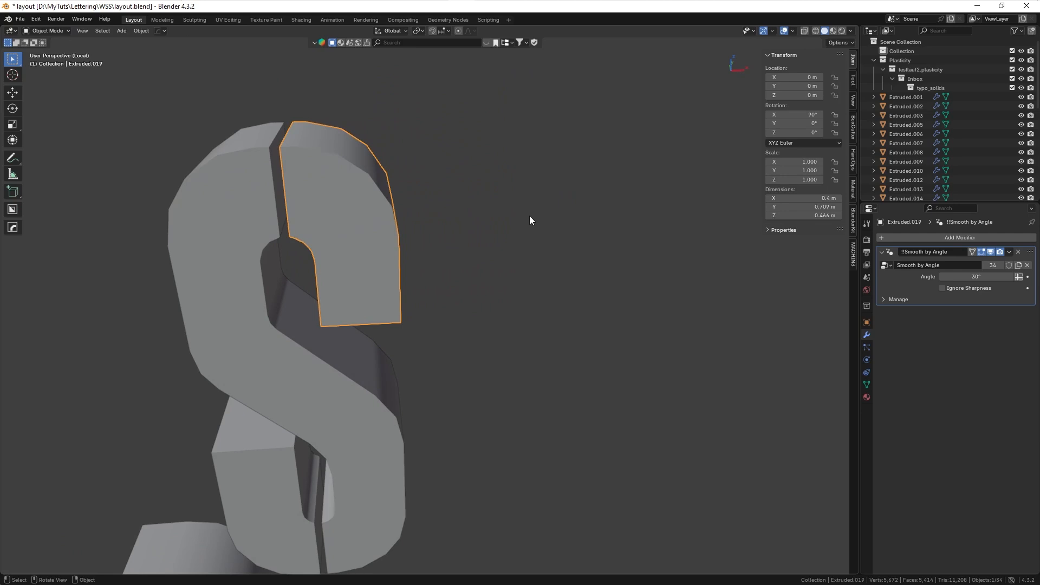
key(ctrl+2)
middle_drag(528, 227, 536, 290)
scroll(433, 234, up, 5)
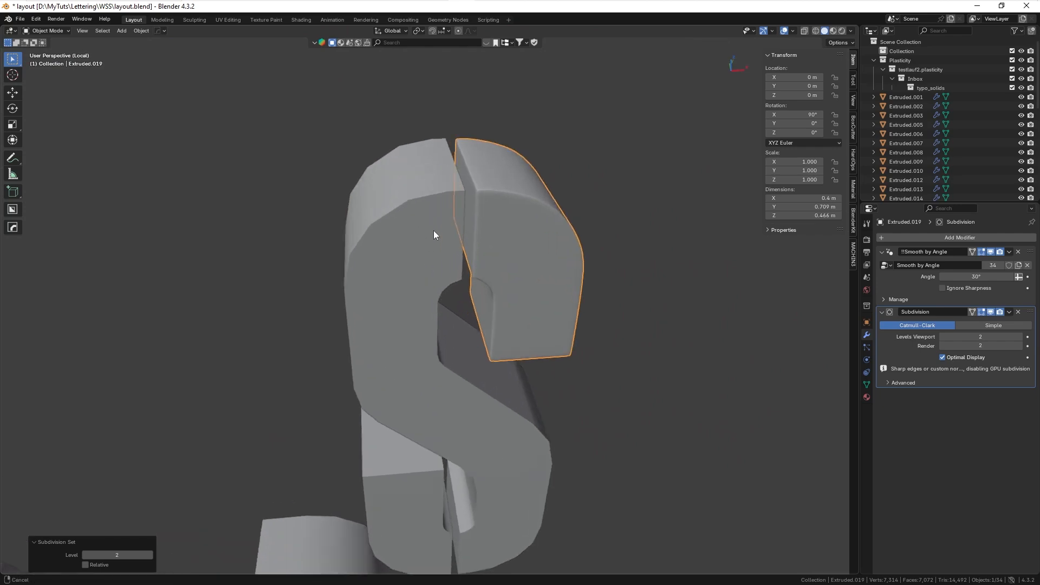
- Edit the topmost S's main body and add support edge loops around the corners of its upper end beside the gap
click(426, 255)
key(Tab)
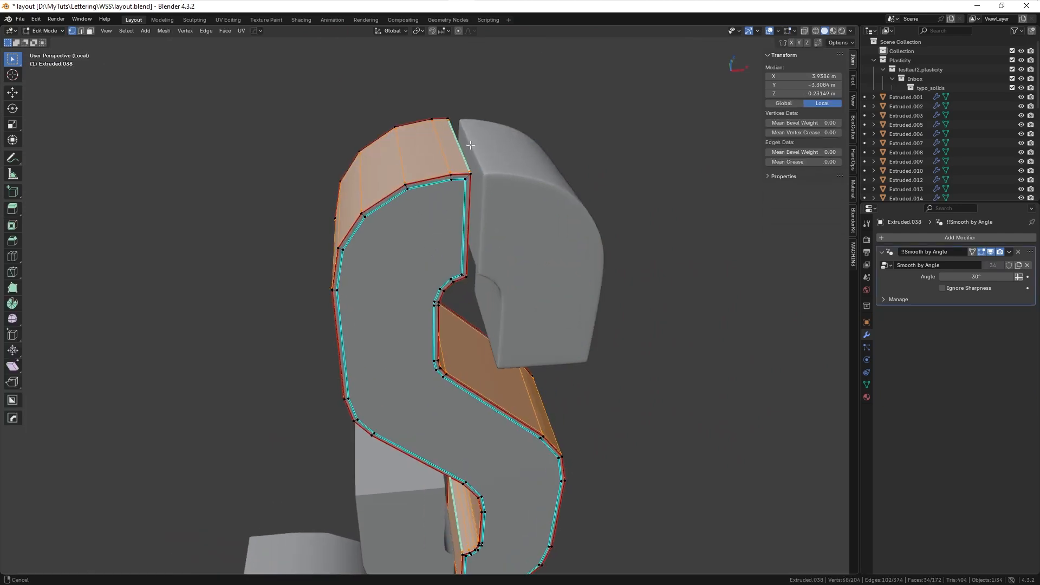
key(ctrl+r)
middle_drag(511, 191, 429, 309)
click(446, 243)
click(454, 241)
key(ctrl+r)
click(469, 225)
key(ctrl+r)
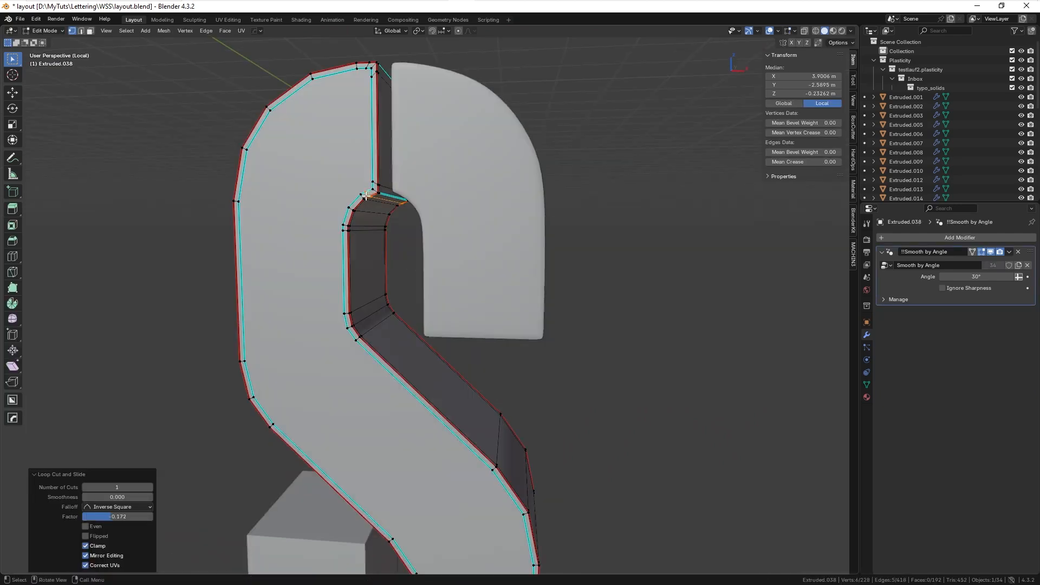
- Add further support edge loops near the end corners of the topmost S's main body, slid close to the edges
key(ctrl+r)
middle_drag(379, 203, 464, 286)
click(464, 324)
click(460, 352)
key(ctrl+r)
click(465, 455)
click(467, 476)
- Leave mesh editing and apply a level 2 Subdivision modifier to the topmost S's main body
key(Tab)
scroll(433, 333, down, 5)
key(ctrl+2)
scroll(463, 286, up, 3)
middle_drag(396, 329, 442, 336)
middle_drag(453, 284, 469, 265)
- Connect the inner and outer outline vertices across the upper curve on the front and back faces of the S's main body
key(Tab)
scroll(458, 225, up, 3)
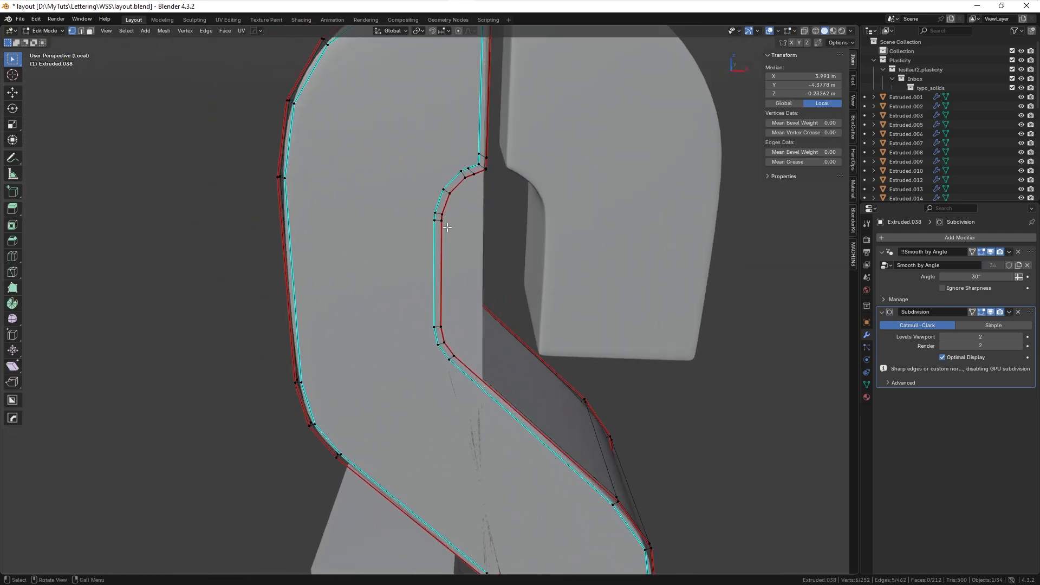
click(433, 205)
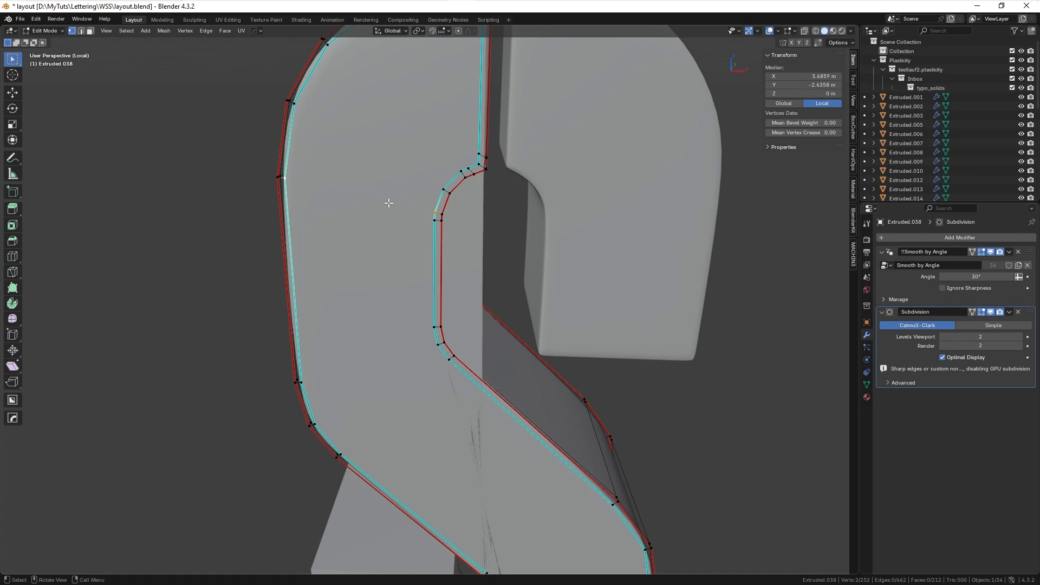
key(j)
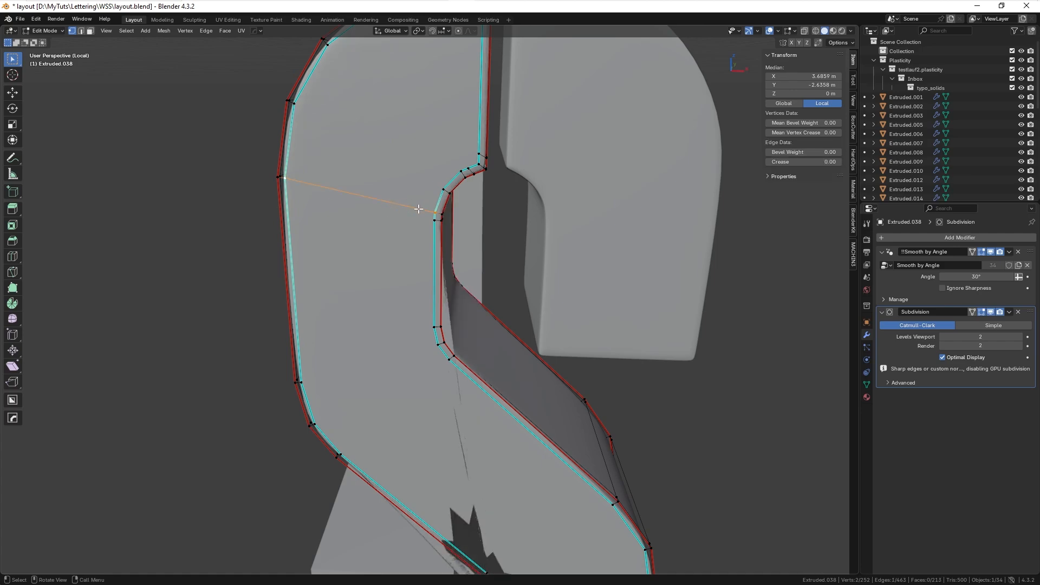
middle_drag(394, 197, 445, 185)
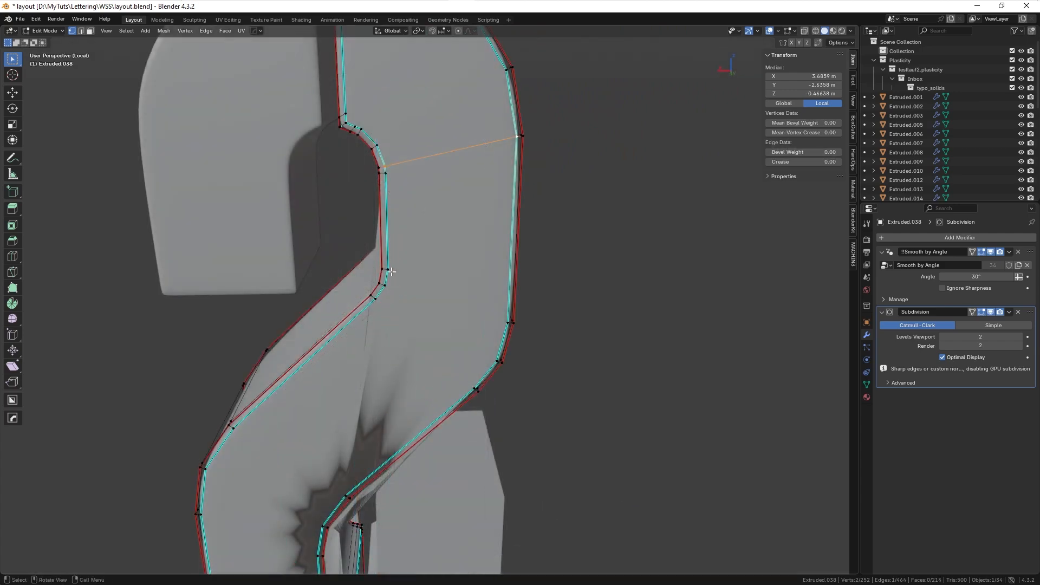
middle_drag(391, 271, 400, 266)
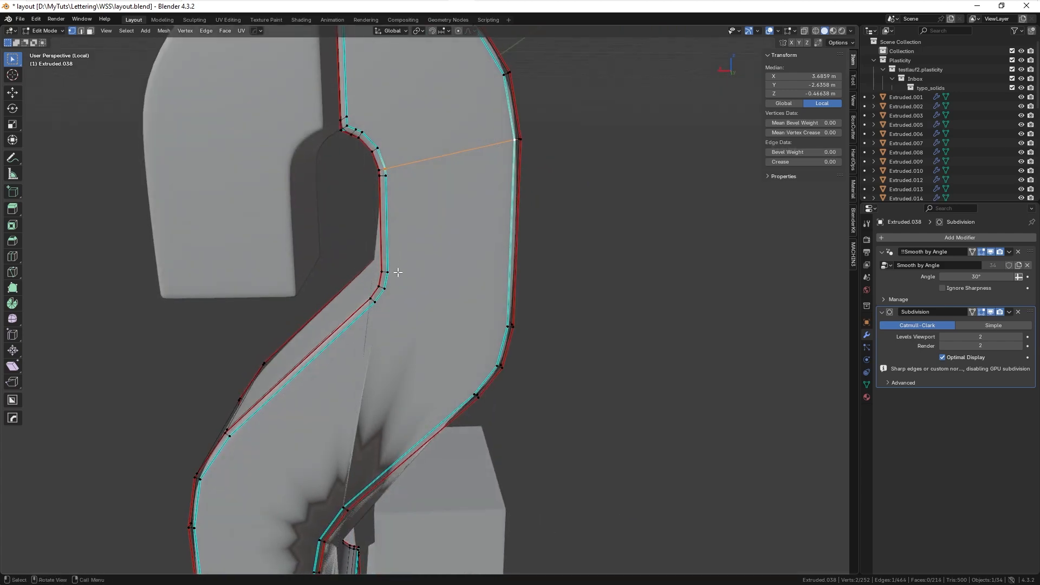
- Connect the inner and outer vertices where the straight section meets the diagonal, on the back and front faces of the S body
click(396, 272)
shift+click(502, 325)
key(j)
middle_drag(501, 324, 265, 316)
click(460, 249)
shift+click(361, 303)
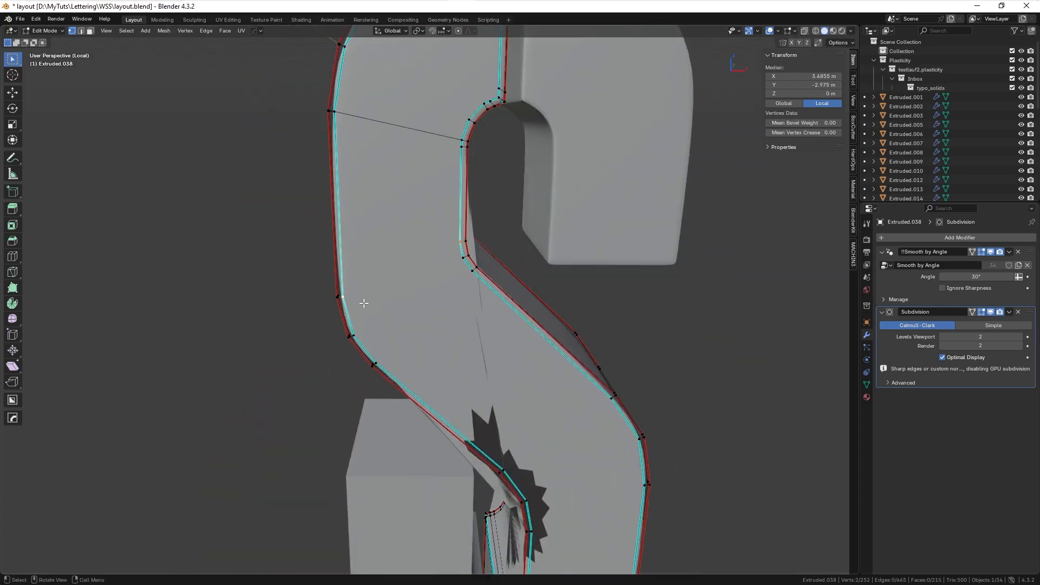
key(j)
- Connect the vertices on both sides of the diagonal's lower end on the front face of the S body
middle_drag(364, 303, 351, 174)
shift+middle_drag(440, 341, 484, 201)
click(460, 223)
shift+click(573, 131)
key(j)
- Connect the vertices across the start of the lower curve on the S body's front and back faces, and leave mesh editing
click(592, 418)
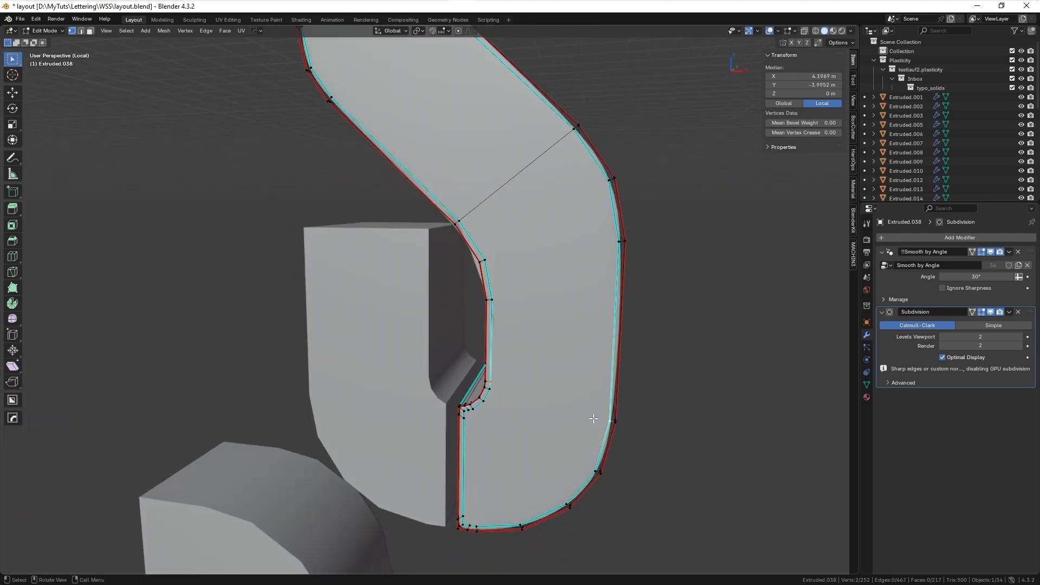
middle_drag(592, 418, 374, 347)
click(367, 204)
shift+click(451, 271)
key(j)
key(Tab)
middle_drag(353, 408, 408, 336)
key(alt+a)
scroll(402, 377, down, 2)
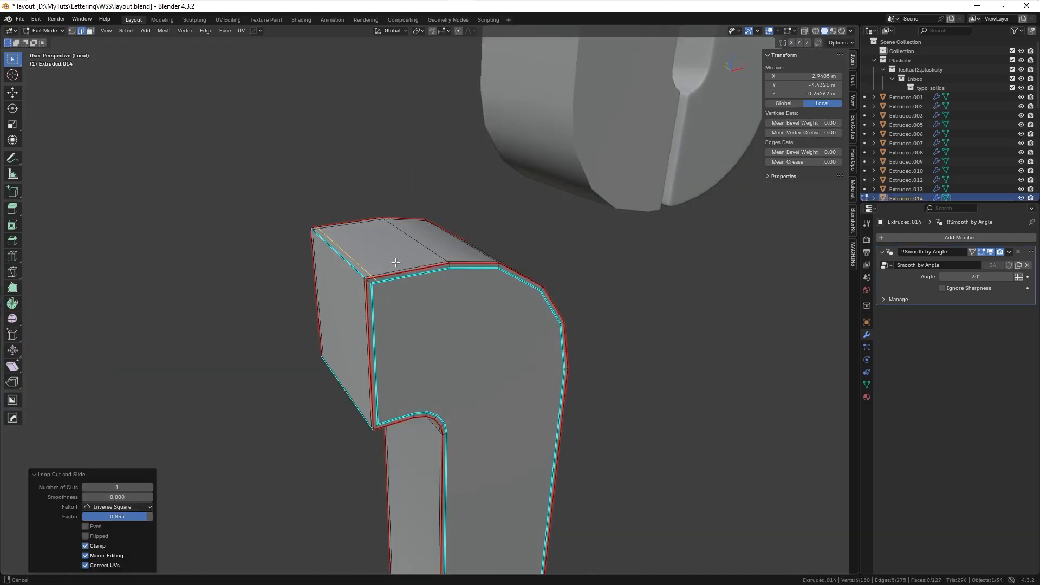
- Add a support edge loop across the end face of the J's lower hook and subdivide the letter at level 2
scroll(369, 365, up, 3)
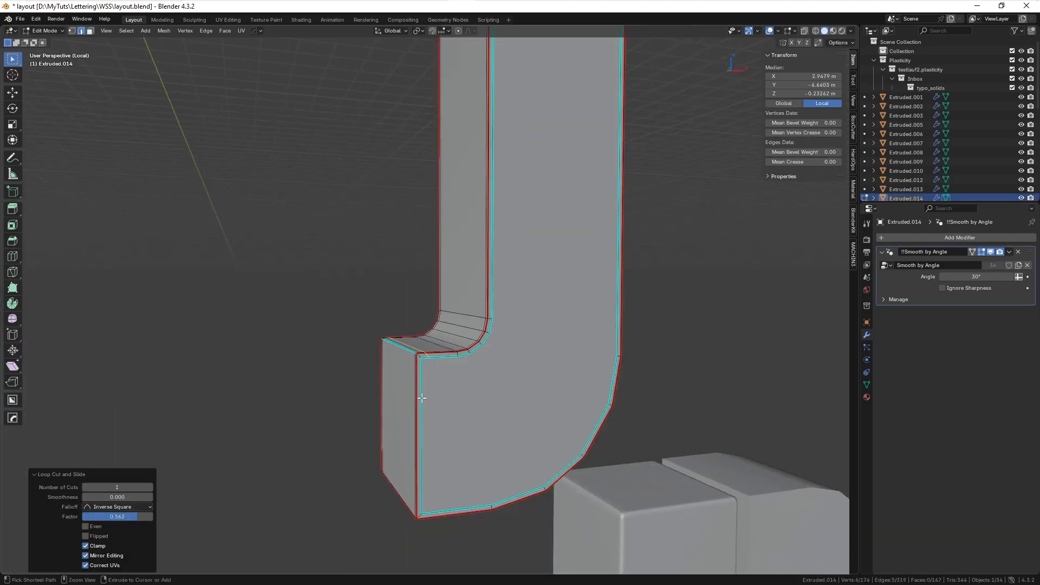
key(ctrl+r)
click(422, 398)
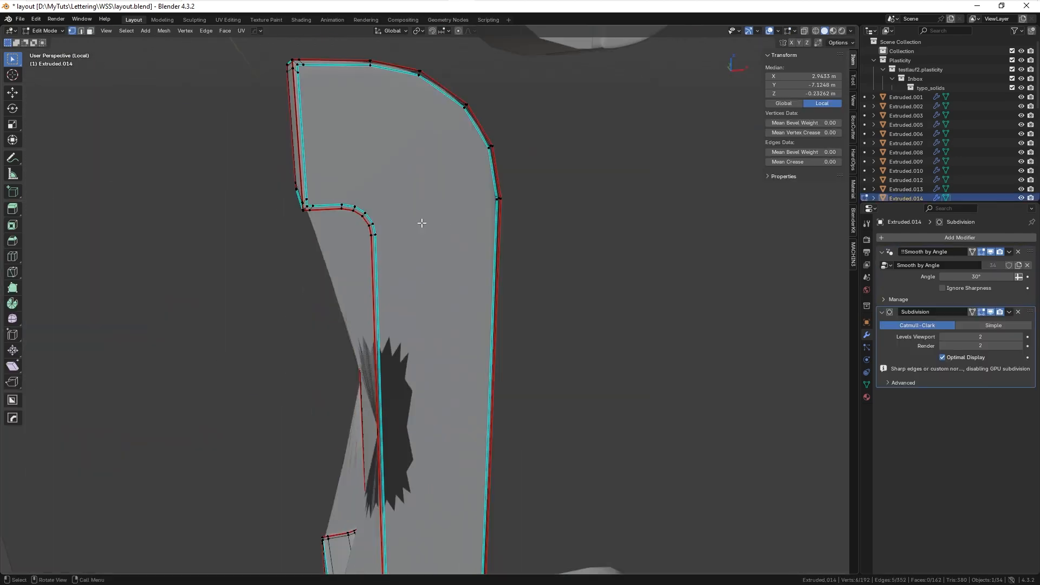
middle_drag(420, 223, 422, 373)
click(423, 381)
scroll(380, 382, down, 5)
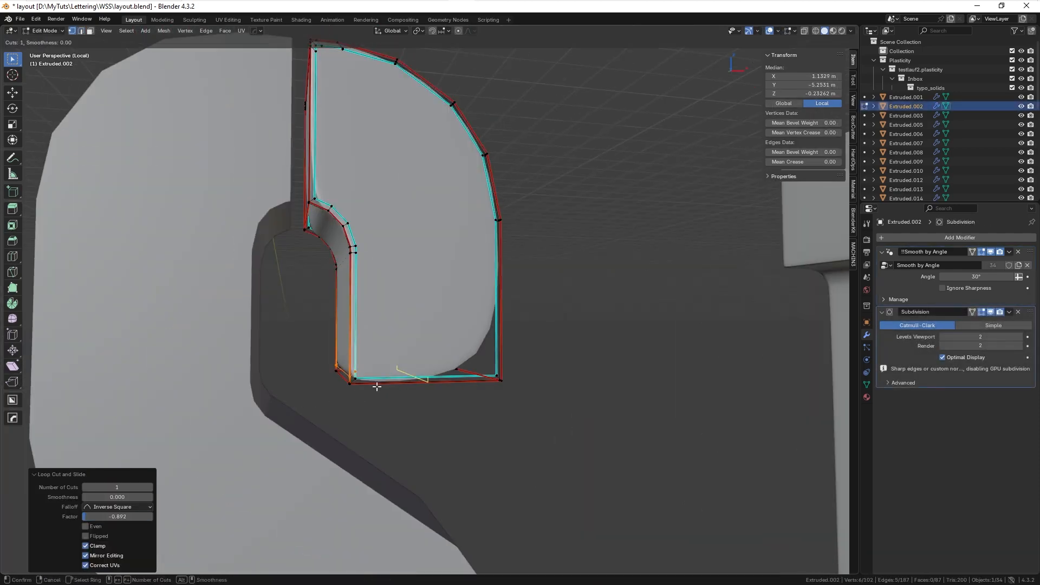
- Add support edge loops at the lower corners of the upper-right piece of the S left of the J, using factors around -0.91
click(377, 387)
click(310, 405)
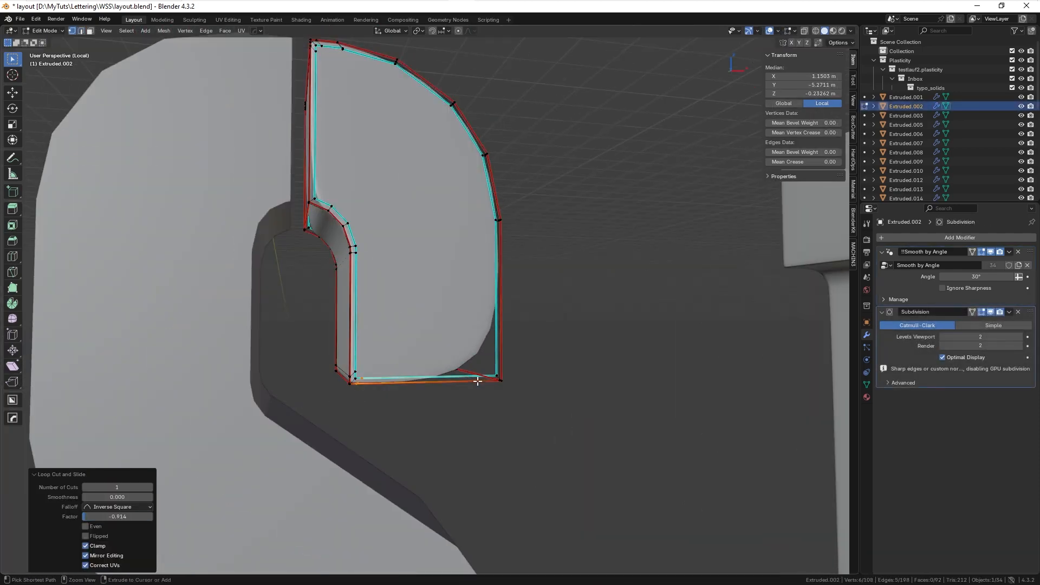
key(ctrl+r)
click(499, 336)
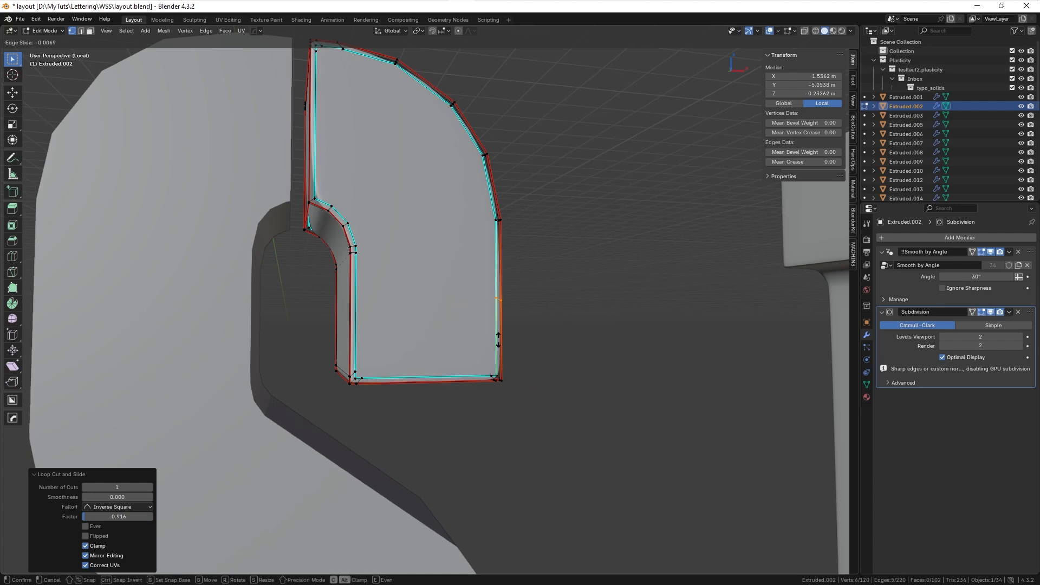
click(523, 410)
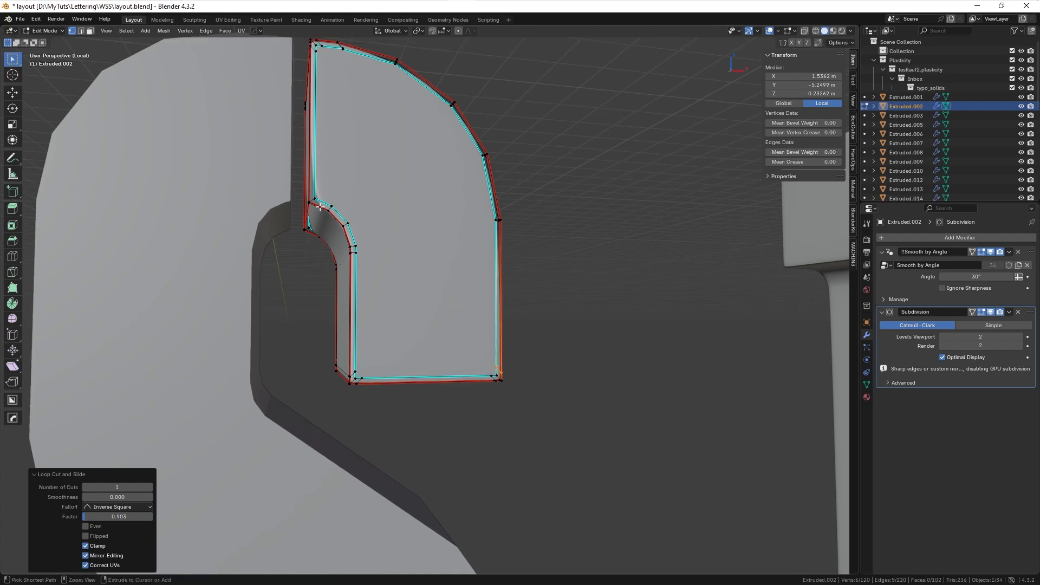
- Add support edge loops on both sides of that piece's inner gap corner, the curved side at factor -0.458, and leave mesh editing
key(ctrl+r)
click(320, 207)
click(313, 206)
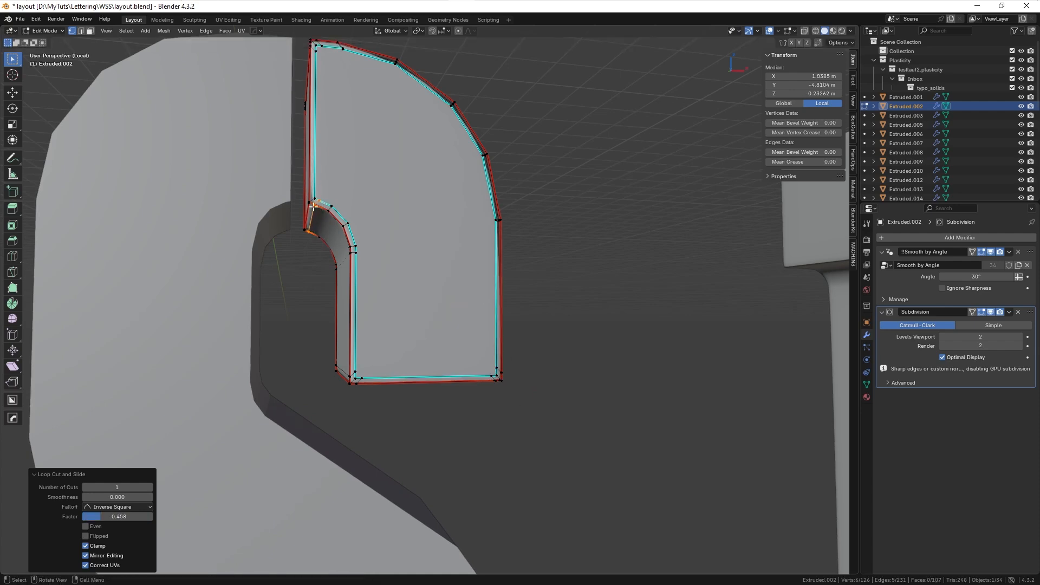
key(ctrl+r)
click(313, 172)
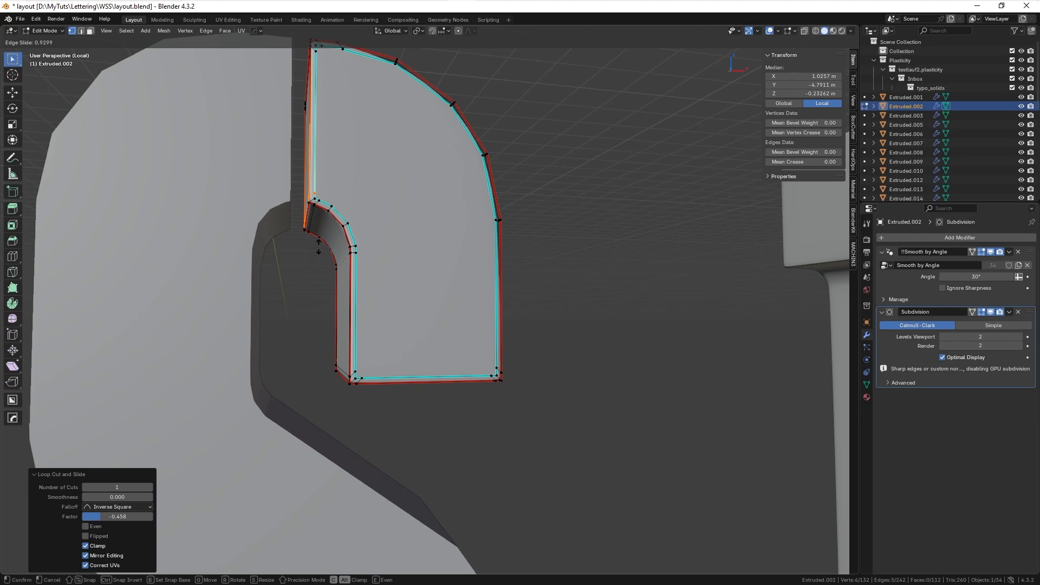
click(319, 246)
mouse_move(318, 241)
middle_down()
mouse_move(314, 263)
mouse_move(309, 248)
middle_up()
key(Tab)
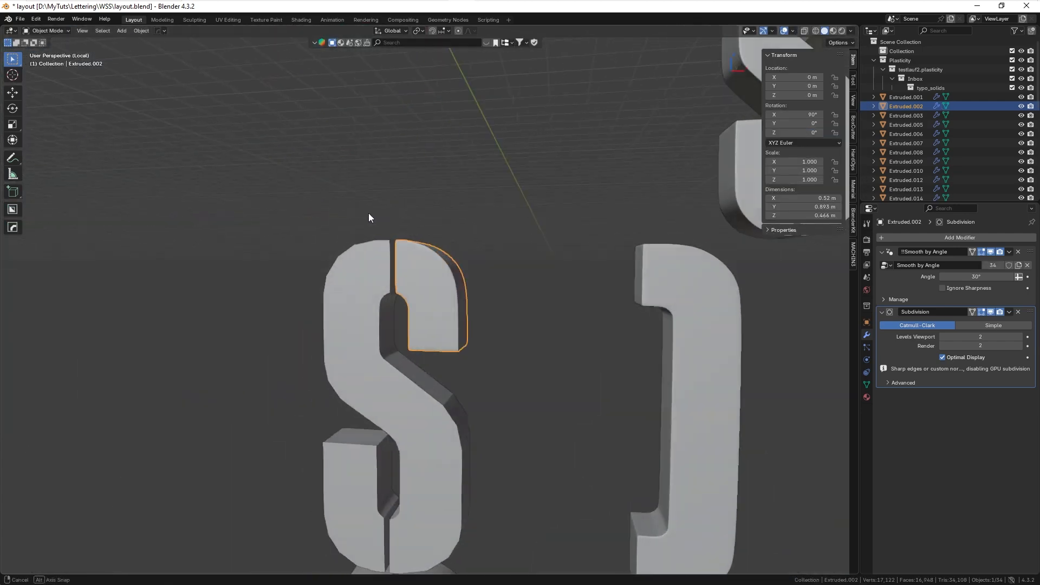
- Undo the level 2 subdivision of the S body left of the J and open its mesh for editing
mouse_move(368, 214)
middle_down()
mouse_move(396, 183)
mouse_move(355, 200)
middle_up()
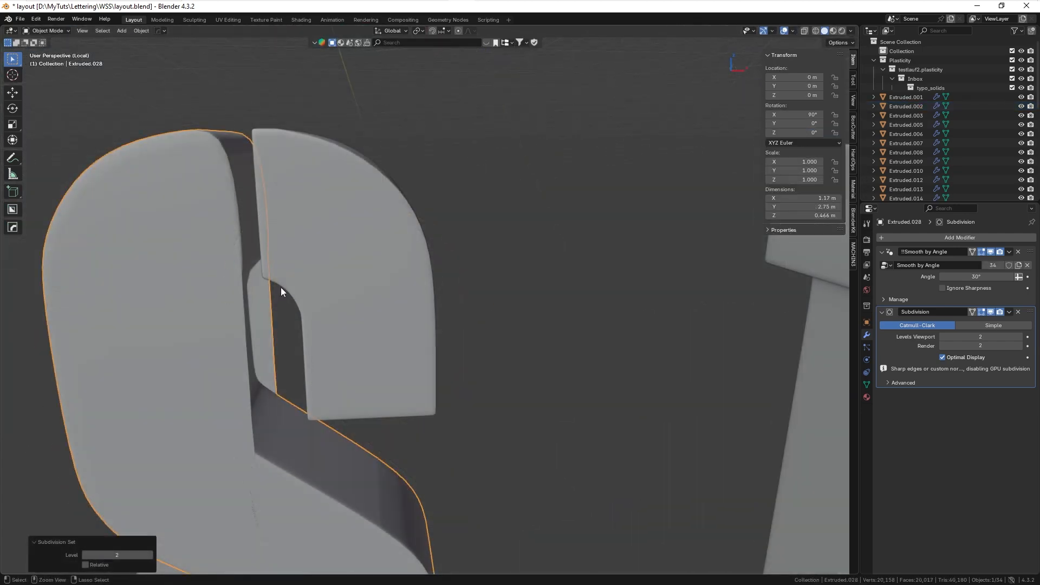
key(ctrl+z)
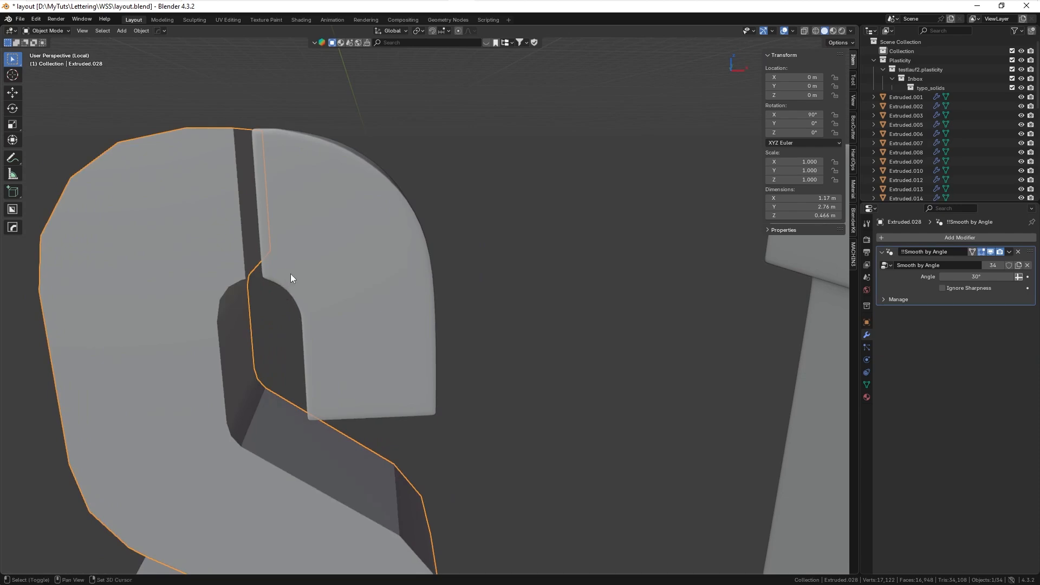
shift+middle_drag(290, 274, 391, 238)
key(Tab)
ctrl+middle_drag(349, 207, 379, 149)
shift+middle_drag(379, 149, 404, 288)
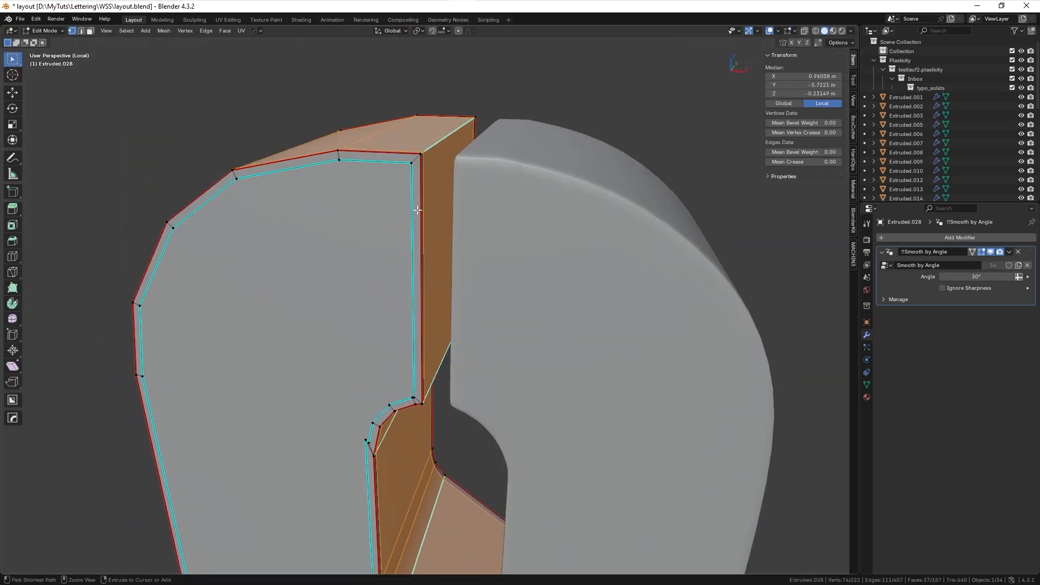
- Connect the S body's inner and outer contour vertices across the upper stem, at both ends of the straight inner edge
click(423, 193)
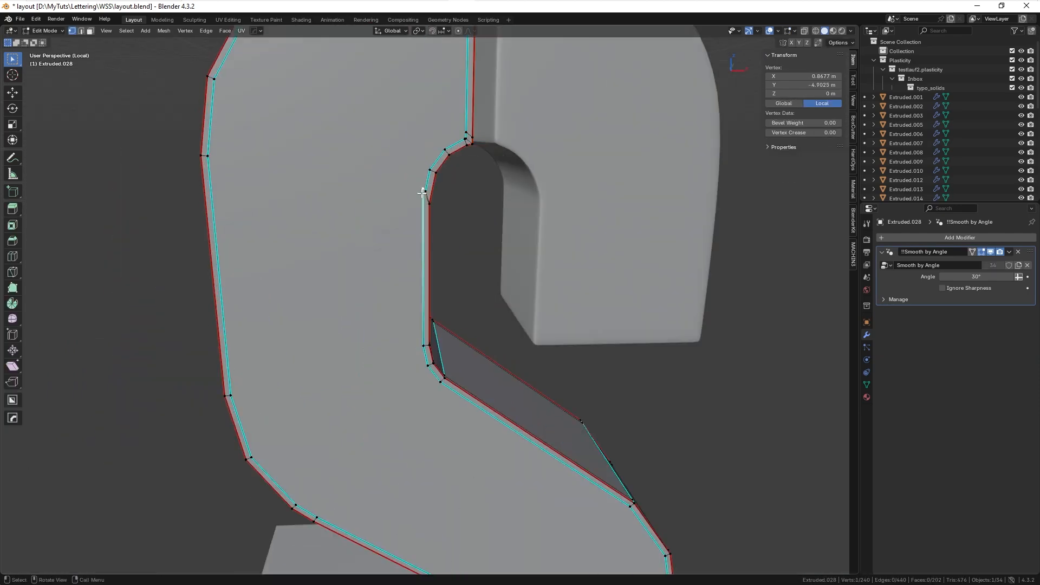
key(KP_1)
shift+click(207, 168)
key(j)
click(207, 445)
shift+click(435, 386)
key(j)
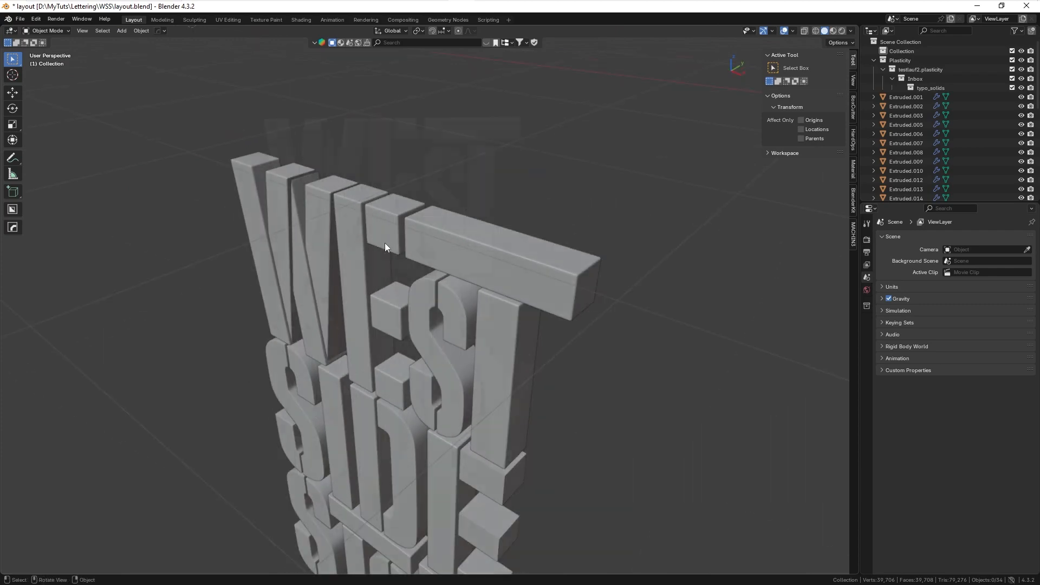
- Select all the letter pieces and open their meshes for editing together
click(391, 238)
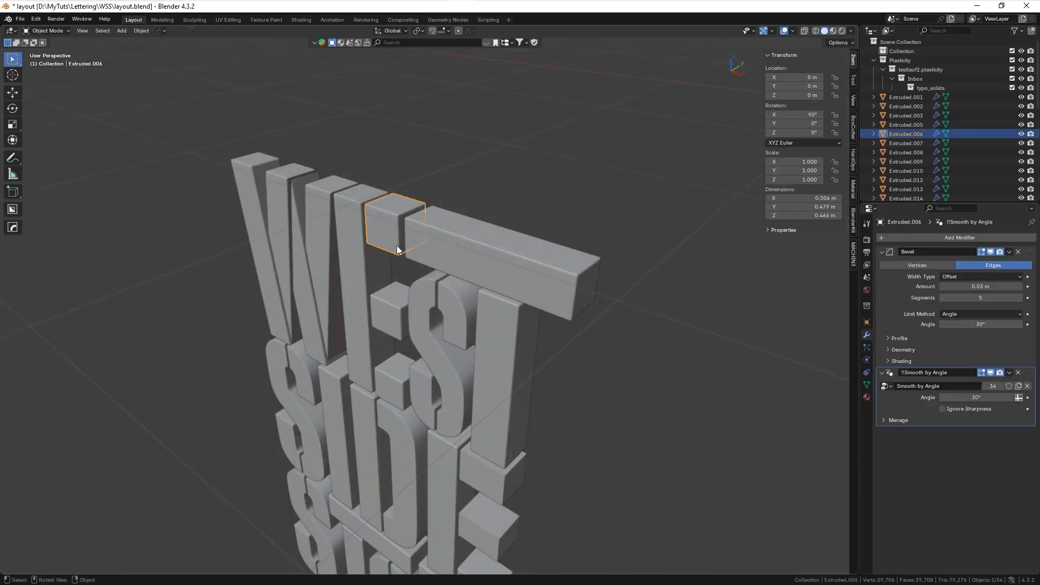
click(458, 303)
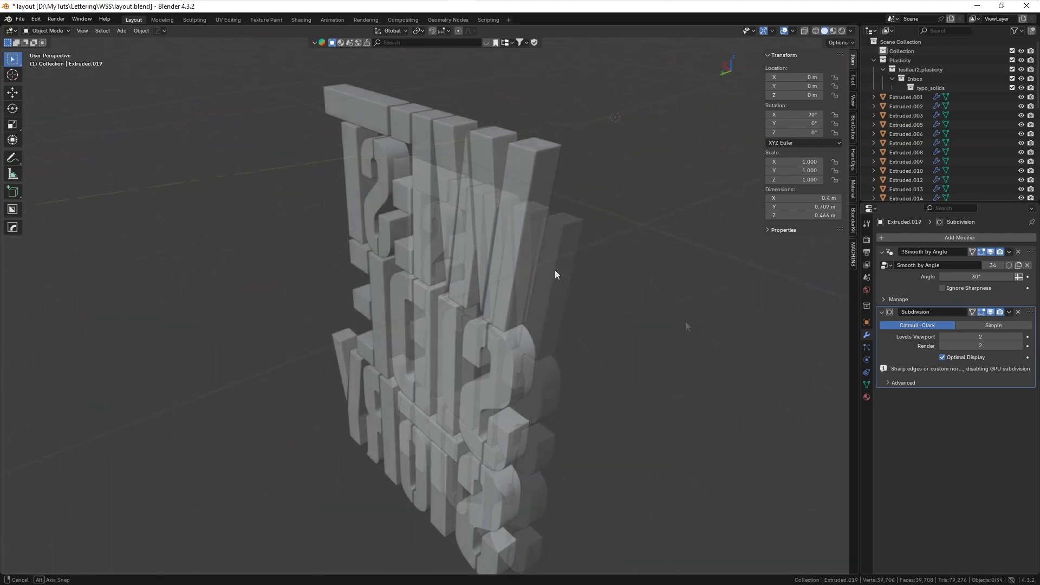
drag(557, 162, 302, 510)
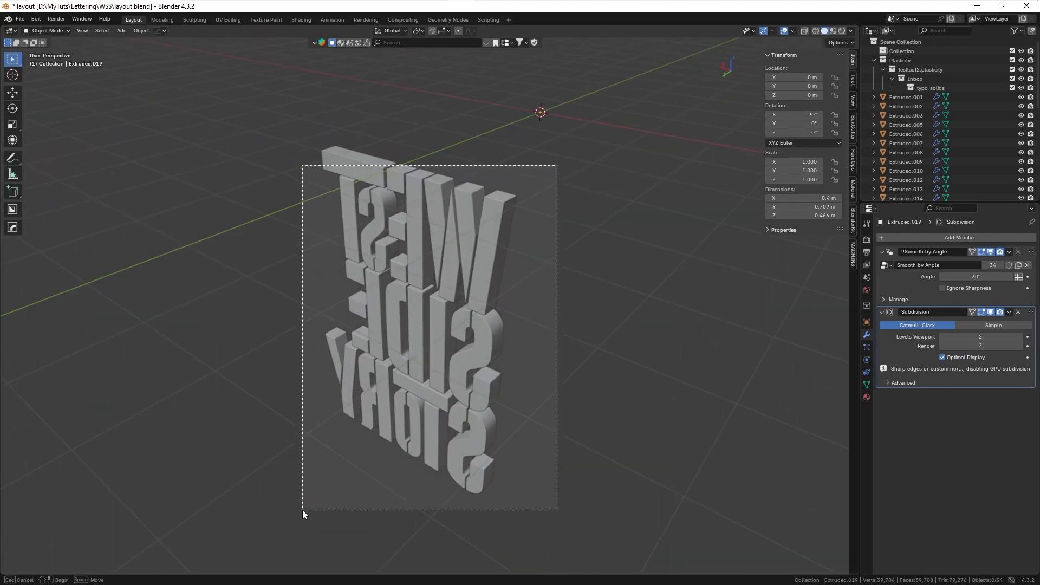
key(Tab)
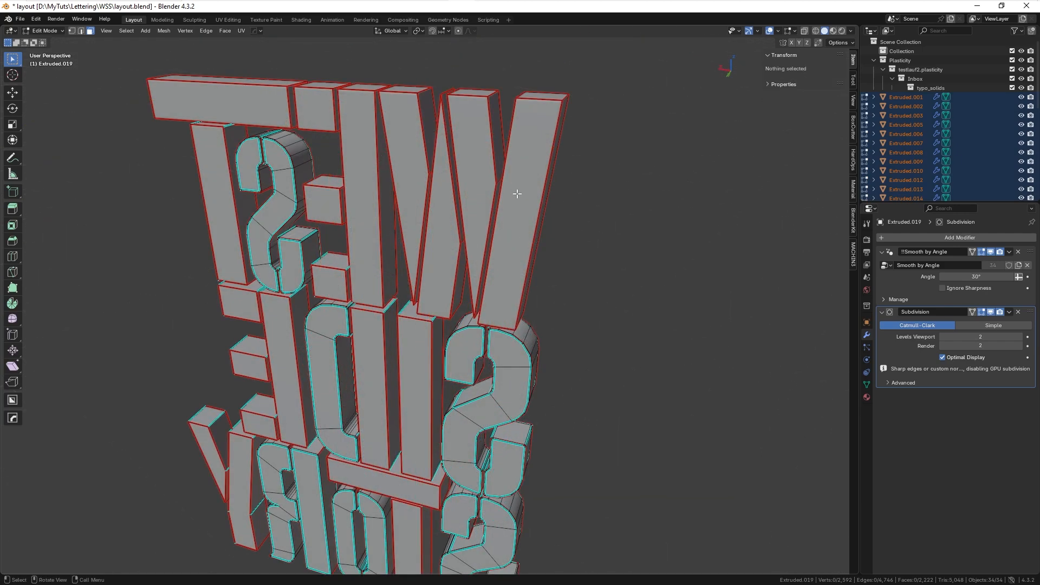
- Select every face coplanar with the back face of the W's outer stroke across all letter pieces
click(520, 196)
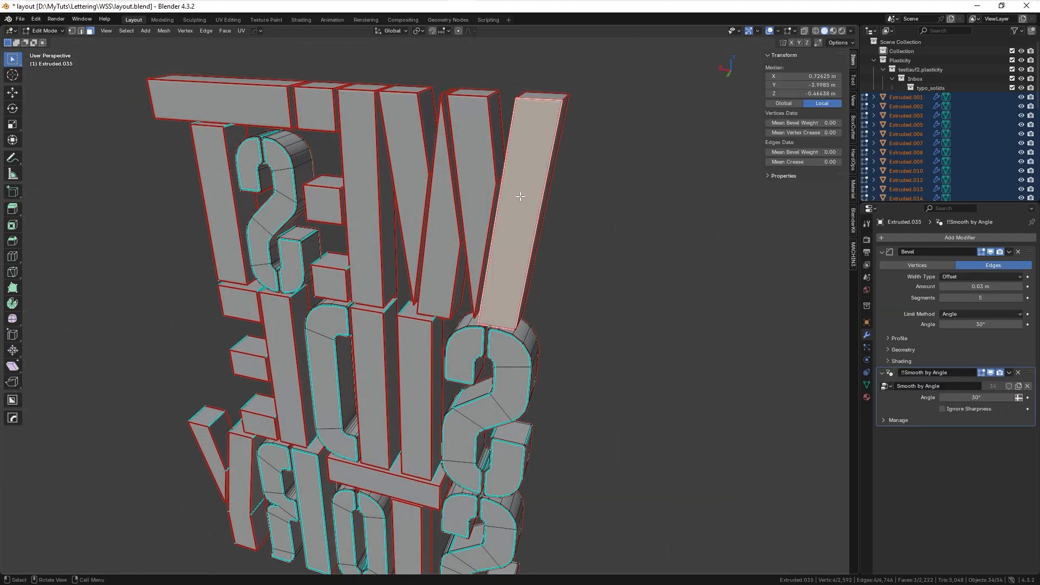
key(shift+g)
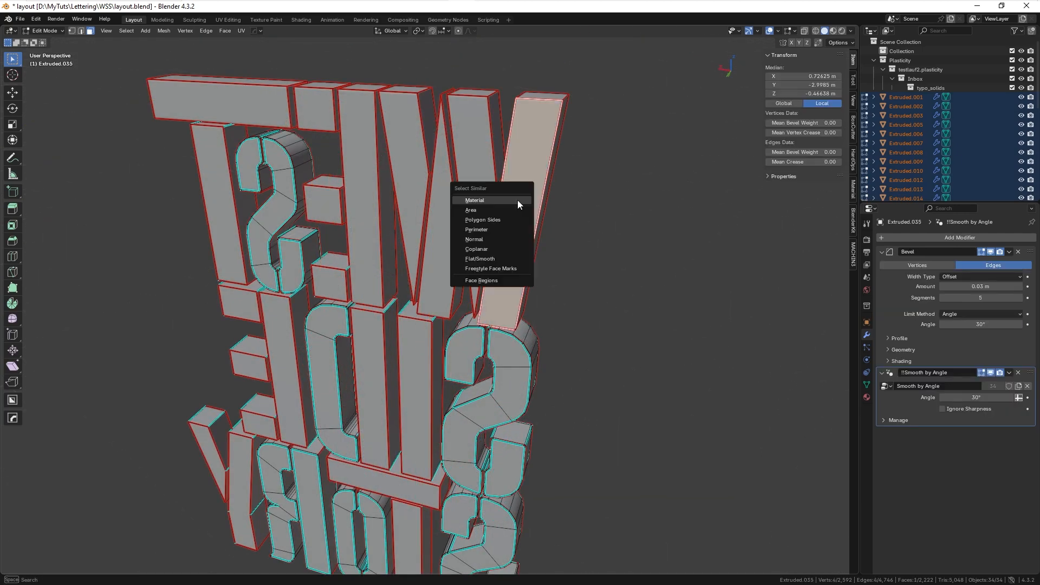
click(518, 201)
ctrl+middle_drag(515, 209, 472, 260)
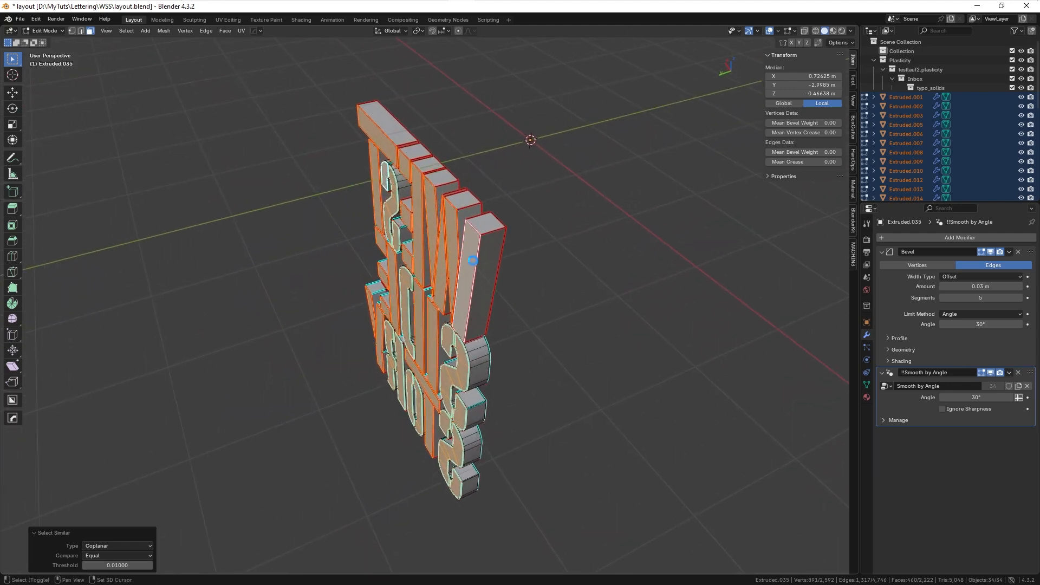
- Duplicate the selected back faces in place, separate the selection into new objects and leave mesh editing
key(shift+d)
right_click(459, 275)
key(p)
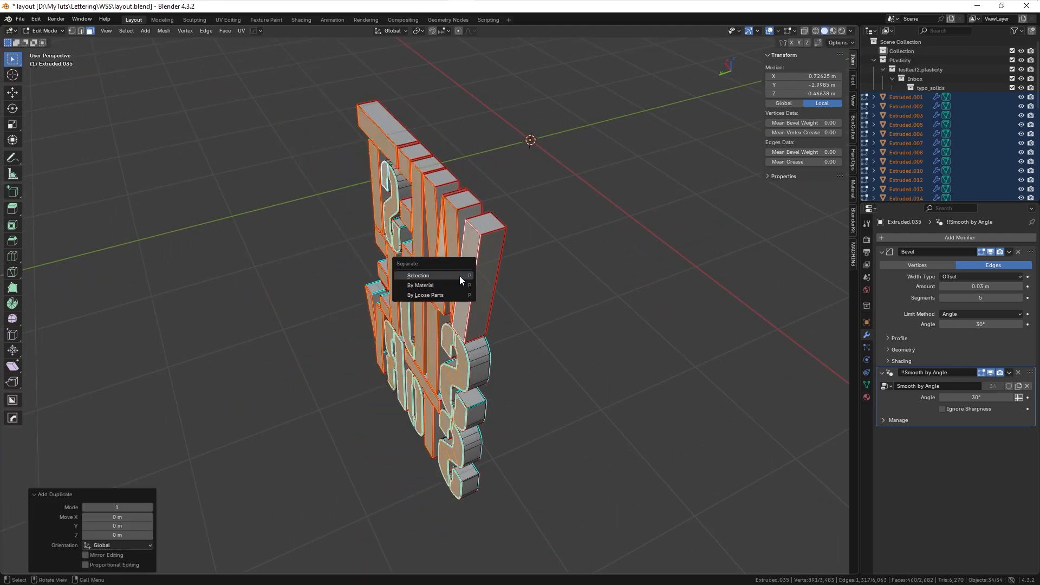
click(424, 276)
key(Tab)
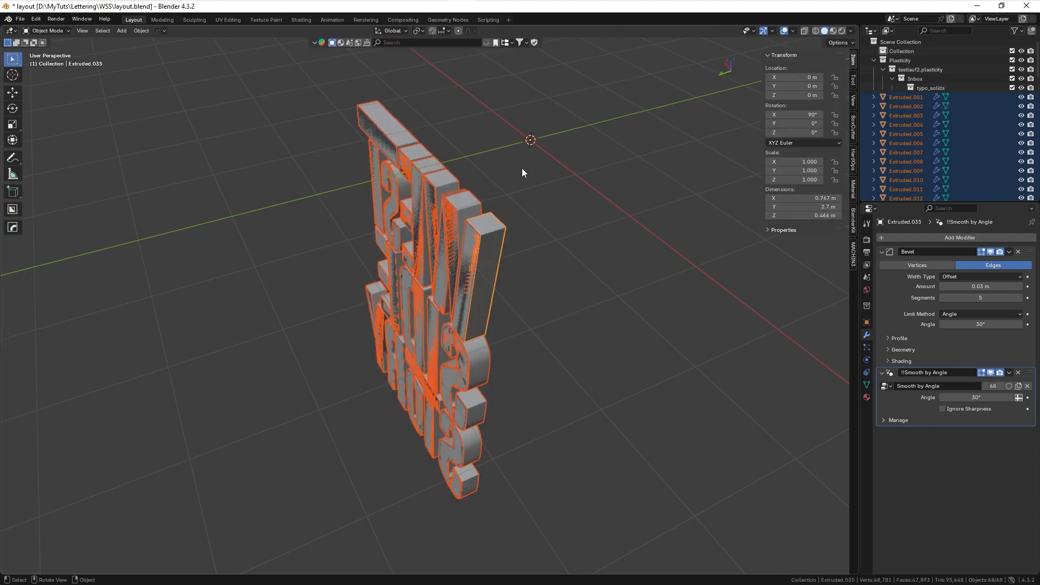
- Hide the solid letter pieces and select all the remaining flat copies
click(521, 169)
click(477, 239)
drag(325, 390, 703, 340)
drag(703, 339, 703, 323)
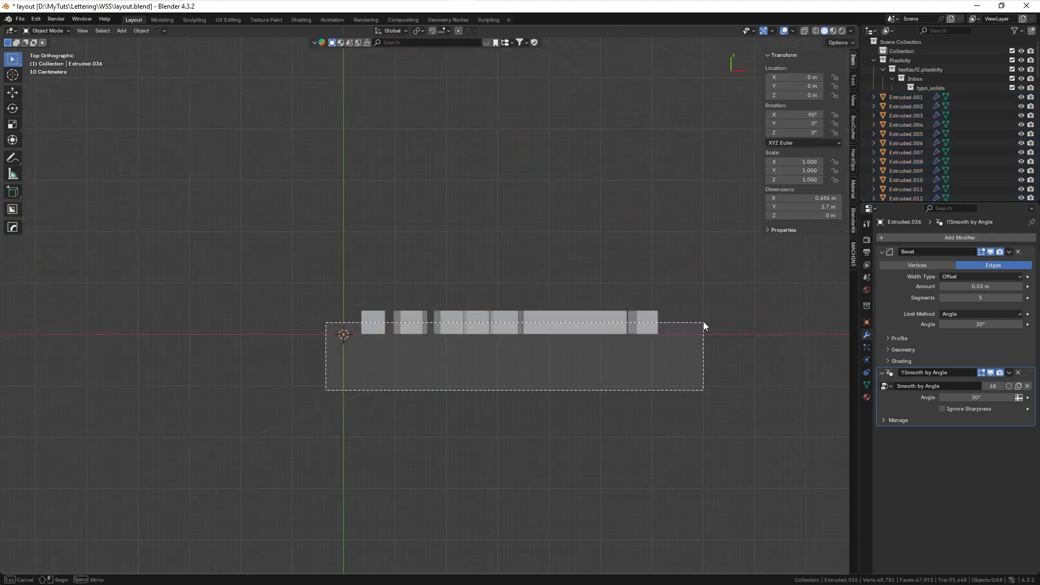
key(h)
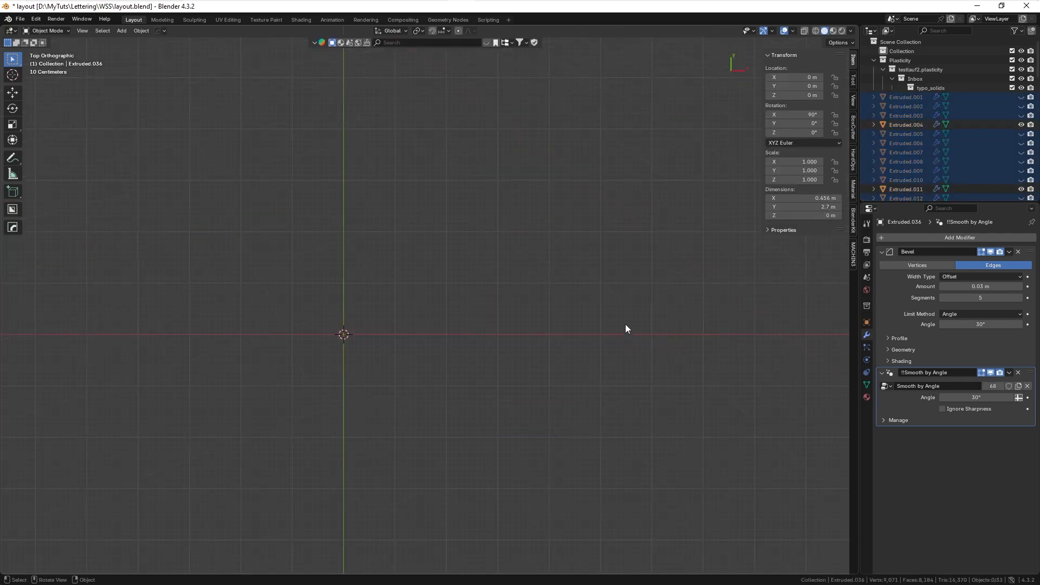
key(alt+h)
middle_drag(625, 325, 288, 452)
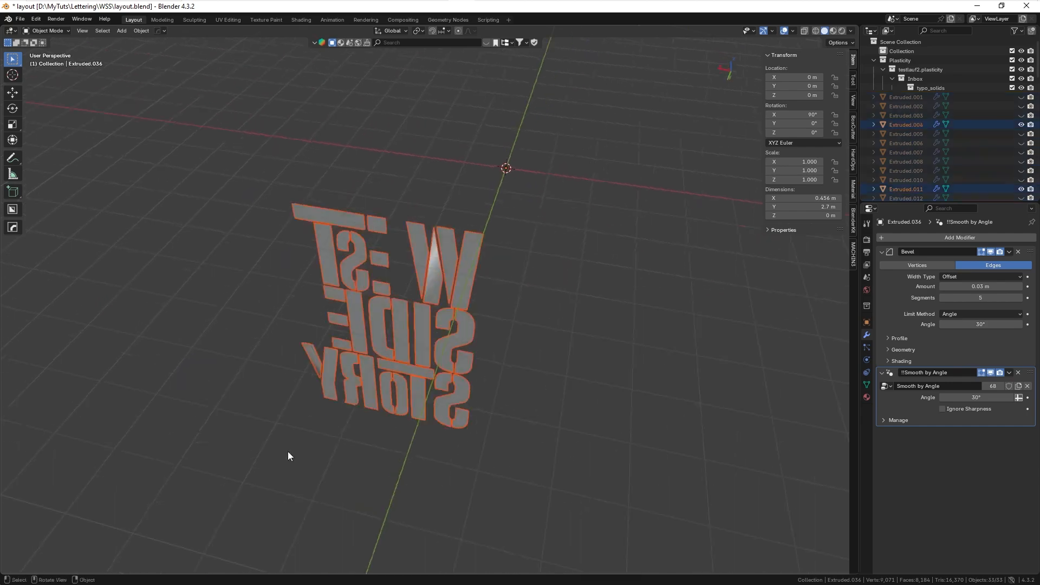
- Move the selected flat letter copies backward along the Y axis, well clear of the solid lettering's location
mouse_move(475, 243)
middle_down()
mouse_move(495, 237)
mouse_move(457, 255)
mouse_move(474, 250)
middle_up()
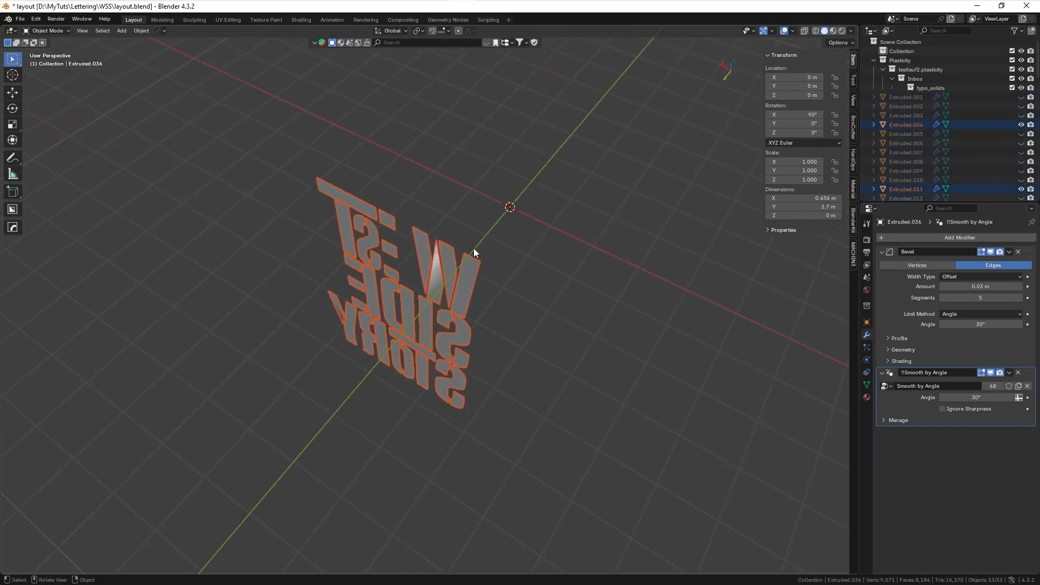
key(g)
key(y)
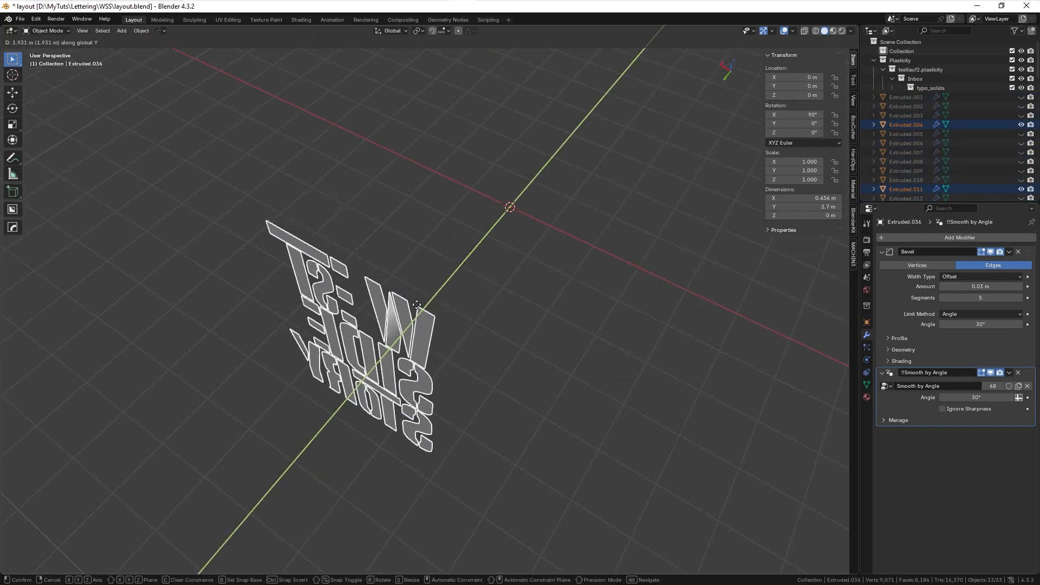
click(395, 338)
click(459, 323)
middle_drag(459, 323, 416, 343)
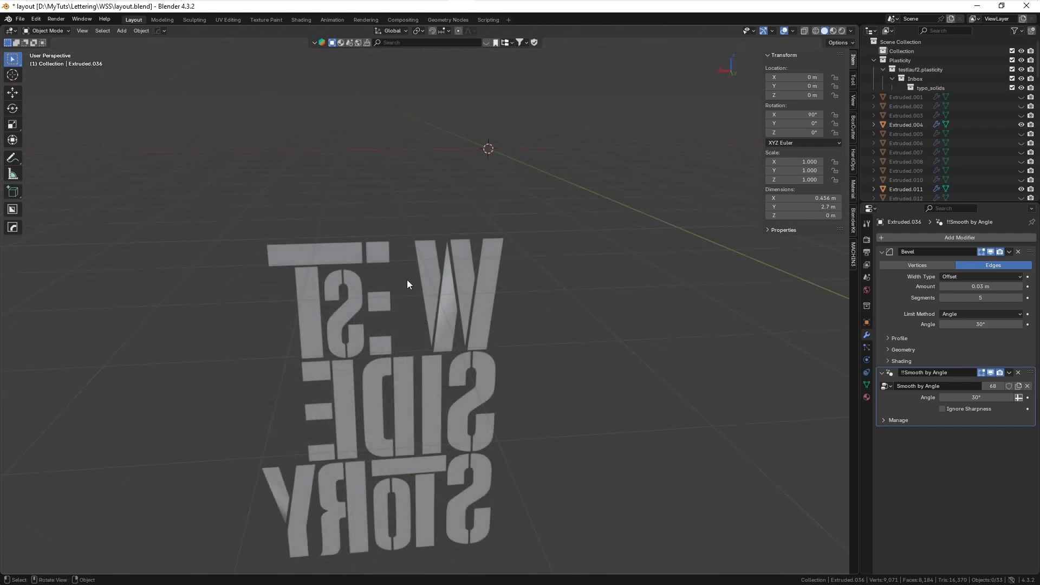
middle_drag(450, 199, 419, 227)
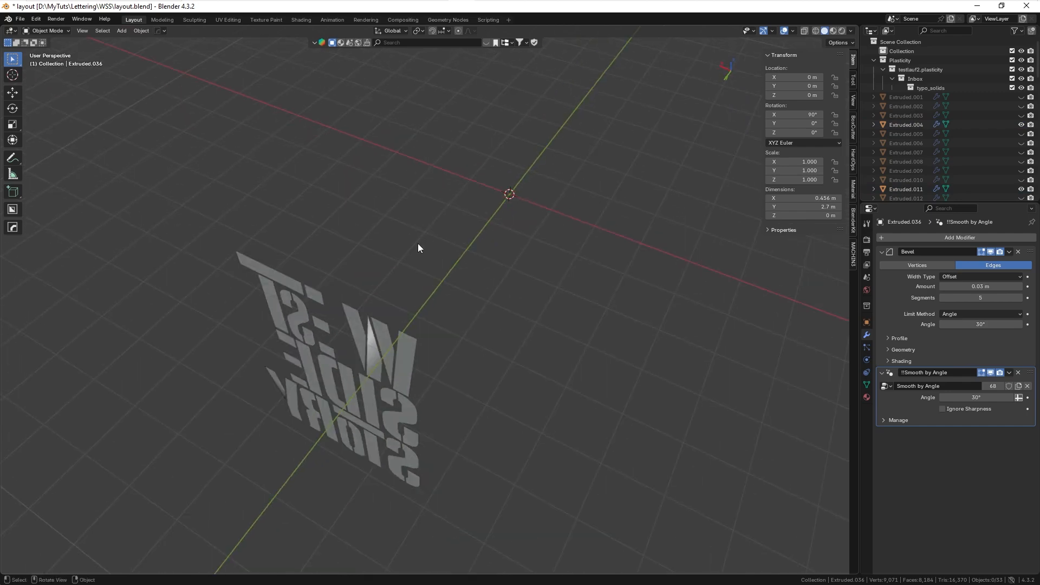
- Unhide the solid letters and move the flat stem of the E in WEST about 2.98 m along Y to the other flat copies
key(alt+h)
click(407, 247)
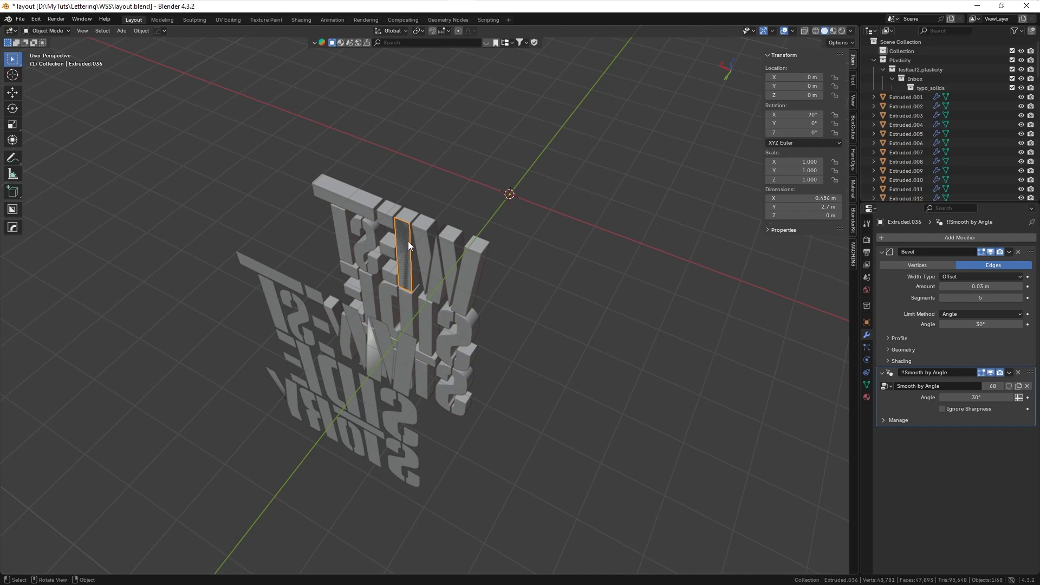
key(g)
key(y)
click(401, 365)
- Edit all the flat copies together and flatten their geometry into one plane by scaling it to 0 along Y
middle_drag(402, 365, 354, 139)
drag(354, 139, 270, 498)
mouse_move(318, 327)
middle_down()
mouse_move(399, 301)
mouse_move(324, 324)
middle_up()
key(Tab)
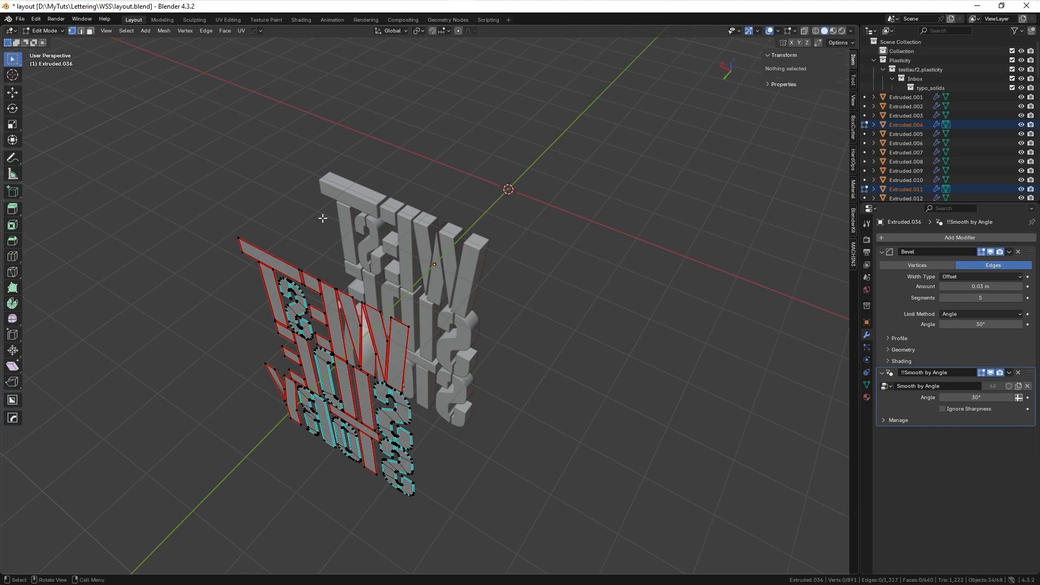
key(a)
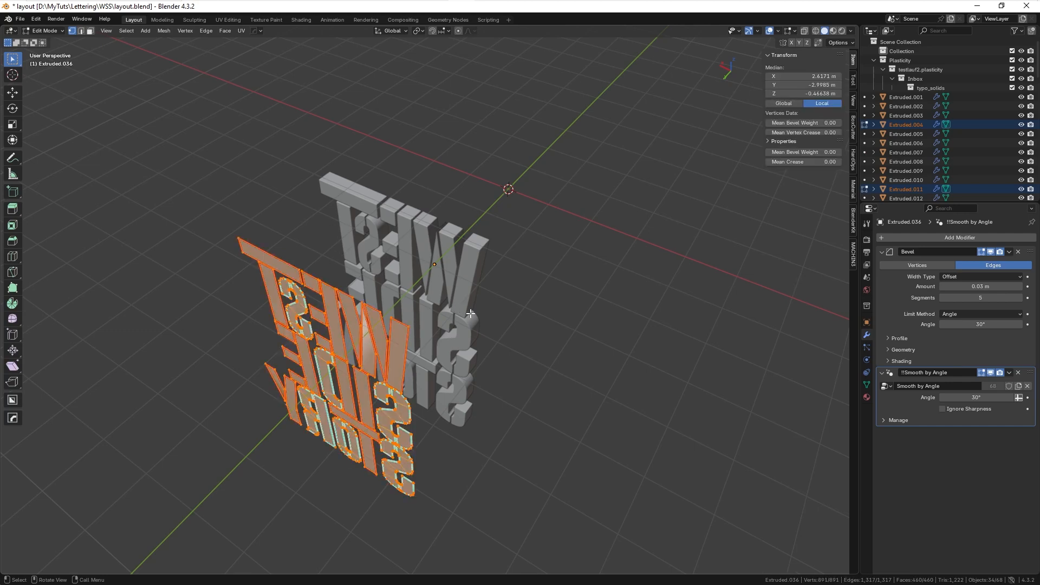
key(KP_7)
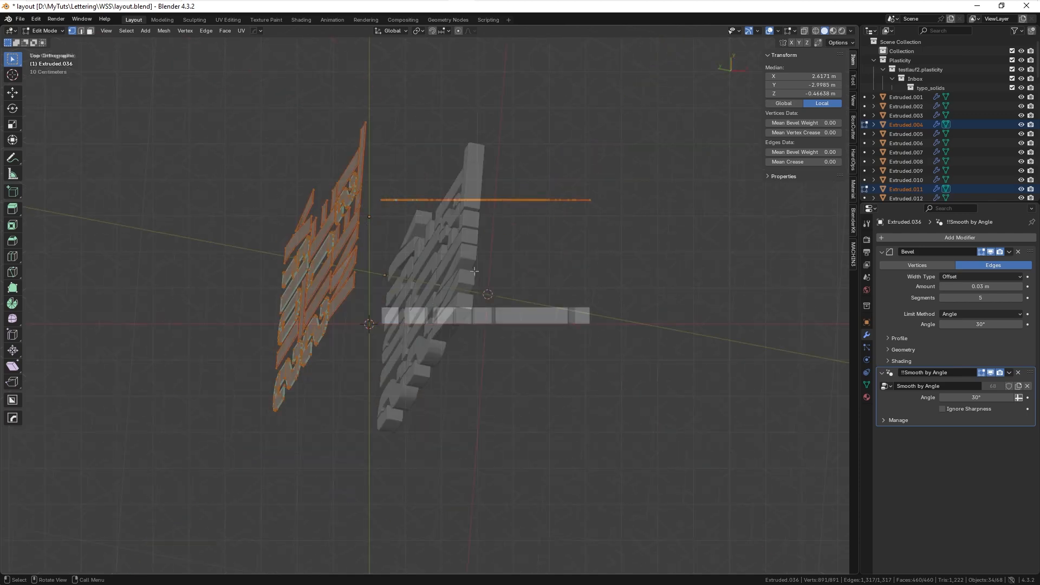
text(sy)
text(0)
key(Return)
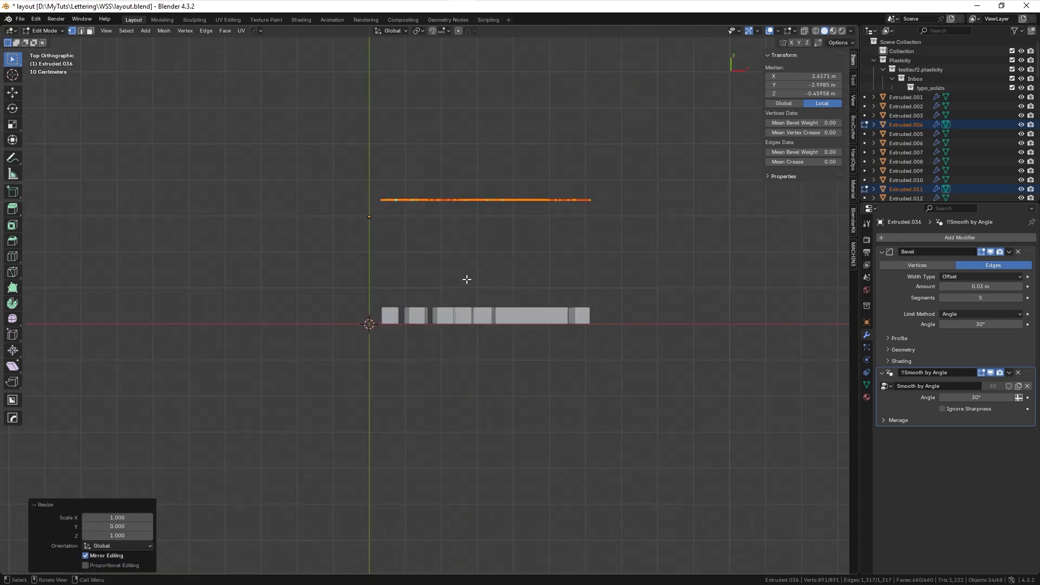
key(Tab)
- Join all the flat letter copies into one object and set its origin to its geometry
middle_drag(432, 222, 403, 203)
scroll(401, 201, down, 2)
drag(336, 99, 450, 447)
middle_drag(496, 292, 451, 269)
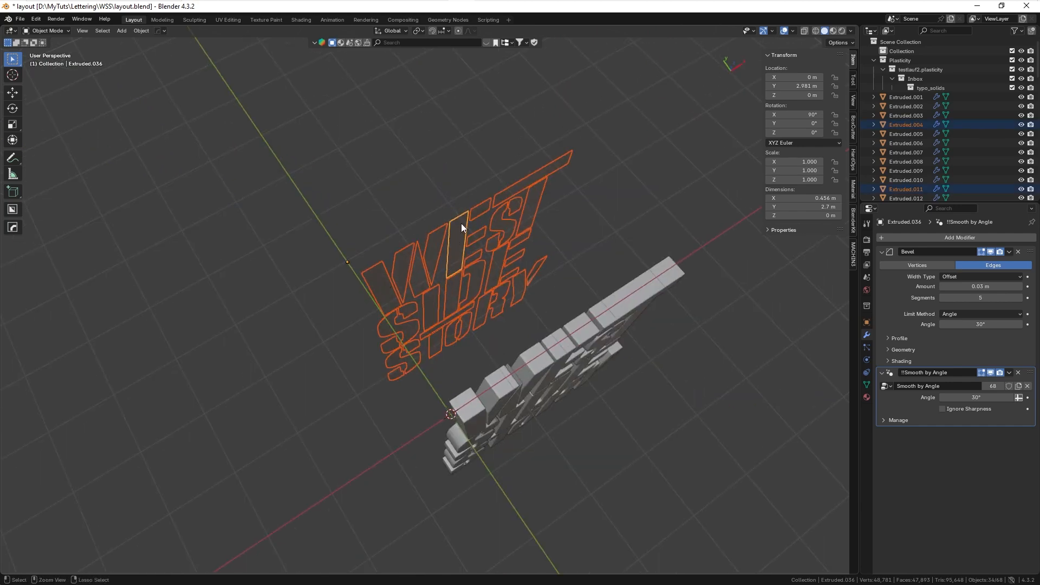
key(ctrl+j)
key(shift+s)
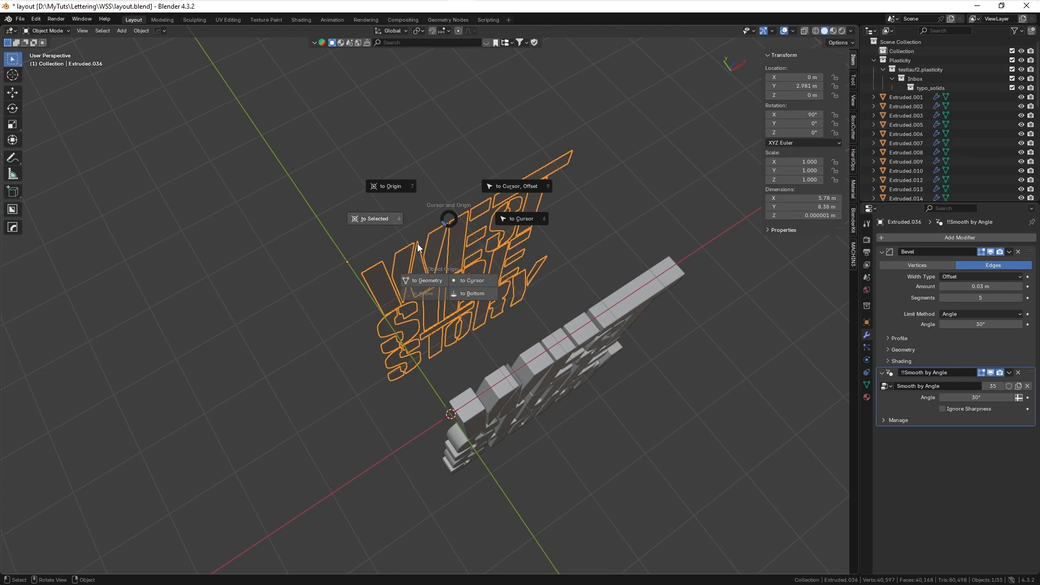
click(428, 278)
- Run Clean Mesh on the joined flat lettering with a 0.5° dissolve angle and leave mesh editing
key(Tab)
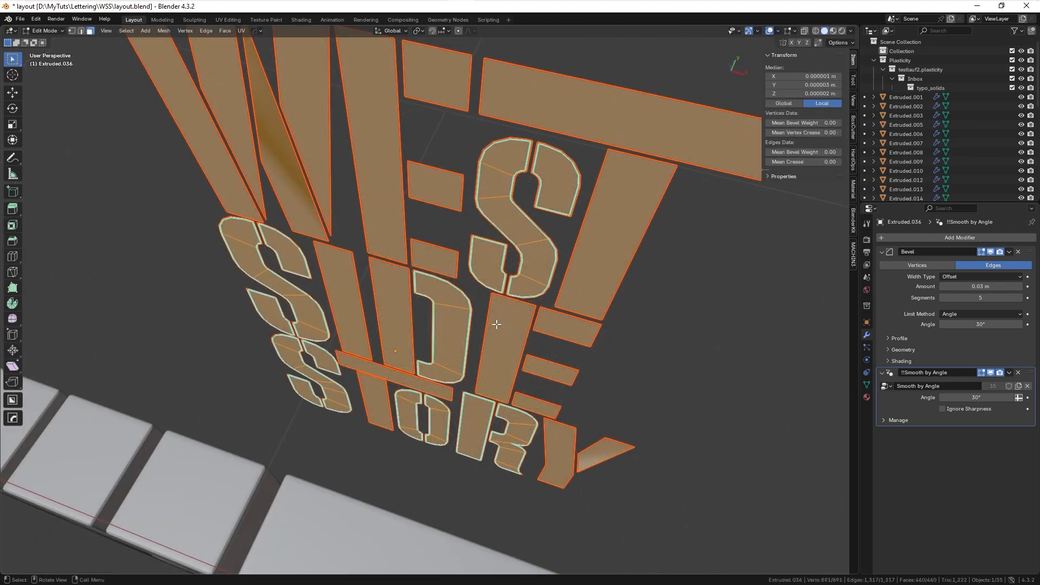
middle_drag(505, 196, 414, 216)
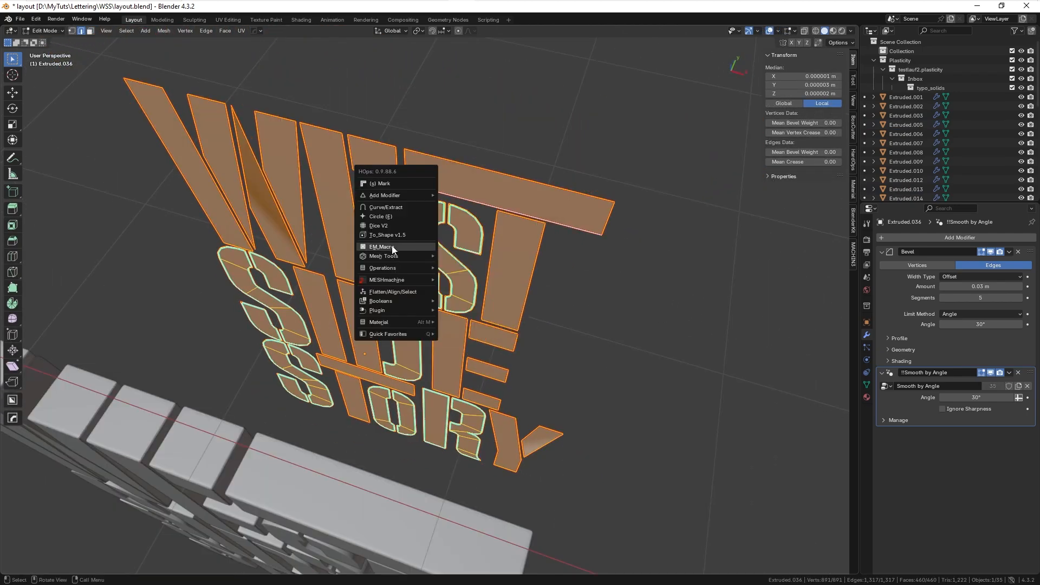
key(Escape)
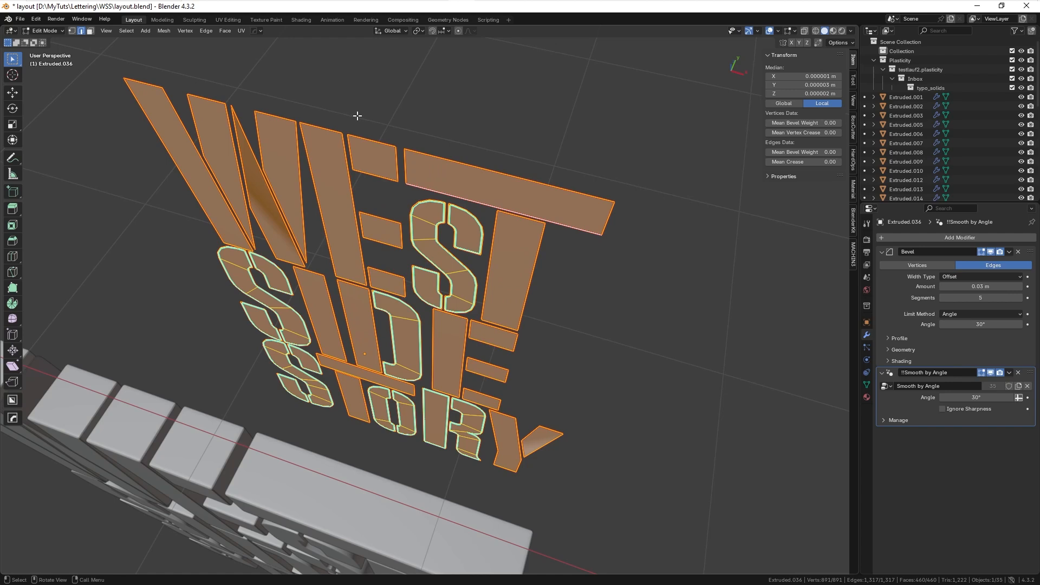
key(q)
mouse_move(339, 179)
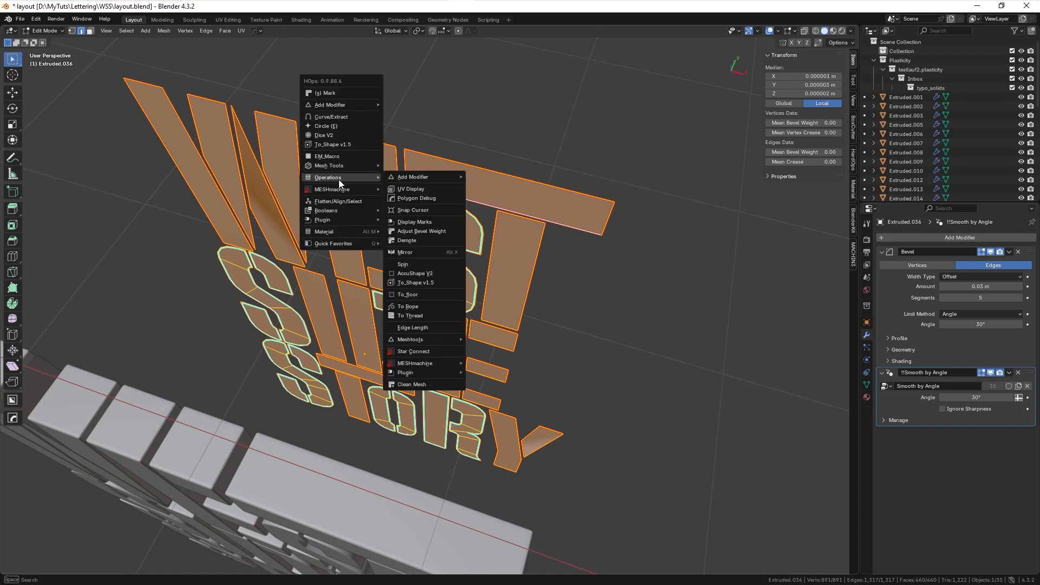
click(415, 384)
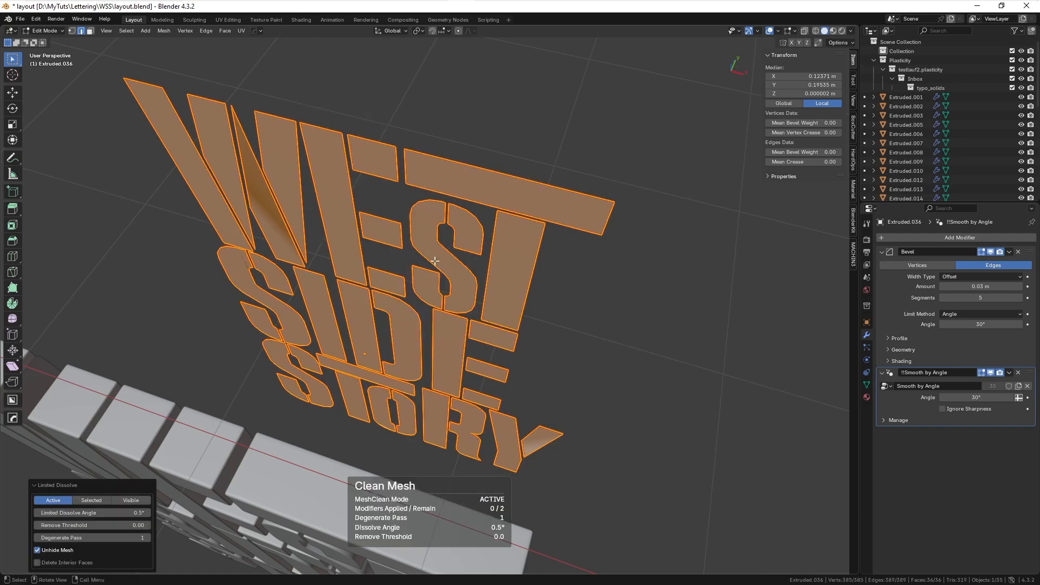
click(442, 216)
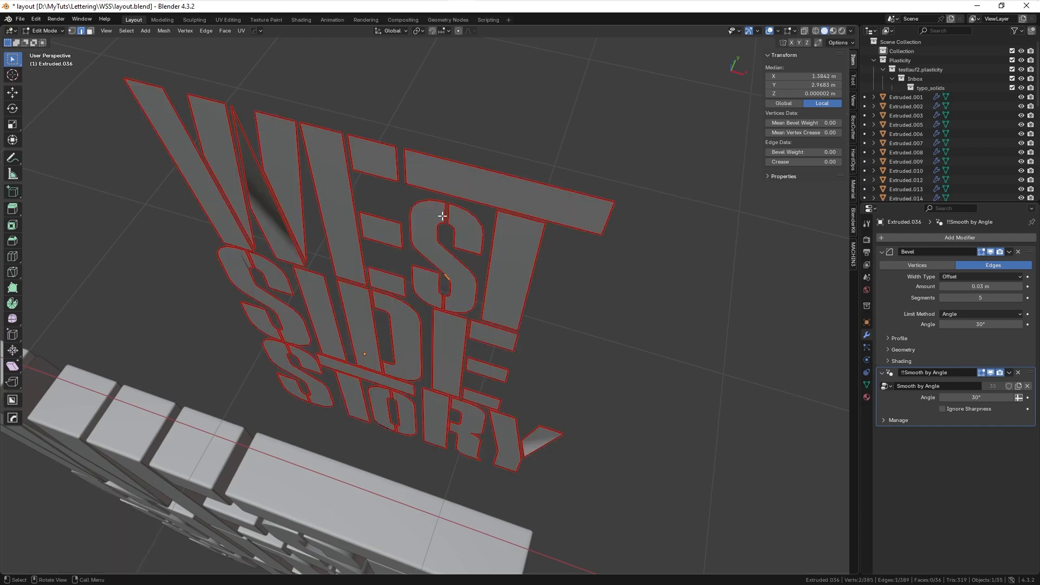
middle_drag(456, 266, 447, 157)
click(406, 244)
key(Tab)
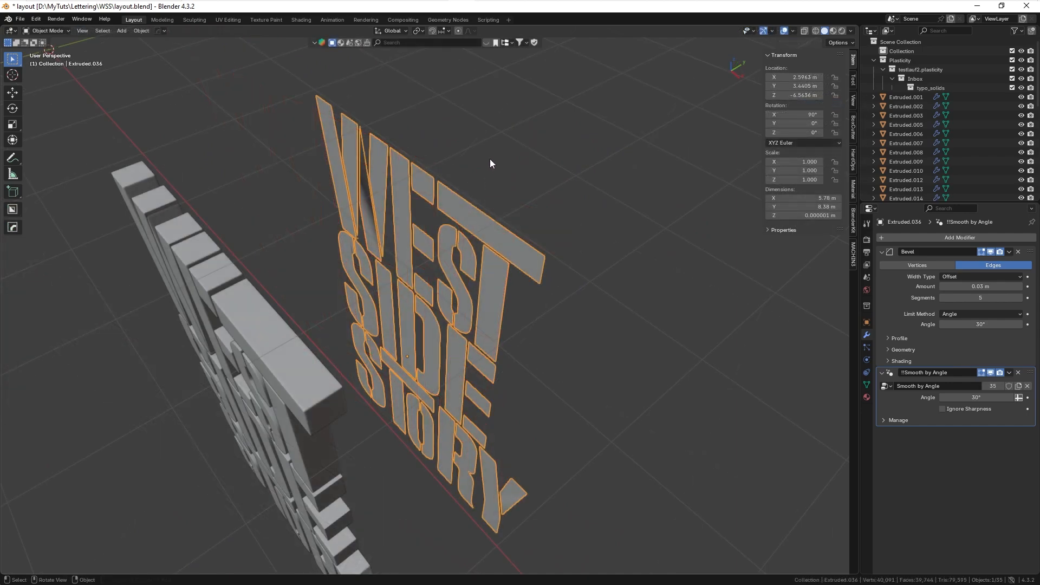
- Try converting the flat lettering to a curve with a round bevel, and undo back to editing its mesh
right_click(520, 169)
mouse_move(515, 171)
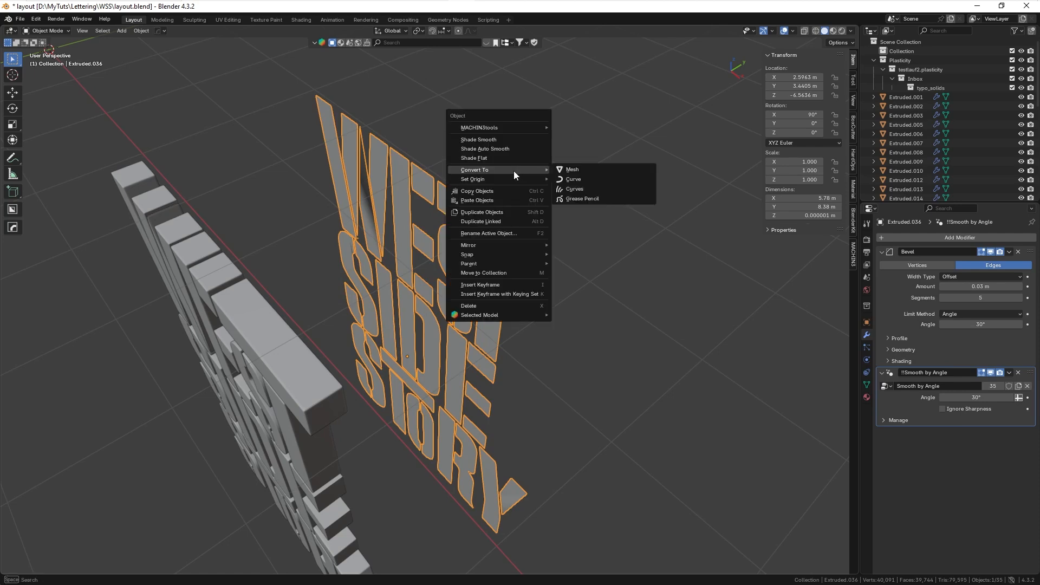
click(577, 179)
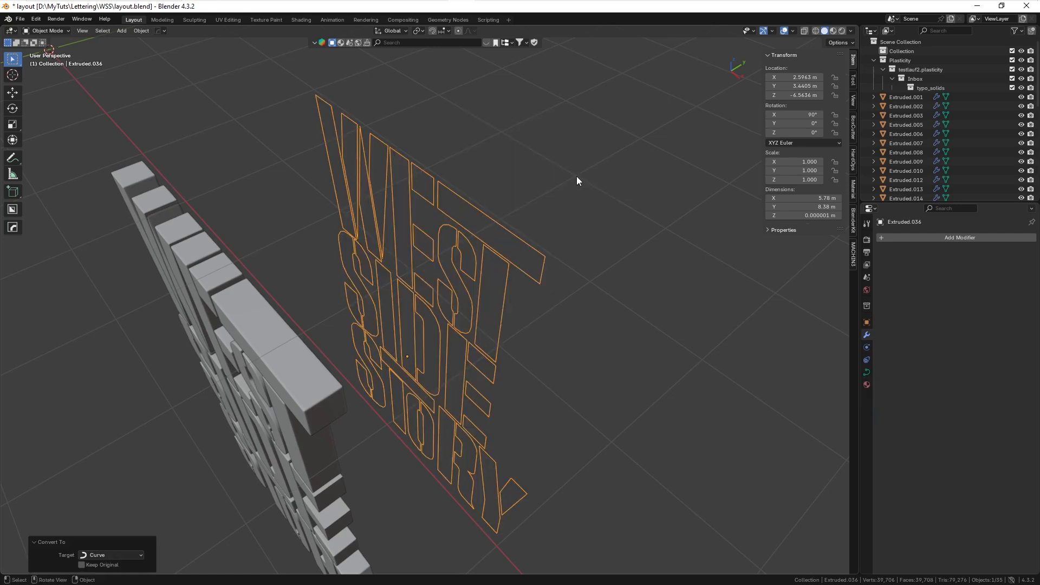
click(866, 372)
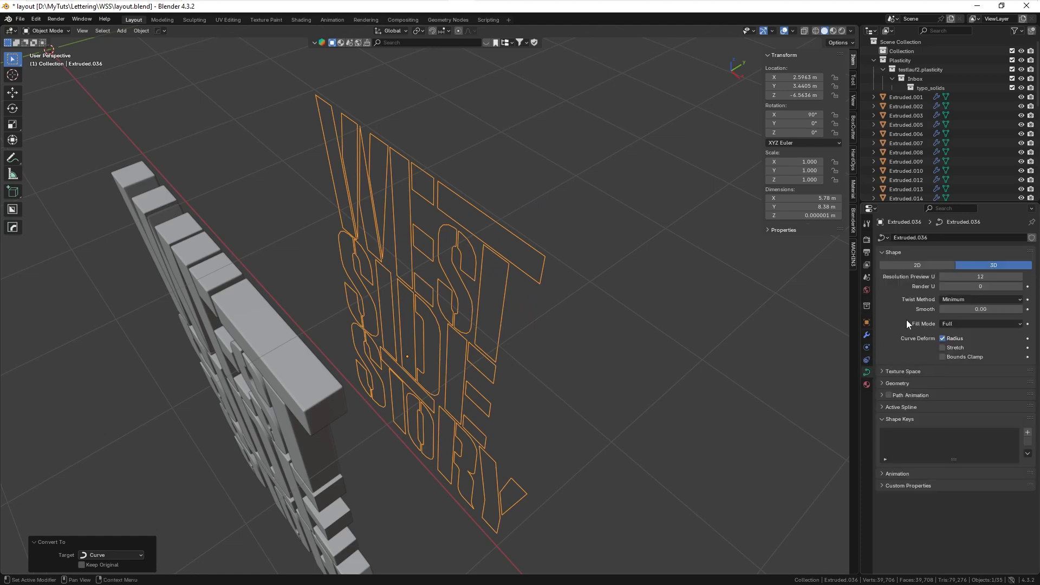
click(882, 384)
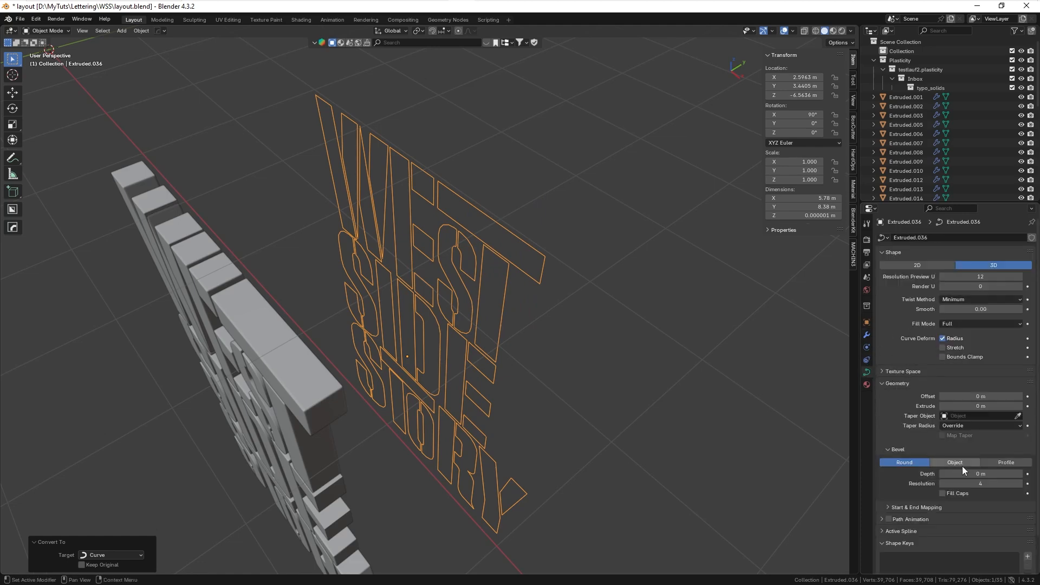
mouse_move(973, 474)
mouse_down()
mouse_move(989, 474)
mouse_move(980, 474)
mouse_up()
key(ctrl+z)
key(ctrl+z)
key(ctrl+z)
key(ctrl+z)
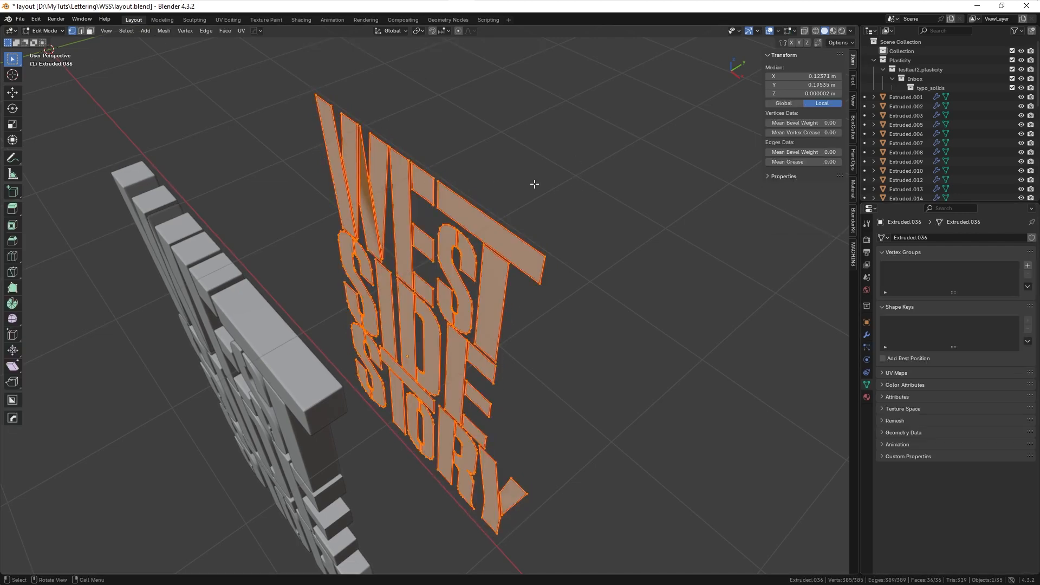
- Extract the outlines of the selected flat lettering with Curve/Extract as a curve of about 0.029 m bevel depth
key(q)
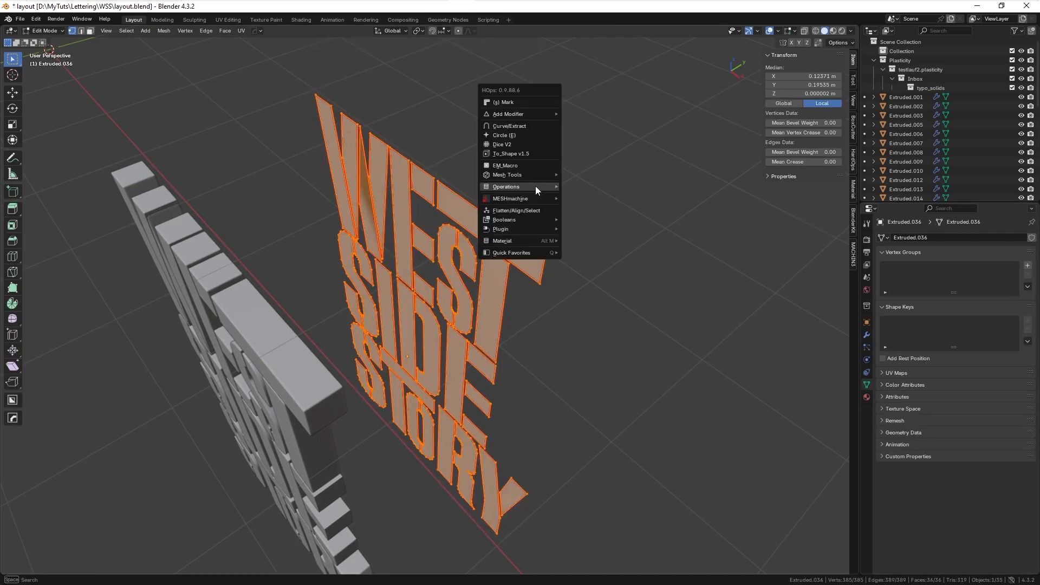
click(505, 126)
click(511, 136)
- Move the extracted outline curve along Y to about 0.97 m, near the solid letters, and shade it smooth
middle_drag(536, 165, 498, 208)
key(g)
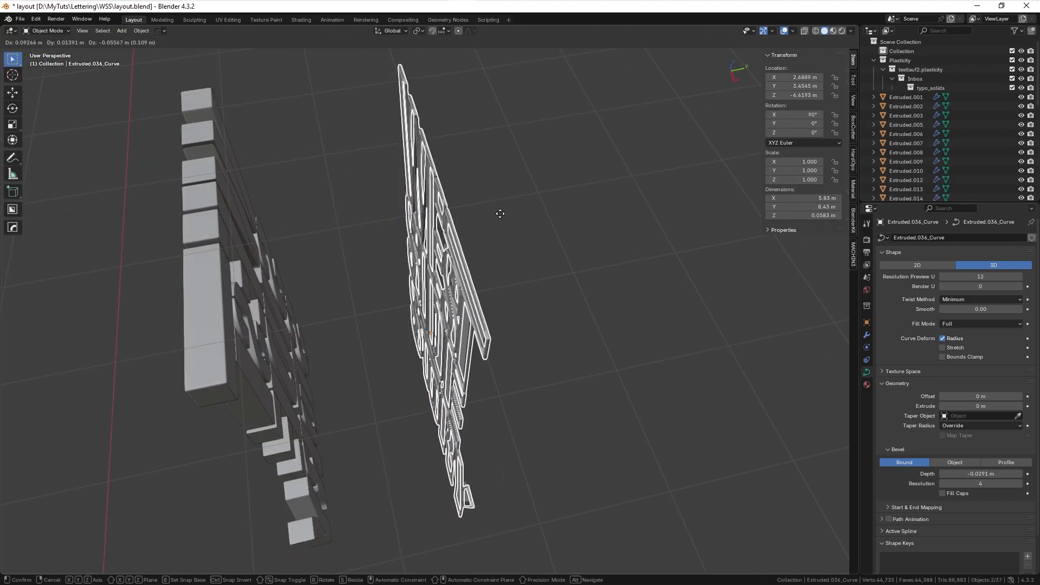
key(y)
click(357, 241)
middle_drag(520, 260, 481, 281)
scroll(481, 282, up, 4)
right_click(557, 156)
click(559, 157)
middle_drag(515, 213, 554, 146)
scroll(543, 212, down, 6)
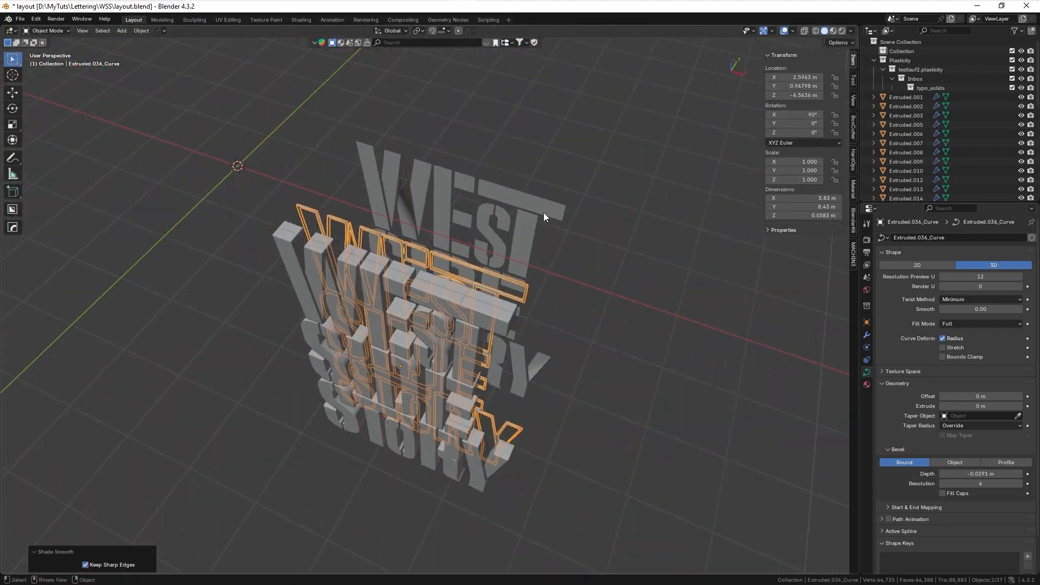
middle_drag(544, 214, 514, 218)
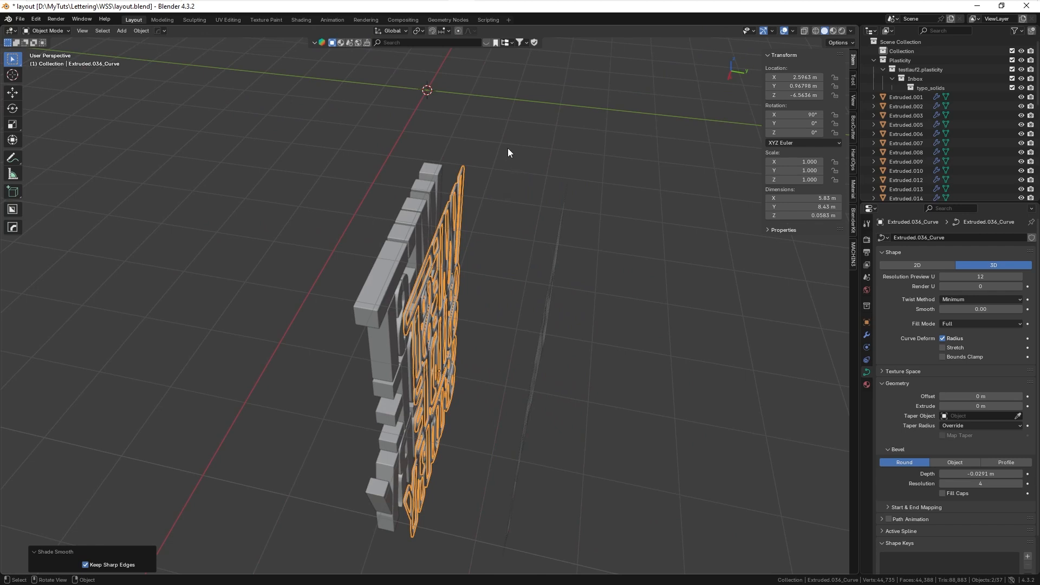
- Move the outline curve into a new collection named curves
key(m)
click(498, 165)
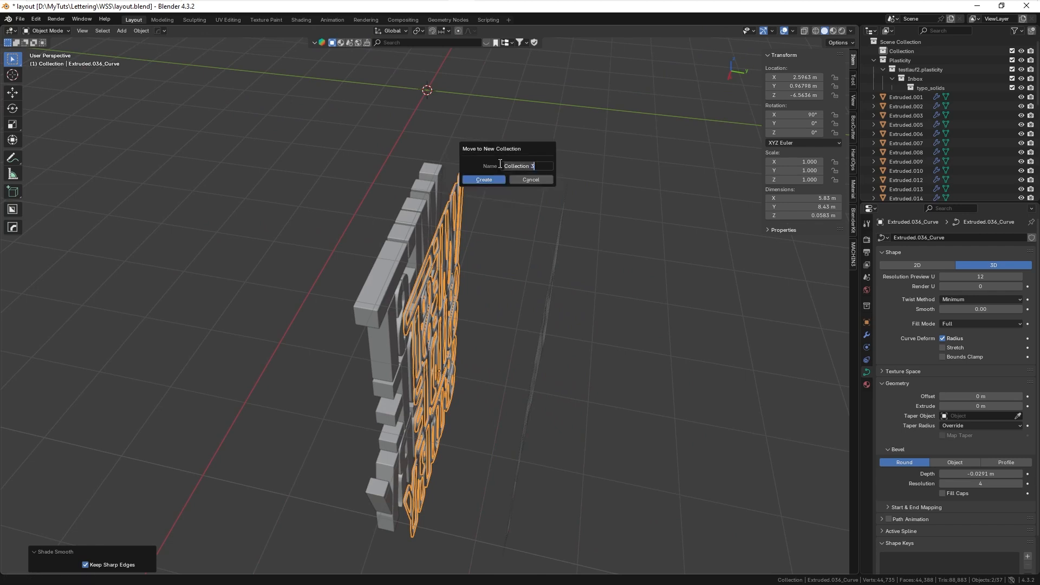
text(curves)
key(Return)
- Exclude the curves collection from the view layer and delete the flat lettering mesh
click(1012, 97)
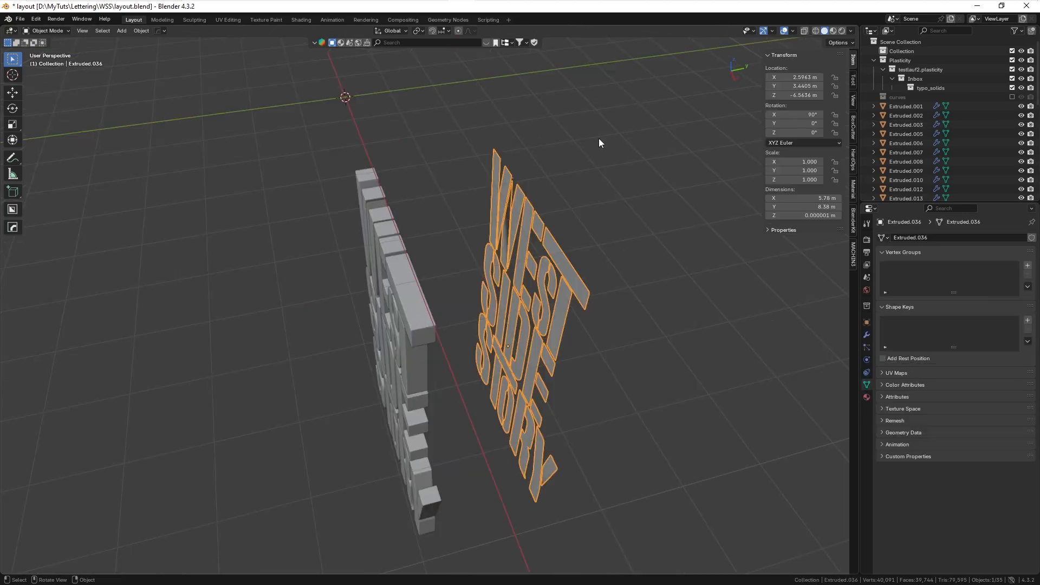
key(Delete)
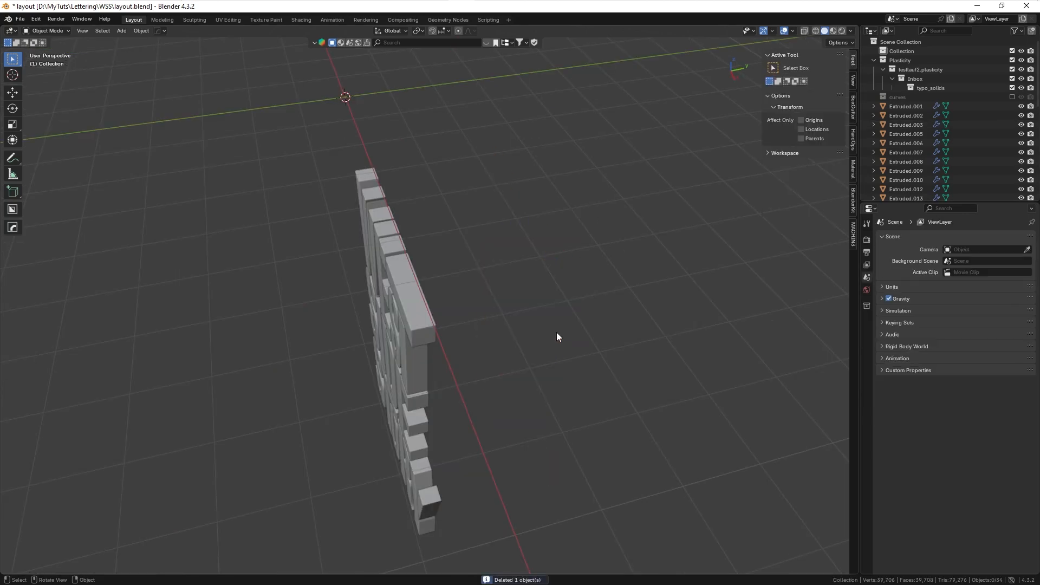
middle_drag(557, 332, 606, 233)
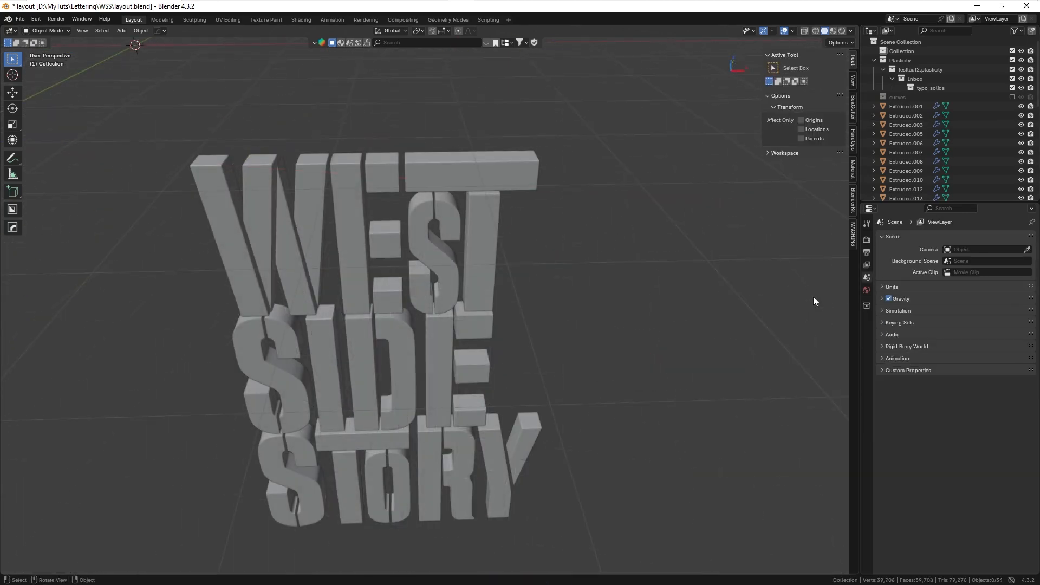
- Set the world background color to an Environment Texture using the image dusseldorf_bridge_8k.exr
click(866, 291)
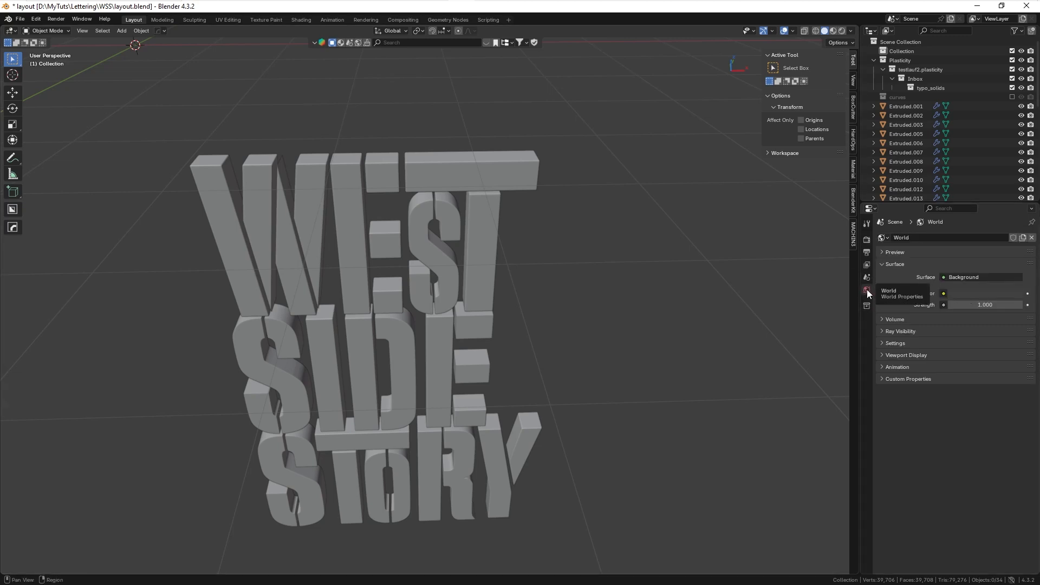
click(943, 293)
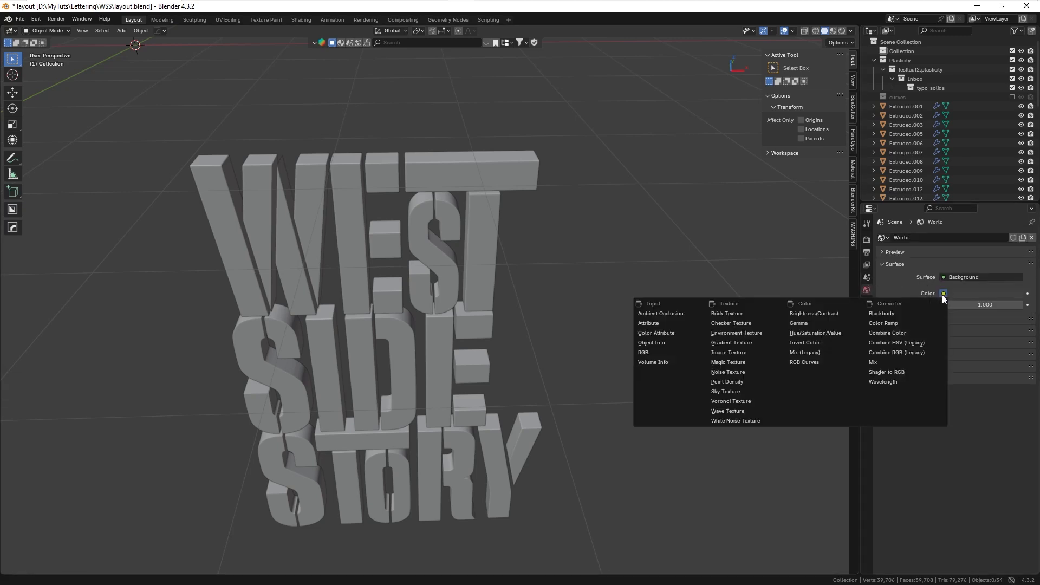
click(741, 332)
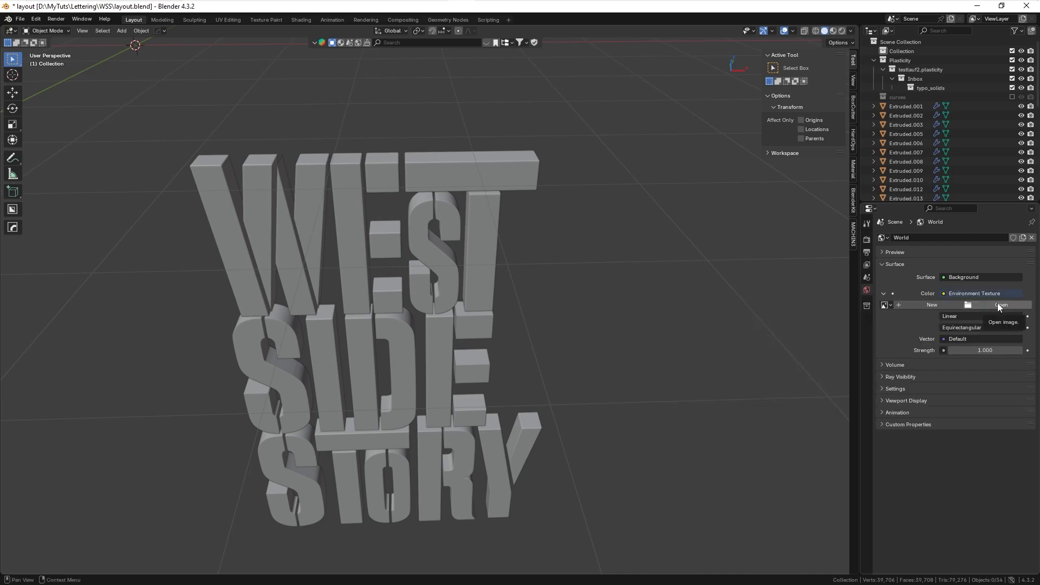
click(999, 306)
click(332, 360)
scroll(426, 343, down, 10)
double_click(426, 342)
double_click(423, 290)
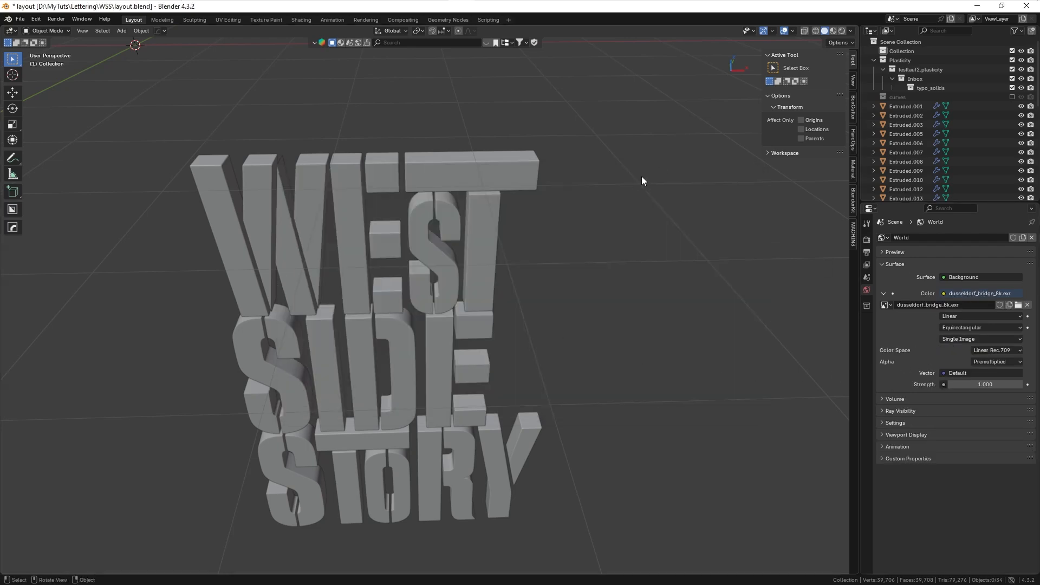
- Show the viewport in rendered shading and check the lettering against the environment background
click(841, 31)
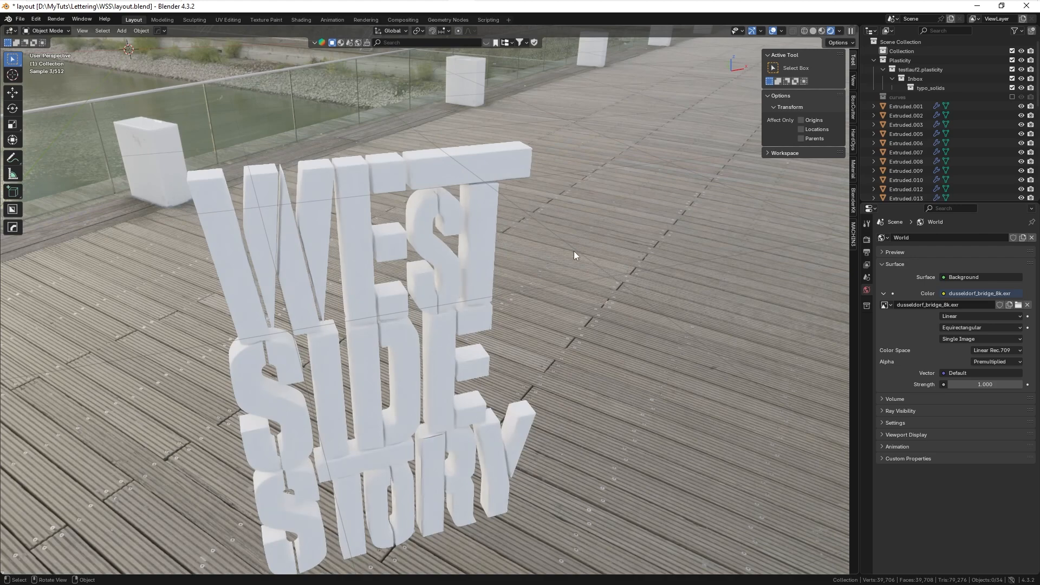
scroll(629, 259, down, 3)
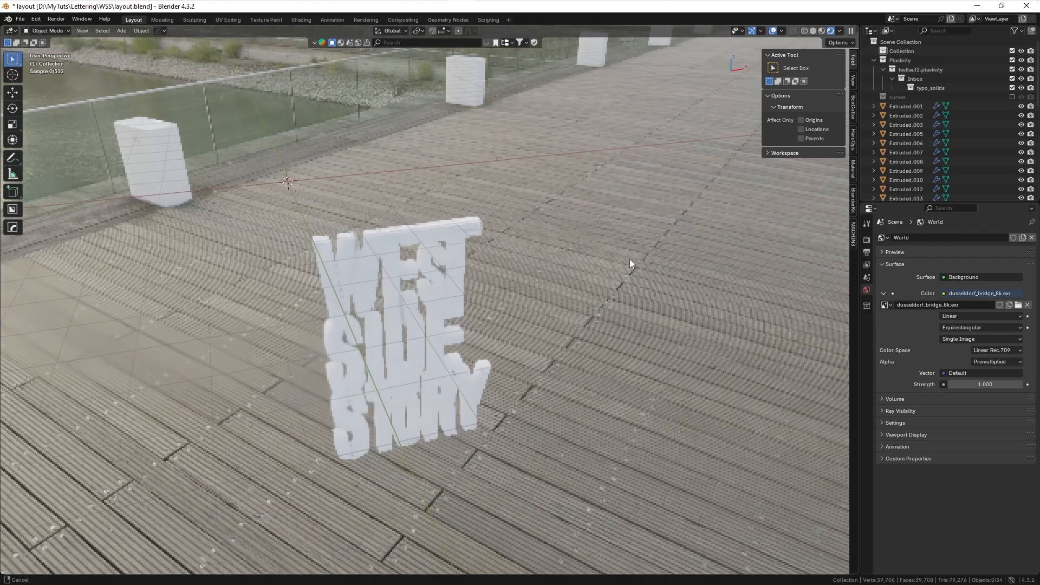
middle_drag(629, 268, 613, 257)
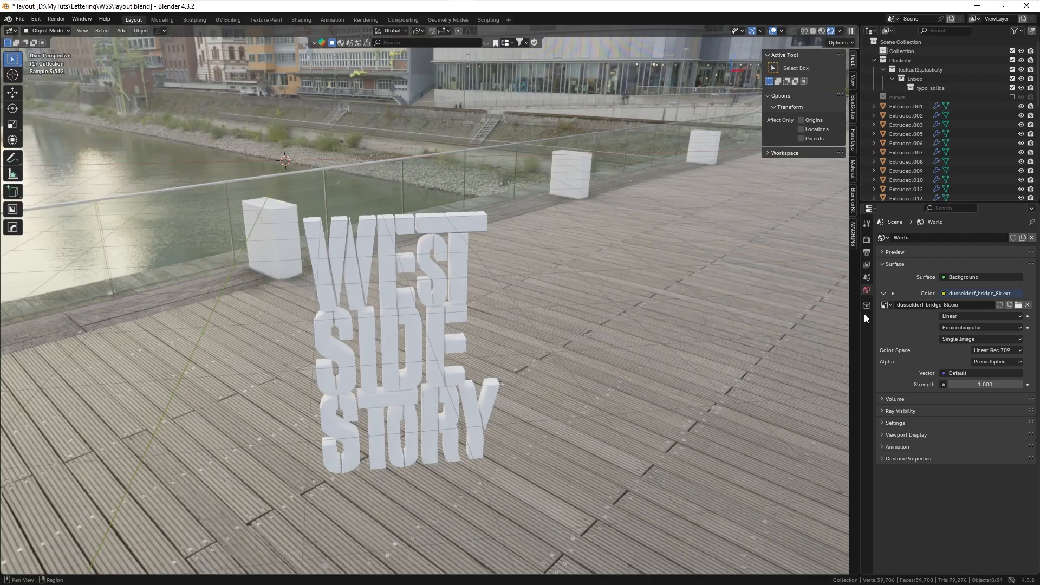
- Make the render film transparent and return the viewport to solid shading
click(866, 239)
scroll(874, 266, down, 2)
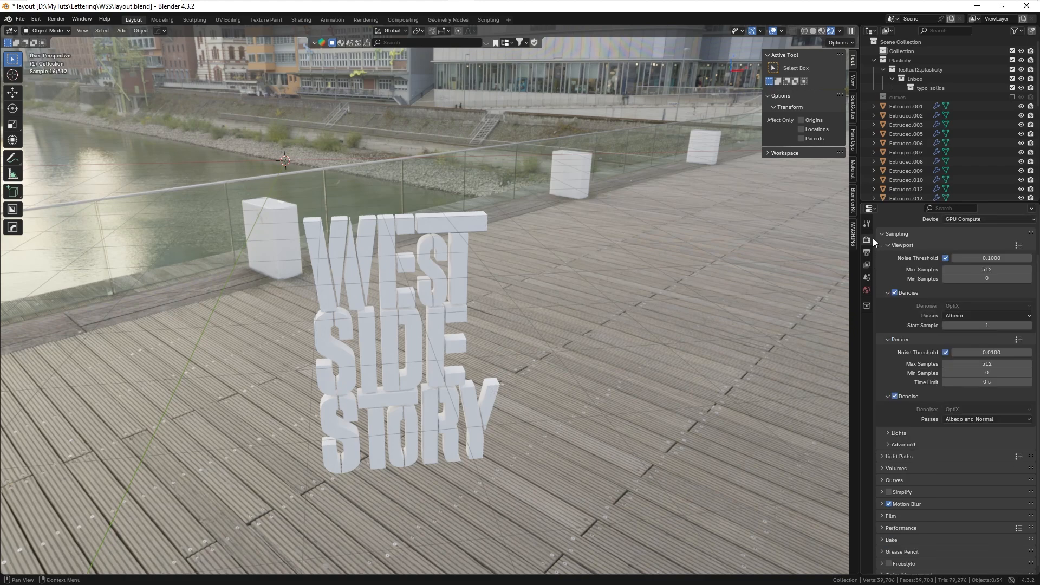
click(899, 515)
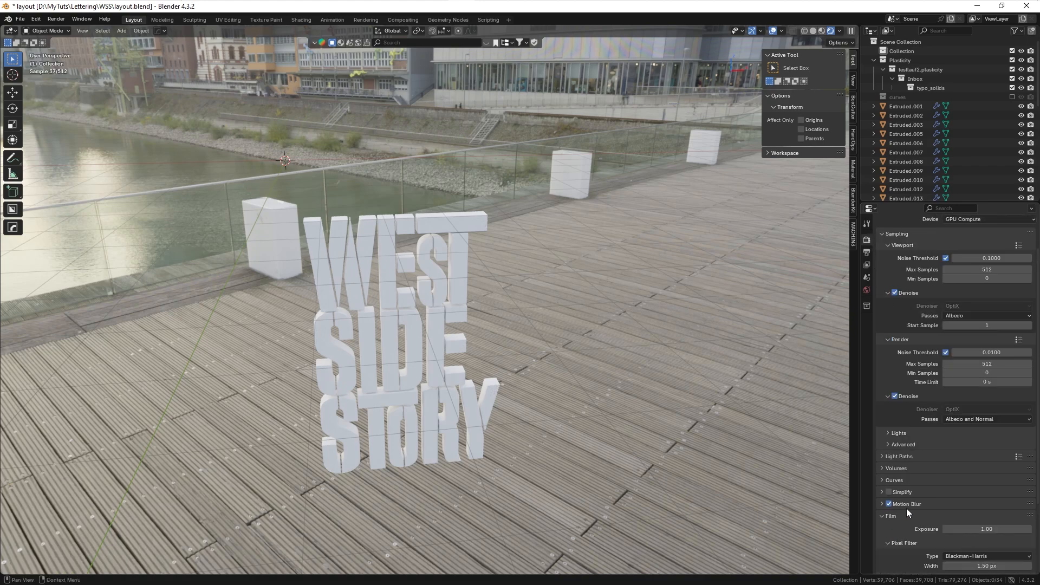
scroll(906, 487, down, 5)
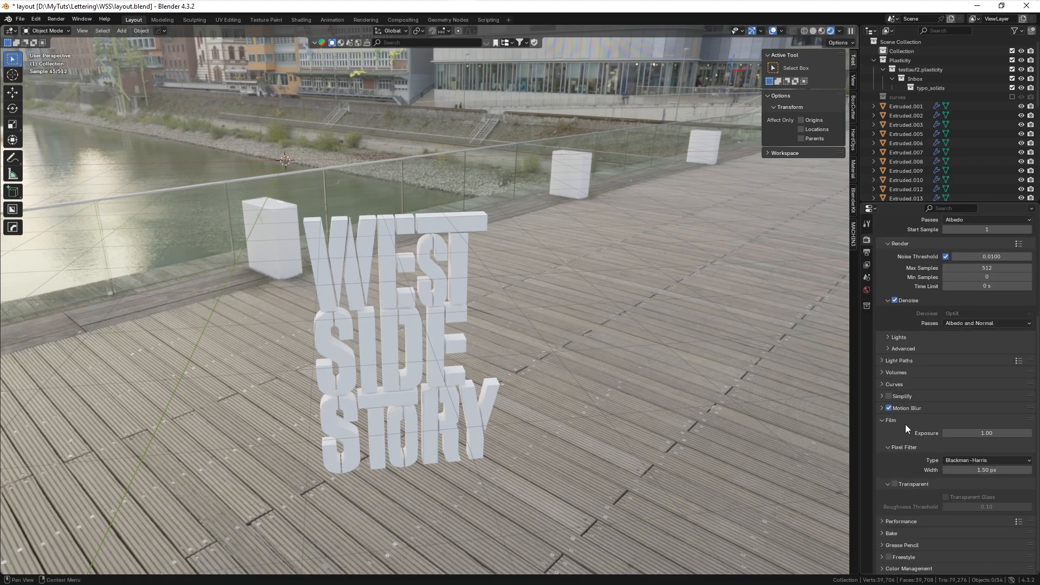
click(894, 484)
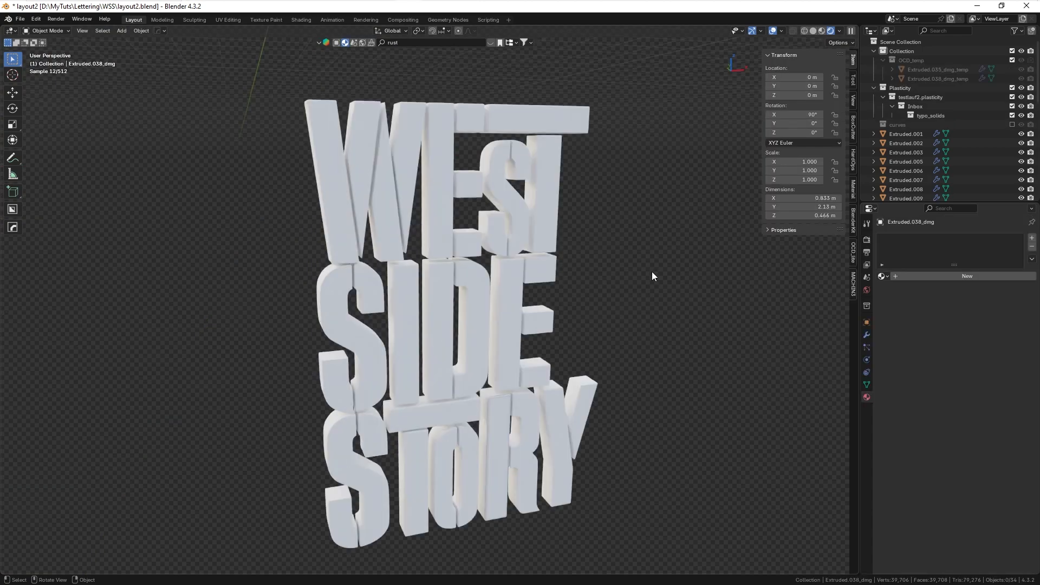
key(z)
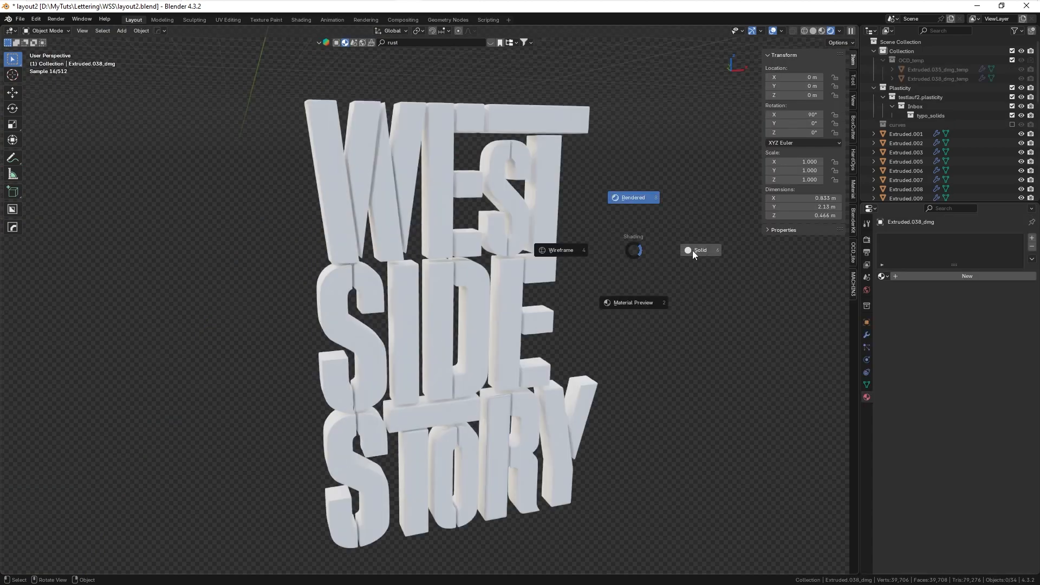
click(700, 250)
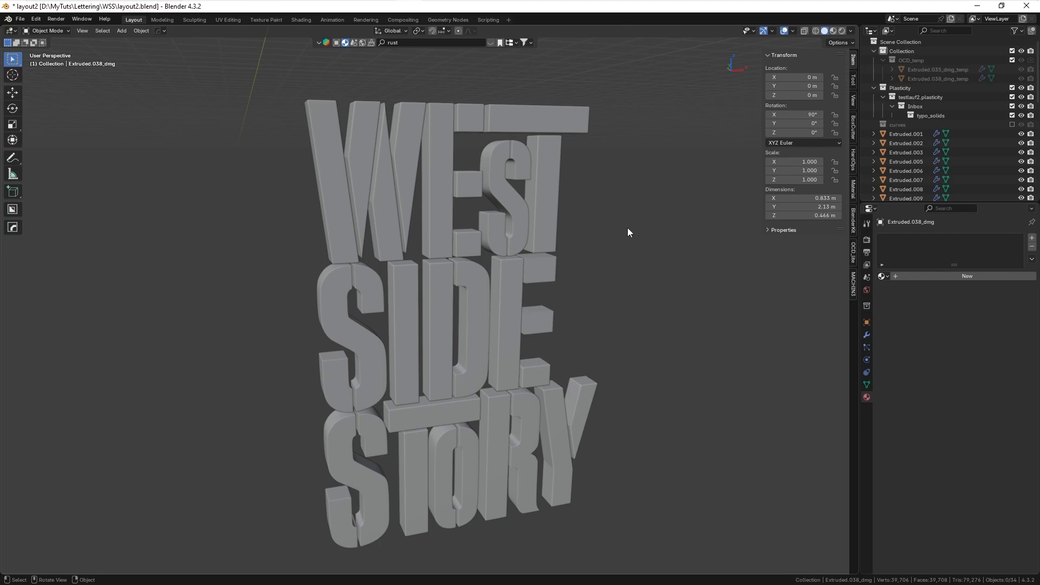
- Switch to Plasticity, hide the typo_solids group and show the dancer_solids group
key(alt+Tab)
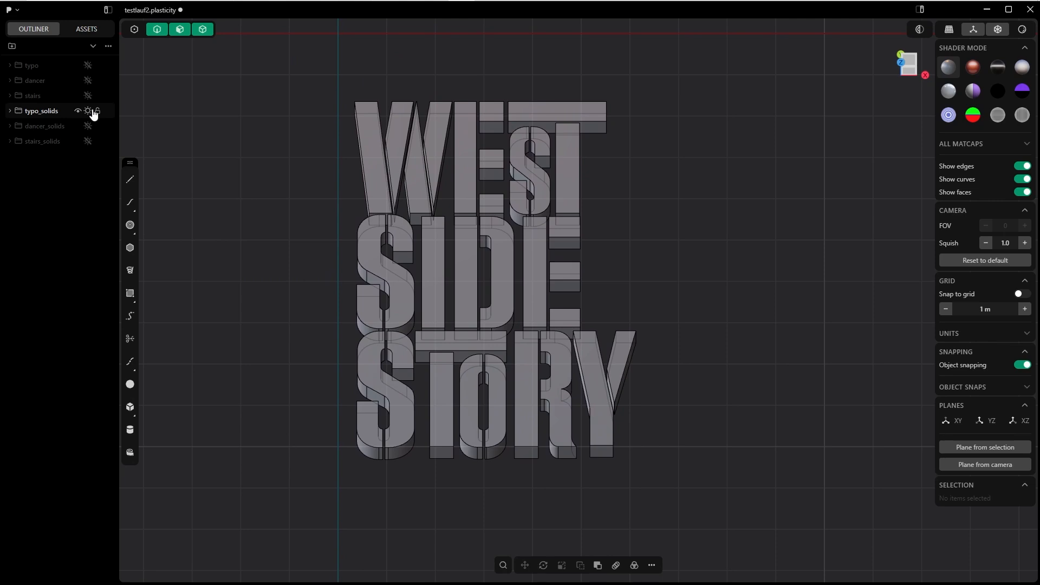
click(87, 111)
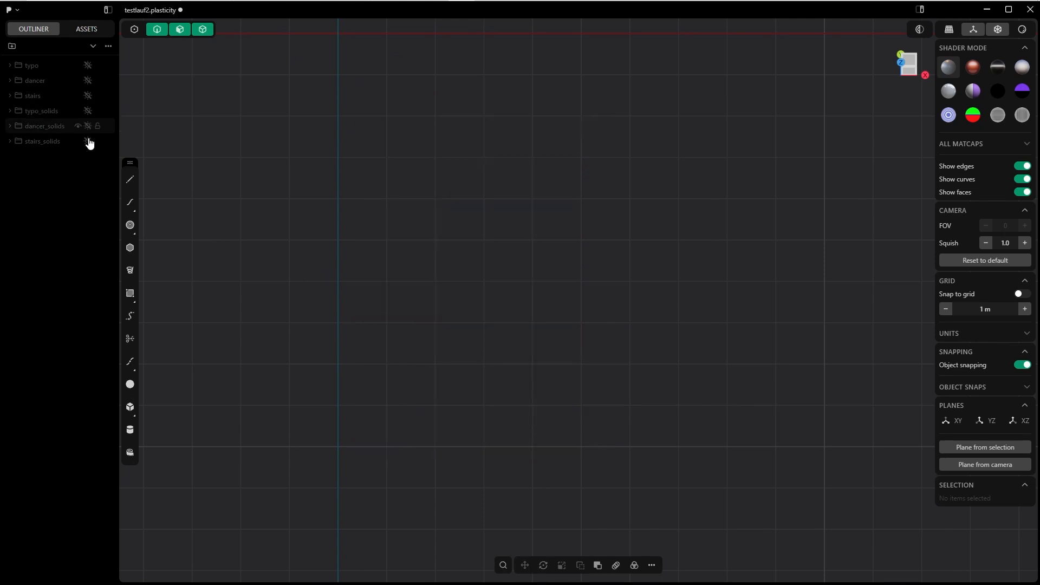
click(87, 126)
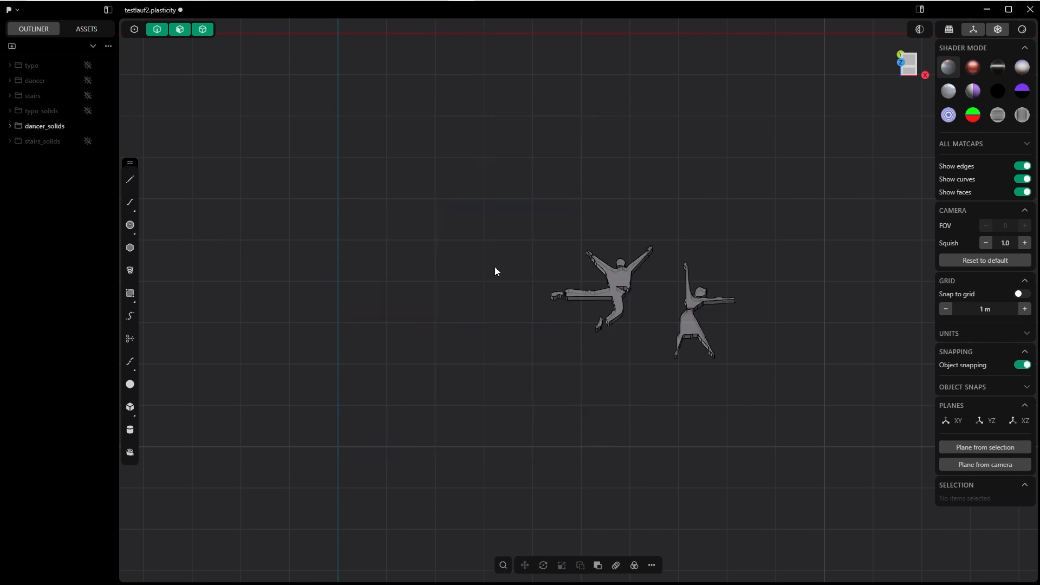
- Switch back to Blender and move all the extruded letter objects into a new collection named typo
key(alt+Tab)
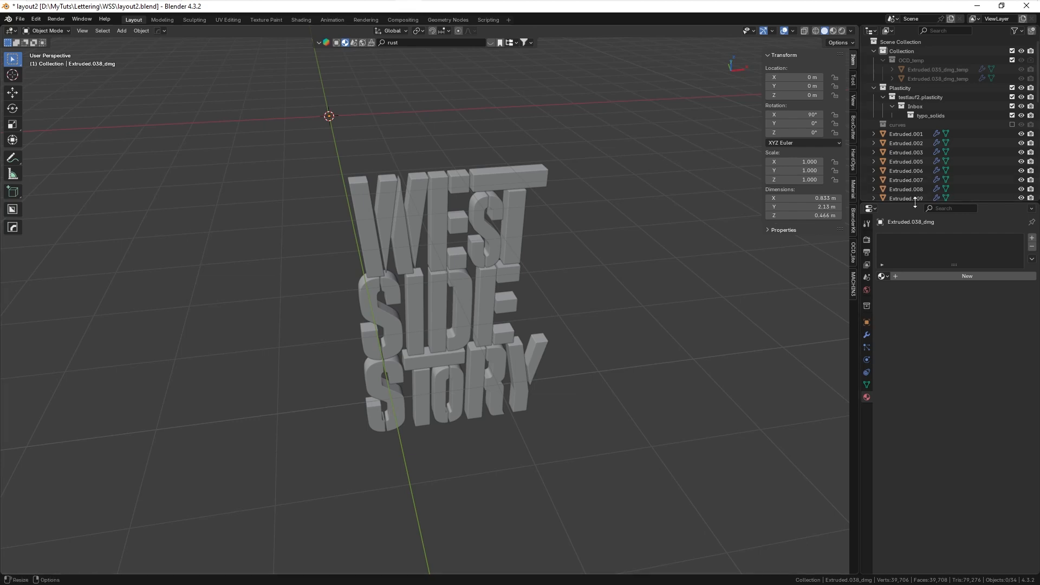
drag(915, 204, 886, 484)
click(907, 134)
shift+click(902, 437)
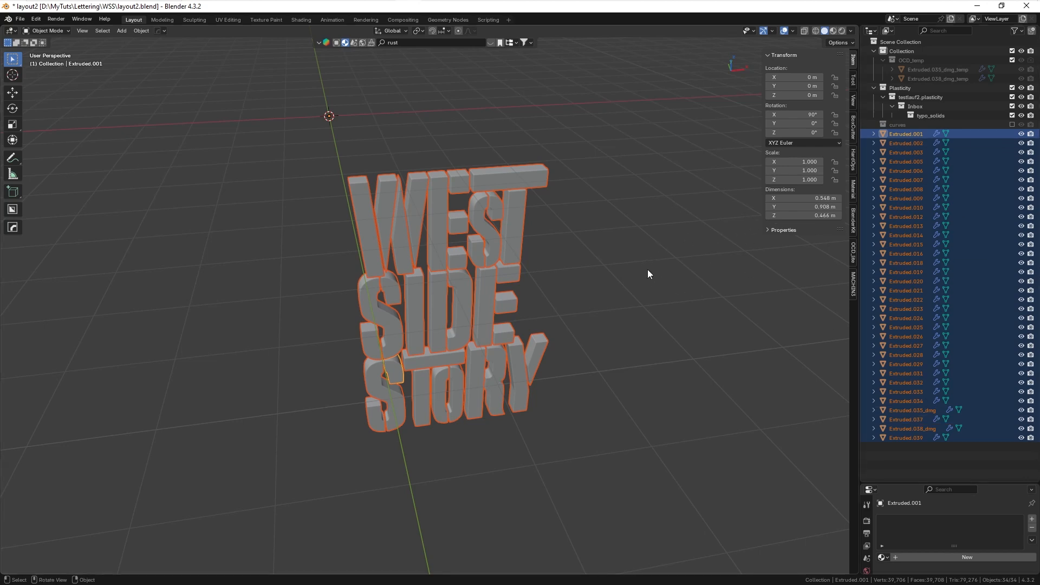
key(m)
click(637, 249)
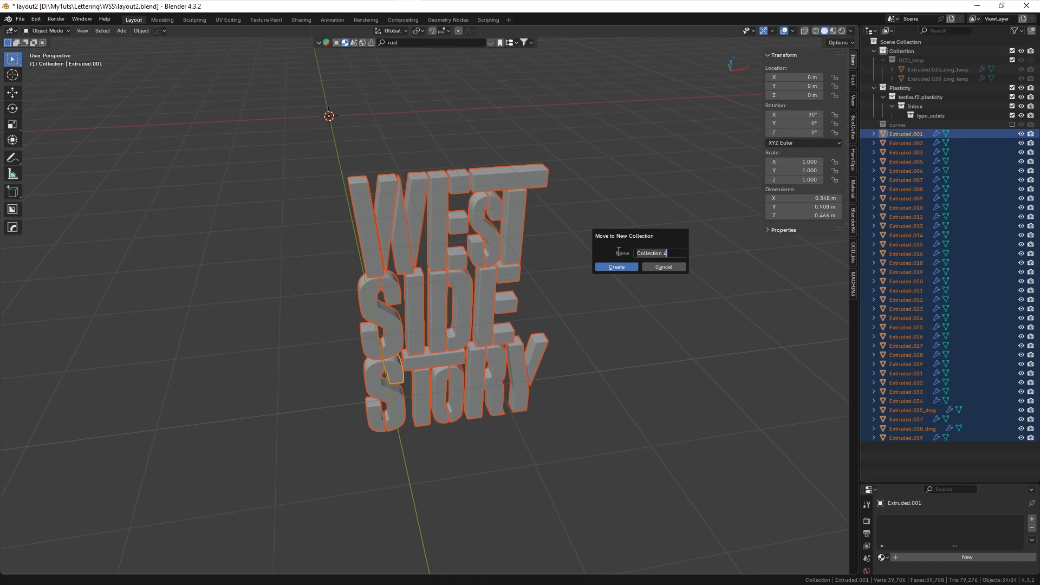
text(typo)
key(Return)
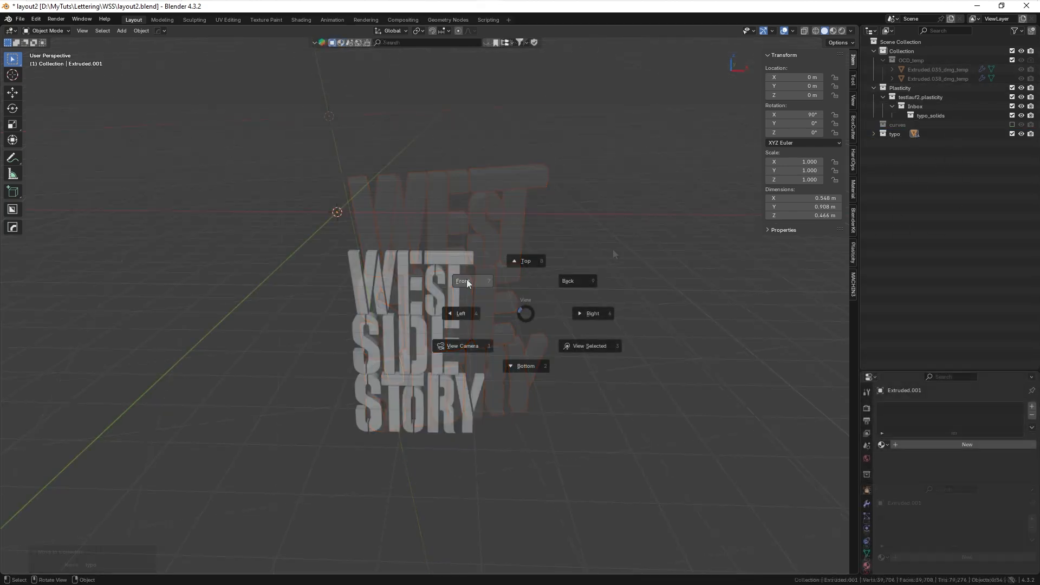
- In front view, move all the letters about 10.16 m up and 0.19 m toward negative X, onto the ground axis
click(467, 282)
key(a)
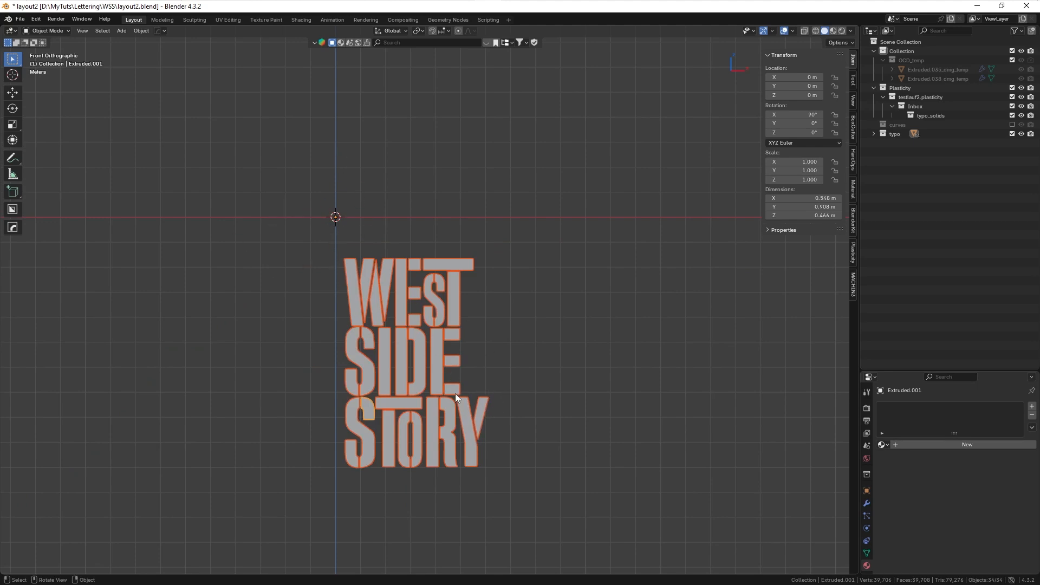
drag(455, 393, 433, 178)
shift+middle_drag(433, 177, 419, 268)
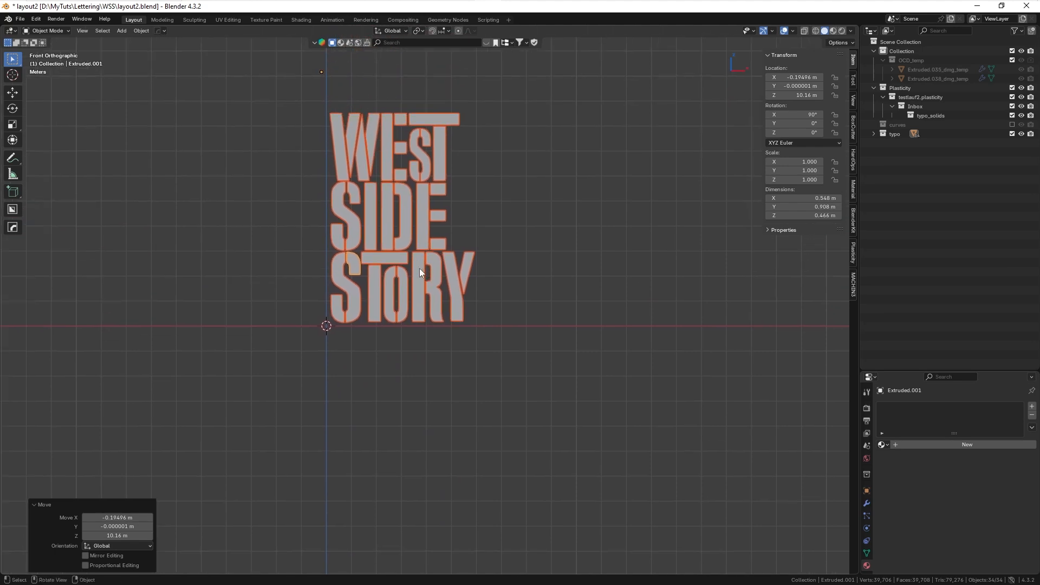
- Add west_side_story.jpg as a reference image in front view
middle_drag(419, 268, 448, 340)
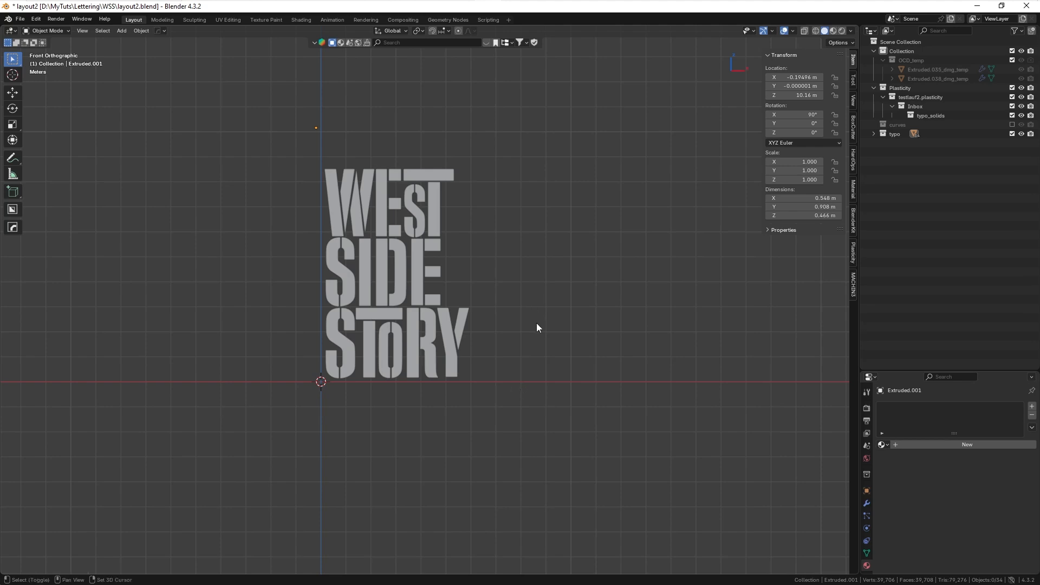
key(shift+a)
mouse_move(536, 323)
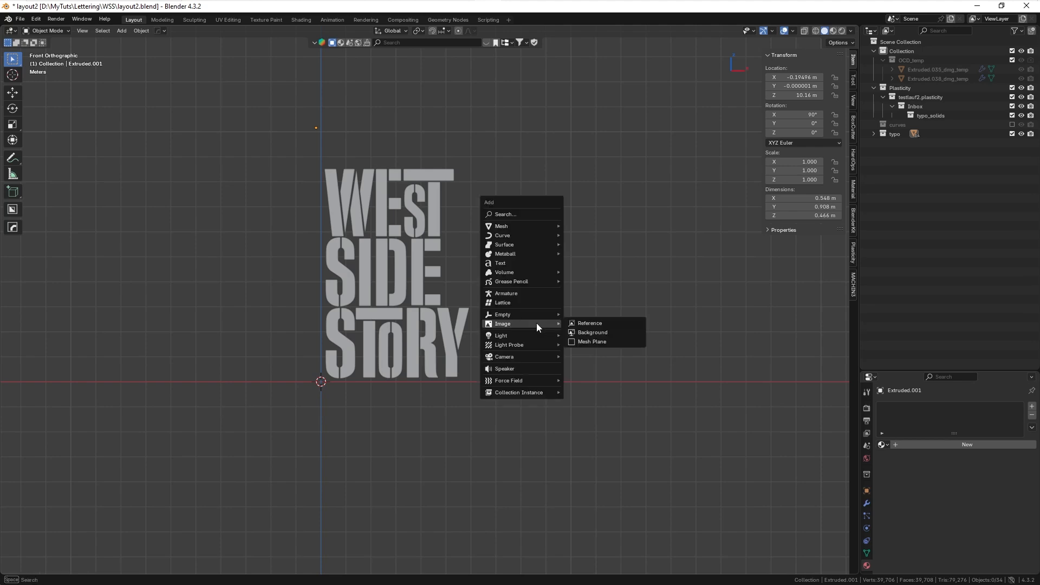
click(587, 322)
double_click(449, 257)
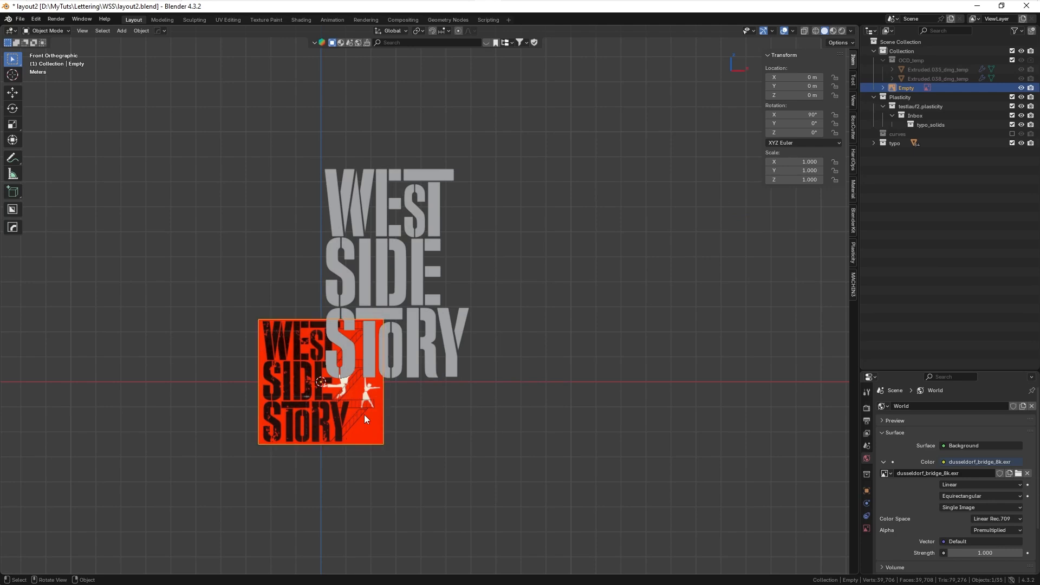
- Move the reference image behind the letters, to about Y 2.64 m, and show the front view with X-ray on
key(g)
click(585, 268)
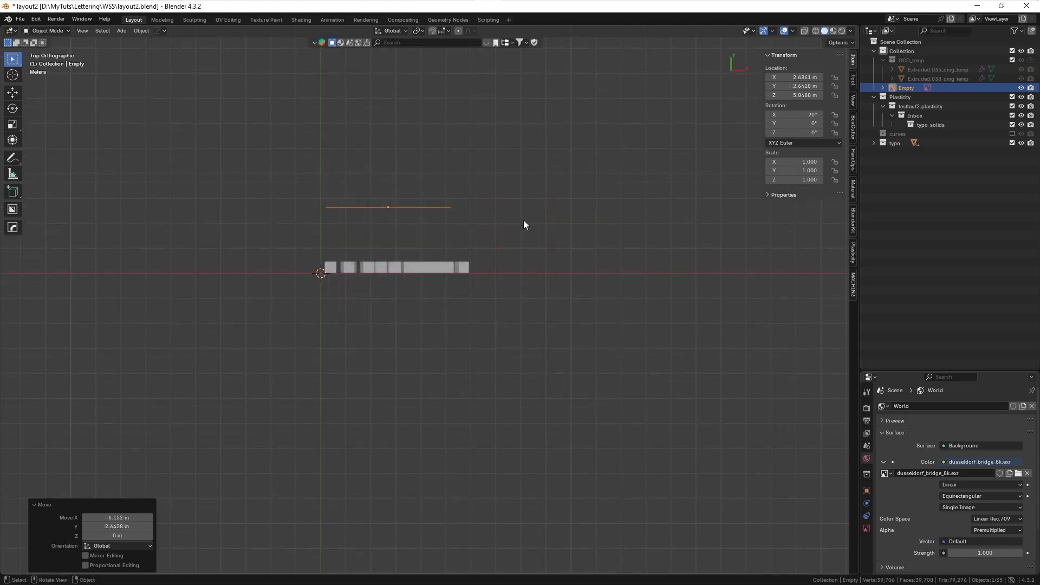
key(grave)
click(445, 157)
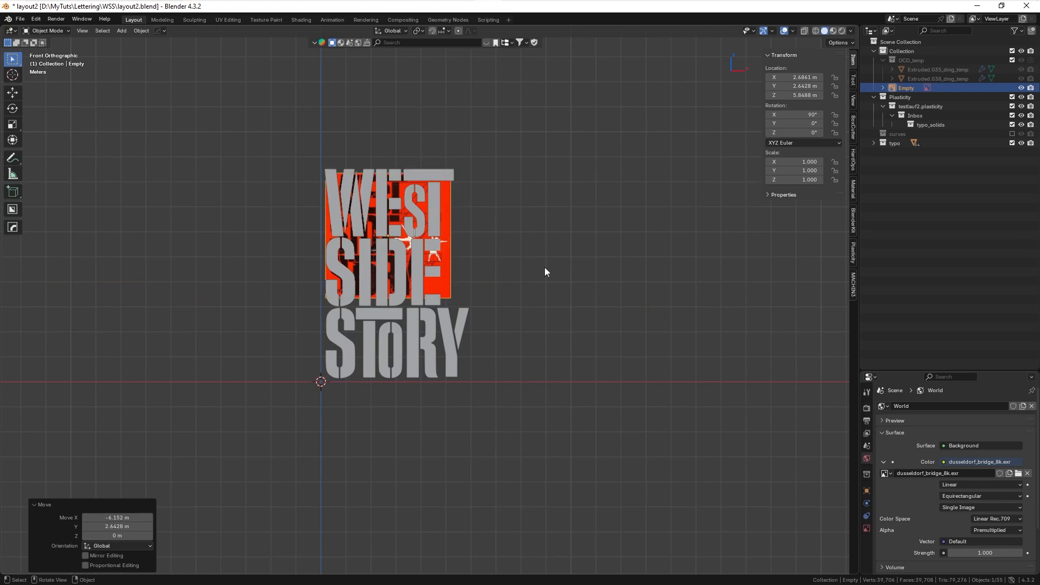
key(alt+z)
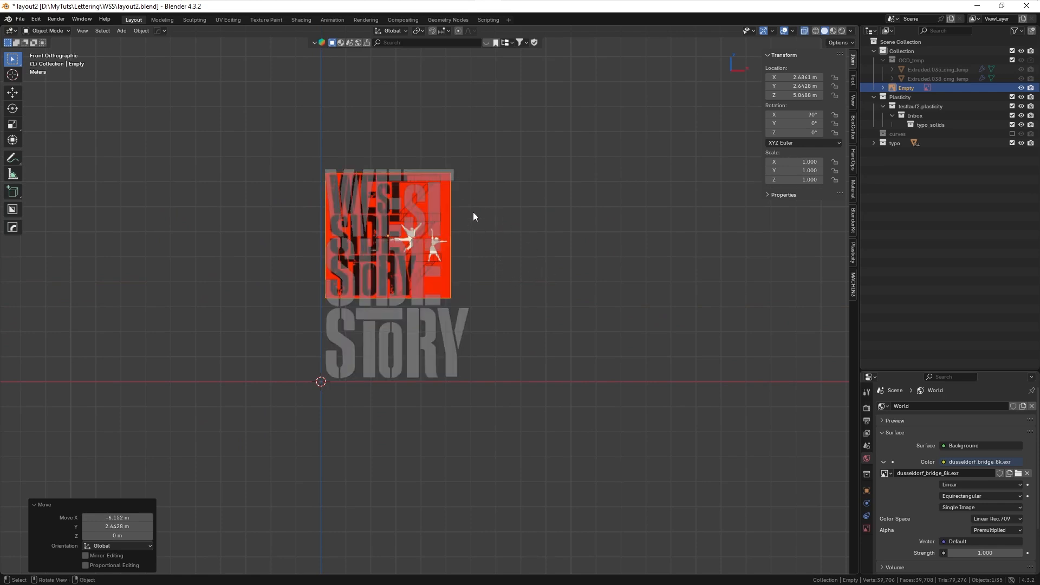
- Scale the reference image to about 1.78 and move it roughly over the 3D lettering
scroll(410, 267, up, 2)
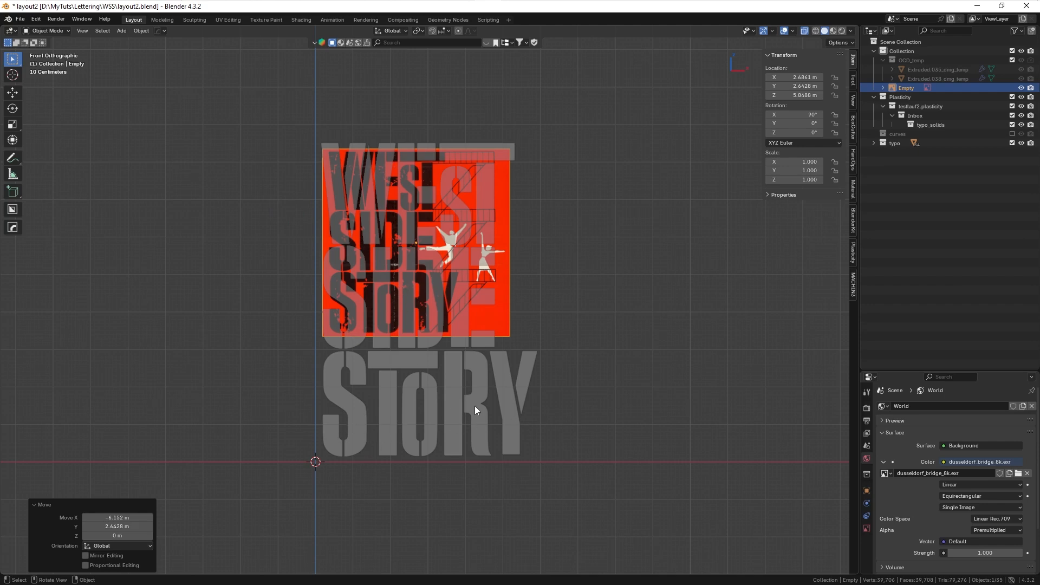
key(s)
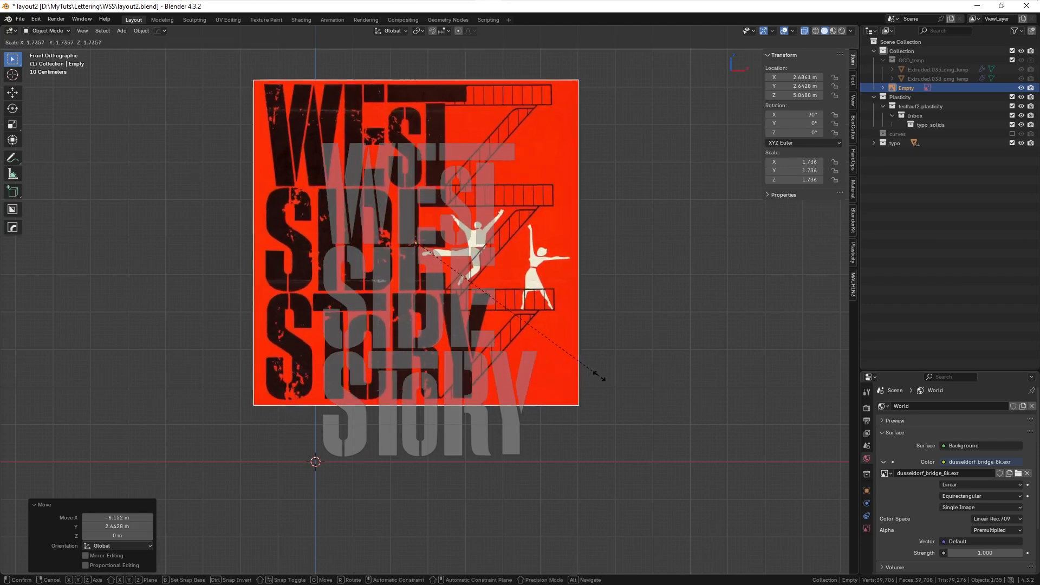
click(603, 379)
key(g)
click(562, 435)
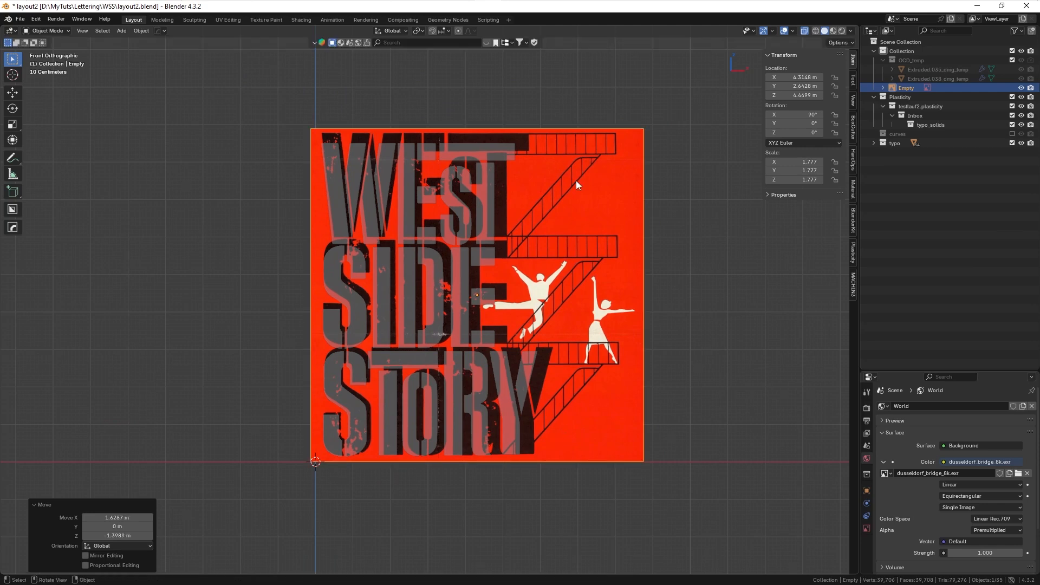
key(g)
click(579, 190)
- Fine-position the reference image so the upper-left corner of its W coincides with that of the 3D W
shift+middle_drag(482, 161, 513, 212)
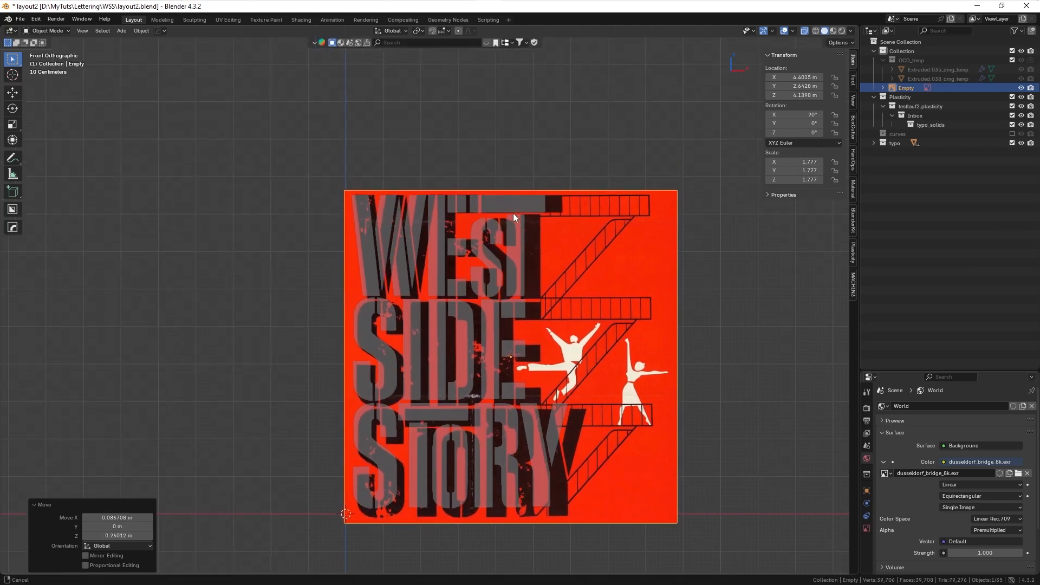
scroll(499, 173, up, 8)
key(g)
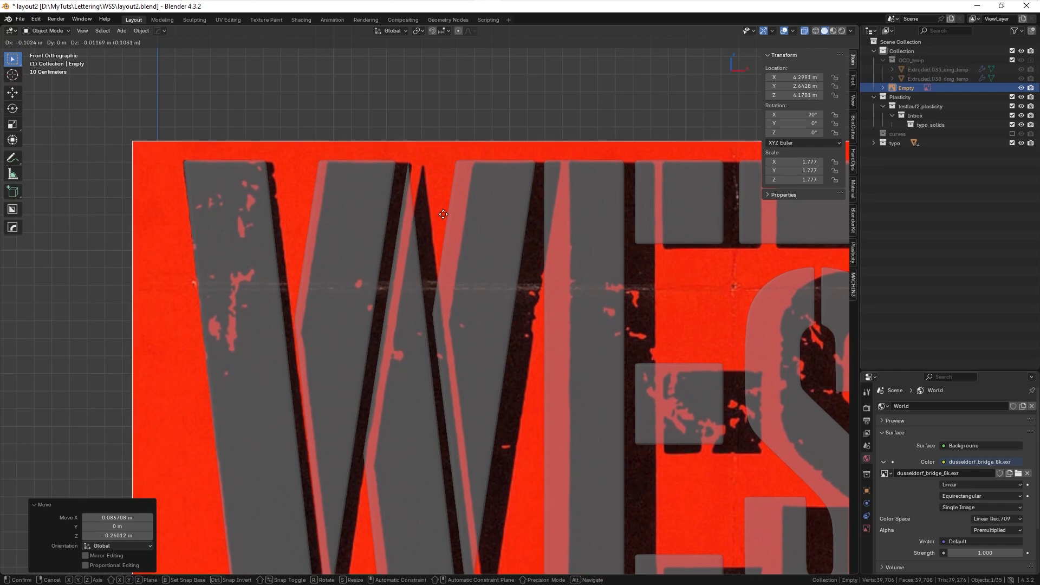
click(445, 213)
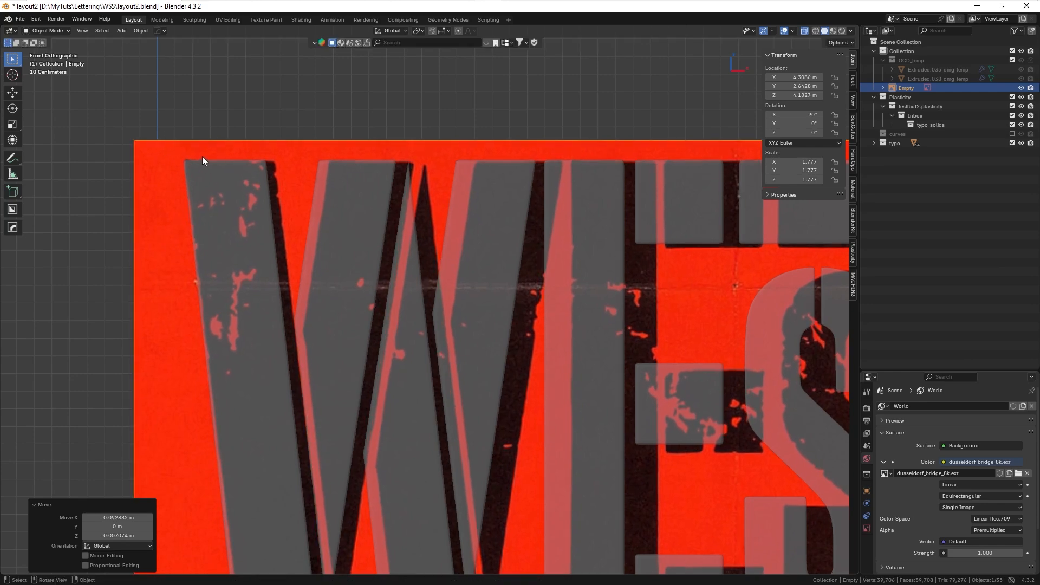
- Place the 3D cursor on the upper-left corner of the W and make it the transform pivot point
ctrl+middle_drag(346, 245, 396, 440)
shift+middle_drag(395, 440, 387, 403)
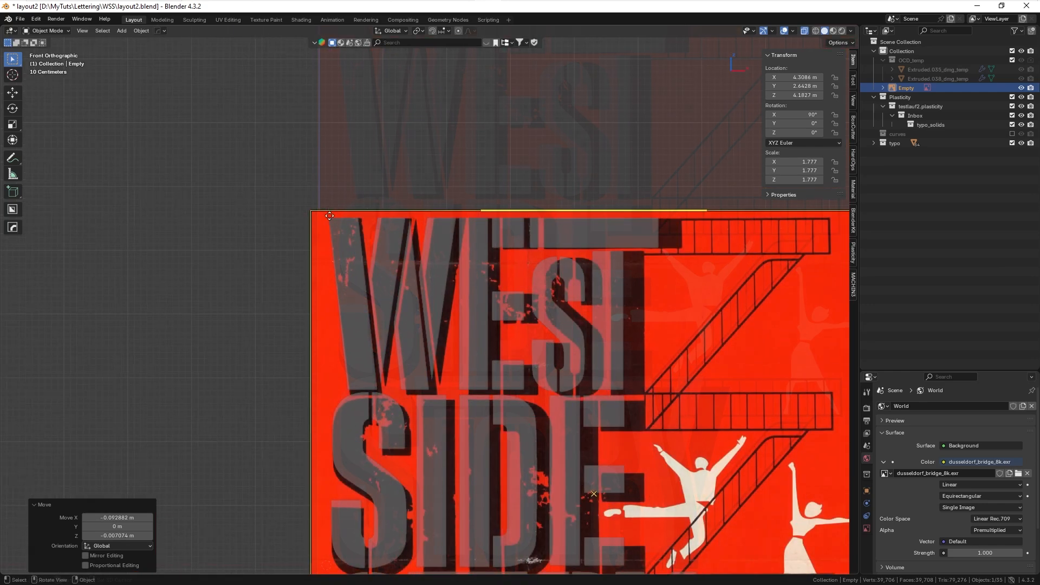
scroll(328, 219, up, 8)
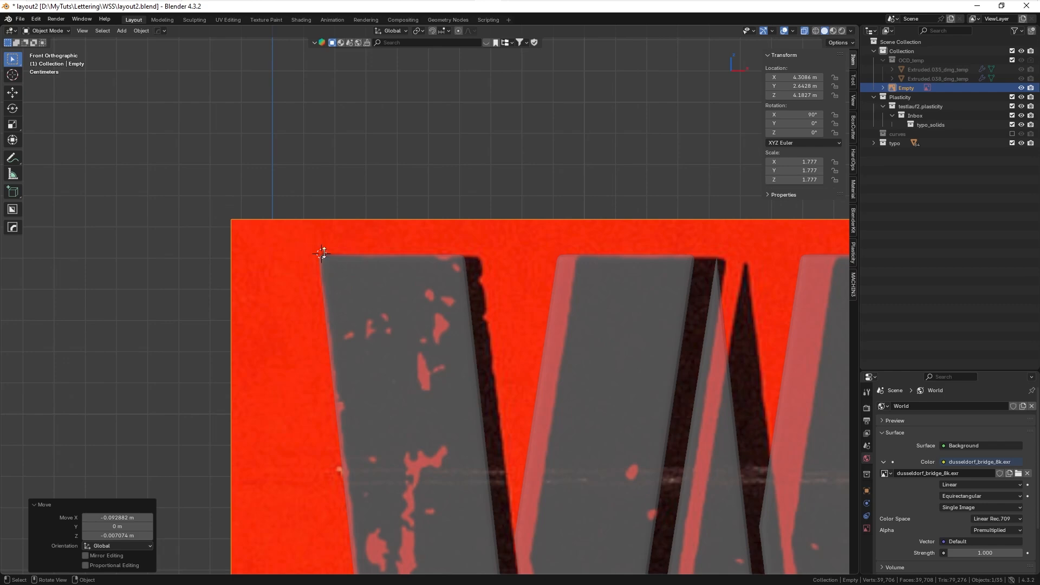
scroll(378, 239, down, 8)
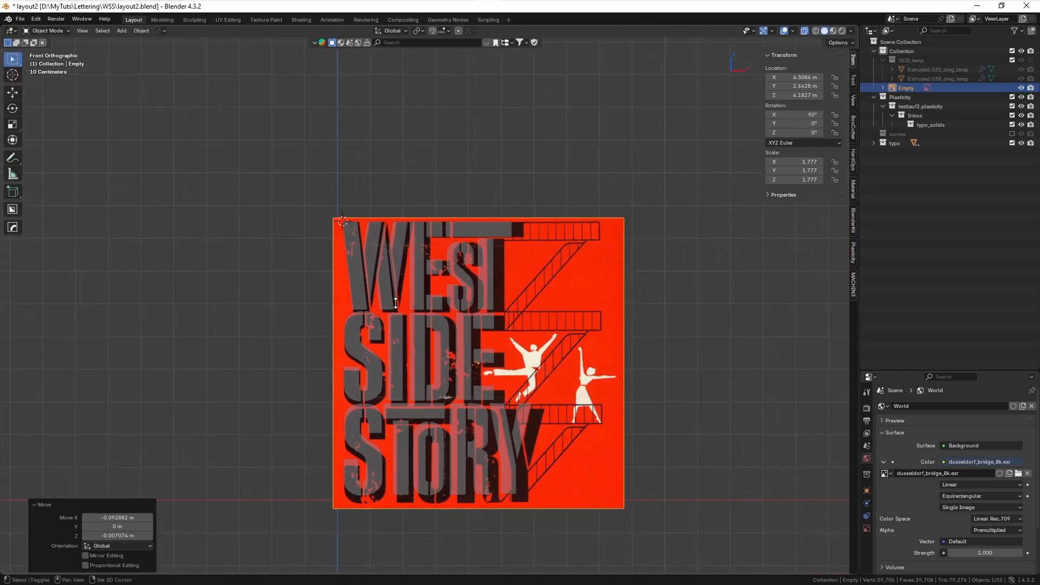
shift+middle_drag(395, 303, 311, 250)
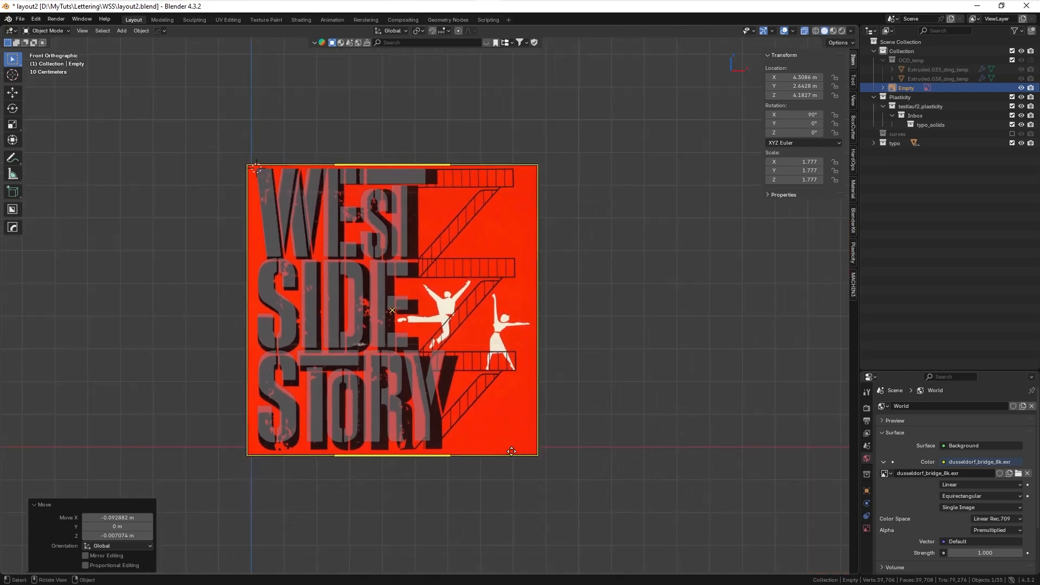
key(period)
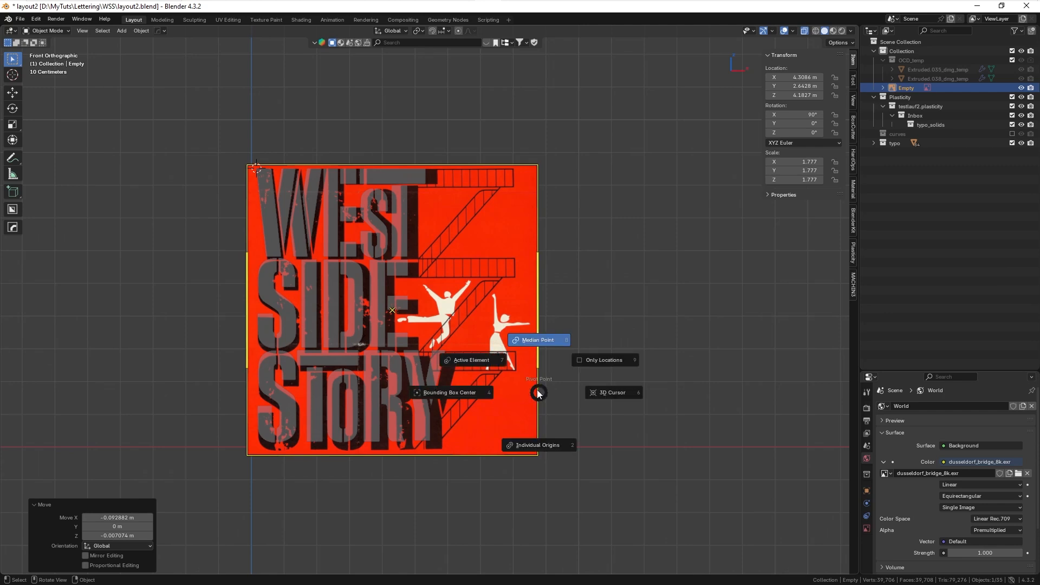
click(609, 392)
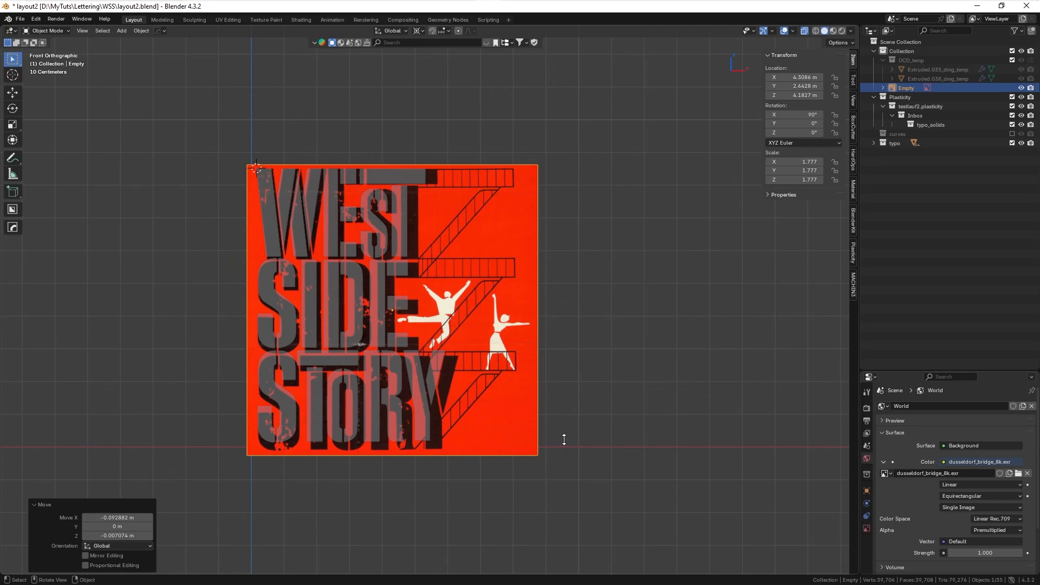
- Scale the reference image down around the 3D cursor to about 1.66, matching its lettering width to the 3D letters
key(s)
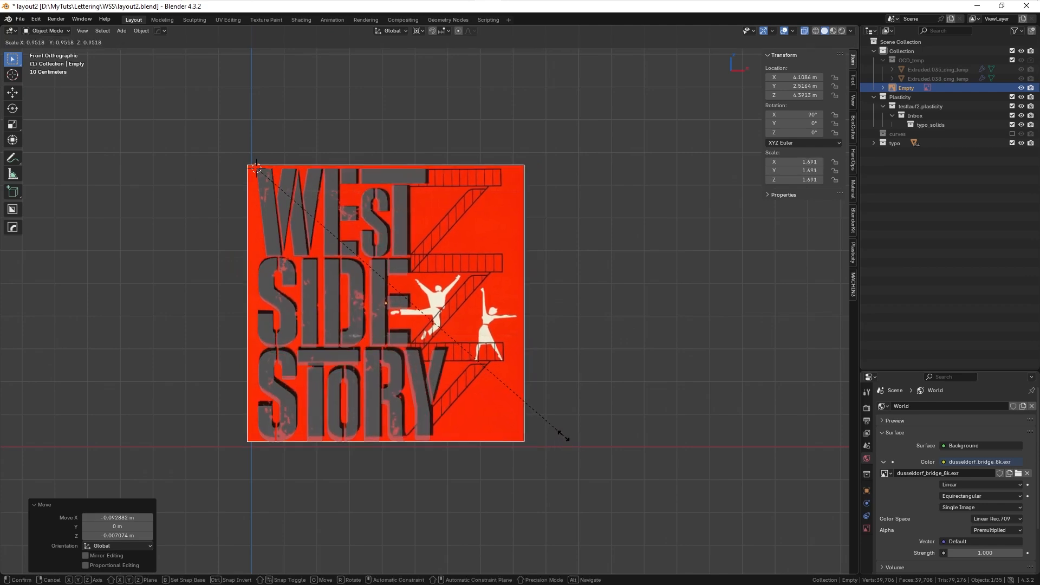
click(562, 436)
scroll(543, 383, up, 5)
shift+middle_drag(543, 383, 558, 433)
key(s)
click(572, 310)
ctrl+middle_drag(557, 434, 483, 454)
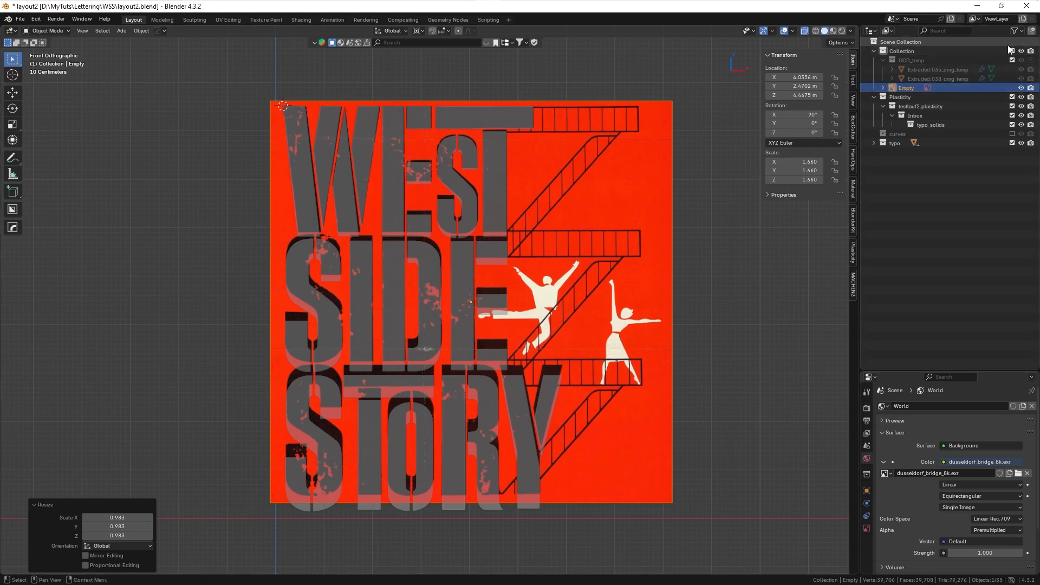
- Enable the Selectable restriction toggle in the outliner
click(1014, 31)
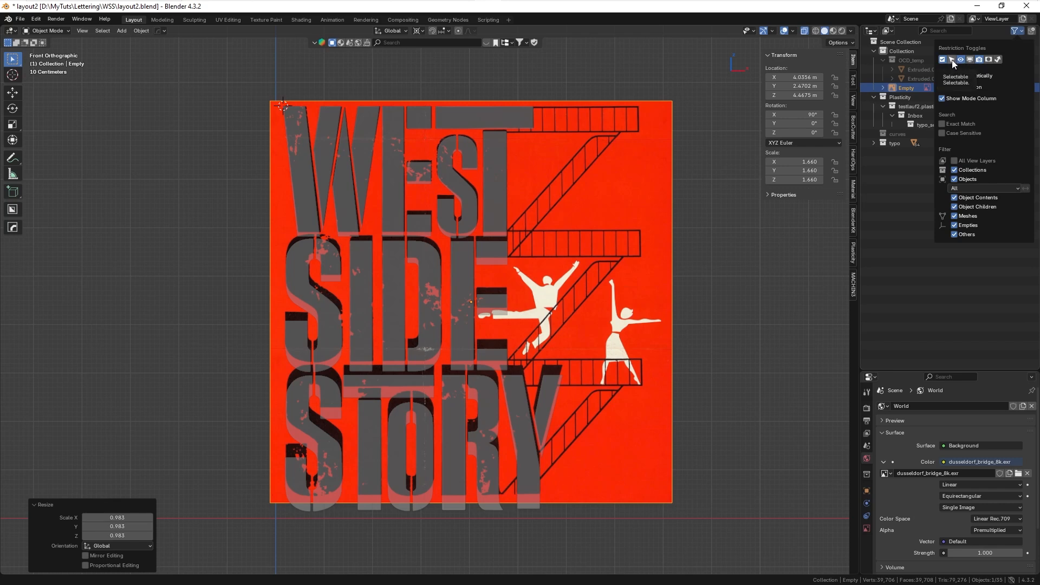
click(952, 60)
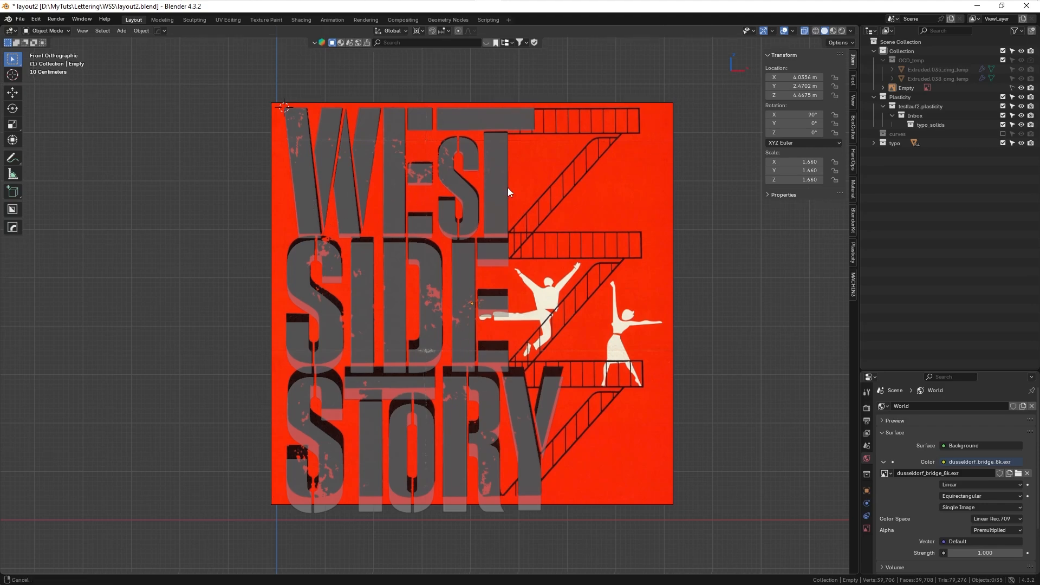
shift+middle_drag(508, 187, 499, 221)
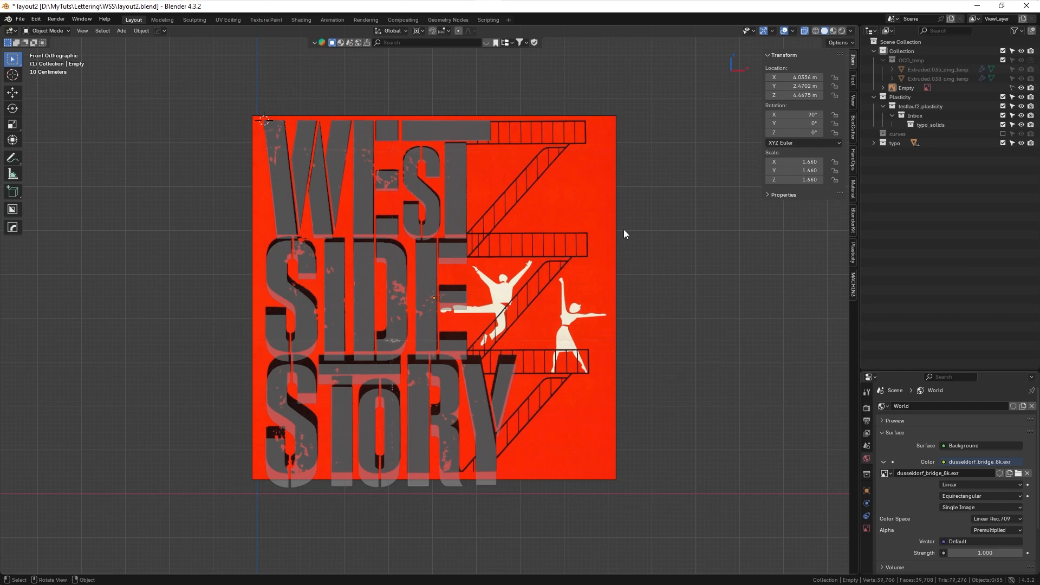
- Give the reference image an opacity of 0.2 and make it unselectable
click(1016, 89)
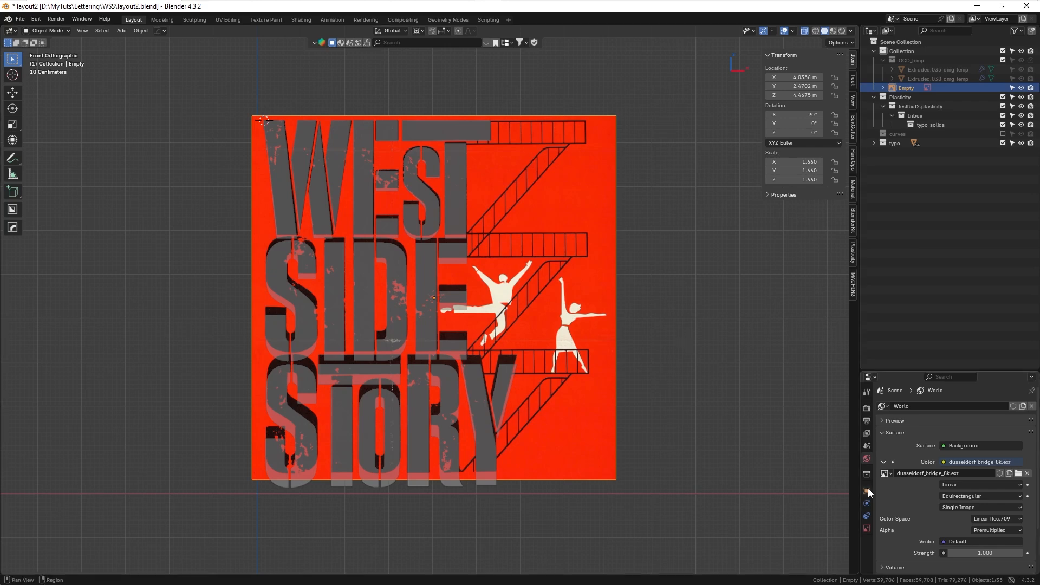
click(867, 528)
scroll(885, 512, down, 2)
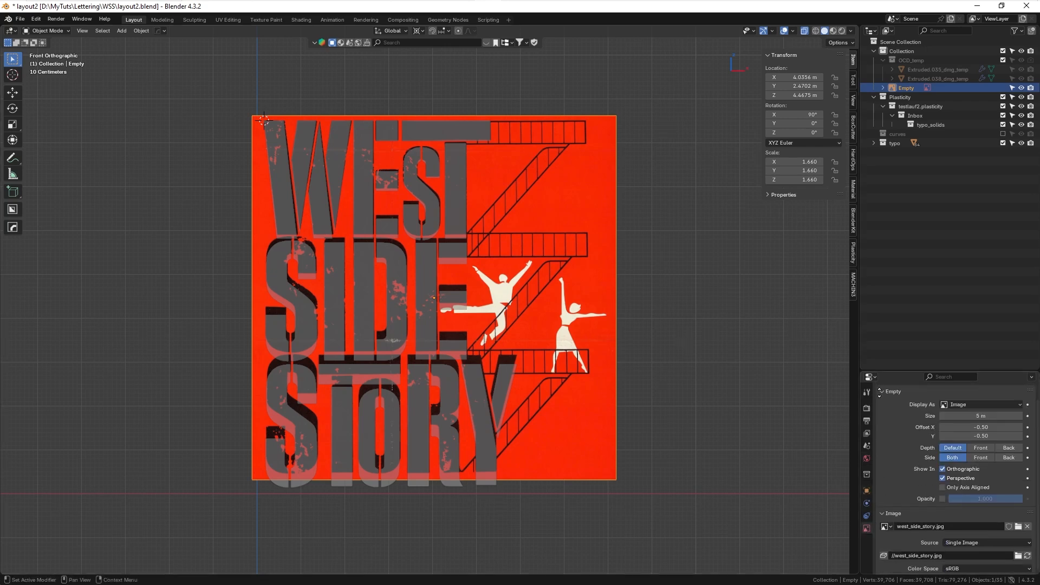
click(942, 497)
click(953, 497)
key(BackSpace)
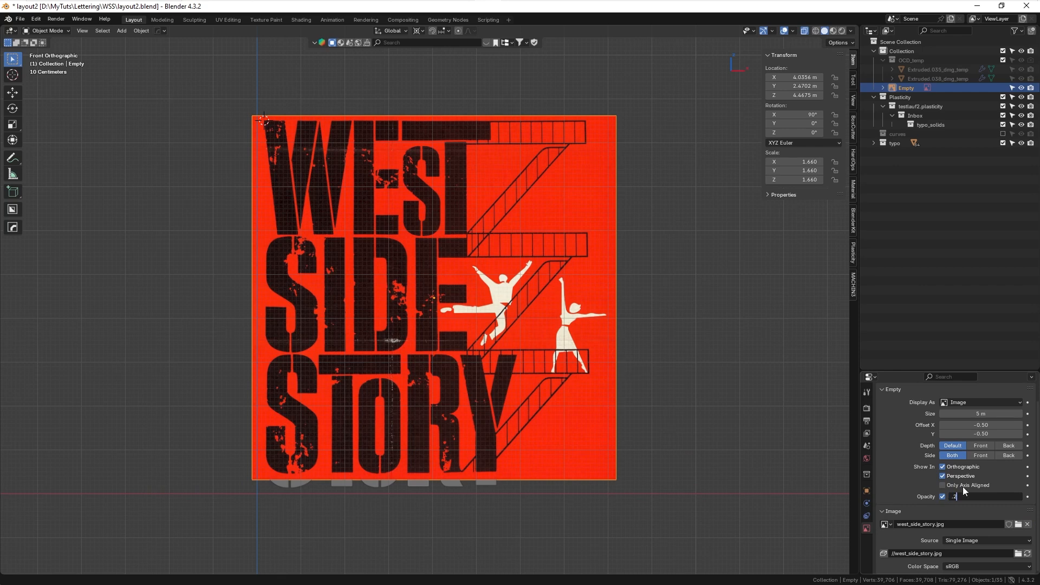
text(.2)
key(Return)
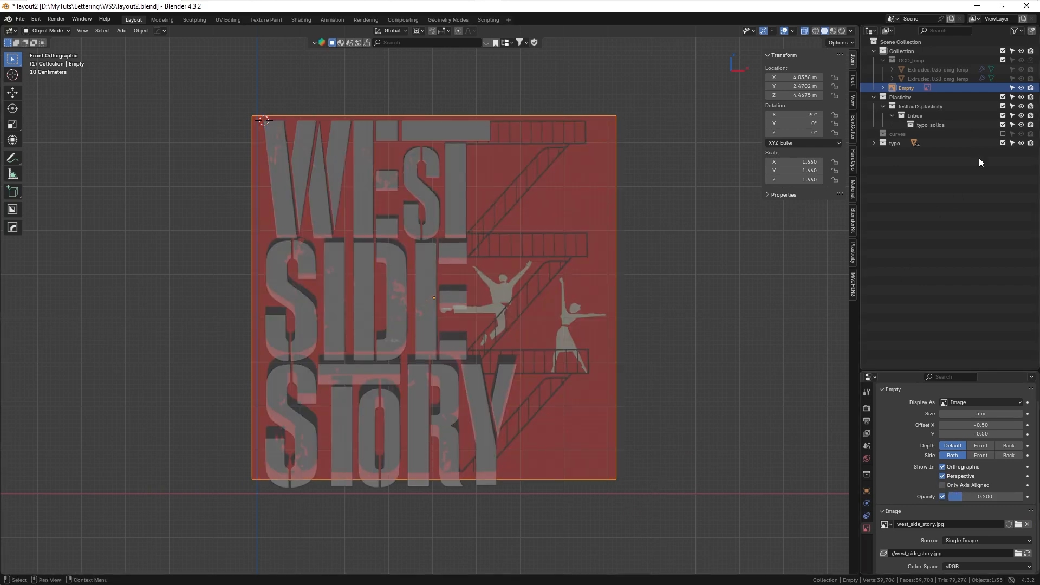
click(1012, 88)
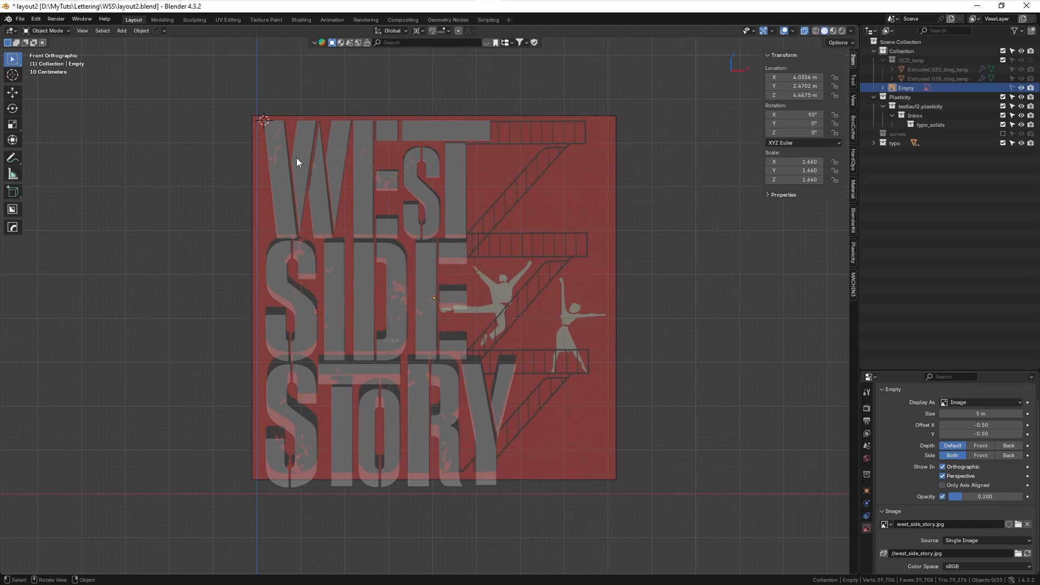
- Select all pieces of the word WEST and scale them along Z to about 0.96 to match the poster
mouse_move(296, 157)
ctrl+middle_down()
mouse_move(304, 131)
mouse_move(418, 280)
mouse_move(403, 237)
ctrl+middle_up()
shift+middle_drag(403, 236, 360, 284)
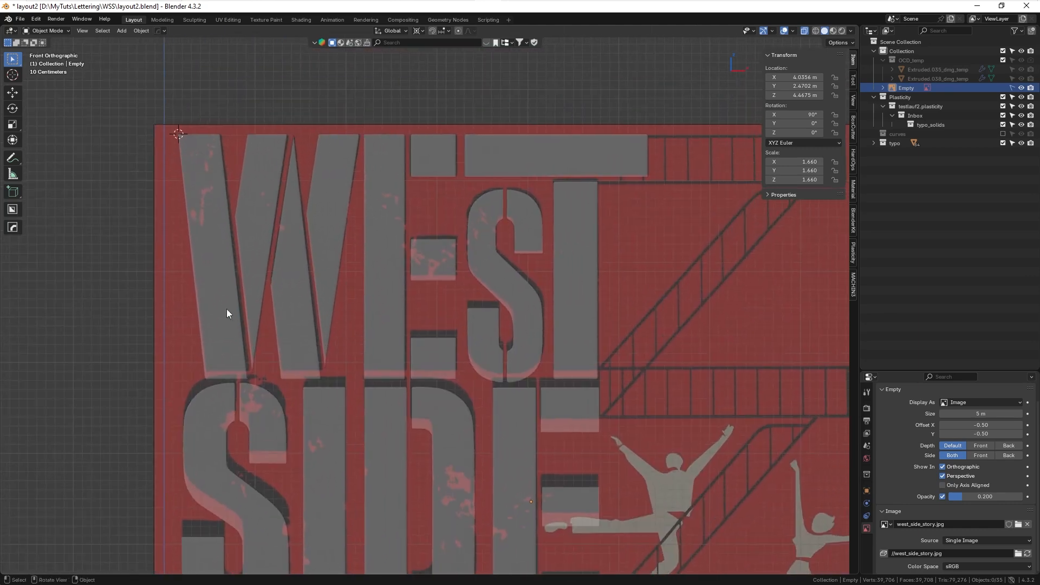
click(225, 308)
shift+click(253, 303)
shift+click(295, 295)
shift+click(327, 288)
shift+click(383, 275)
shift+drag(682, 116, 427, 345)
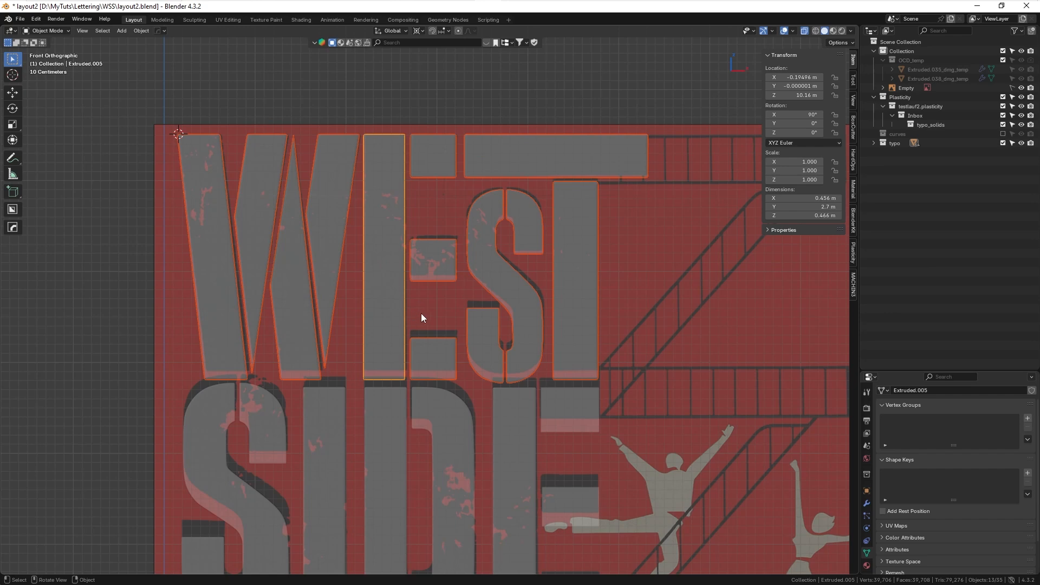
key(s)
key(z)
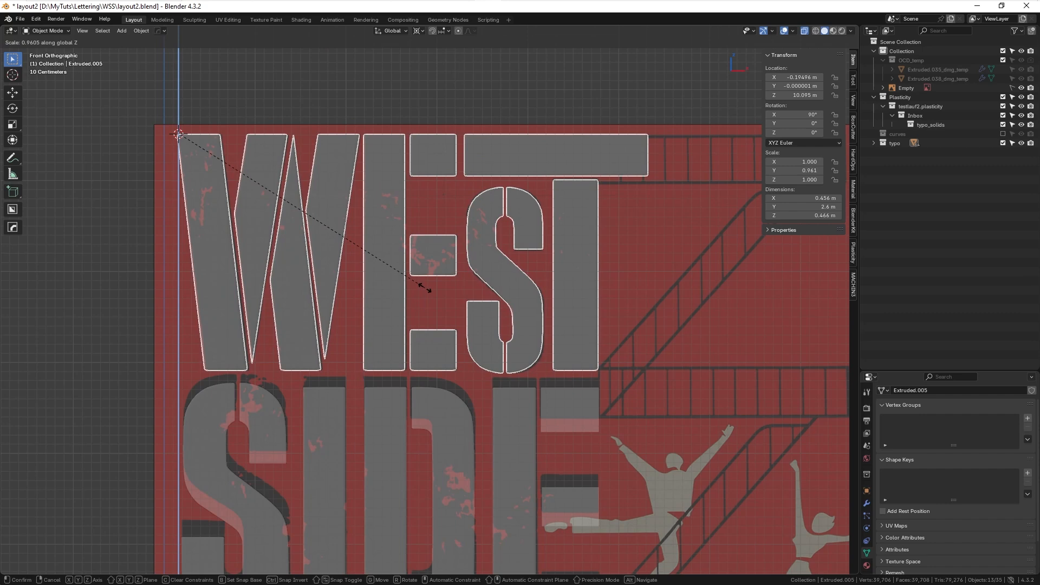
click(425, 289)
- Select the SIDE letters and move them up along Z by about 0.104 m to the word's top edge on the poster
shift+middle_drag(425, 289, 418, 167)
drag(639, 282, 155, 489)
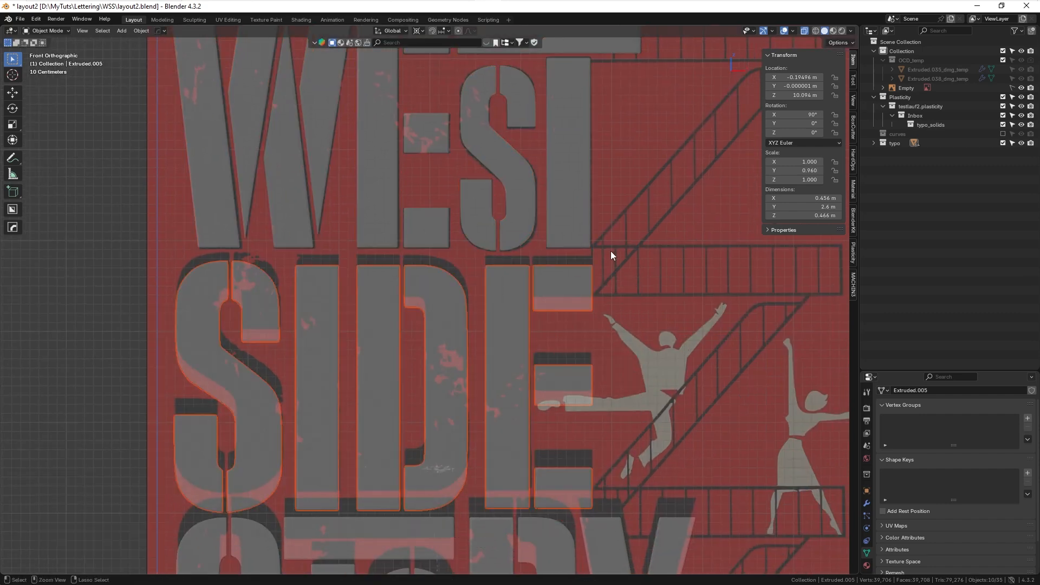
scroll(610, 251, up, 4)
shift+middle_drag(631, 238, 464, 296)
key(g)
key(z)
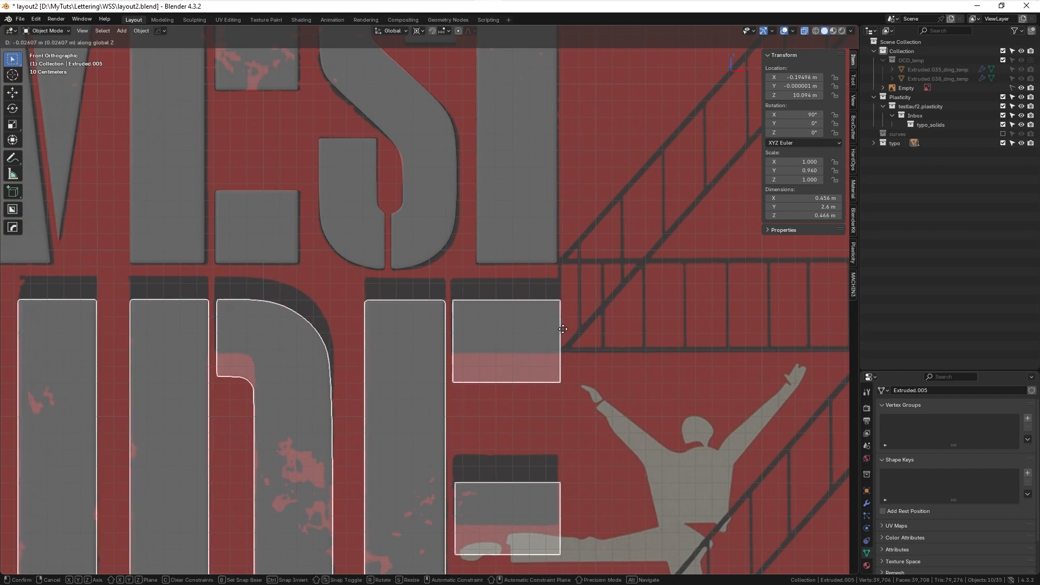
click(561, 301)
- Place the 3D cursor at the upper-right corner of the E in SIDE
shift+middle_drag(561, 300, 557, 215)
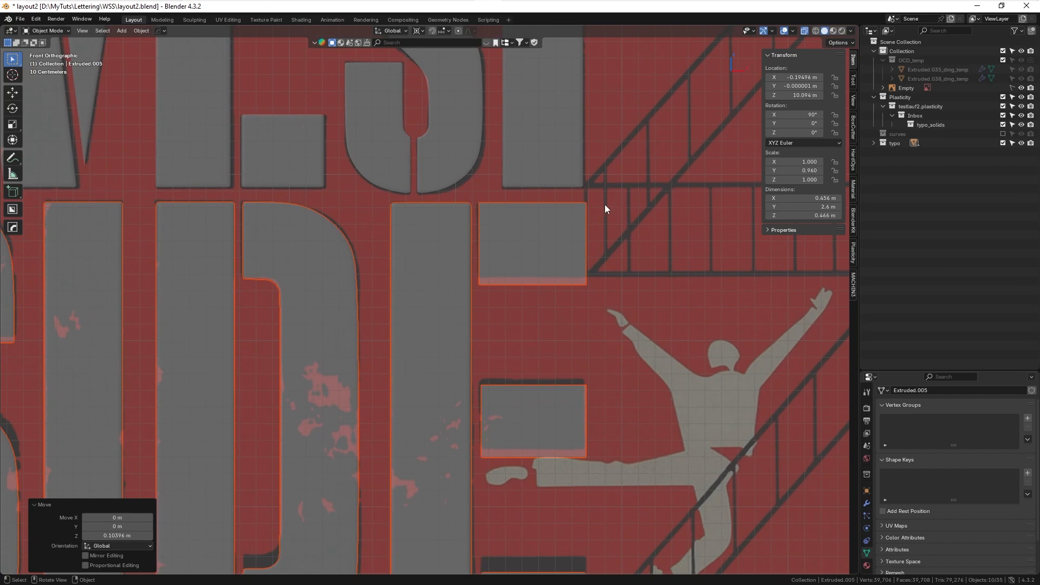
shift+right_click(622, 178)
scroll(587, 244, down, 4)
shift+middle_drag(544, 332, 515, 355)
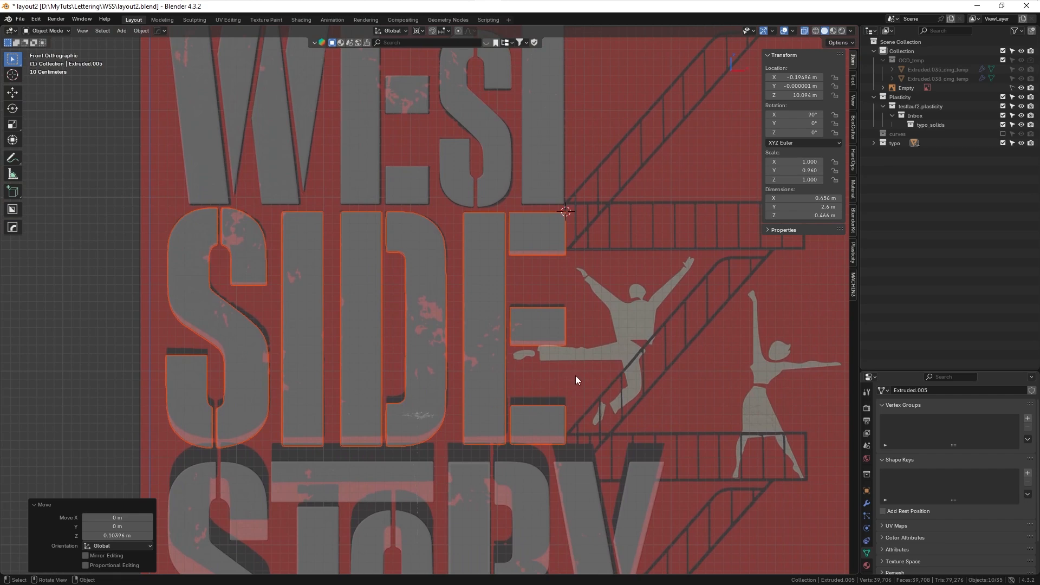
- Scale the SIDE letters along Z to 0.96 so their lower edge matches the poster
key(s)
key(z)
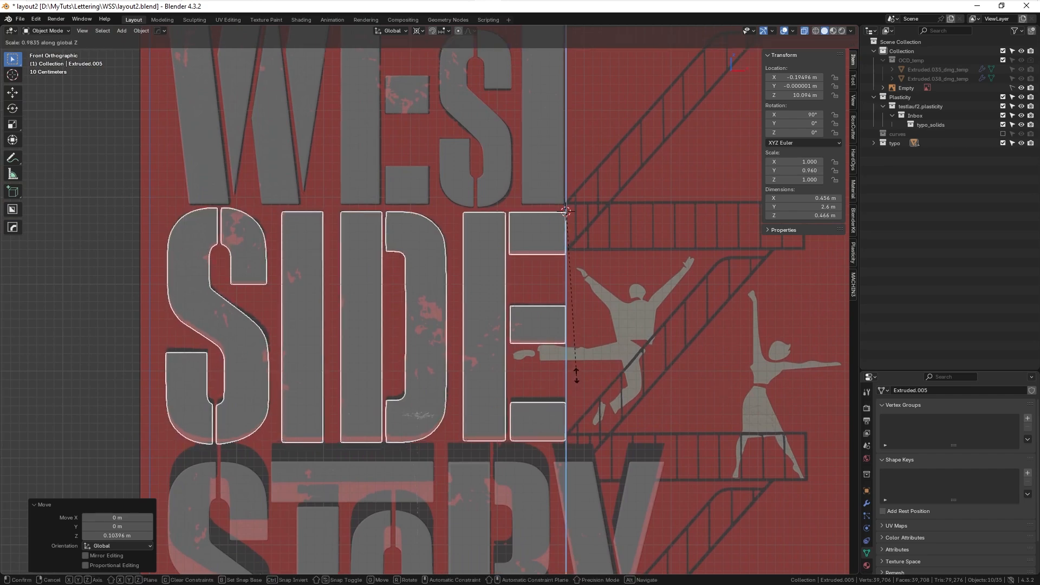
click(570, 378)
- Select all pieces of the word STORY and move them up along Z to the word's top edge on the poster, finishing with about 0.038 m
shift+middle_drag(571, 378, 563, 225)
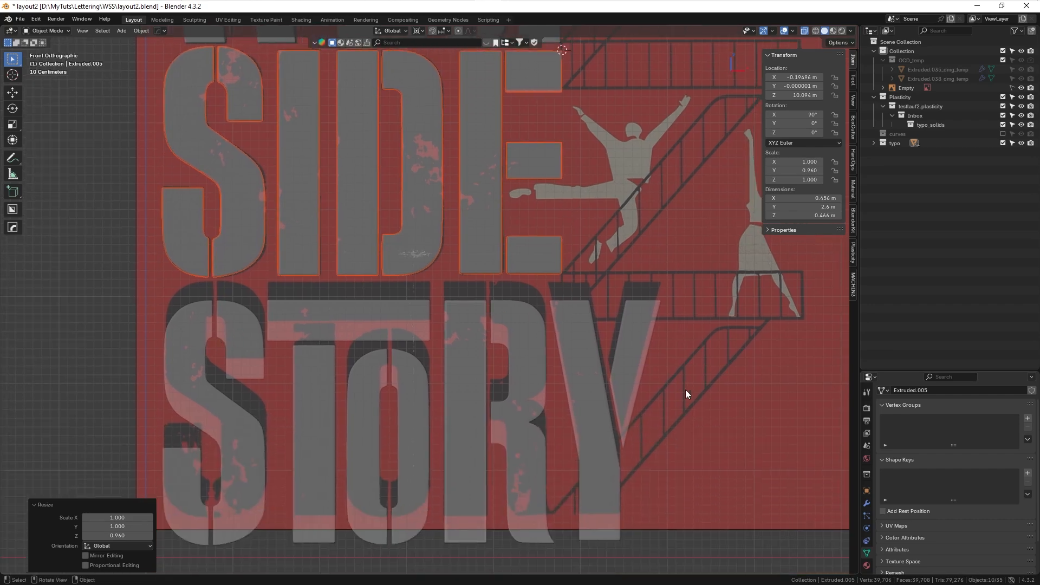
drag(702, 299, 157, 559)
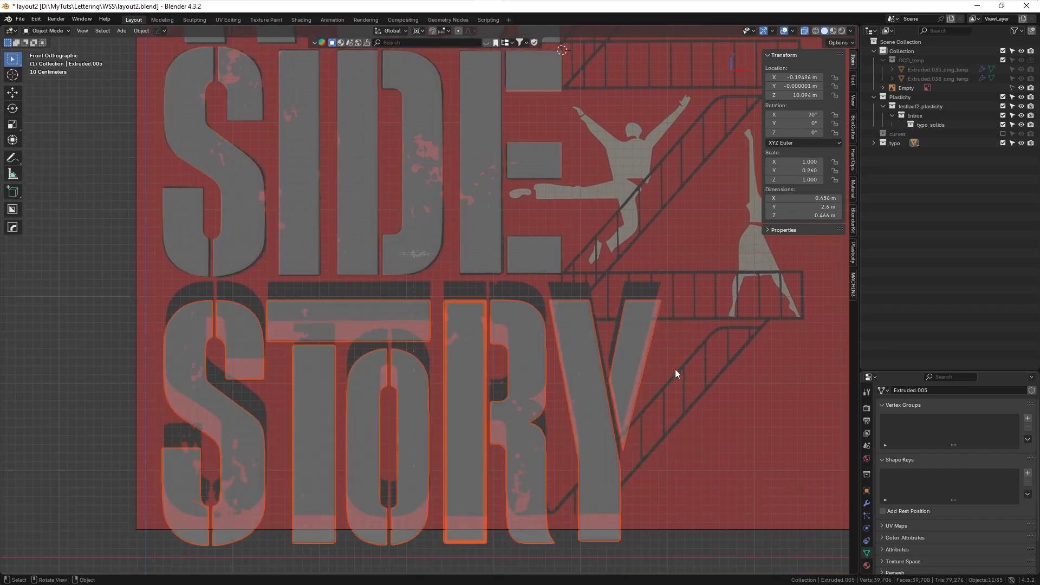
key(g)
key(z)
click(673, 350)
scroll(664, 287, up, 7)
key(g)
key(z)
click(622, 316)
- Place the 3D cursor at the upper-right corner of the Y and scale the STORY letters along Z to about 0.962
scroll(694, 310, down, 6)
shift+right_click(675, 302)
scroll(674, 303, down, 3)
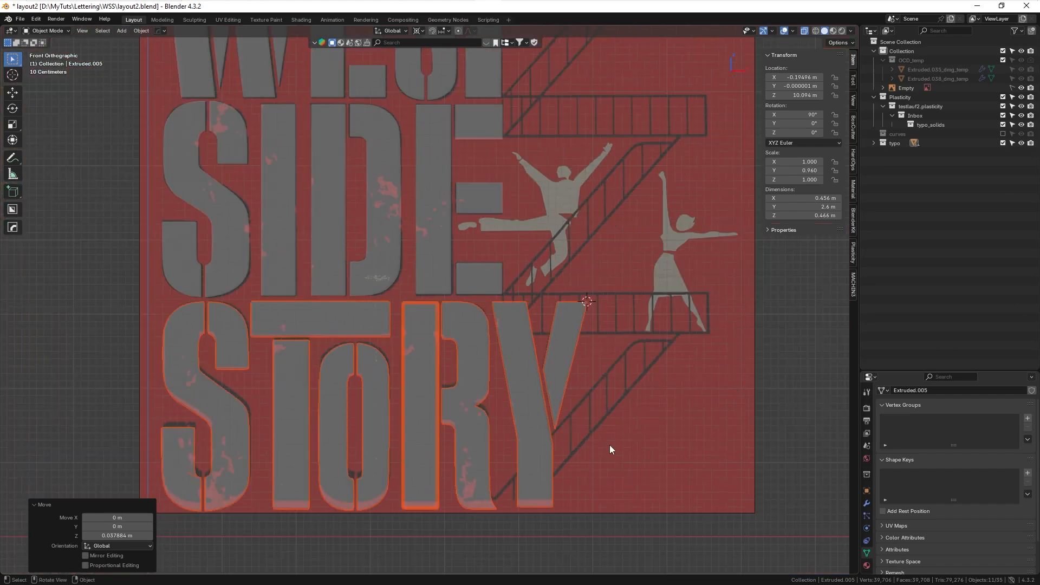
key(s)
key(z)
click(615, 379)
scroll(497, 261, down, 5)
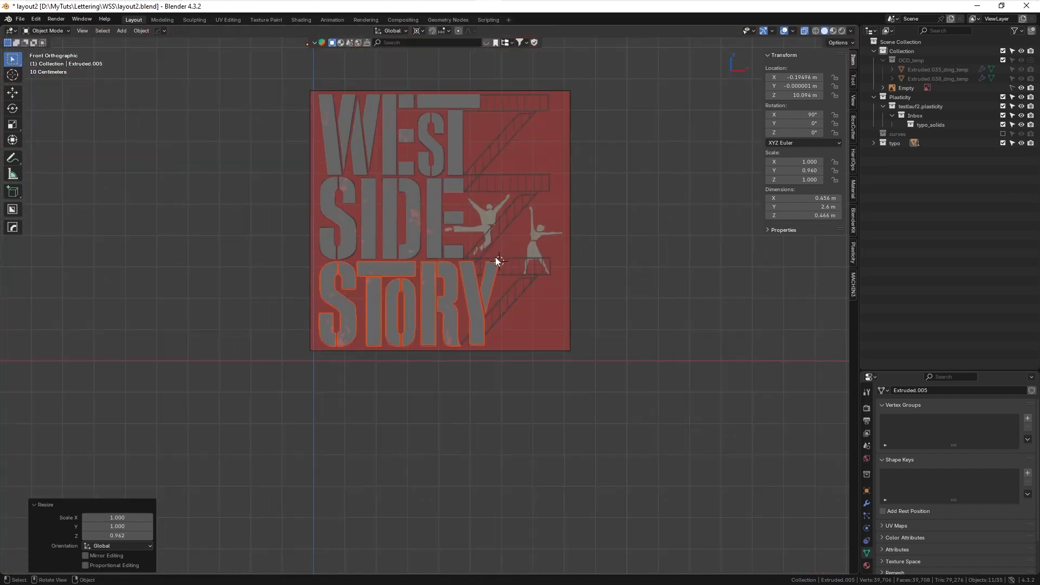
- Select all letter pieces of WEST SIDE STORY and apply their scale
click(573, 403)
scroll(548, 166, up, 3)
click(545, 175)
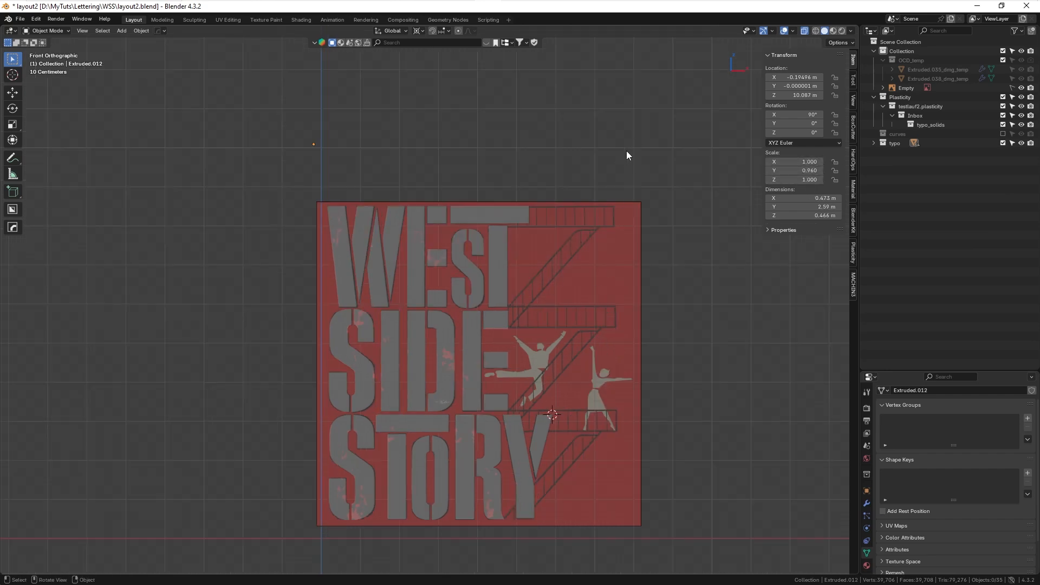
drag(627, 155, 314, 515)
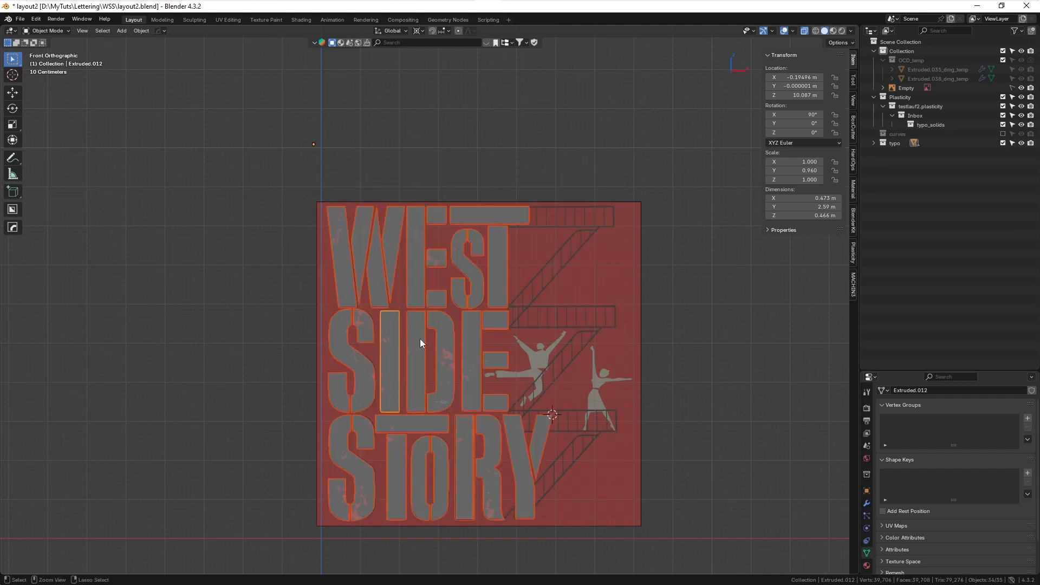
key(ctrl+a)
click(374, 340)
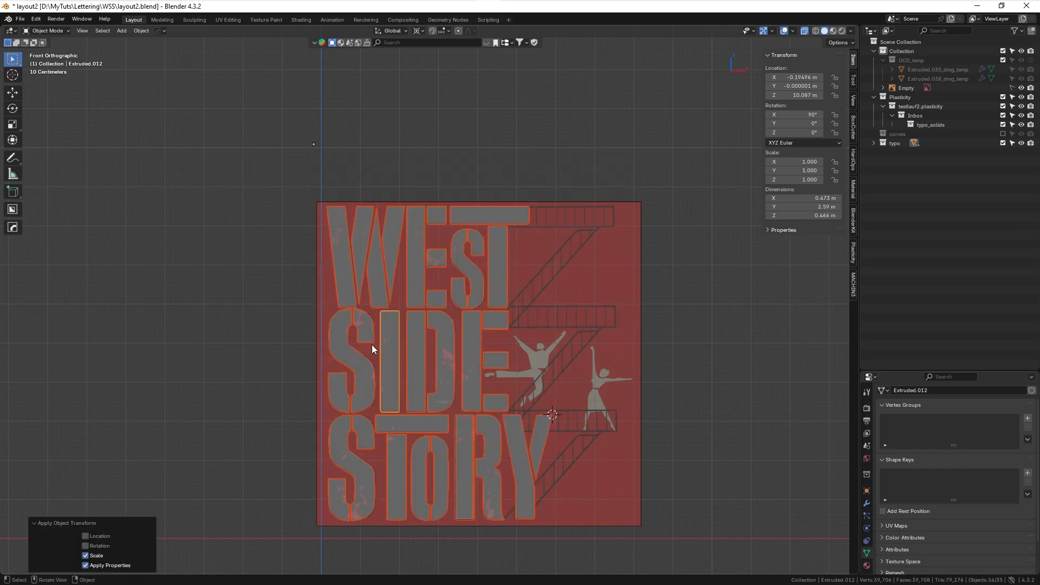
click(496, 269)
click(460, 285)
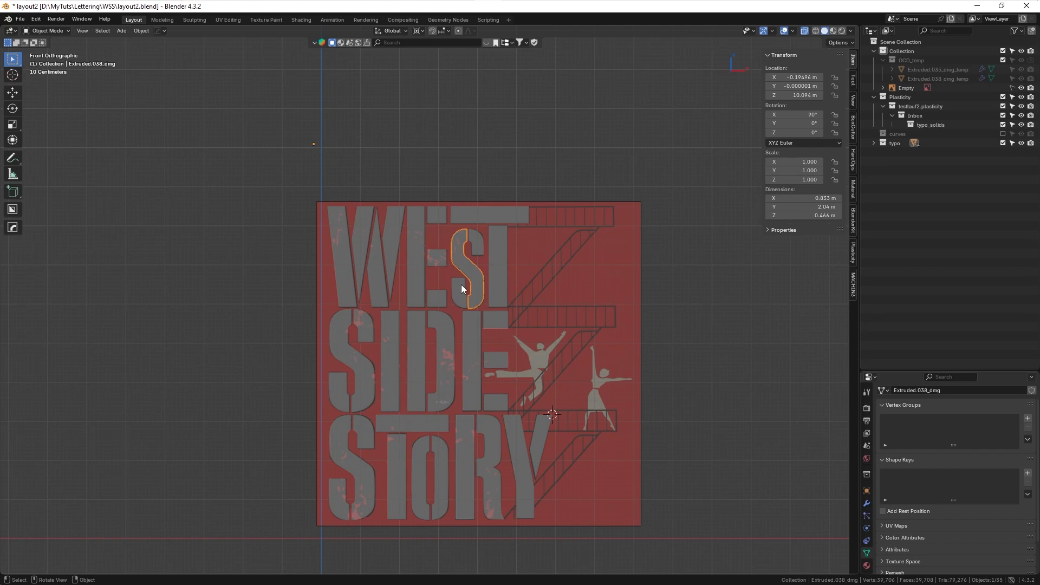
click(417, 262)
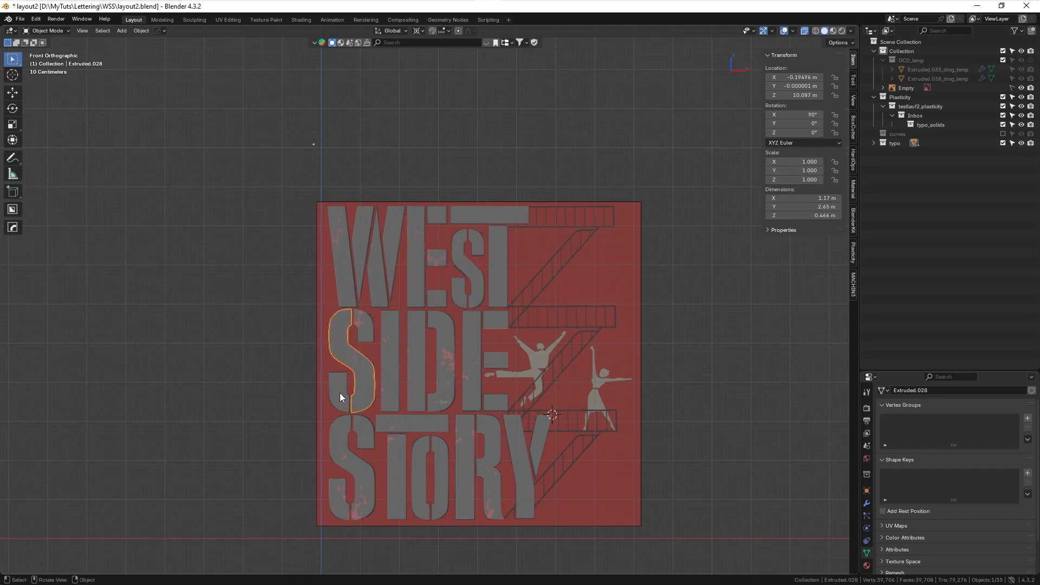
click(398, 442)
click(442, 467)
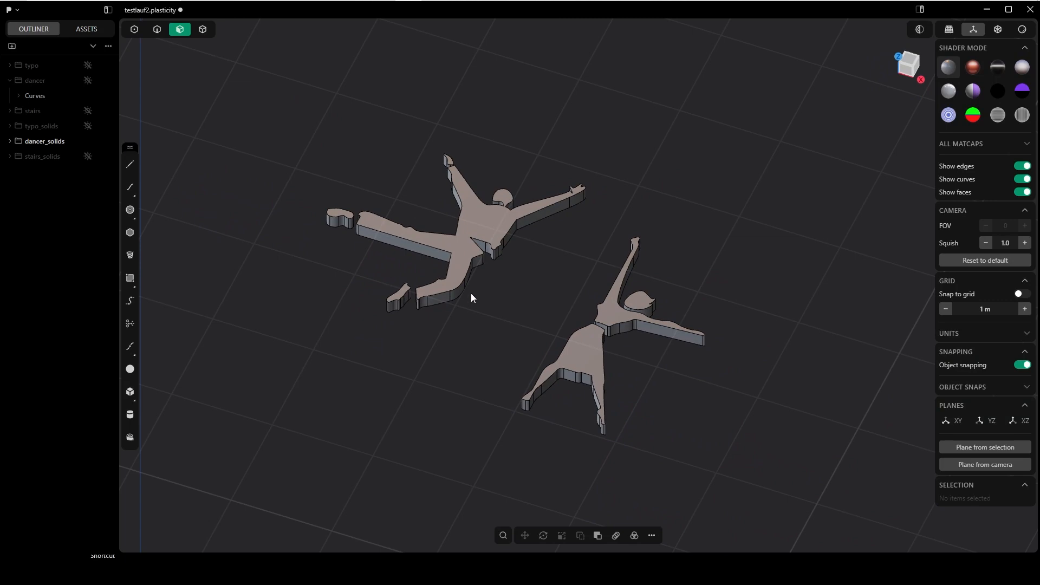
- Switch to Plasticity and examine the vertical segment edges along the sides of the leaping dancer's leg solid
scroll(470, 293, up, 5)
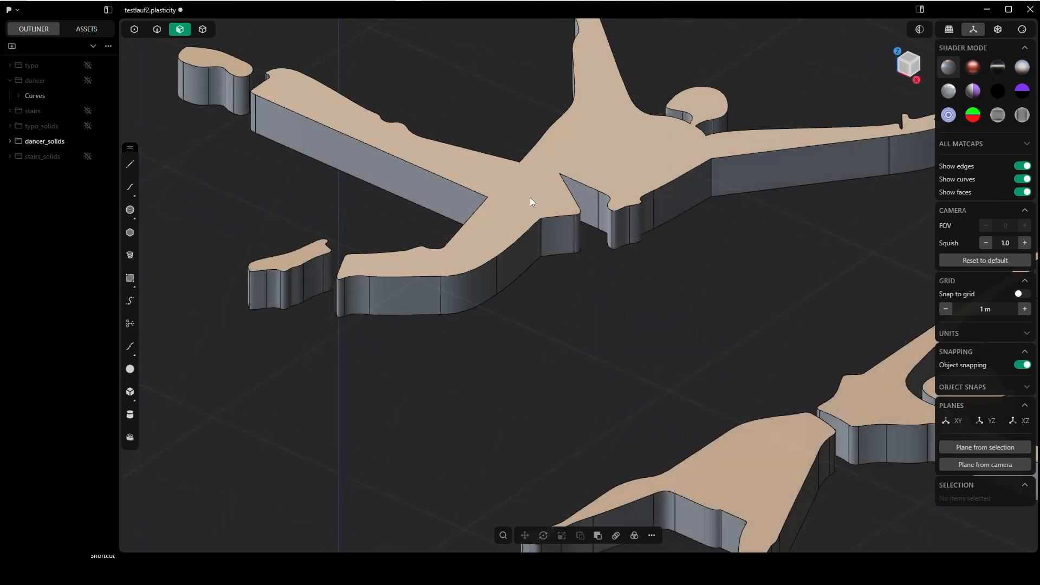
mouse_move(530, 197)
middle_down()
mouse_move(536, 174)
mouse_move(522, 193)
middle_up()
scroll(454, 264, up, 5)
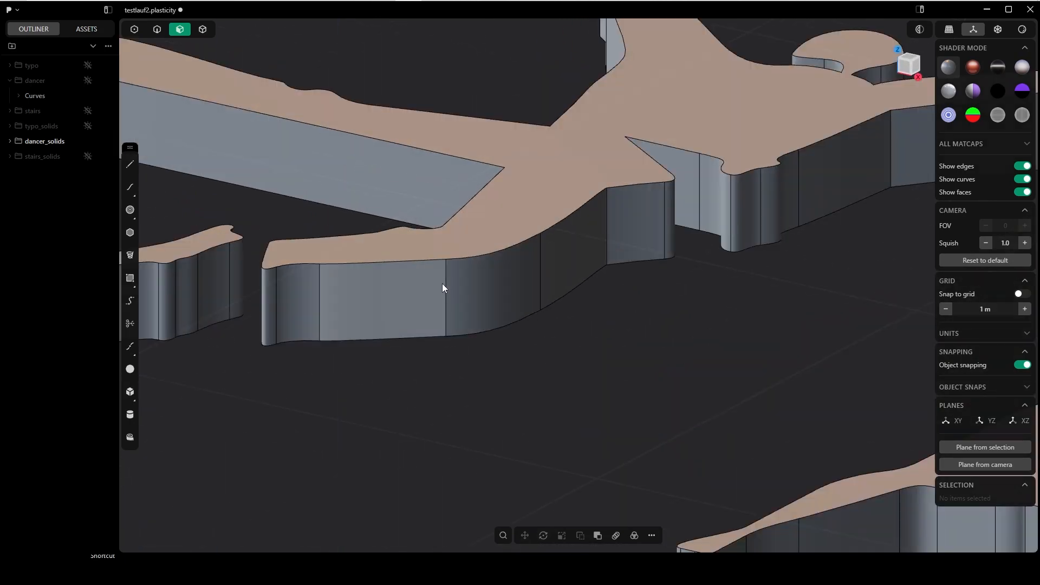
key(2)
click(446, 278)
click(318, 293)
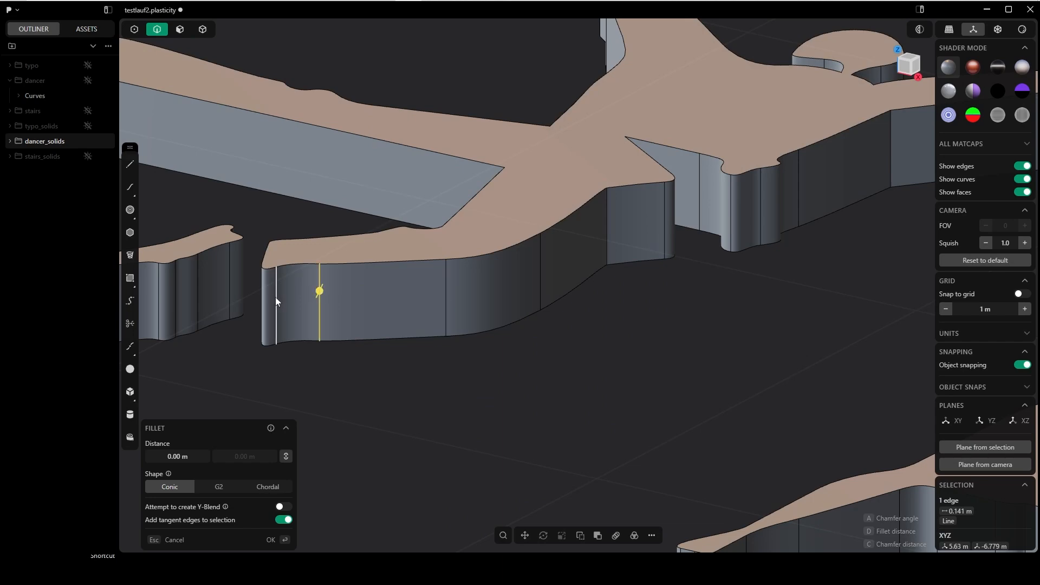
click(276, 298)
middle_drag(289, 295, 408, 307)
click(409, 307)
scroll(421, 228, down, 5)
shift+middle_drag(470, 250, 537, 278)
scroll(433, 258, up, 3)
scroll(535, 275, down, 4)
- Select all the dancer solids and move them down along Z, clear of their source curves
key(KP_7)
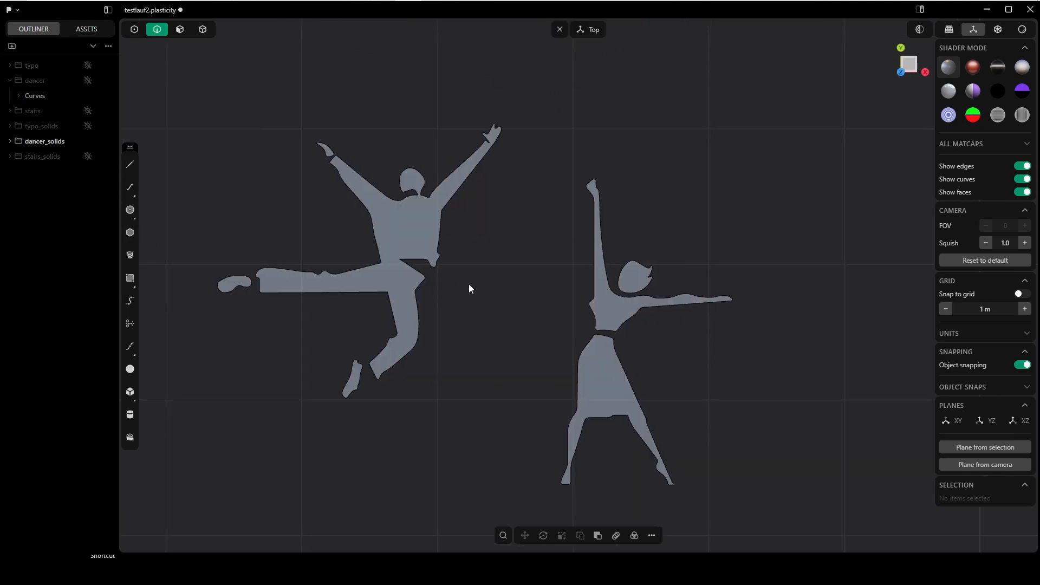
middle_drag(460, 309, 440, 135)
key(Tab)
drag(738, 150, 238, 320)
key(g)
click(445, 276)
click(429, 434)
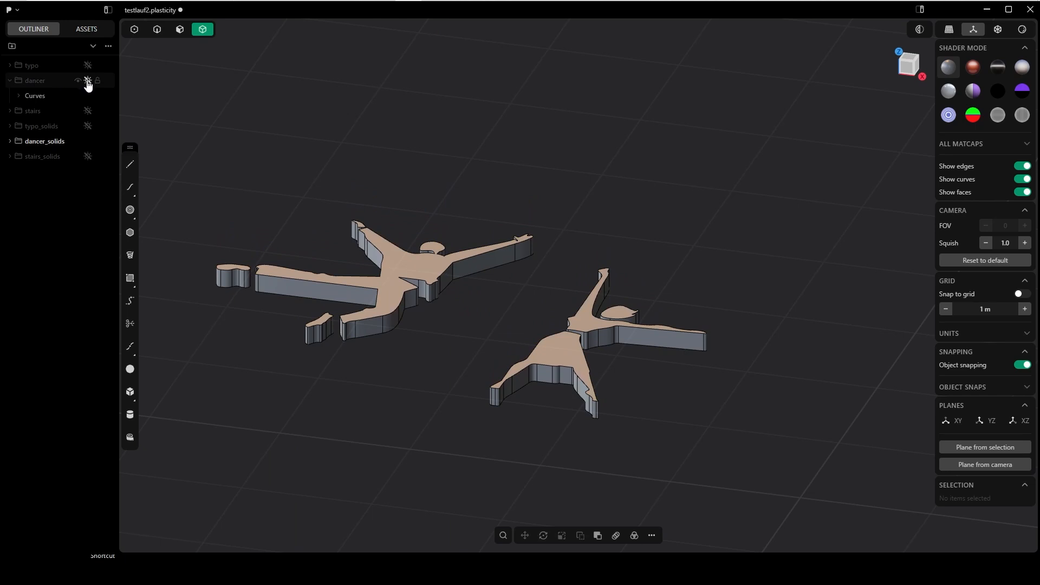
- Unhide the dancer group so its outline curves show above the solids
click(88, 81)
scroll(430, 196, up, 6)
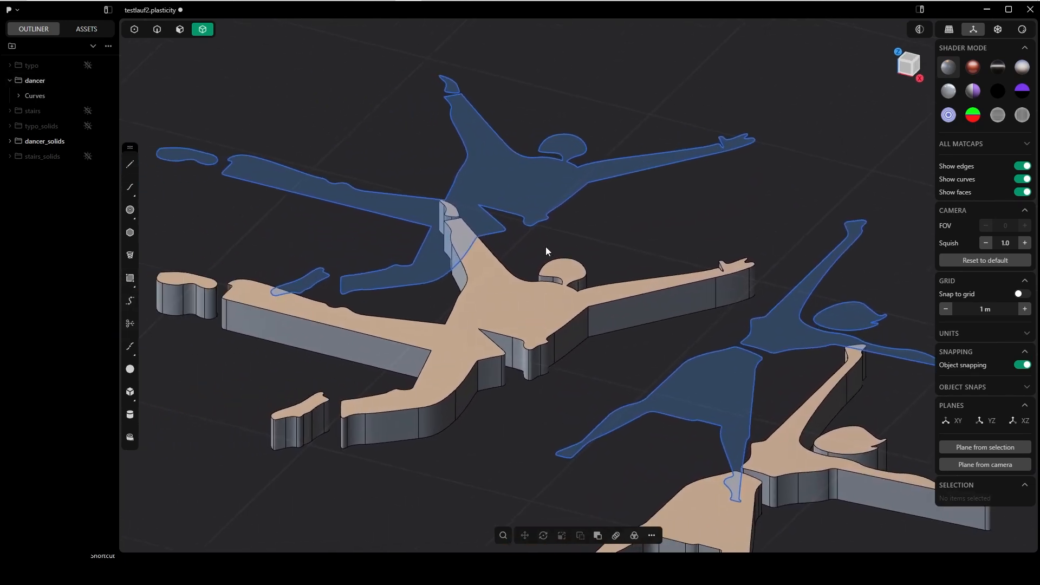
middle_drag(545, 247, 551, 234)
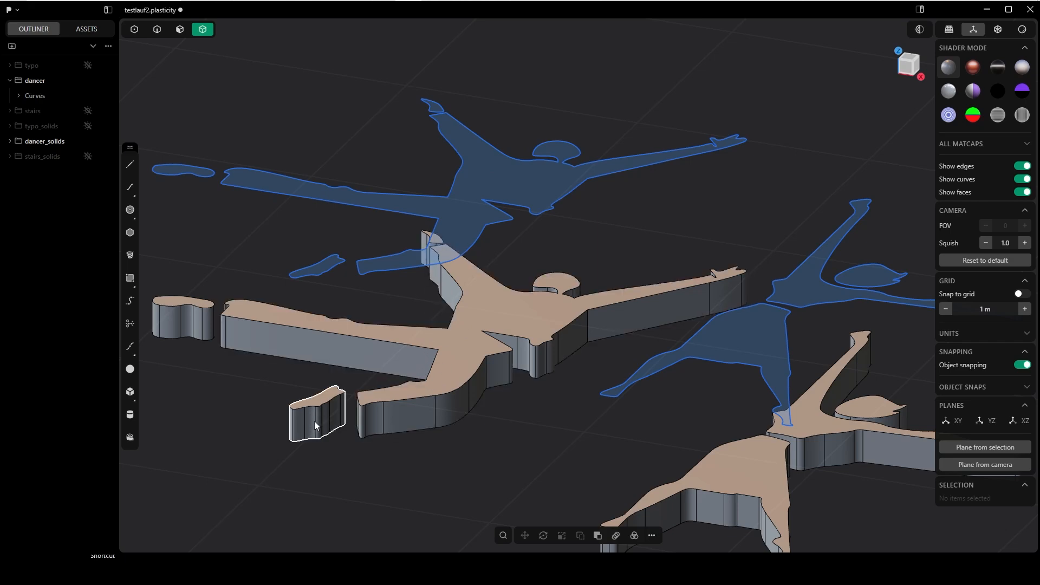
- Examine the segmented side faces of the leaping dancer's solids against the original outline curves
scroll(315, 421, up, 8)
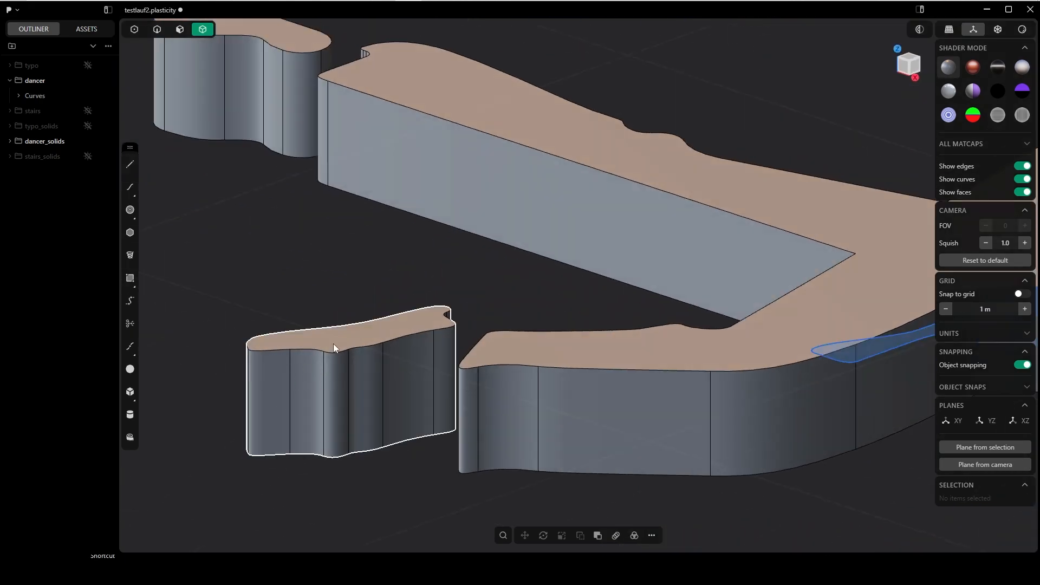
scroll(333, 346, down, 10)
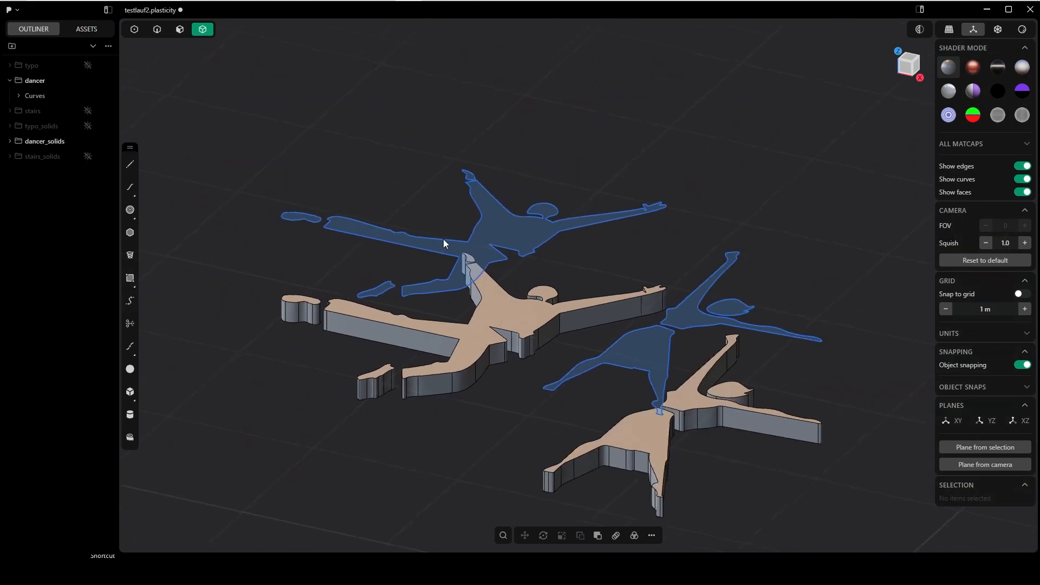
shift+middle_drag(443, 239, 413, 304)
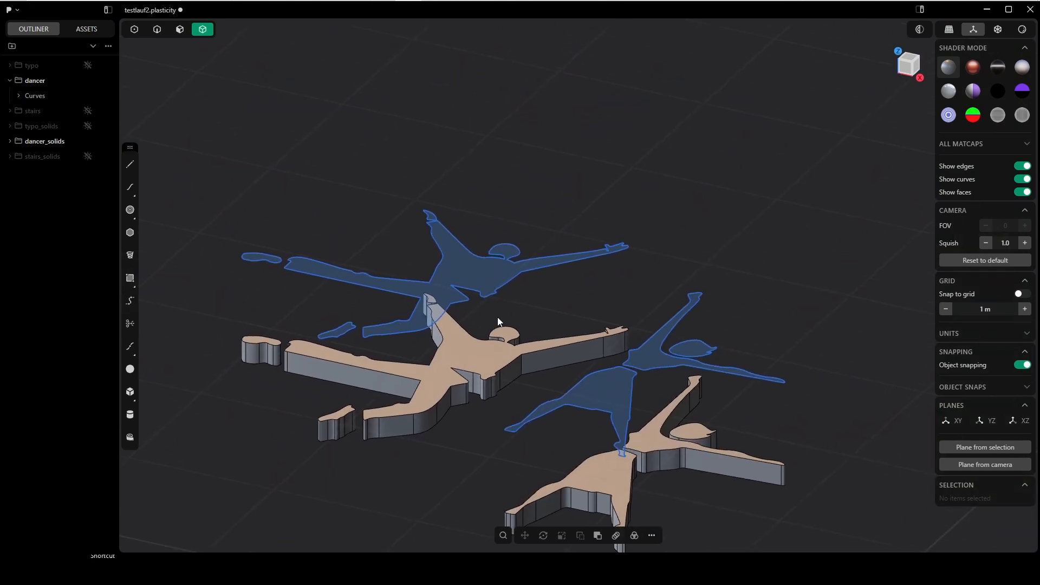
scroll(498, 320, up, 5)
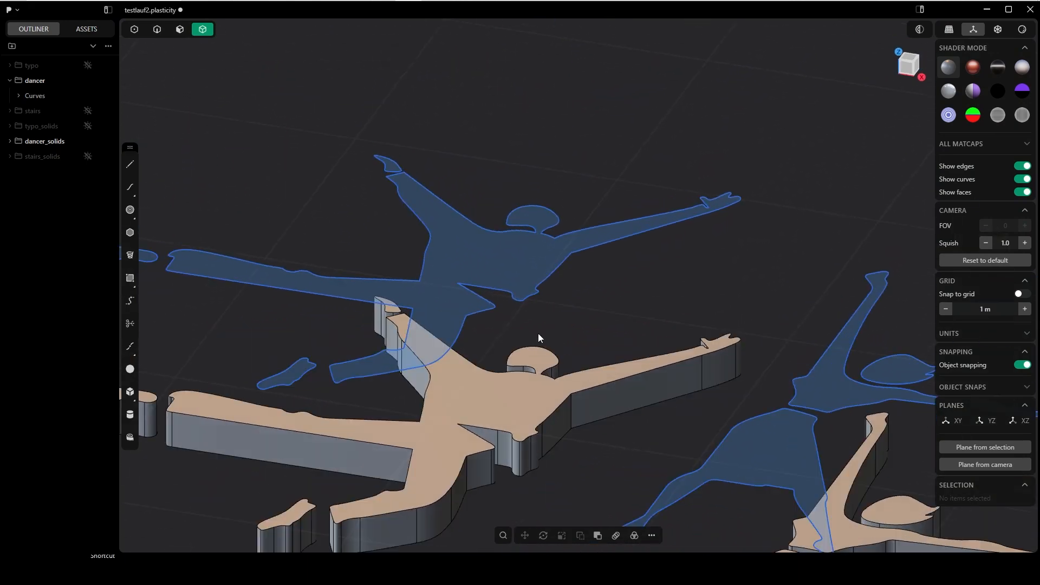
scroll(535, 328, down, 3)
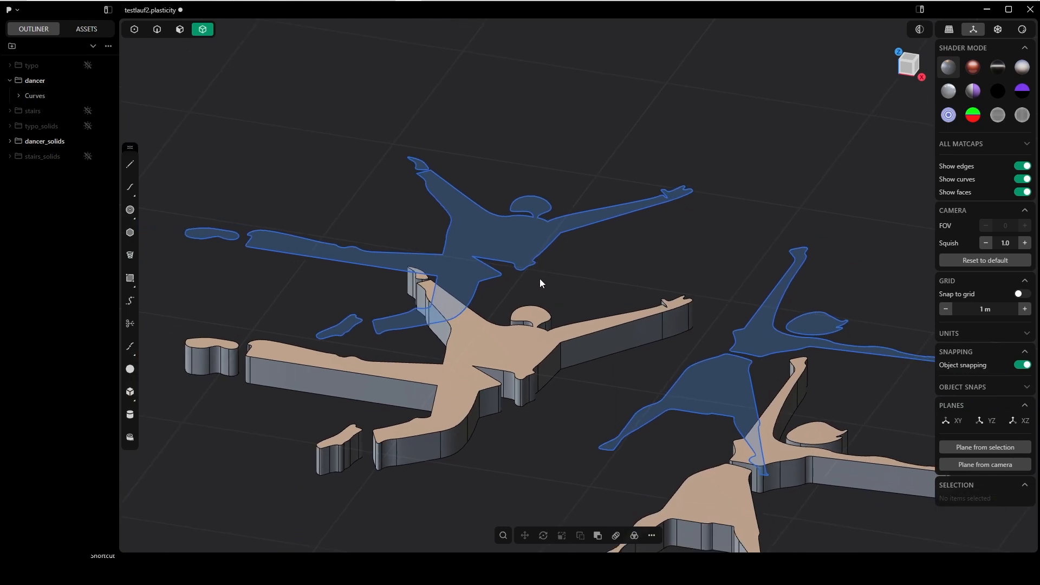
shift+middle_drag(539, 278, 498, 278)
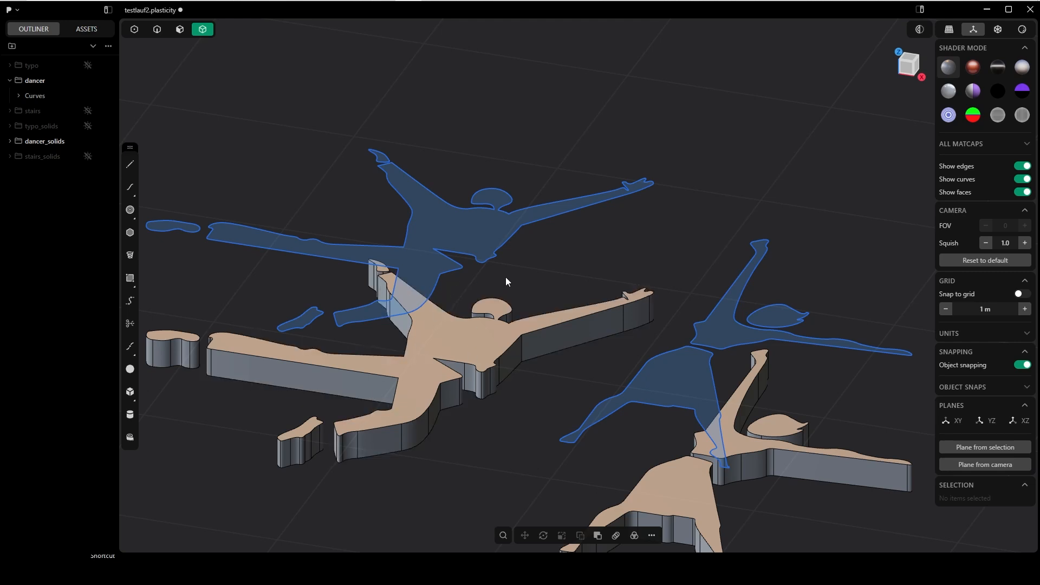
- Select the leaping dancer's body outline curve and display its control points in top view
middle_drag(506, 277, 521, 321)
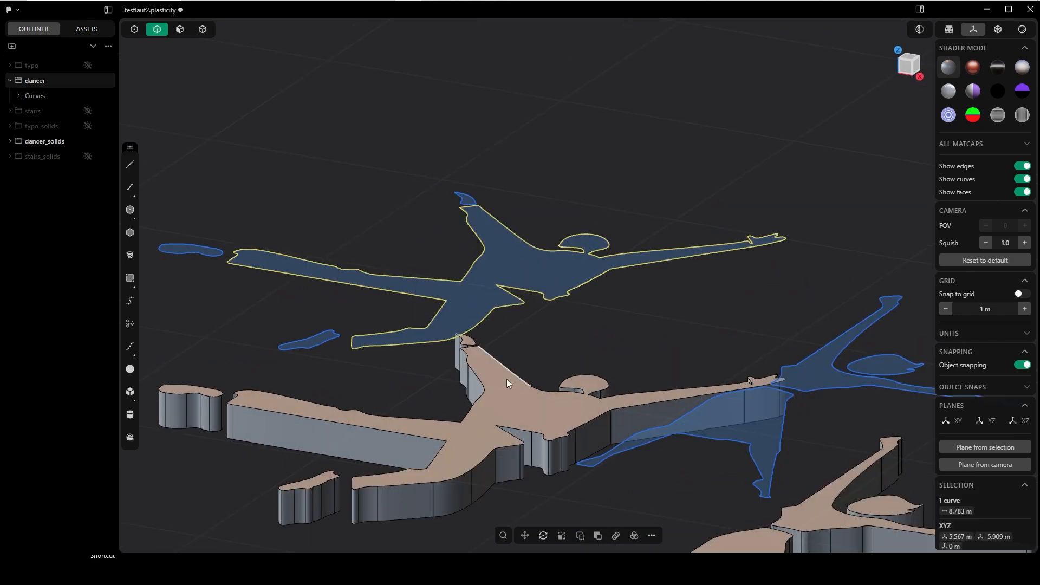
key(KP_7)
middle_drag(488, 304, 510, 362)
scroll(506, 297, down, 2)
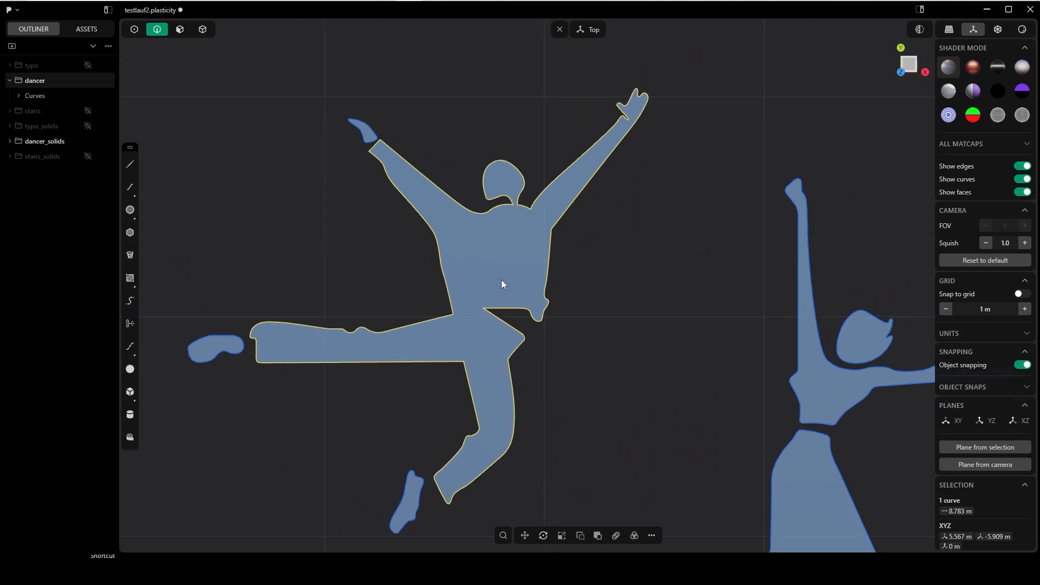
middle_drag(597, 273, 559, 265)
key(Tab)
click(557, 210)
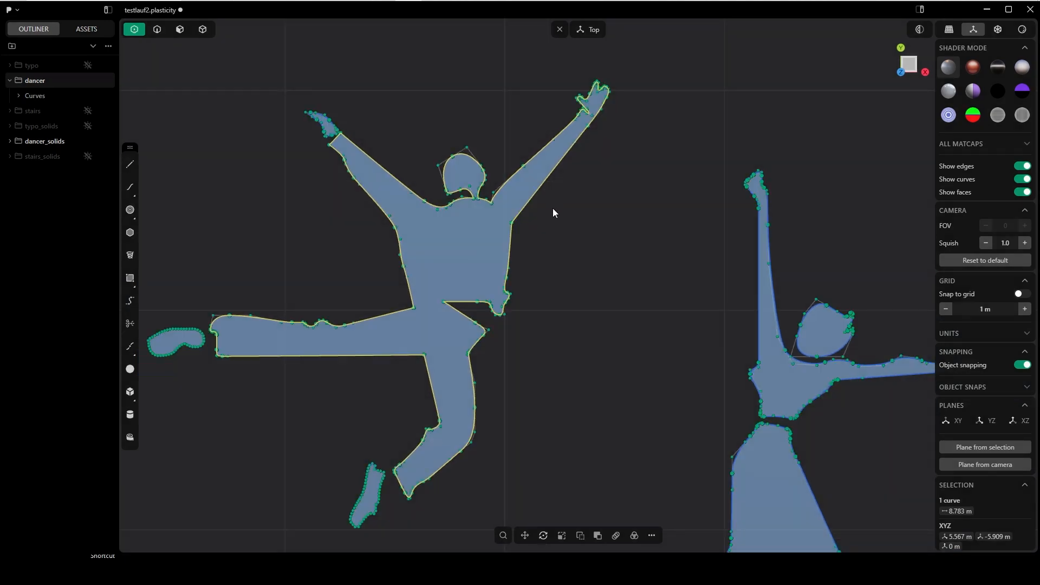
middle_drag(356, 144, 364, 131)
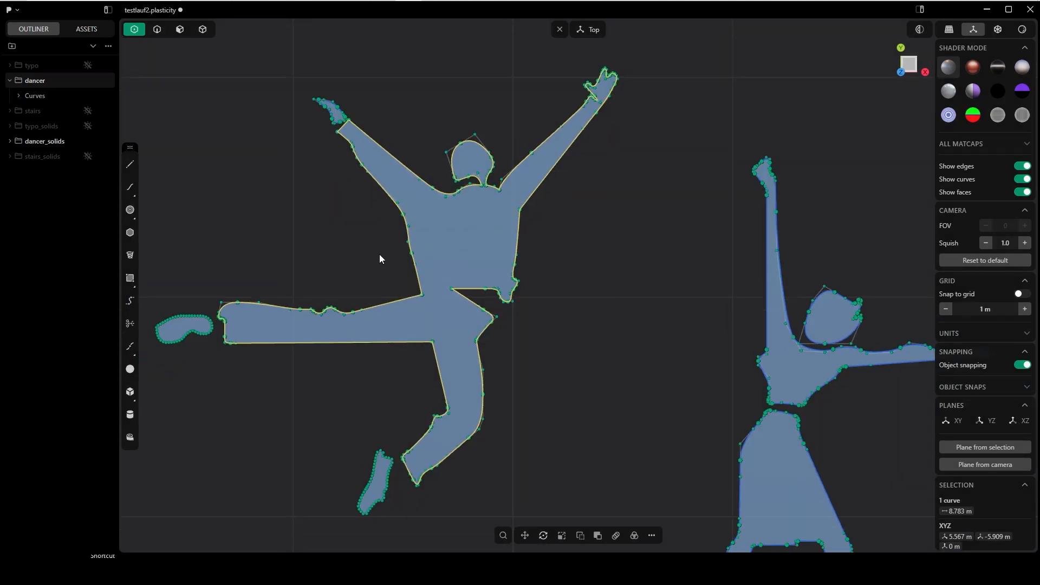
- Run Rebuild Curve on the body outline with the # Points method and 100 points
right_click(375, 249)
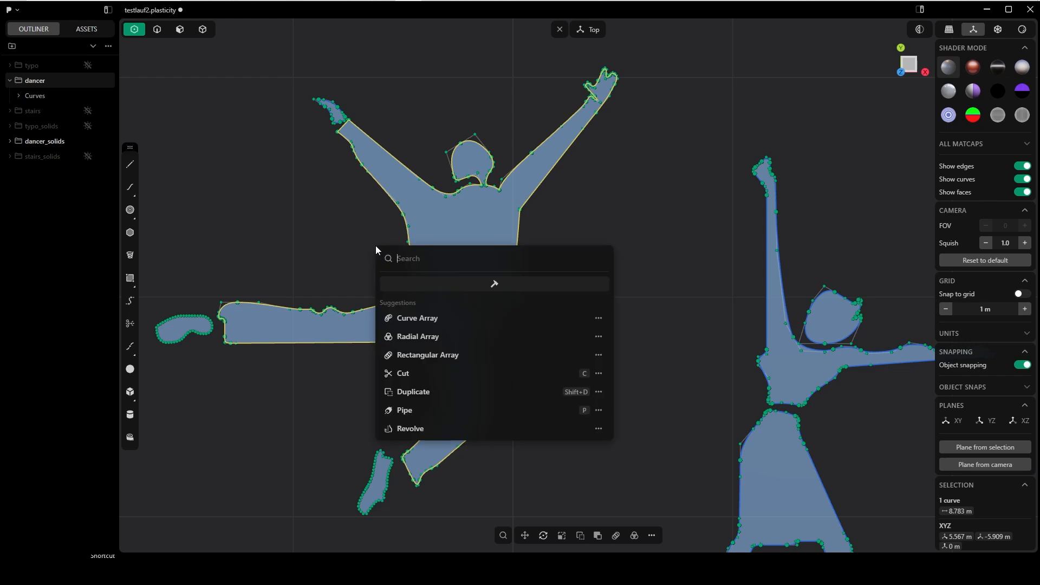
text(reb)
key(Return)
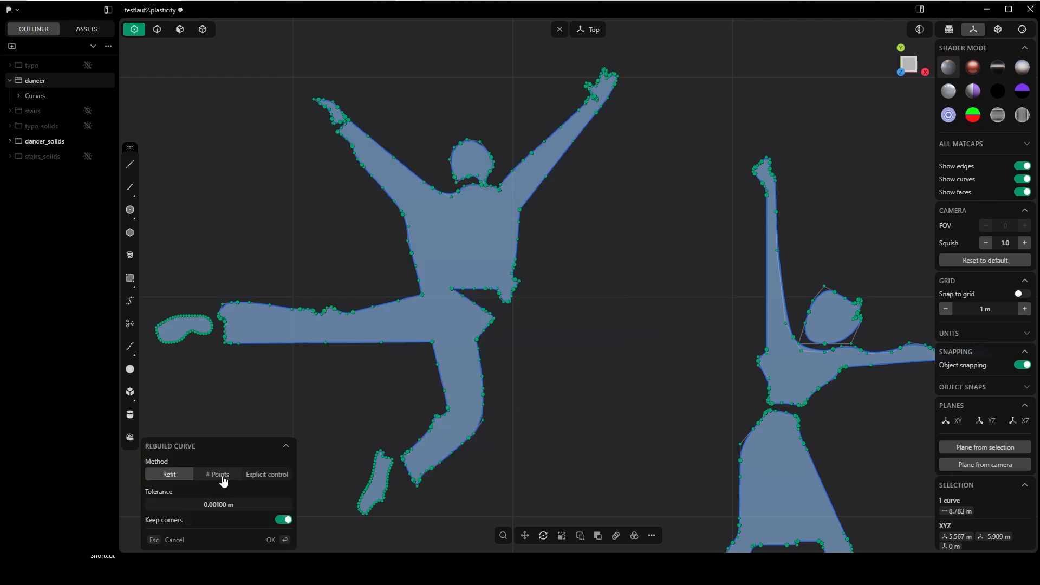
click(221, 476)
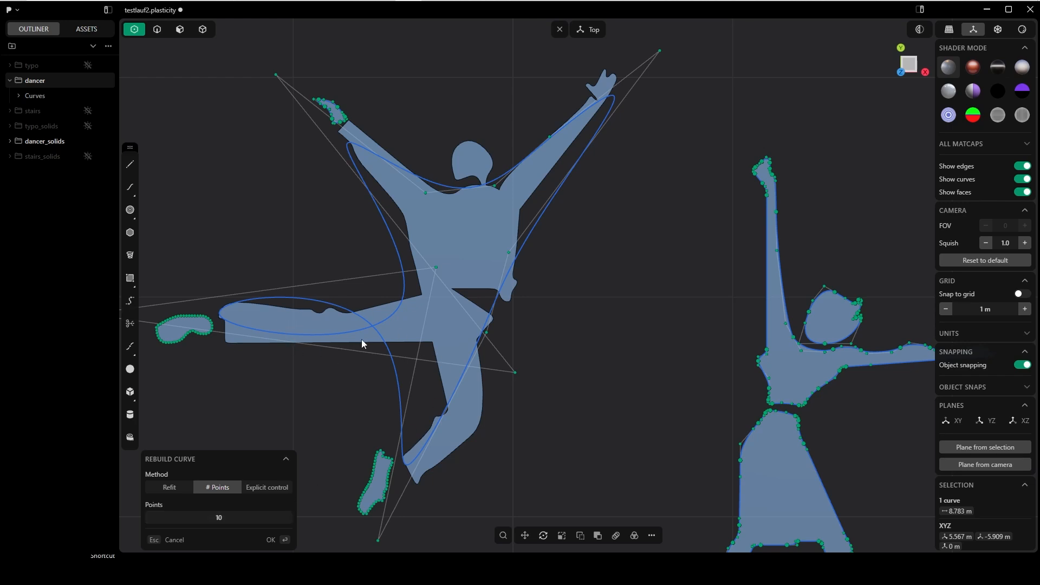
click(228, 511)
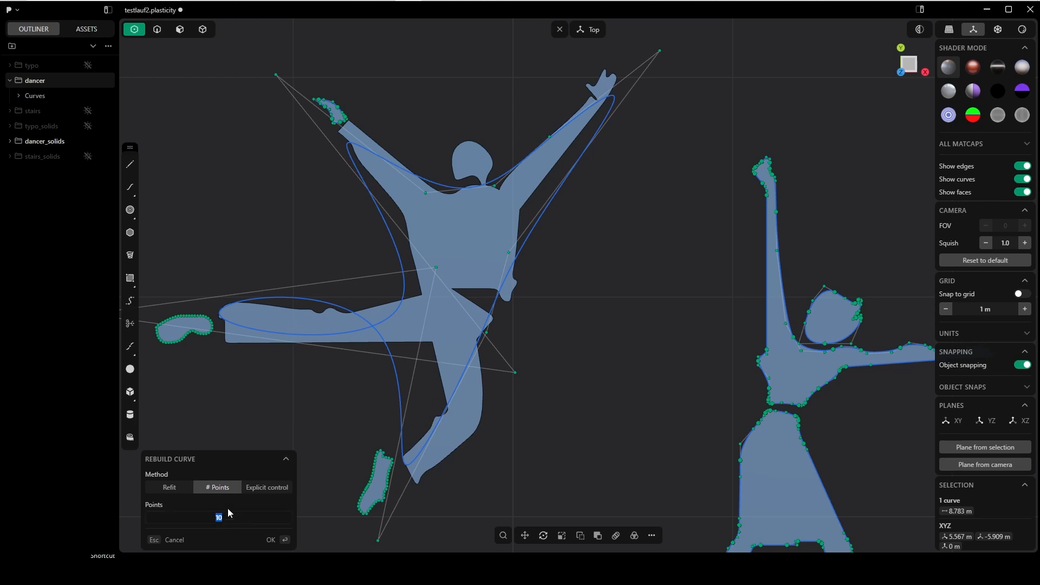
text(100)
key(Return)
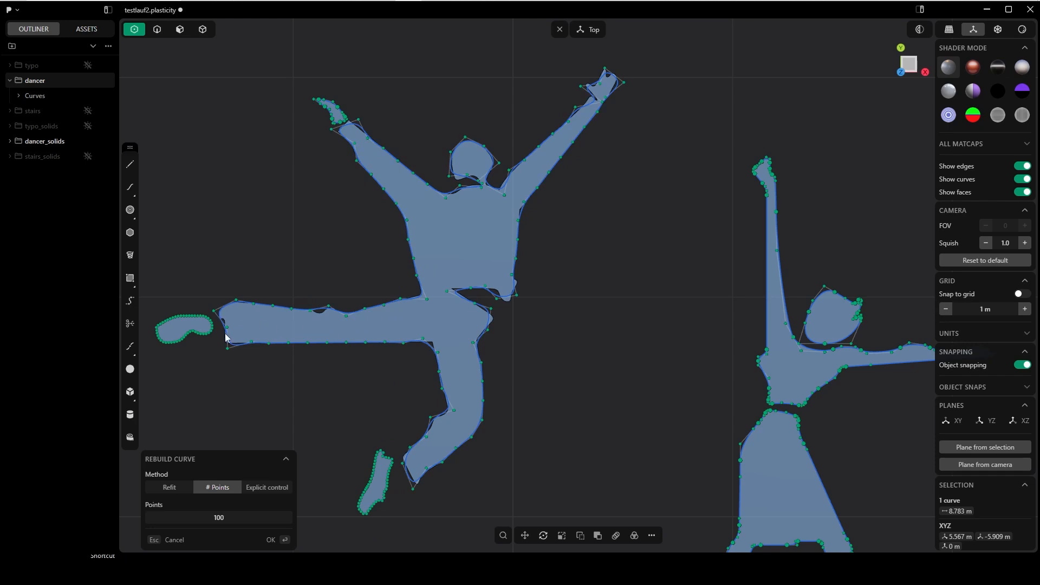
- Set the rebuild point count to 500 and check the body outline's fit up close
click(229, 519)
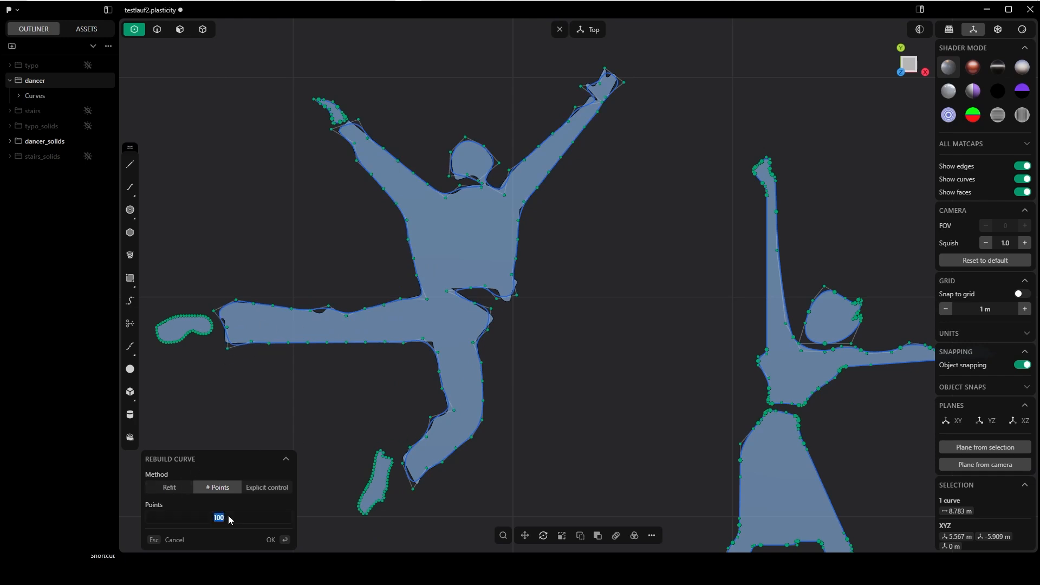
text(500)
key(Return)
scroll(445, 370, up, 10)
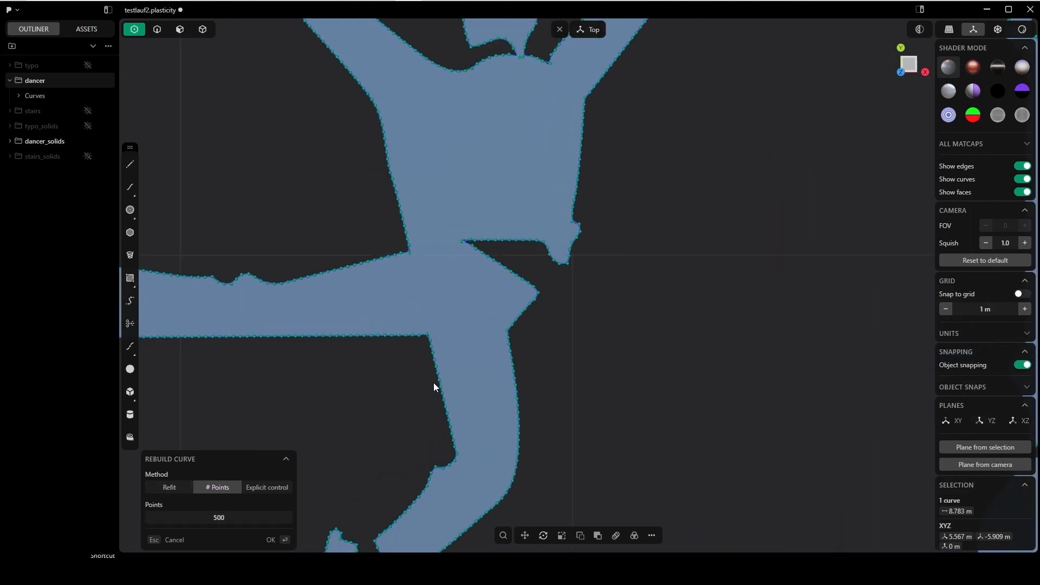
- Set the body outline's rebuild point count to 700 after comparing the fit at the legs and waist
scroll(464, 236, down, 3)
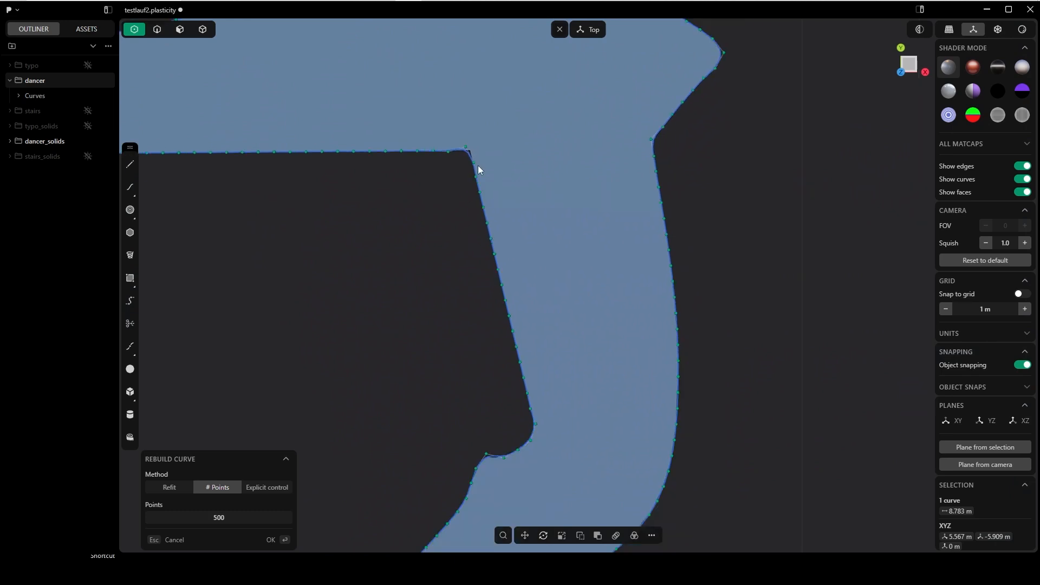
scroll(470, 327, up, 6)
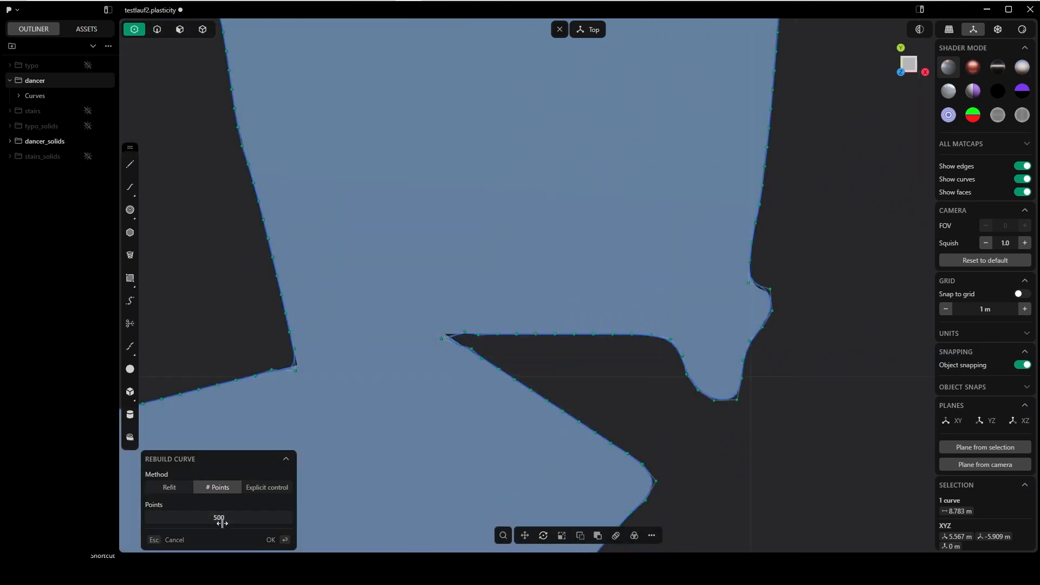
click(239, 515)
text(700)
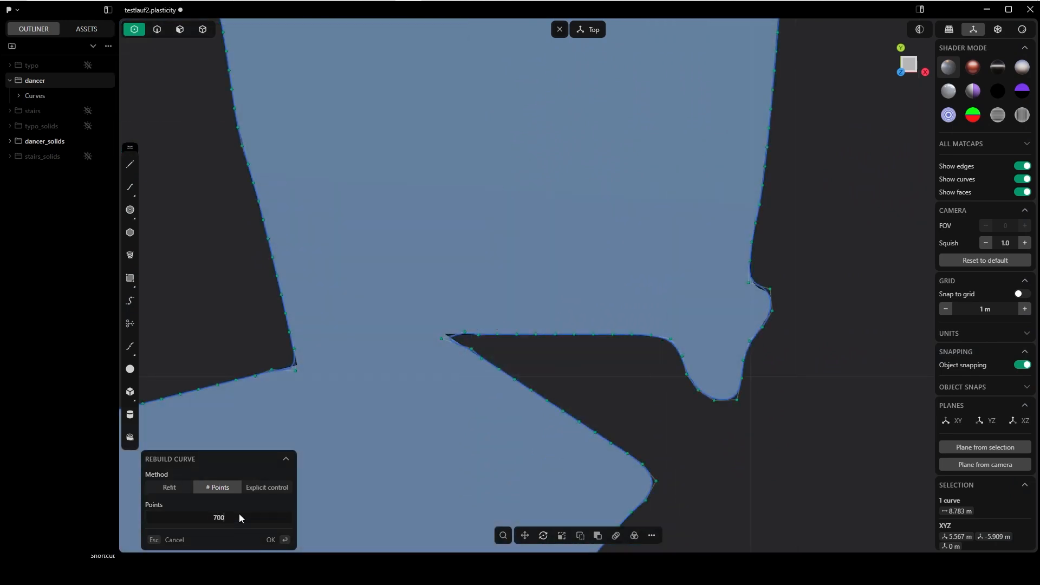
key(Return)
click(240, 514)
text(10)
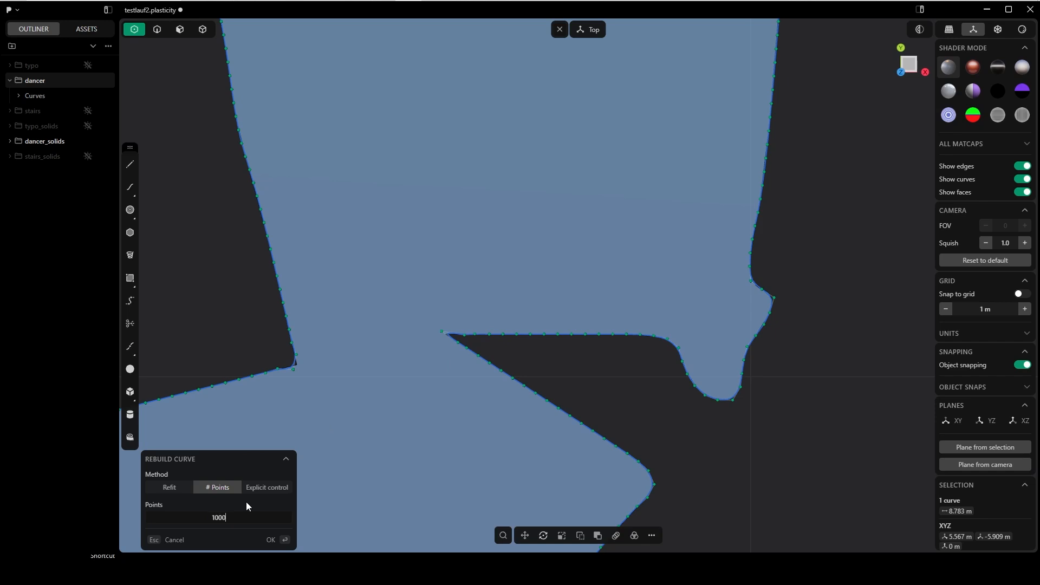
click(271, 541)
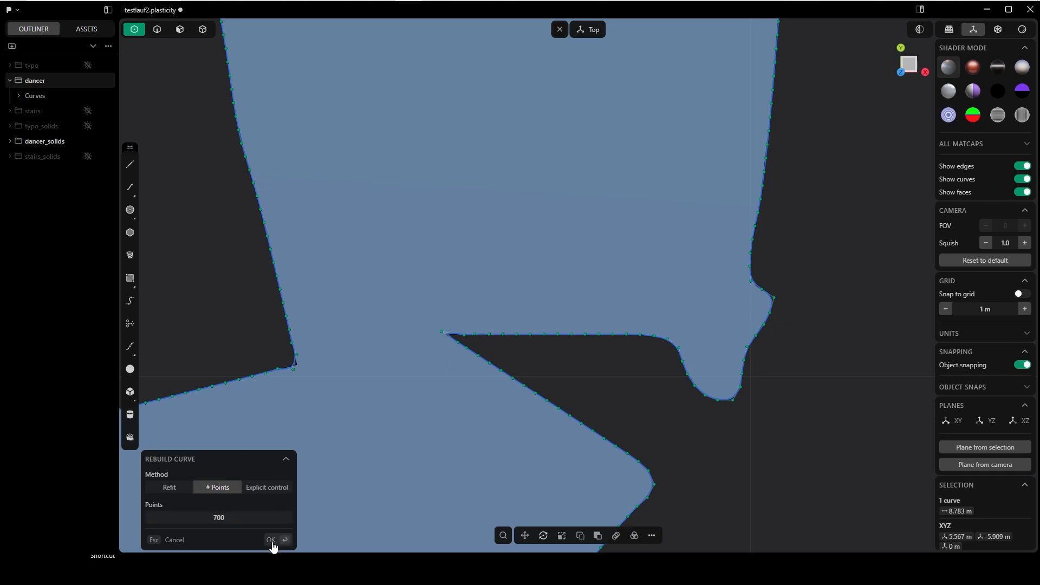
- Check the rebuilt body outline around the head and raised arms, and apply the rebuild
scroll(569, 209, down, 5)
shift+middle_drag(600, 125, 489, 423)
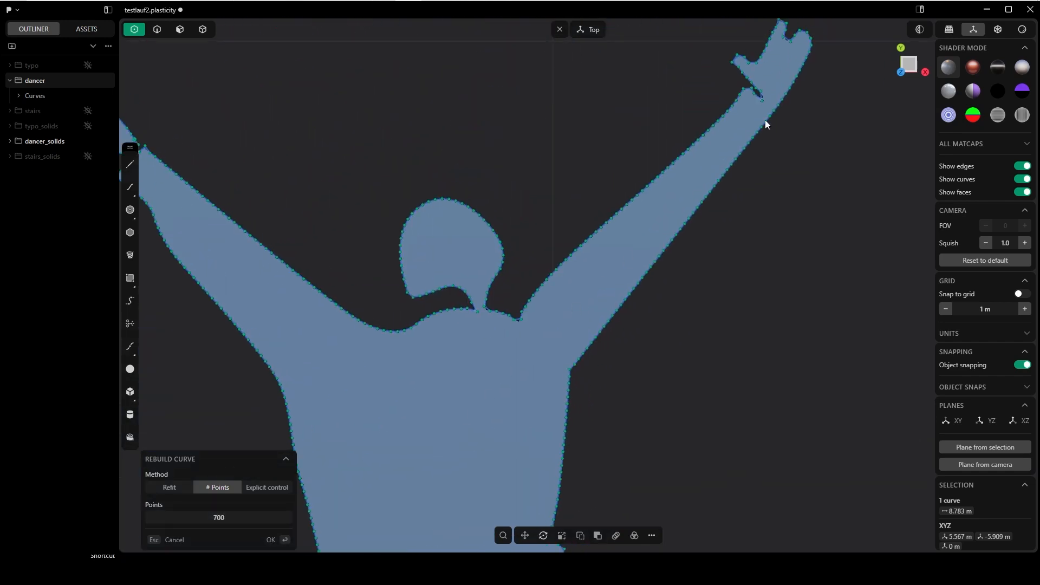
shift+middle_drag(685, 173, 444, 276)
scroll(497, 311, up, 7)
click(271, 540)
- Try extruding the leaping dancer's rebuilt body region about 0.116 m to preview its side faces
scroll(444, 273, down, 7)
shift+middle_drag(346, 275, 608, 217)
scroll(511, 238, down, 6)
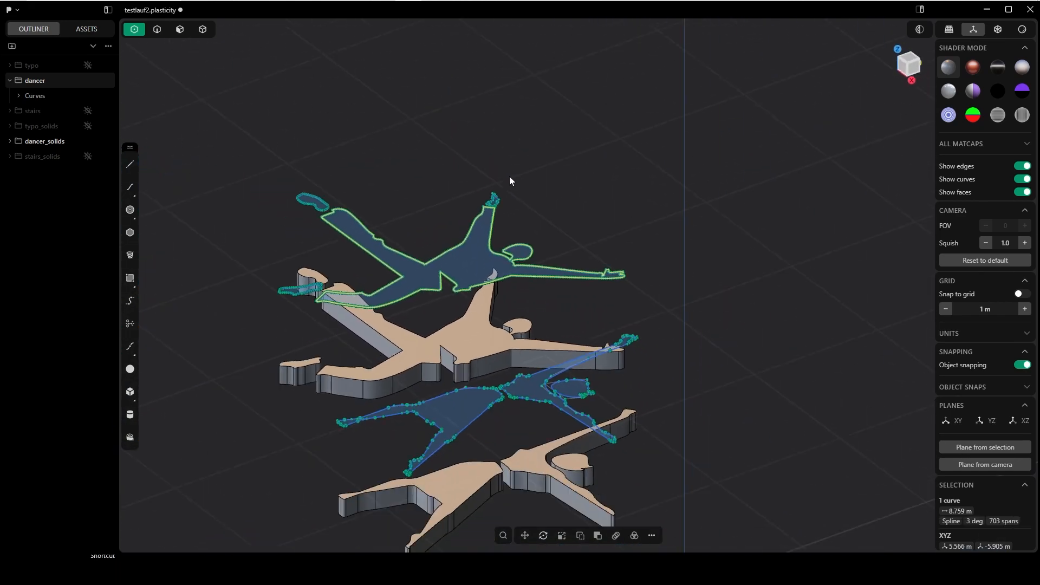
shift+middle_drag(521, 192, 537, 245)
key(Tab)
click(480, 279)
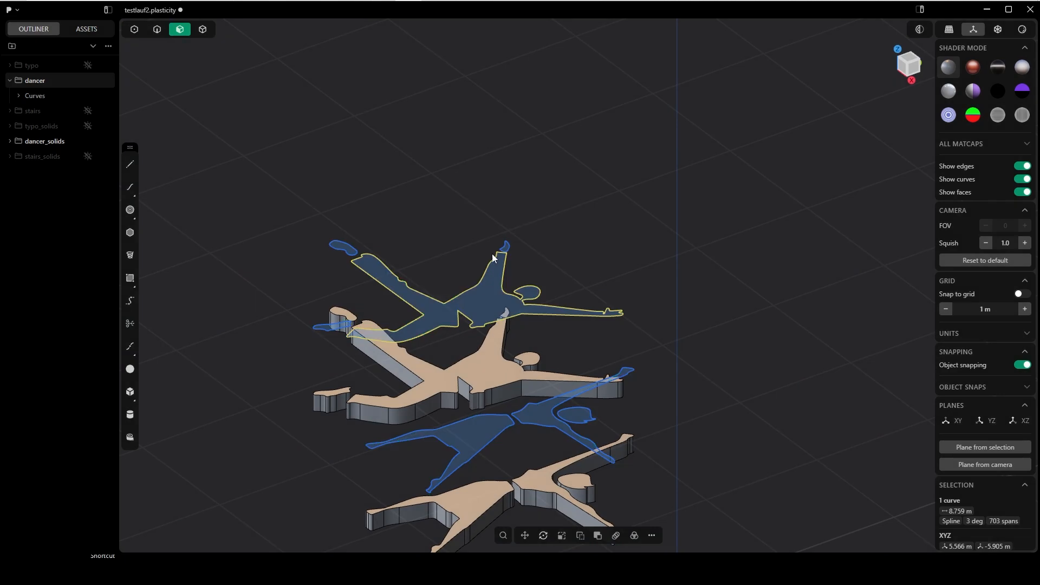
scroll(470, 295, up, 5)
middle_drag(470, 306, 511, 287)
click(512, 282)
key(e)
drag(515, 217, 516, 243)
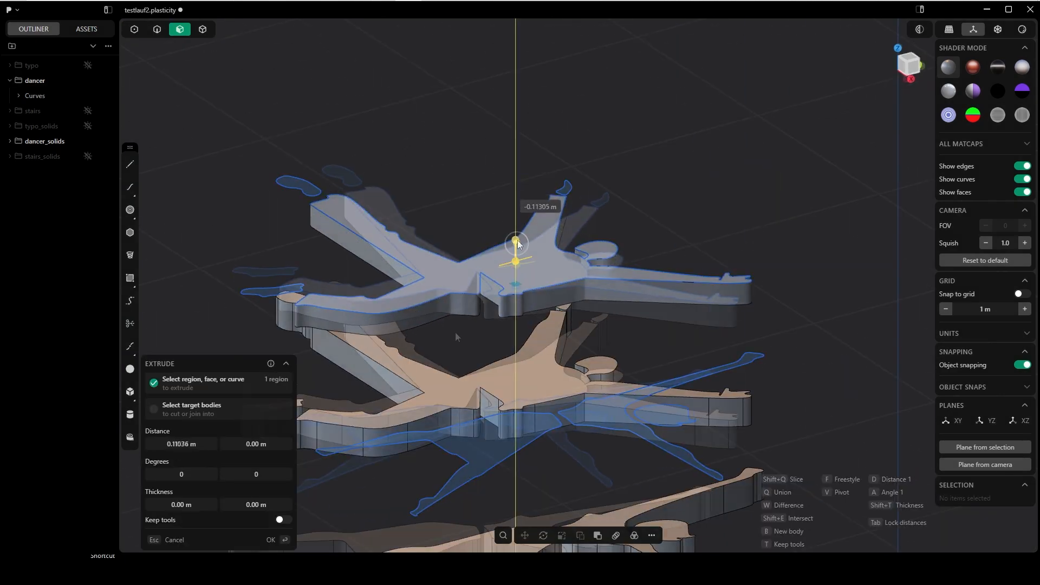
middle_drag(451, 330, 541, 309)
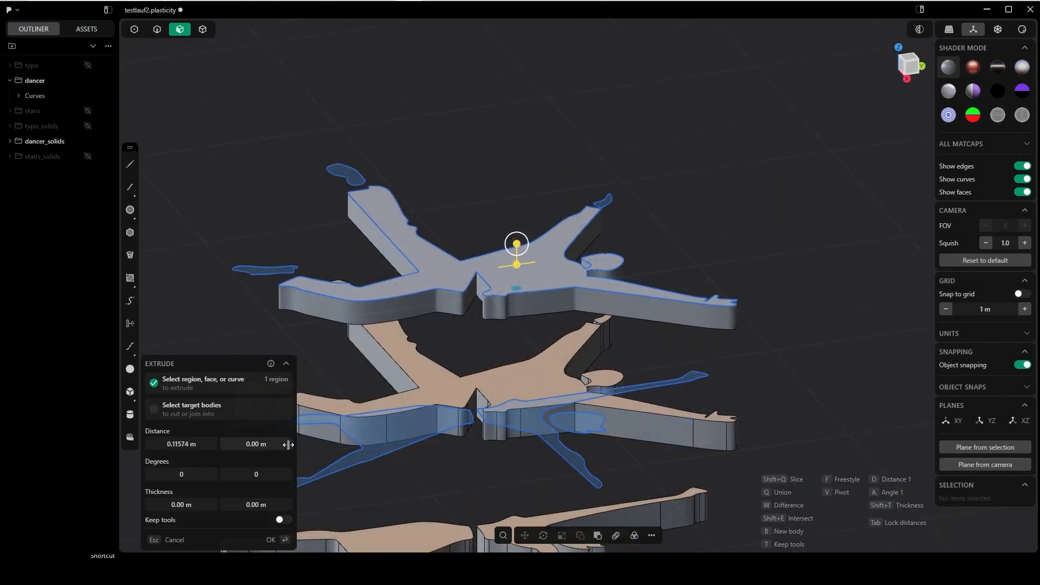
key(Escape)
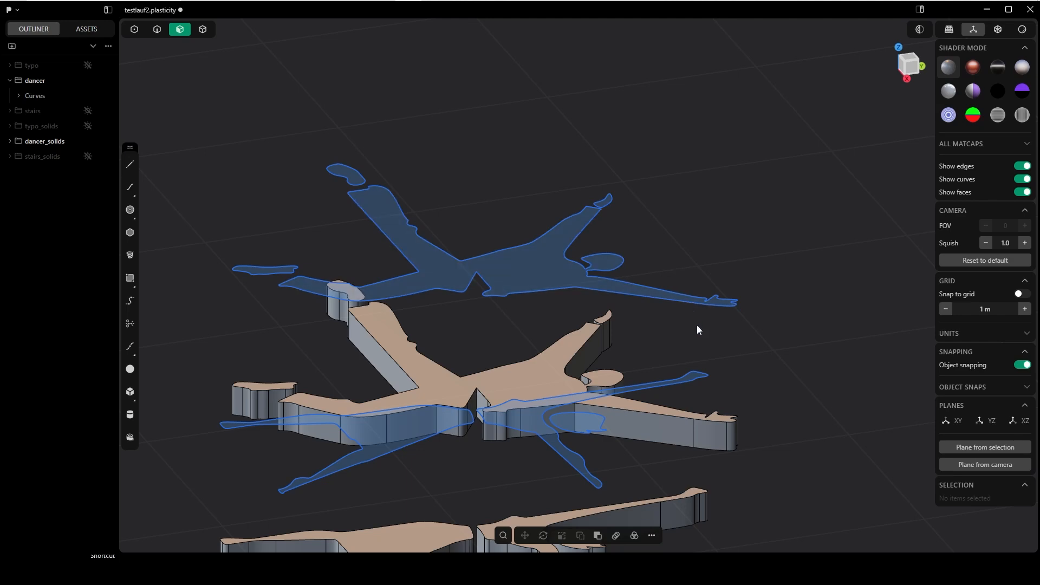
- In top view, move the control point inside the thumb notch of the right raised hand to match the original outline
key(Tab)
click(618, 230)
key(KP_7)
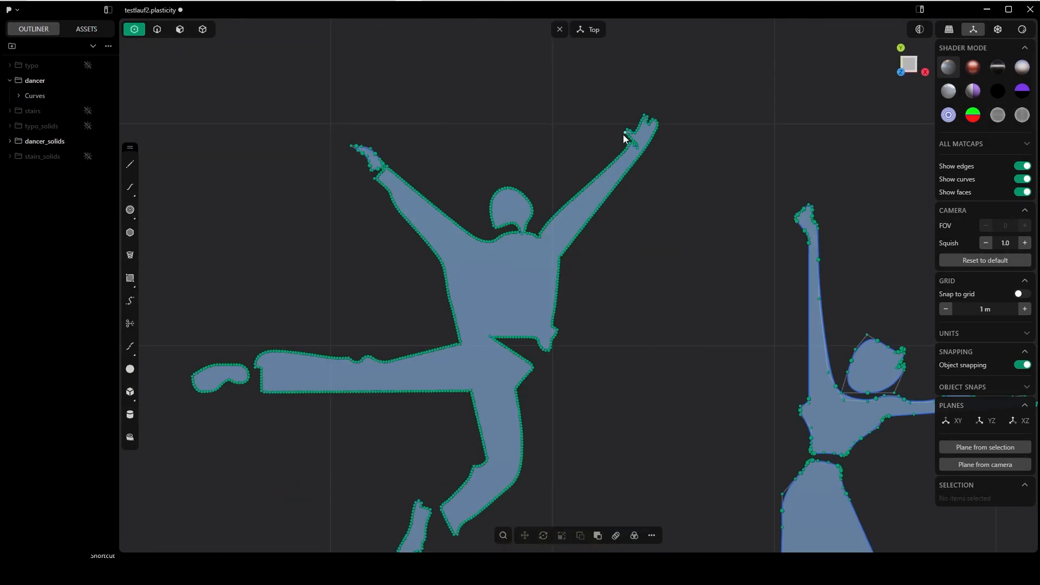
shift+middle_drag(577, 183, 564, 195)
scroll(531, 232, up, 10)
click(426, 338)
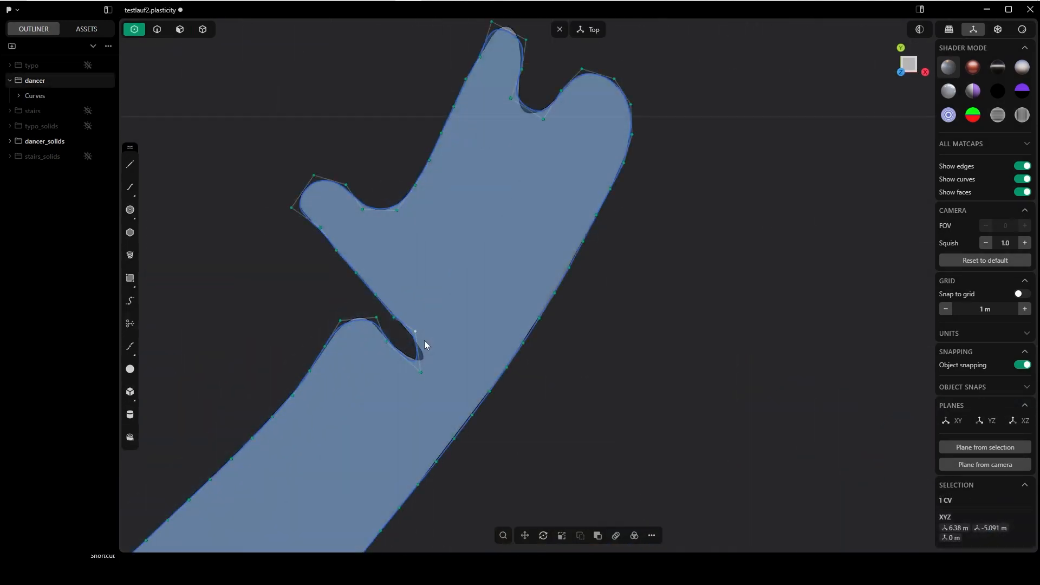
key(g)
click(435, 359)
- Move the control point on the arm side of the thumb notch slightly left and up to refine the bump
key(g)
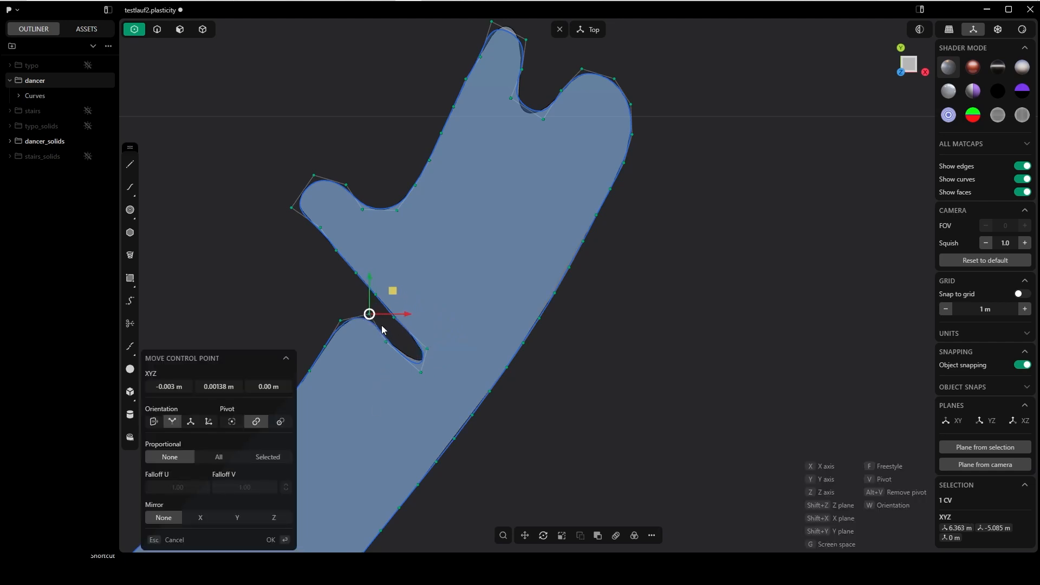
scroll(383, 327, down, 10)
scroll(458, 301, down, 5)
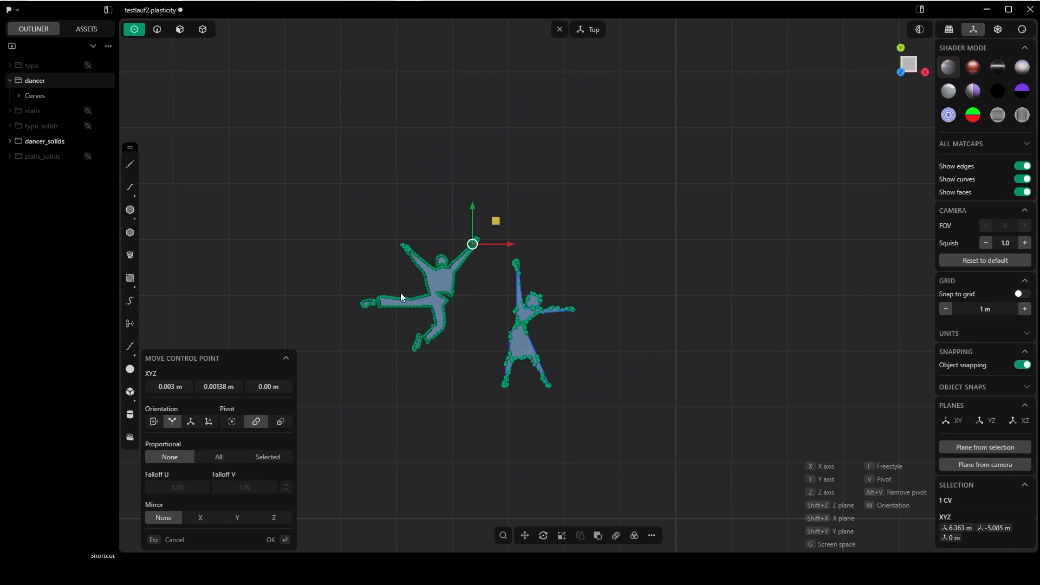
click(271, 539)
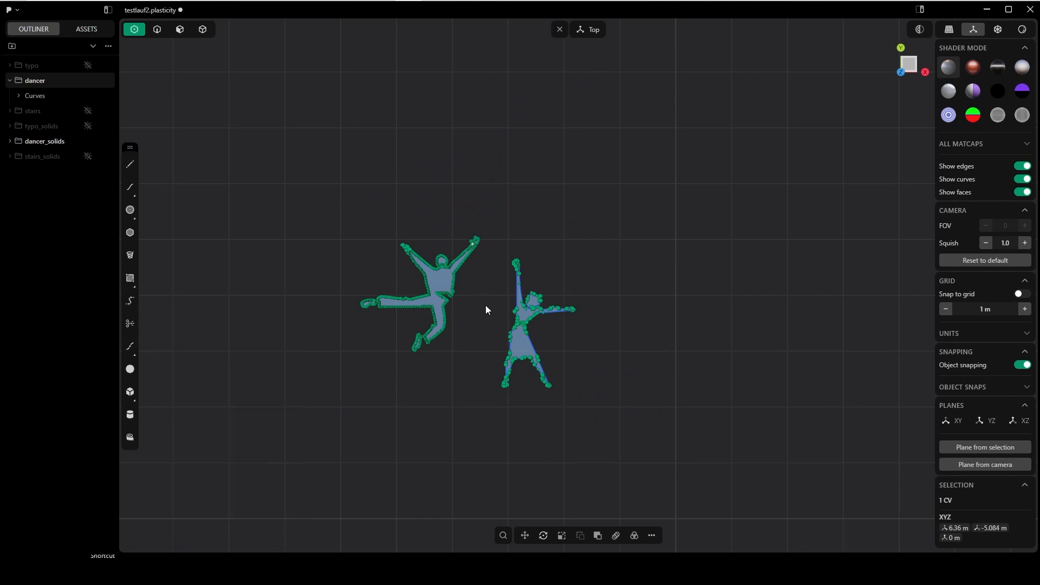
- Adjust the two control points at the right raised hand's upper fingertip to follow the original outline
scroll(460, 271, up, 10)
scroll(457, 271, up, 8)
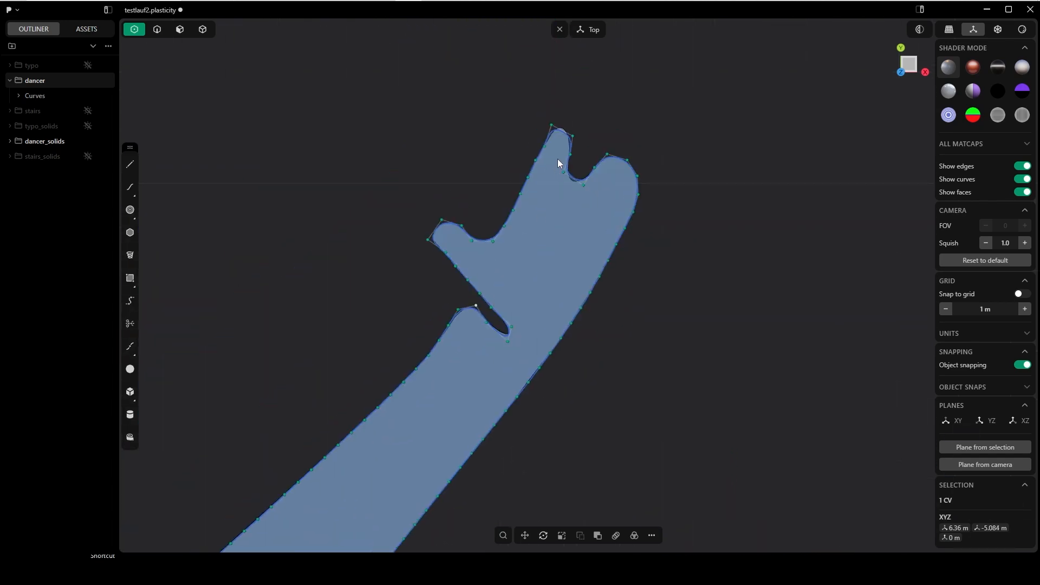
click(551, 125)
shift+click(573, 136)
key(g)
drag(562, 131, 569, 133)
click(271, 539)
click(575, 134)
key(g)
click(271, 539)
- Move the two control points at the right base of the neck closer to the original sharp corner
scroll(368, 460, down, 5)
scroll(440, 401, up, 7)
click(453, 406)
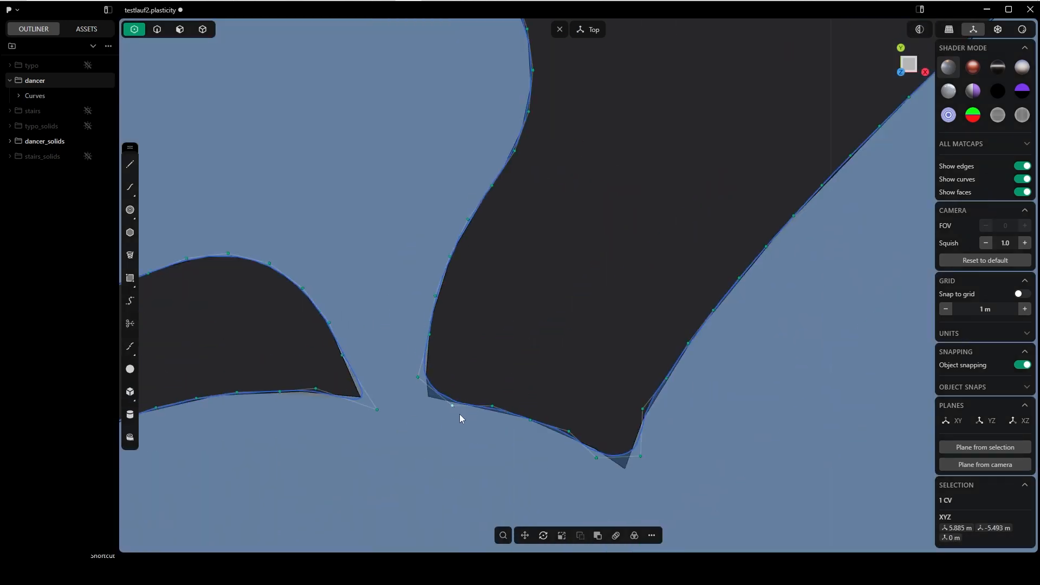
drag(452, 405, 434, 403)
drag(417, 377, 423, 375)
- Reposition the control points around the notch between the right shoulder and raised arm to restore its pointed corner
click(643, 409)
scroll(613, 461, up, 3)
drag(652, 276, 647, 288)
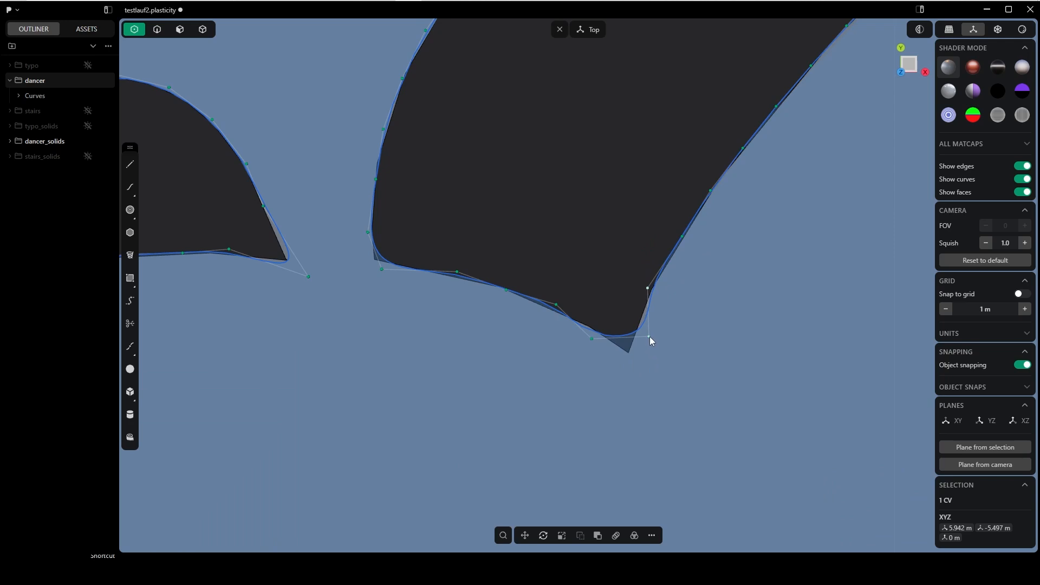
drag(651, 340, 637, 359)
key(g)
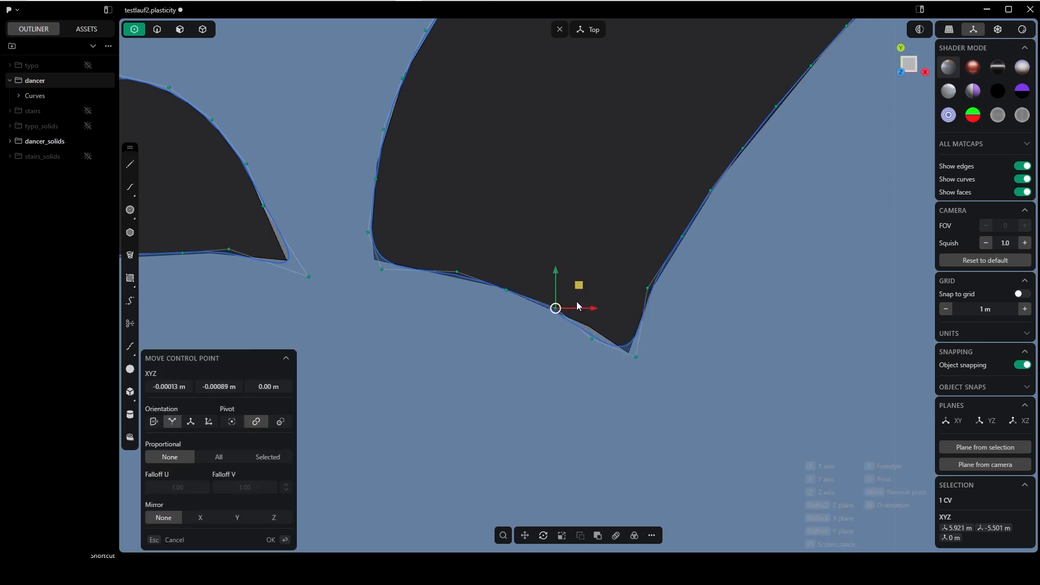
click(273, 543)
drag(591, 339, 595, 332)
click(272, 542)
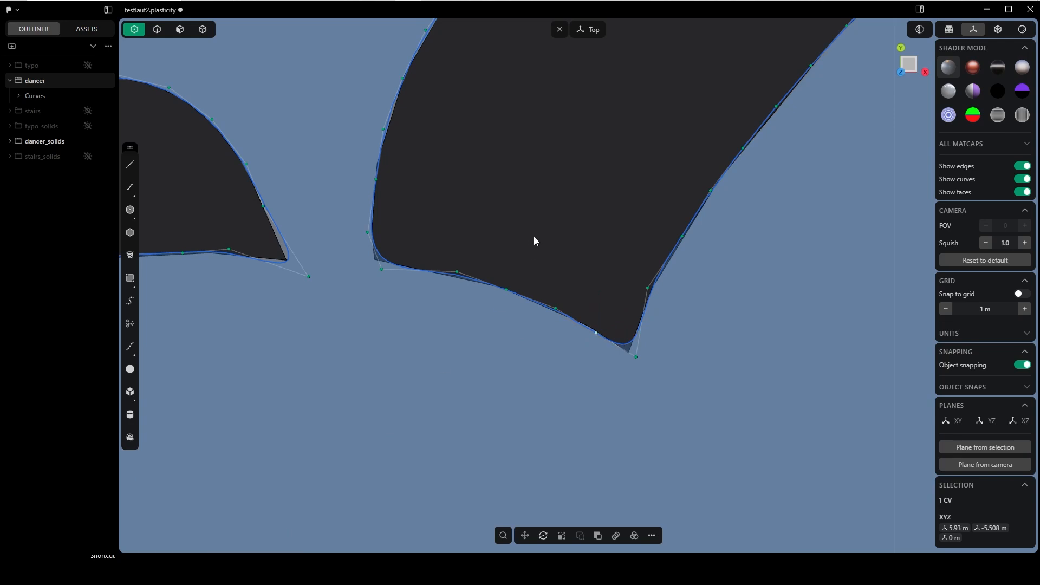
- Move the control point at the left base of the neck inward to match the original corner
scroll(533, 185, down, 4)
shift+middle_drag(544, 167, 614, 319)
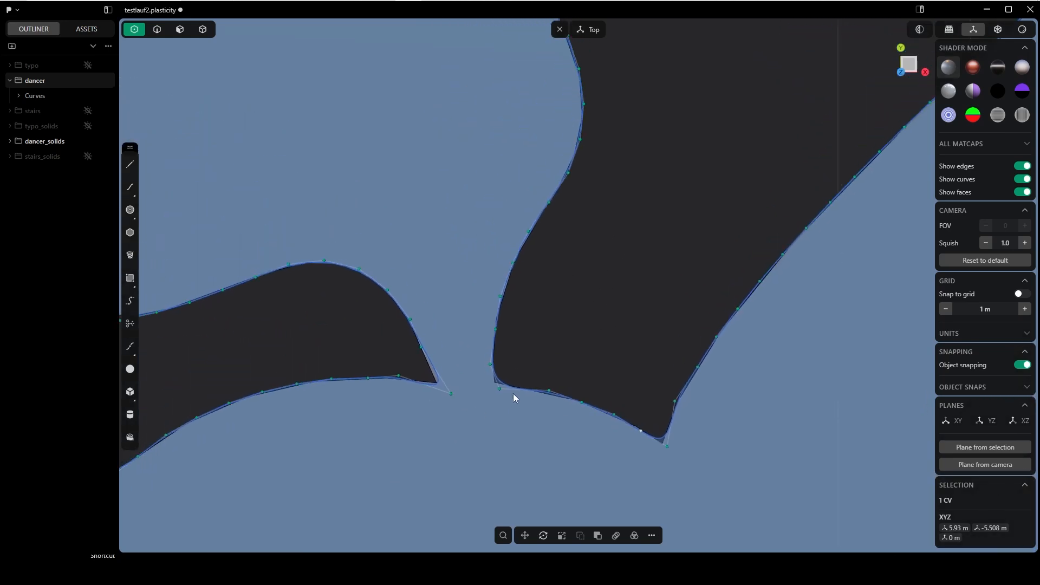
scroll(596, 182, down, 4)
shift+middle_drag(598, 147, 617, 284)
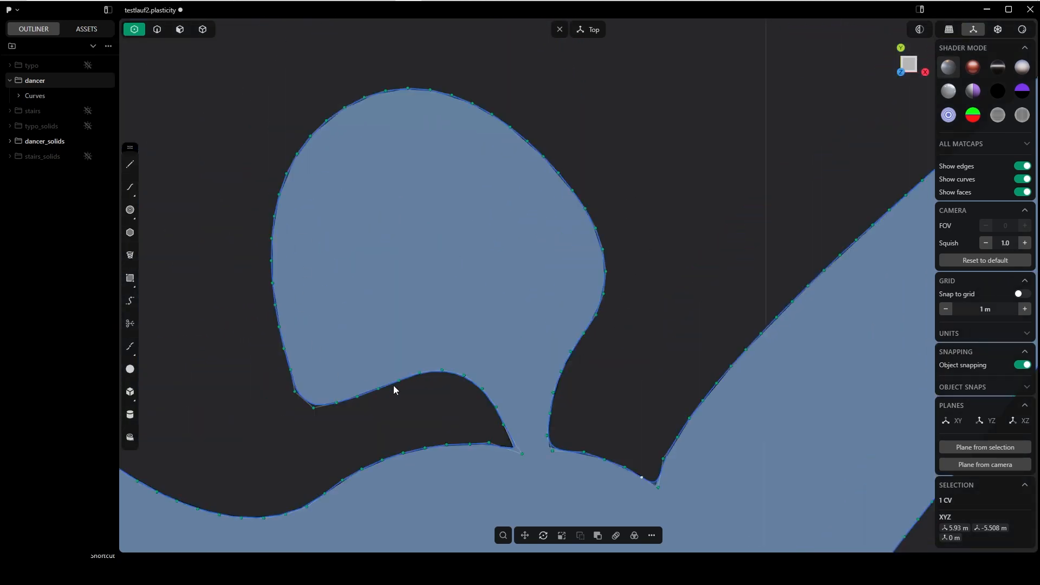
scroll(557, 398, up, 6)
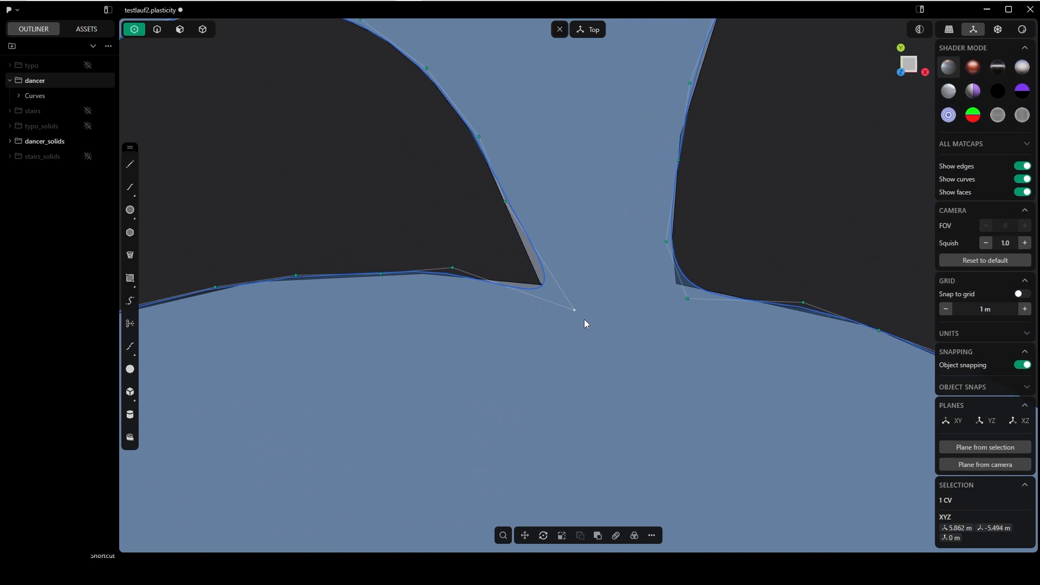
key(g)
click(561, 307)
right_click(467, 227)
- Move the control point at the upper corner of the left arm's wrist end over the original corner
scroll(469, 203, down, 4)
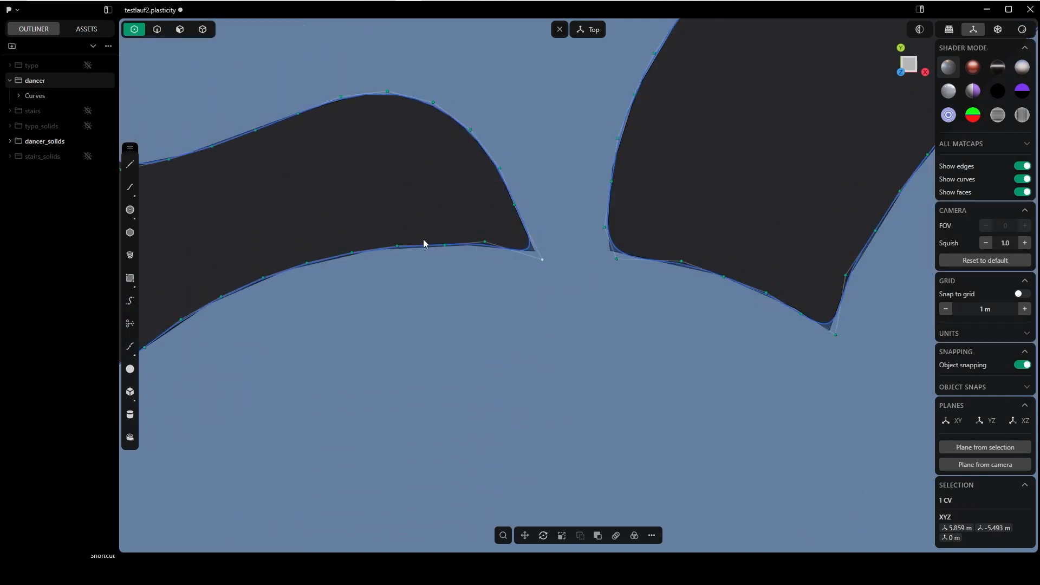
scroll(290, 266, down, 7)
shift+middle_drag(184, 249, 791, 457)
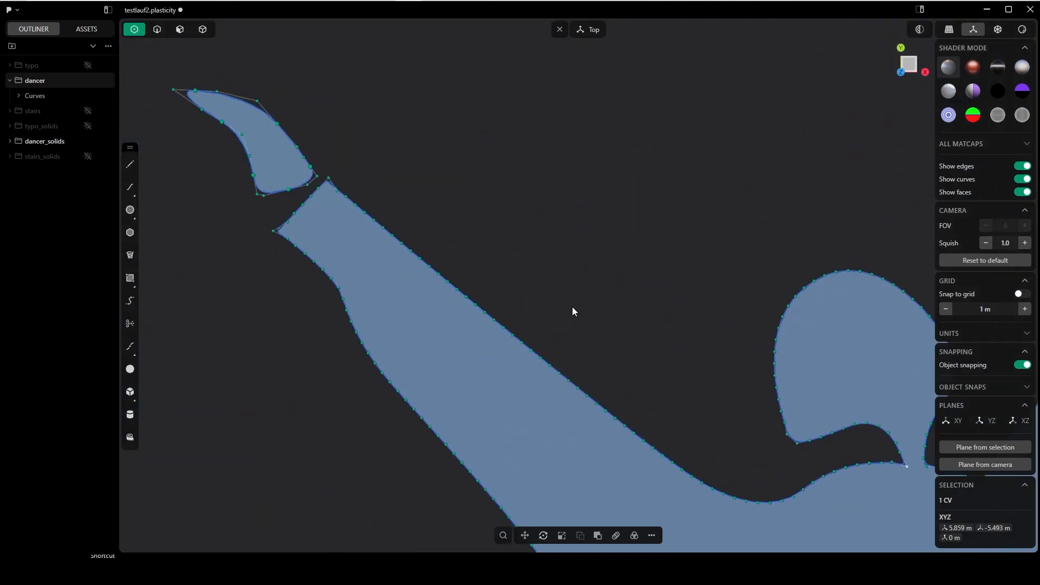
scroll(392, 307, up, 8)
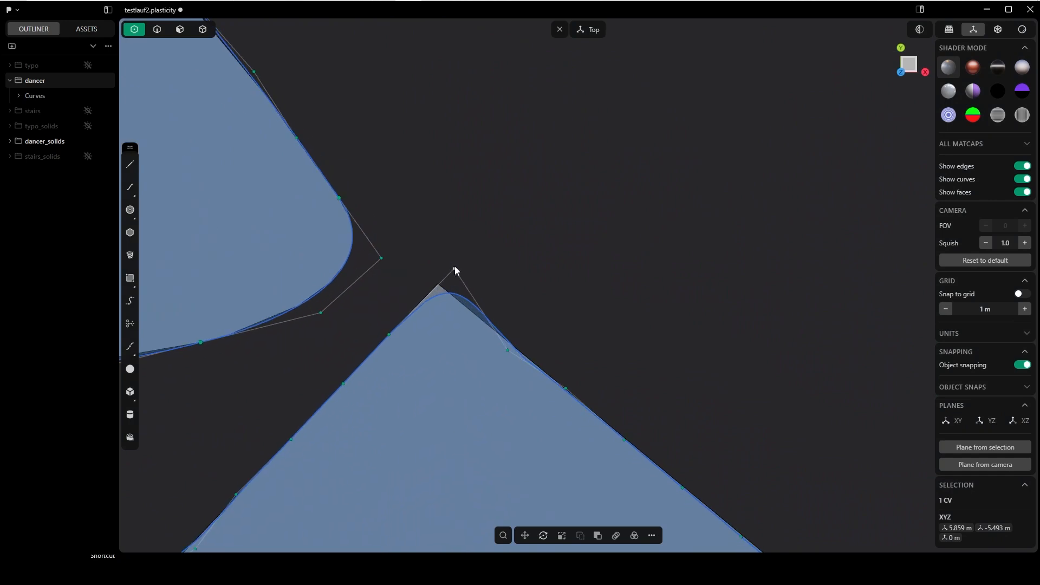
key(g)
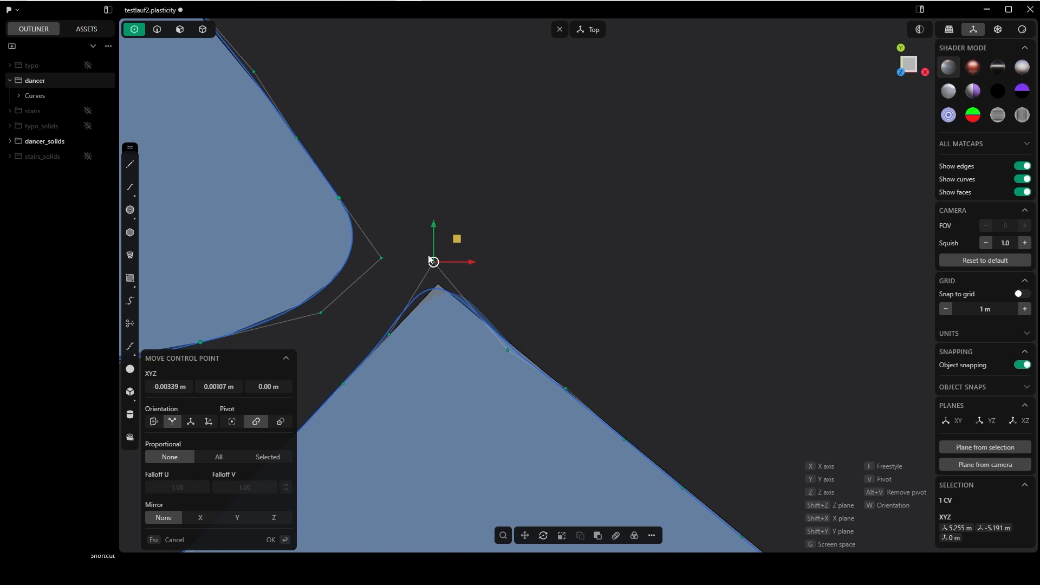
click(490, 311)
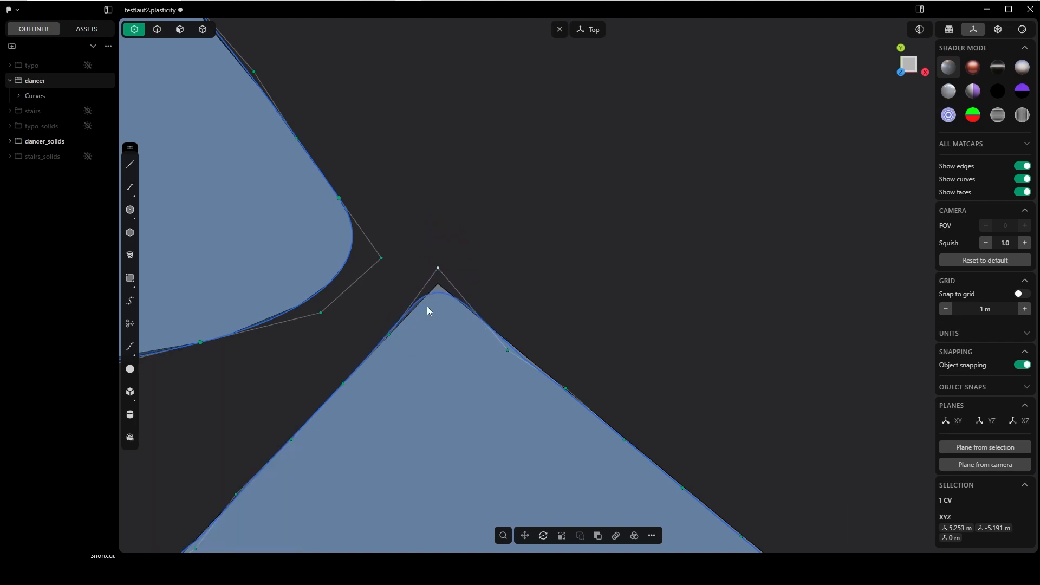
- Reposition the control point at the lower corner of the left arm's wrist end
scroll(434, 303, down, 3)
scroll(390, 398, up, 4)
click(321, 328)
key(g)
click(370, 424)
- Move the two control points at the inner corner between the torso and the horizontal leg to sharpen that corner
scroll(379, 417, down, 5)
scroll(615, 346, up, 6)
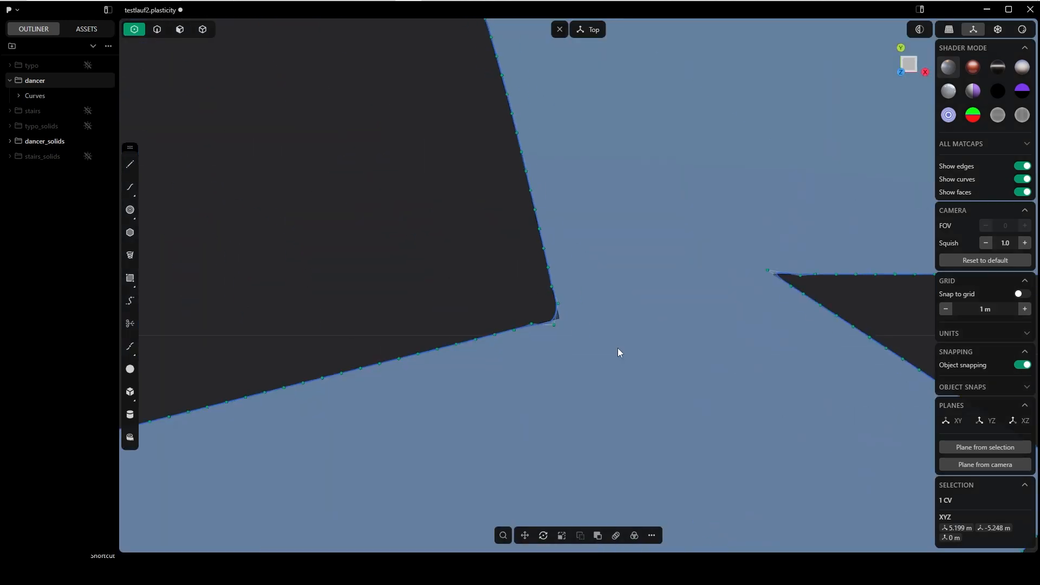
click(436, 383)
key(g)
click(448, 390)
click(521, 317)
key(g)
click(516, 327)
- Move the control point at the inner corner between the horizontal leg and the bent leg toward the original corner
scroll(401, 346, down, 8)
shift+middle_drag(463, 520, 541, 320)
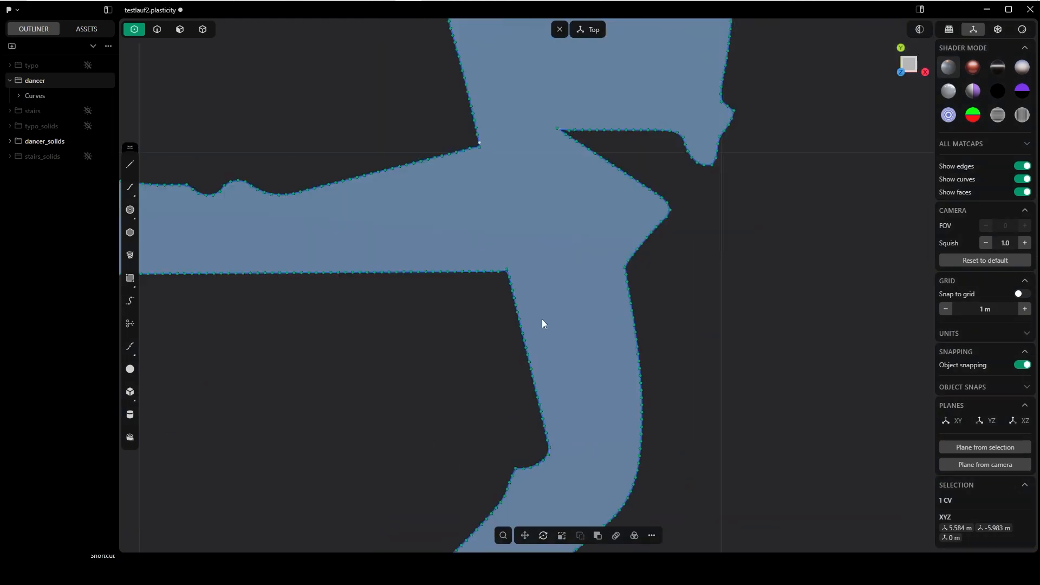
scroll(541, 208, up, 3)
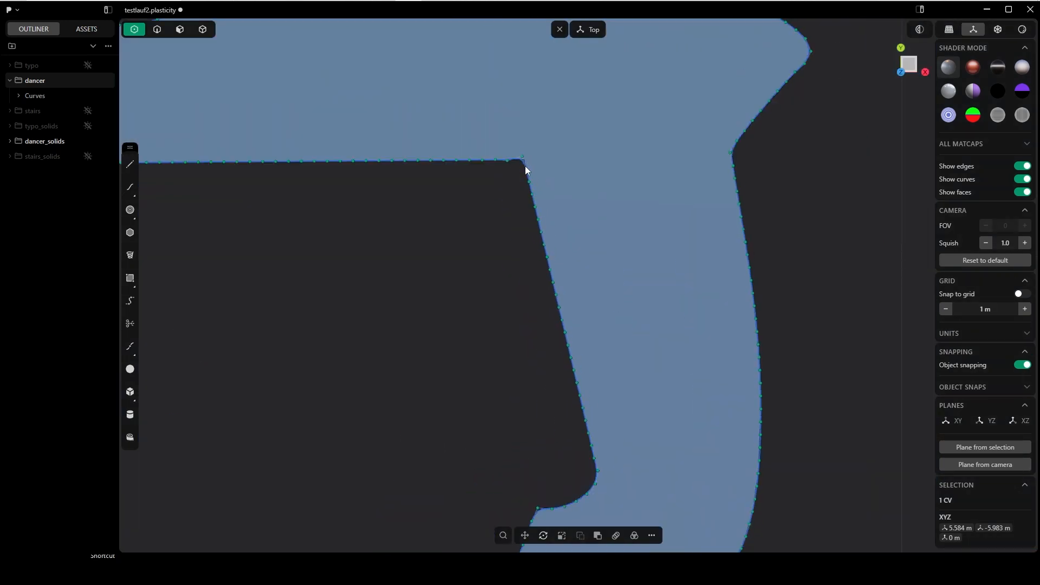
scroll(516, 168, up, 4)
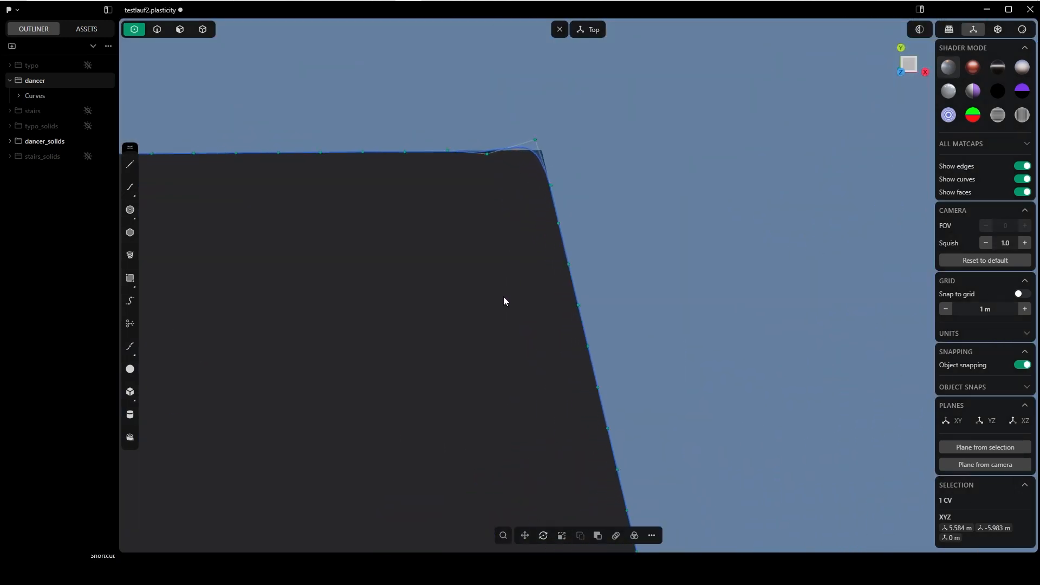
click(538, 136)
key(g)
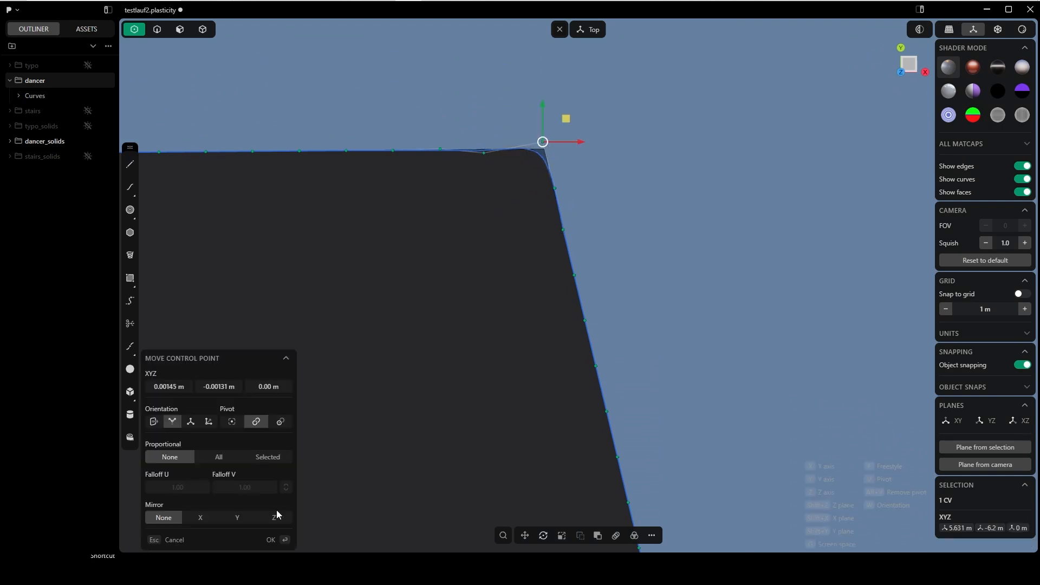
click(271, 540)
scroll(525, 270, down, 6)
shift+middle_drag(632, 292, 642, 125)
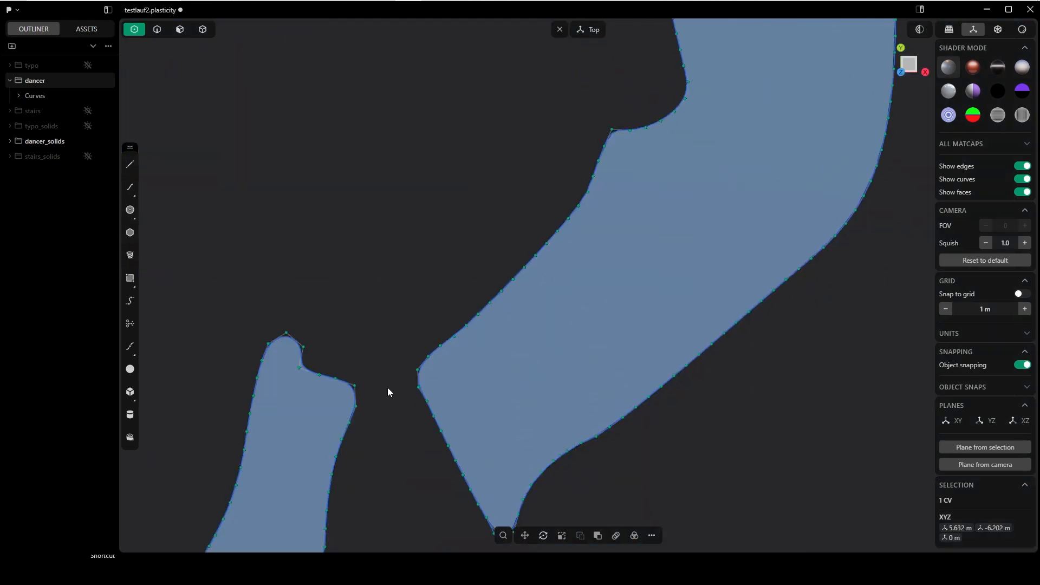
- Rebuild the curve of the dancer's left hand using the # Points method with 30 points
scroll(474, 454, down, 10)
middle_drag(525, 298, 554, 401)
key(grave)
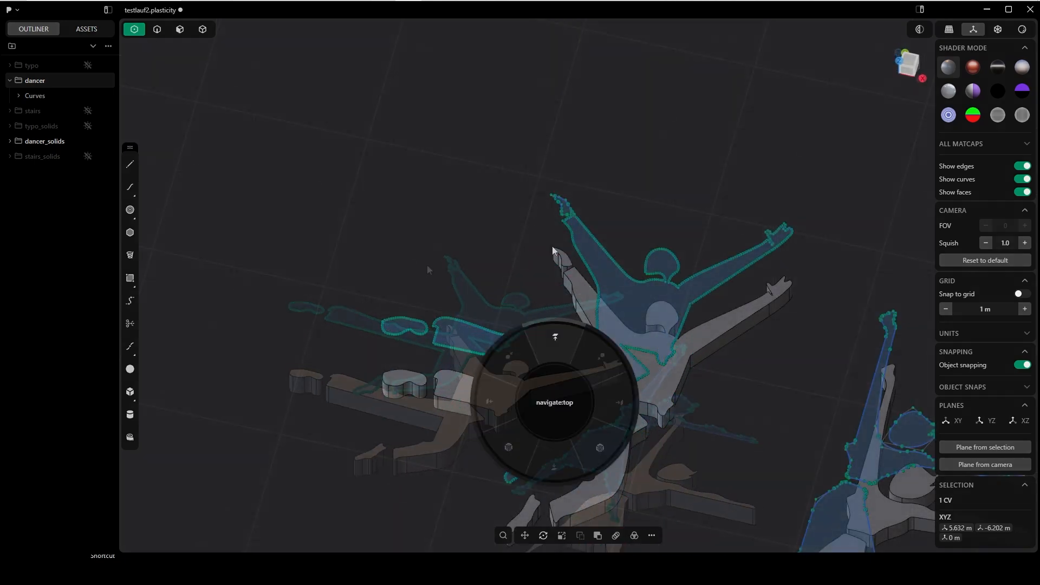
shift+middle_drag(523, 353, 452, 291)
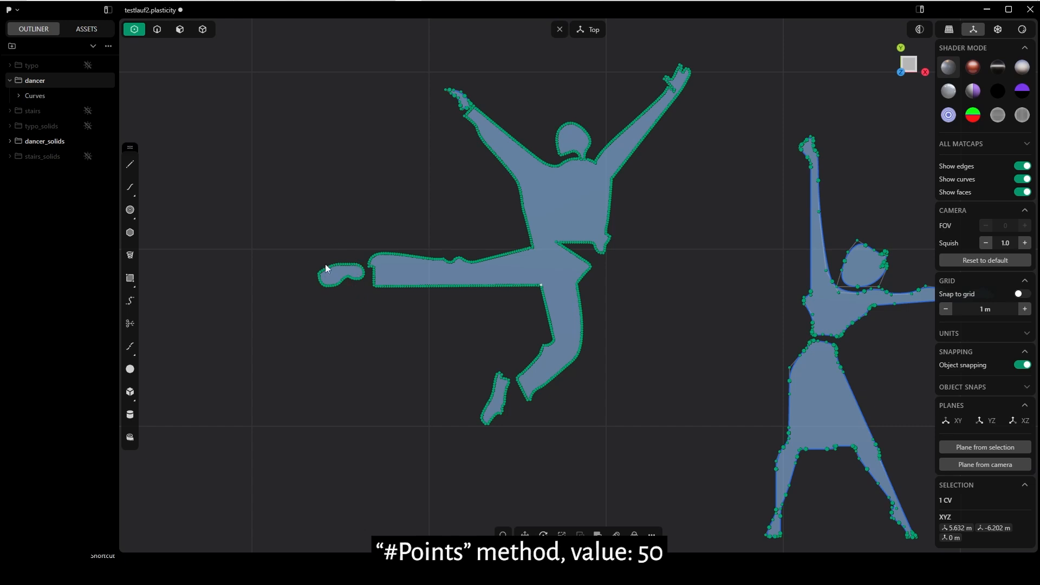
shift+middle_drag(481, 374, 481, 514)
scroll(454, 260, up, 9)
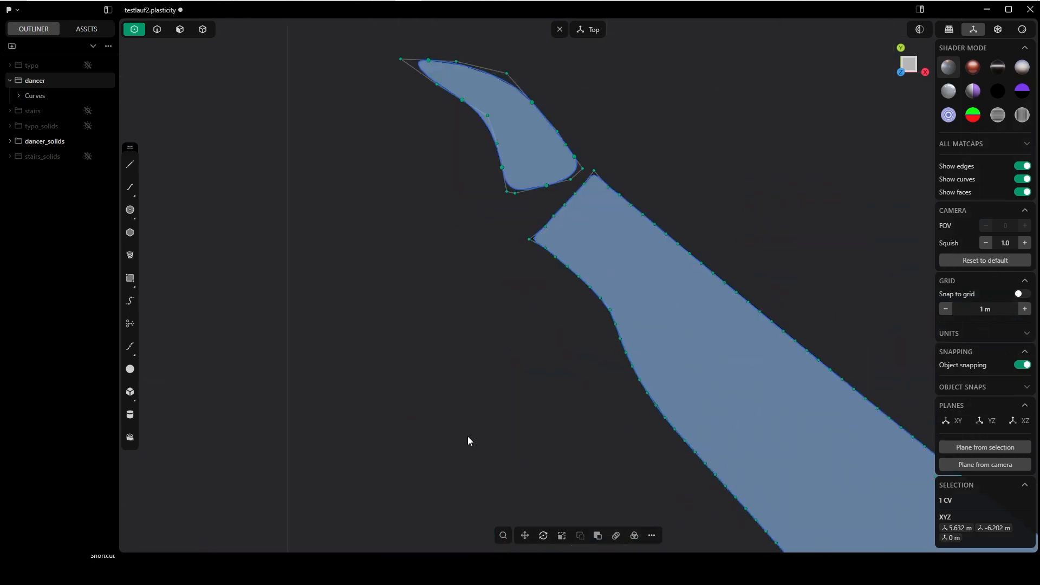
scroll(496, 338, up, 1)
key(Tab)
click(642, 156)
shift+middle_drag(625, 146, 578, 353)
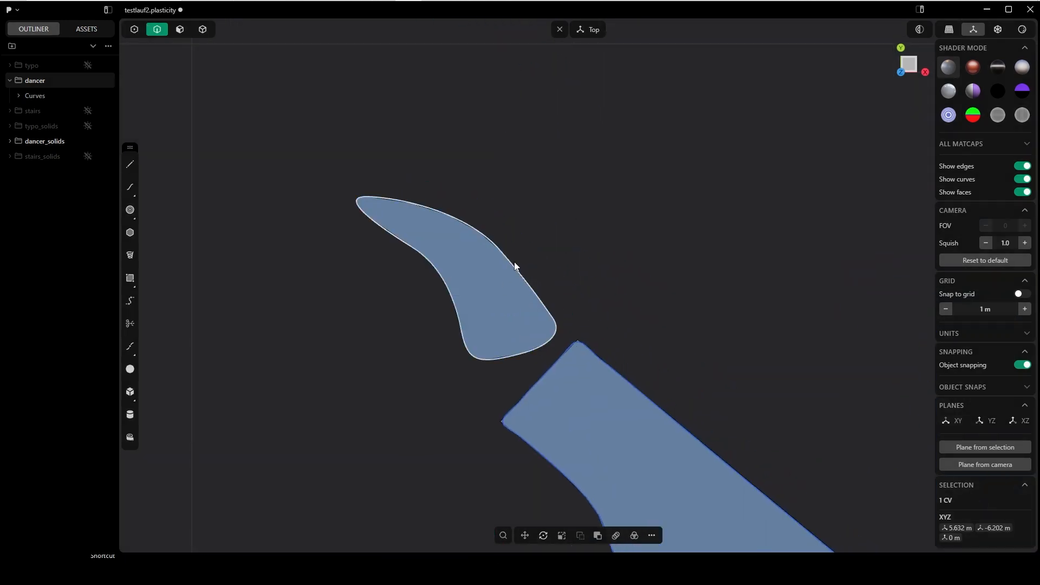
click(521, 268)
text(freb)
click(643, 267)
click(208, 487)
click(208, 516)
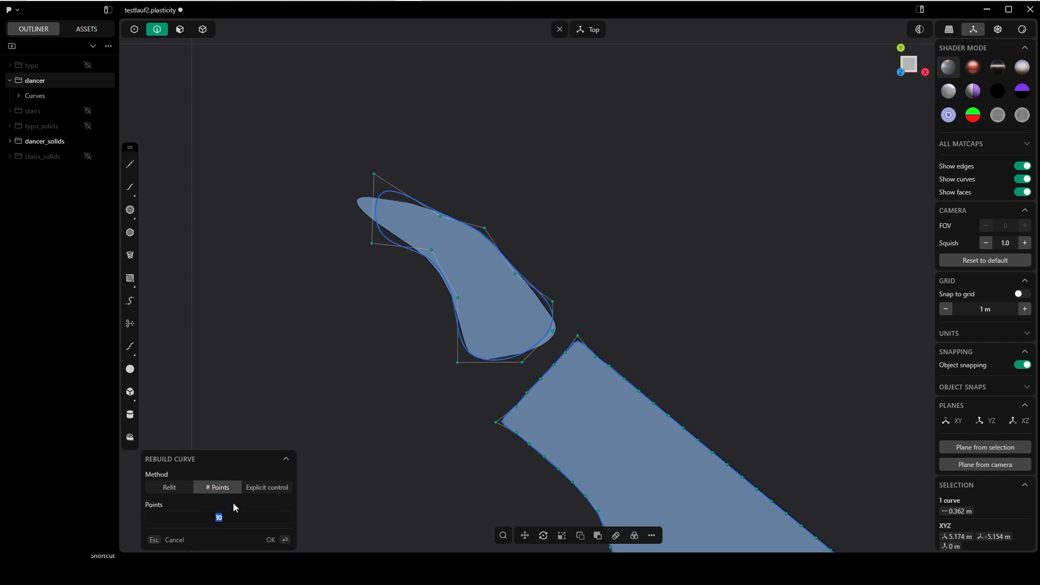
text(30)
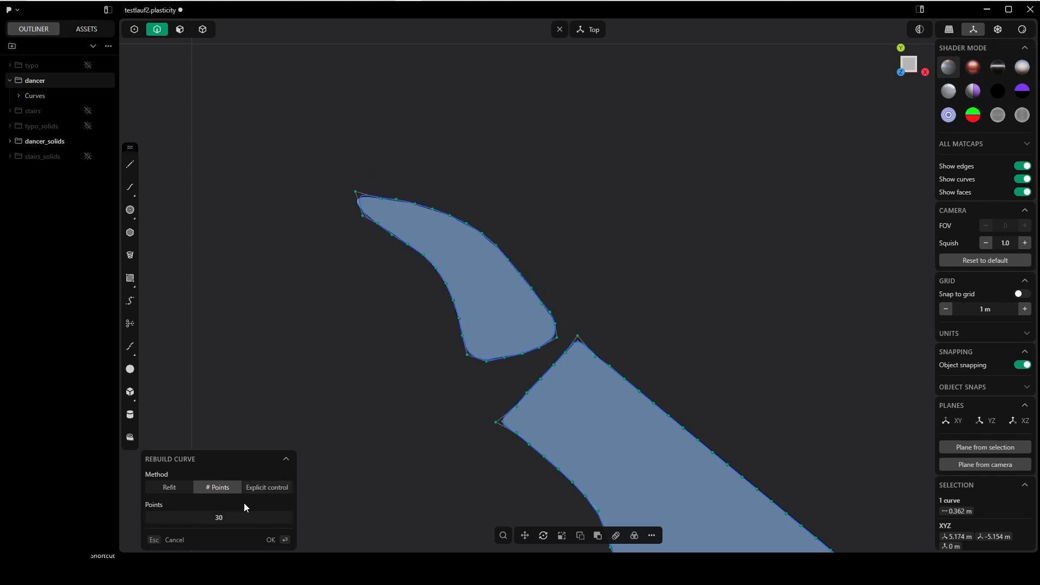
click(271, 540)
- Move the upper control point at the left hand's pointed tip about -0.0046 m along X
key(Tab)
click(381, 115)
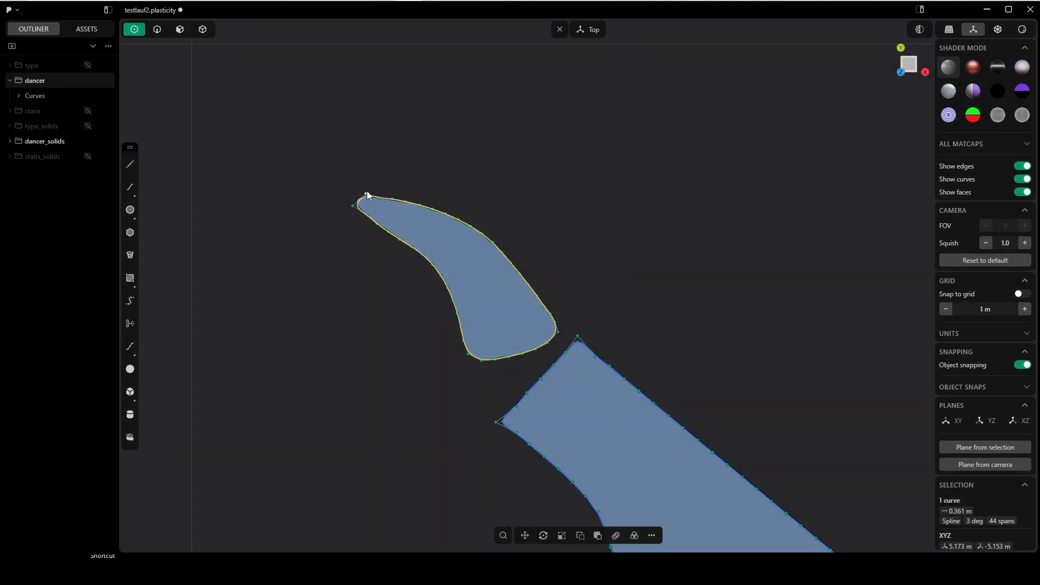
click(366, 192)
key(g)
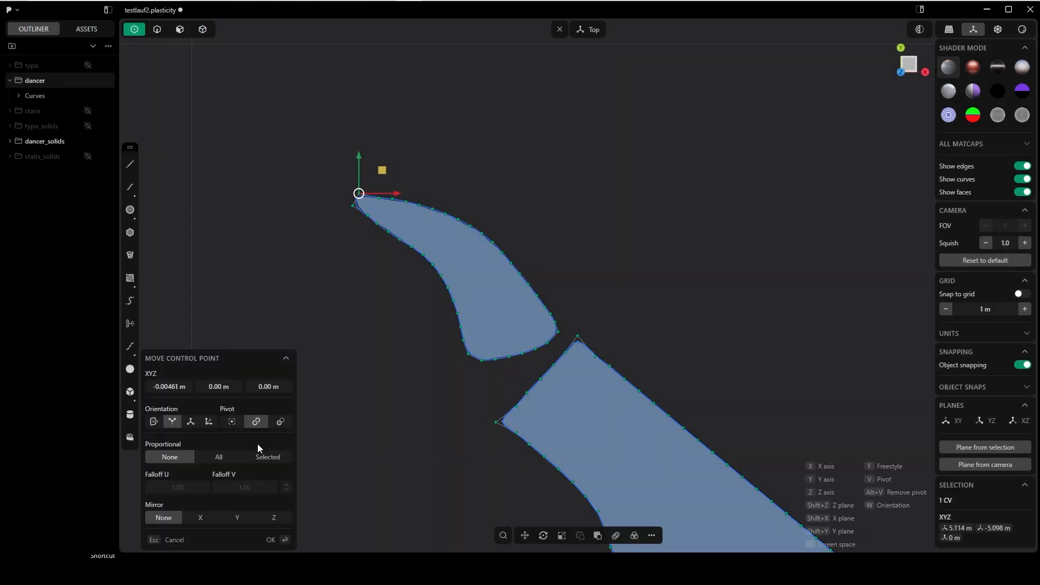
click(267, 540)
- Start an extrusion of the rebuilt dancer's main body and add both feet and the left hand as regions
scroll(453, 326, down, 5)
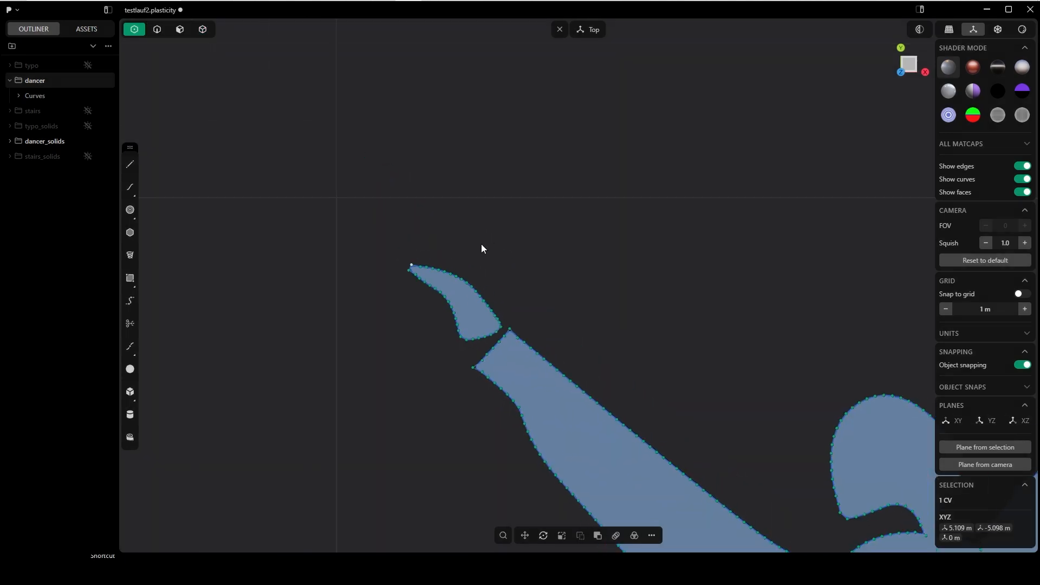
middle_drag(469, 350, 470, 307)
scroll(469, 307, up, 5)
scroll(537, 255, down, 10)
shift+middle_drag(553, 353, 428, 177)
middle_drag(516, 323, 561, 268)
key(Tab)
click(566, 313)
scroll(561, 269, up, 3)
click(561, 270)
key(e)
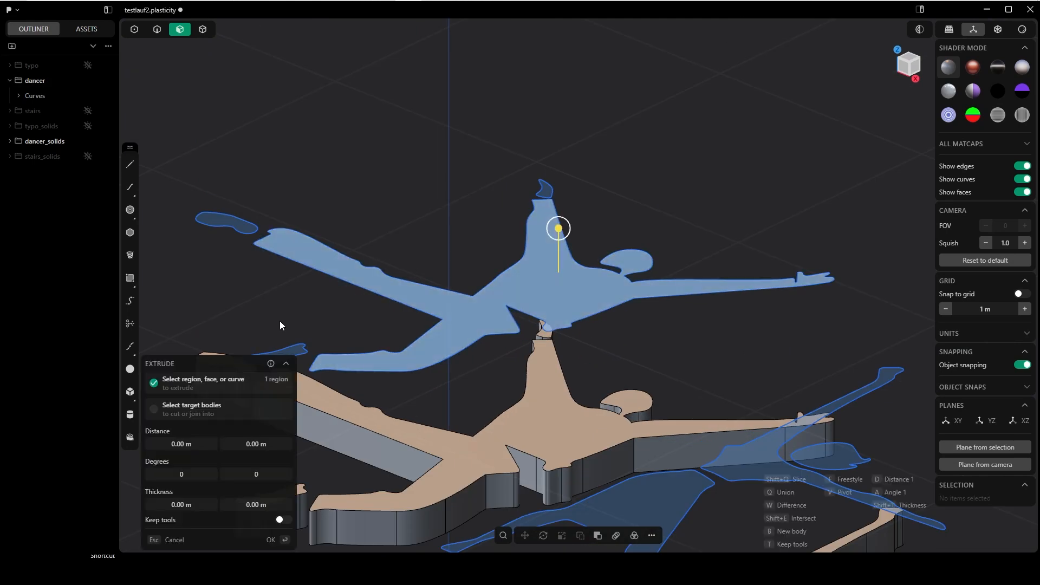
shift+middle_drag(374, 289, 456, 276)
click(365, 339)
click(316, 209)
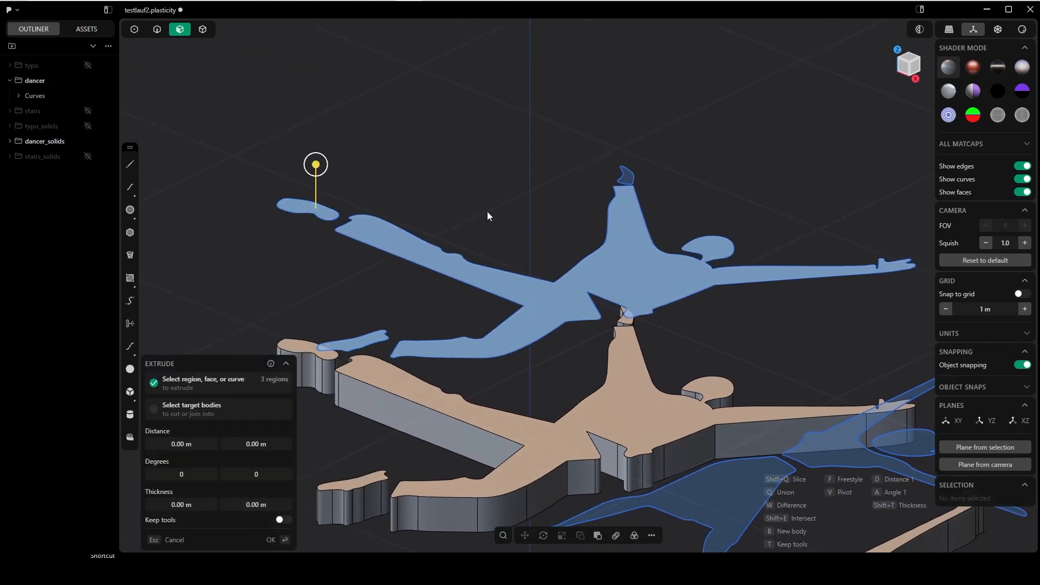
click(633, 181)
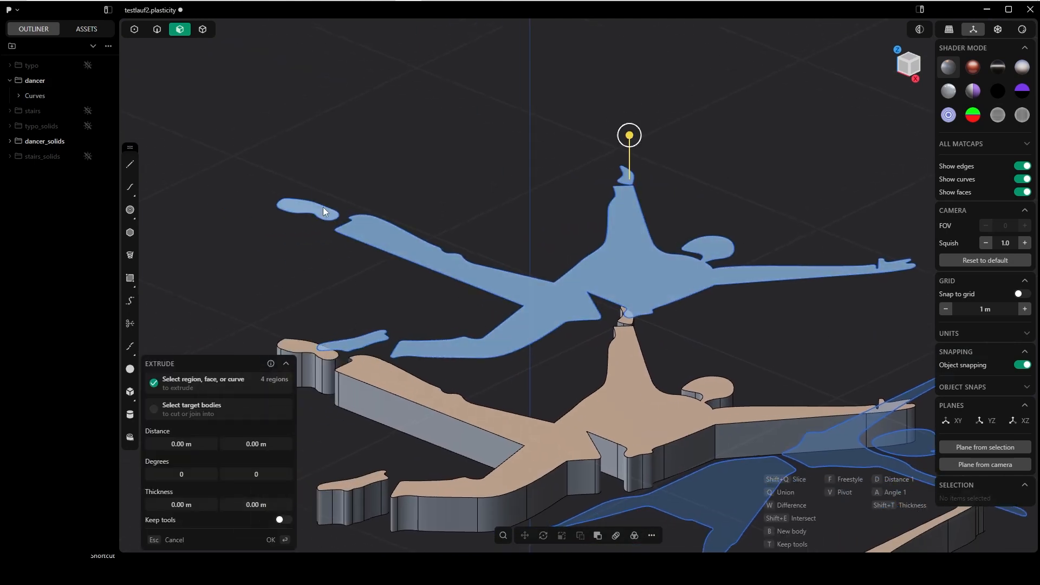
shift+middle_drag(644, 164, 593, 112)
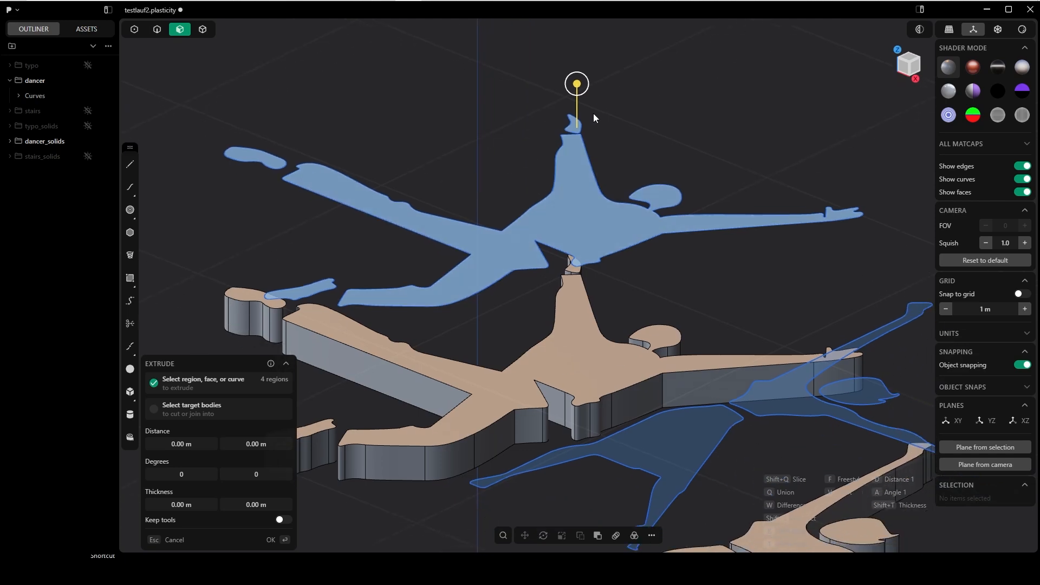
- Extrude the body, feet and hand regions downward about 0.08 m into solids
middle_drag(595, 161, 417, 235)
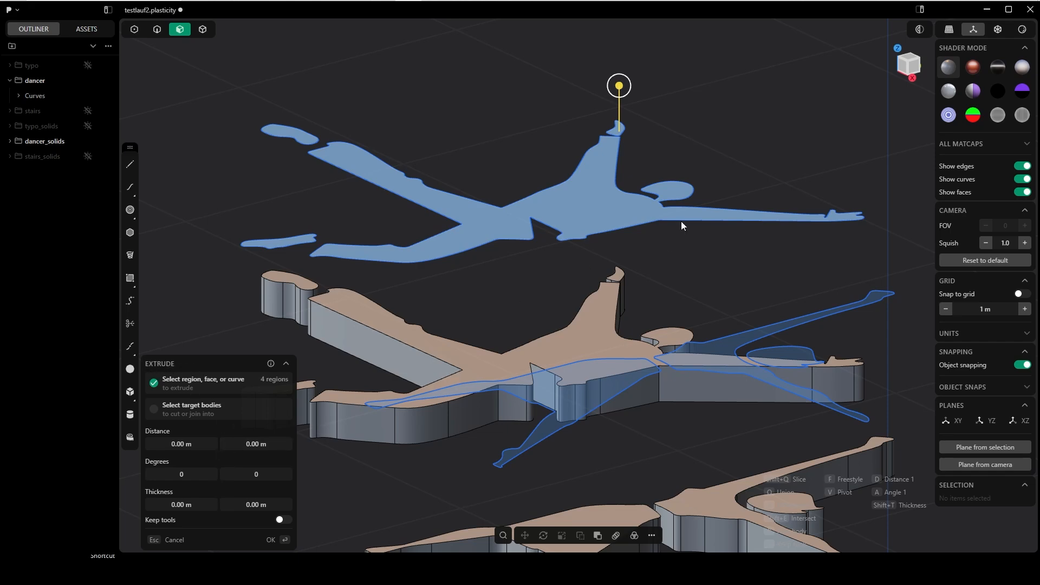
drag(619, 86, 619, 108)
middle_drag(485, 304, 481, 332)
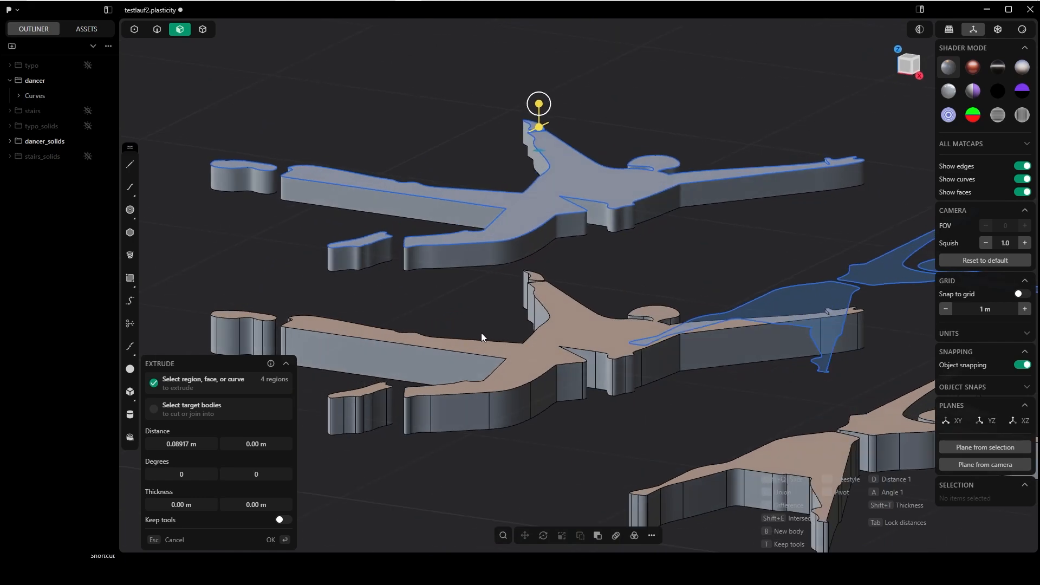
key(shift+Left)
key(shift+Left)
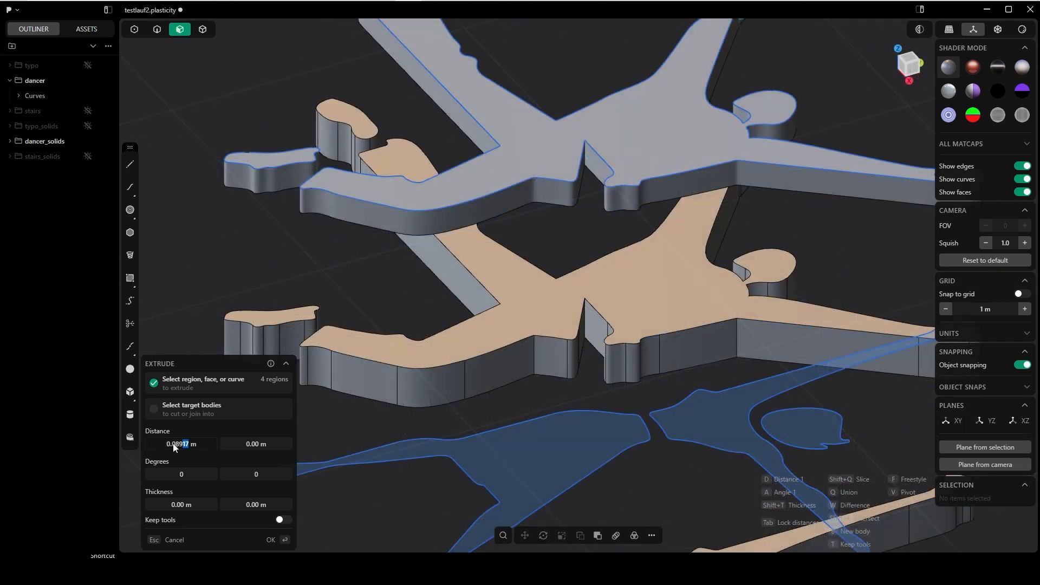
key(shift+Left)
click(180, 444)
click(269, 539)
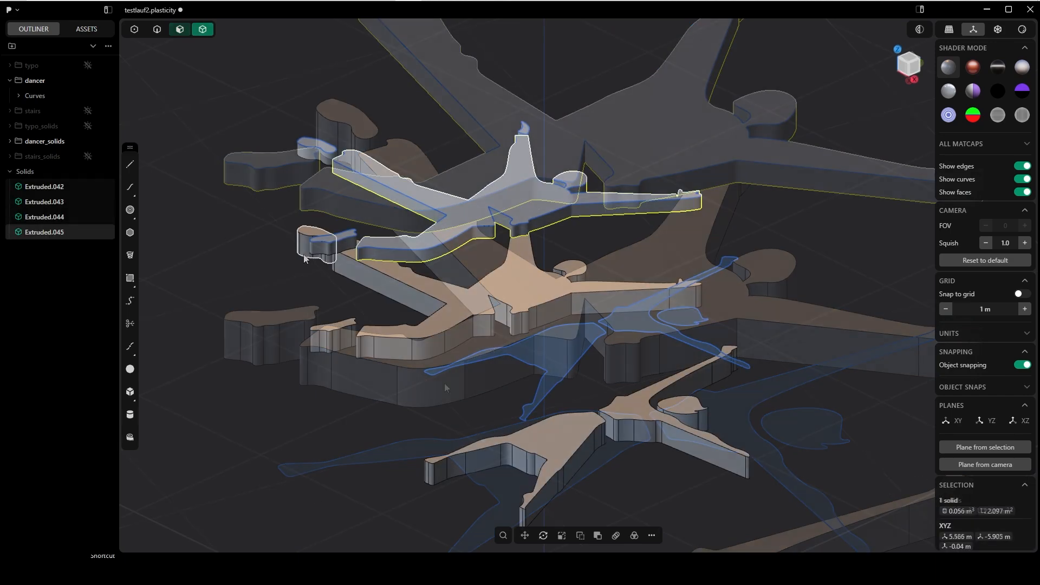
- Isolate the newly extruded dancer solids, hiding the older solids and the curves
click(321, 251)
click(313, 159)
middle_drag(313, 160, 754, 252)
click(788, 205)
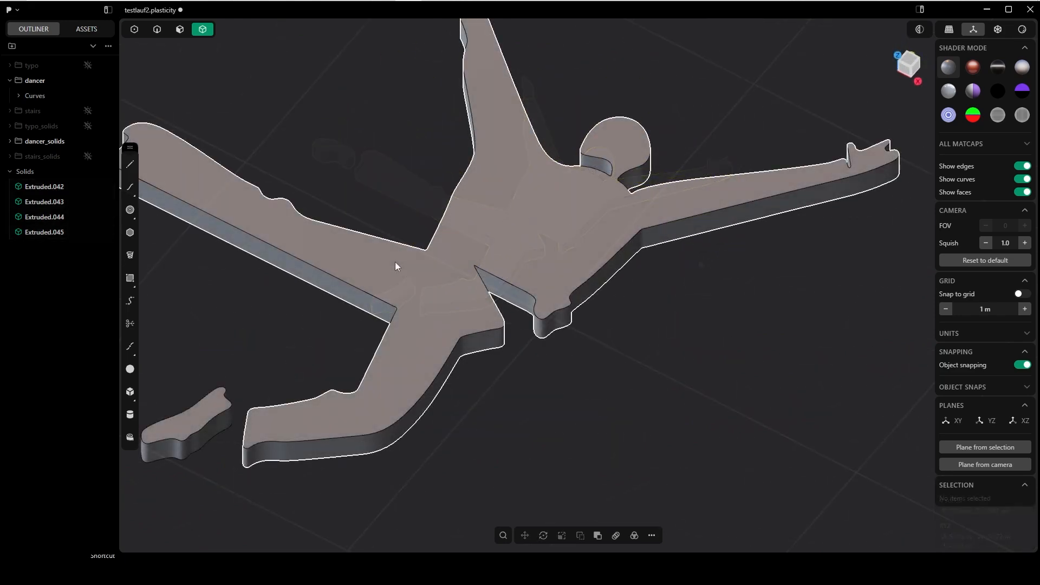
- Fillet the top face's outer edge on the dancer's main body solid with a distance of about 0.007 m
key(Tab)
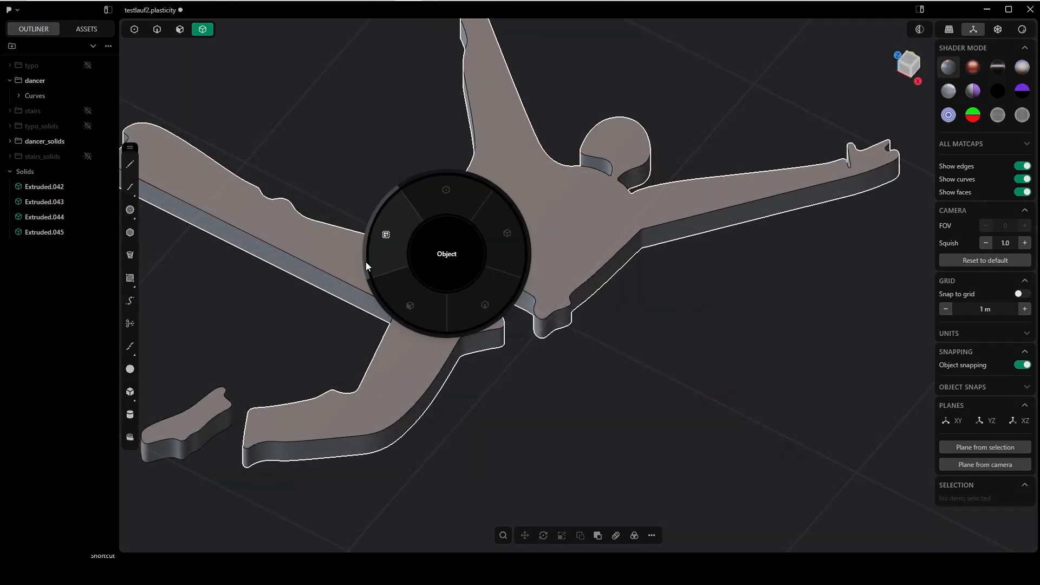
click(413, 307)
click(416, 308)
middle_drag(418, 311, 414, 298)
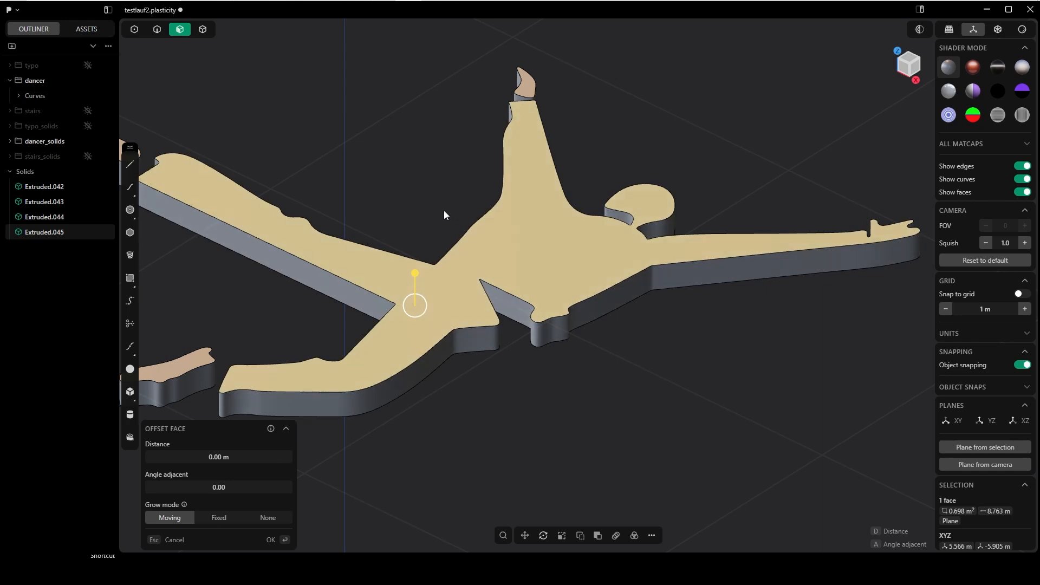
key(b)
middle_drag(538, 291, 517, 262)
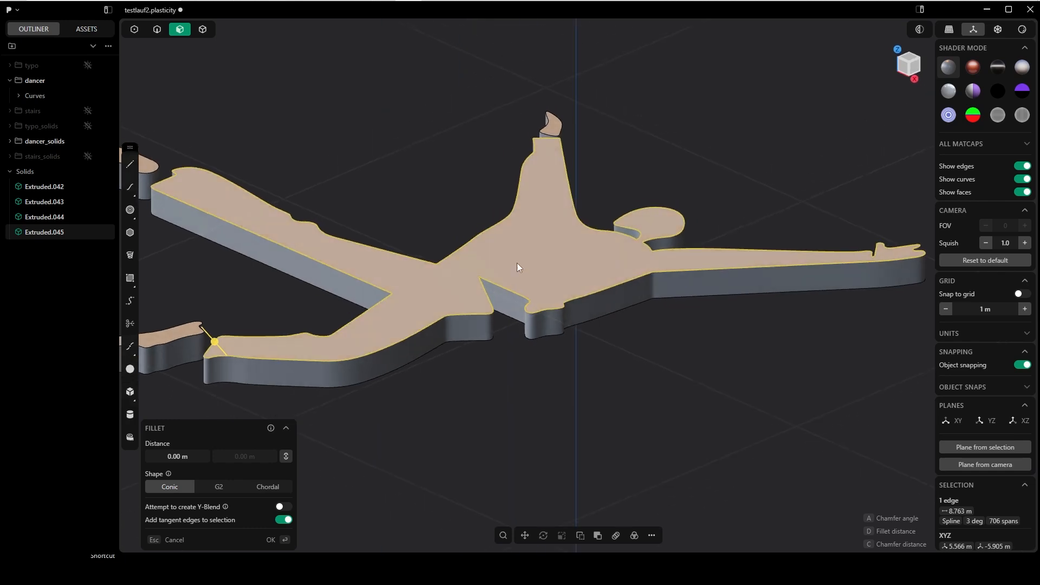
shift+middle_drag(173, 354, 271, 346)
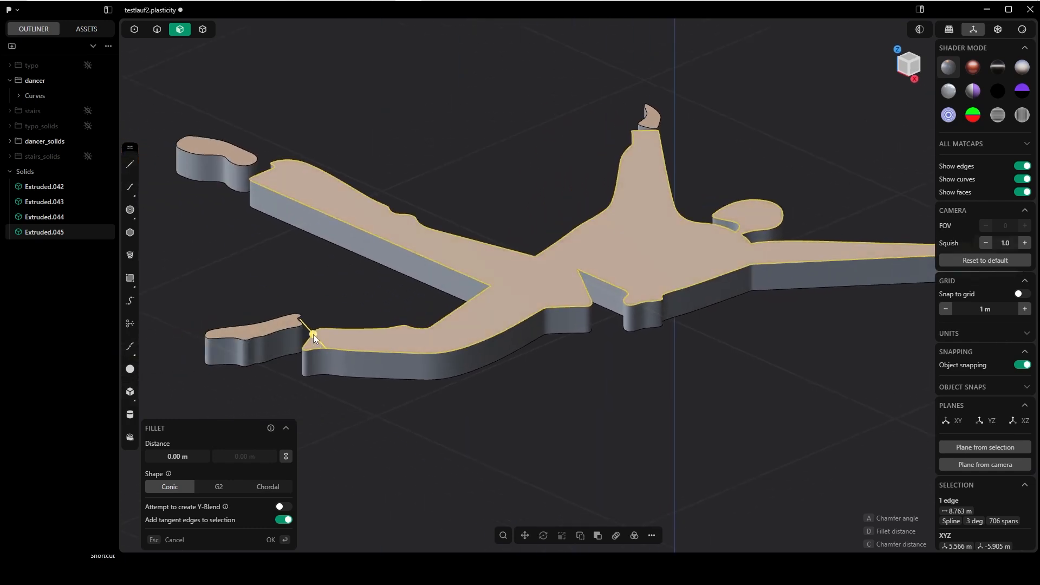
drag(313, 334, 312, 334)
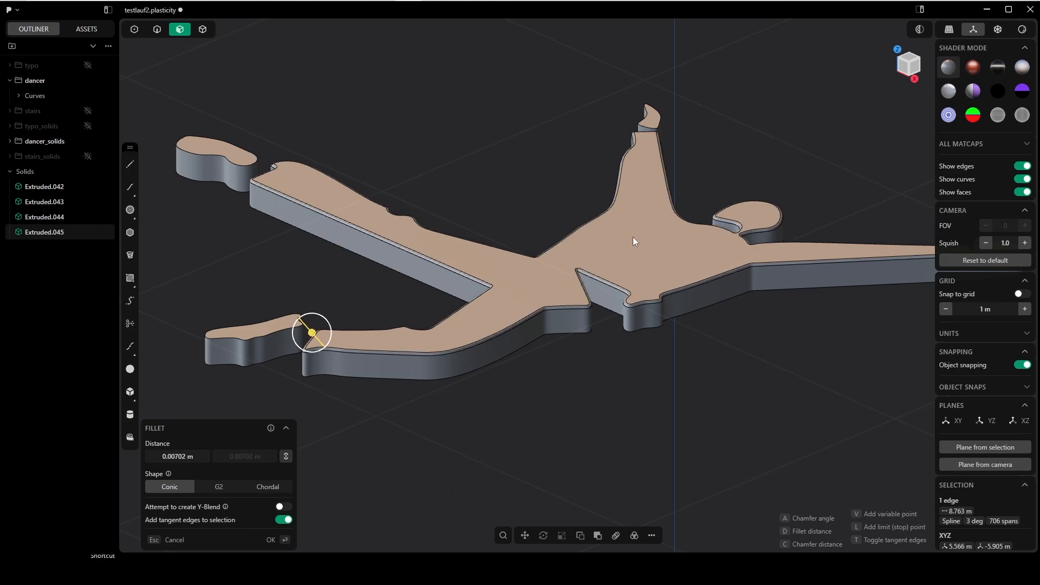
- Examine the fillet preview around the right hand, arm, neck and head for clean edges
middle_drag(633, 236, 265, 434)
middle_drag(540, 343, 401, 325)
scroll(487, 362, up, 6)
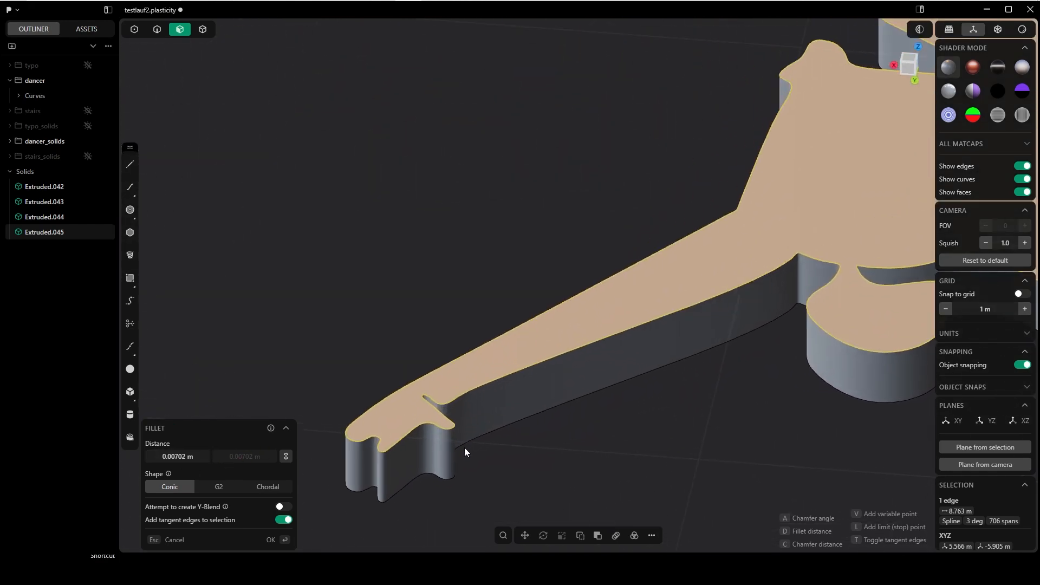
middle_drag(472, 408, 387, 381)
scroll(465, 391, up, 5)
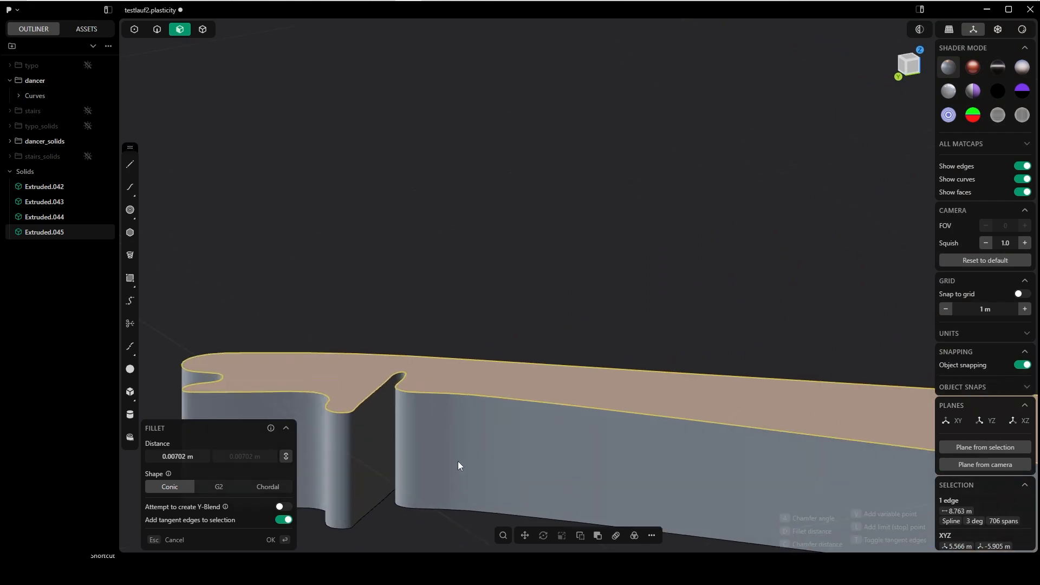
middle_drag(352, 381, 547, 400)
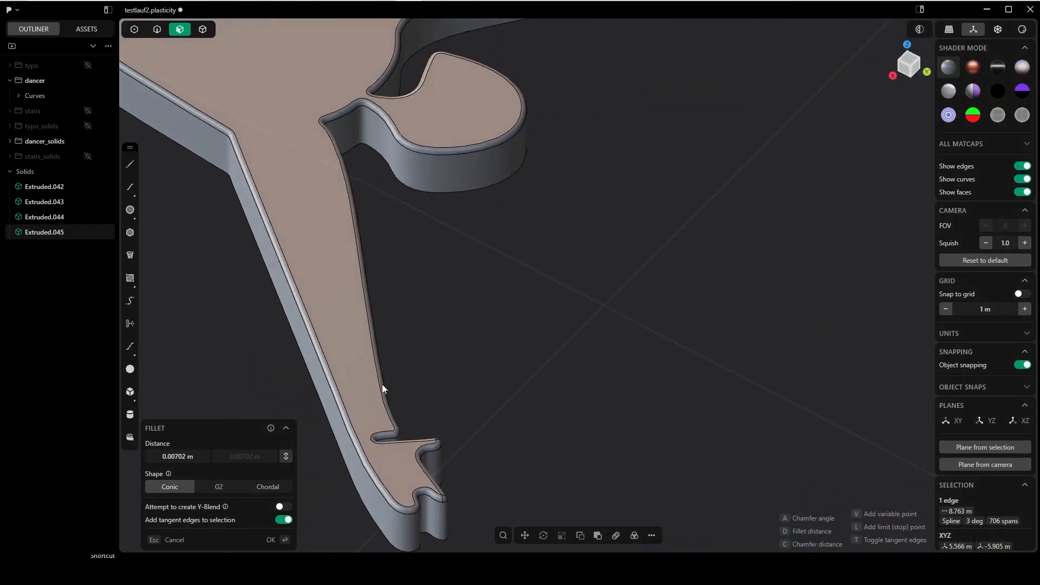
middle_drag(413, 340, 443, 189)
scroll(553, 293, up, 2)
scroll(534, 358, up, 2)
scroll(515, 181, up, 2)
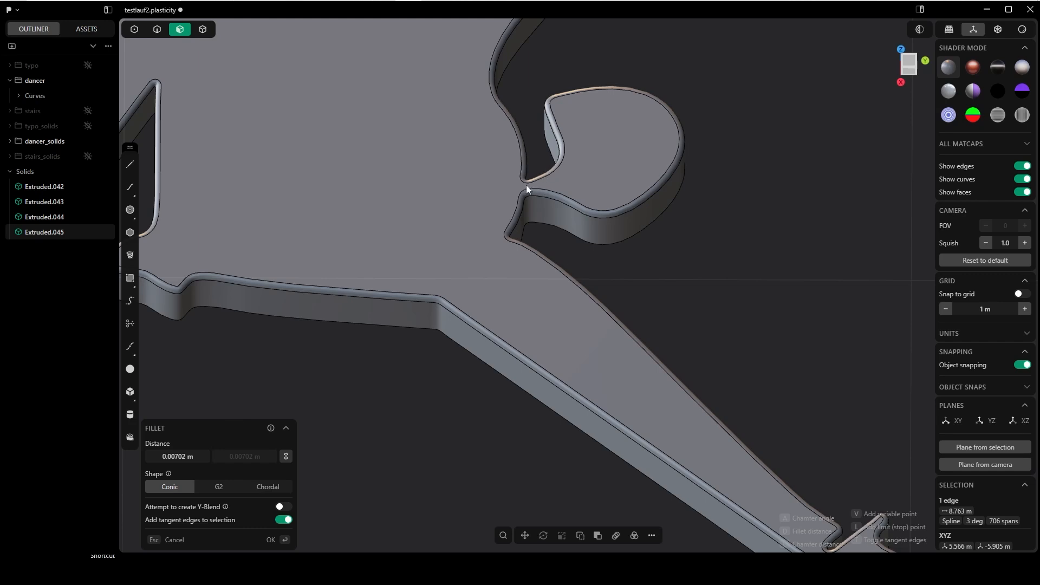
scroll(527, 187, down, 5)
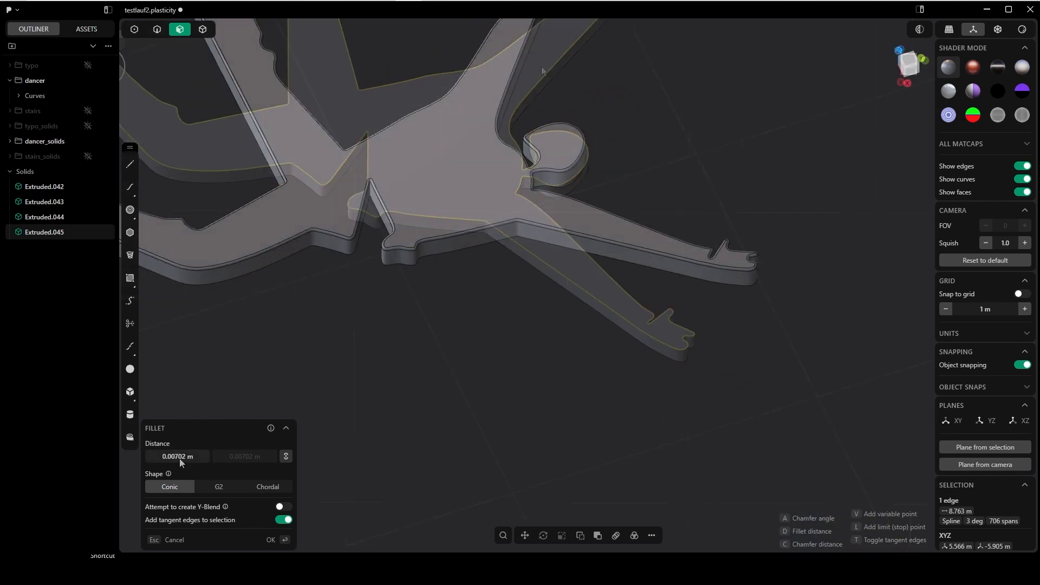
- Set the main body's fillet distance to exactly 0.007 m and apply it
click(180, 457)
key(Delete)
key(Delete)
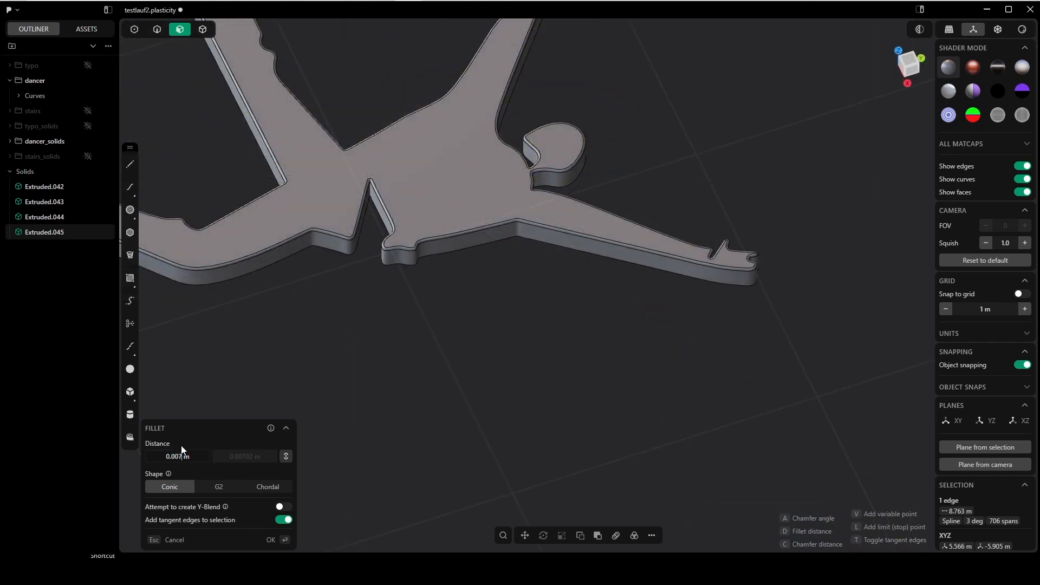
key(Return)
- Fillet the top outer edges of the dancer's separate left hand and both feet solids with a distance of 0.007 m
scroll(386, 190, down, 5)
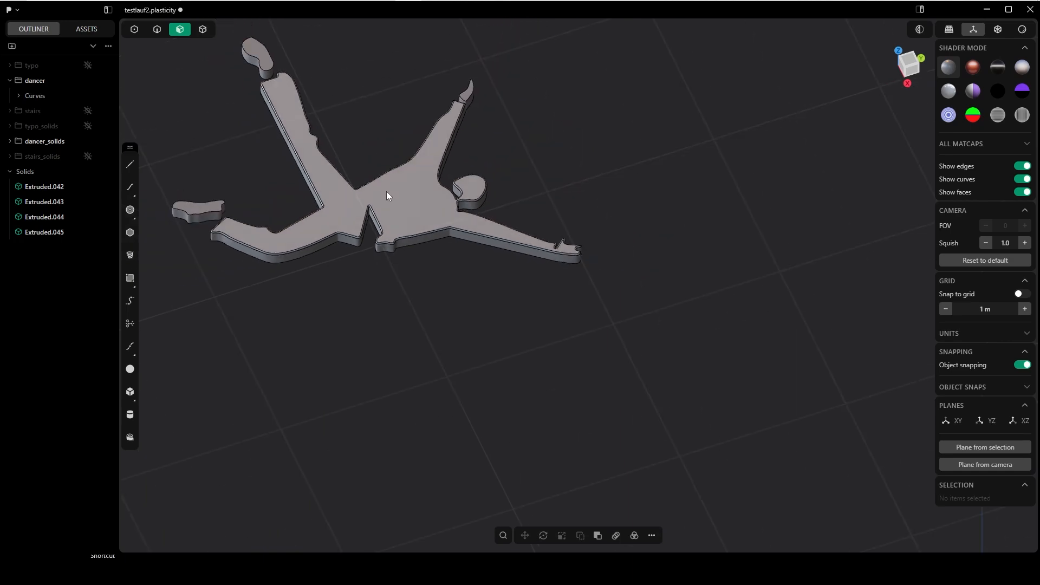
middle_drag(482, 259, 567, 301)
scroll(567, 301, up, 5)
shift+middle_drag(411, 227, 508, 274)
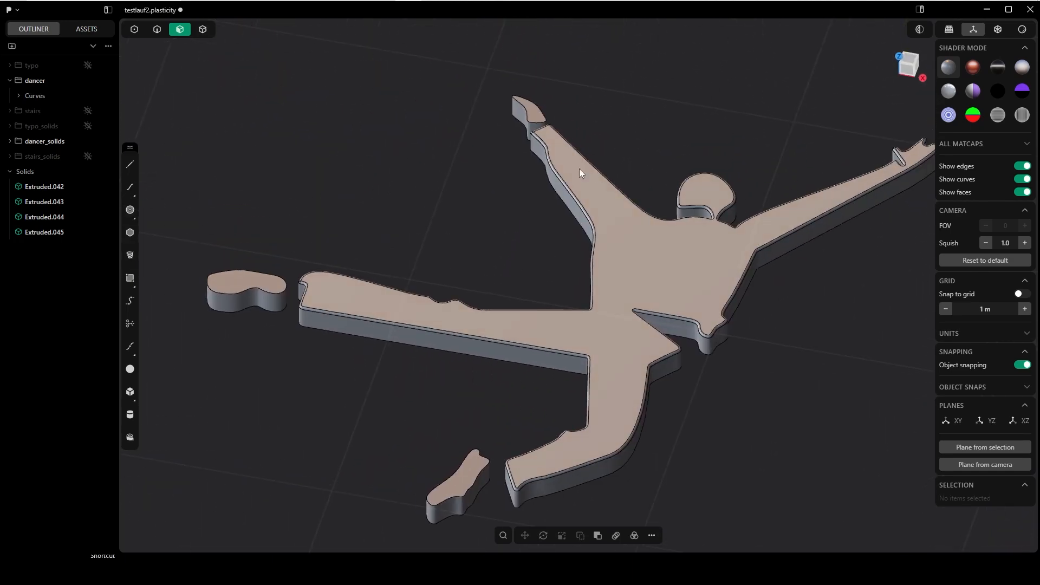
click(531, 109)
click(230, 284)
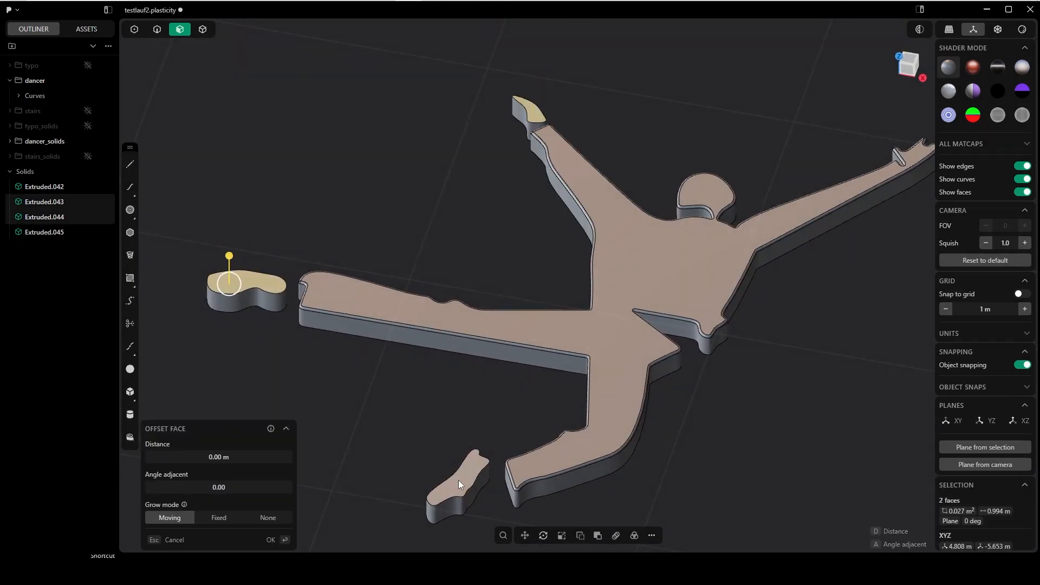
click(459, 480)
shift+middle_drag(462, 209, 445, 157)
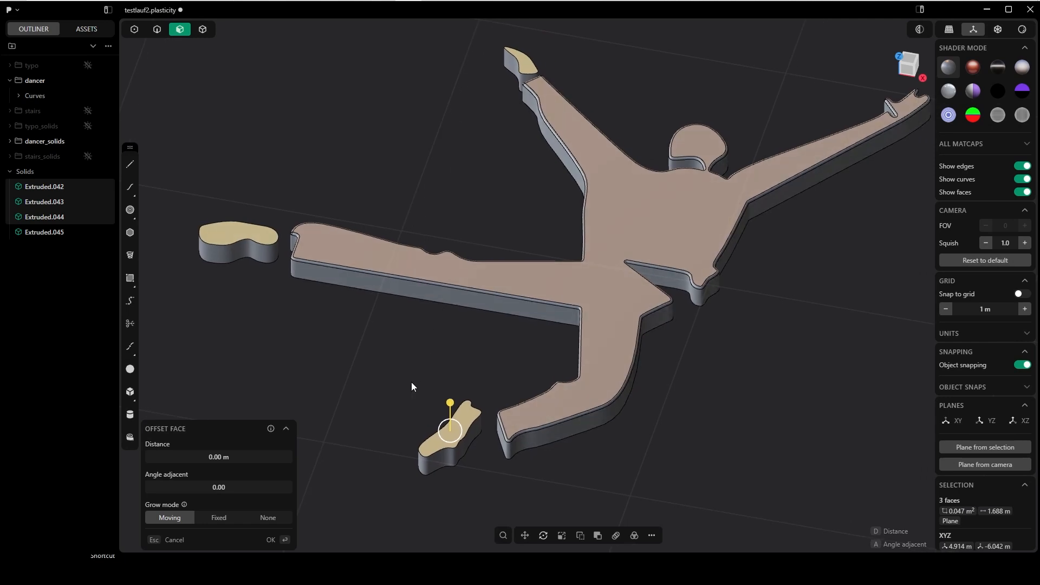
key(b)
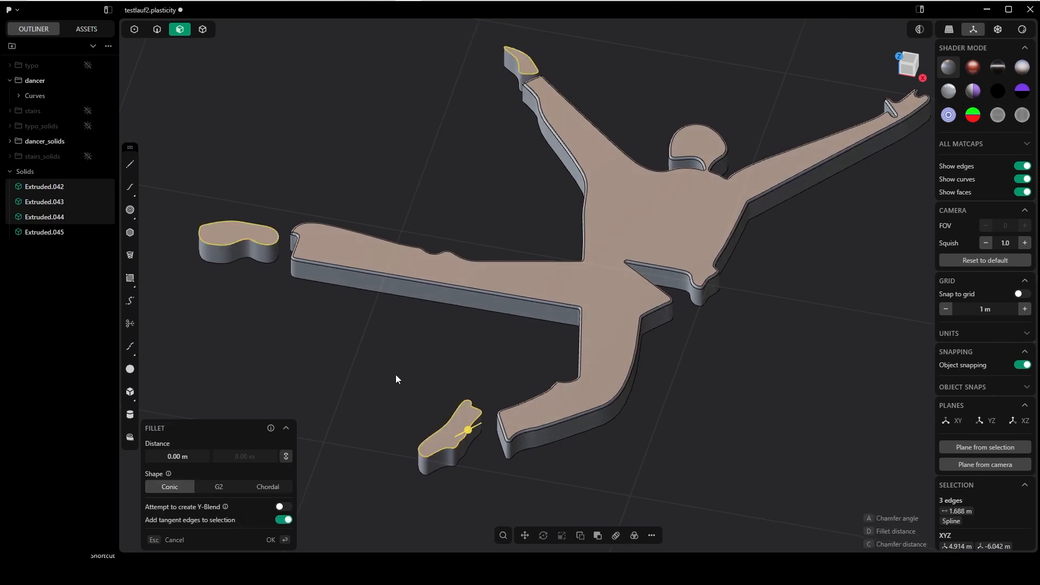
drag(168, 459, 222, 459)
click(180, 457)
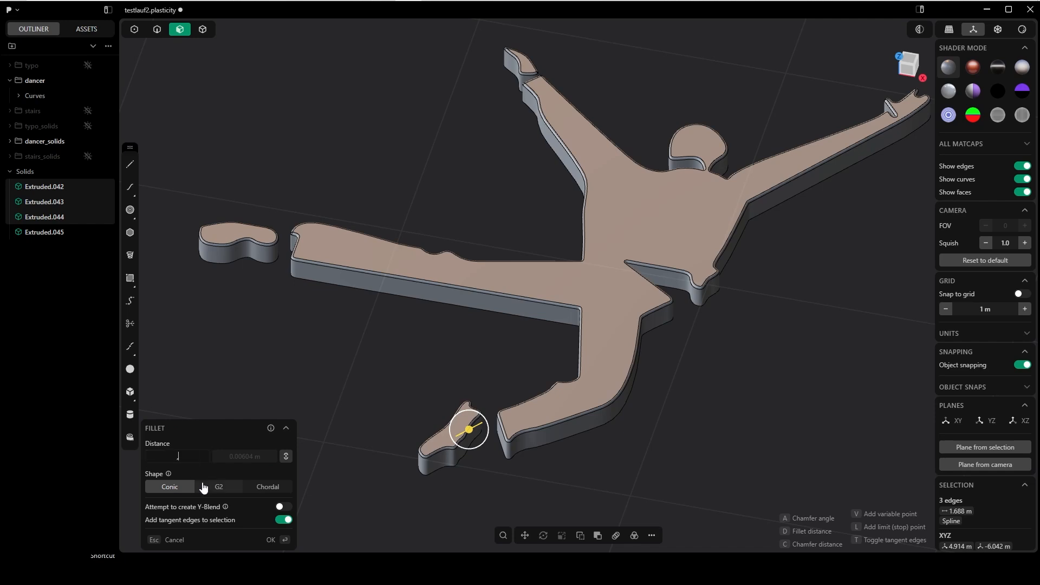
text(,007)
key(Return)
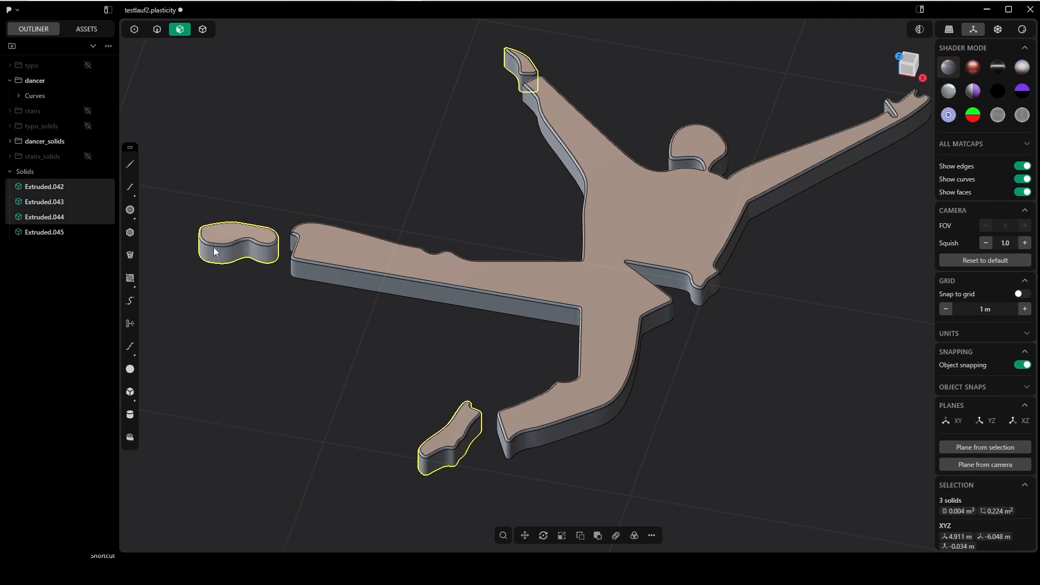
middle_drag(613, 355, 589, 270)
key(Escape)
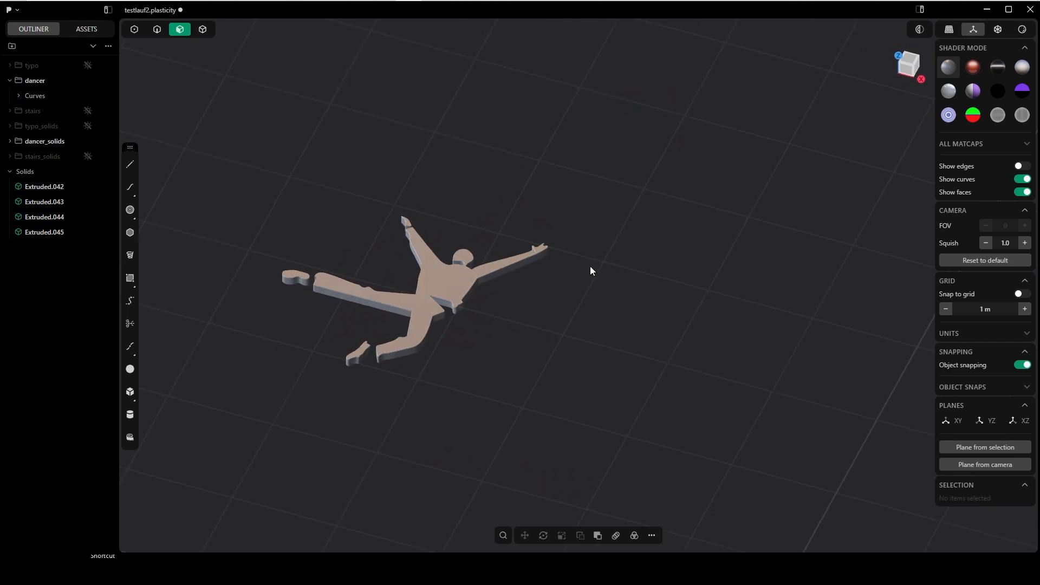
- Exit isolation and show the control points of the second dancer's curves, checking them from the top and at an angle
key(/)
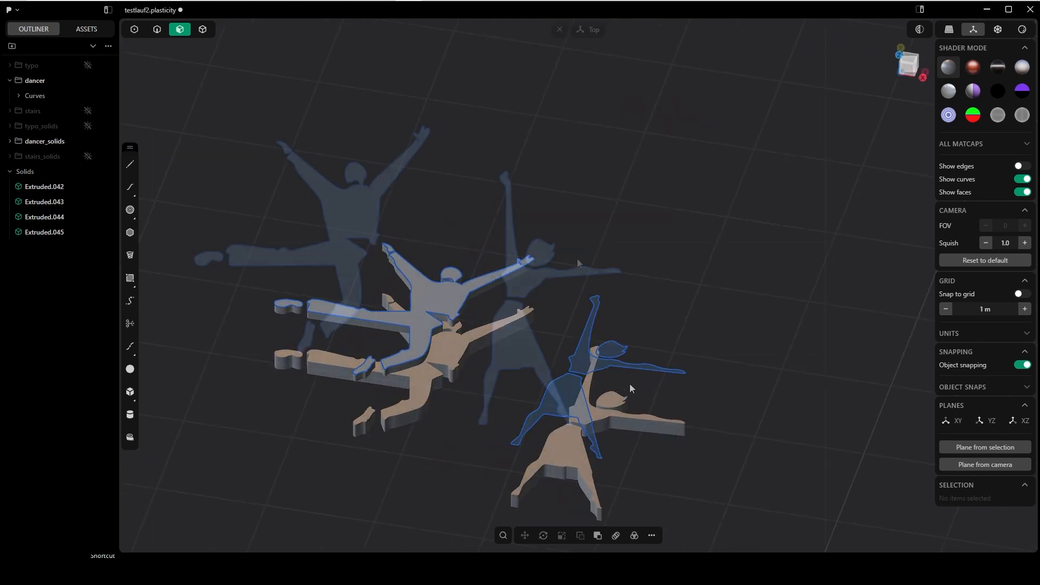
key(KP_7)
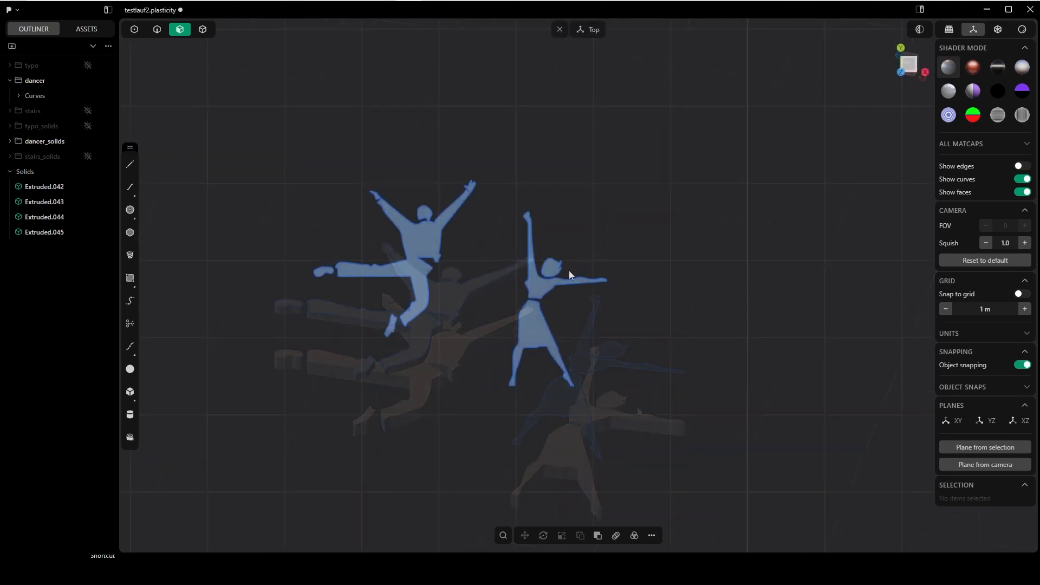
scroll(569, 274, up, 5)
key(2)
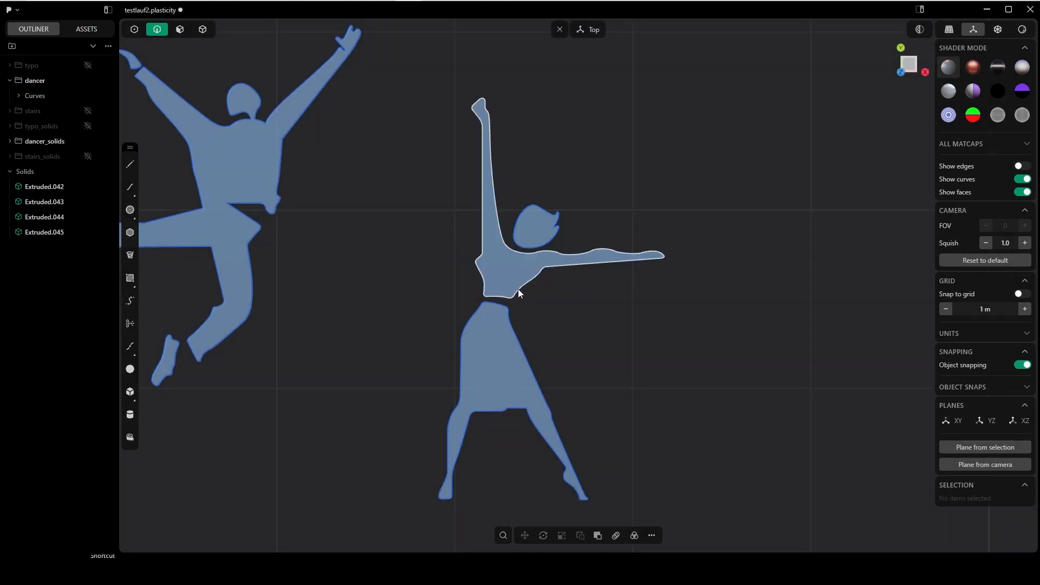
click(519, 290)
key(1)
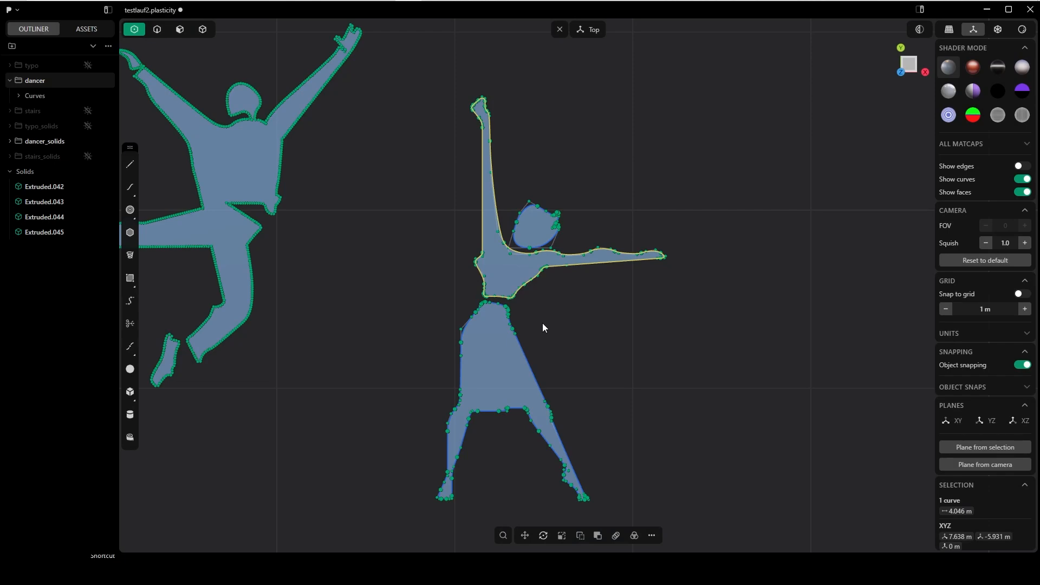
right_drag(550, 277, 547, 340)
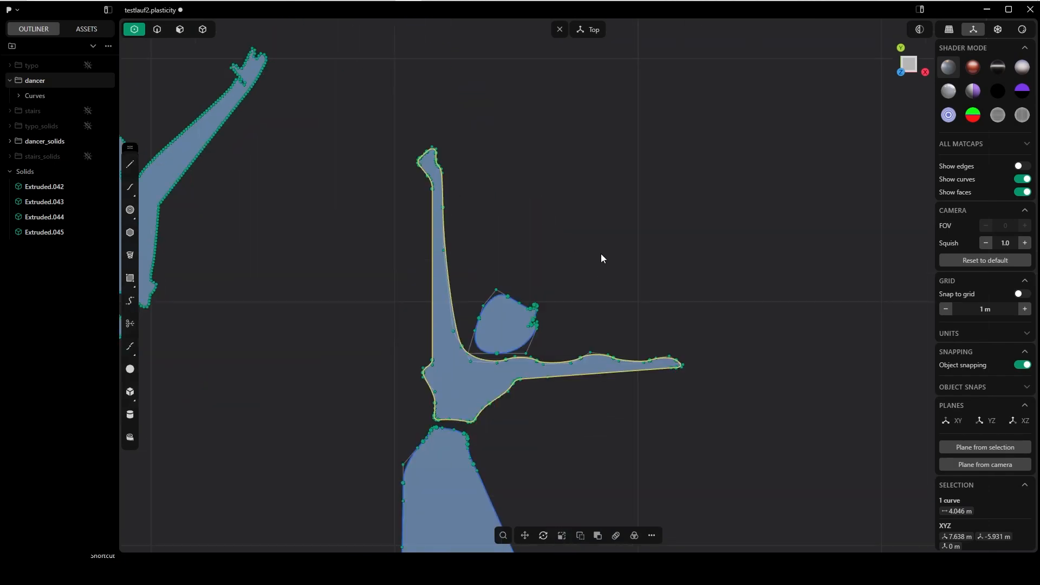
middle_drag(599, 258, 584, 274)
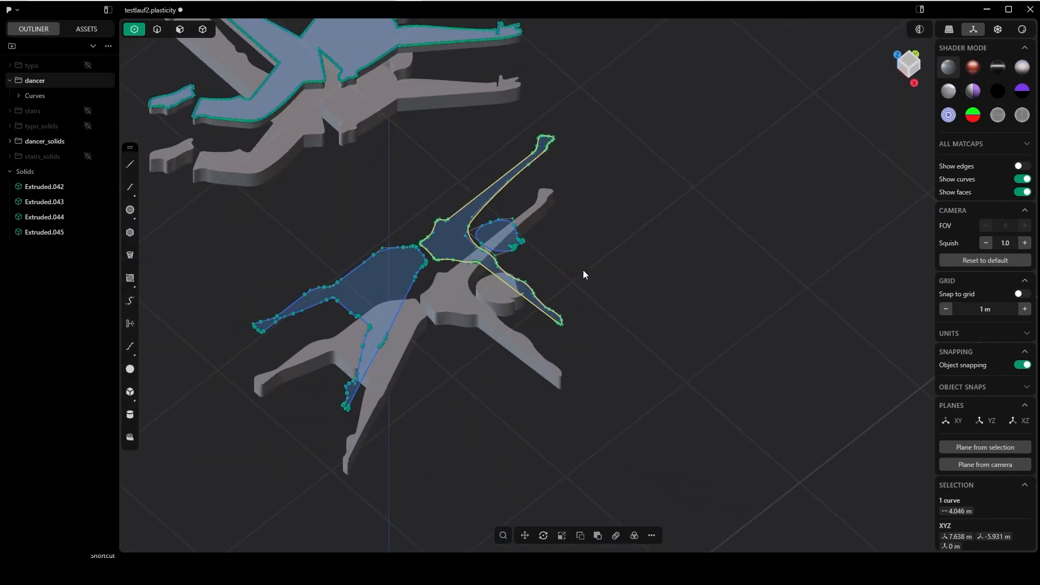
click(586, 278)
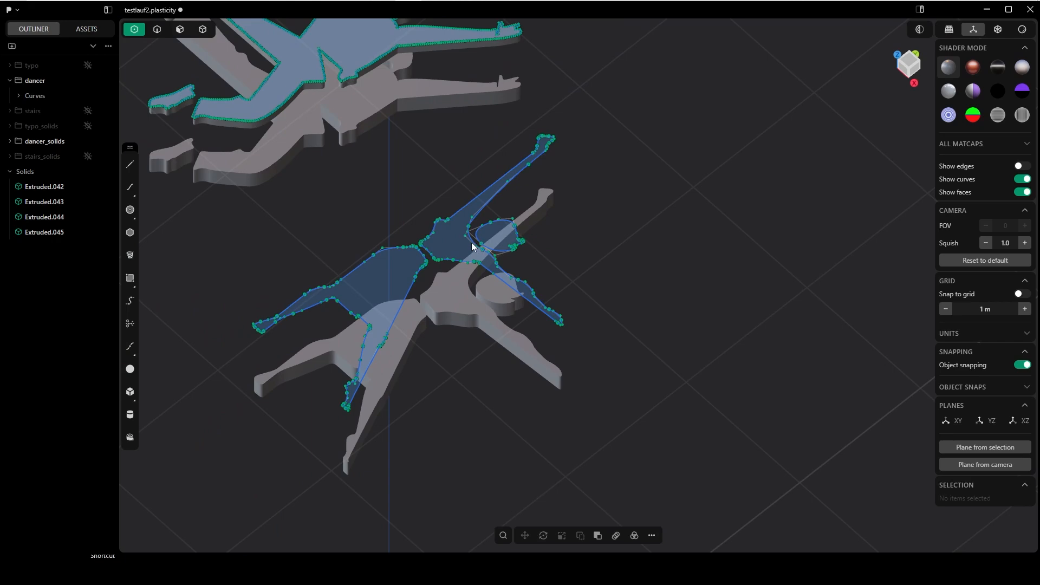
- Turn on edge display and compare the side-face edges of the old dancer solids with those of the rebuilt solid
mouse_move(287, 142)
shift+middle_down()
mouse_move(399, 275)
mouse_move(405, 238)
mouse_move(422, 218)
mouse_move(337, 205)
mouse_move(369, 183)
mouse_move(452, 185)
mouse_move(291, 312)
shift+middle_up()
key(alt+e)
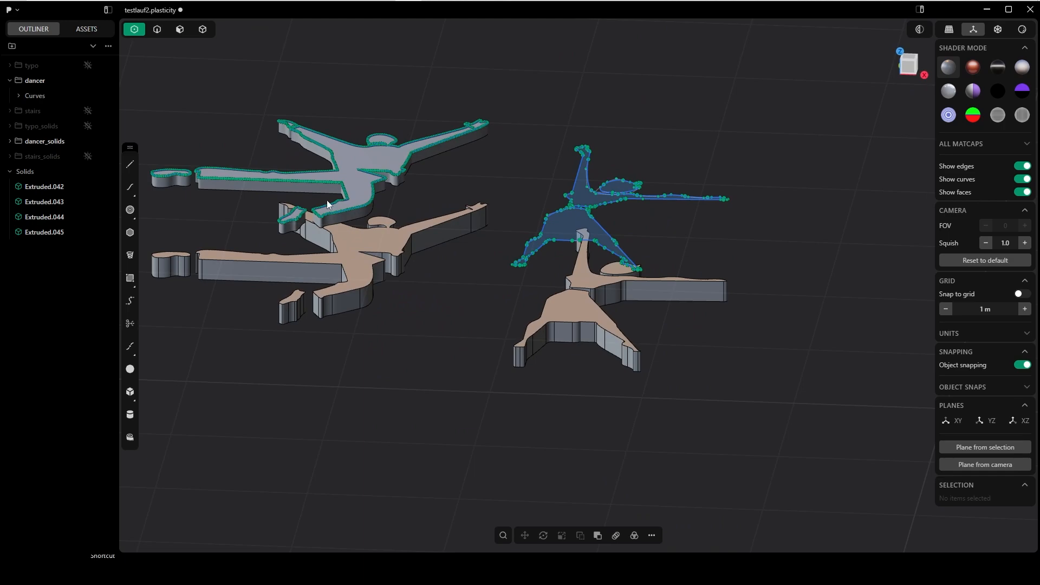
middle_drag(328, 205, 389, 287)
scroll(365, 384, up, 5)
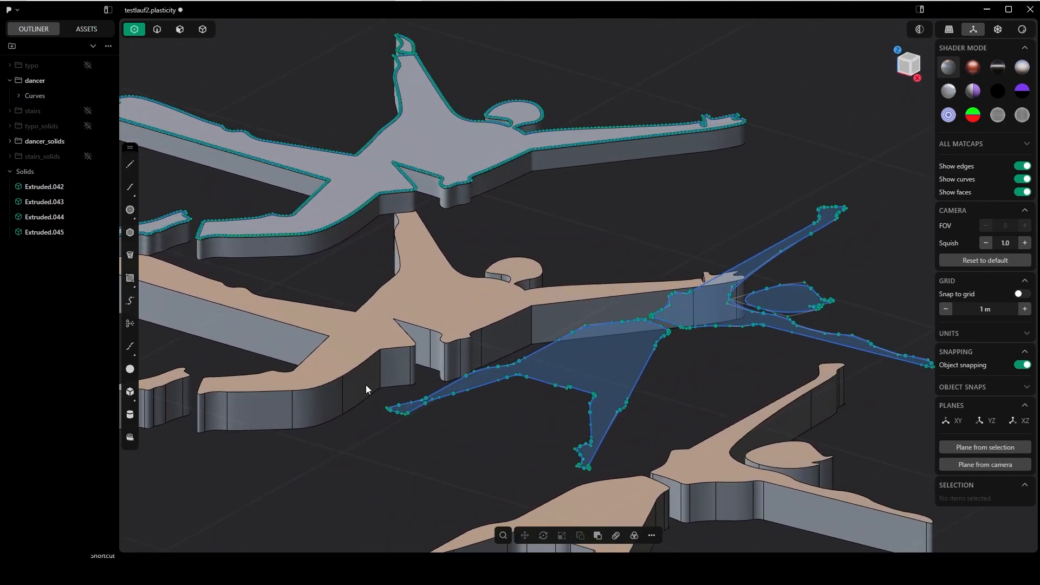
scroll(366, 387, up, 2)
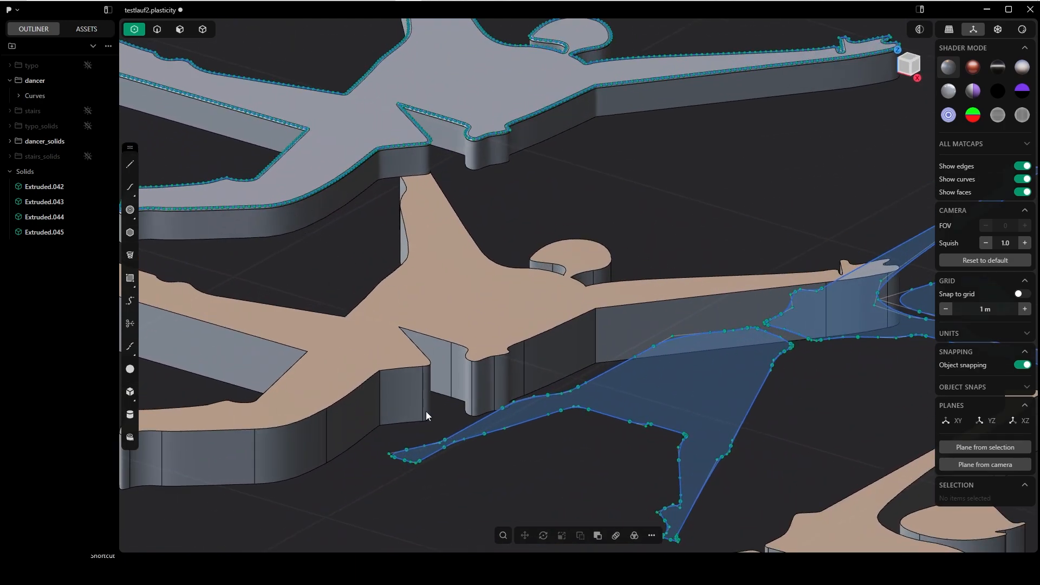
scroll(501, 278, down, 5)
middle_drag(765, 315, 728, 308)
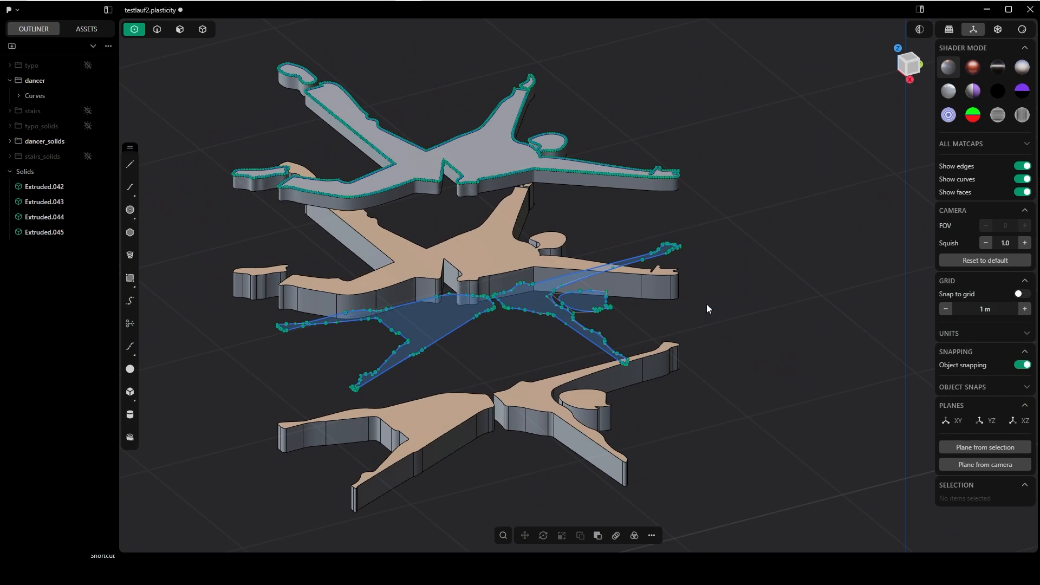
middle_drag(642, 333, 713, 341)
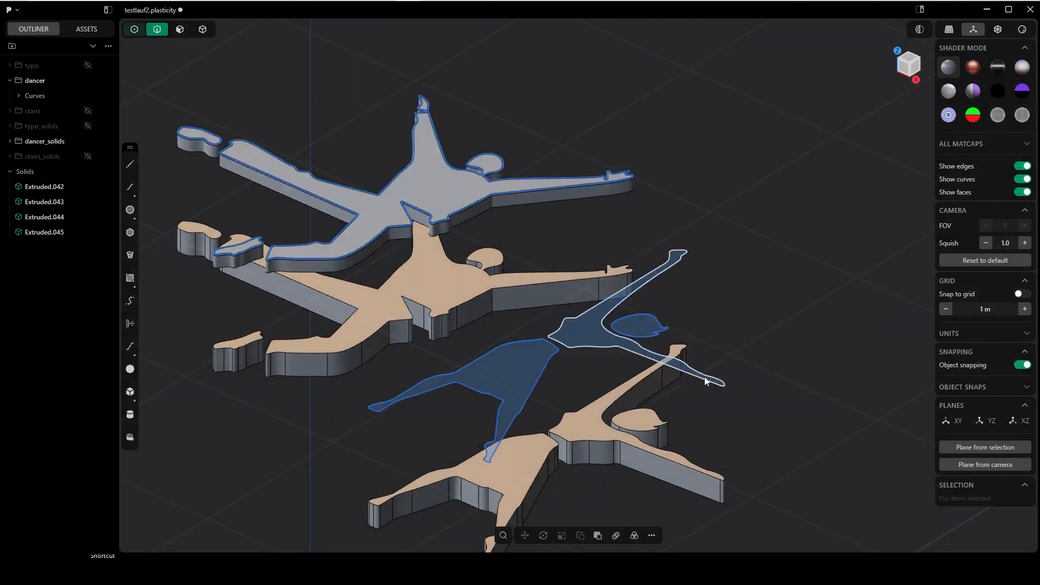
- Try to unjoin the second dancer's torso-and-arms curve into separate segments, with the dancer group's curves listed
key(2)
click(619, 351)
middle_drag(620, 349, 559, 342)
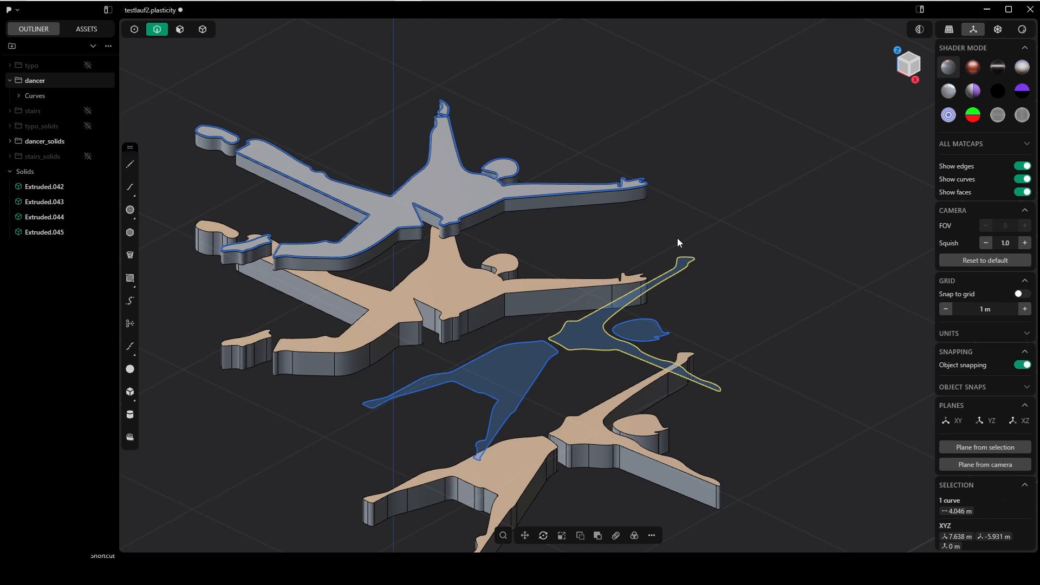
click(19, 95)
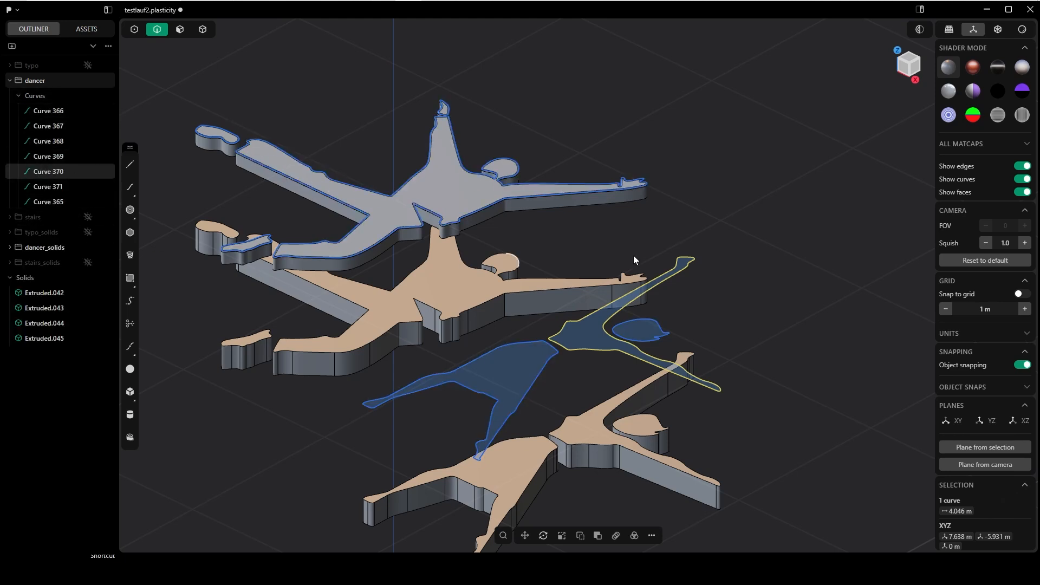
key(alt+j)
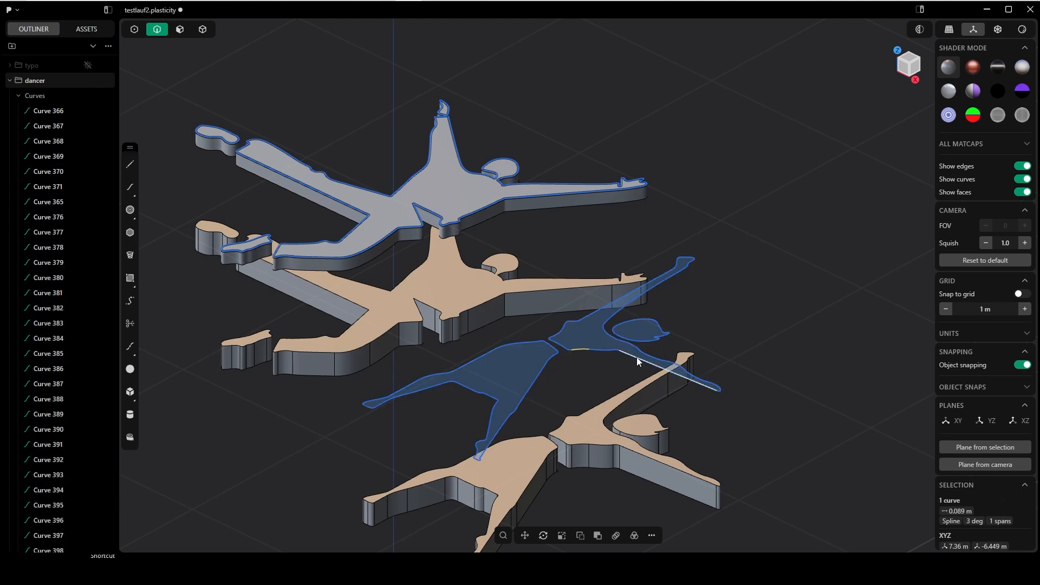
key(ctrl+a)
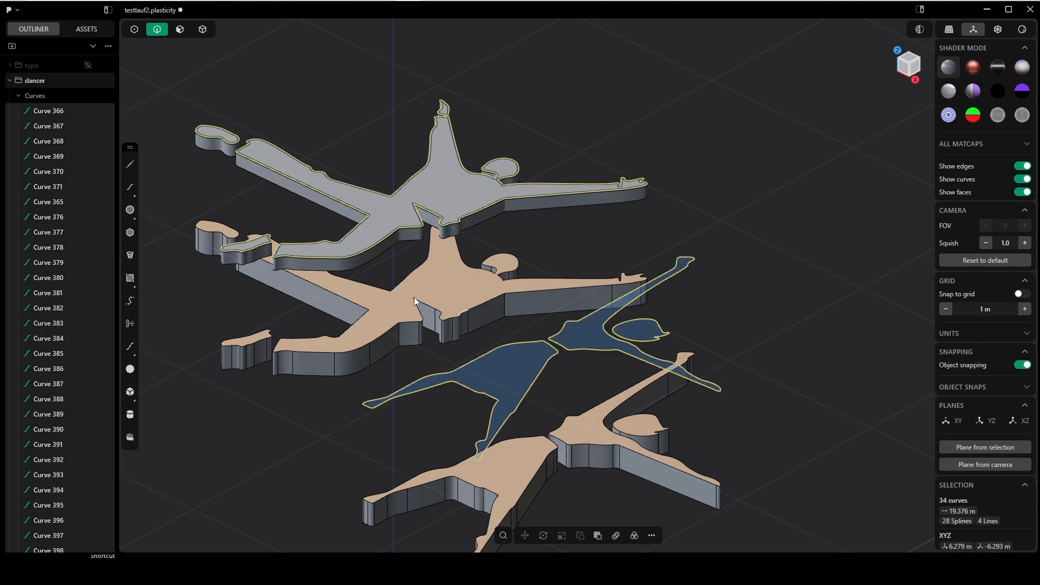
key(j)
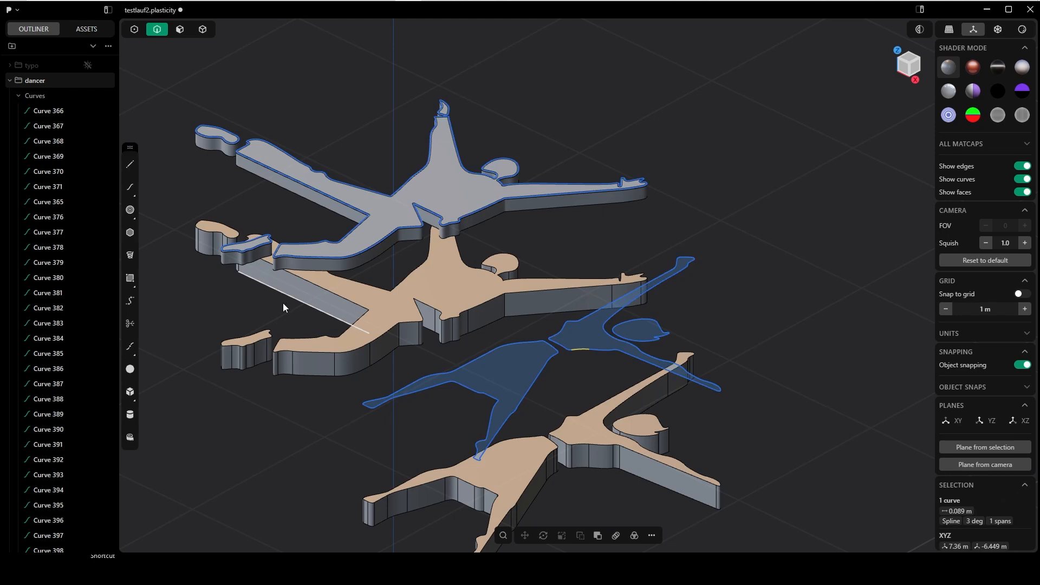
click(47, 176)
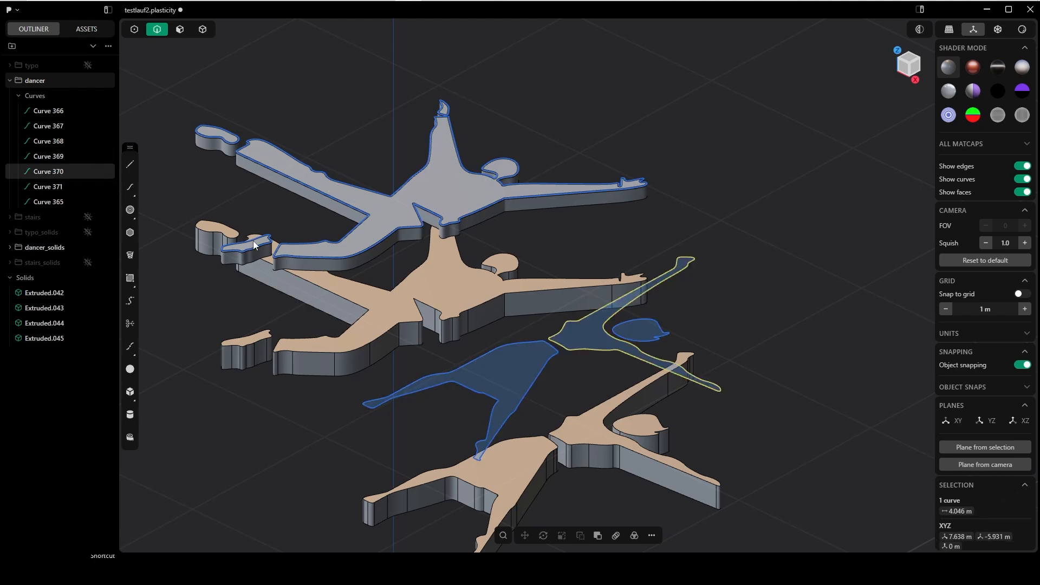
- Start Rebuild Curve on the second dancer's torso-and-arms curve using the # Points method
click(800, 316)
click(604, 349)
middle_drag(616, 358, 666, 274)
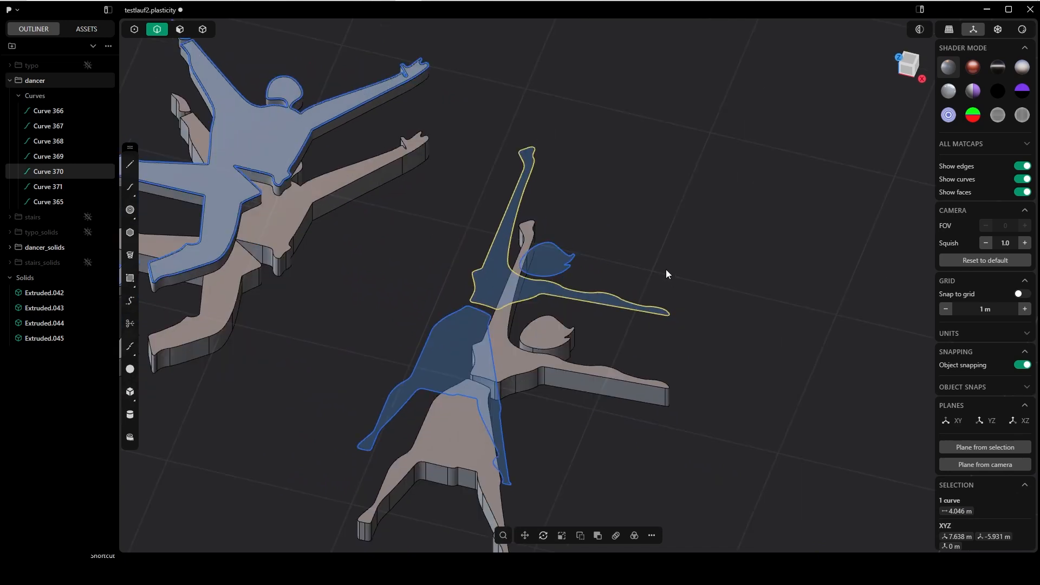
right_click(666, 271)
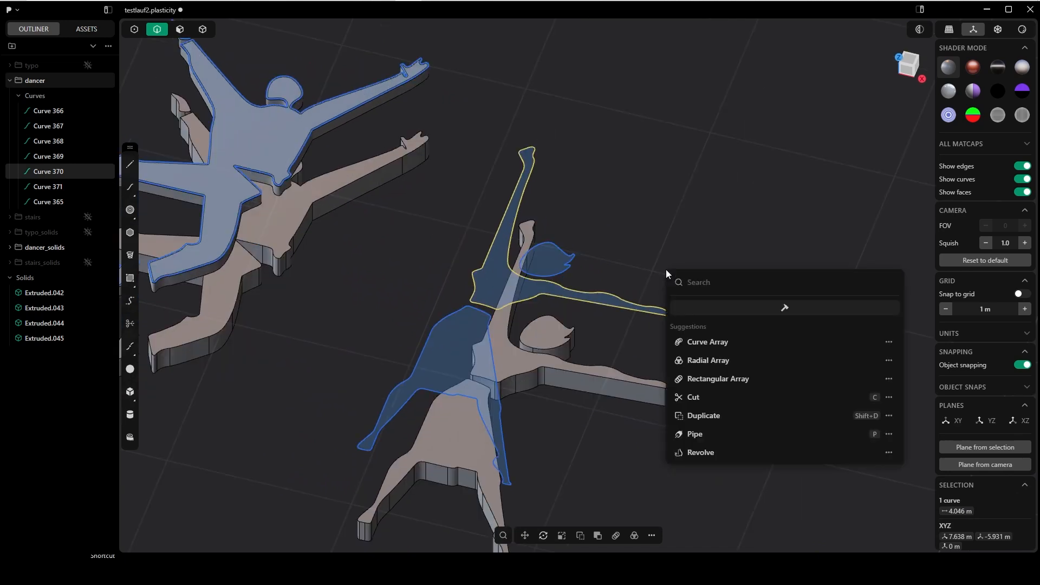
text(rebui)
key(Return)
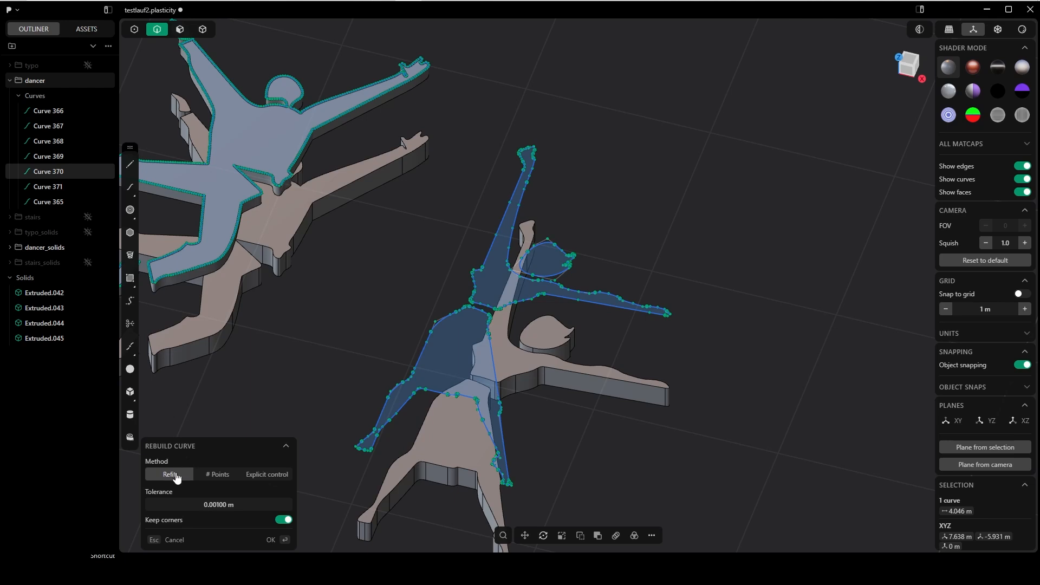
click(219, 481)
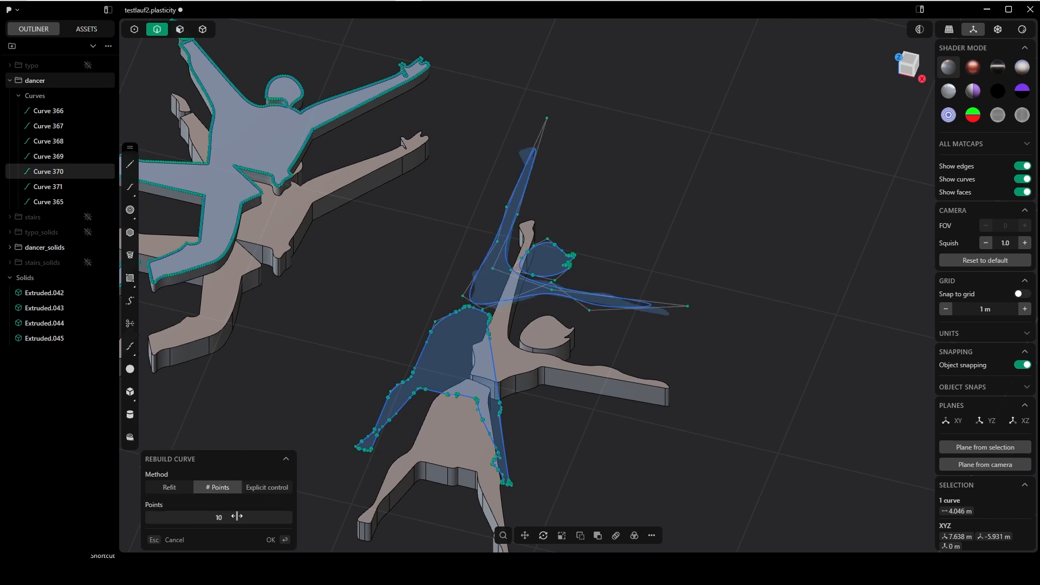
- Set the torso-and-arms curve's rebuild to 300 points, check the outline from the top, and apply it
key(KP_7)
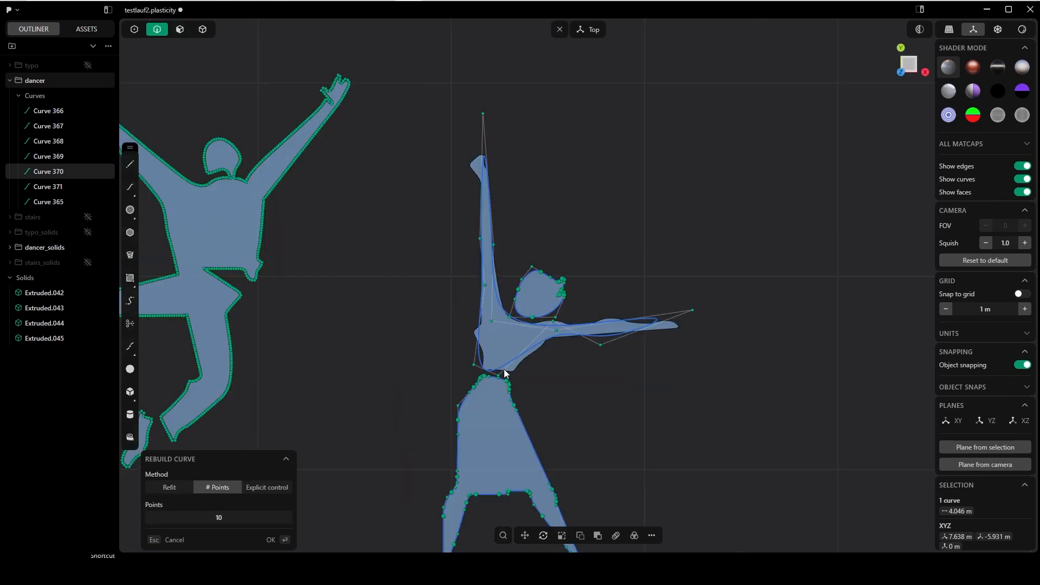
scroll(504, 373, up, 5)
click(222, 519)
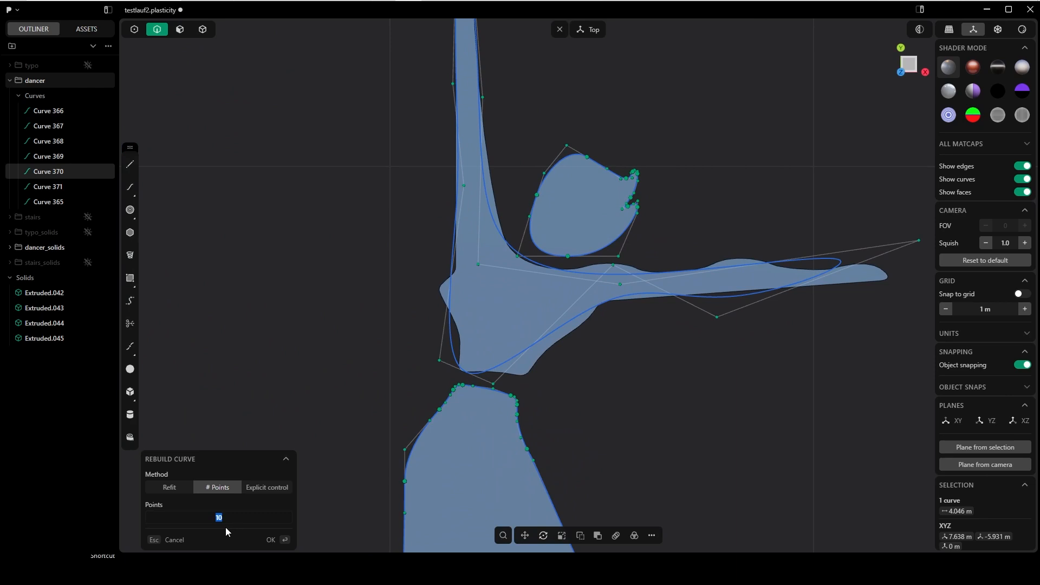
text(300)
key(Return)
shift+middle_drag(621, 275, 617, 475)
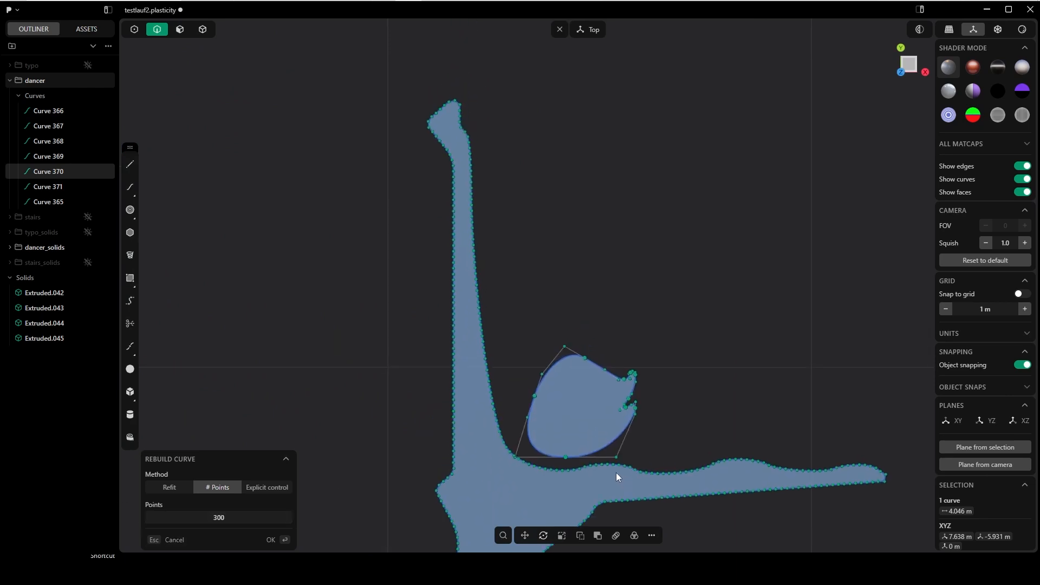
shift+middle_drag(486, 280, 496, 186)
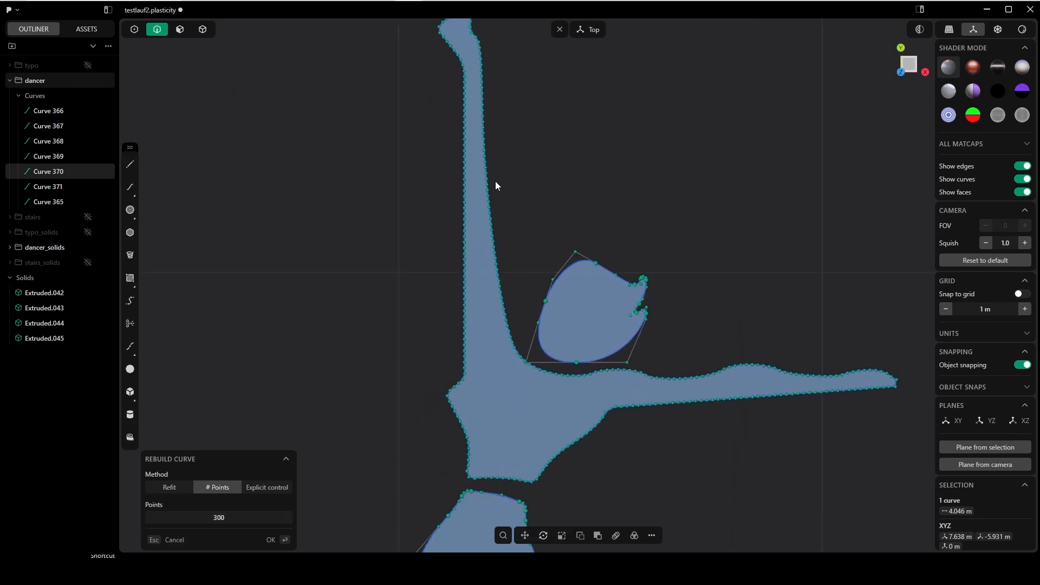
click(271, 539)
shift+middle_drag(634, 469, 588, 291)
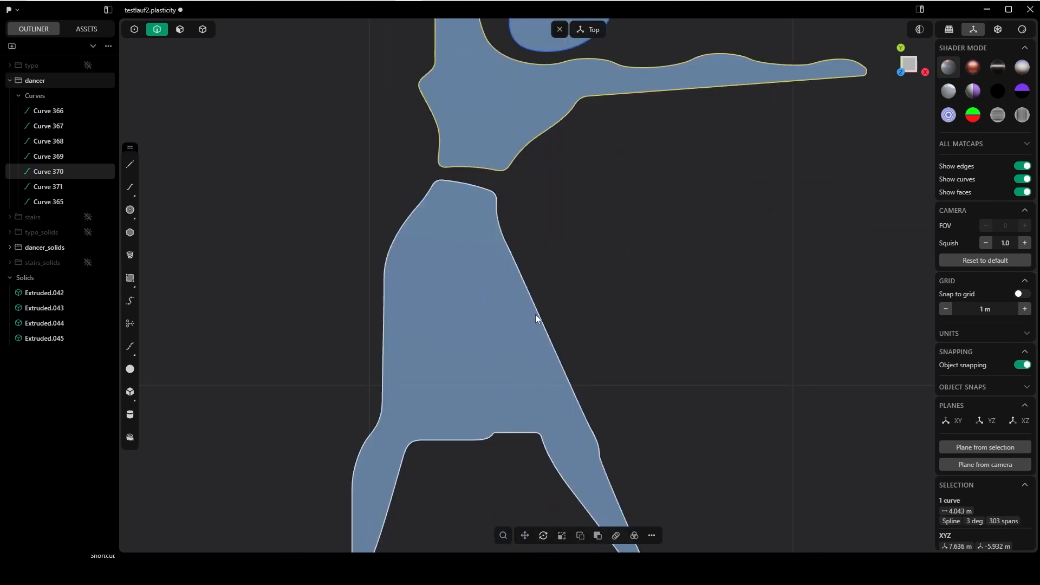
- Rebuild the second dancer's skirt-and-legs curve with the same 300 points as the torso-and-arms curve
click(536, 316)
key(Tab)
click(641, 213)
shift+middle_drag(460, 208, 452, 147)
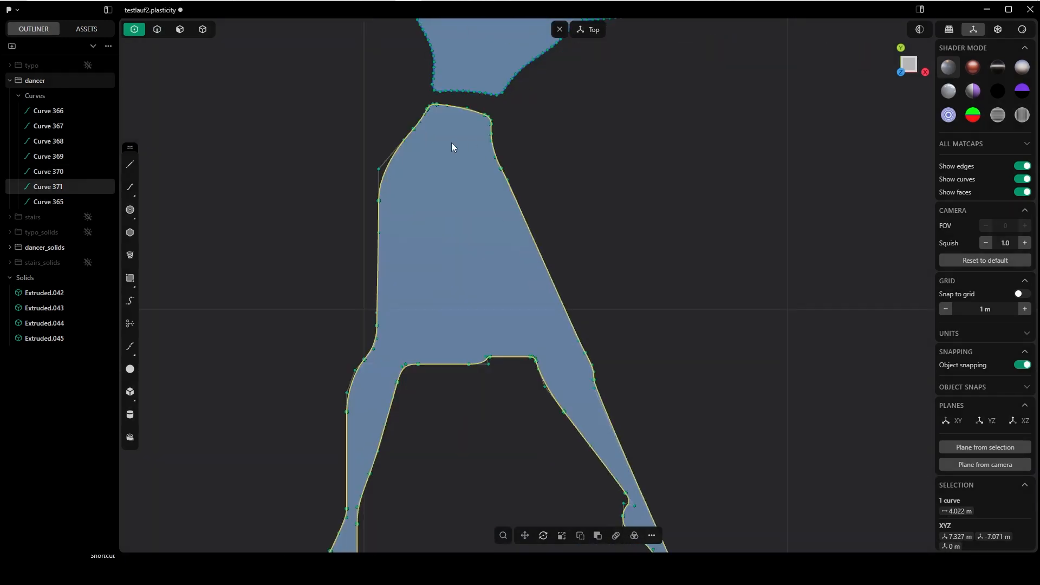
shift+middle_drag(417, 356, 419, 288)
shift+middle_drag(539, 261, 523, 309)
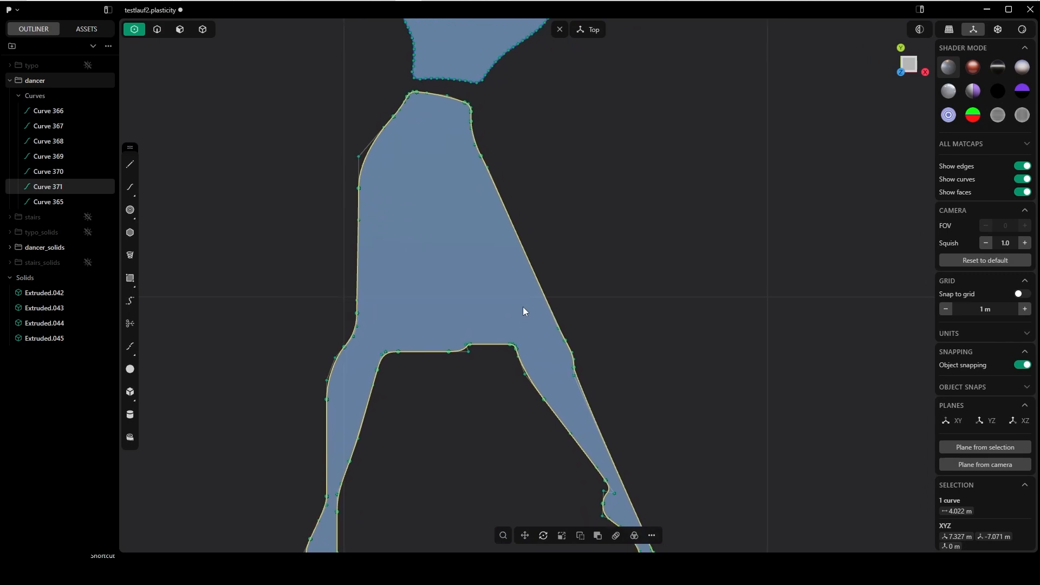
scroll(523, 308, down, 2)
text(frebu)
click(673, 302)
shift+middle_drag(619, 491, 590, 367)
scroll(590, 367, up, 5)
key(Return)
scroll(590, 364, down, 6)
shift+middle_drag(623, 181, 590, 309)
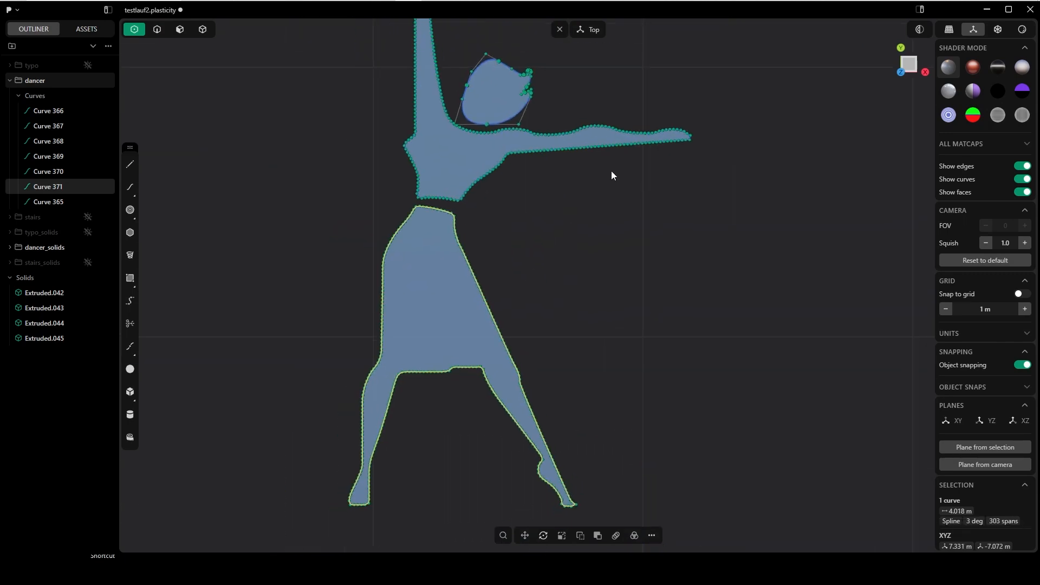
- Rebuild the second dancer's head curve using the # Points method with 200 points
shift+middle_drag(584, 167, 529, 426)
scroll(528, 426, up, 6)
shift+middle_drag(546, 268, 684, 345)
click(516, 271)
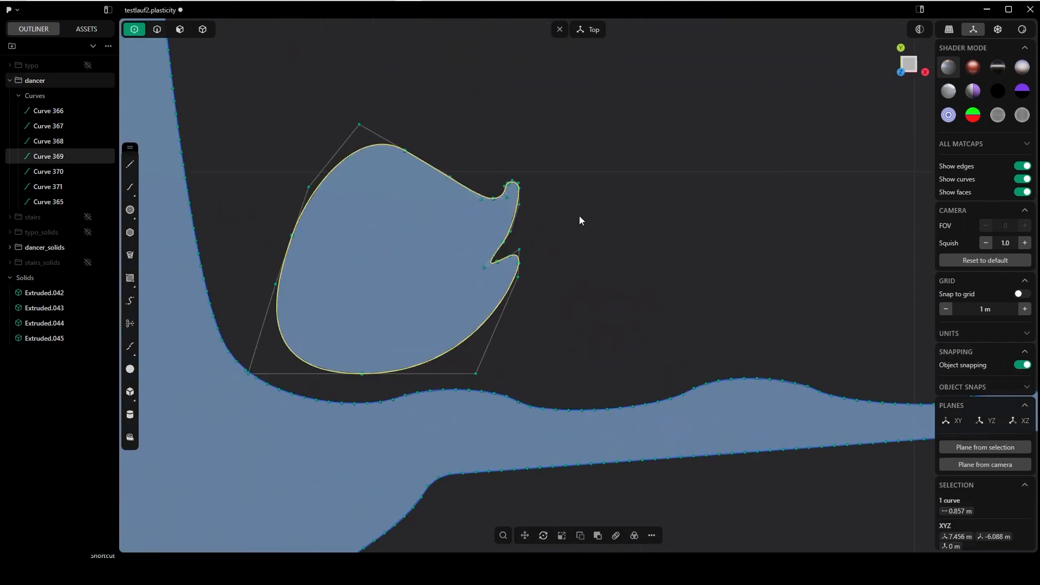
key(f)
key(Return)
click(230, 517)
text(200)
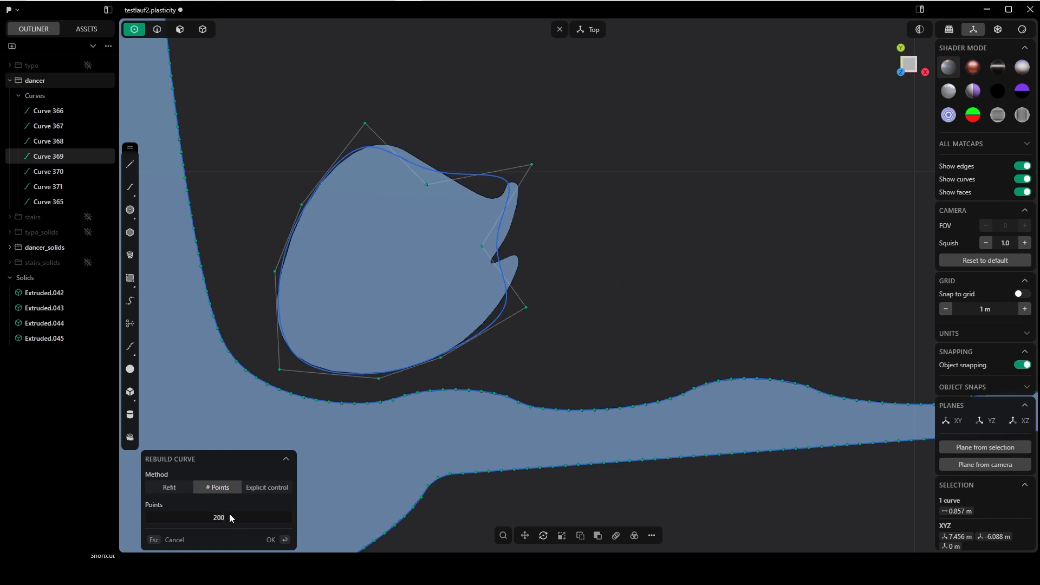
key(Return)
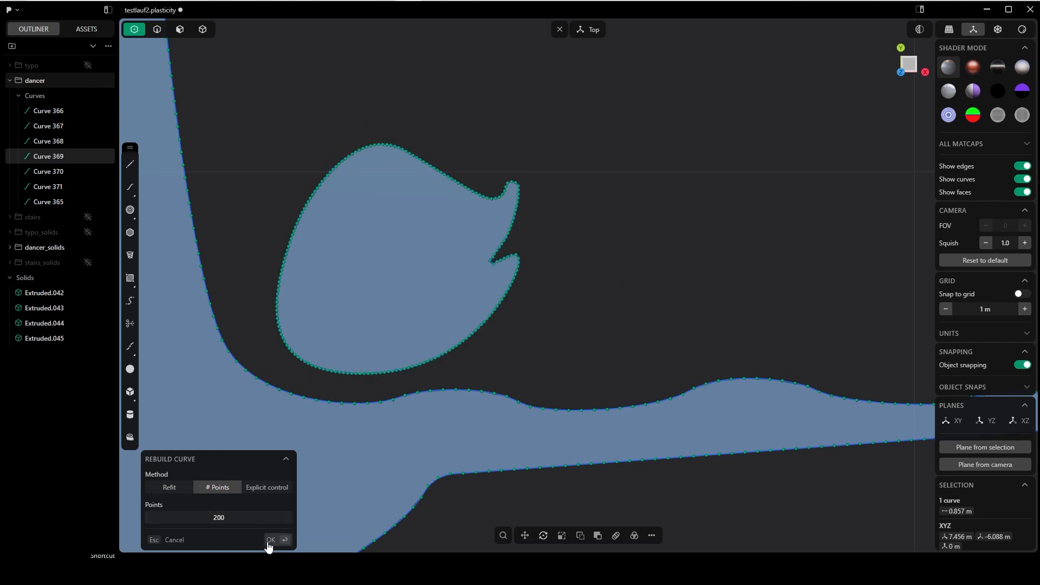
click(269, 540)
- Start an extrusion of the second dancer's head, torso-and-arms and skirt-and-legs regions together
scroll(573, 301, down, 4)
middle_drag(557, 359, 537, 210)
scroll(537, 207, down, 4)
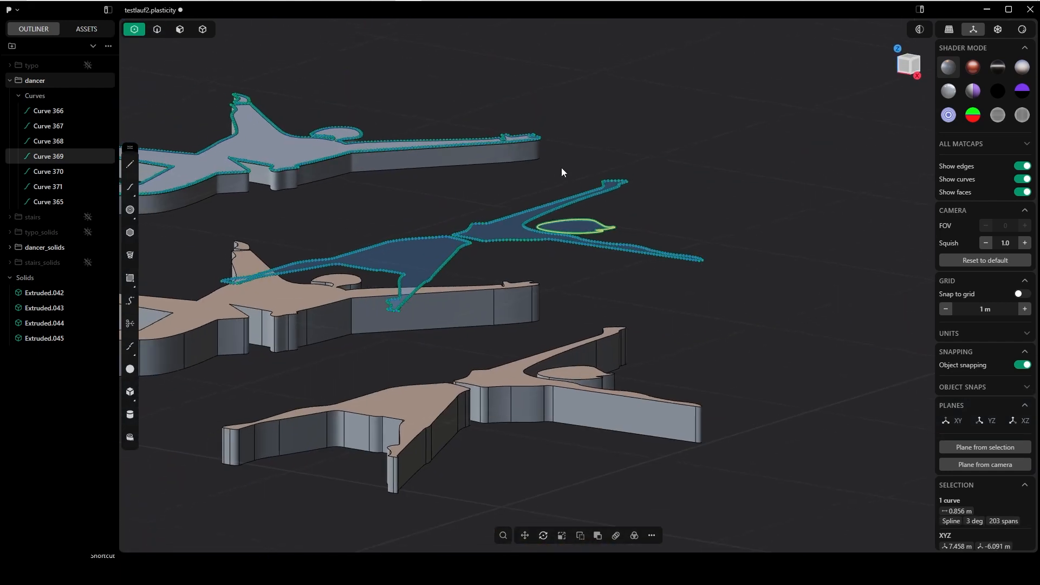
key(Tab)
click(606, 217)
click(658, 296)
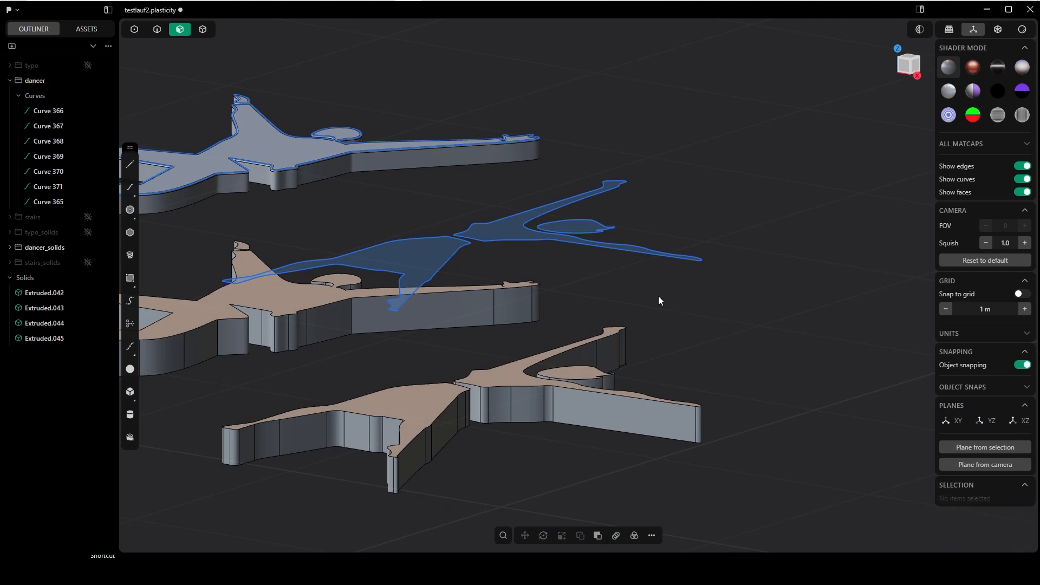
click(570, 226)
key(e)
click(484, 231)
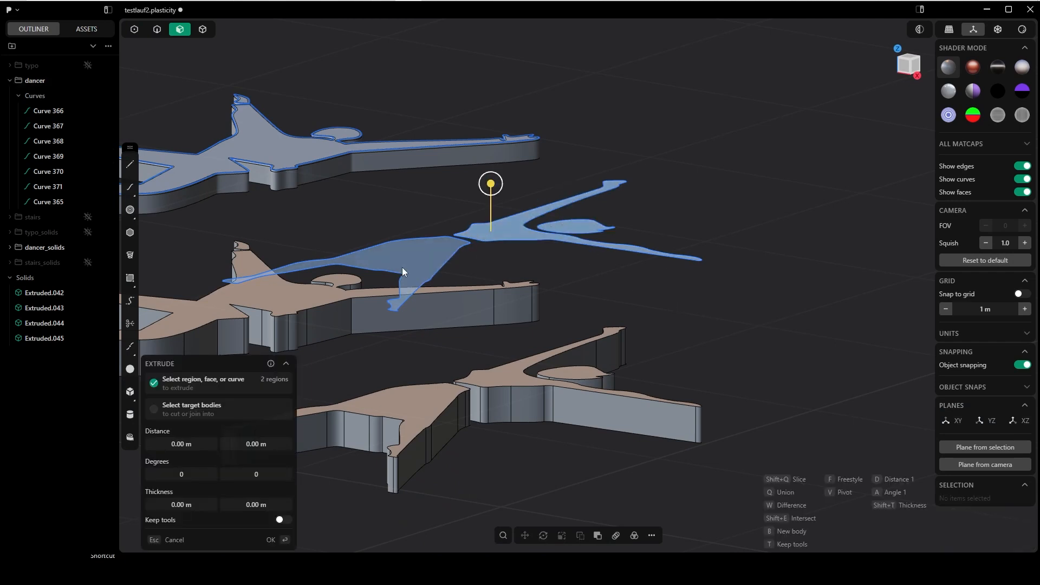
click(407, 256)
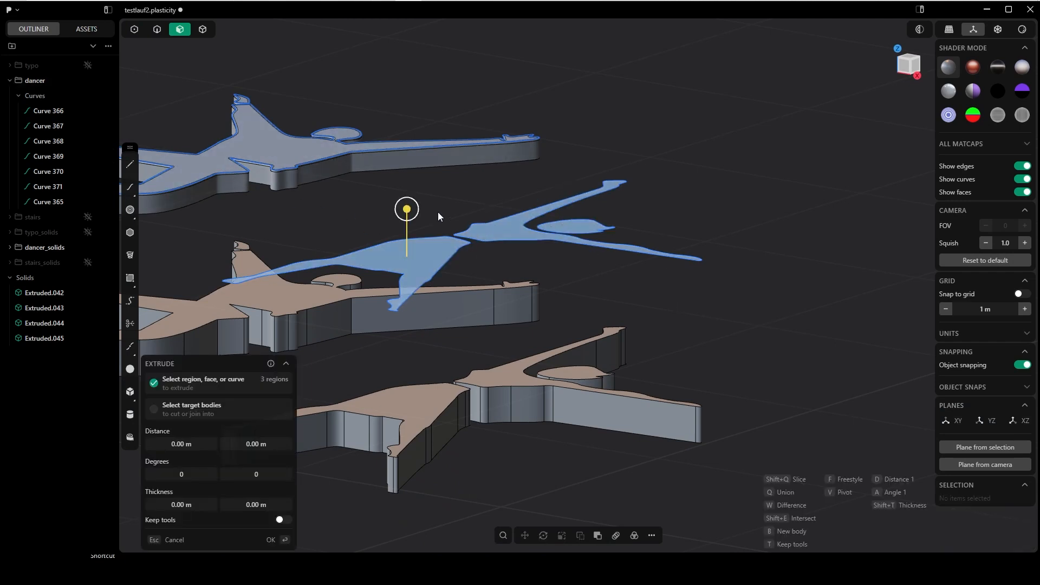
- Extrude the three regions downward by 0.08 m and apply the extrusion
shift+middle_drag(481, 212, 551, 215)
scroll(527, 236, up, 1)
drag(474, 213, 474, 237)
key(KP_1)
click(188, 443)
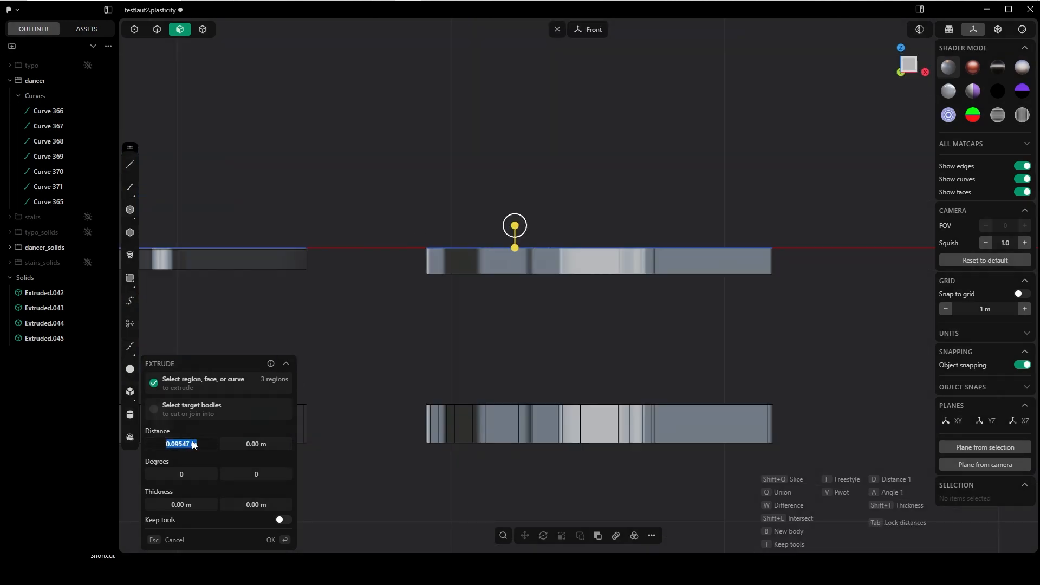
text(,08)
key(Tab)
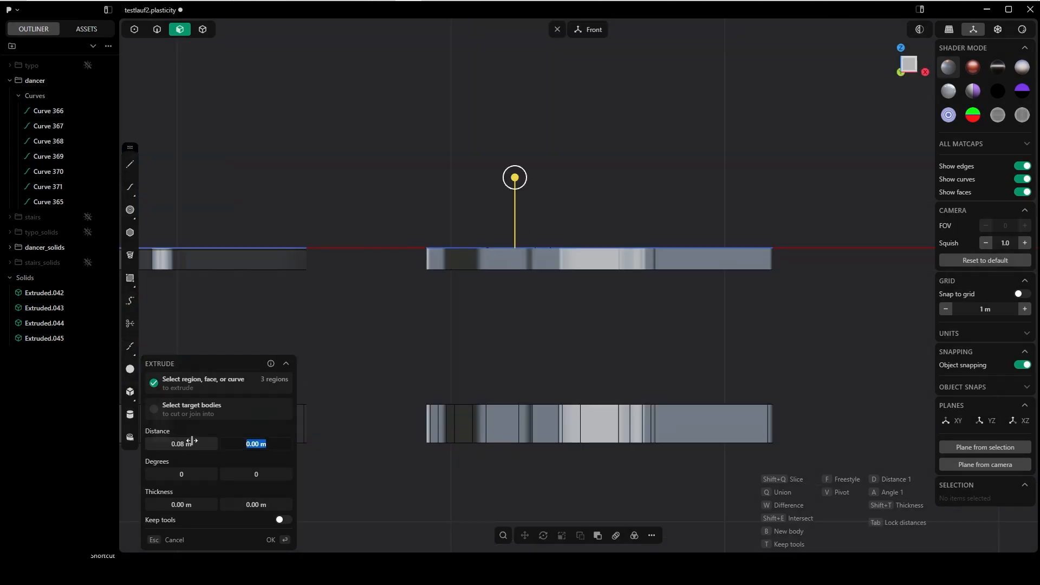
click(269, 541)
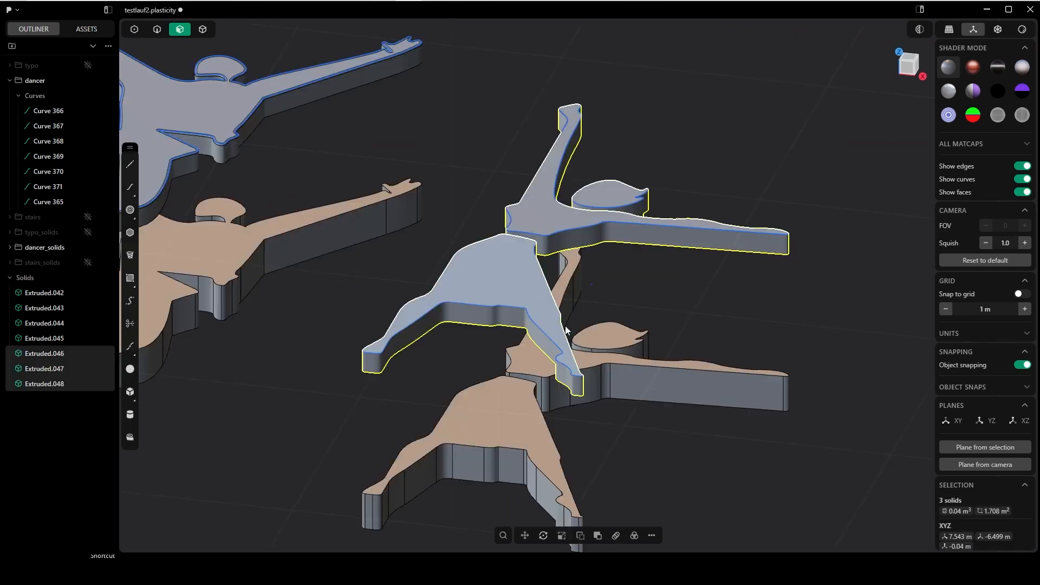
- Hide the dancer curve group and delete the old solids of both dancers lying below the rebuilt ones
click(9, 81)
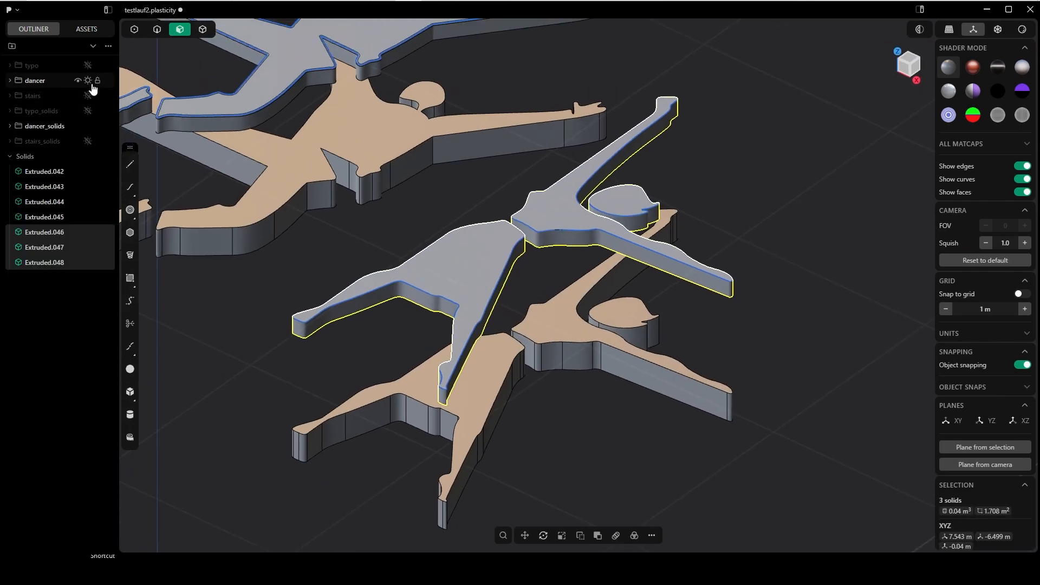
click(88, 81)
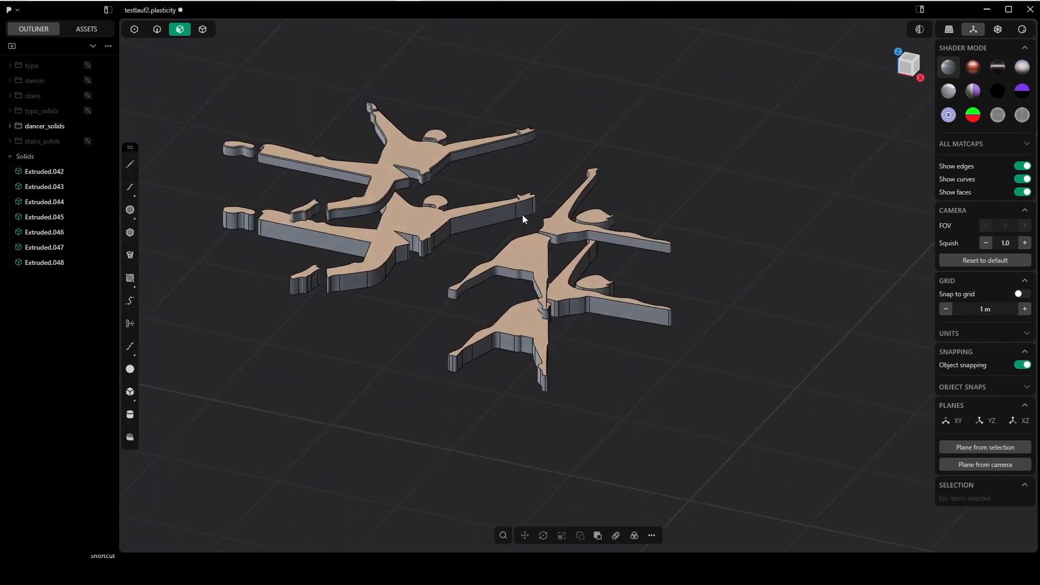
key(Tab)
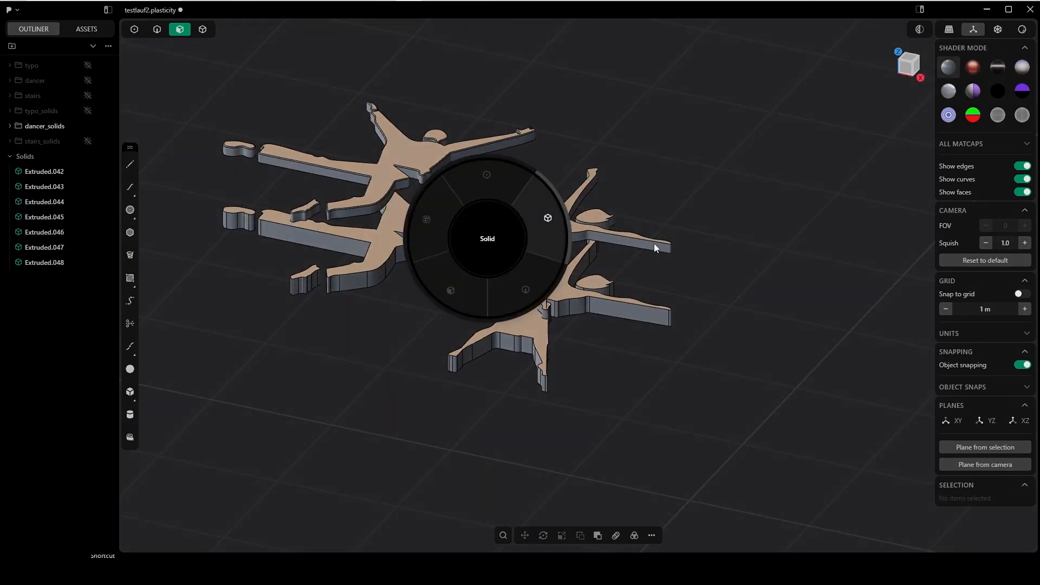
click(594, 296)
click(508, 341)
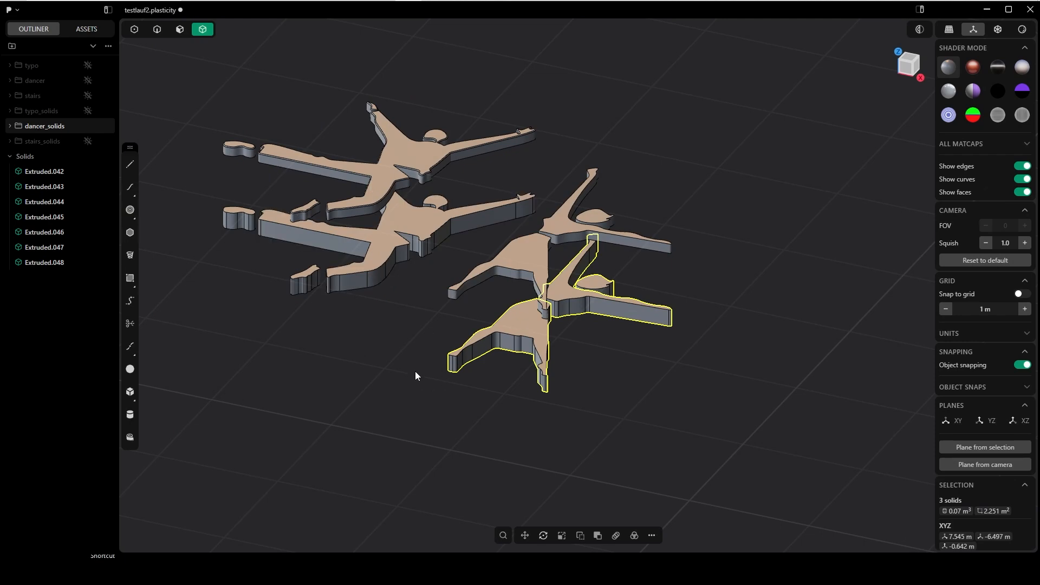
key(Delete)
click(374, 271)
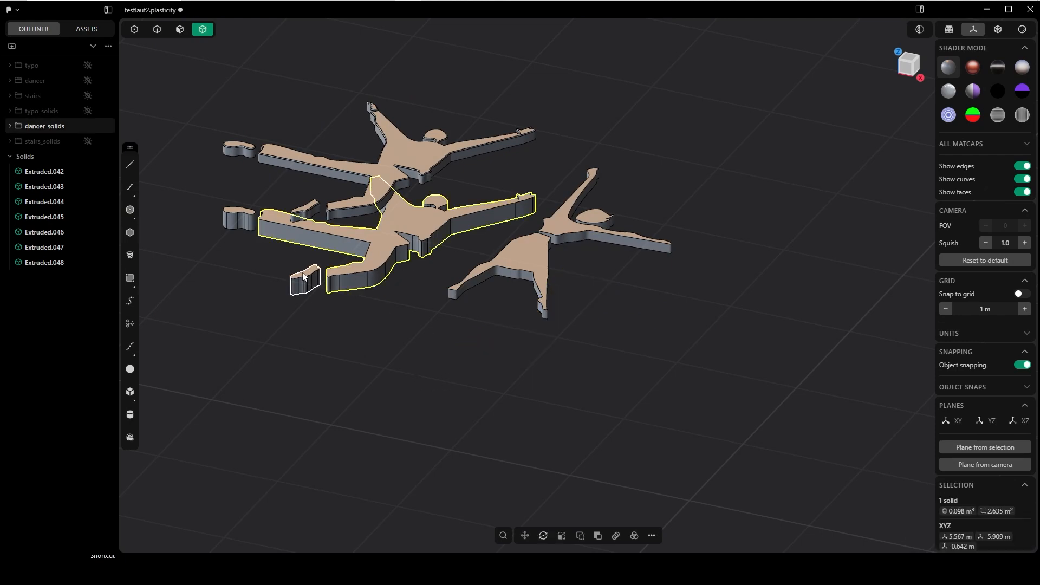
click(297, 275)
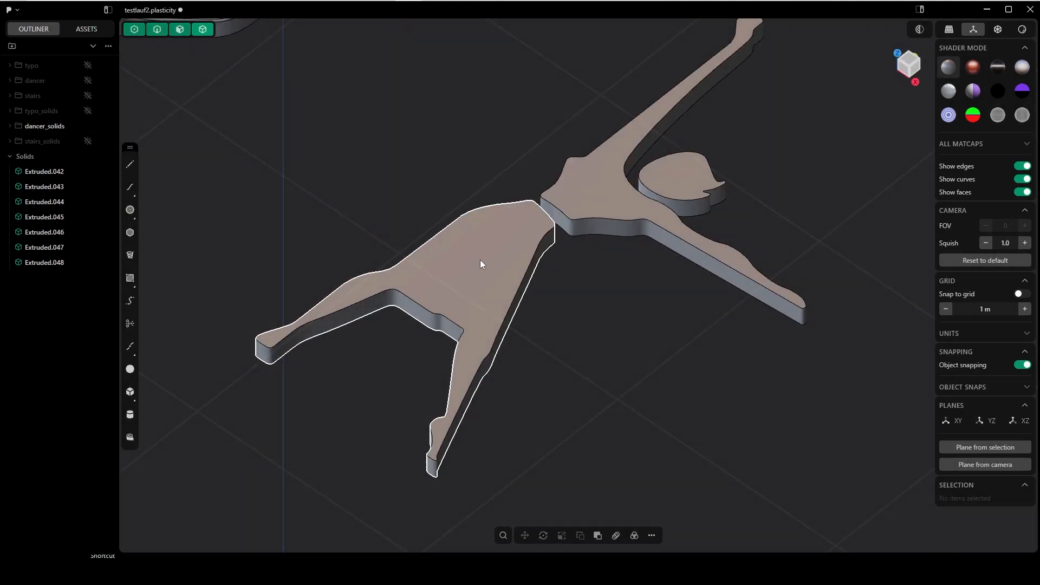
- Fillet the outer edges of the top faces of the second dancer's three solids with a distance of 0.007 m
key(Tab)
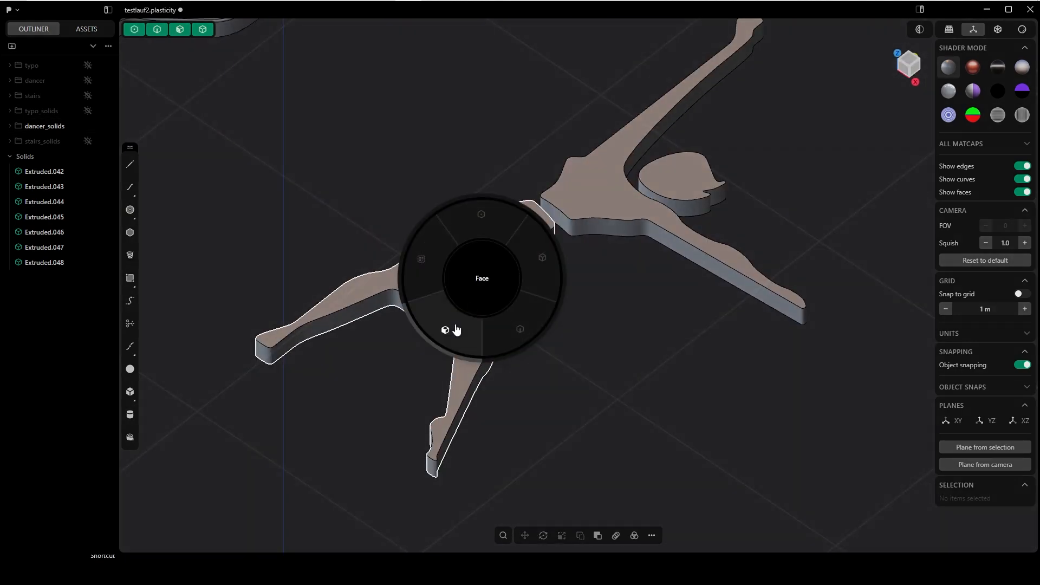
click(457, 330)
click(459, 303)
shift+click(615, 178)
shift+click(662, 178)
middle_drag(661, 182, 387, 190)
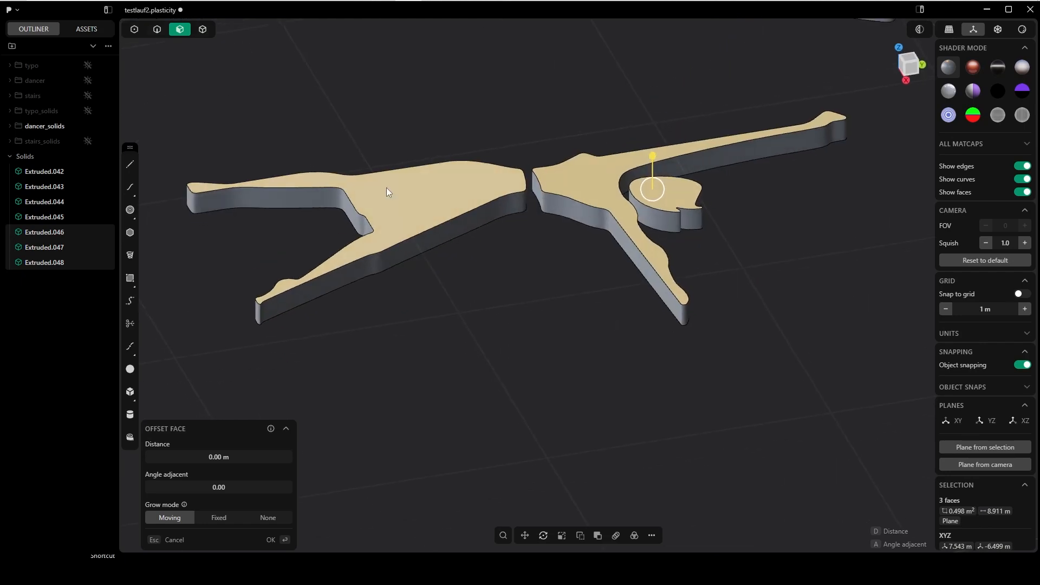
middle_drag(641, 185, 615, 197)
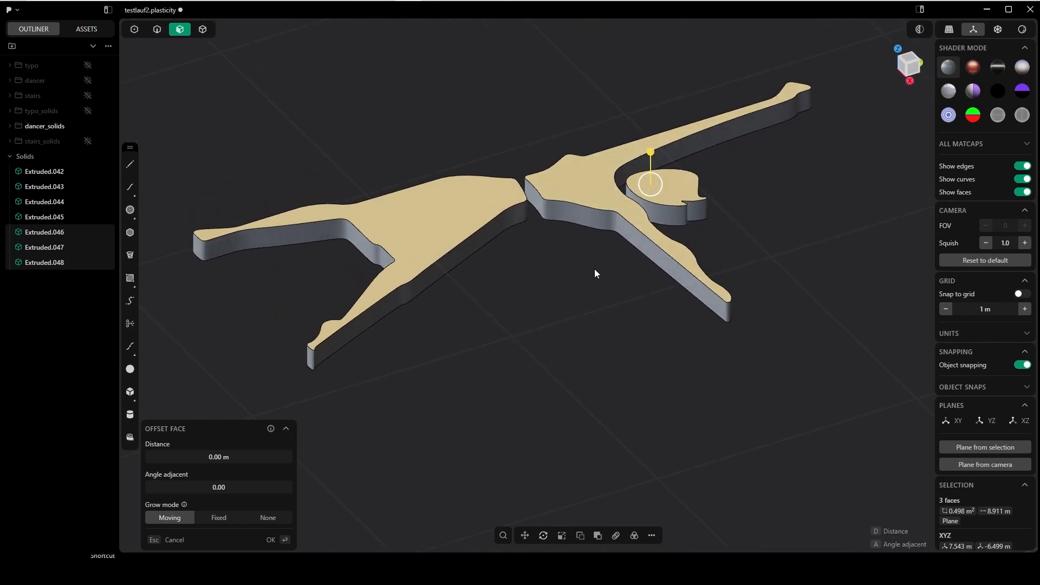
key(f)
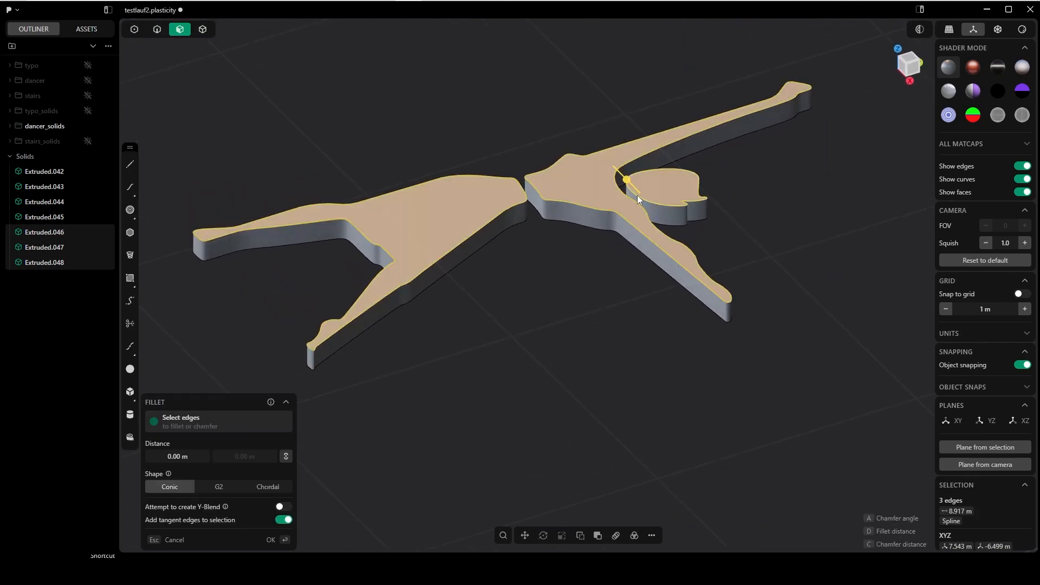
drag(635, 193, 620, 174)
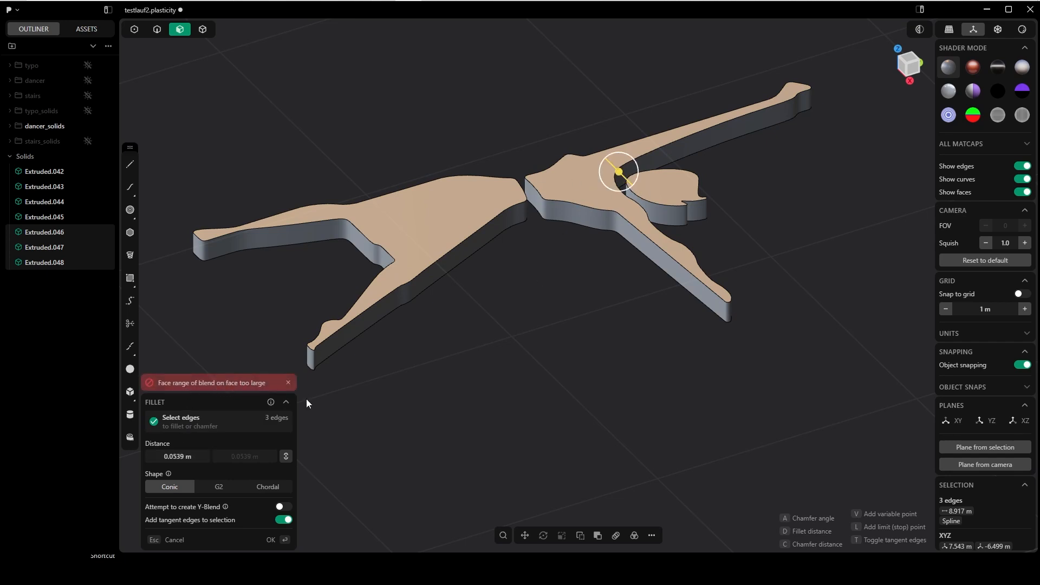
click(178, 456)
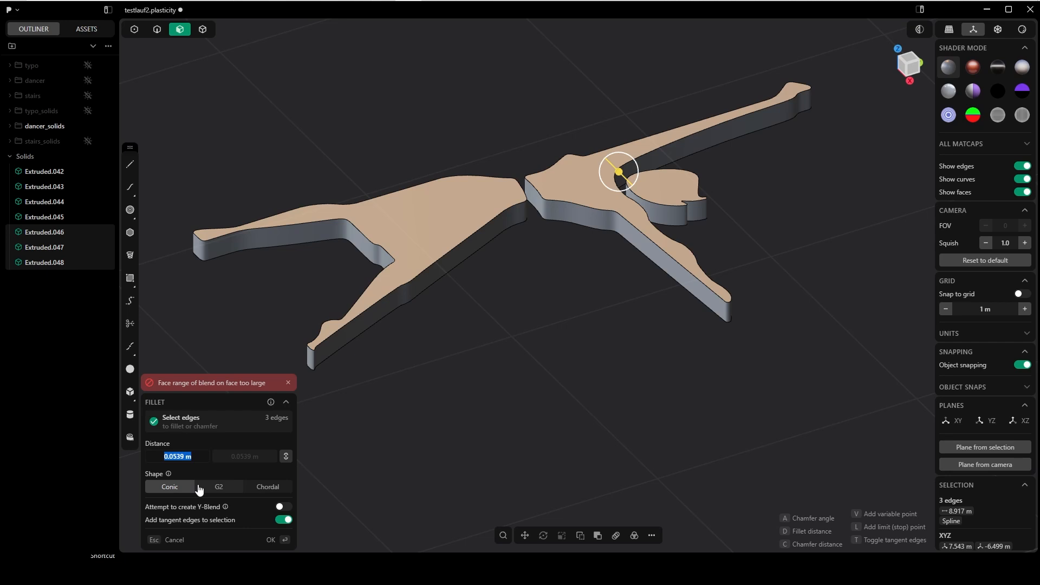
text(.007)
key(Return)
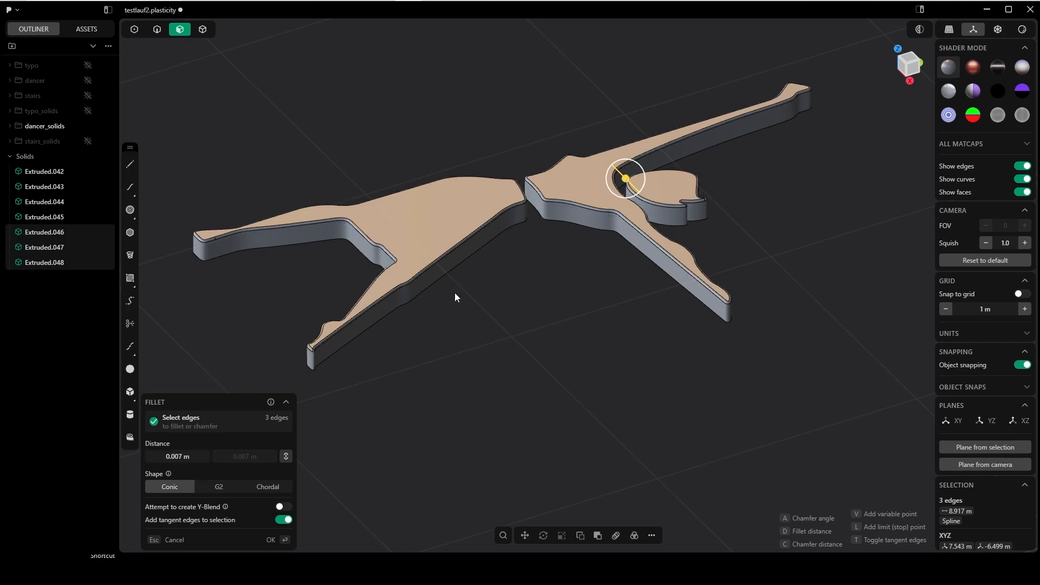
click(272, 539)
- Select the underside faces of all seven solids making up both dancers
middle_drag(452, 381, 371, 339)
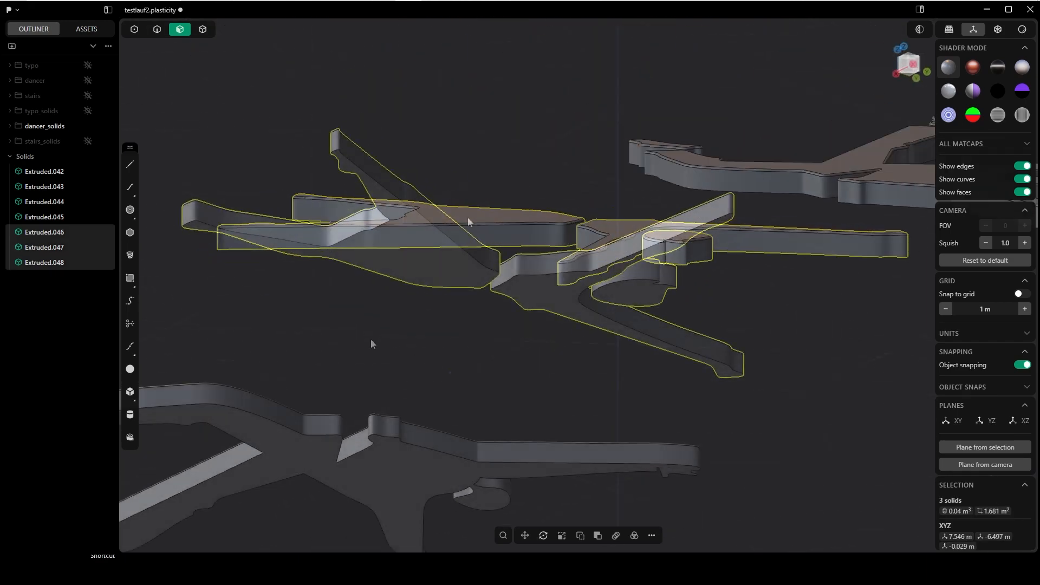
key(Tab)
key(Tab)
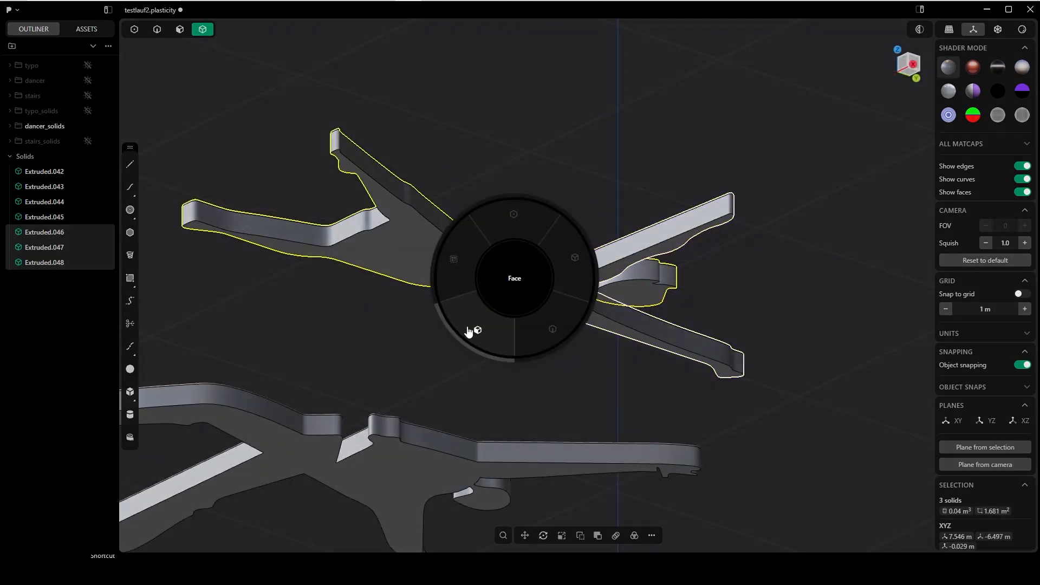
click(533, 296)
shift+click(619, 289)
shift+click(401, 256)
shift+middle_drag(396, 466, 656, 286)
shift+click(639, 295)
shift+click(318, 383)
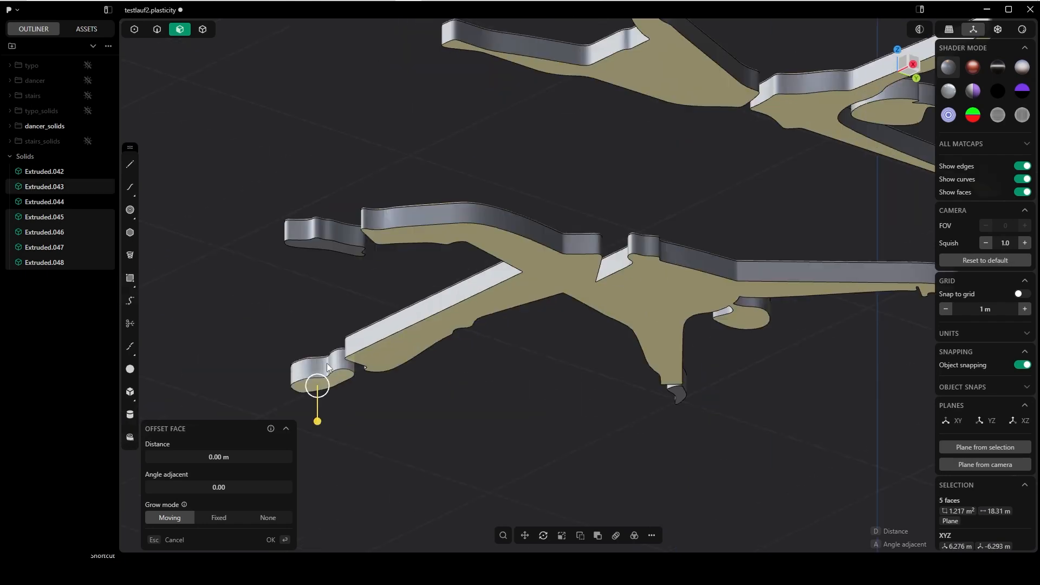
shift+click(332, 247)
shift+click(677, 391)
key(g)
key(z)
middle_drag(444, 330, 386, 209)
click(365, 368)
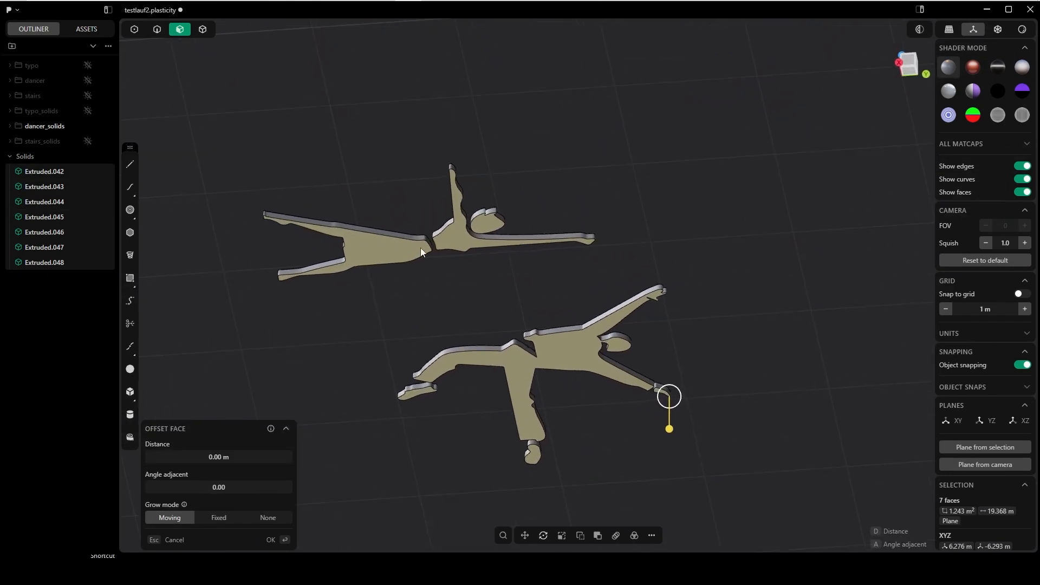
scroll(434, 254, up, 3)
middle_drag(473, 266, 424, 230)
click(424, 230)
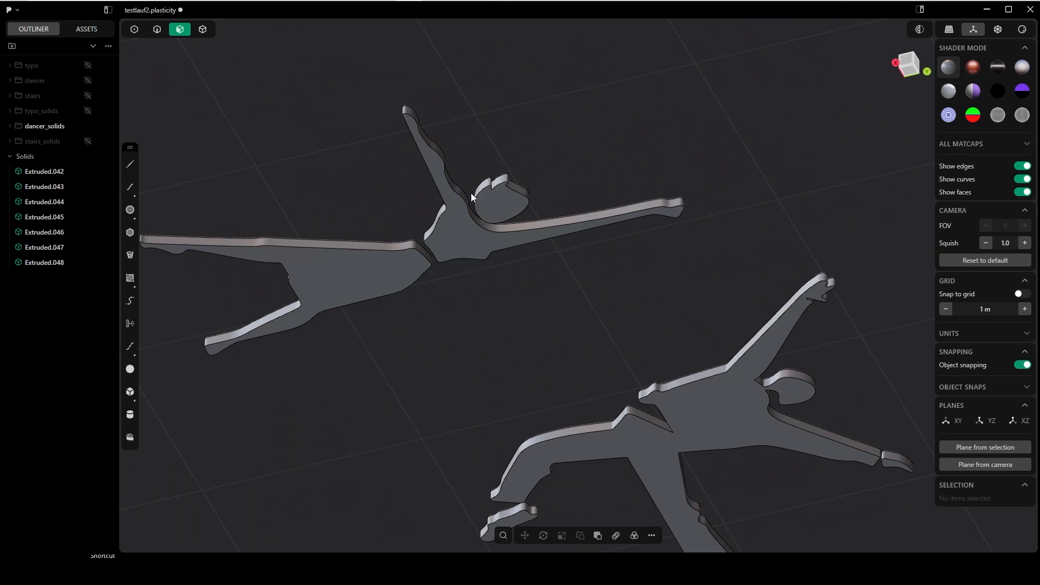
- Fillet the underside edges of all seven dancer solids with a distance of 0.007 m
scroll(474, 173, down, 3)
click(481, 183)
shift+click(452, 214)
shift+click(574, 293)
shift+click(626, 300)
key(ctrl+2)
key(b)
key(Tab)
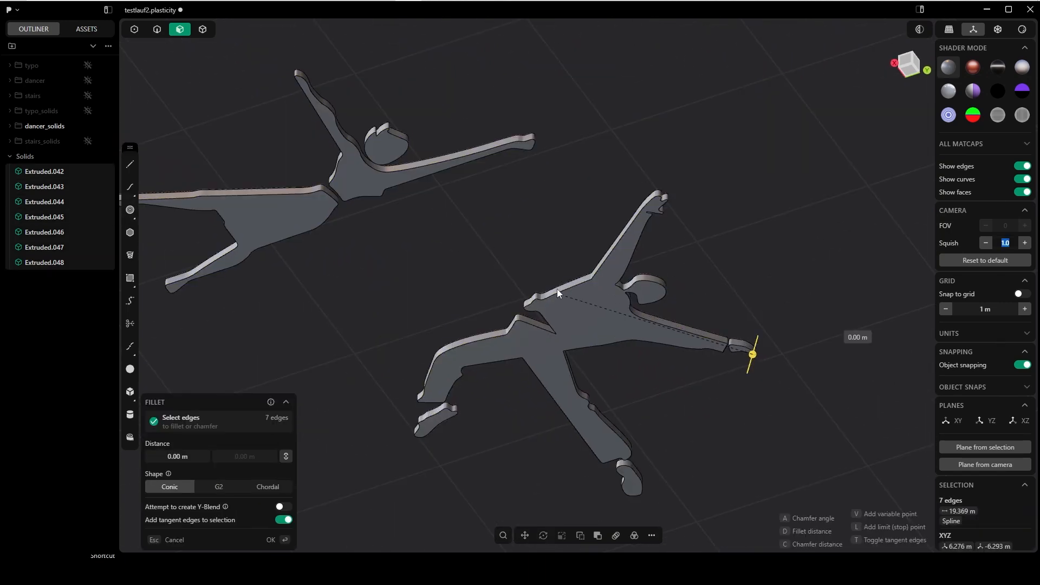
click(182, 458)
text(0.007)
key(Return)
middle_drag(411, 358, 417, 314)
click(270, 541)
middle_drag(433, 227, 524, 223)
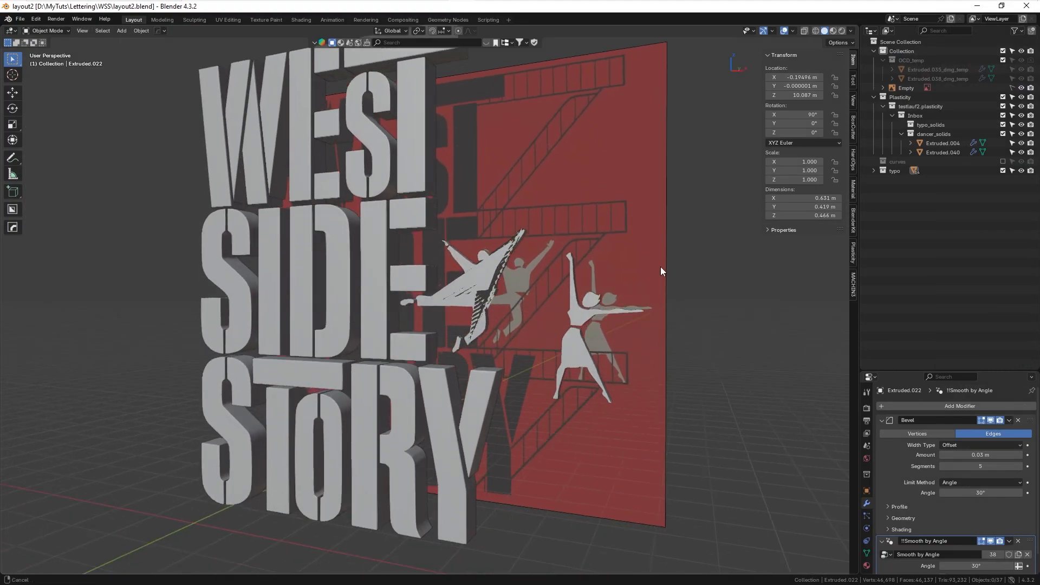
- Switch to Blender and turn off the viewport display of the old second dancer's Bevel modifier to inspect the mesh
middle_drag(661, 267, 576, 281)
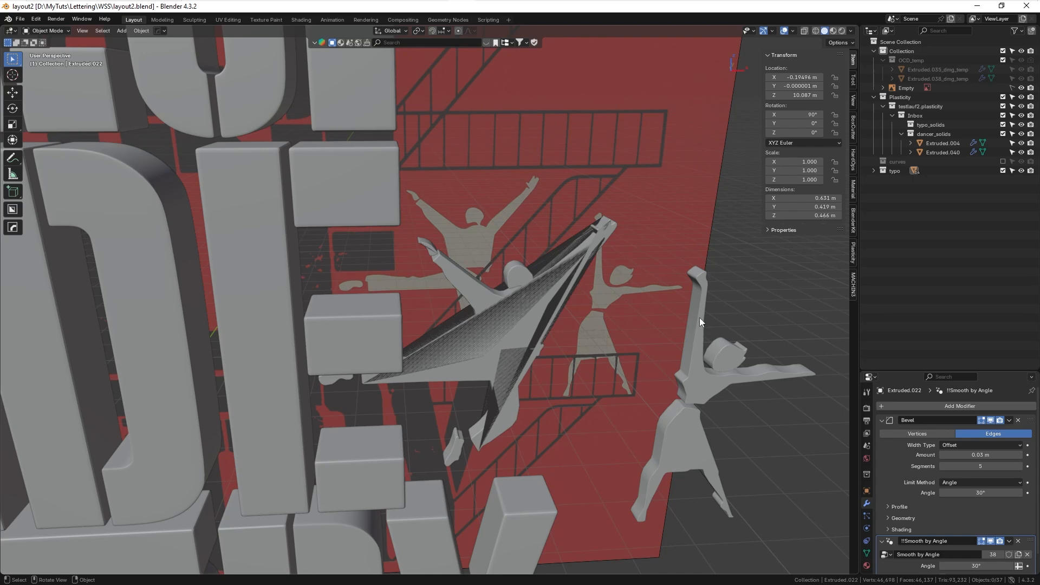
click(754, 374)
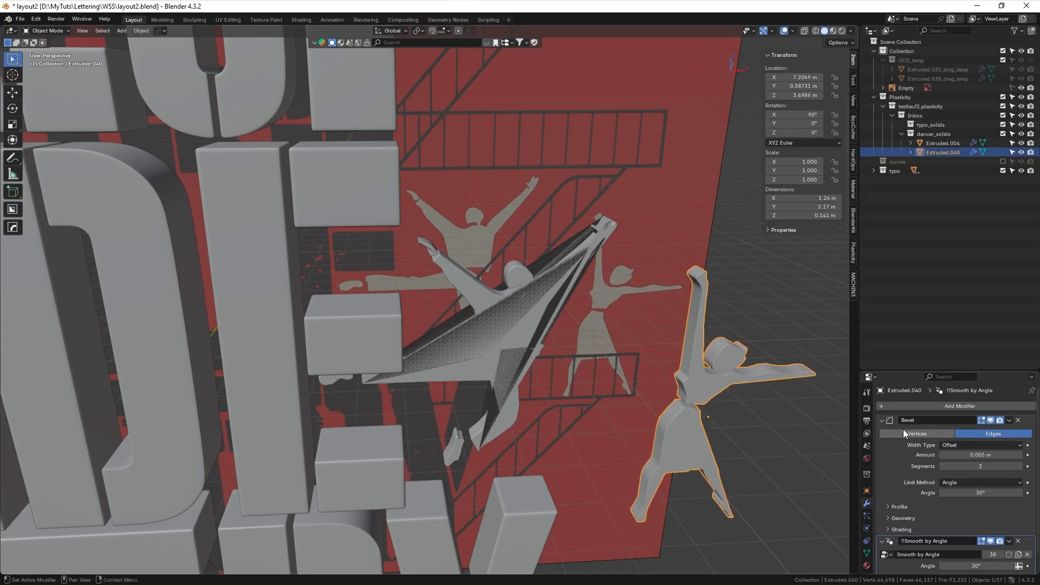
click(991, 421)
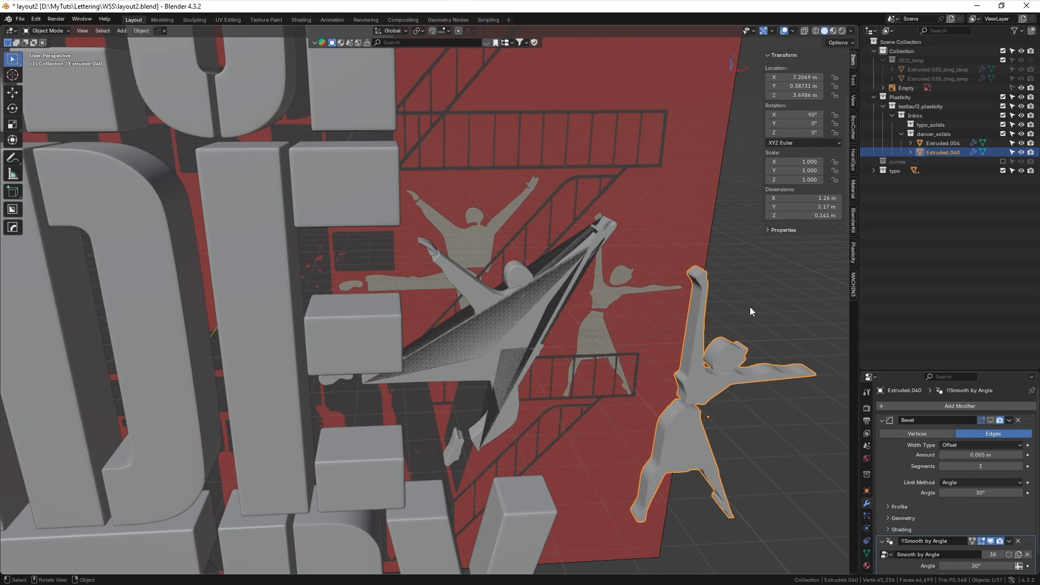
middle_drag(736, 292, 385, 241)
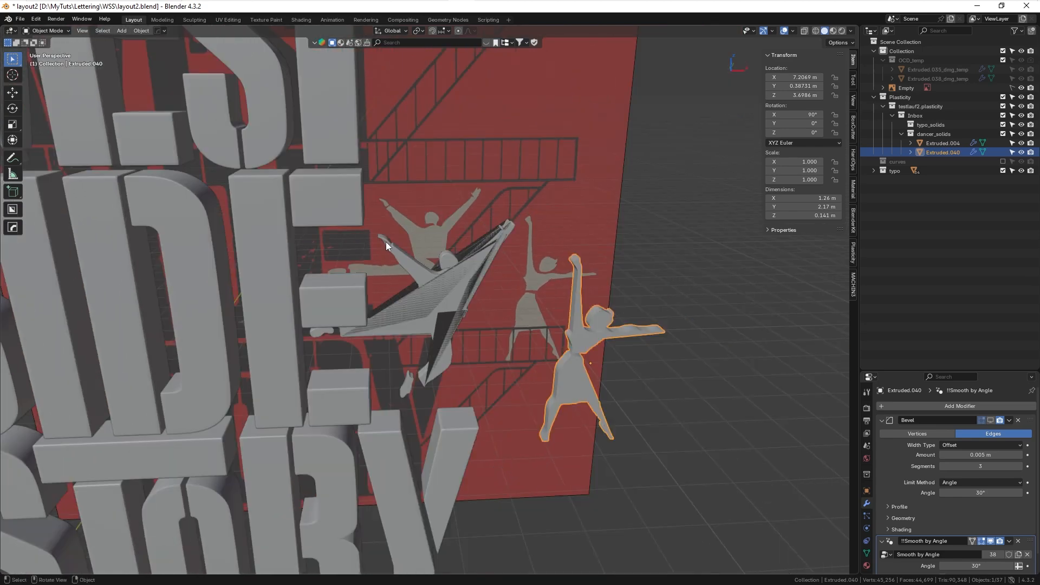
- Delete both old dancer meshes from the poster scene
click(674, 259)
click(561, 368)
key(Delete)
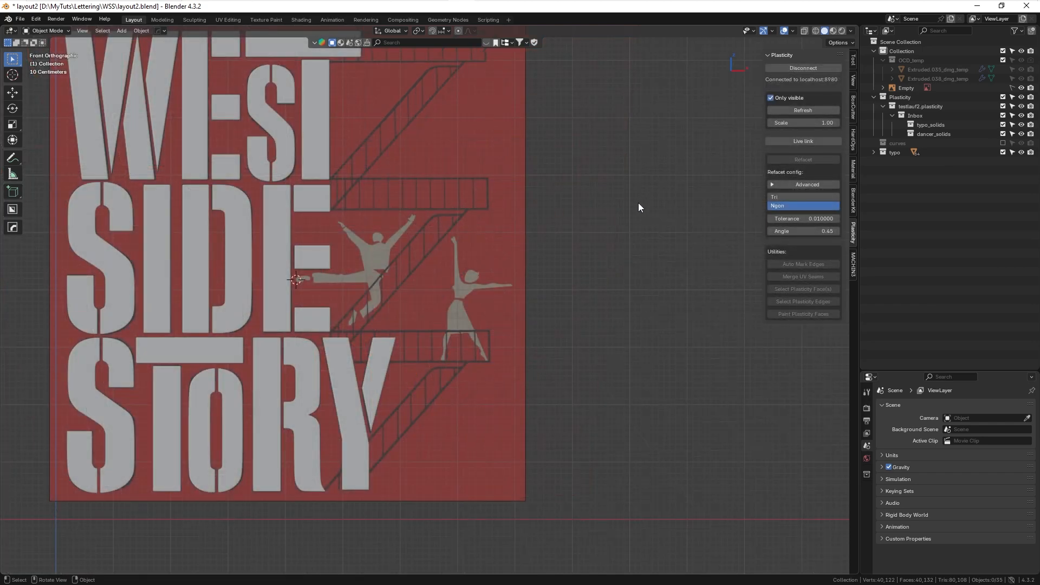
- Check the finished dancer solids in Plasticity and refresh the Plasticity connection in Blender to import them
key(alt+Tab)
mouse_move(533, 241)
middle_down()
mouse_move(557, 296)
mouse_move(535, 334)
mouse_move(542, 248)
middle_up()
key(alt+Tab)
click(802, 112)
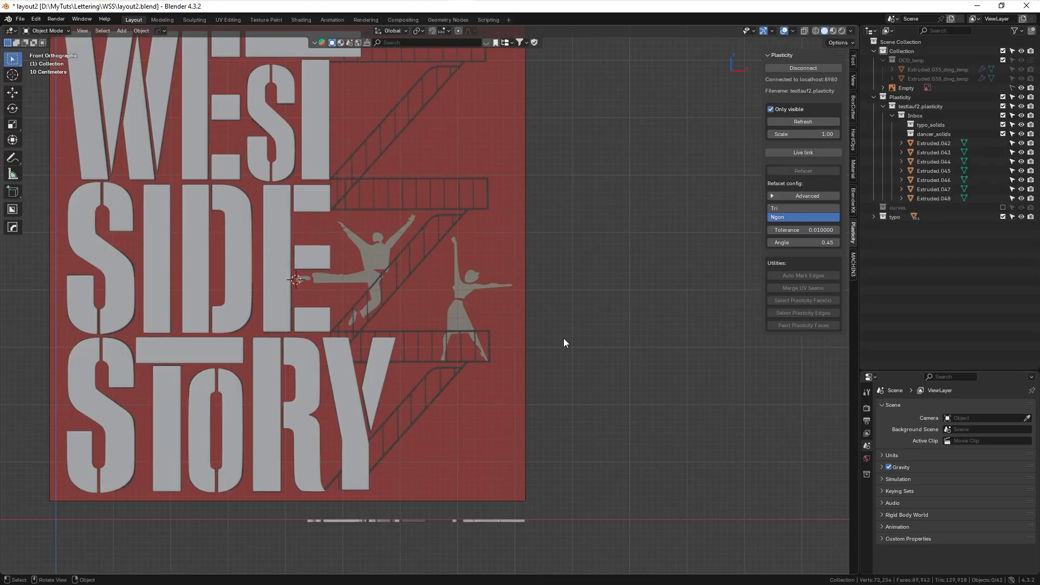
- Join the male dancer's body, hand and two shoes into one object with the body as active object
middle_drag(531, 423, 502, 388)
shift+middle_drag(539, 300, 541, 225)
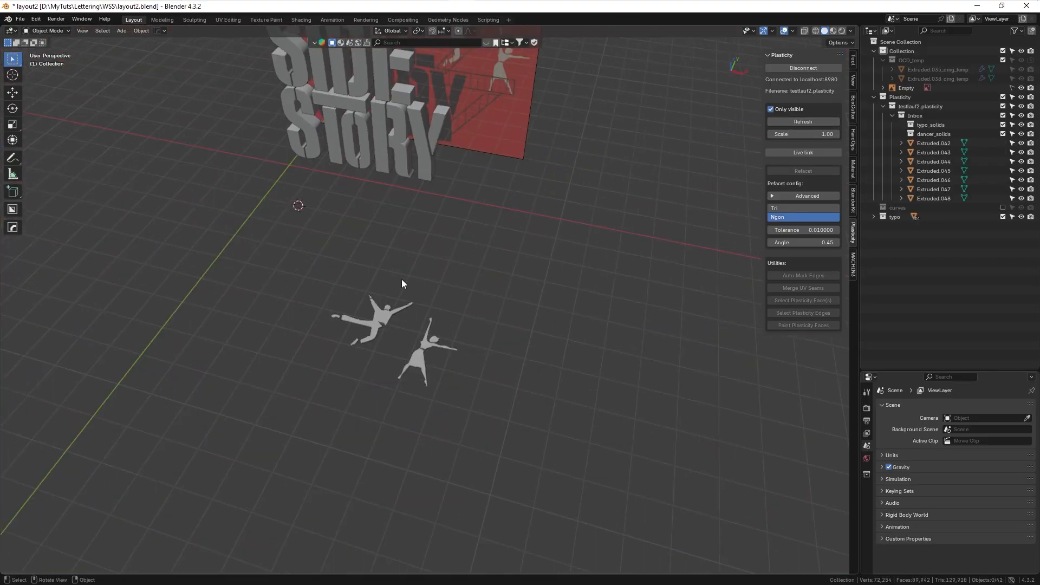
middle_drag(401, 279, 363, 176)
click(496, 312)
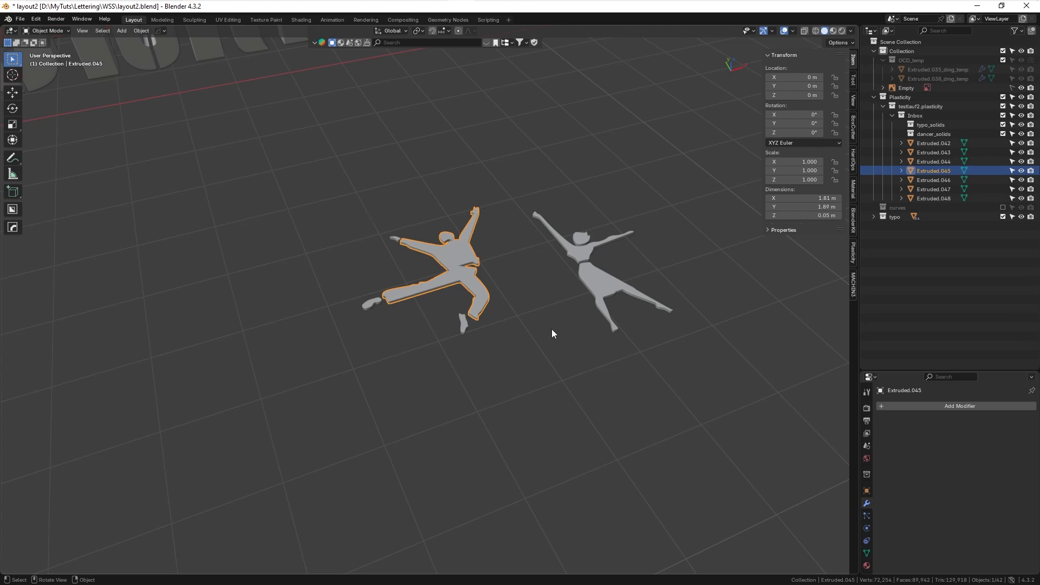
scroll(470, 271, down, 2)
middle_drag(470, 271, 468, 388)
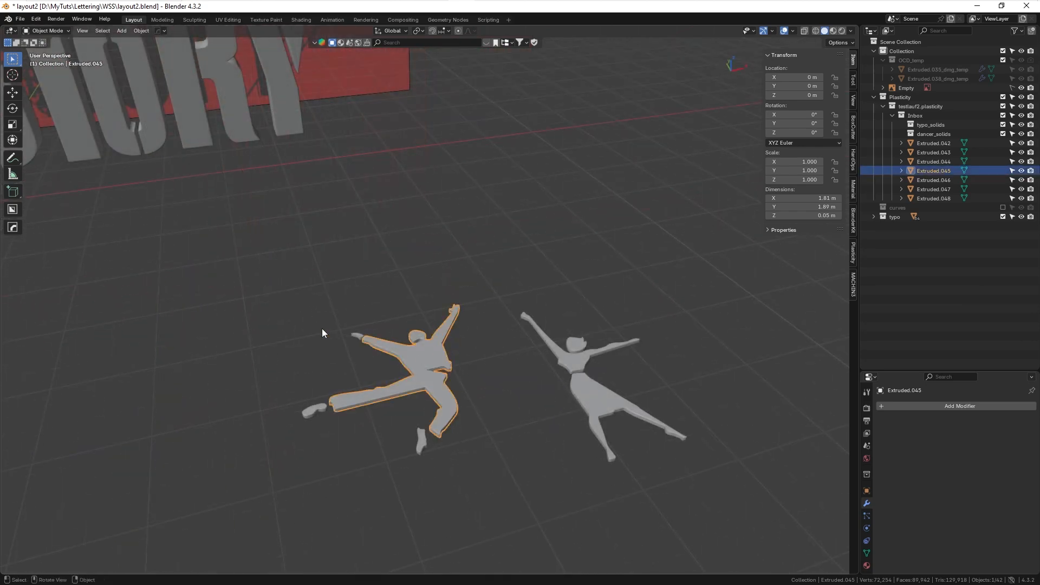
click(356, 333)
shift+click(314, 410)
shift+click(420, 440)
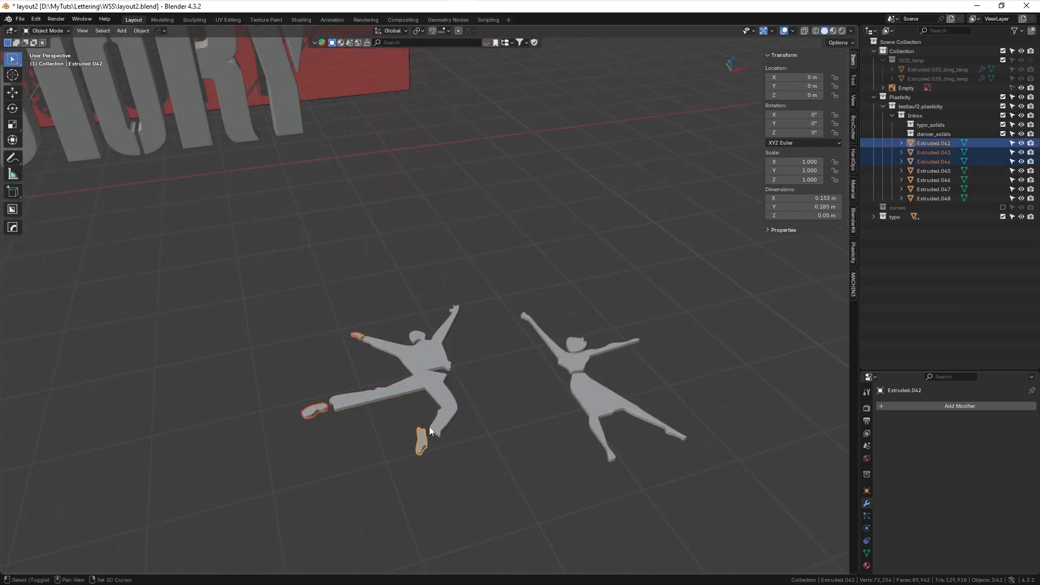
shift+click(421, 356)
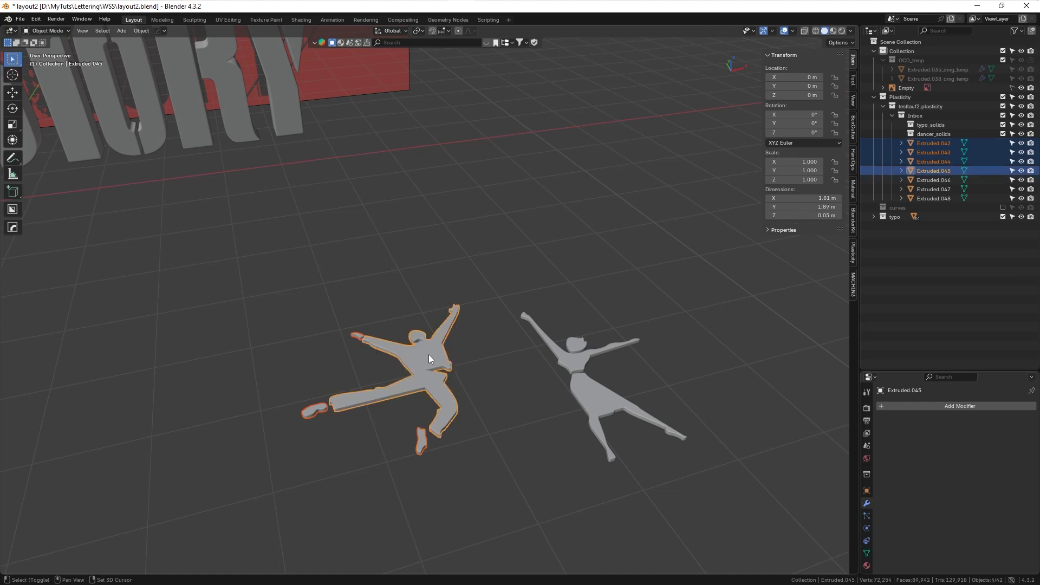
key(ctrl+j)
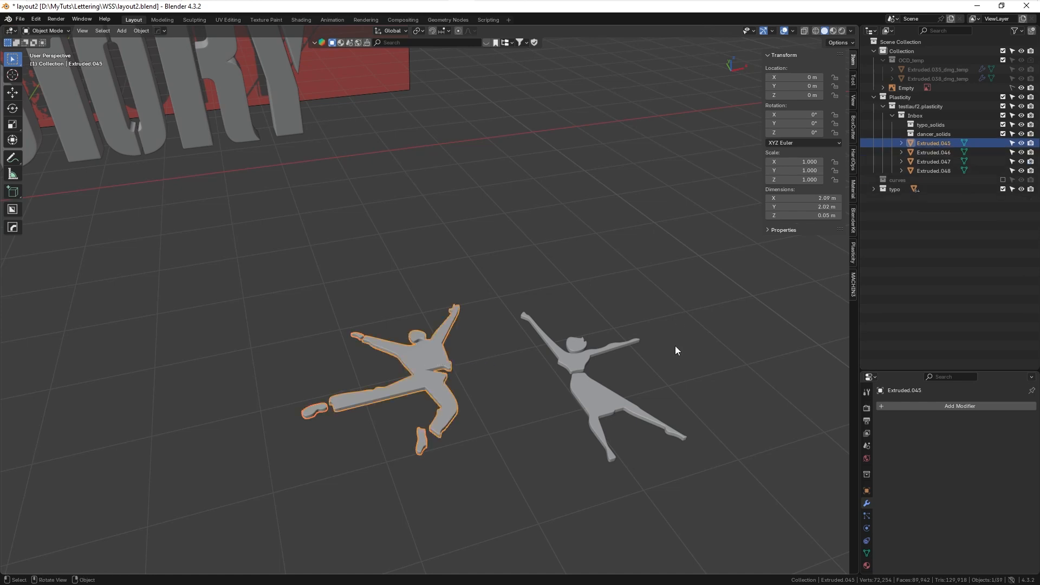
- Join the female dancer's separate parts into one object
click(600, 398)
shift+click(585, 336)
key(ctrl+j)
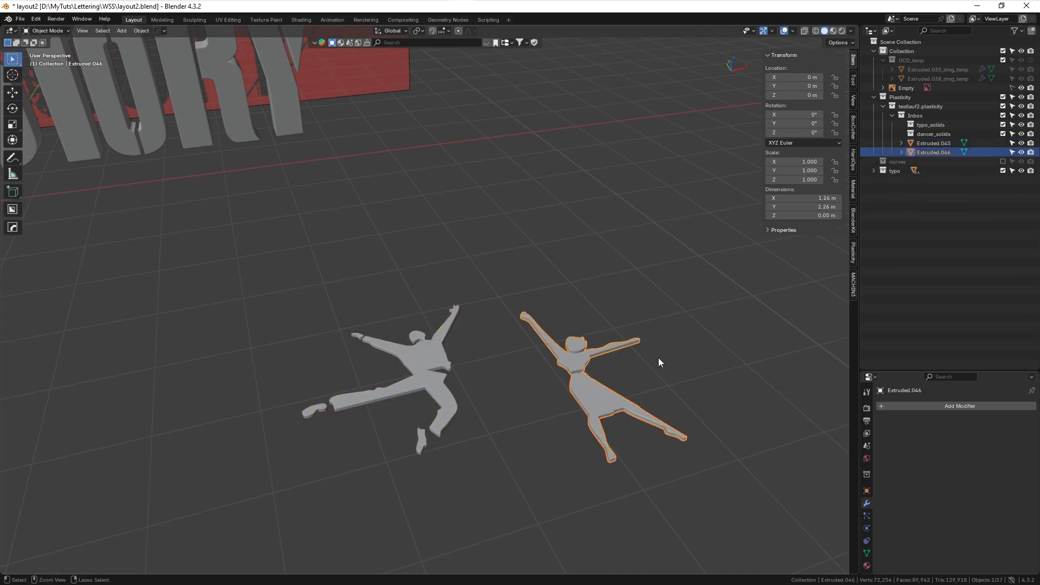
- Set the origin of each dancer to its own geometry
key(shift+s)
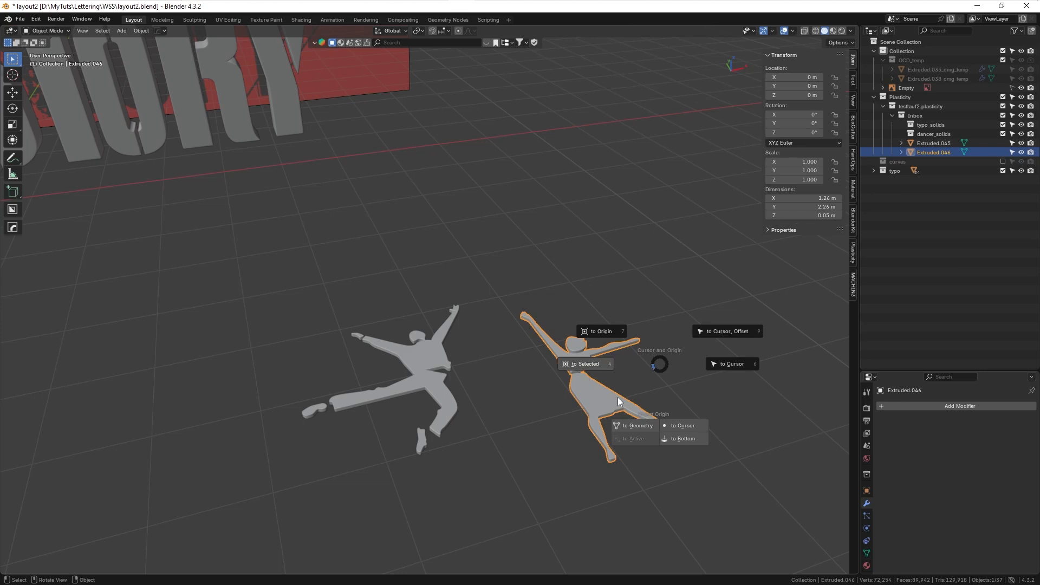
click(638, 424)
click(472, 404)
click(437, 383)
key(shift+s)
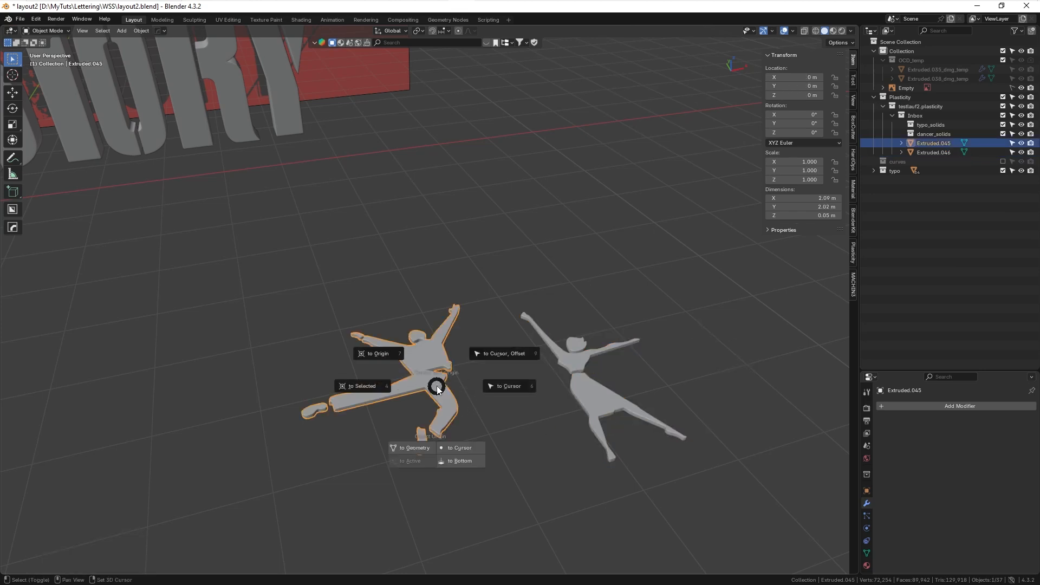
click(423, 449)
click(521, 444)
click(451, 382)
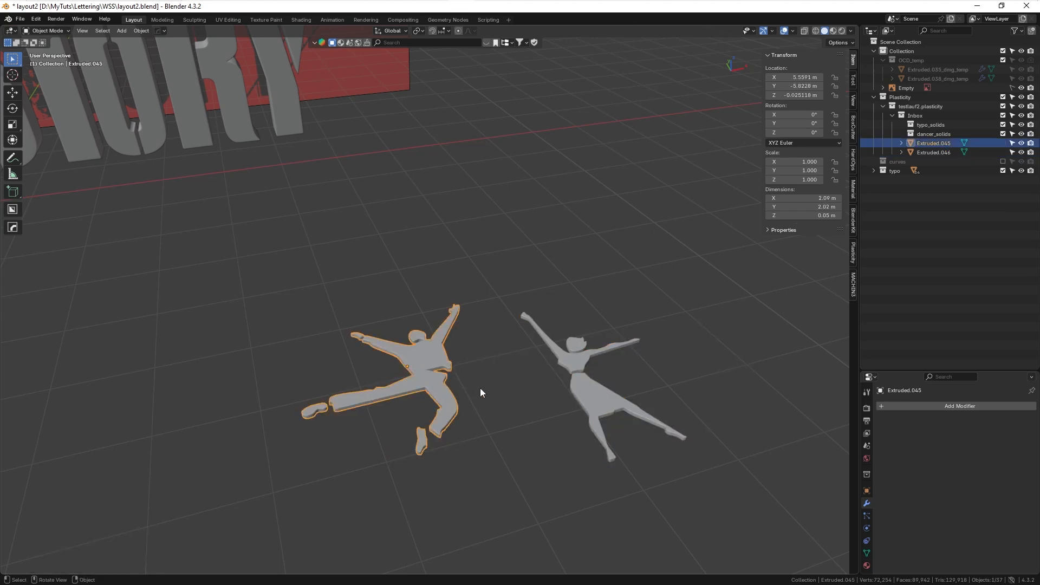
- Select both dancers and rotate them 90° around the global X axis in the front view
shift+click(611, 397)
key(grave)
click(487, 312)
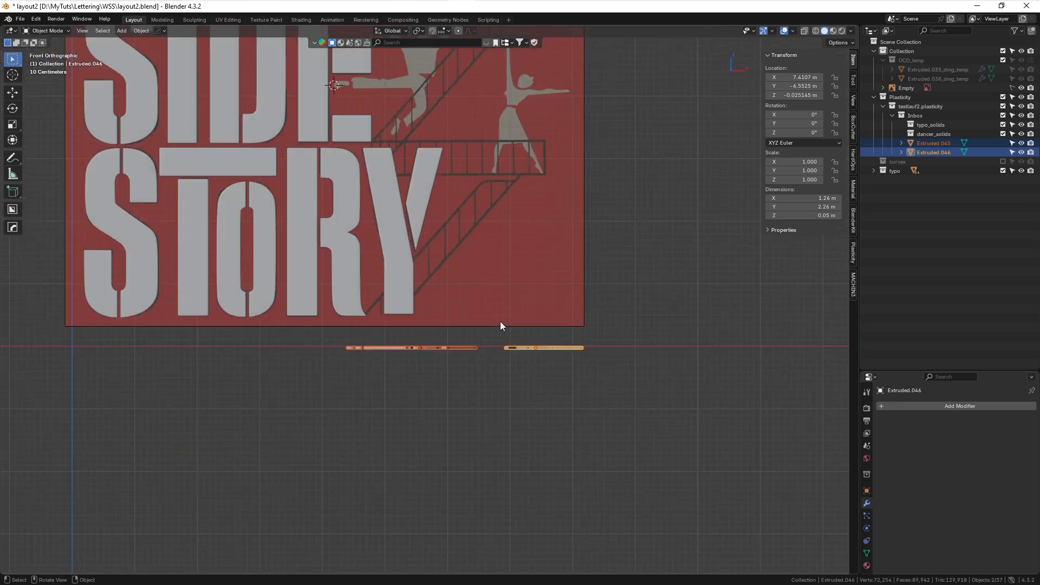
key(r)
key(x)
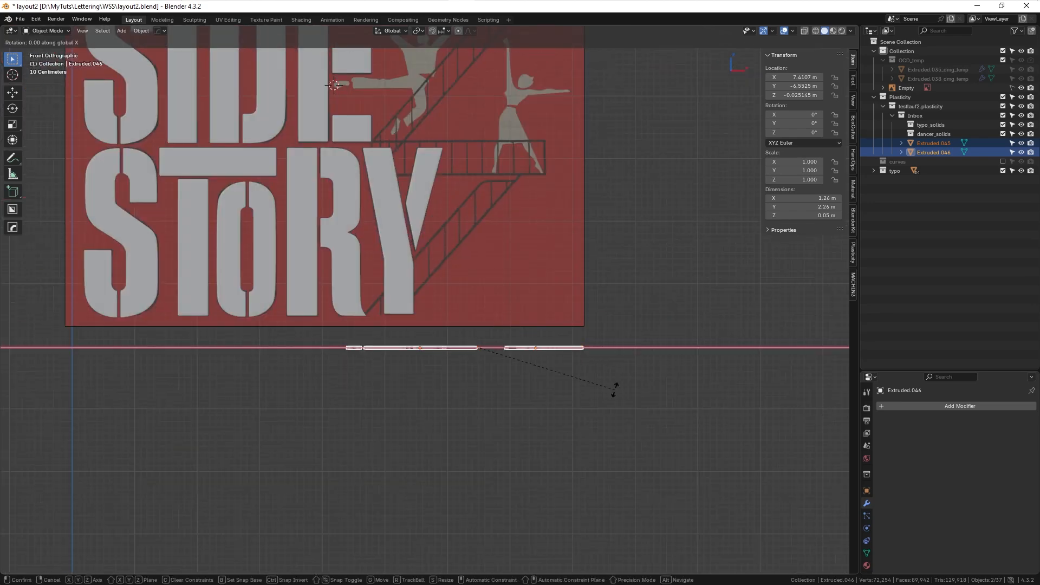
key(9)
key(0)
key(Return)
- Move both dancers over their matching silhouettes in the red reference image
key(g)
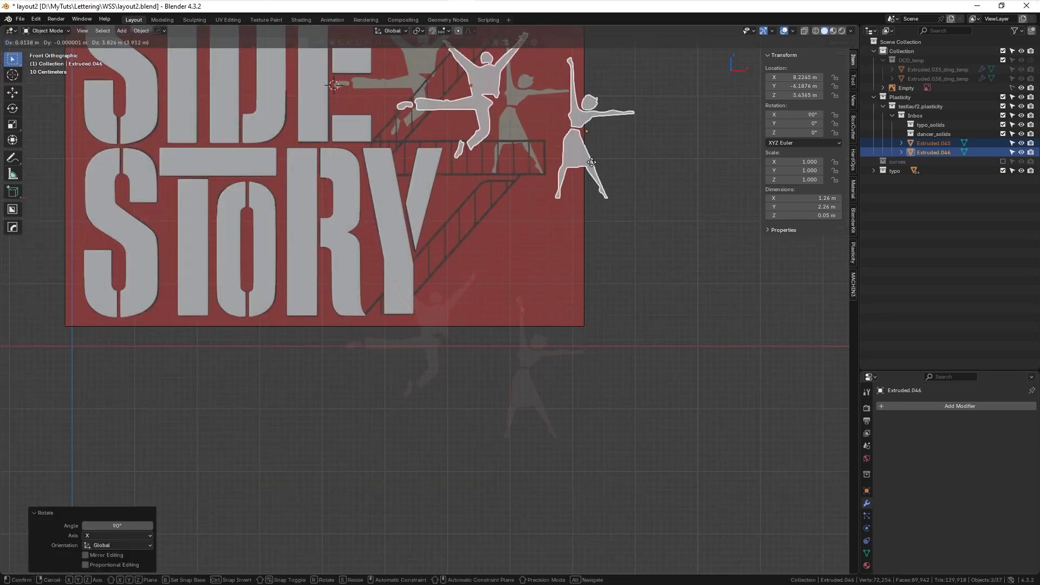
click(569, 134)
shift+middle_drag(568, 135, 549, 279)
key(g)
click(469, 482)
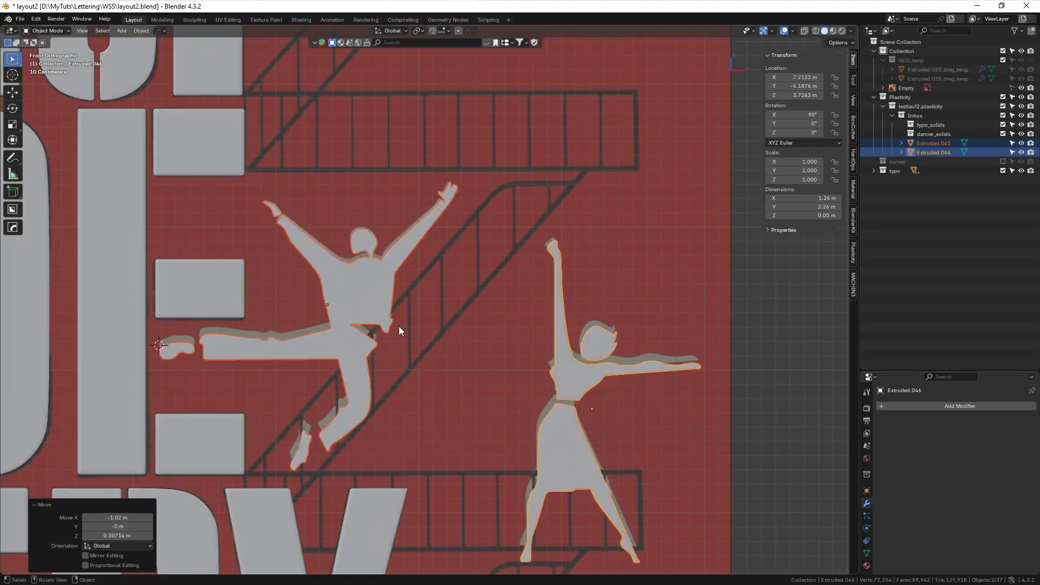
- Scale both dancers to about 0.954 along Z and align them with the reference silhouettes
key(s)
key(z)
click(488, 427)
key(g)
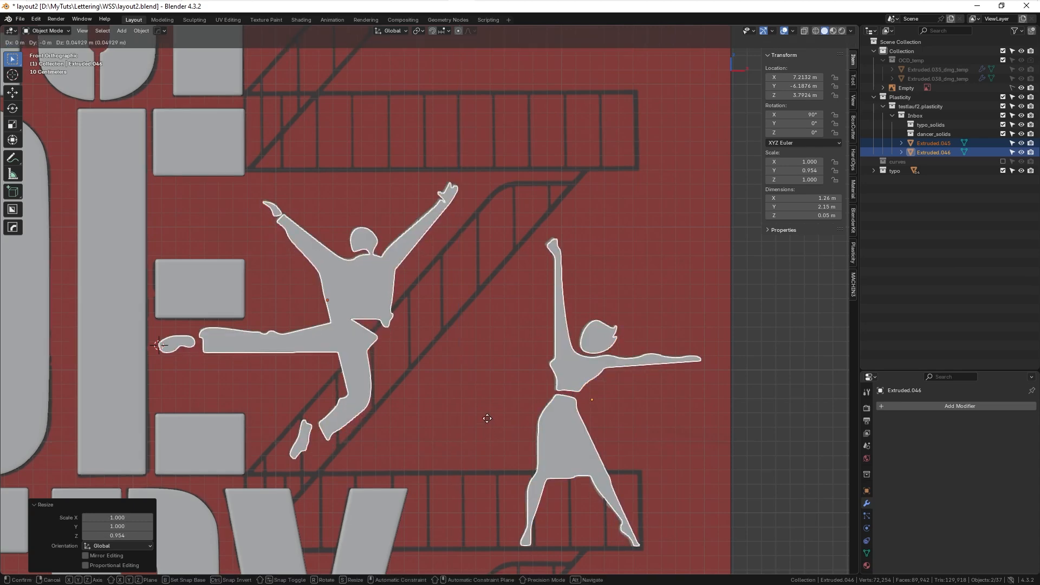
click(485, 419)
scroll(484, 419, down, 1)
- Apply the scale to the female dancer and to the male dancer
click(582, 373)
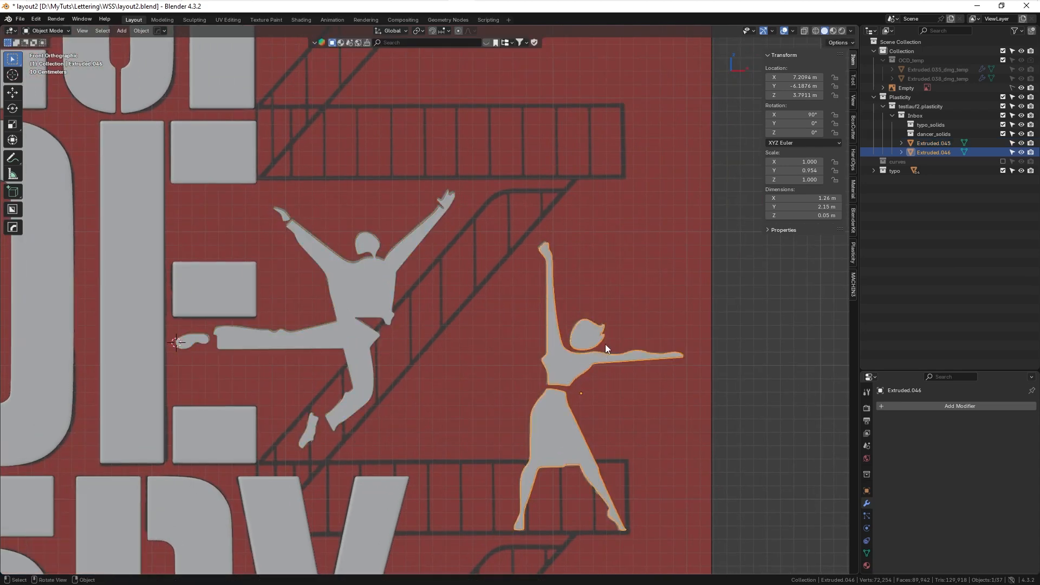
key(ctrl+a)
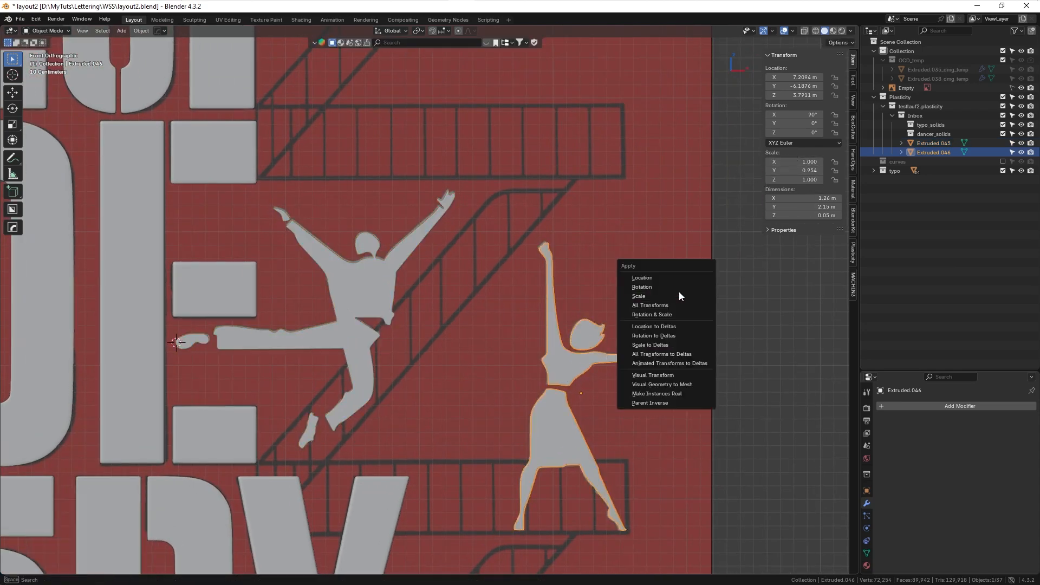
click(675, 299)
click(391, 295)
key(ctrl+a)
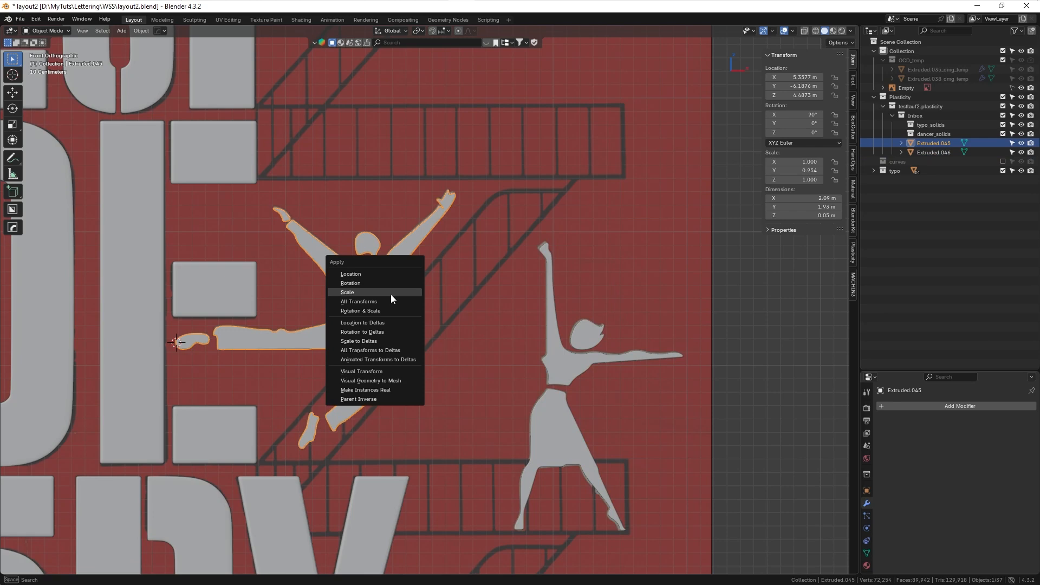
click(391, 294)
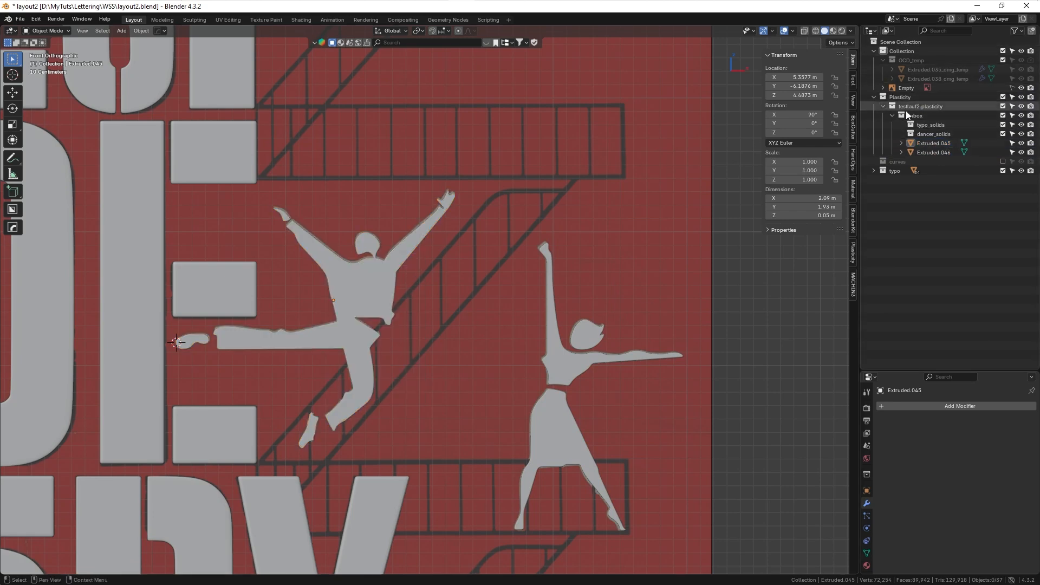
- Move both dancers out of the Plasticity inbox into a new collection named "dancer"
drag(697, 278, 374, 368)
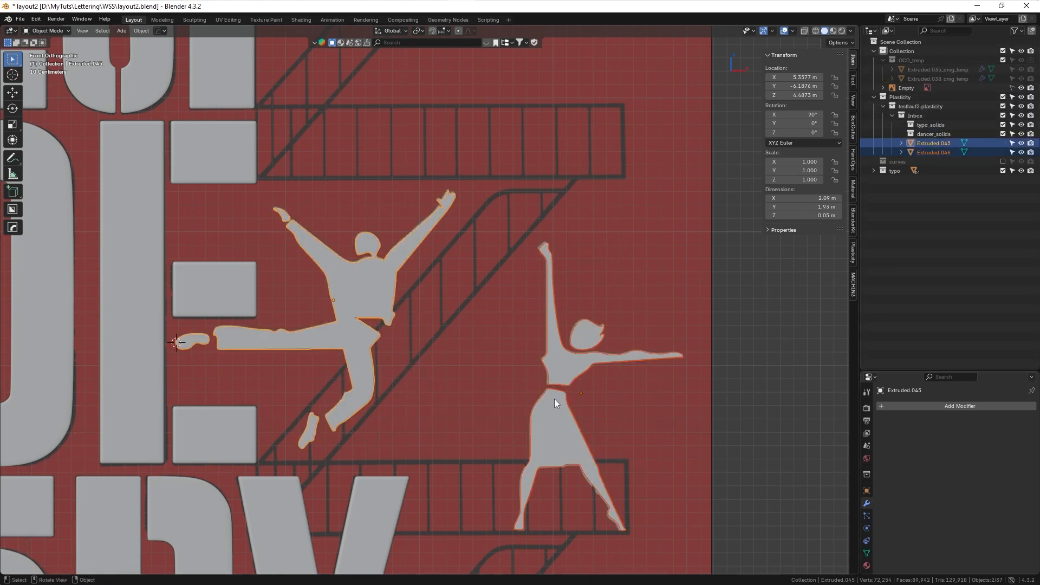
key(m)
click(458, 347)
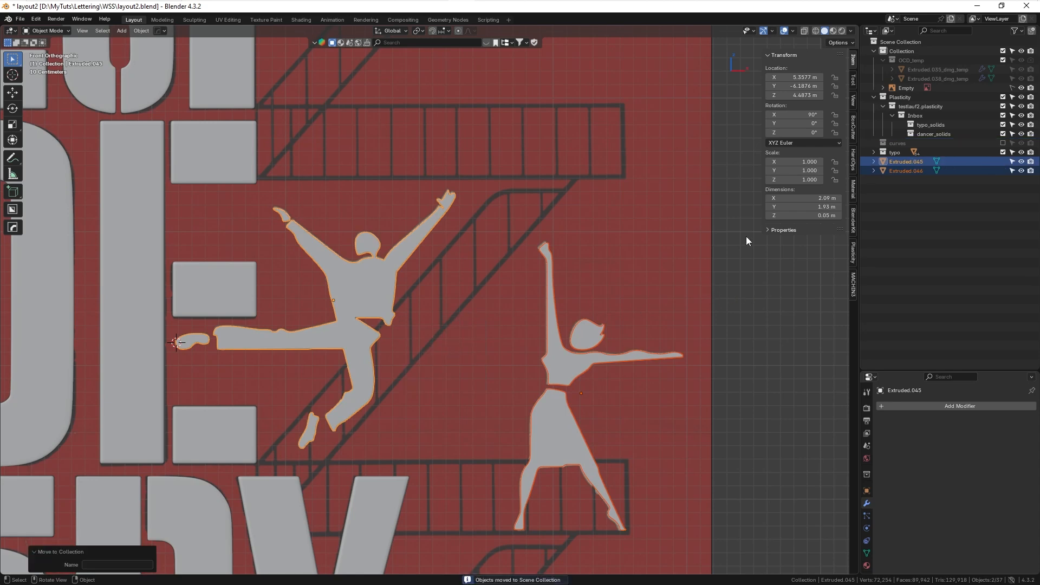
key(m)
click(684, 225)
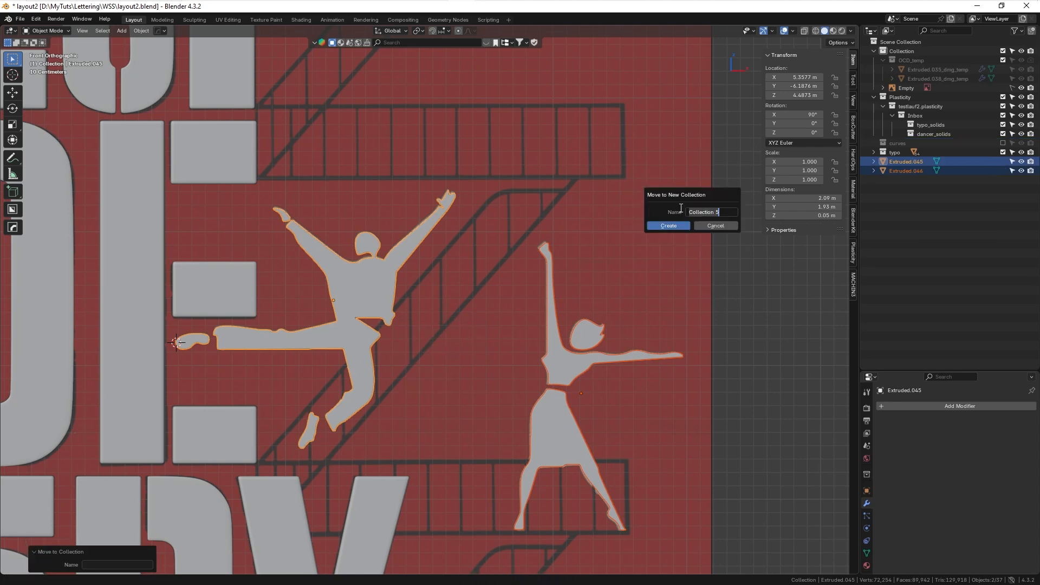
text(dancer)
key(Return)
- Move both dancers along Y into the depth of the lettering, to about Y 0.32 m
scroll(599, 314, down, 2)
key(KP_7)
ctrl+middle_drag(512, 333, 519, 466)
shift+middle_drag(499, 309, 501, 440)
key(g)
key(y)
click(538, 161)
middle_drag(526, 362, 454, 295)
key(g)
key(y)
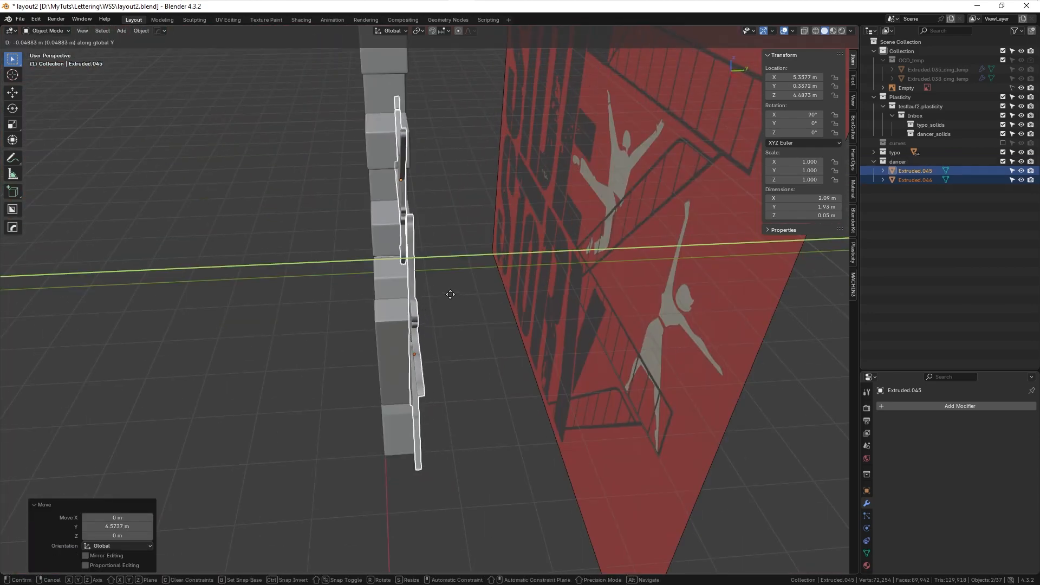
click(435, 275)
- Fine-tune both dancers along Y within the lettering's thickness to about 0.36 m in the right view
key(grave)
click(494, 275)
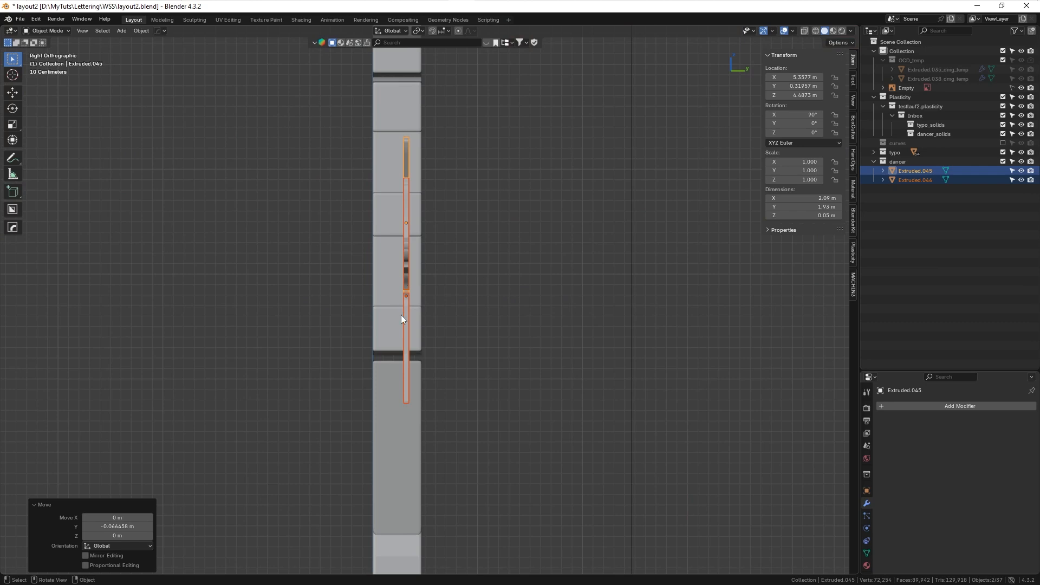
key(g)
key(y)
click(429, 301)
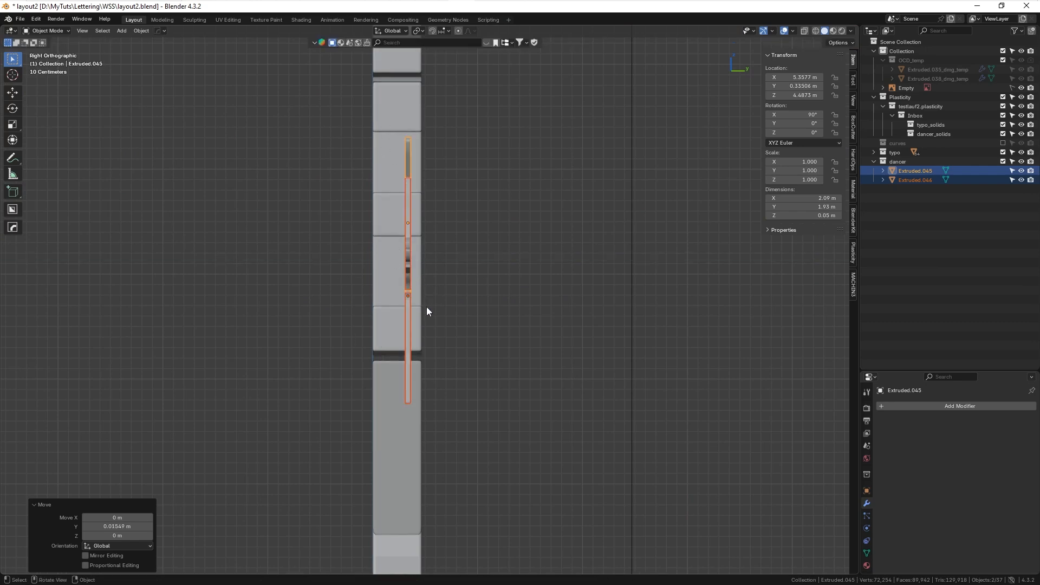
key(g)
key(y)
click(452, 297)
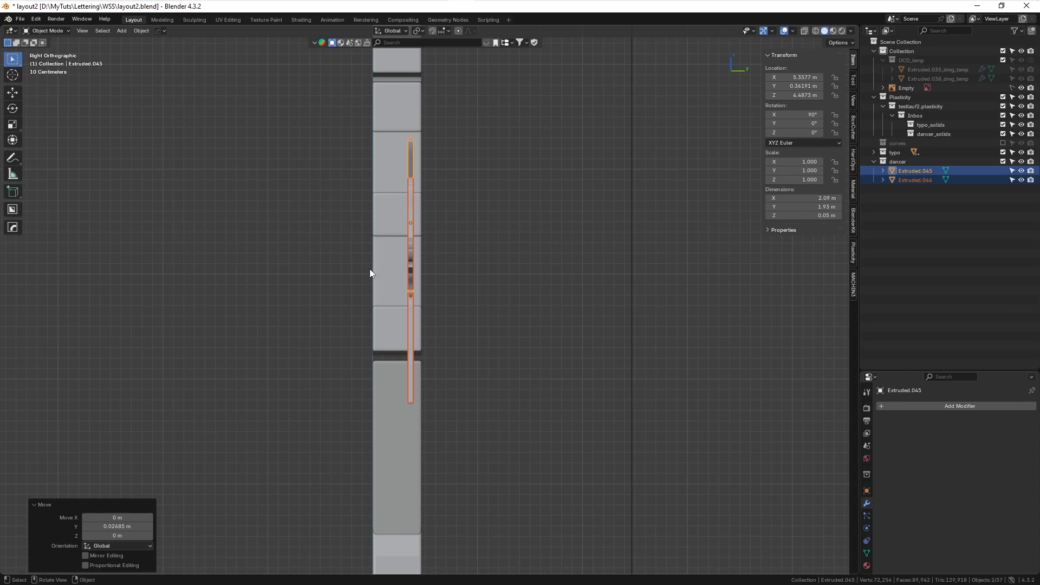
scroll(467, 271, down, 3)
middle_drag(371, 274, 467, 246)
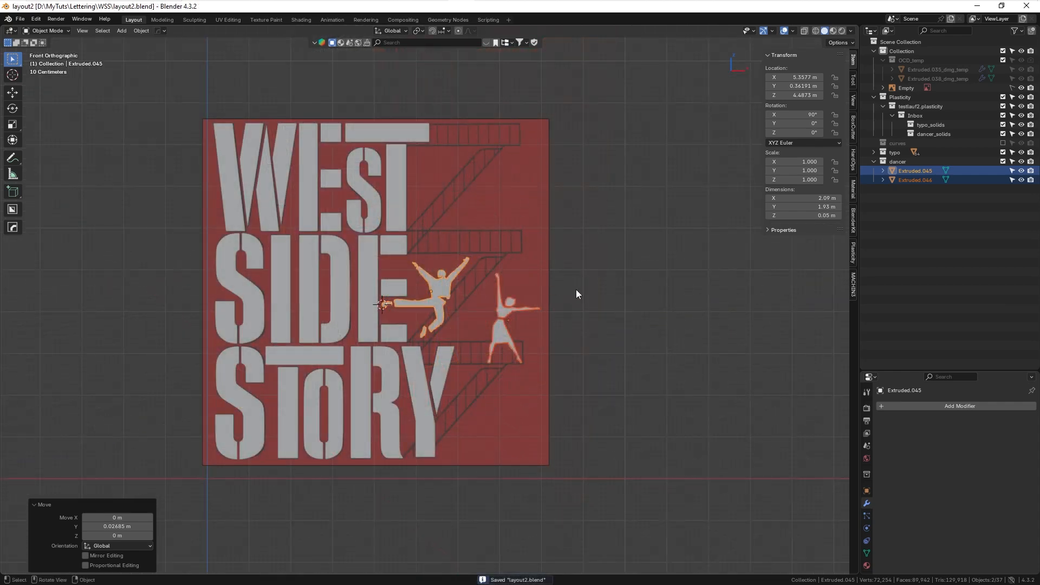
- Switch to Plasticity, put all seven extruded solids into the dancer_solids group, hide that group and show stairs_solids
key(alt+Tab)
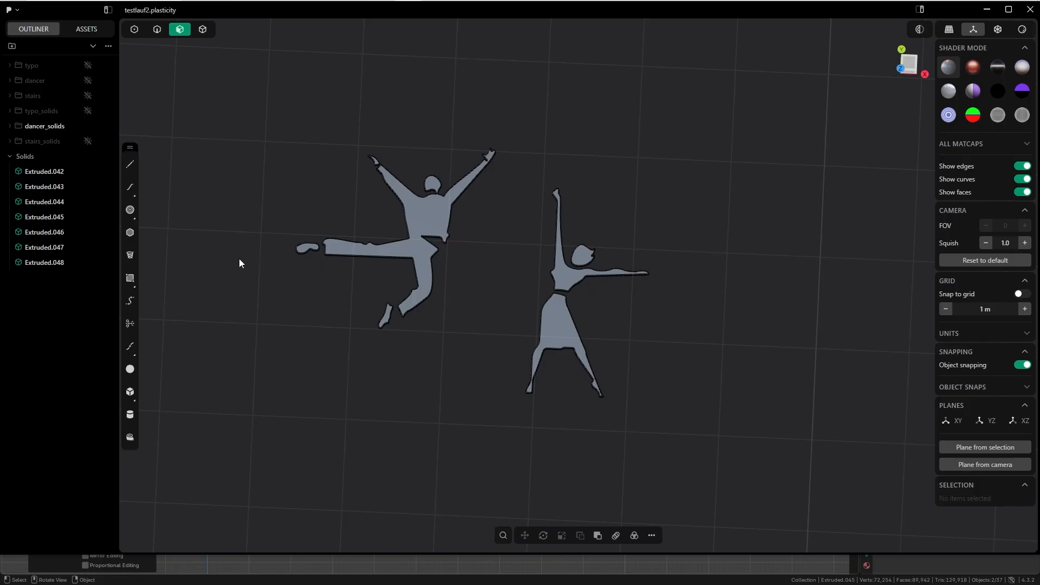
click(49, 157)
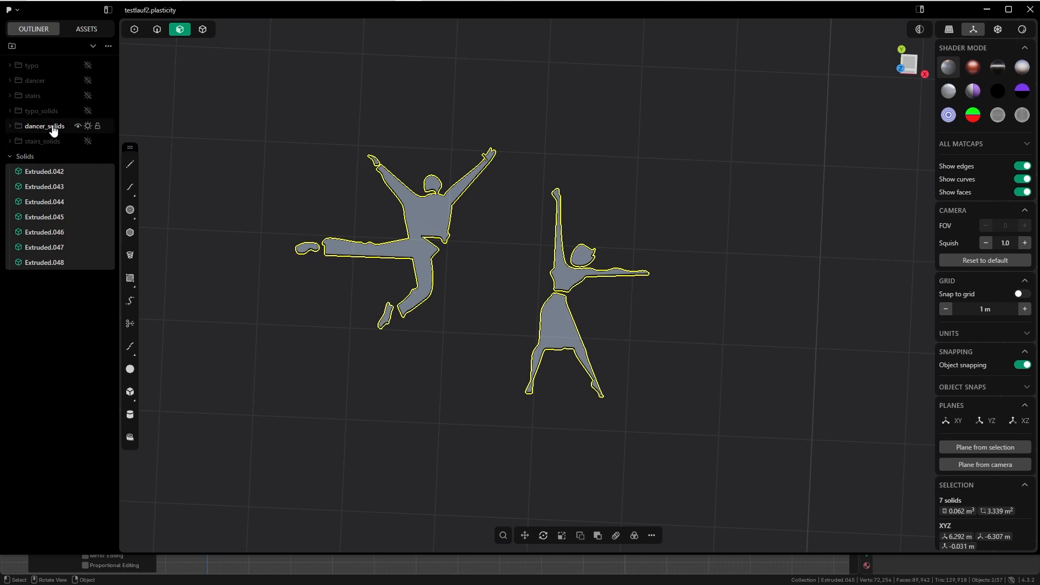
drag(42, 175, 48, 127)
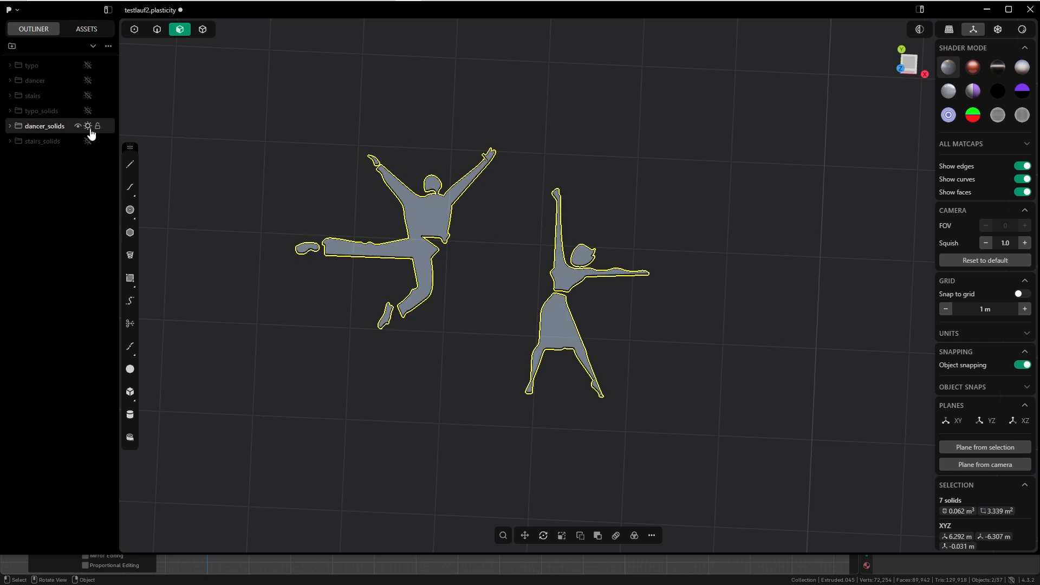
click(88, 127)
click(88, 141)
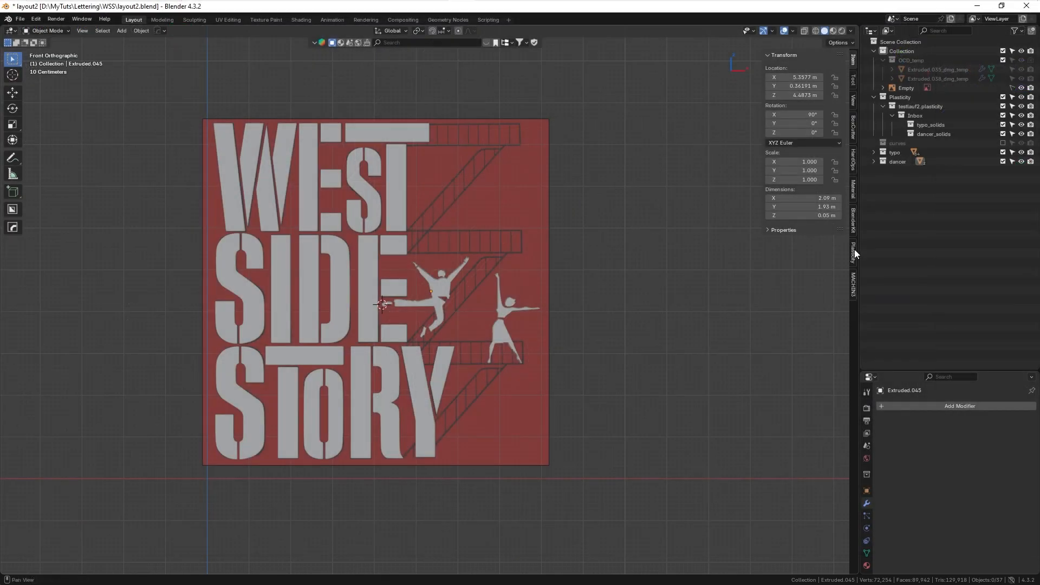
- Refresh the Plasticity link in Blender to import the visible stairs solids
click(853, 251)
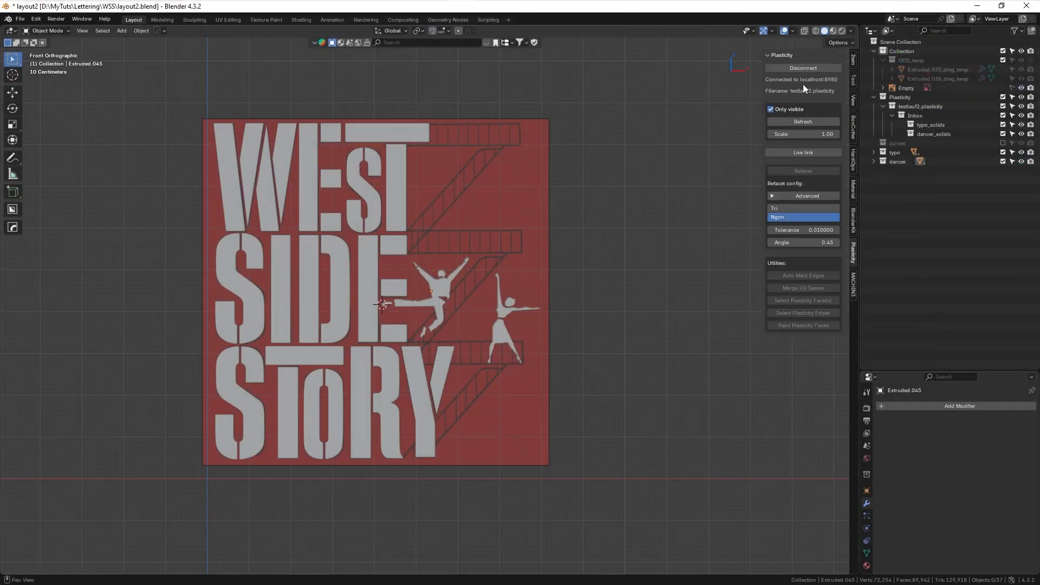
click(801, 121)
middle_drag(589, 372, 533, 326)
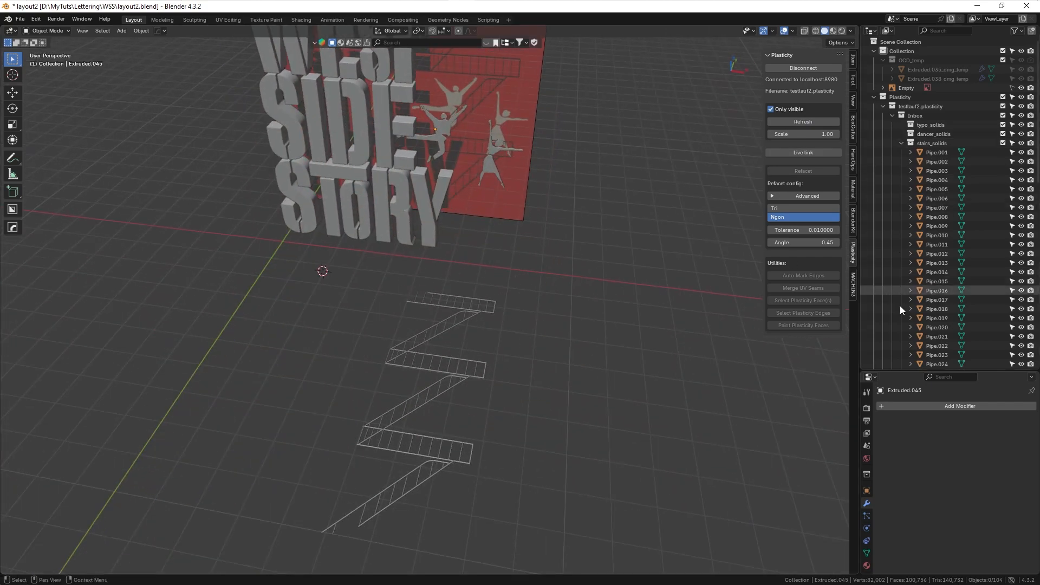
- Select all imported stair pipes and rotate them 90° about the global X axis so they stand upright
drag(301, 266, 552, 561)
key(KP_1)
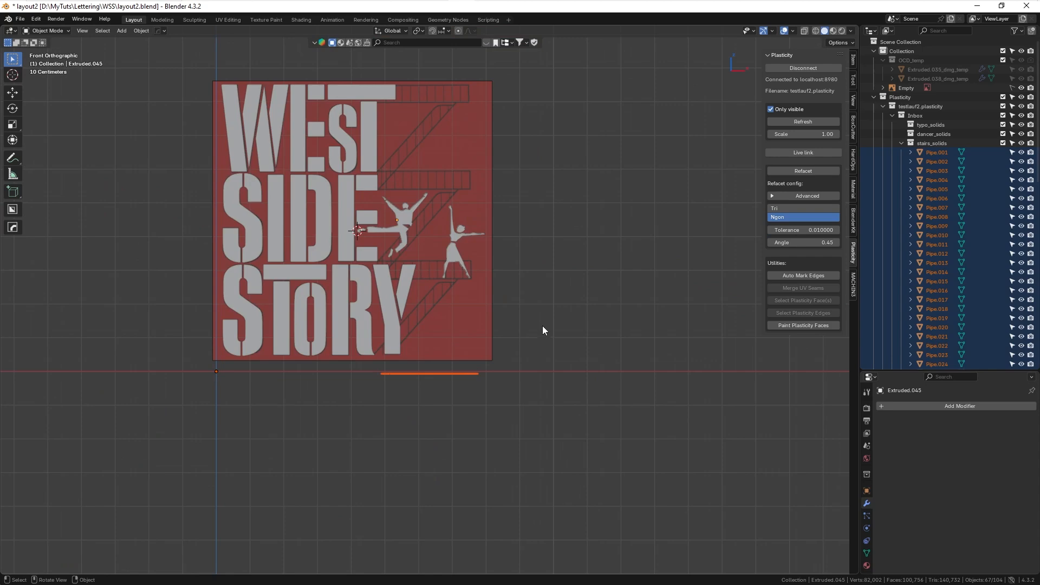
text(rx)
text(90)
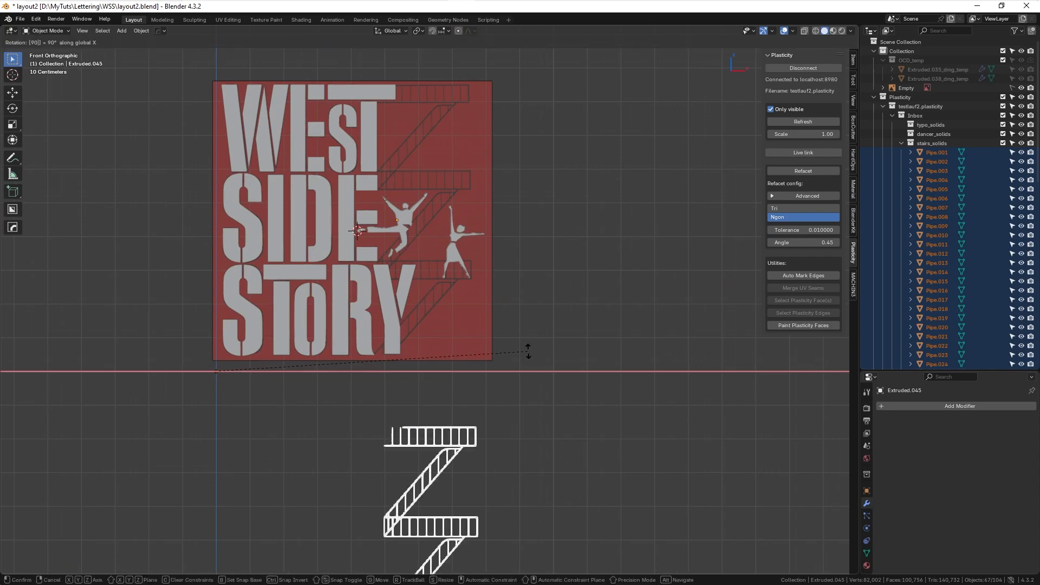
key(Return)
- Move the stairs onto the staircase in the reference image, aligning their uppermost railing with the drawn one
key(g)
click(564, 189)
shift+middle_drag(563, 190, 562, 335)
ctrl+middle_drag(560, 354, 557, 303)
key(g)
click(490, 286)
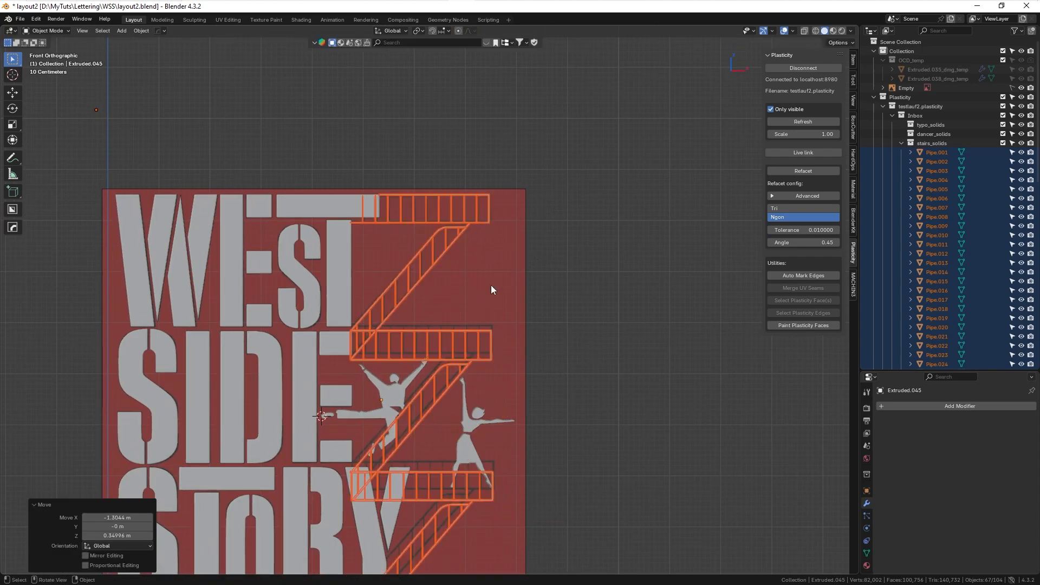
ctrl+middle_drag(470, 457, 498, 374)
- Place the 3D cursor at the uppermost railing's outer corner, pivot on it, and scale the stairs along Z to match the reference, finishing with about 1.007
shift+right_click(531, 224)
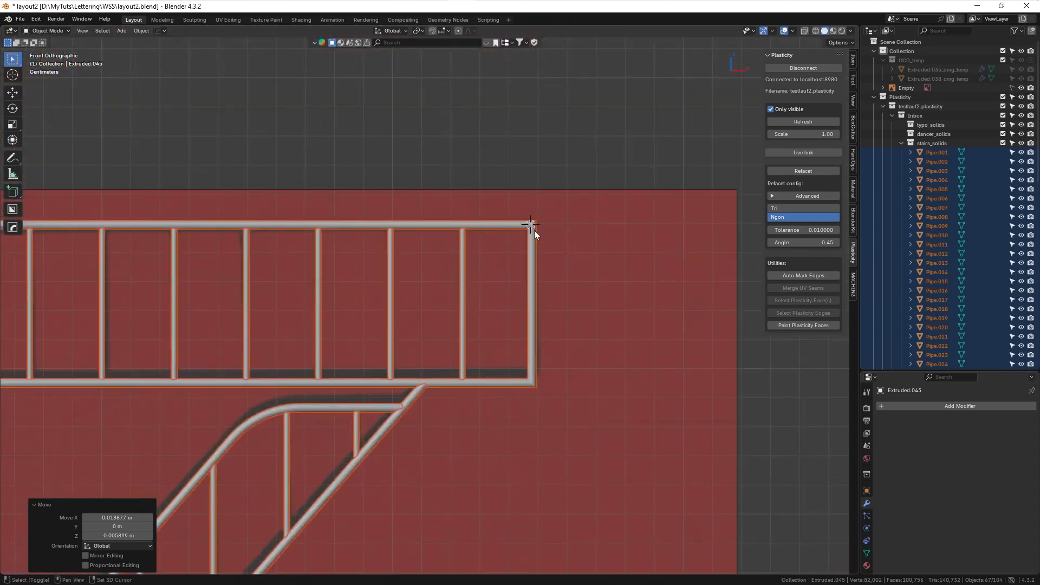
key(period)
click(631, 347)
ctrl+middle_drag(433, 520, 477, 386)
key(s)
key(z)
click(478, 380)
key(s)
shift+middle_drag(450, 563, 420, 144)
key(z)
click(493, 292)
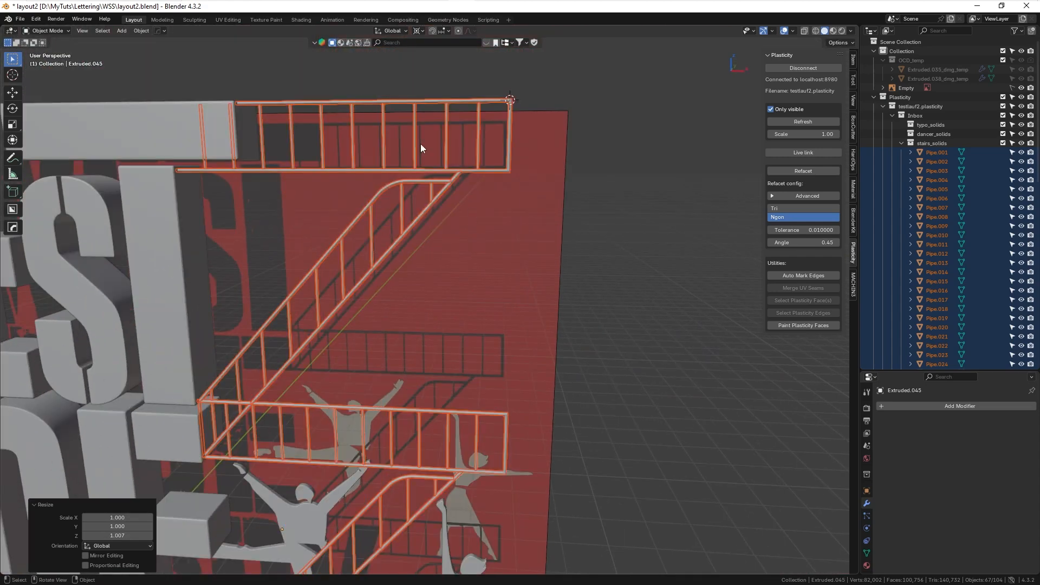
- Join all stair pipes into the Pipe.013 object and check it against the reference image with X-ray in front view
shift+click(376, 273)
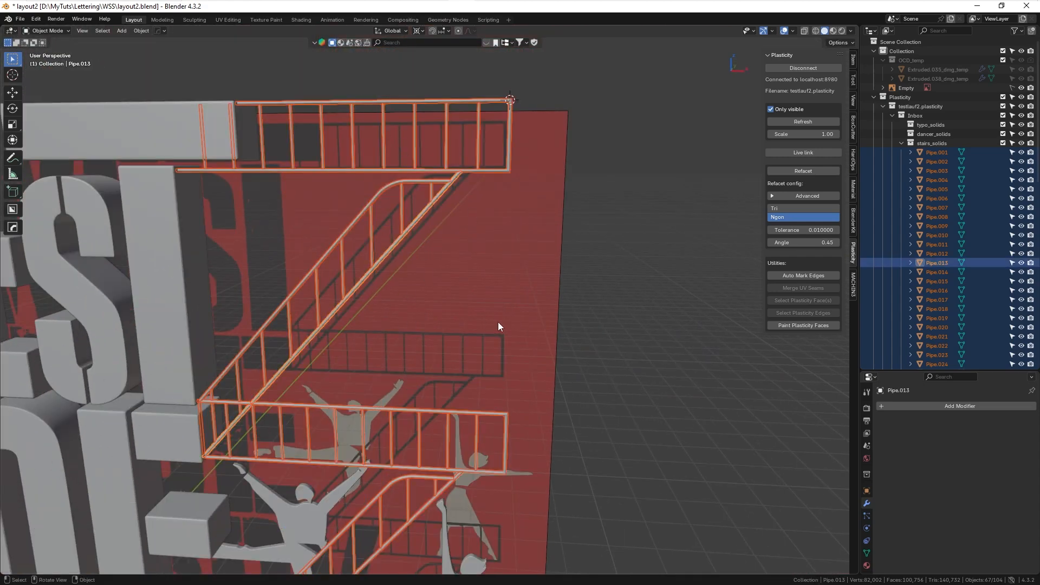
key(ctrl+j)
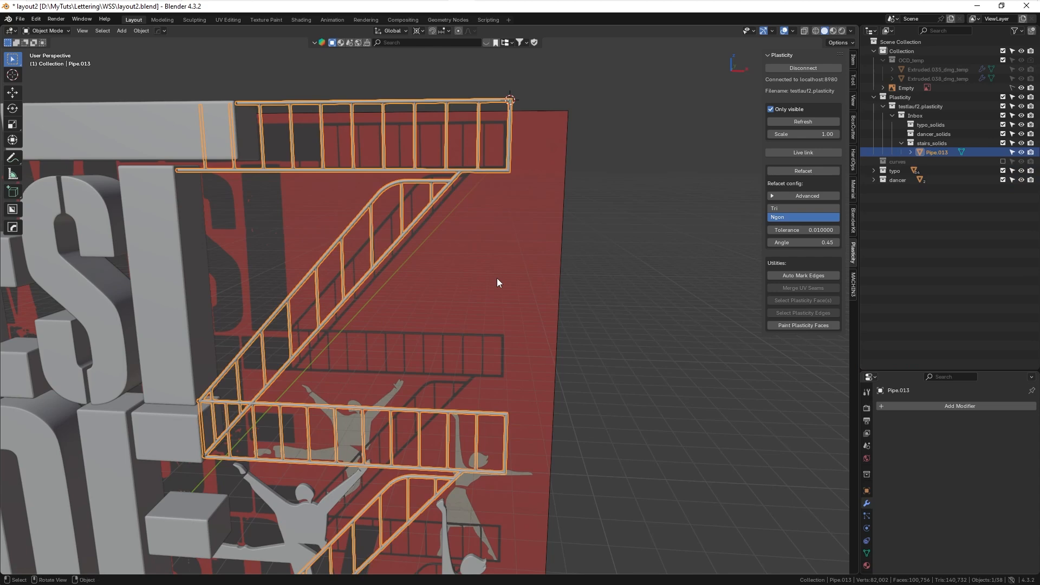
key(KP_1)
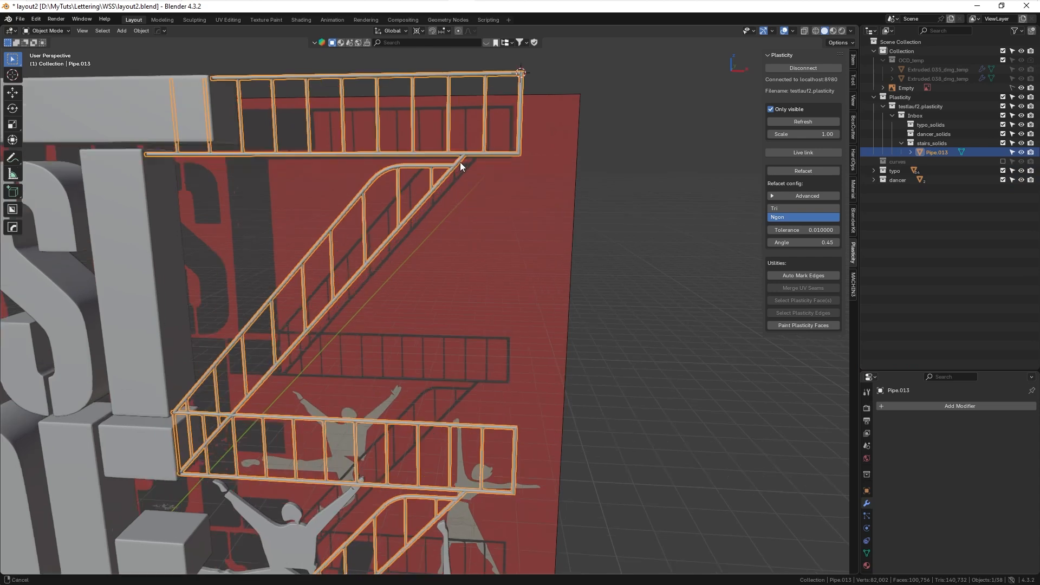
scroll(399, 303, up, 4)
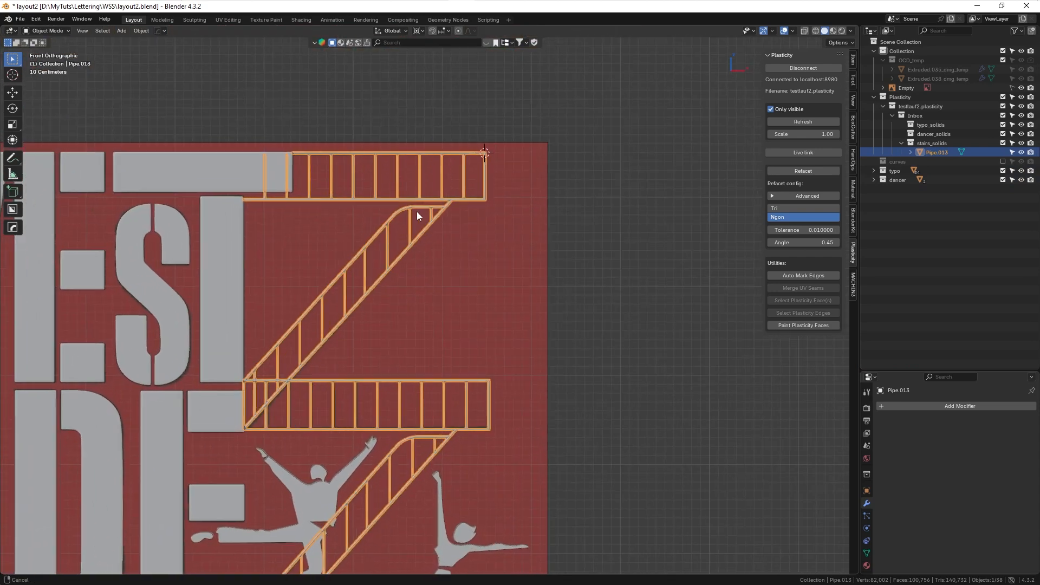
key(alt+z)
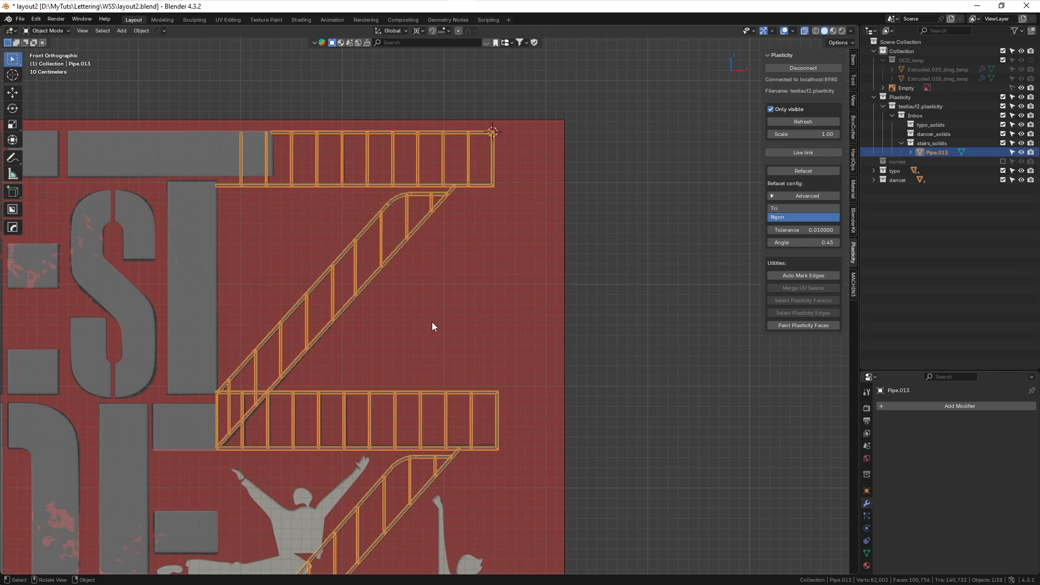
- Move the joined stairs about 0.06 m along Y into the thickness of the lettering
scroll(407, 246, down, 6)
middle_drag(428, 301, 378, 263)
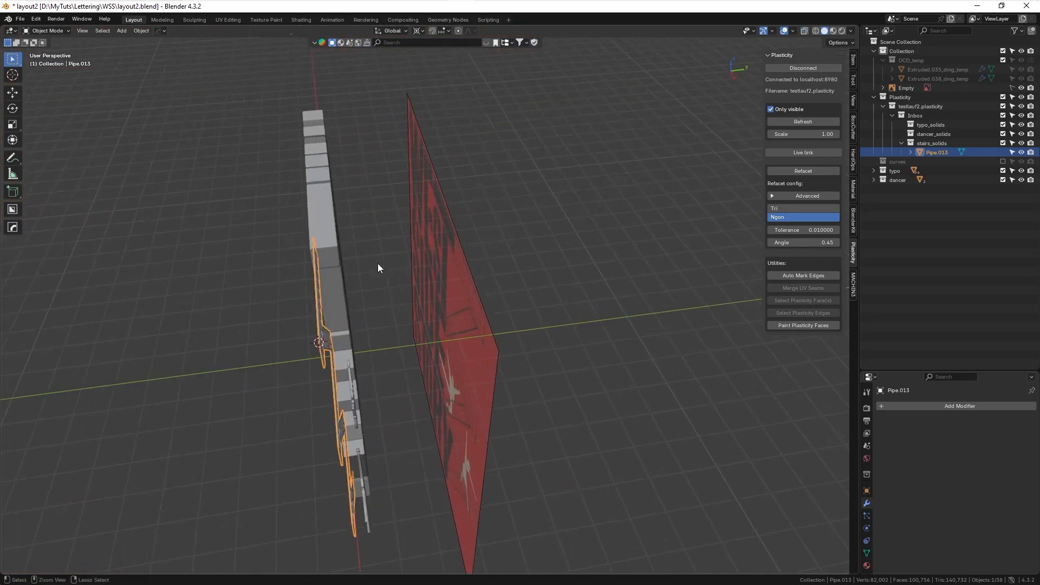
key(grave)
click(435, 337)
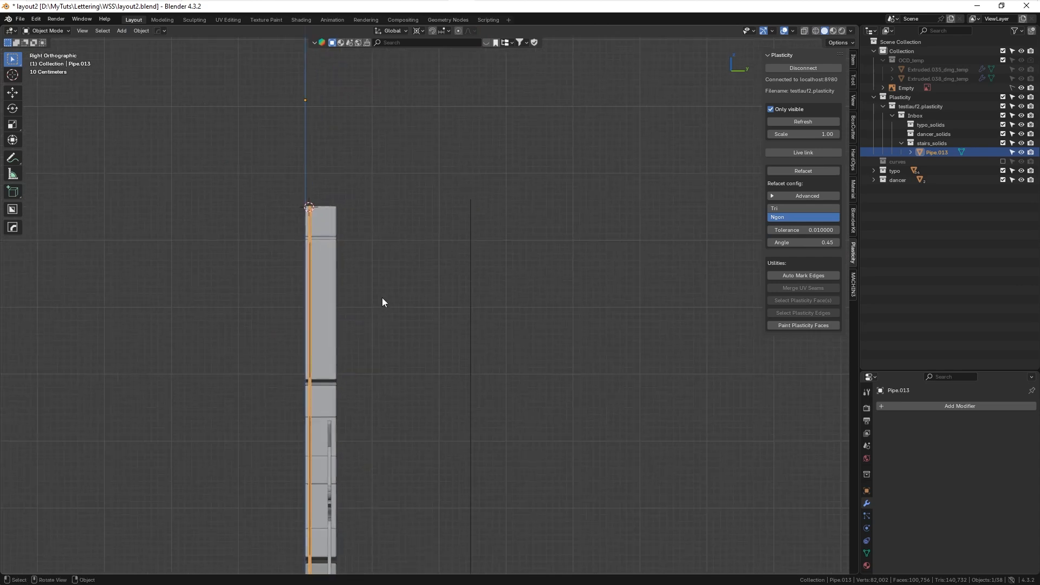
key(g)
key(y)
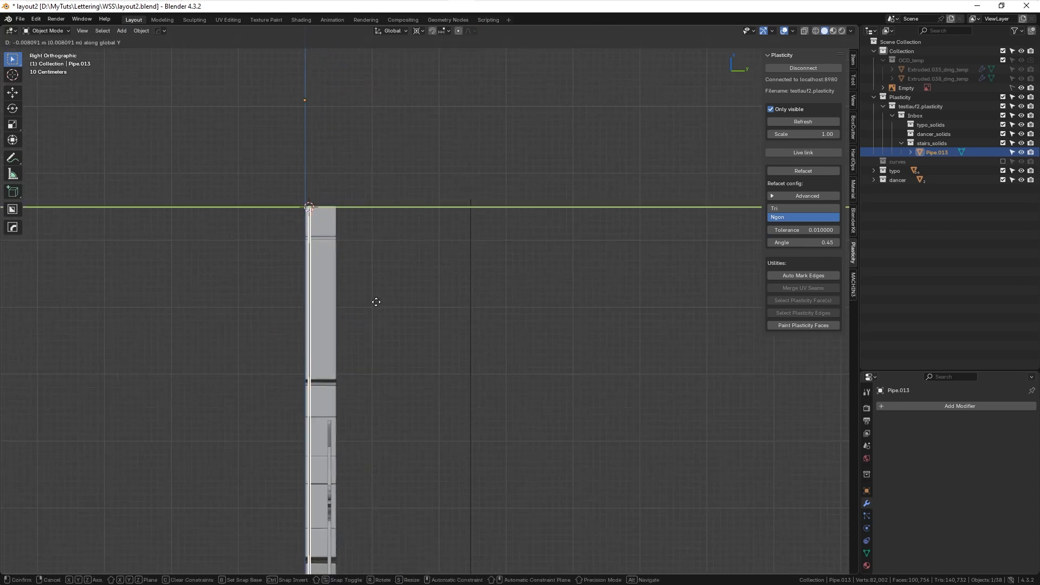
click(380, 303)
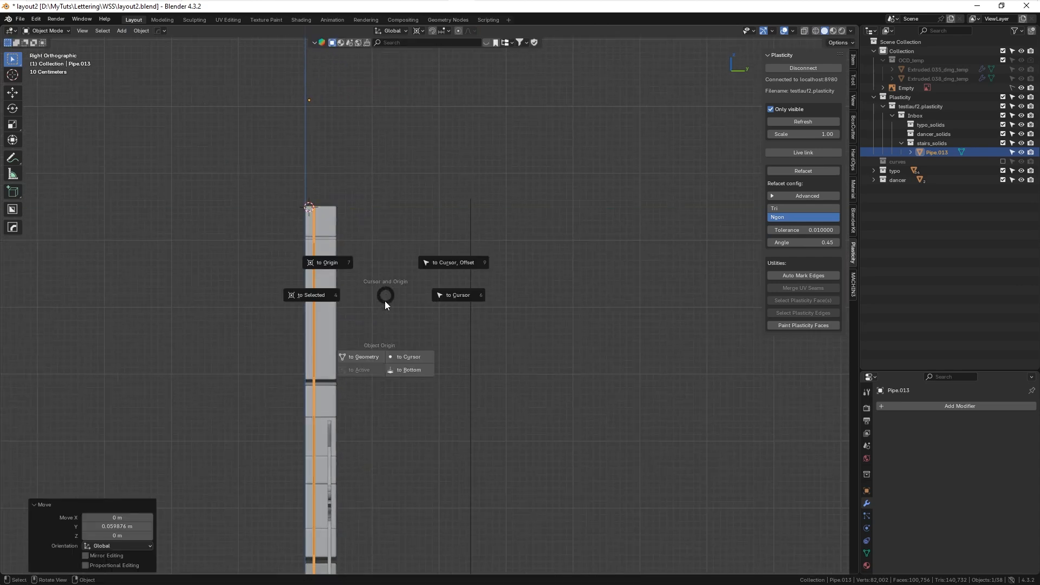
- Set the stairs' origin to their geometry and move the object to the Scene Collection
key(ctrl+alt+shift+c)
click(369, 356)
middle_drag(372, 327, 449, 321)
key(m)
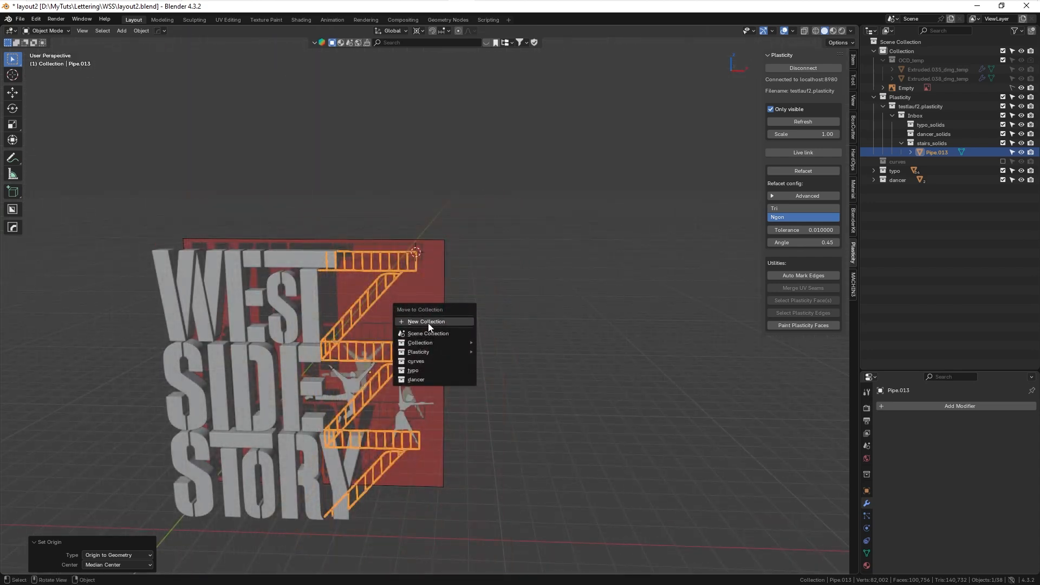
click(428, 333)
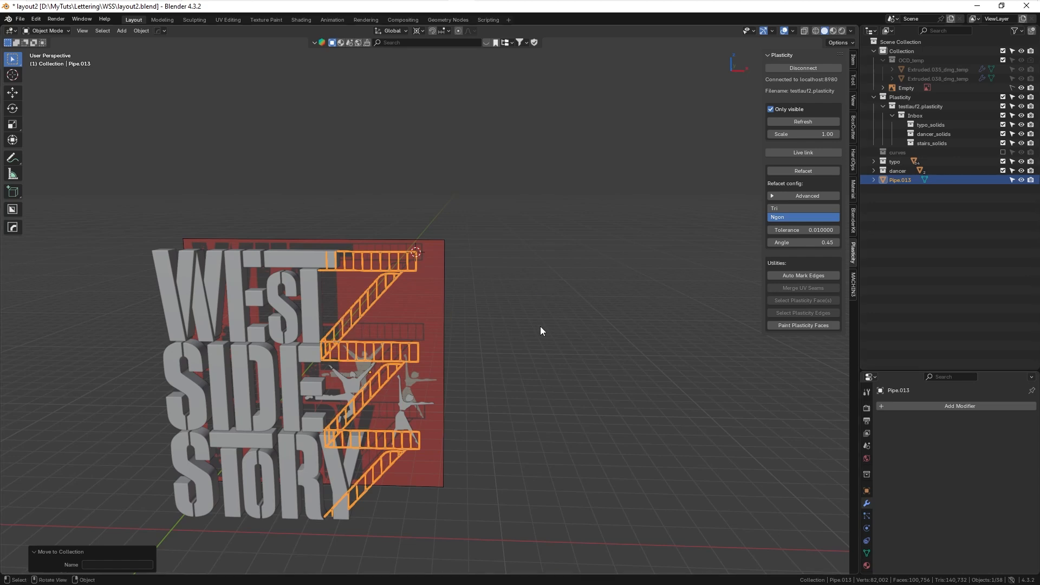
- Rename the joined Pipe.013 object as stairs
key(F2)
text(sta)
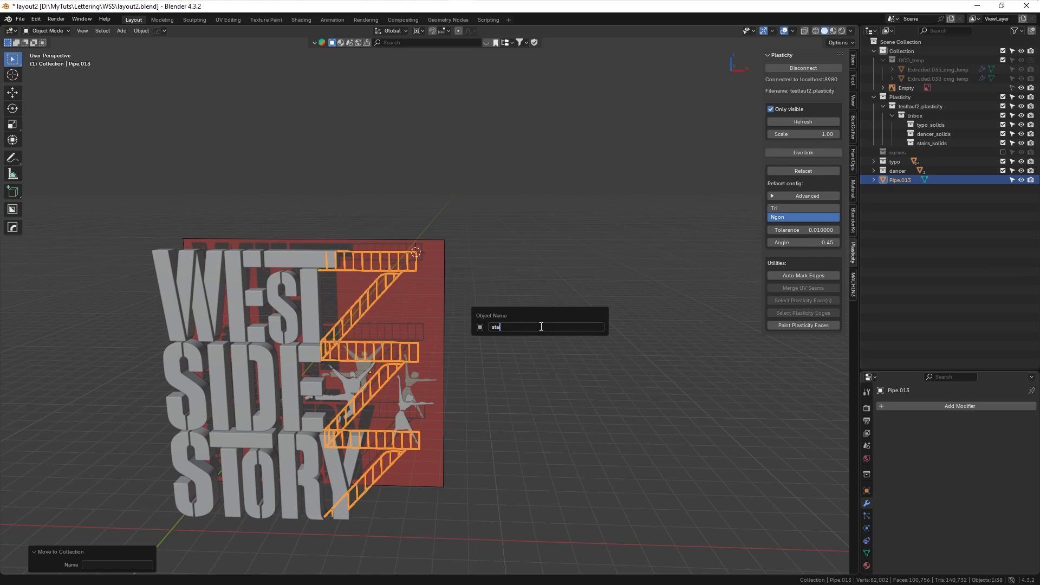
text(irs)
key(Return)
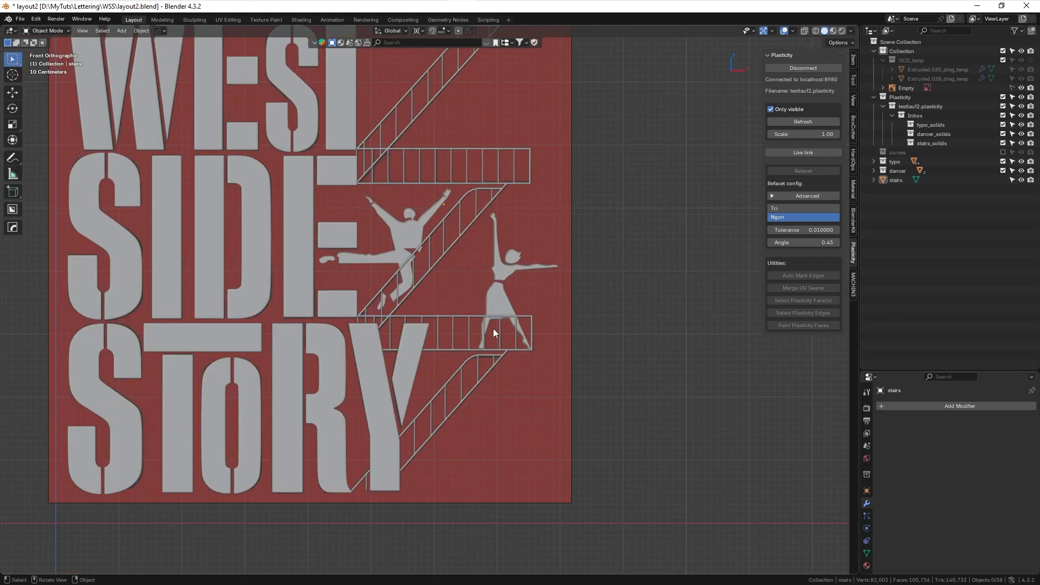
- Examine from several angles how the dancers and stairs sit in depth relative to the lettering
middle_drag(492, 328, 447, 334)
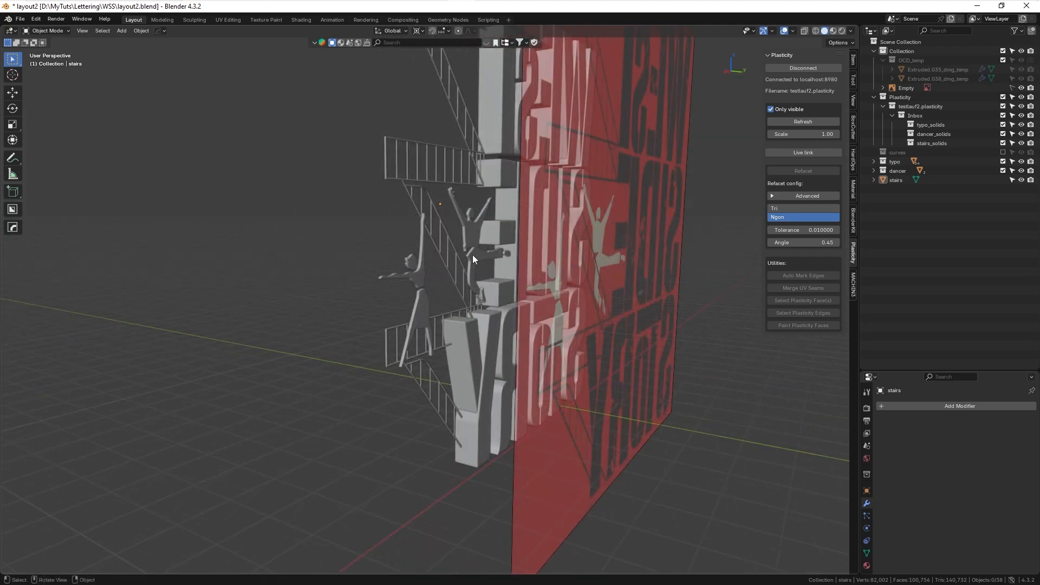
middle_drag(473, 259, 562, 240)
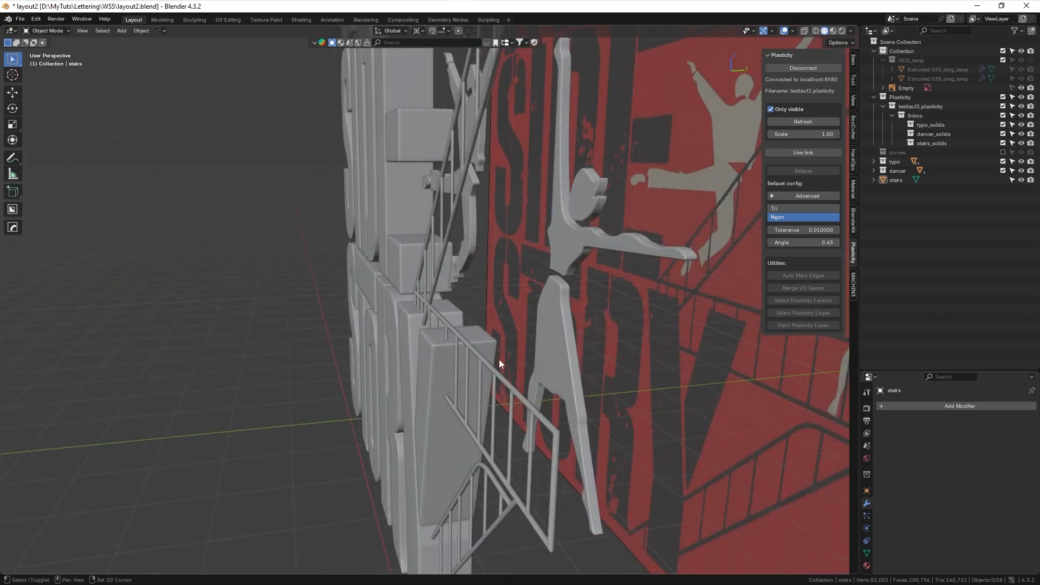
middle_drag(499, 359, 388, 314)
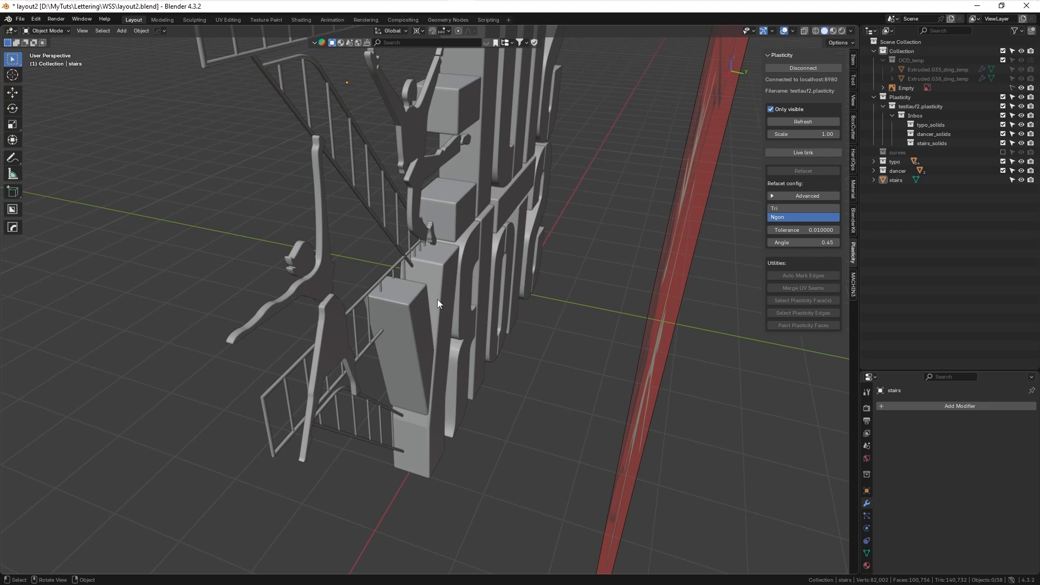
middle_drag(392, 292, 362, 272)
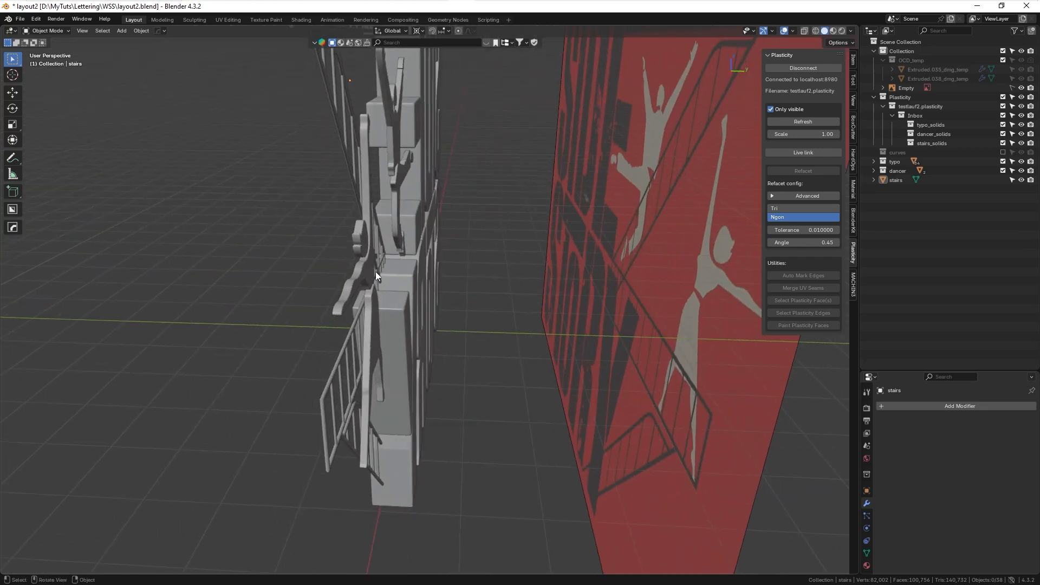
middle_drag(399, 156, 409, 243)
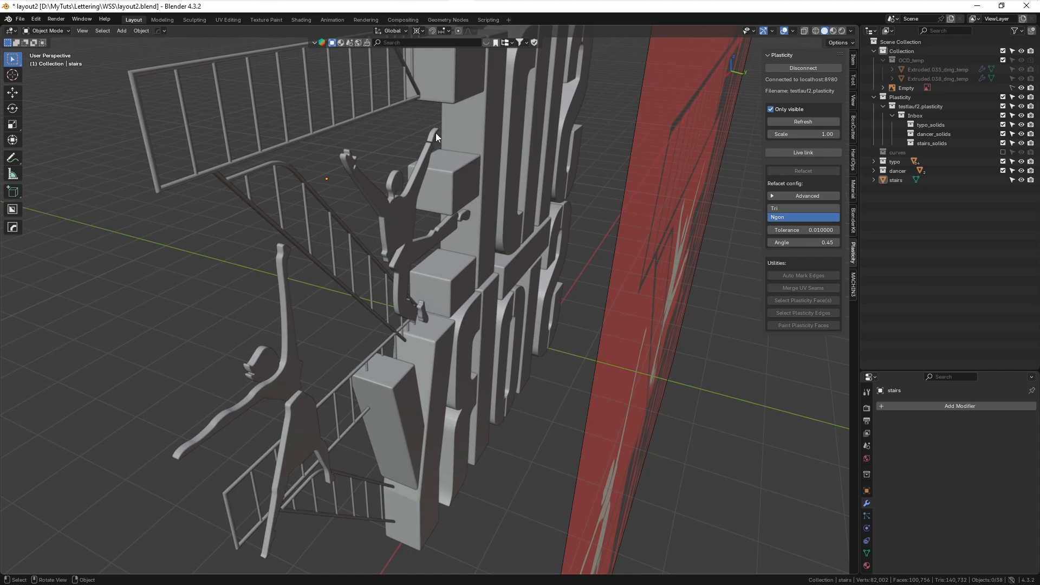
middle_drag(539, 223, 515, 86)
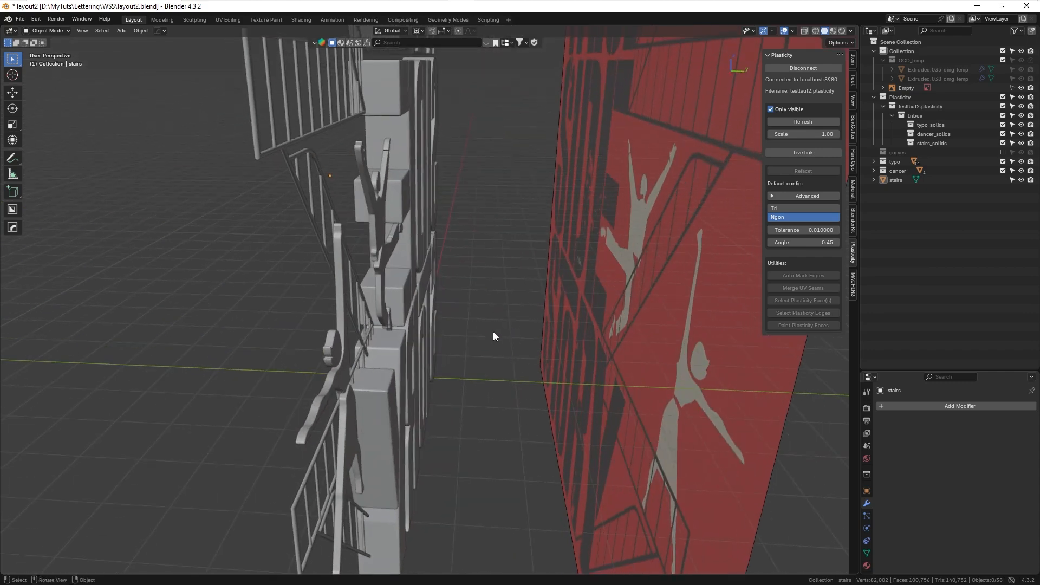
middle_drag(493, 336, 355, 274)
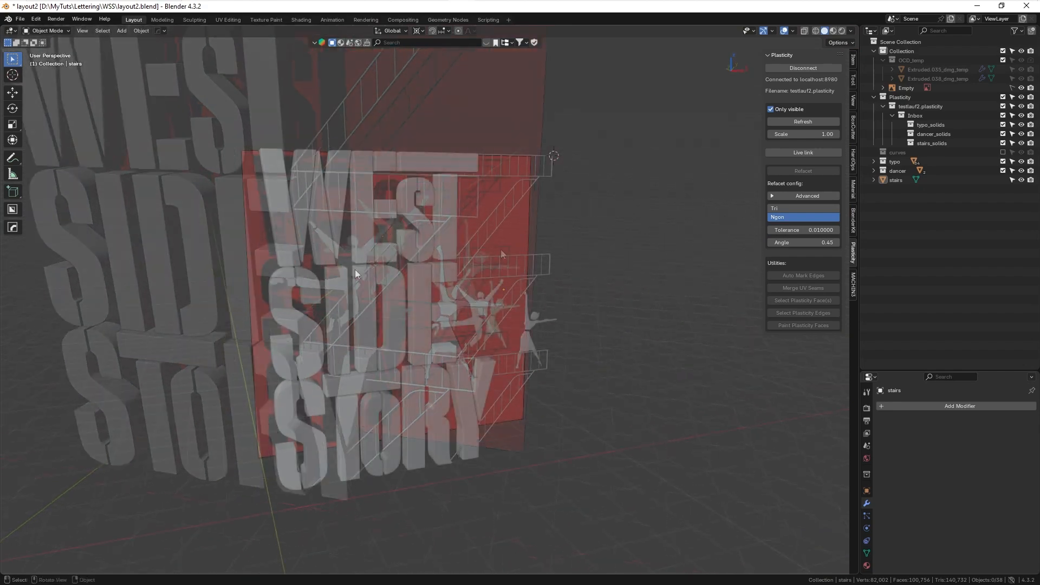
middle_drag(461, 267, 393, 260)
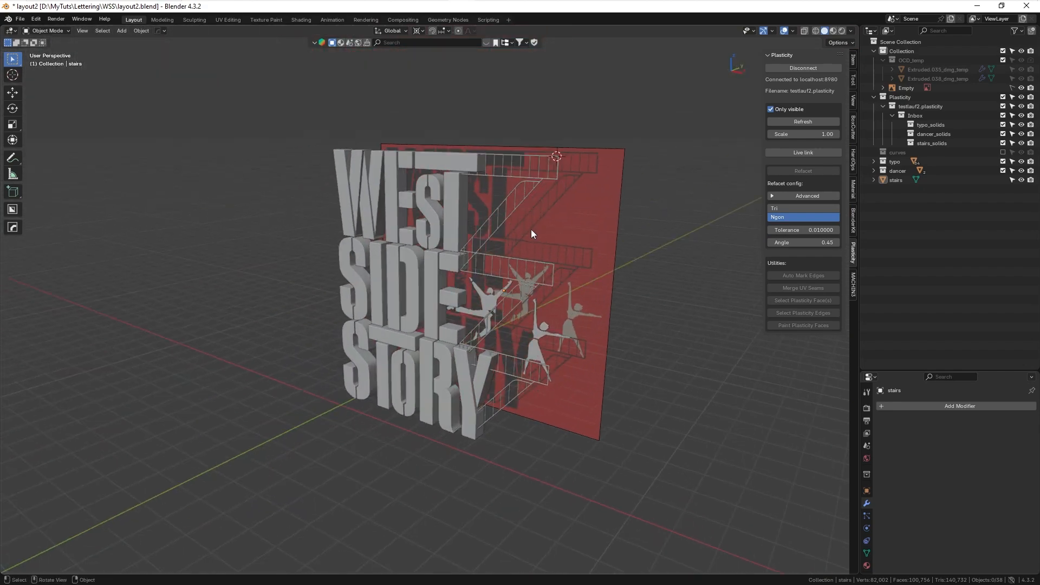
- Hide the Empty holding the reference image and save the file
mouse_move(532, 233)
middle_down()
mouse_move(400, 236)
mouse_move(541, 216)
middle_up()
click(1021, 88)
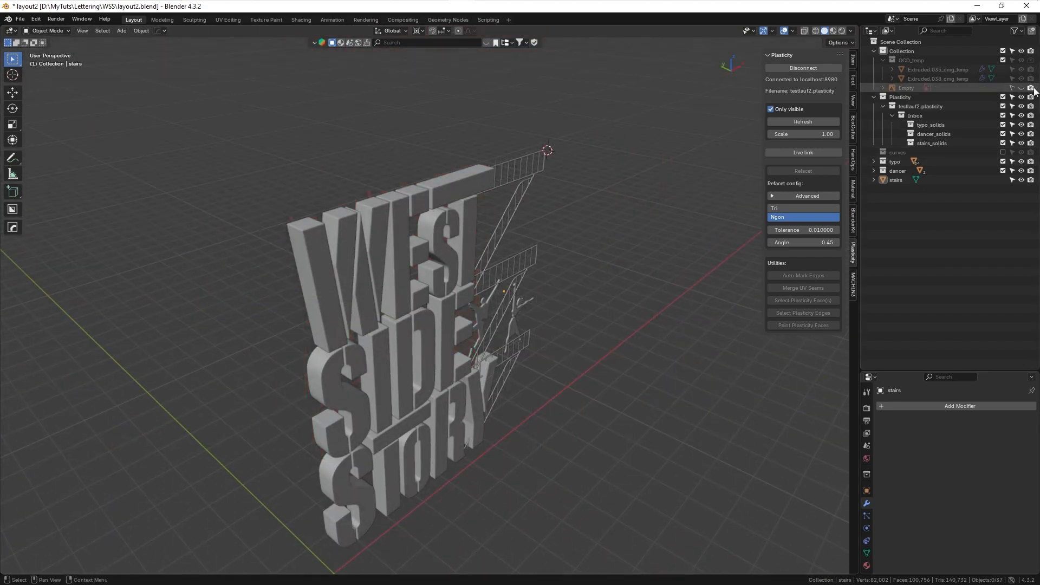
key(ctrl+s)
- Inspect the lettering, stairs and dancers from the back, side and front without the reference image
middle_drag(610, 274, 636, 202)
shift+middle_drag(635, 202, 566, 191)
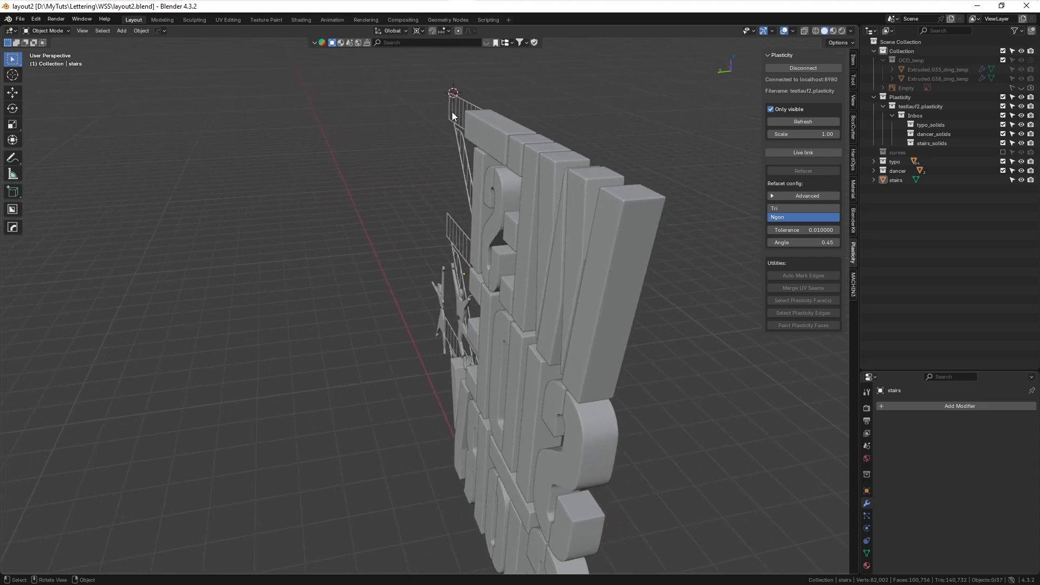
middle_drag(610, 235, 603, 180)
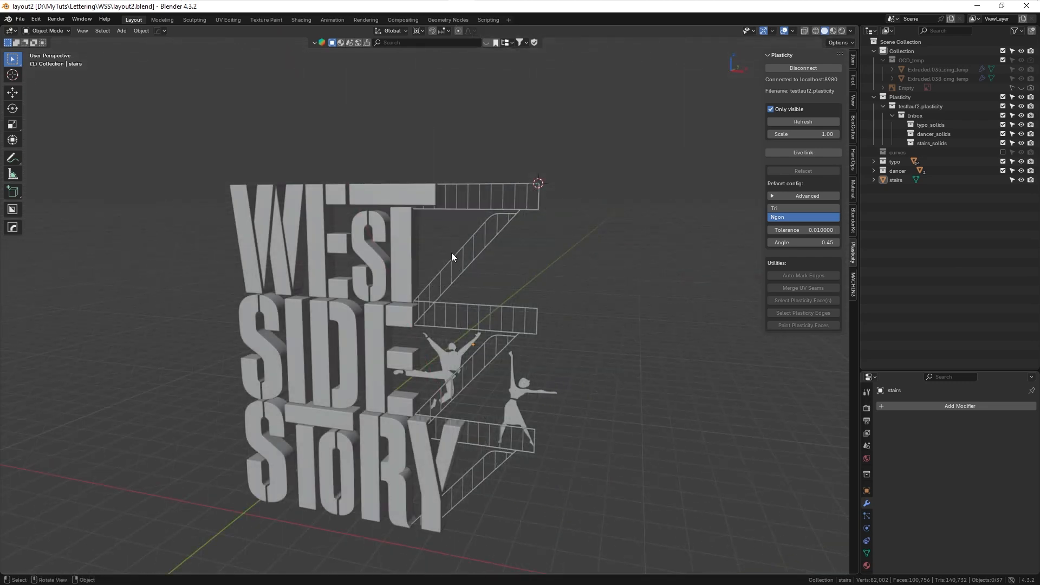
middle_drag(431, 213, 541, 128)
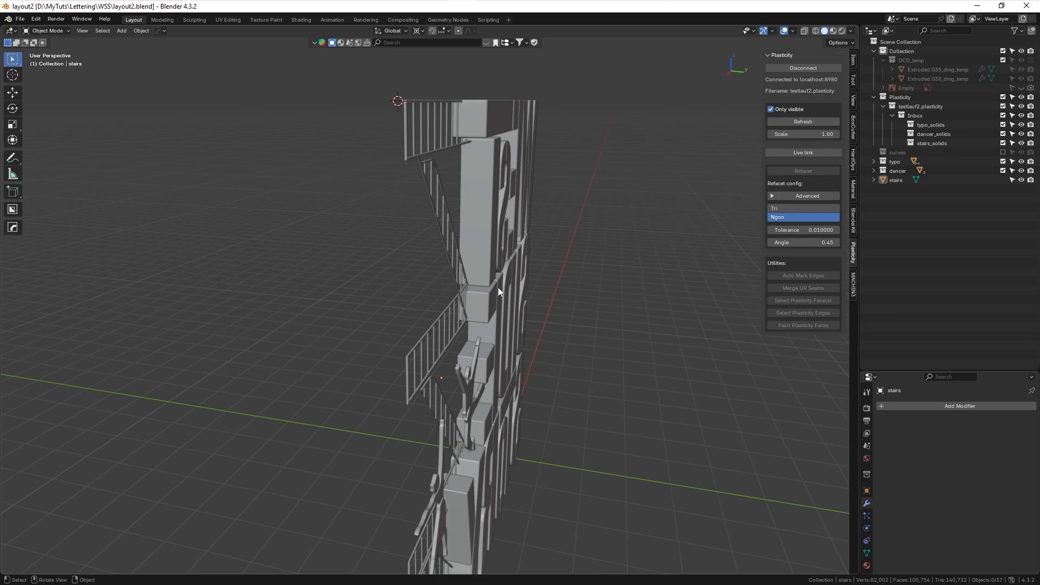
middle_drag(499, 287, 586, 279)
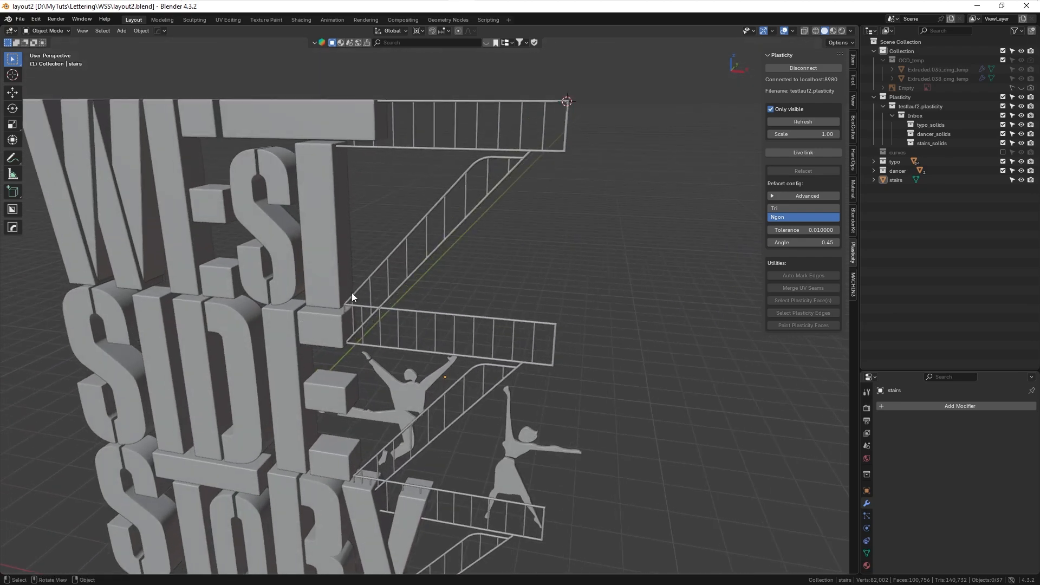
middle_drag(352, 297, 338, 360)
middle_drag(404, 347, 397, 284)
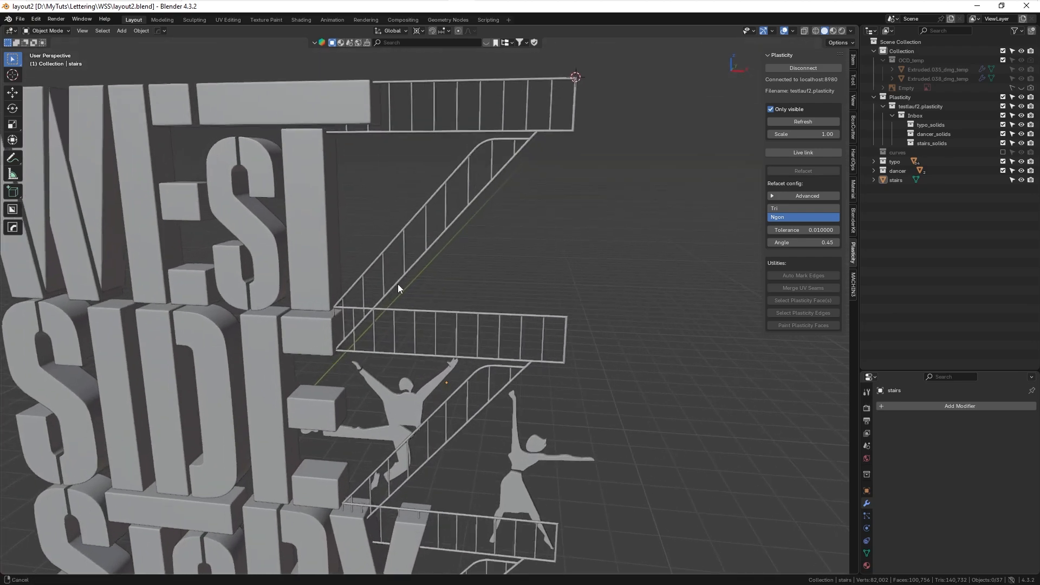
scroll(397, 284, down, 4)
- Add a 2 m plane at the 3D cursor beside the uppermost railing and extrude it into a block in Edit Mode
middle_drag(389, 363, 408, 328)
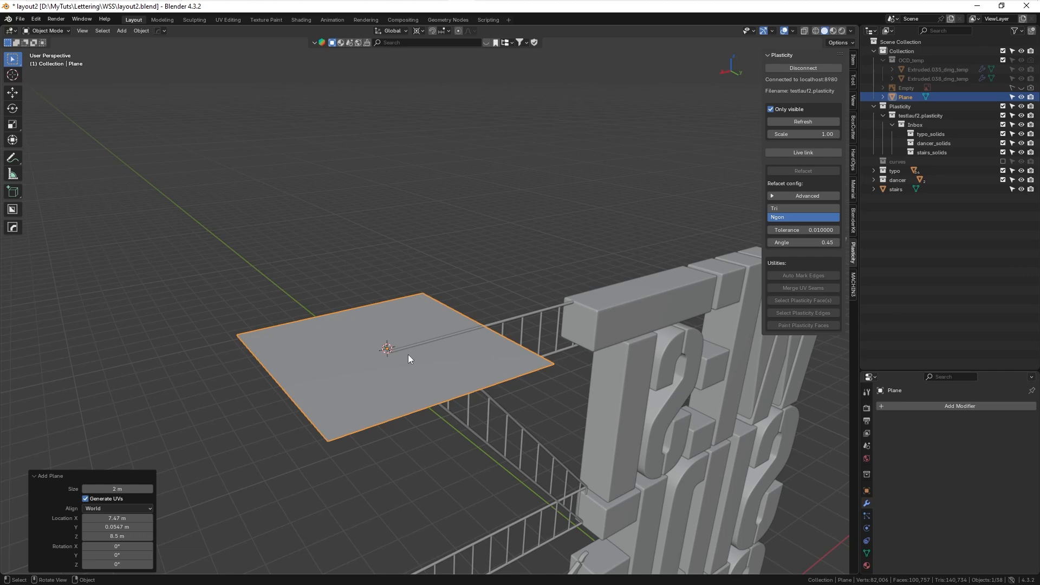
key(Tab)
key(e)
click(384, 380)
middle_drag(385, 379, 428, 362)
- Reset the 3D cursor to the world origin in top view
key(grave)
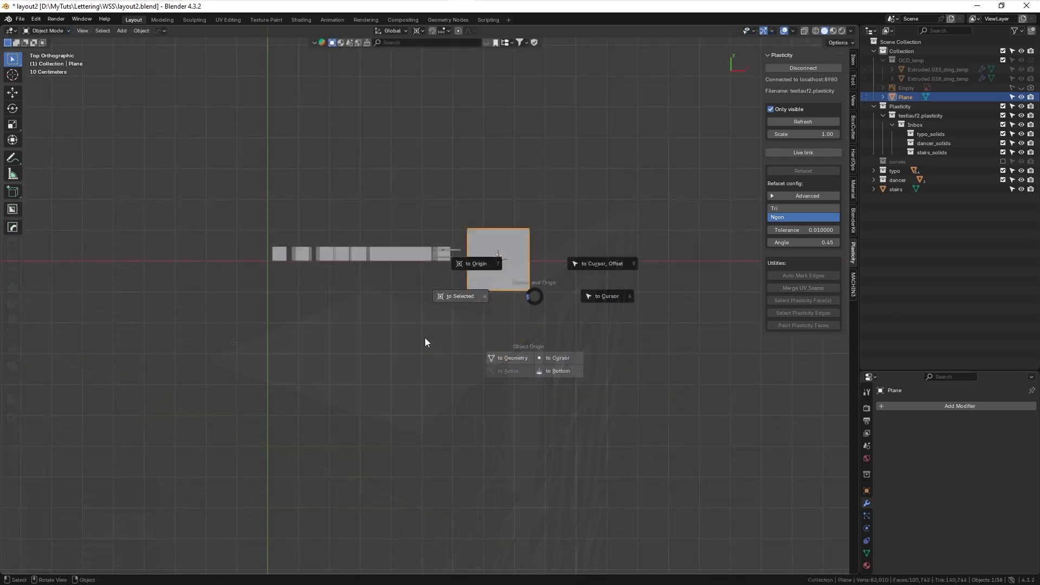
click(277, 261)
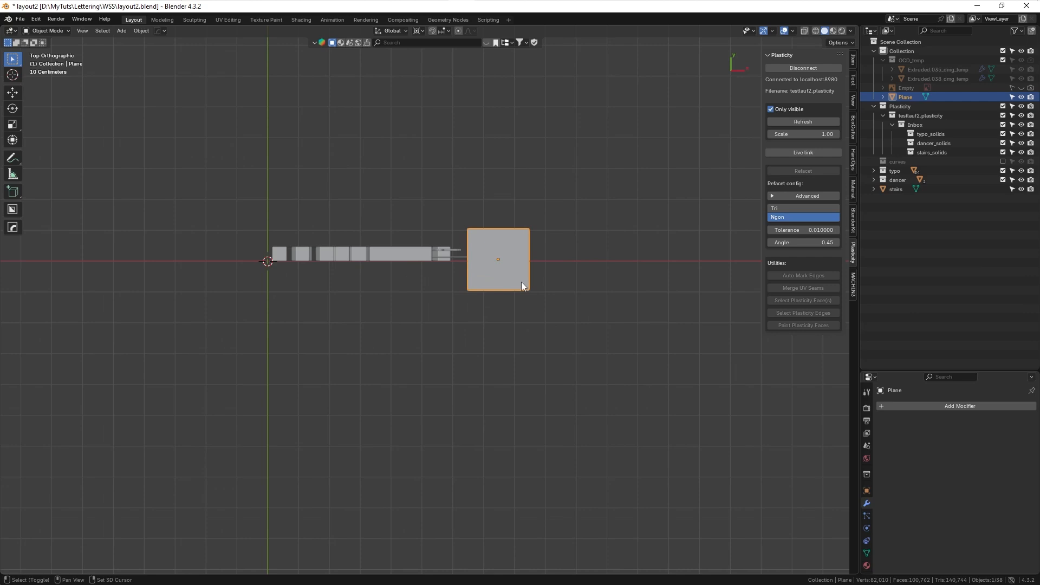
- Snap the block to the 3D cursor at the world origin and scale it to about 0.432 along X
key(shift+s)
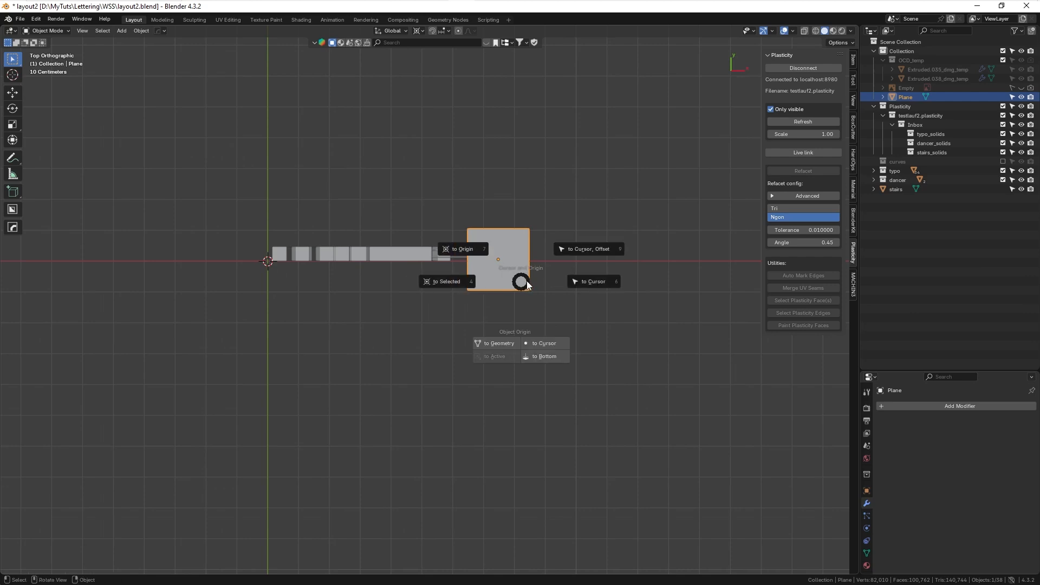
click(582, 249)
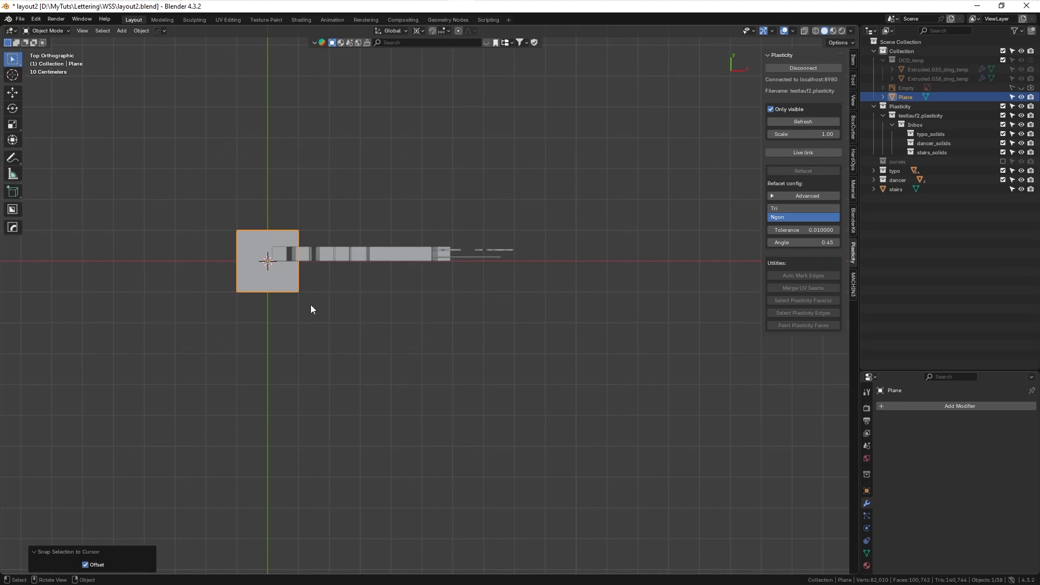
middle_drag(311, 304, 365, 232)
scroll(455, 201, up, 4)
key(Tab)
click(438, 231)
key(Tab)
key(s)
key(x)
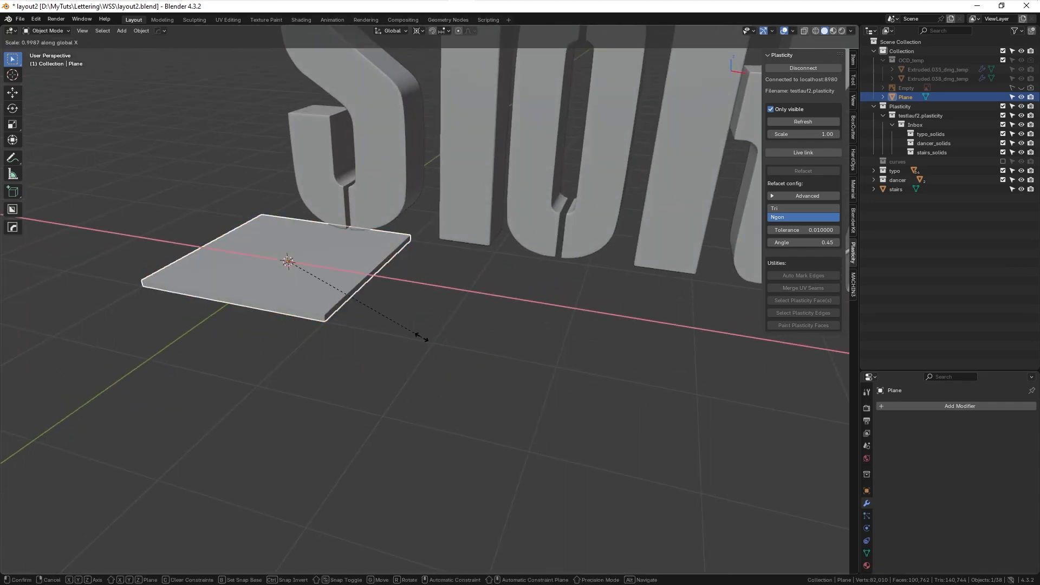
click(345, 295)
- Add a 32-vertex cylinder, 2 m deep, to the block's mesh and scale it to about 0.2 in X and Y
key(Tab)
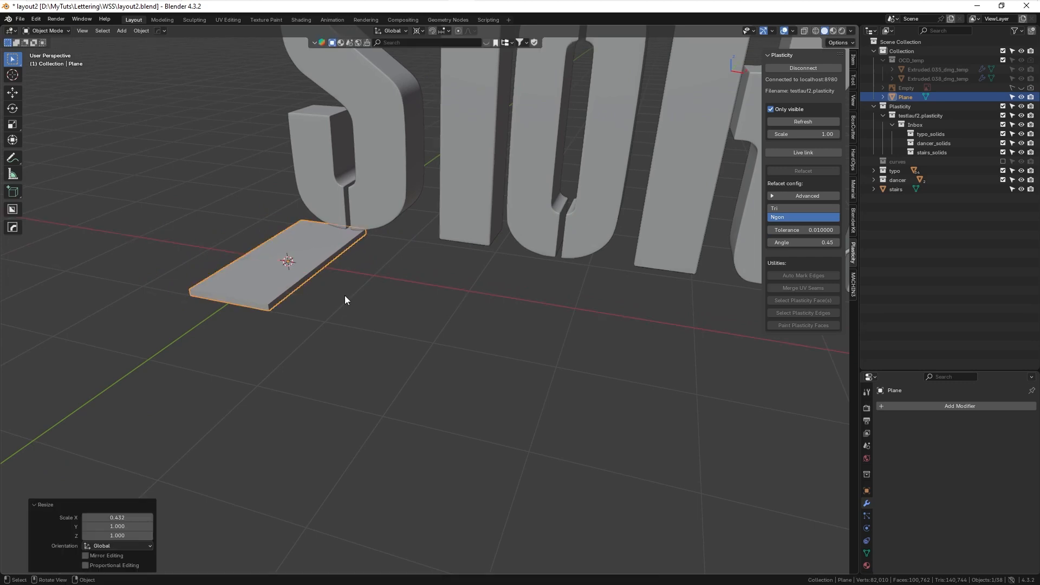
middle_drag(345, 295, 403, 306)
key(shift+a)
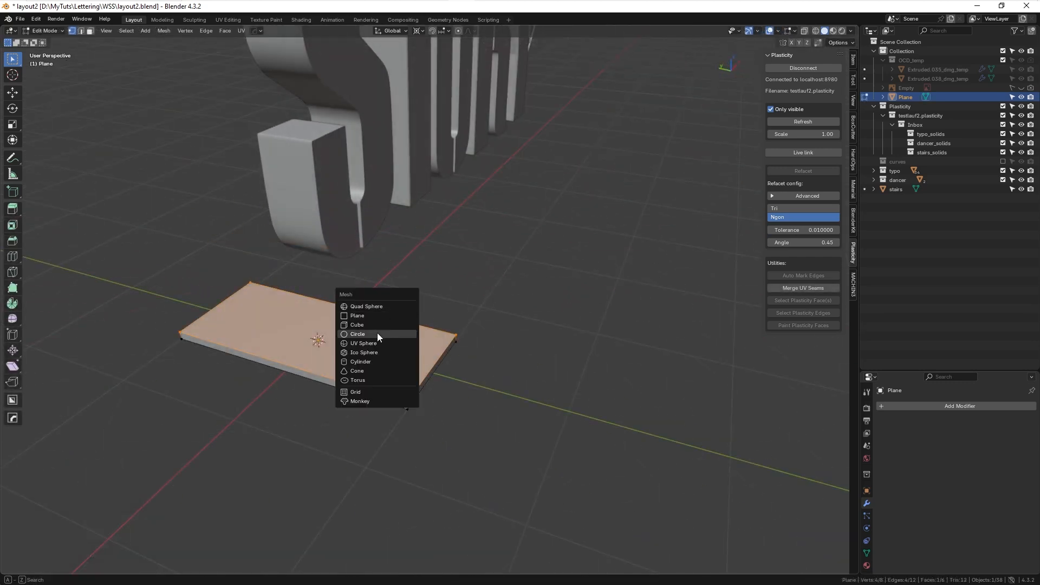
click(374, 361)
middle_drag(376, 360, 460, 338)
key(s)
key(shift+z)
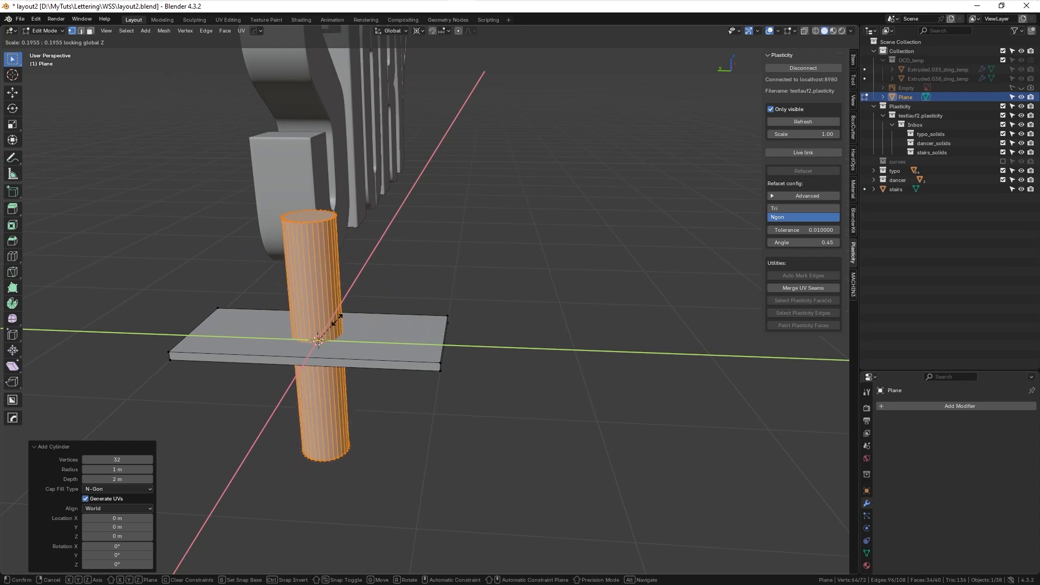
click(336, 319)
- Raise the cylinder's bottom face by about 0.8 m along Z in left view
key(grave)
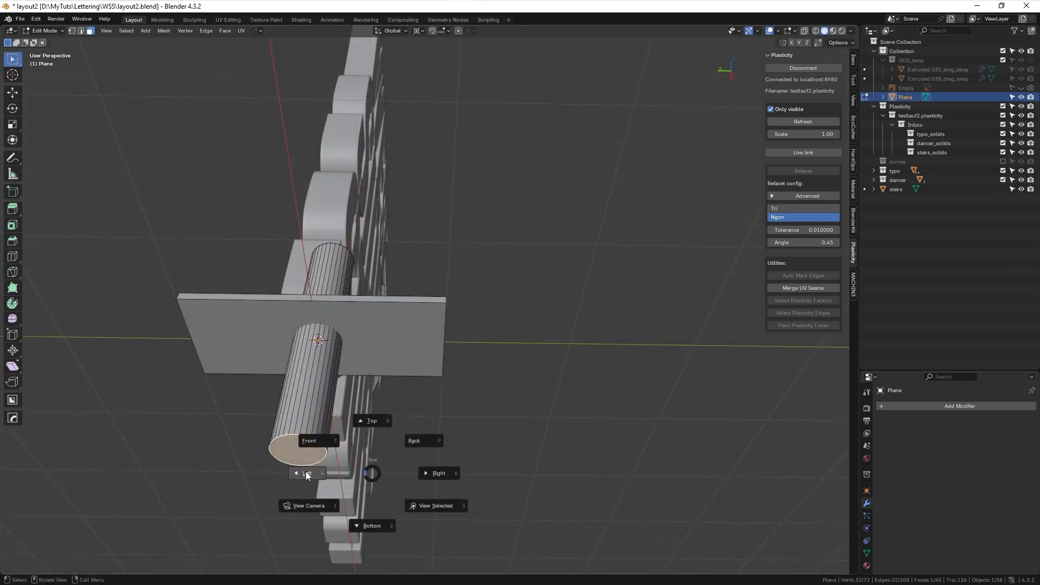
click(306, 472)
shift+middle_drag(350, 418, 410, 393)
key(g)
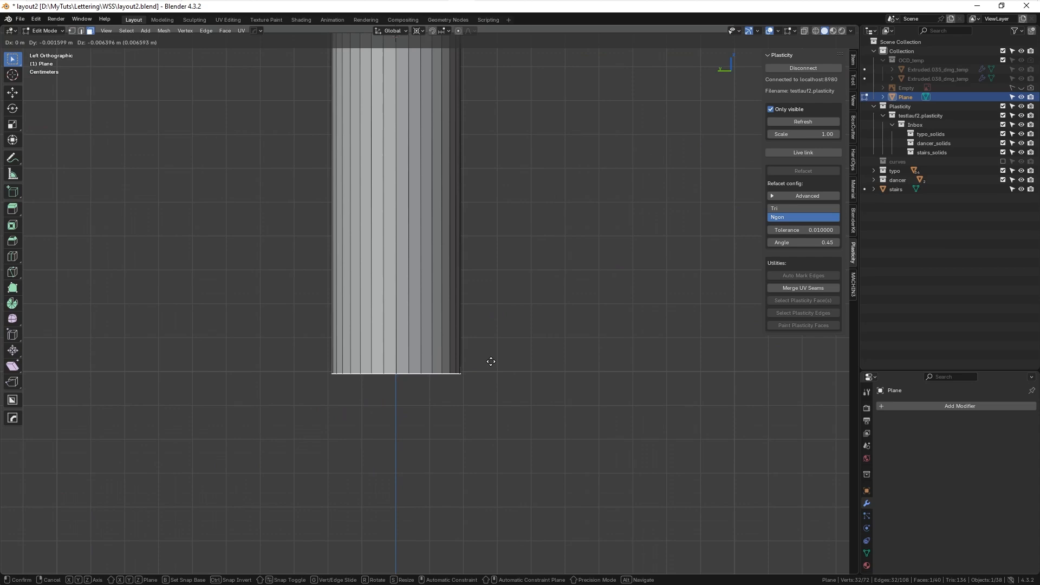
key(z)
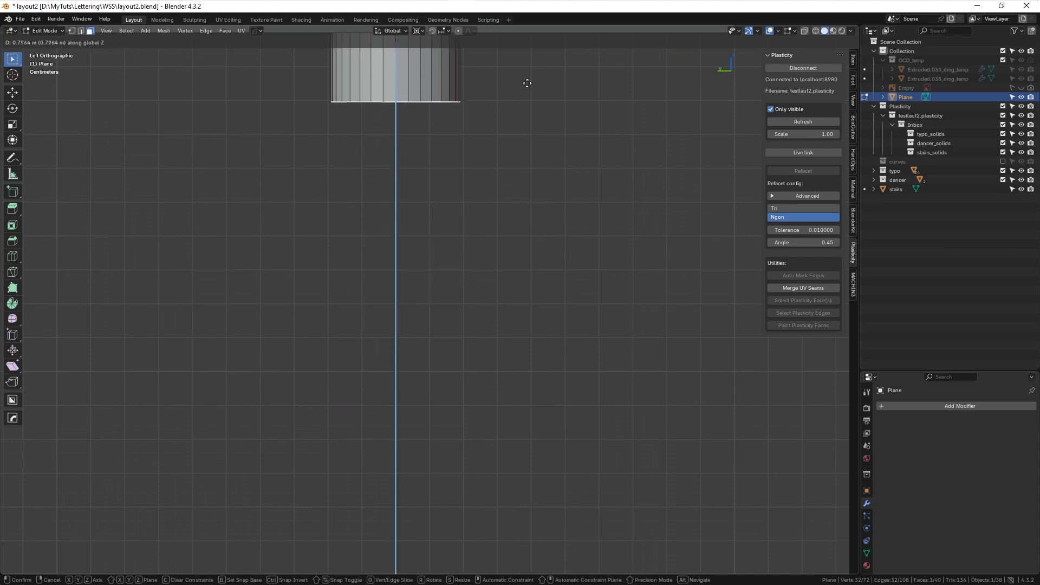
click(524, 77)
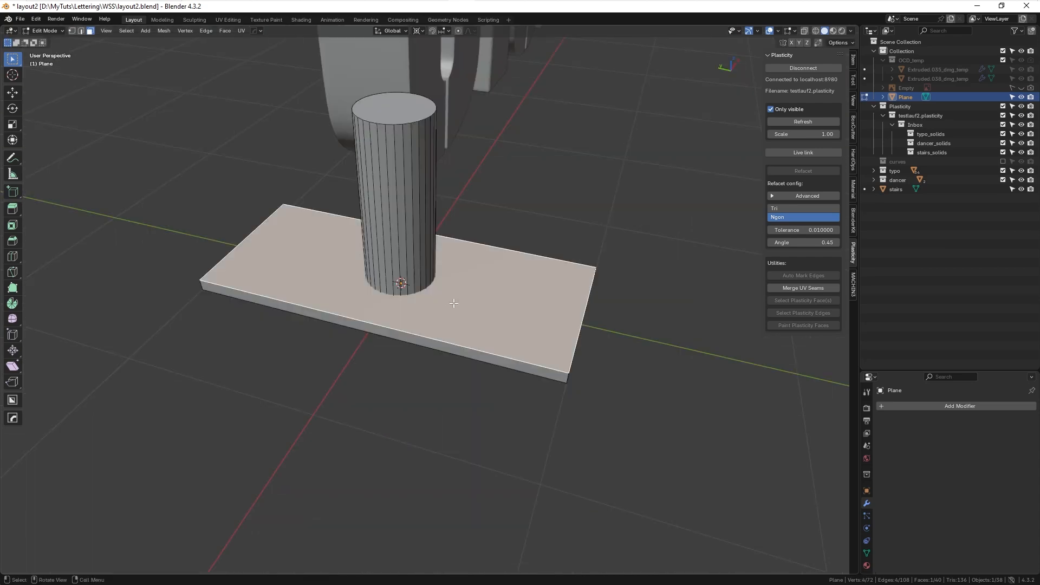
- Delete the top face of the base plate
key(x)
click(443, 310)
middle_drag(441, 306, 358, 265)
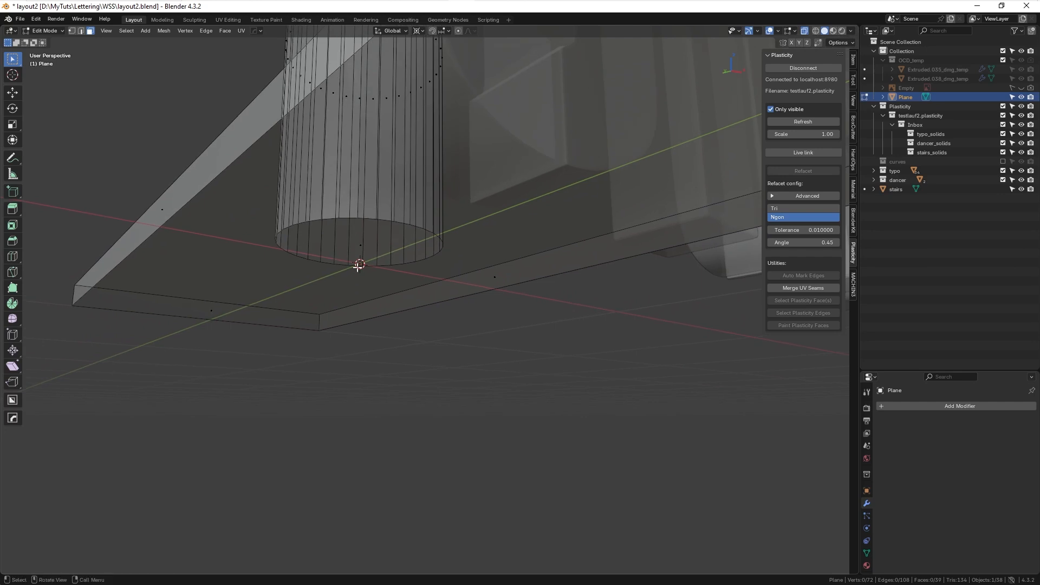
- Set the pivot to Median Point and snapping to Edge, and raise the cylinder's bottom face onto the plate's top edge along Z
click(365, 244)
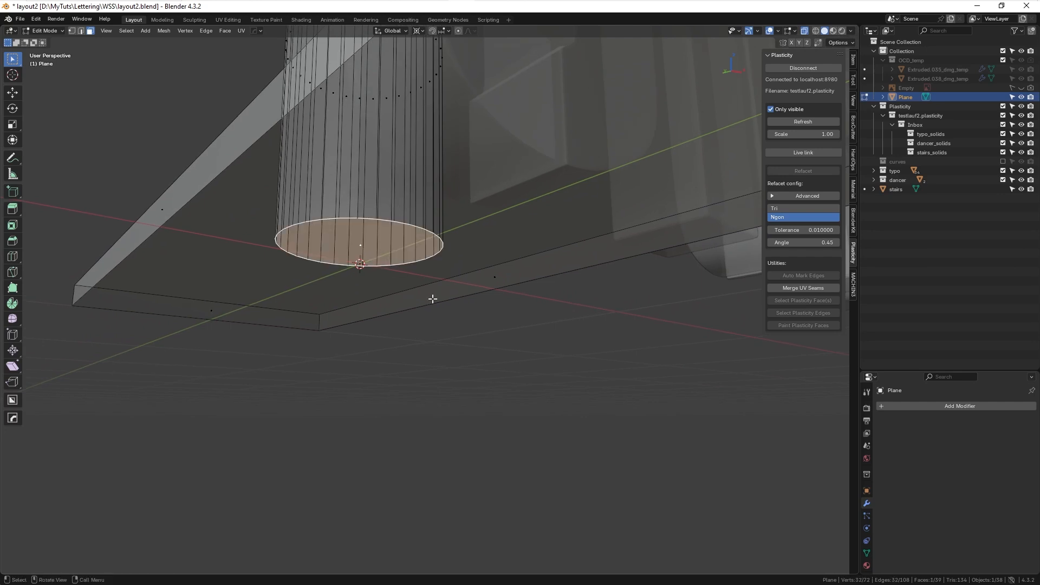
key(grave)
click(364, 303)
click(418, 31)
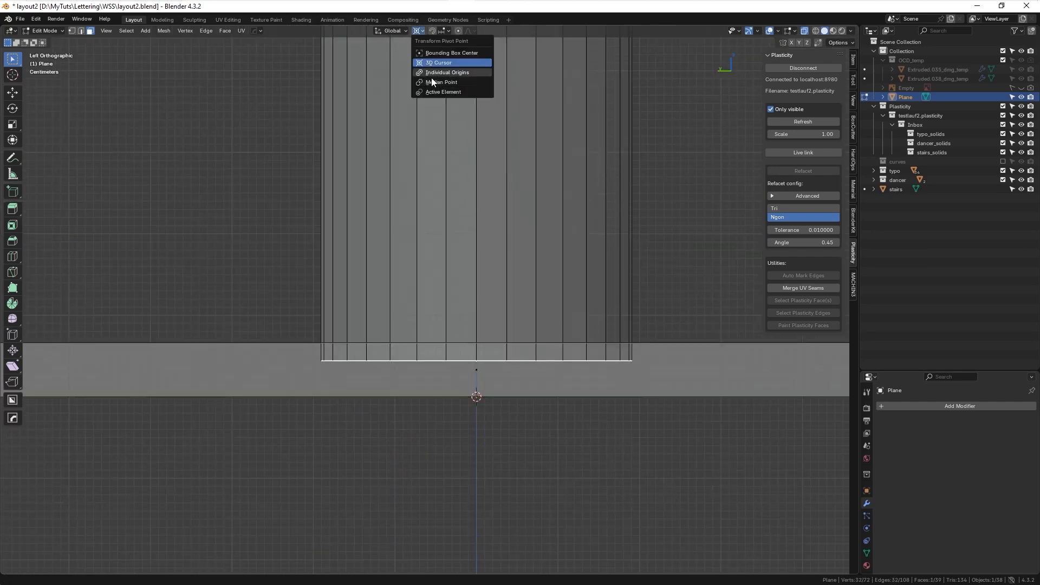
click(438, 82)
click(444, 30)
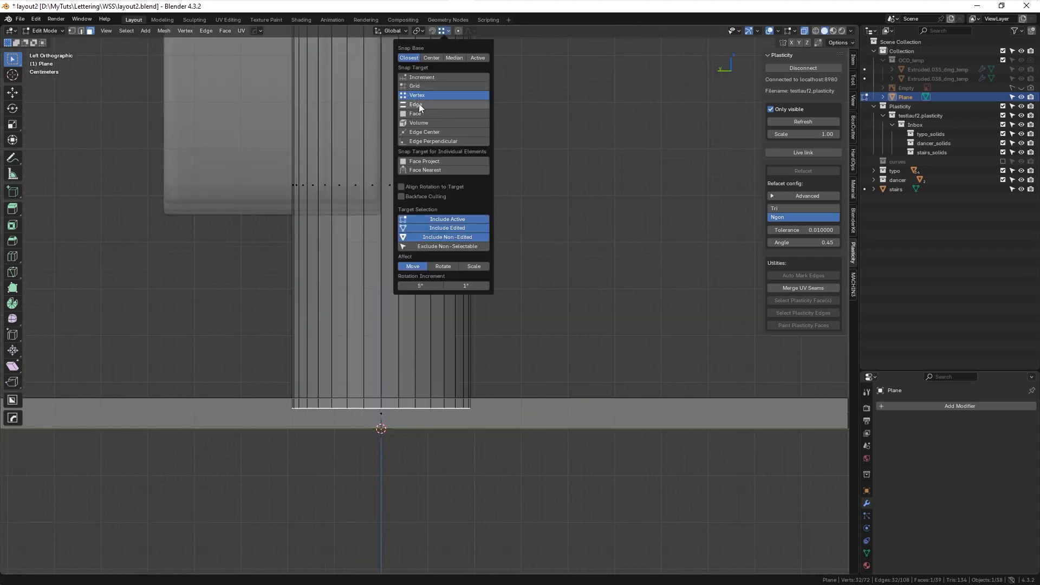
click(418, 104)
key(g)
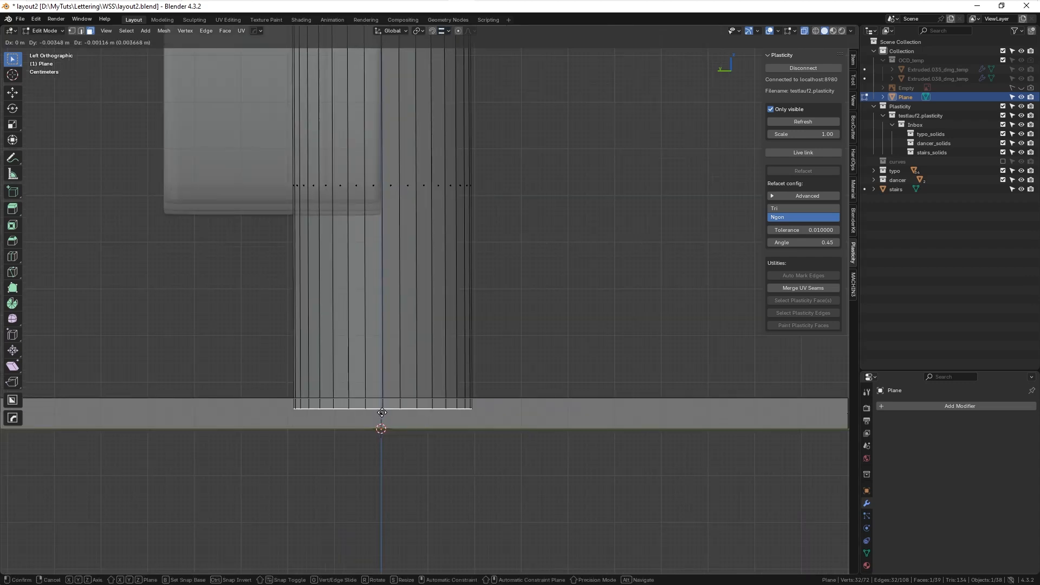
key(z)
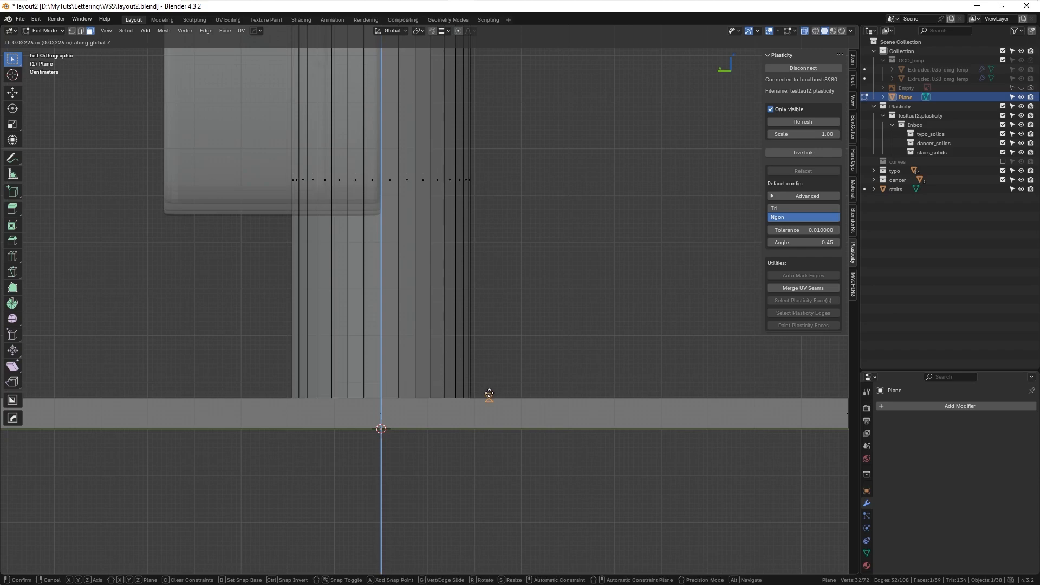
click(488, 394)
- Delete the bottom face of the cylinder
middle_drag(468, 367, 385, 378)
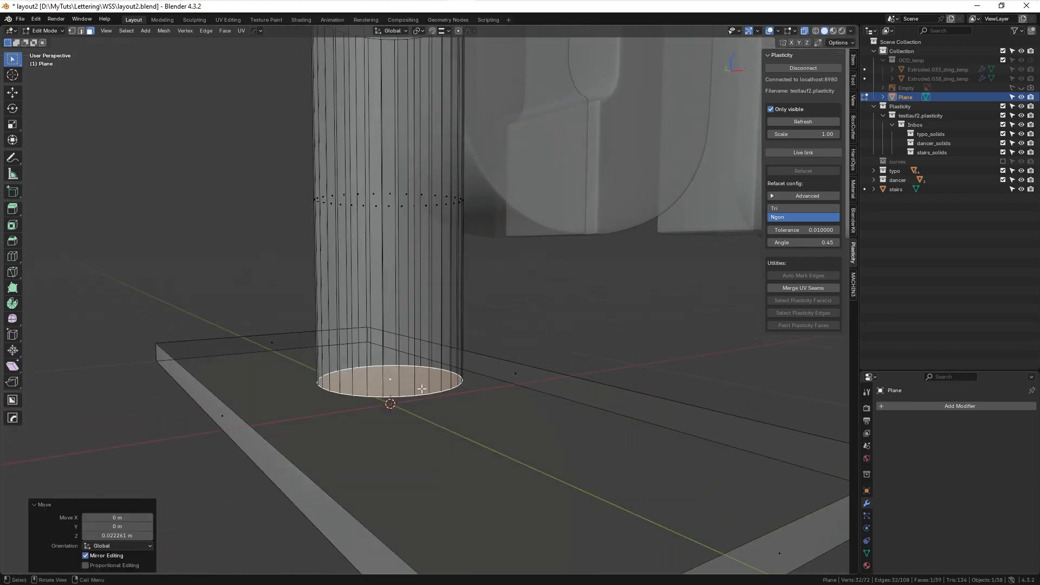
key(x)
key(f)
- Select half of the cylinder's bottom edges in edge mode and fill a face between them and the plate's rim
key(2)
middle_drag(418, 376, 378, 391)
click(364, 404)
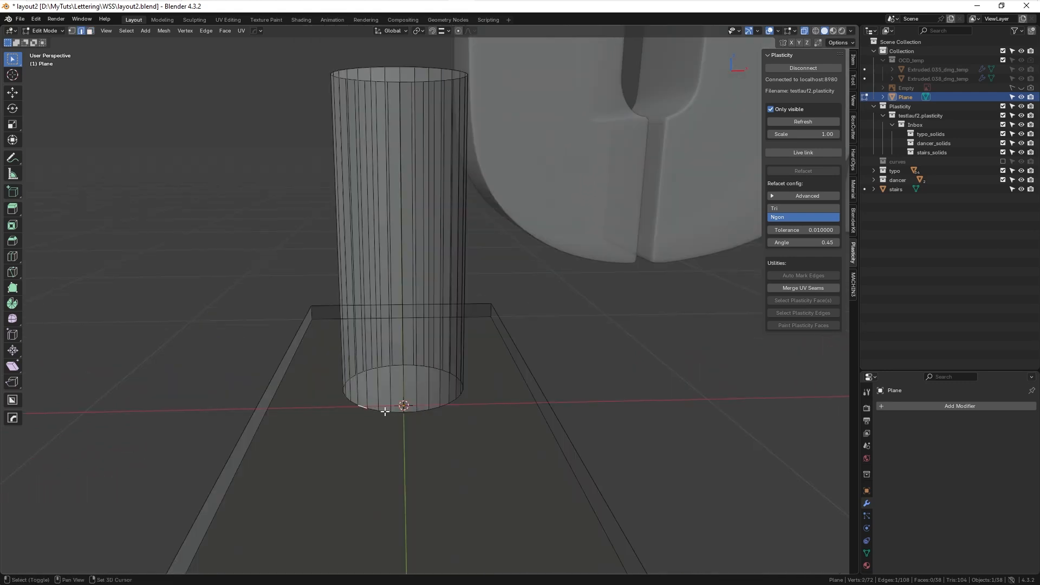
shift+click(437, 407)
shift+click(445, 404)
scroll(419, 422, down, 3)
middle_drag(418, 423, 428, 434)
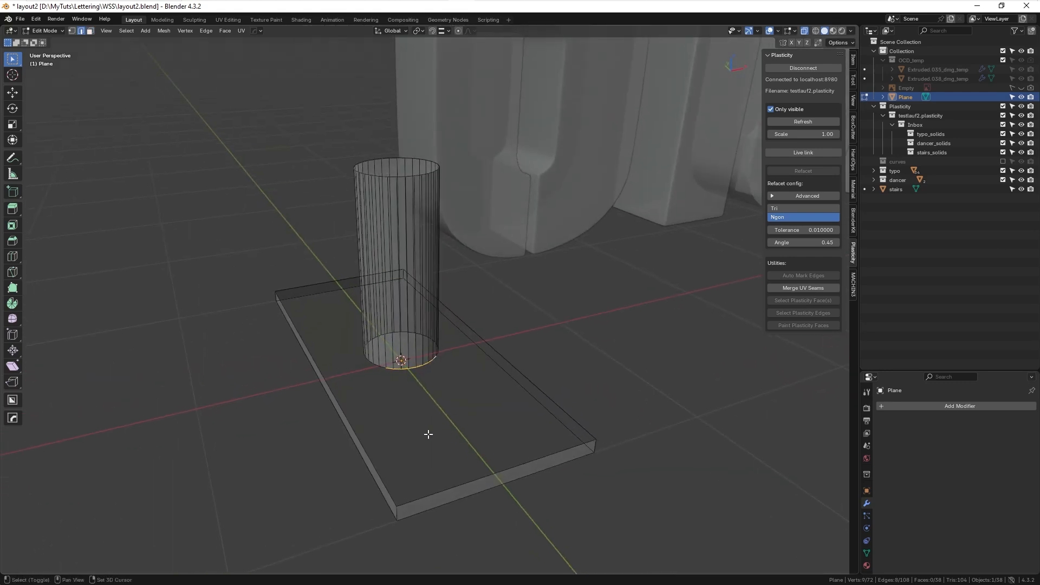
key(f)
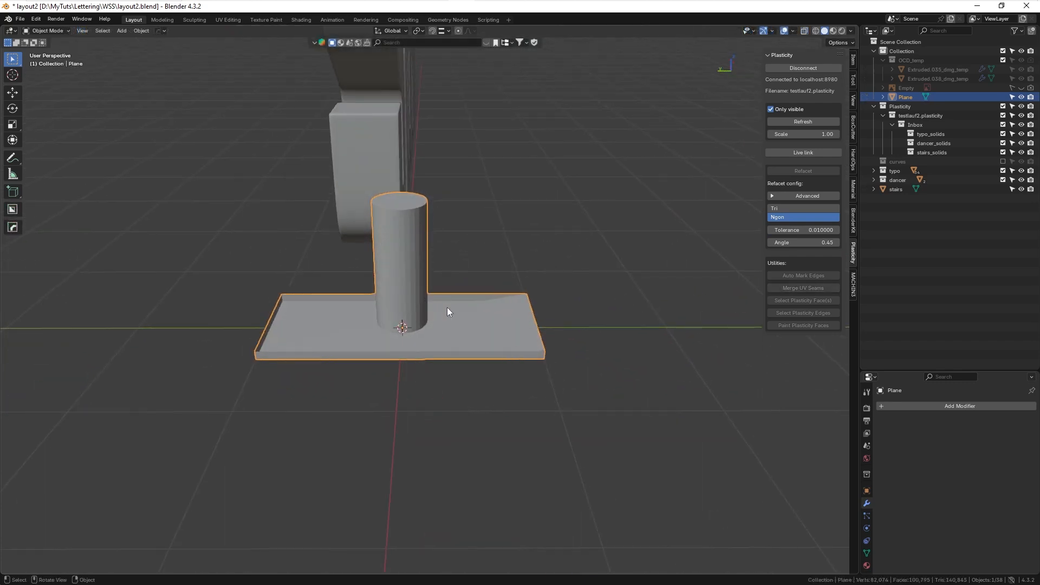
- Try to mirror the plate and cylinder across the Y axis with a HardOps Mirror modifier
key(alt+x)
click(465, 327)
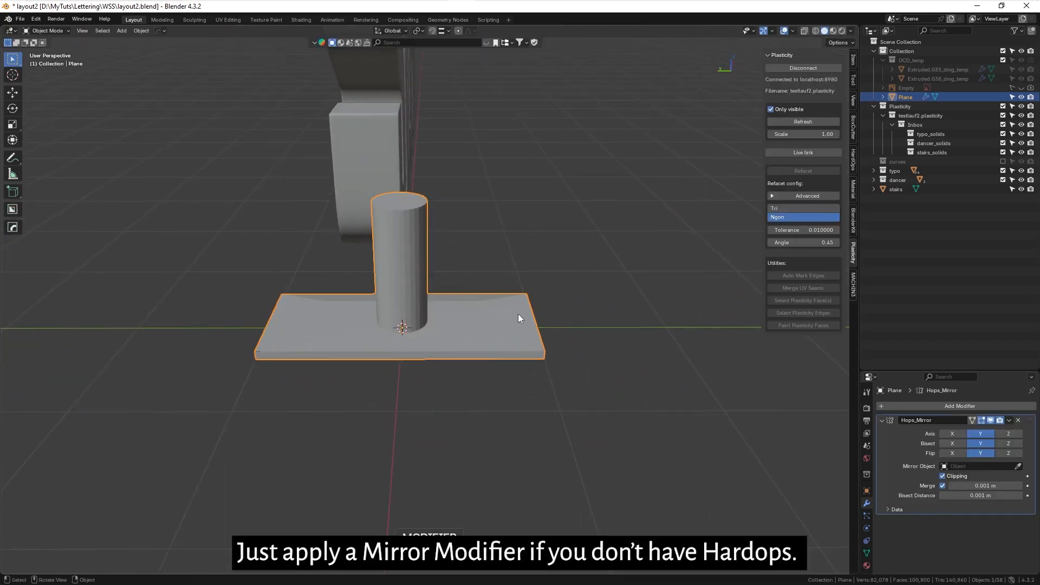
key(ctrl+z)
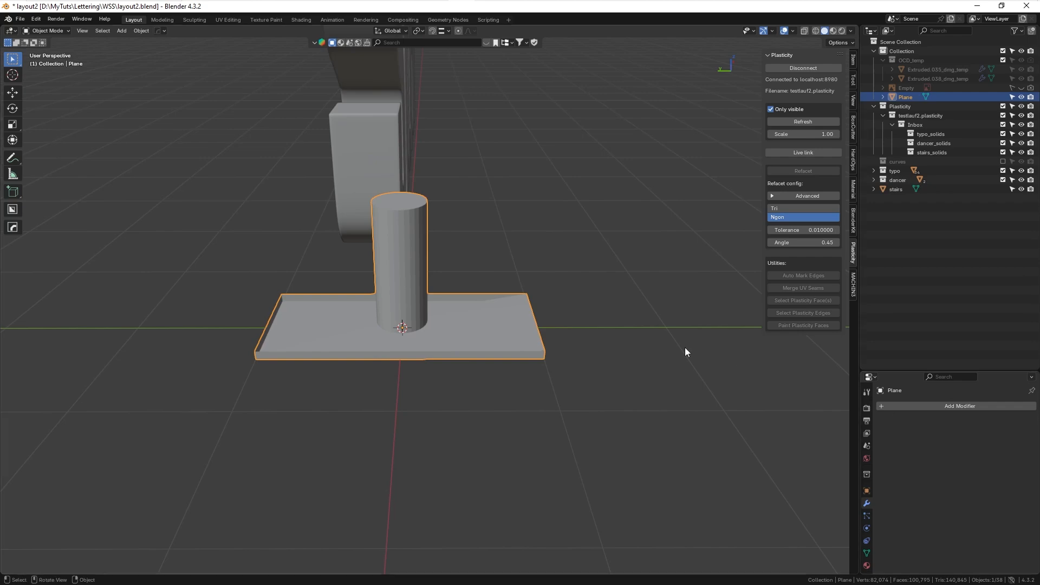
- Dissolve the mesh's central seam edges and fill the open gaps on both long sides of the plate around the cylinder
middle_drag(704, 336, 573, 301)
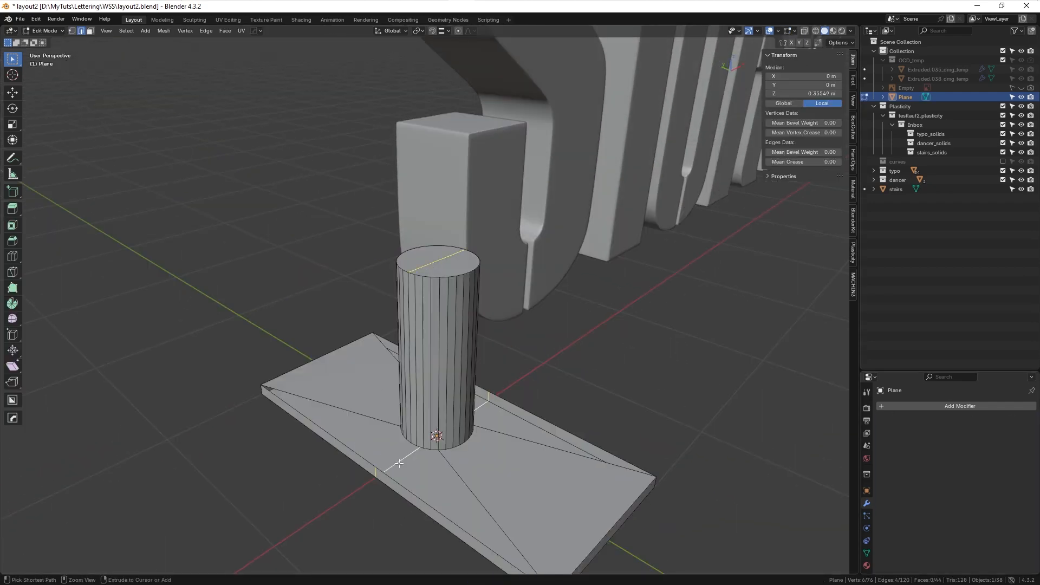
key(ctrl+x)
middle_drag(408, 483, 424, 478)
alt+click(428, 462)
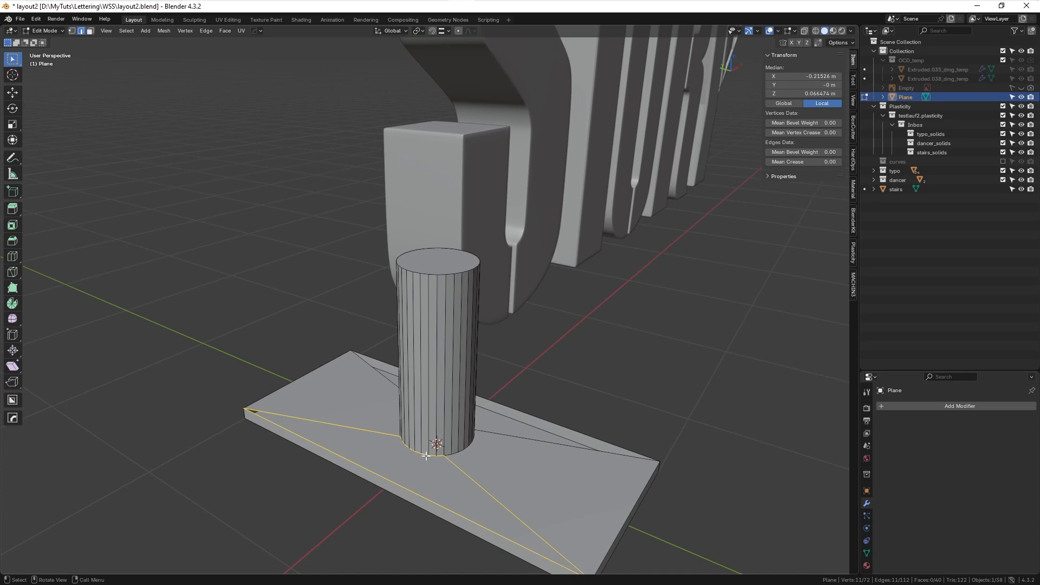
middle_drag(430, 460, 349, 427)
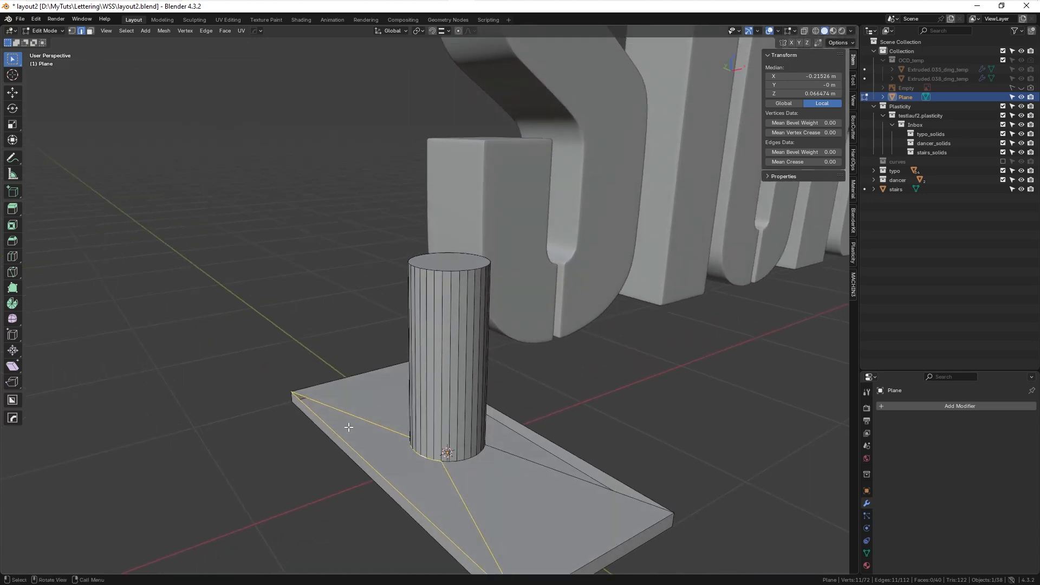
key(f)
middle_drag(436, 456, 437, 392)
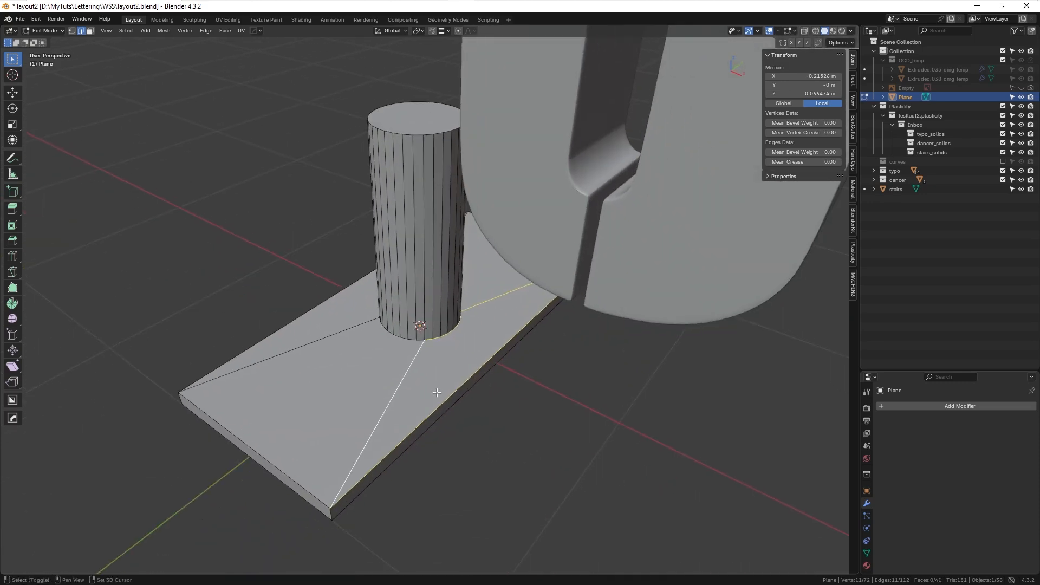
- Return to Object Mode and apply Shade Auto Smooth at 30° to the bracket
key(Tab)
middle_drag(454, 446, 557, 347)
right_click(529, 352)
click(520, 342)
scroll(557, 362, down, 3)
- Rotate the bracket -90° about X and move it behind the lettering, about 0.62 m in Y and 2.26 m in Z
key(grave)
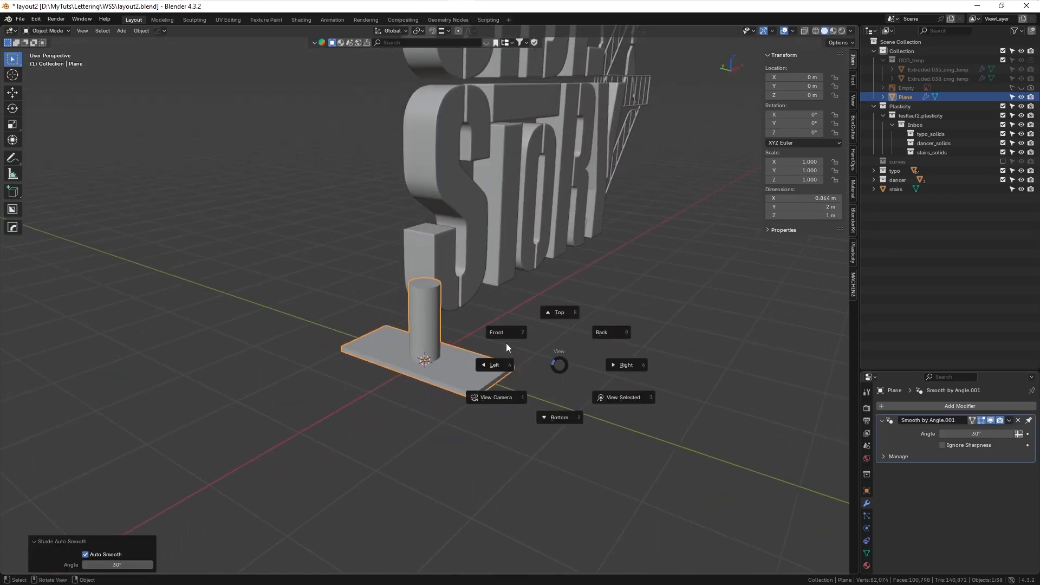
click(497, 360)
key(r)
key(x)
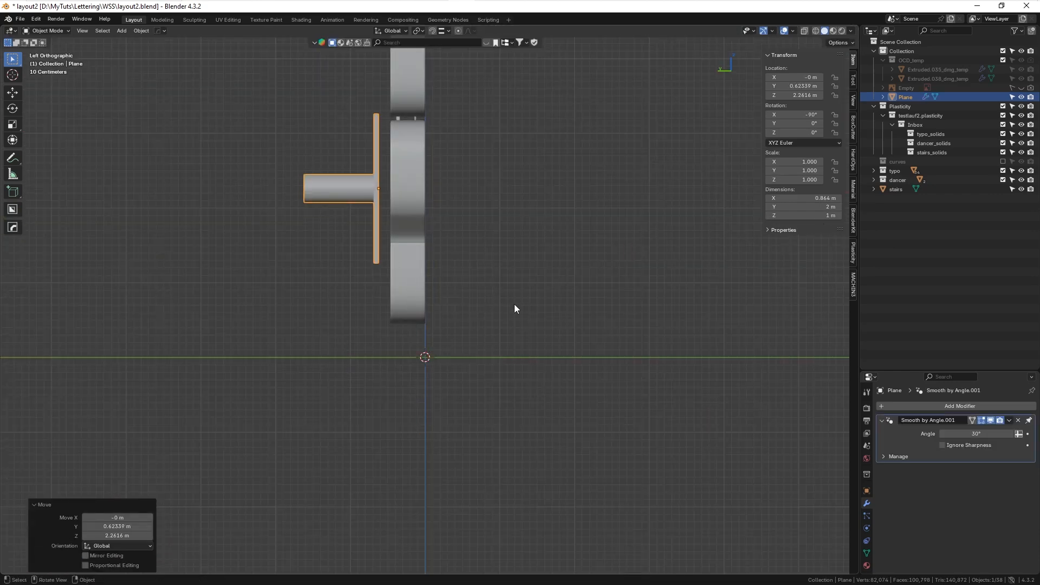
- Scale the bracket to about 0.201 and place its plate against the back of the S in STORY
key(grave)
scroll(684, 307, up, 5)
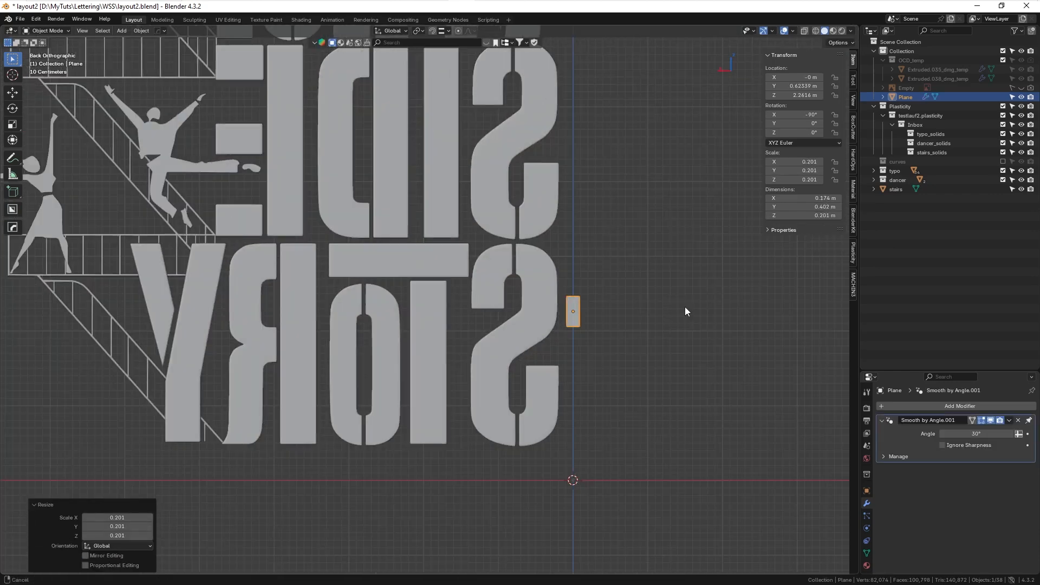
key(grave)
shift+middle_drag(647, 356, 500, 327)
key(g)
key(y)
click(533, 341)
- Lengthen the bracket's rod in Edit Mode until the bracket is about 1.1 m deep
key(grave)
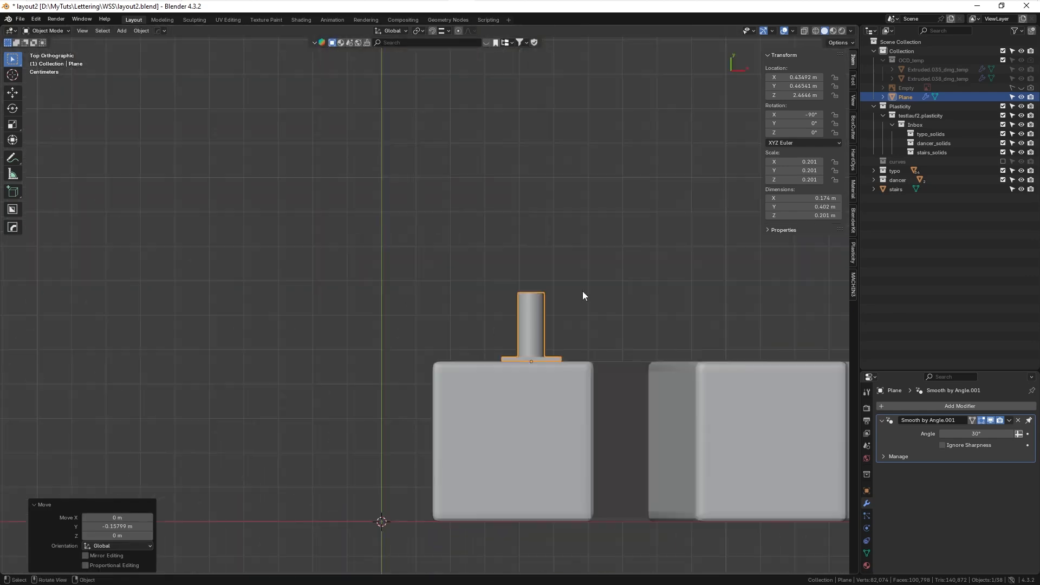
middle_drag(583, 290, 498, 306)
key(Tab)
key(Tab)
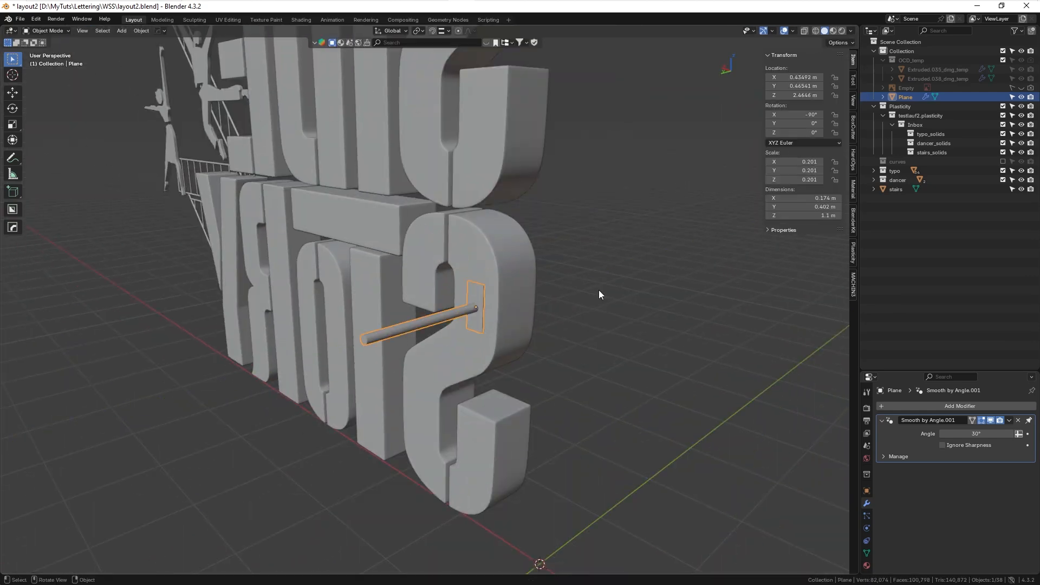
click(599, 291)
click(445, 319)
key(grave)
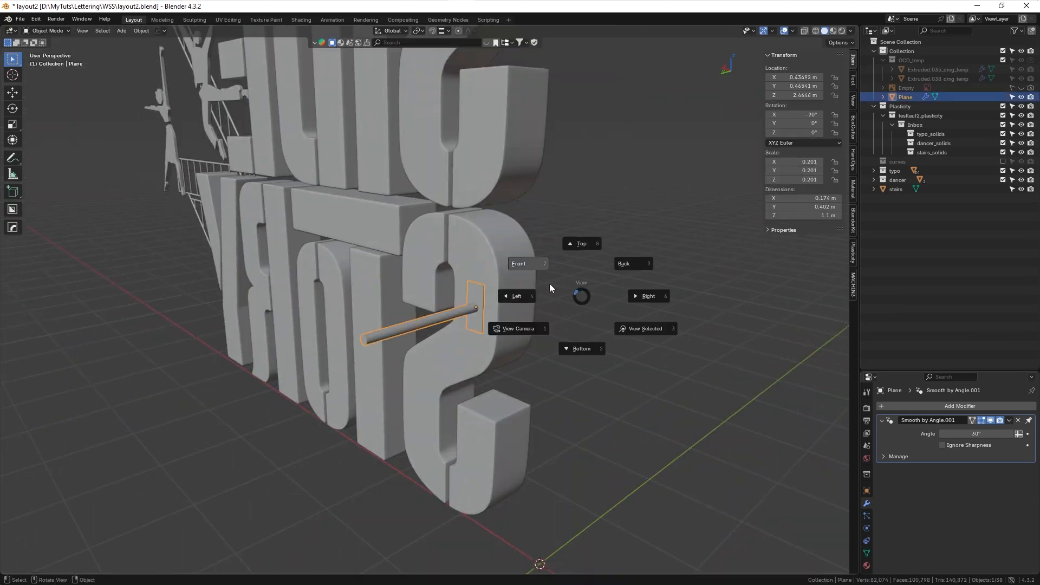
key(Escape)
- Select the whole bracket mesh in back view and duplicate it straight up onto the lower part of the S in SIDE
key(Tab)
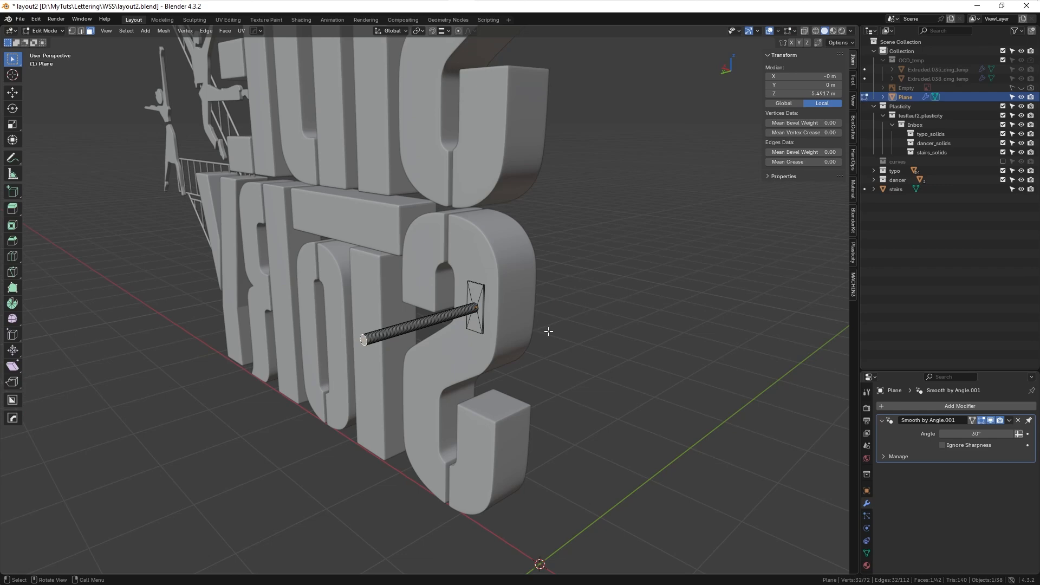
key(grave)
click(596, 293)
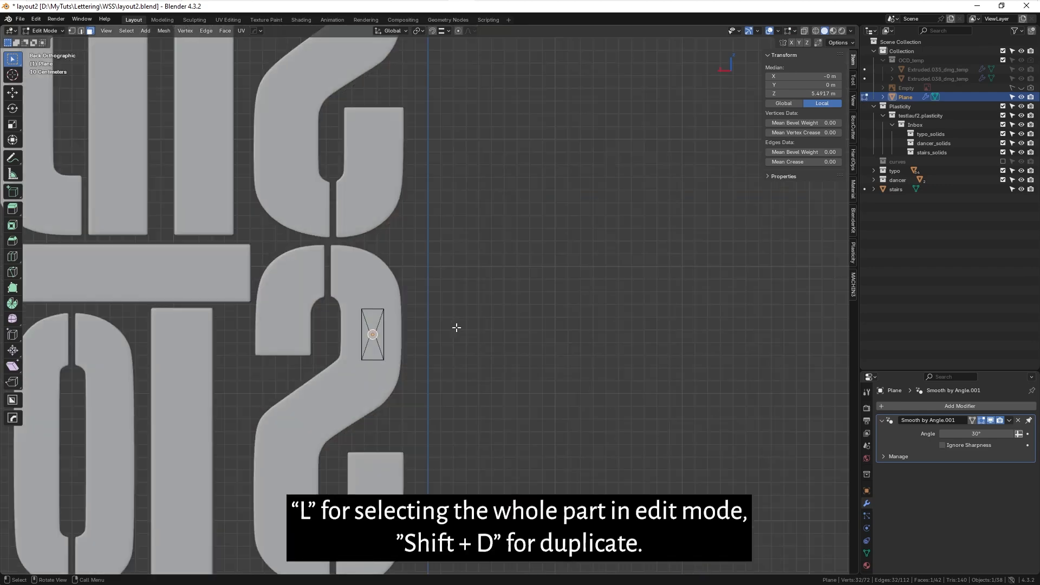
key(l)
shift+middle_drag(461, 331, 539, 365)
key(shift+d)
click(484, 183)
- Duplicate the bracket onto the three remaining ends of the S in SIDE
shift+middle_drag(483, 213, 508, 294)
key(shift+d)
click(420, 291)
shift+middle_drag(417, 287, 402, 380)
key(shift+d)
click(480, 200)
key(shift+d)
click(380, 179)
- Duplicate the bracket onto the three remaining ends of the S in STORY
key(shift+d)
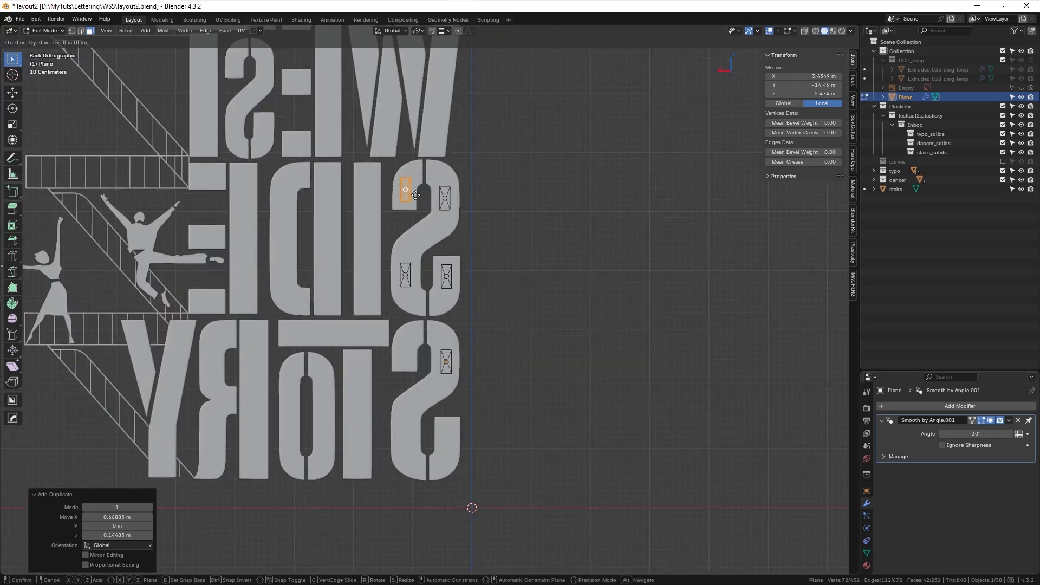
click(418, 351)
key(shift+d)
key(z)
click(423, 410)
key(shift+d)
click(466, 413)
- Place bracket copies along all the strokes of the W in WEST
shift+middle_drag(462, 329, 448, 413)
scroll(436, 457, down, 1)
key(shift+d)
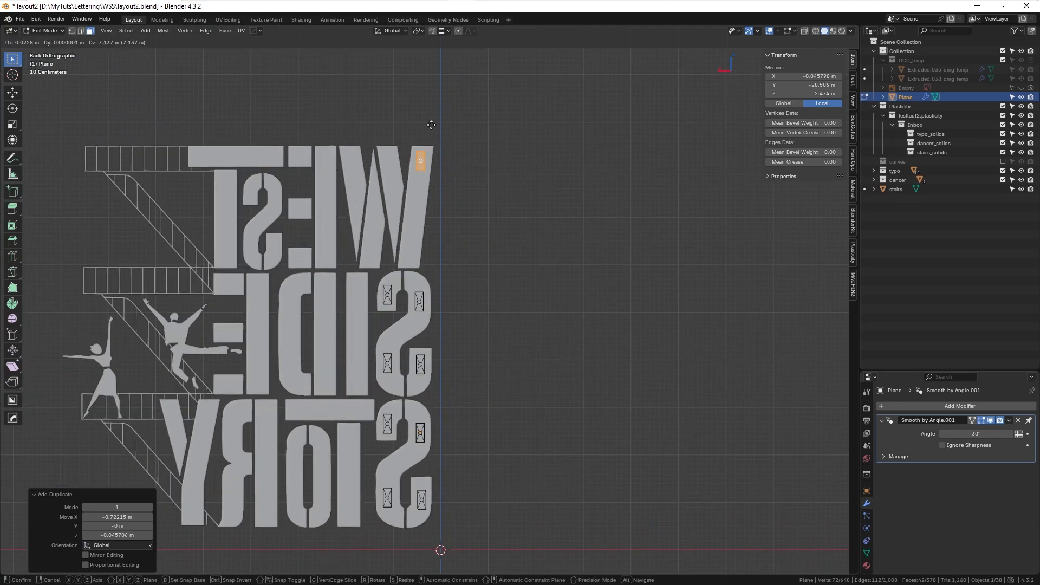
click(401, 180)
key(shift+d)
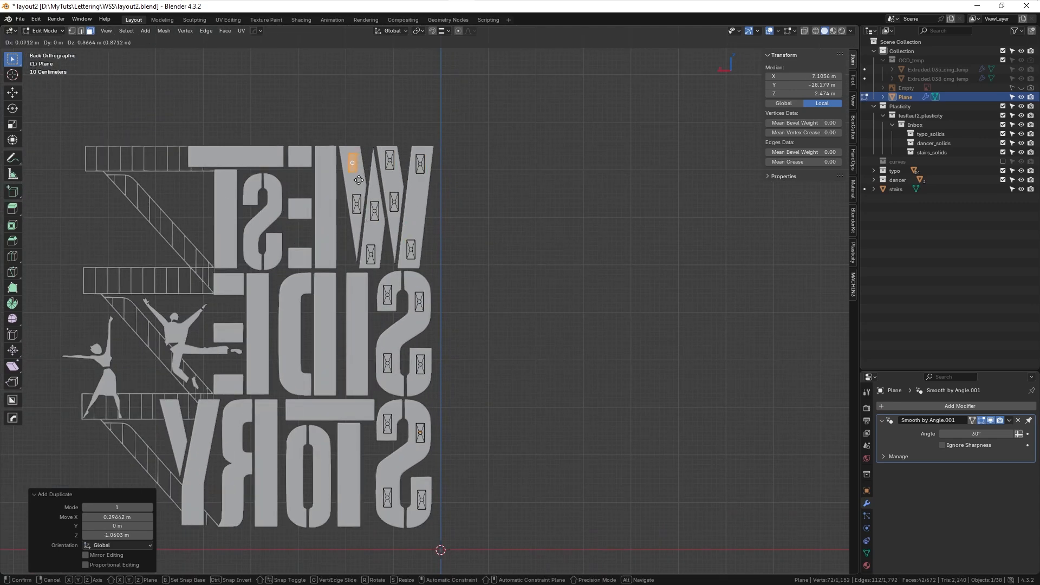
click(359, 179)
- Duplicate brackets onto the upright strokes of the I, D and E in SIDE, the E in WEST and the T, O and R in STORY
key(shift+d)
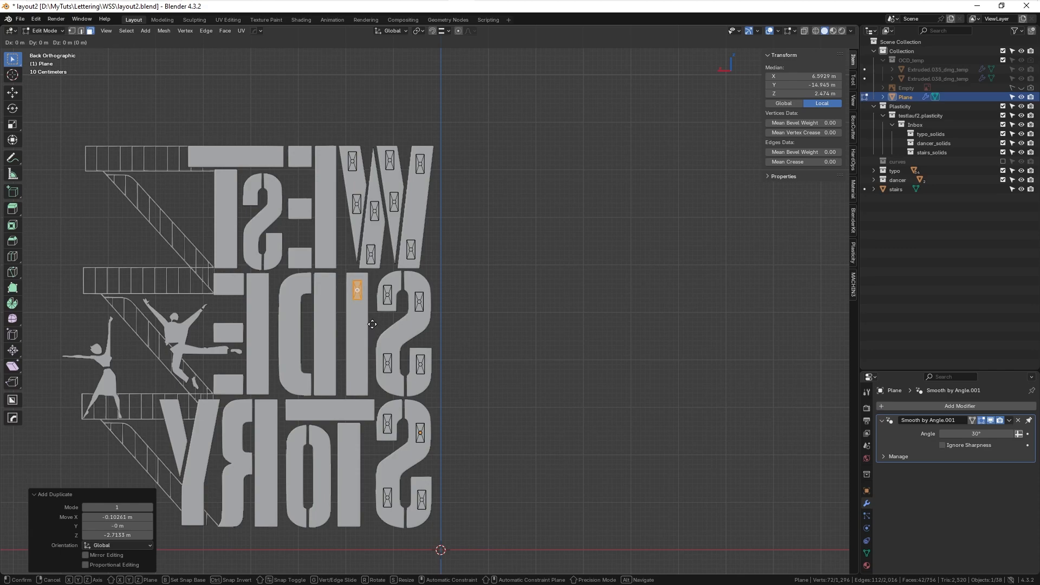
click(372, 414)
key(shift+d)
click(331, 252)
shift+middle_drag(303, 336, 407, 354)
key(shift+d)
click(404, 518)
- Duplicate brackets onto the T's stem and crossbar in WEST, with horizontal copies on the short arms of both Es
key(l)
key(shift+d)
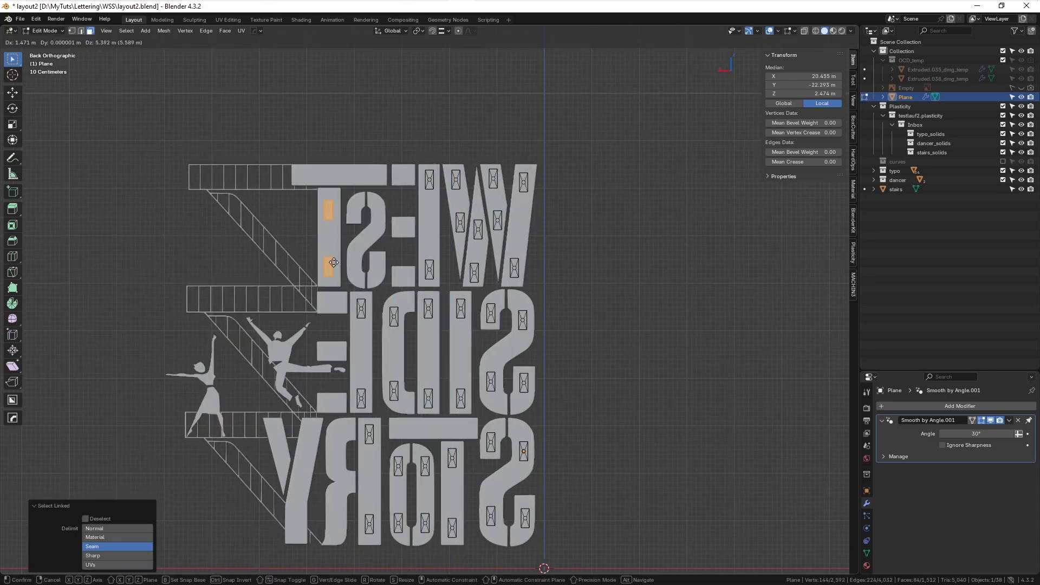
click(334, 262)
key(shift+d)
click(372, 174)
key(shift+d)
click(404, 276)
key(shift+d)
click(332, 351)
- Duplicate brackets onto the arms of the Y in STORY and the remaining letter strokes, then leave Edit Mode
key(l)
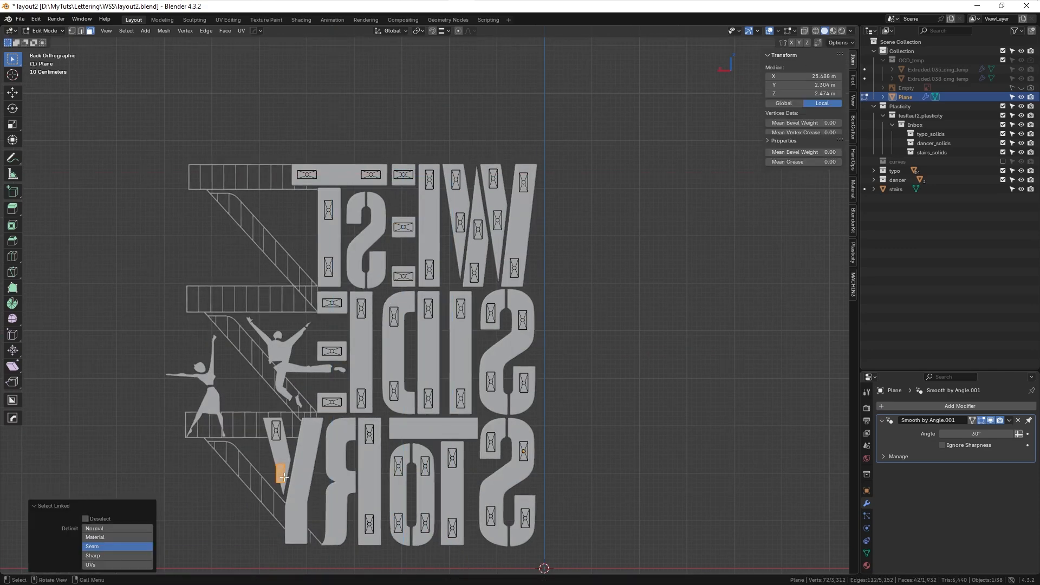
key(shift+d)
click(299, 490)
key(shift+d)
click(382, 481)
key(shift+d)
key(x)
click(477, 343)
middle_drag(477, 344, 603, 216)
key(Tab)
- Scale the separate bracket object's mesh by 0.5 in Edit Mode and position it behind the dancers in back view
click(325, 261)
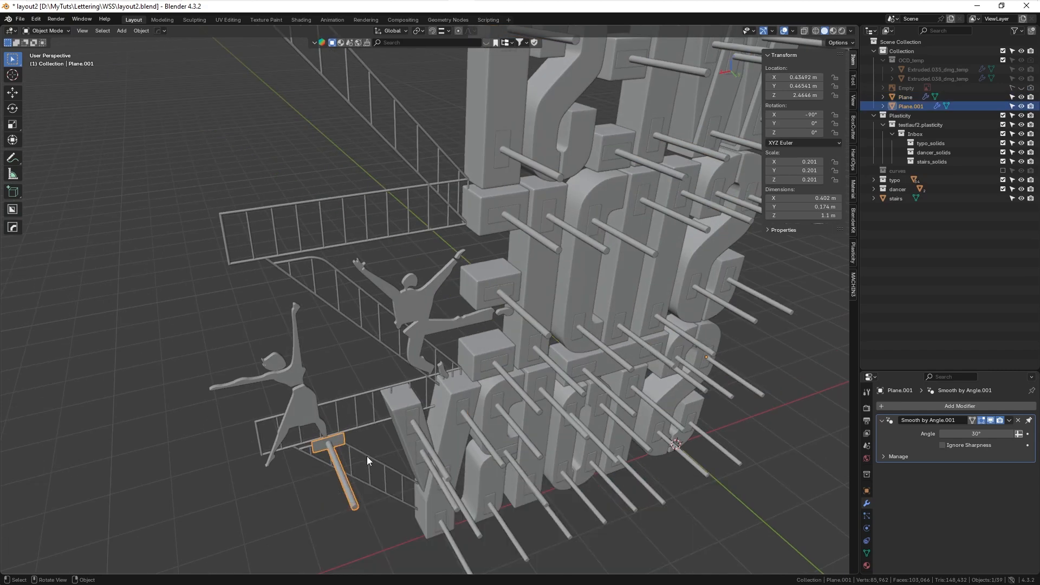
key(Tab)
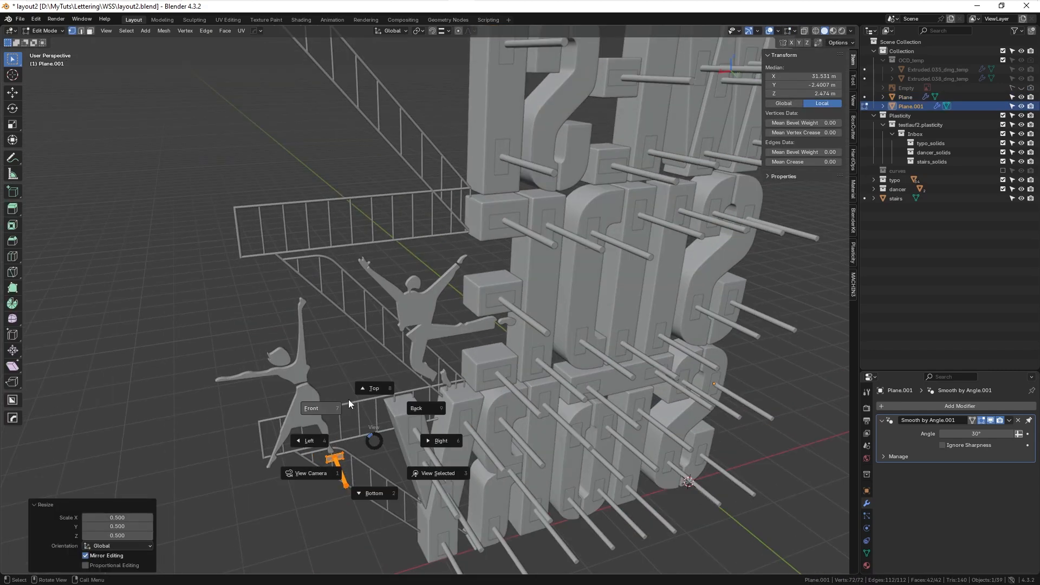
click(426, 404)
scroll(401, 346, up, 4)
key(g)
click(315, 285)
- Rotate the small bracket 90° in back view, fit it behind a dancer and start duplicating it
key(r)
key(9)
key(0)
key(Return)
key(g)
click(249, 393)
key(shift+d)
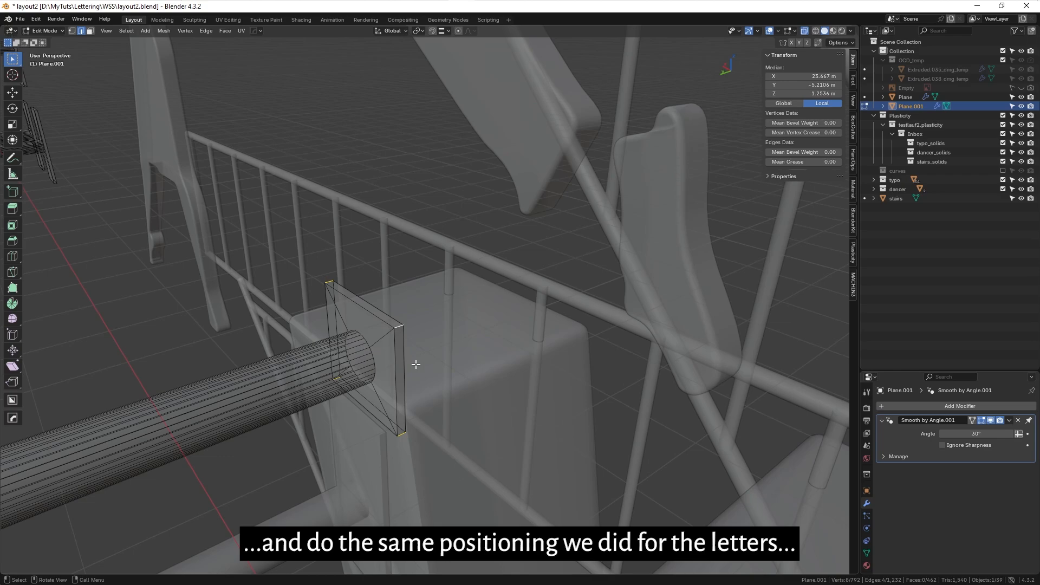
- Try to round the corners of the foot bracket's plate with a 0.12 m bevel in 6 segments
key(ctrl+b)
click(438, 399)
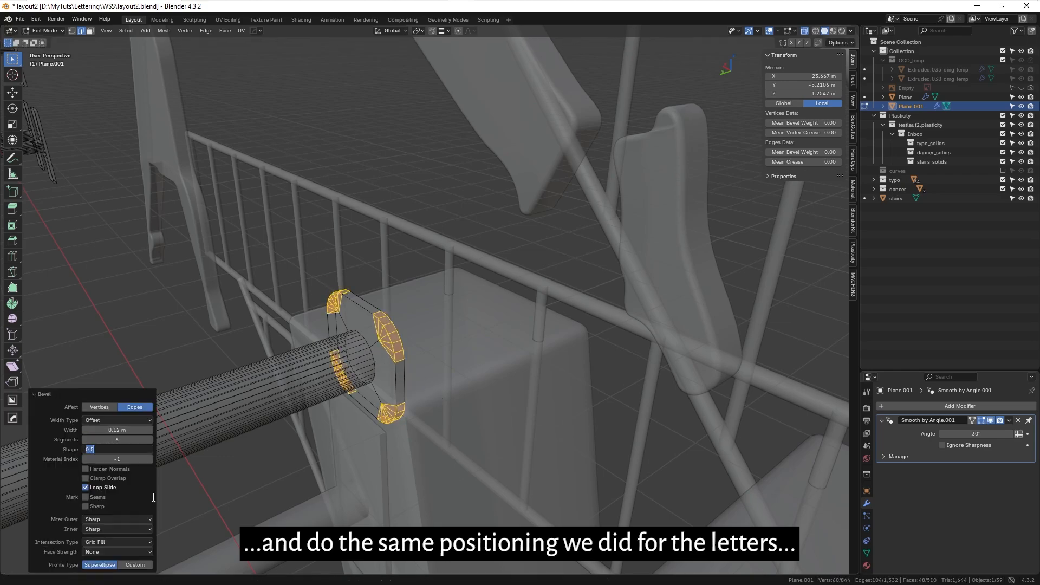
key(ctrl+KP_1)
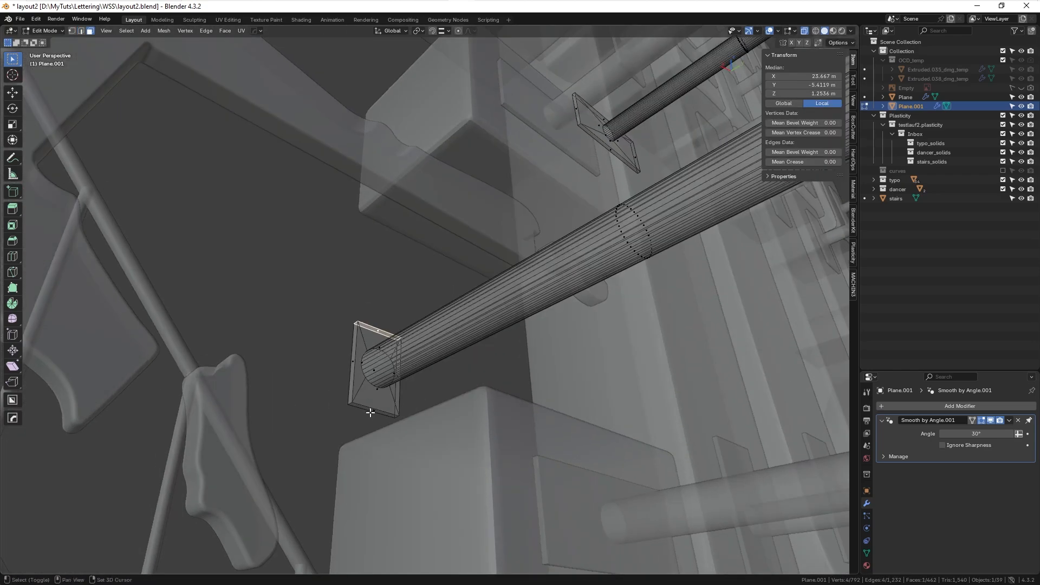
- Scale the top and bottom faces of the foot bracket's plate to about 0.614 along Z and adjust the plates to the jumping dancer
key(s)
key(z)
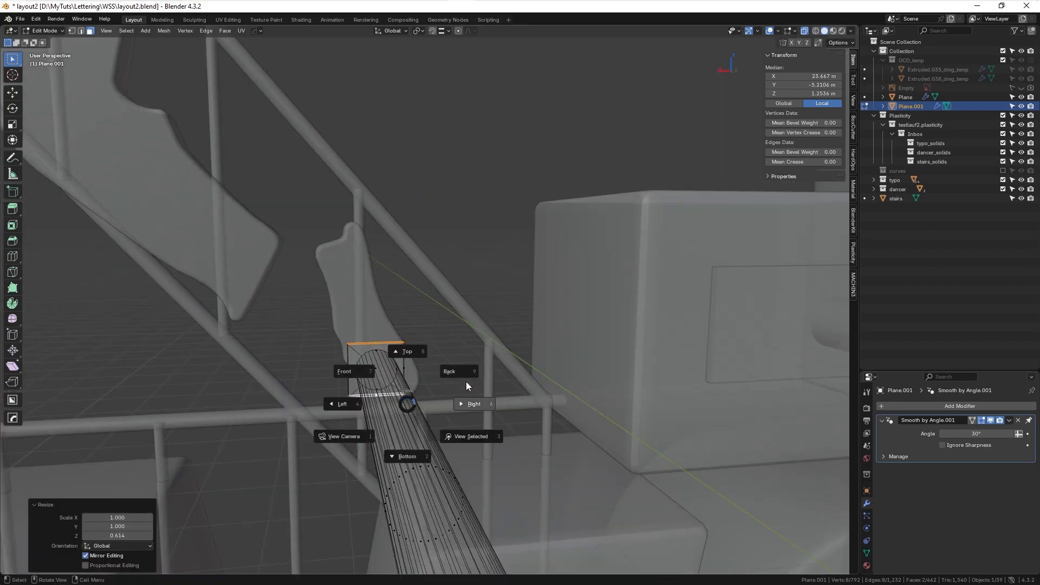
click(466, 381)
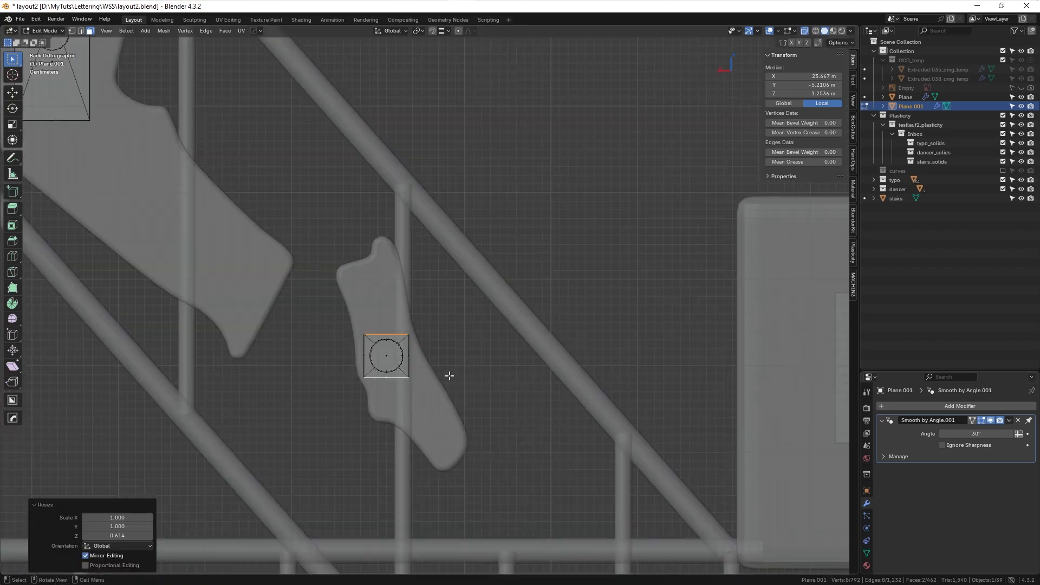
key(g)
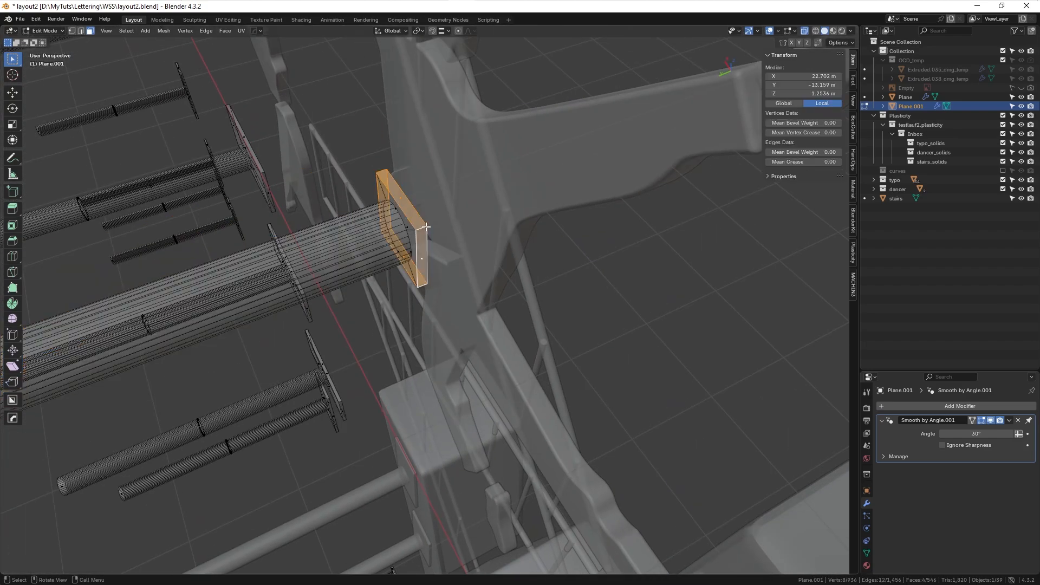
key(ctrl+KP_Add)
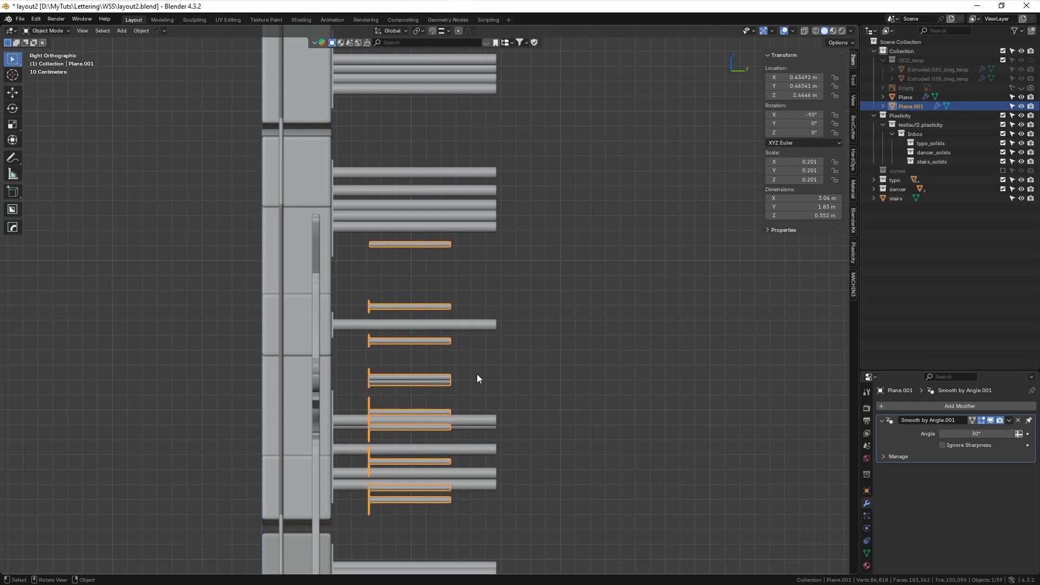
- Move the dancer brackets along Y in right view to about 0.14 m so their plates meet the dancers' backs
key(g)
key(y)
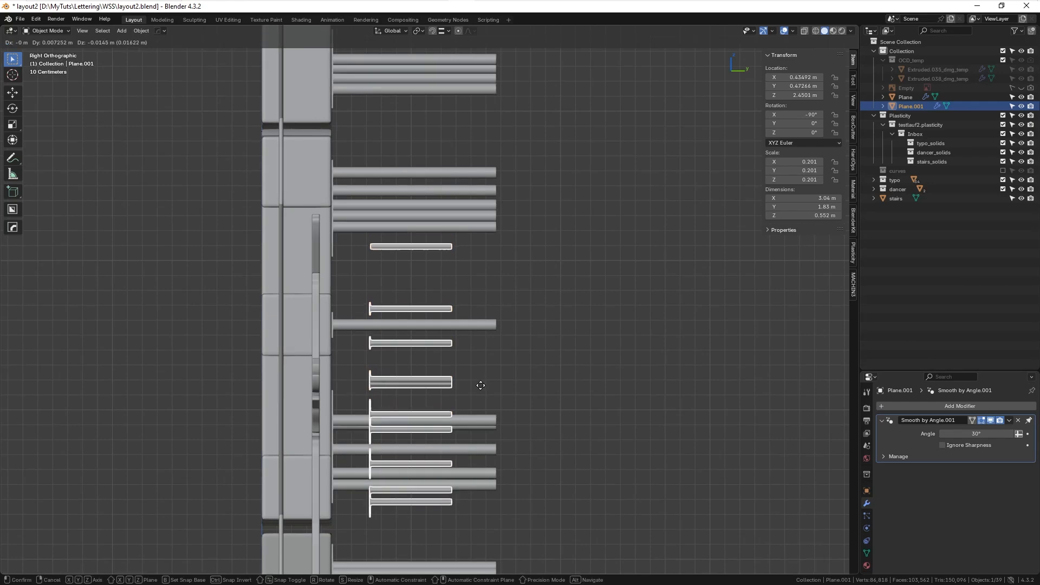
click(442, 381)
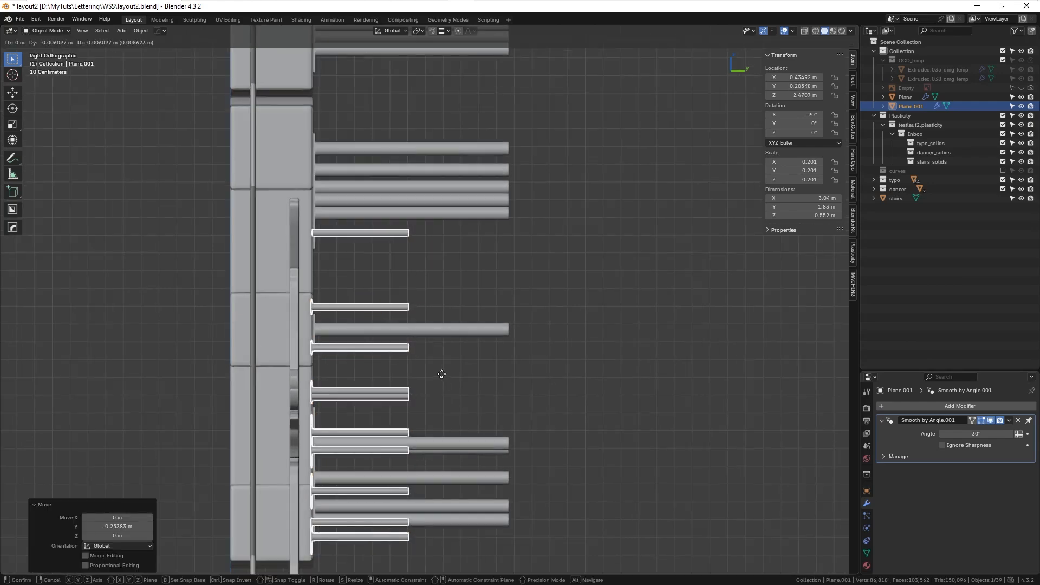
scroll(447, 389, down, 1)
middle_drag(447, 389, 371, 375)
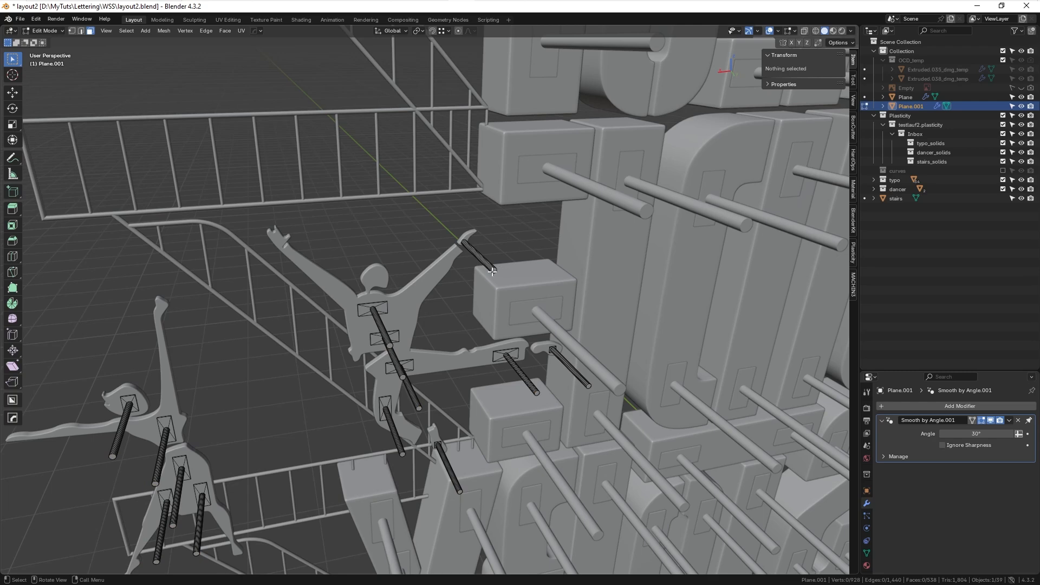
- Select the end face of the raised-hand bracket's rod and extend the selection to all coplanar faces
click(492, 271)
middle_drag(493, 268, 391, 320)
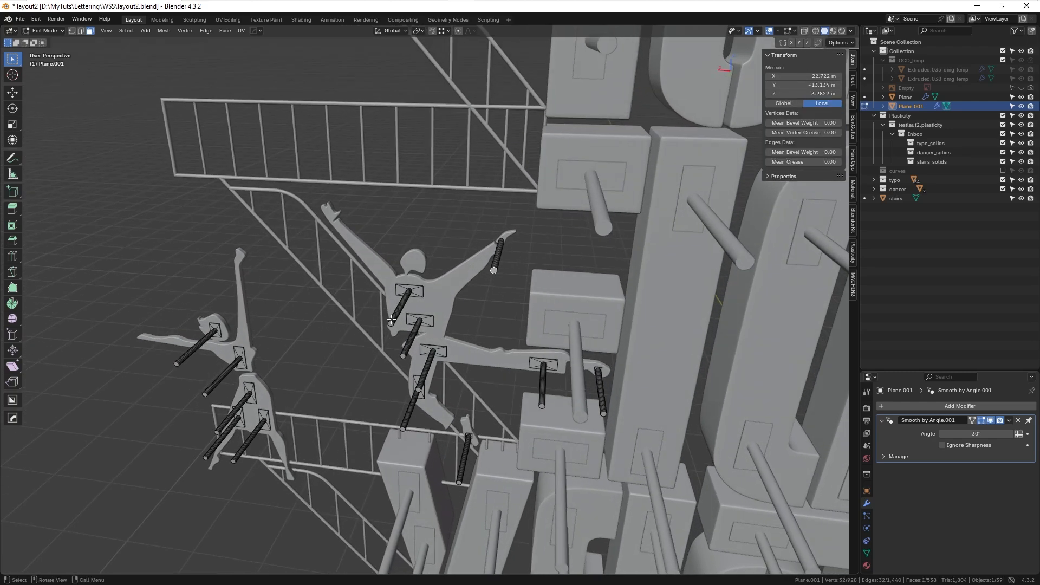
click(534, 255)
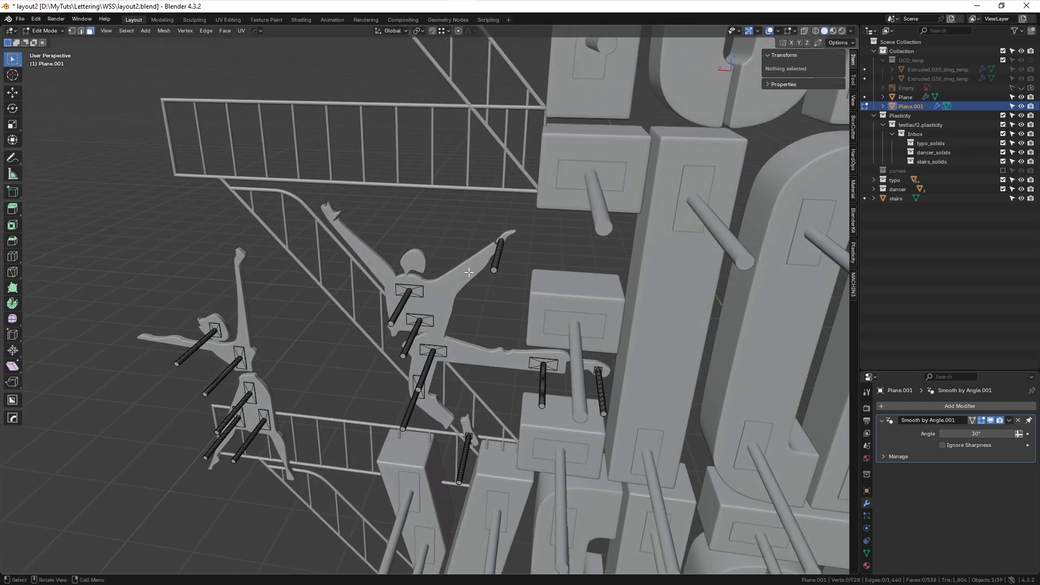
click(496, 272)
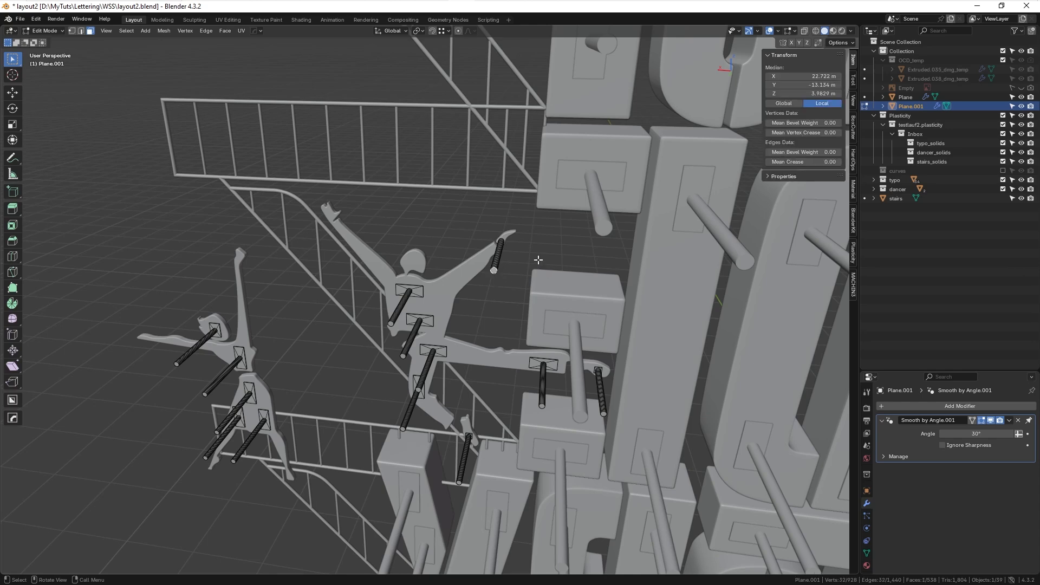
key(shift+g)
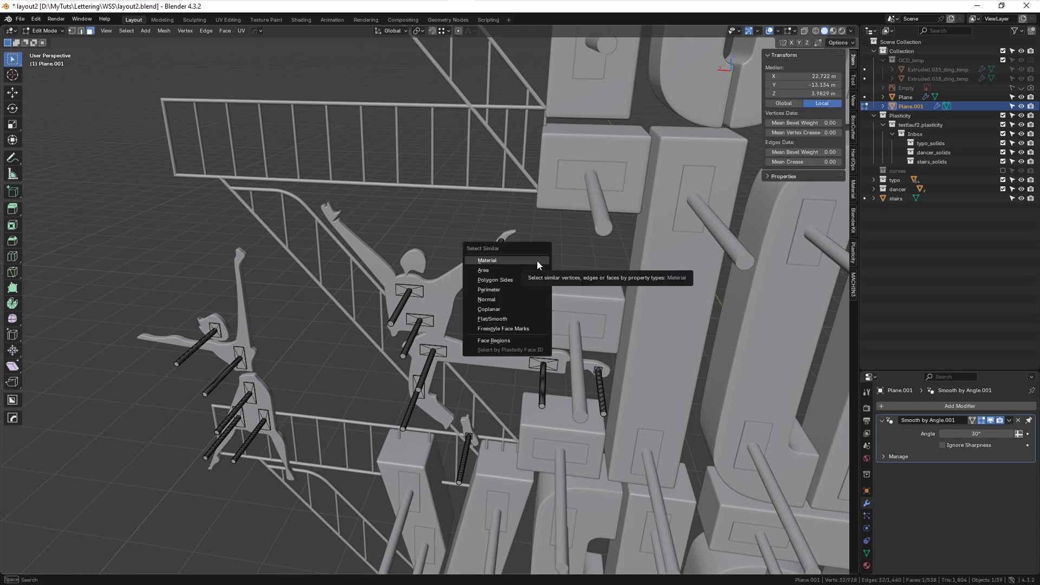
key(c)
- Move the selected rod ends about 0.64 m along Y to line up with the lettering rods, then return to Object Mode
key(grave)
click(605, 297)
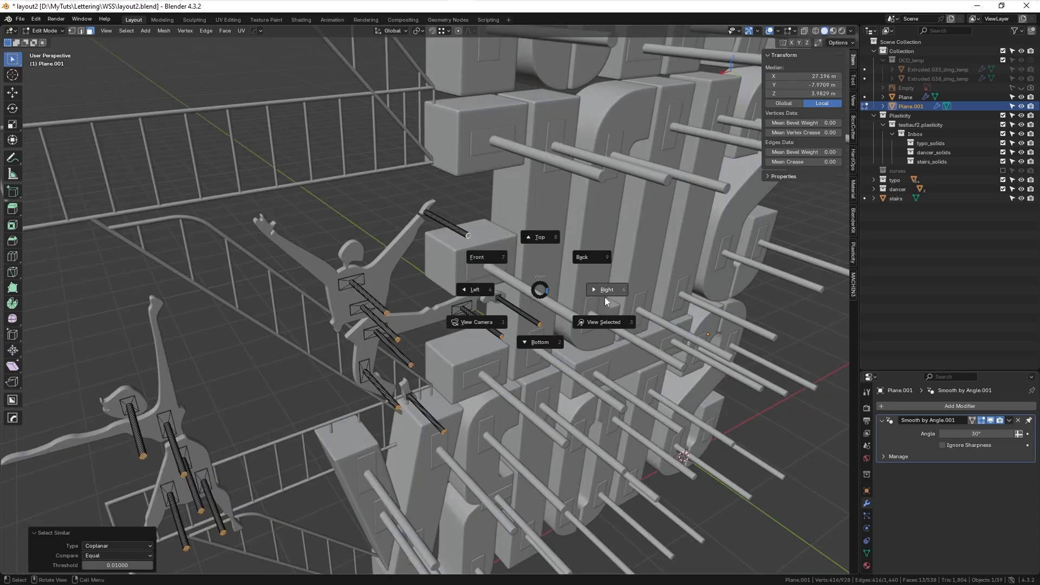
shift+middle_drag(520, 302, 534, 253)
key(g)
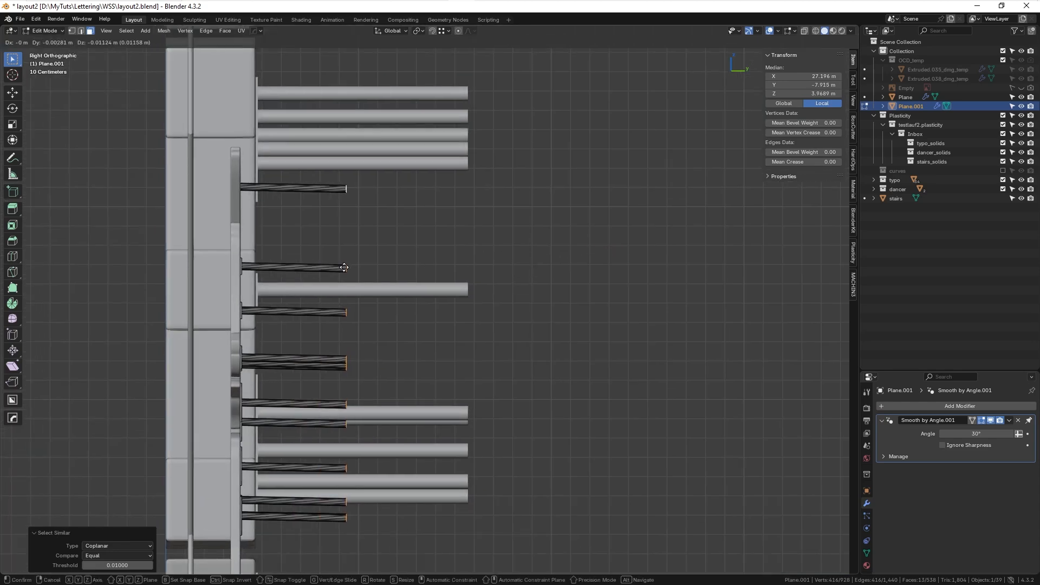
key(y)
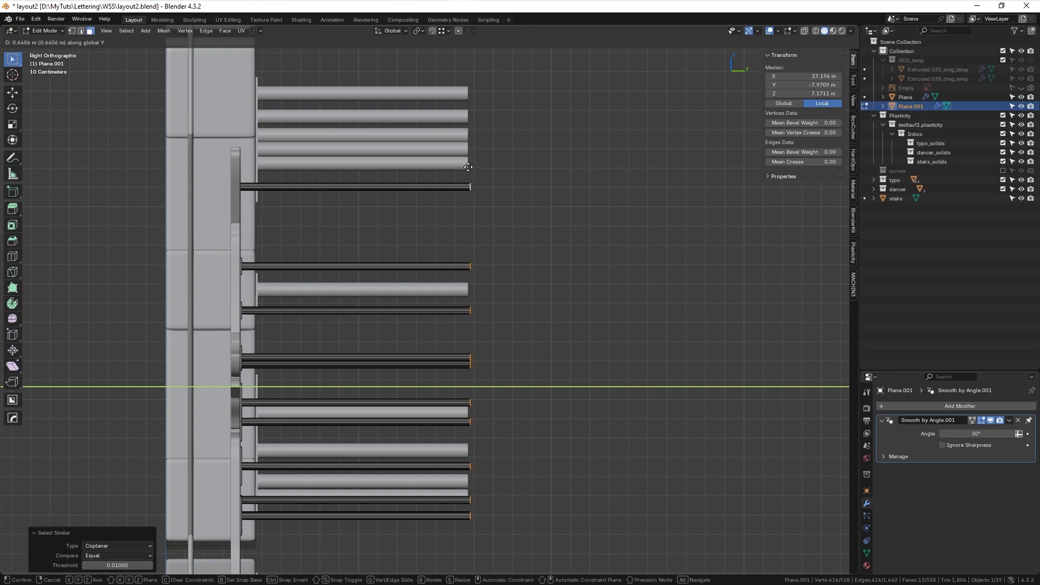
click(468, 167)
scroll(535, 187, down, 5)
key(Tab)
- Apply the scale of the dancer bracket object and of the lettering bracket object
middle_drag(517, 262, 559, 217)
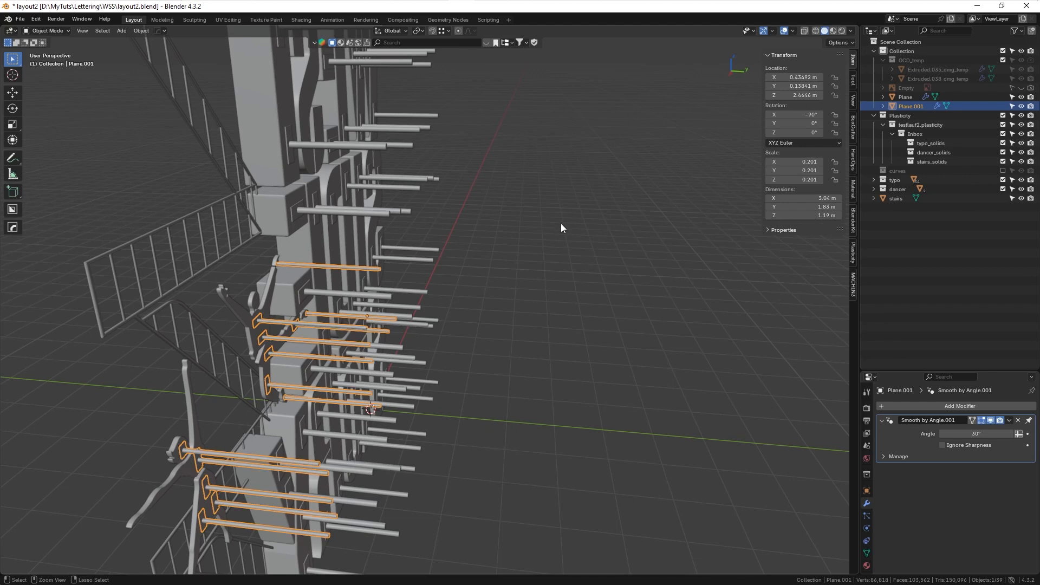
key(ctrl+a)
click(552, 224)
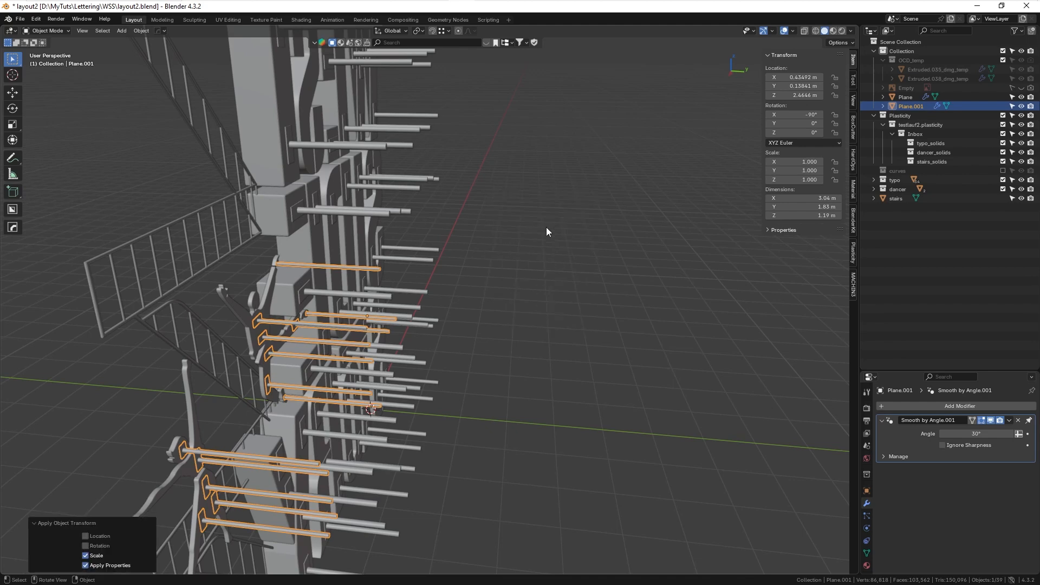
click(382, 295)
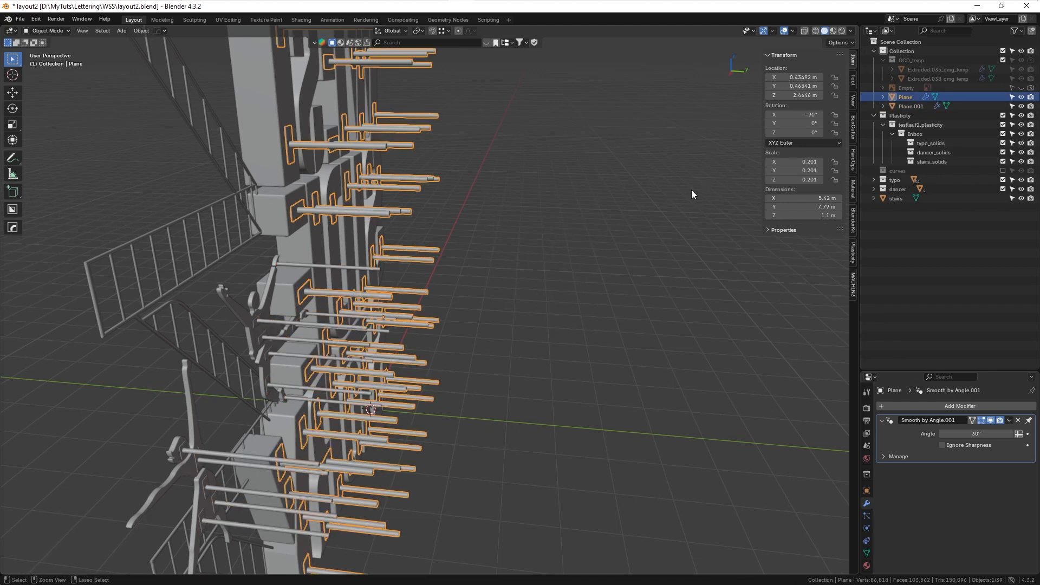
key(ctrl+a)
click(503, 239)
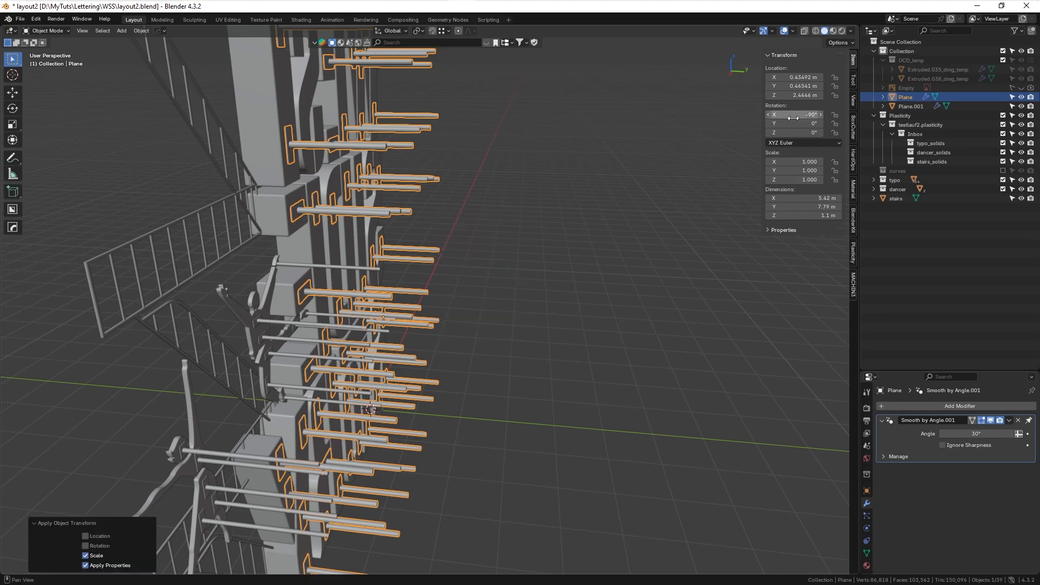
- Apply the rotation of the lettering bracket object and of the dancer bracket object
key(ctrl+a)
click(600, 164)
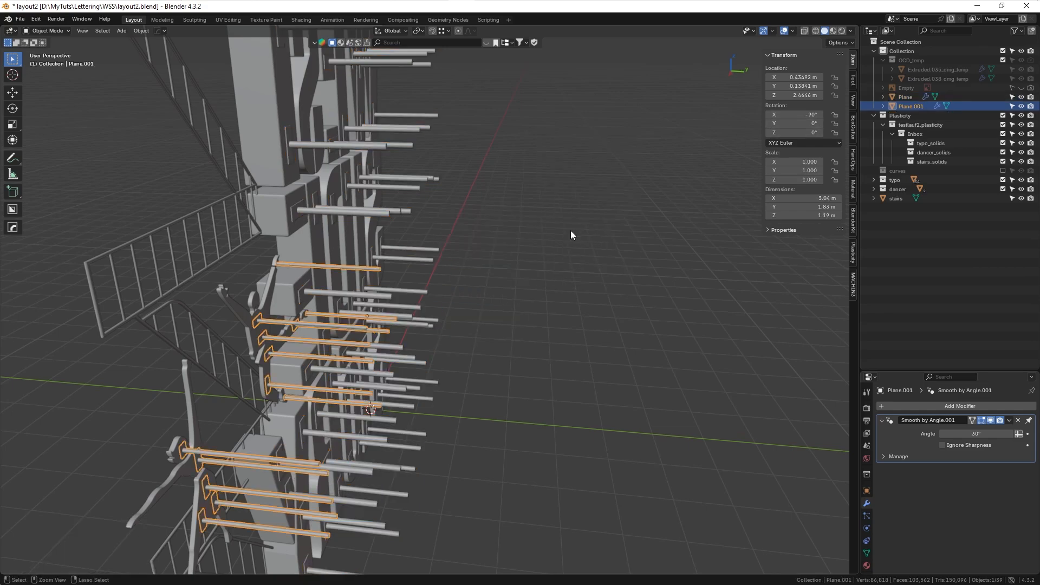
key(ctrl+a)
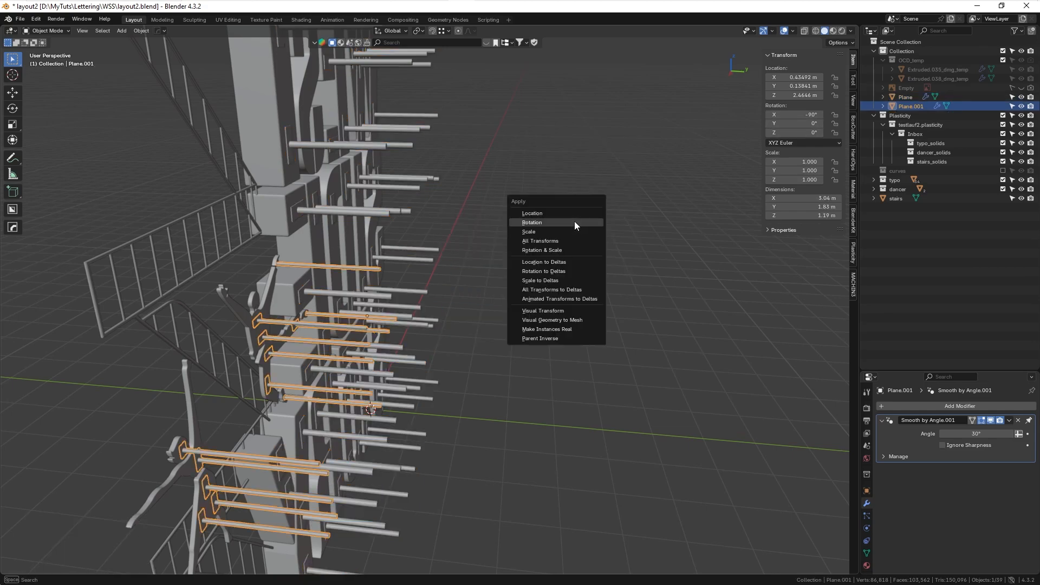
click(573, 220)
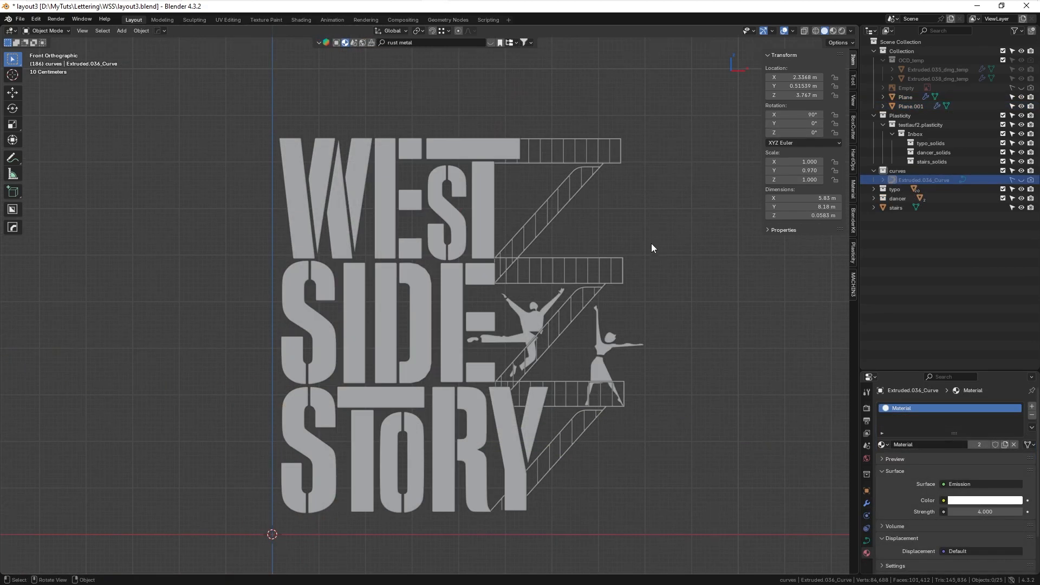
- Unhide the Extruded.036_Curve outline in the viewport and view it behind the lettering
middle_drag(653, 241, 691, 316)
middle_drag(643, 305, 529, 256)
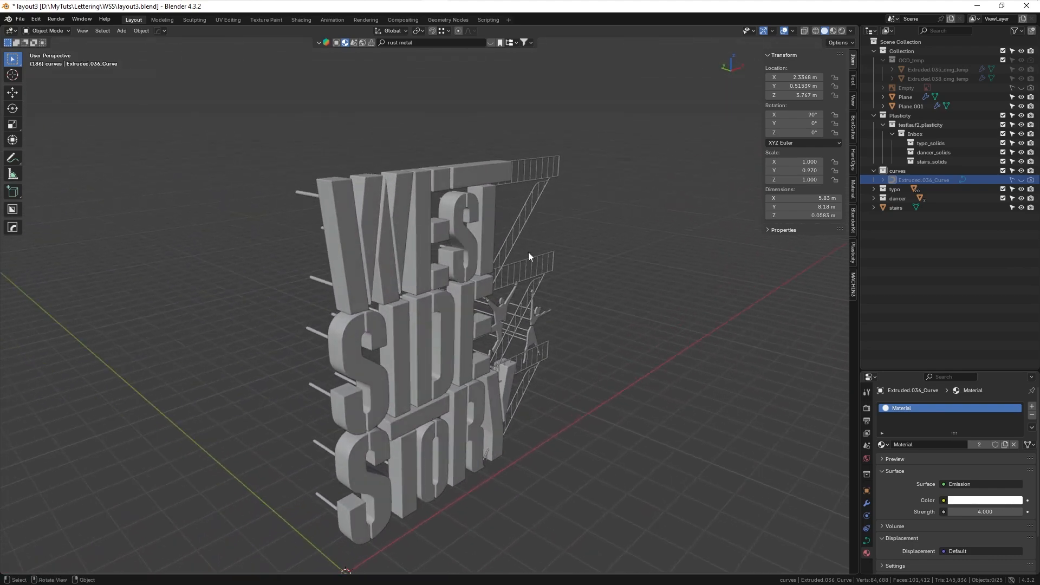
middle_drag(515, 314, 525, 288)
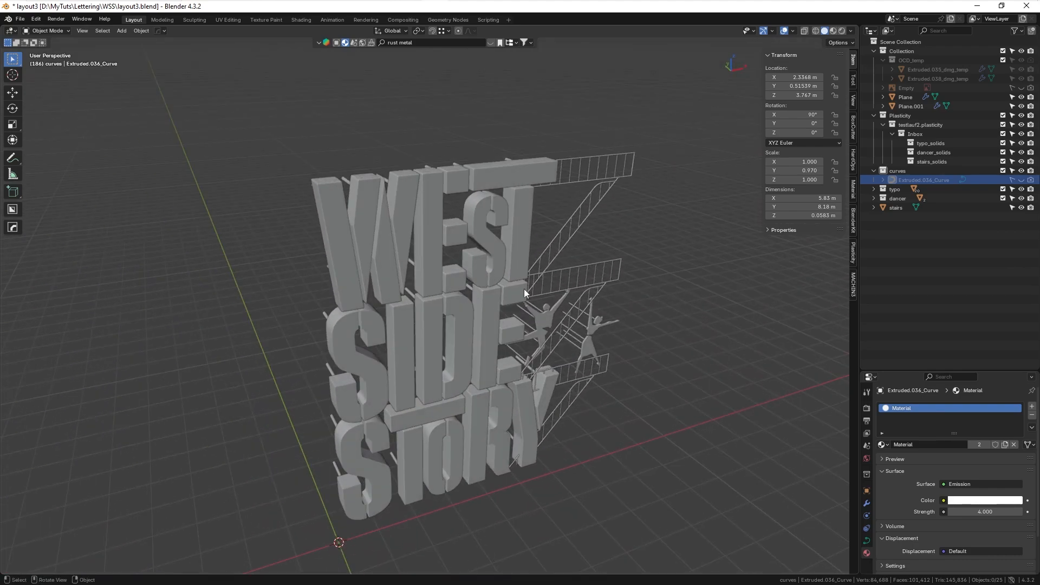
scroll(525, 288, up, 2)
click(1021, 180)
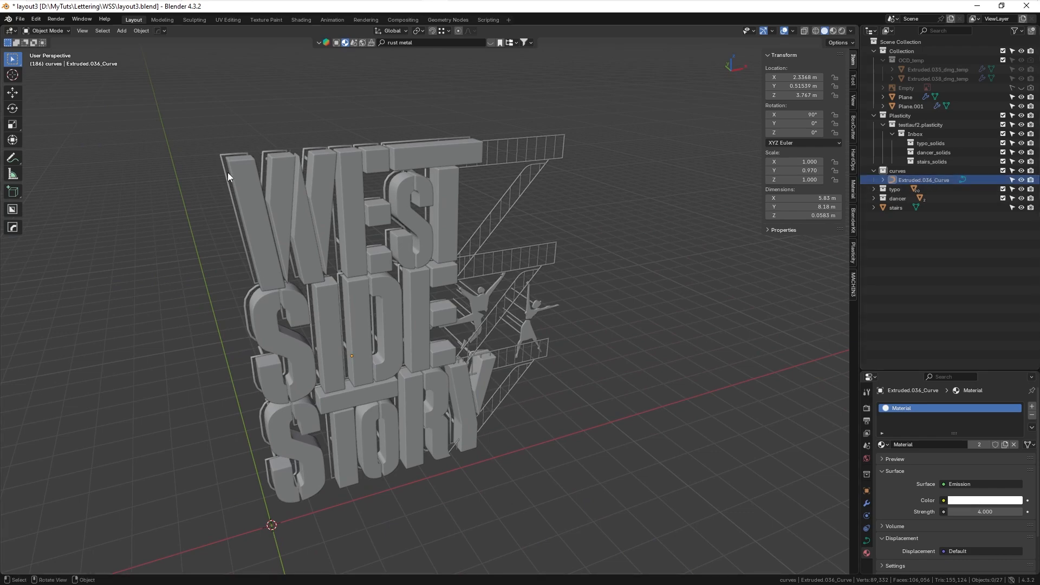
- In front view, move the outline curve to about X 2.405 m, Z 3.764 m so it lines up with the letters
key(grave)
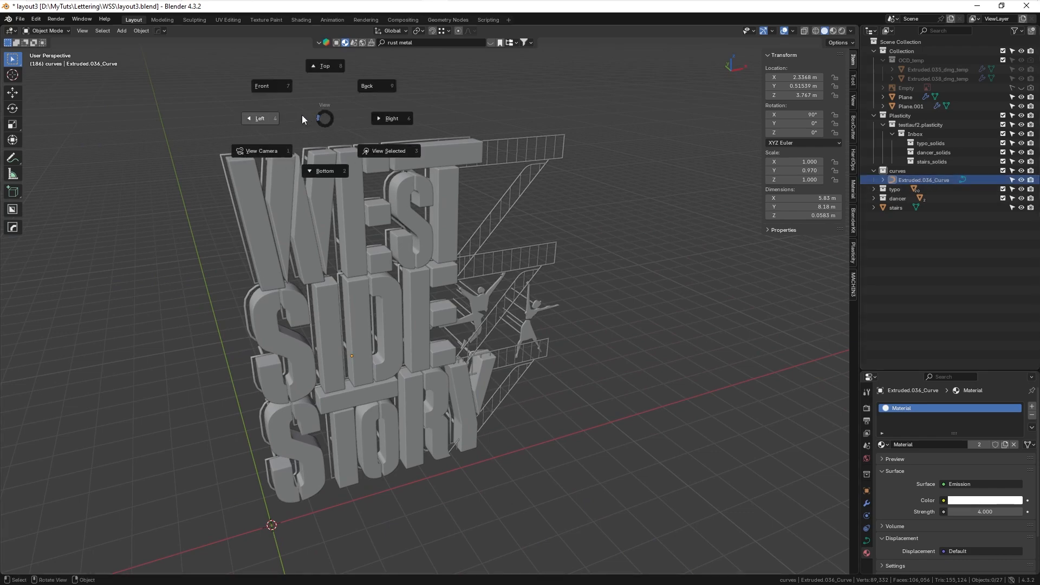
click(268, 76)
ctrl+middle_drag(352, 148, 311, 177)
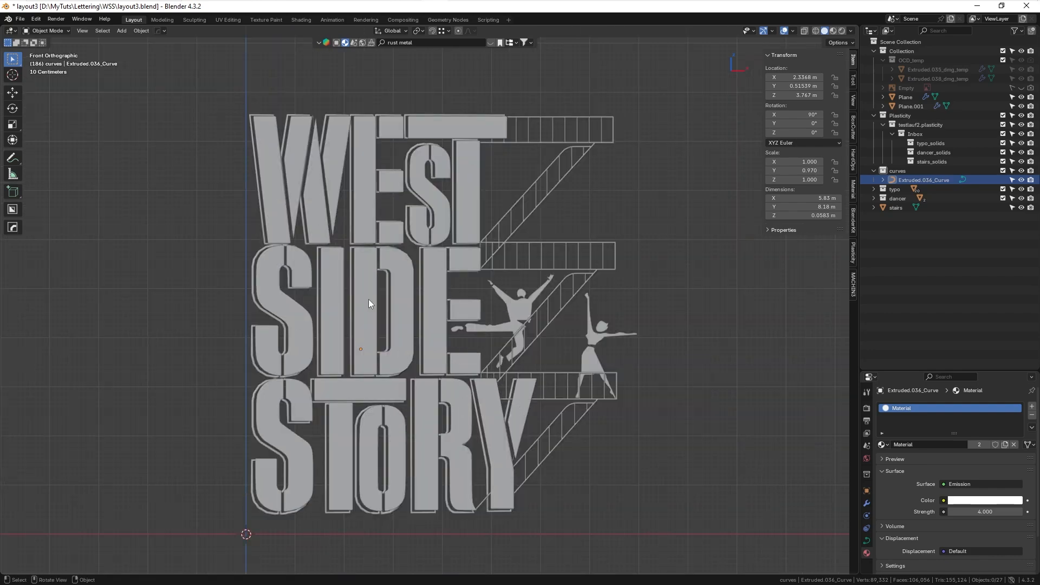
shift+middle_drag(424, 292, 432, 360)
ctrl+middle_drag(417, 317, 421, 273)
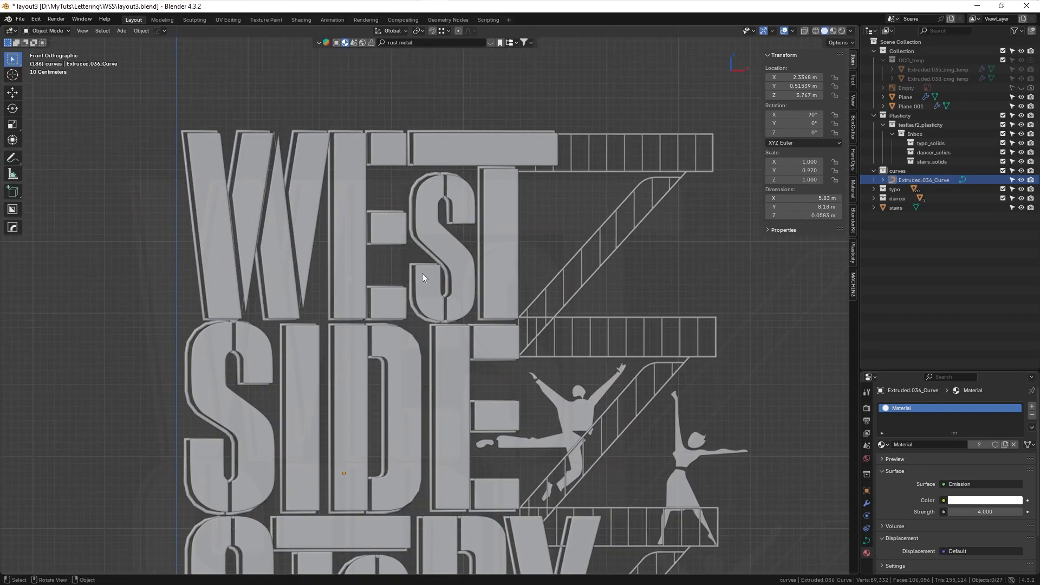
shift+middle_drag(357, 258, 403, 286)
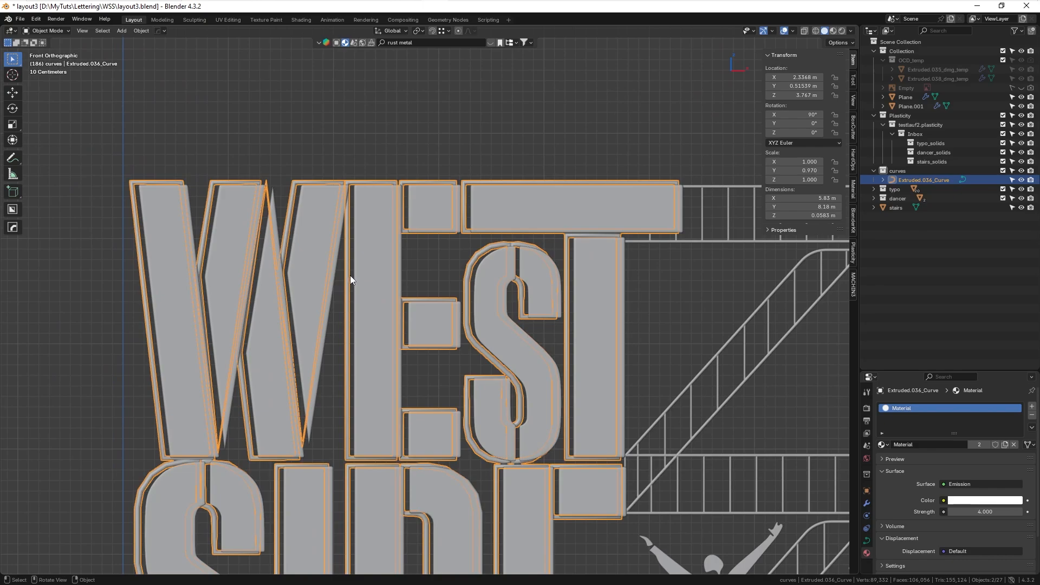
key(g)
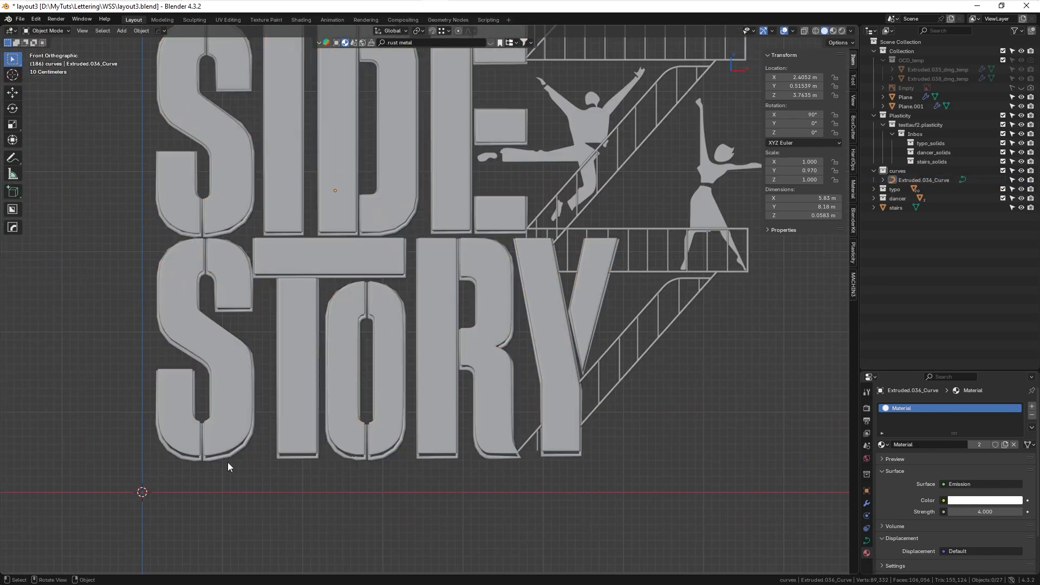
- Scale the outline curve along global Z to a factor of 0.957 so its height fits the lettering
key(s)
key(z)
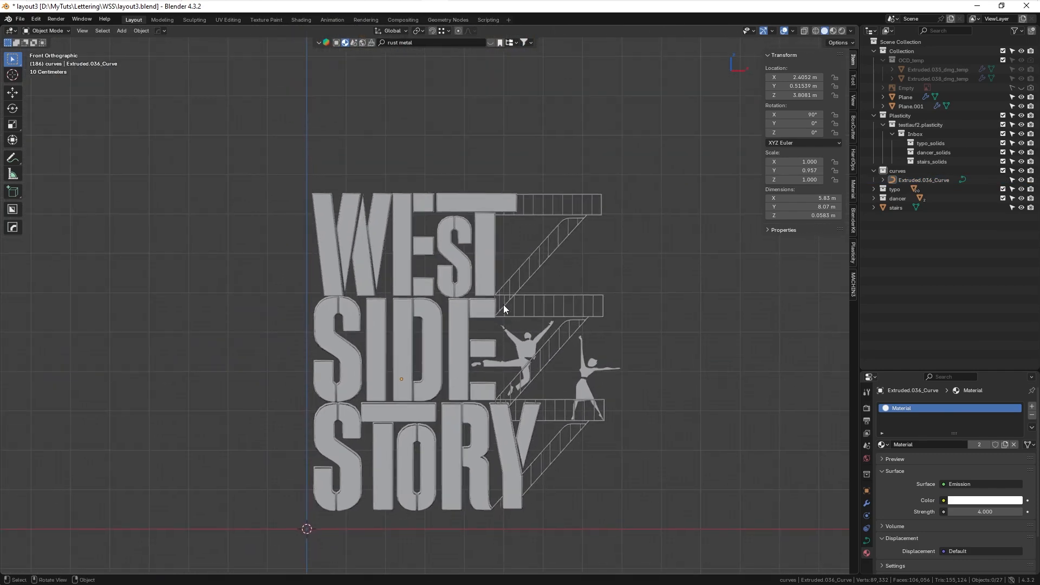
middle_drag(504, 308, 530, 279)
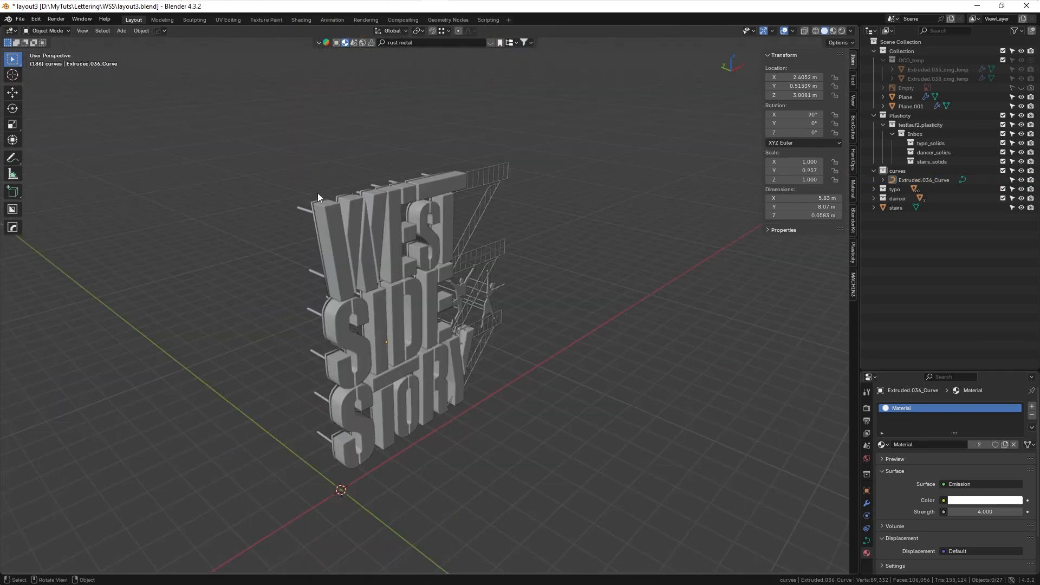
middle_drag(317, 193, 405, 206)
- Add a plane mesh and rotate it 90° about the X axis so it stands upright
key(grave)
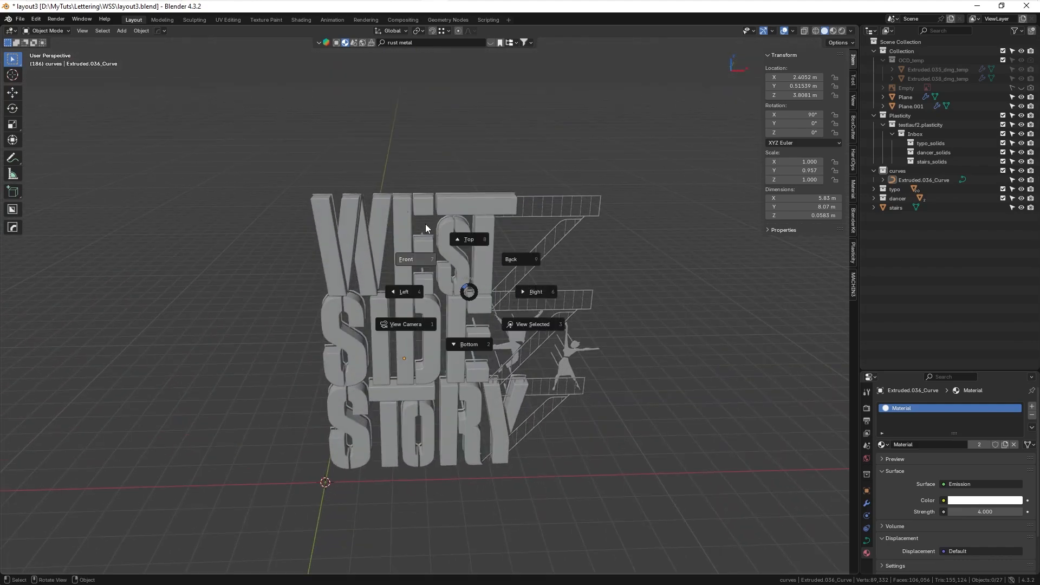
click(424, 223)
key(shift+a)
mouse_move(484, 243)
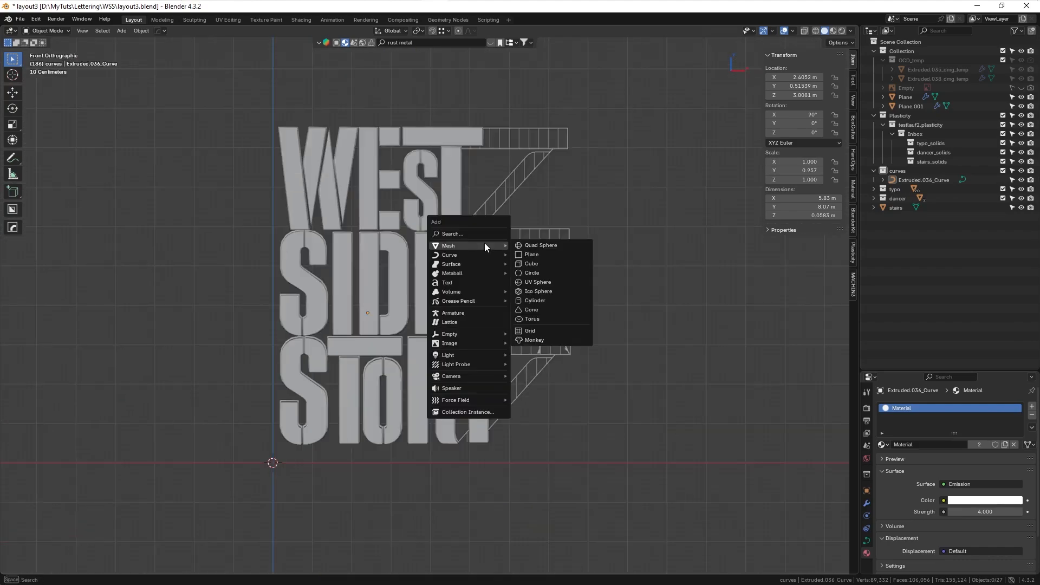
click(557, 256)
scroll(398, 372, down, 2)
text(rx)
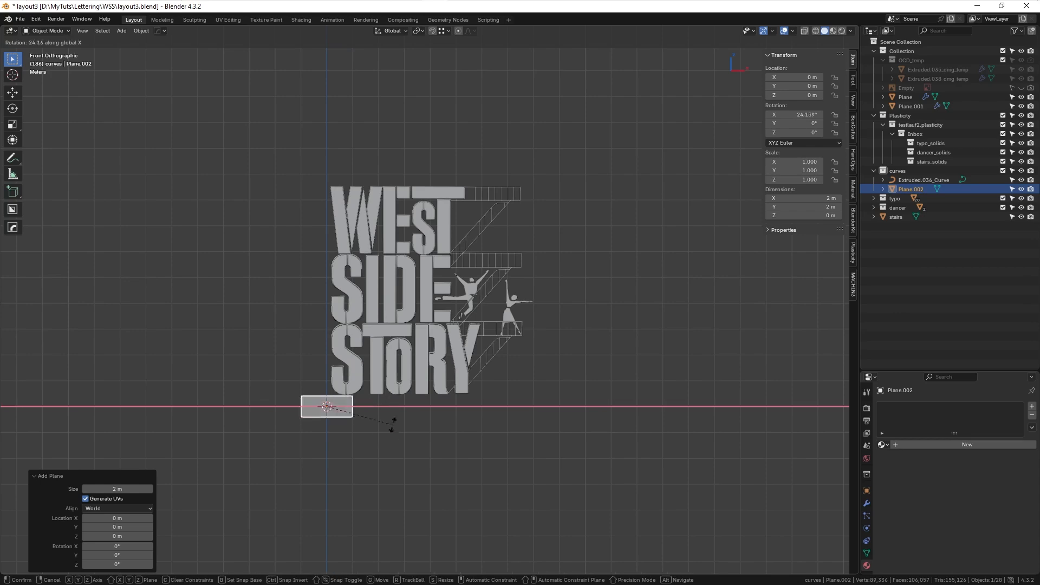
text(90)
key(Return)
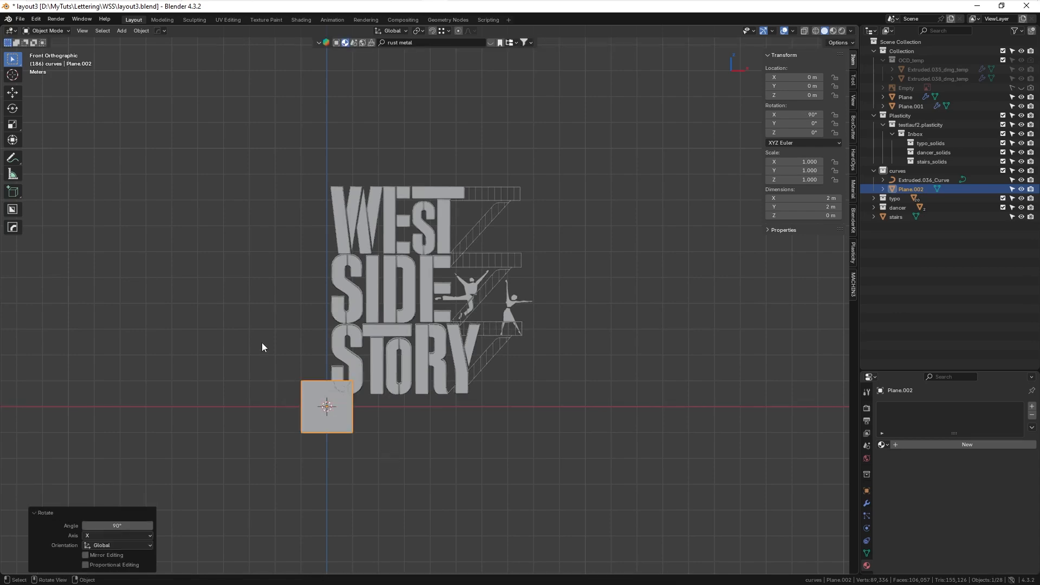
- Scale the plane by 10 and move it behind the lettering to about X 3.60 m, Y 1.78 m, Z 5.75 m
text(s10)
key(Return)
scroll(346, 369, down, 4)
key(g)
click(433, 392)
key(grave)
key(g)
key(y)
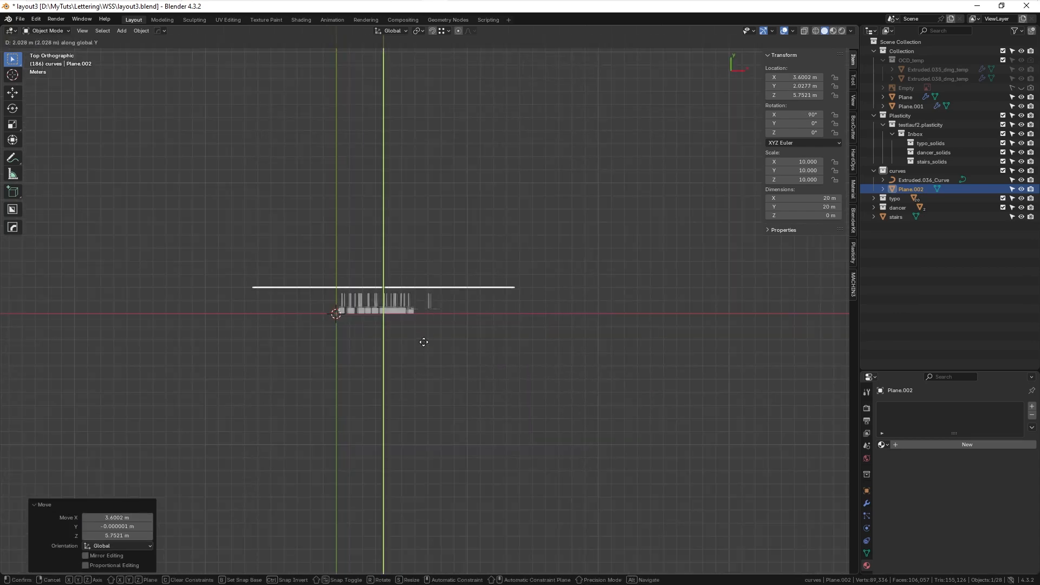
click(422, 349)
- Apply the scale of the upright plane and resize it by a factor of 0.75
middle_drag(423, 349, 414, 250)
key(ctrl+a)
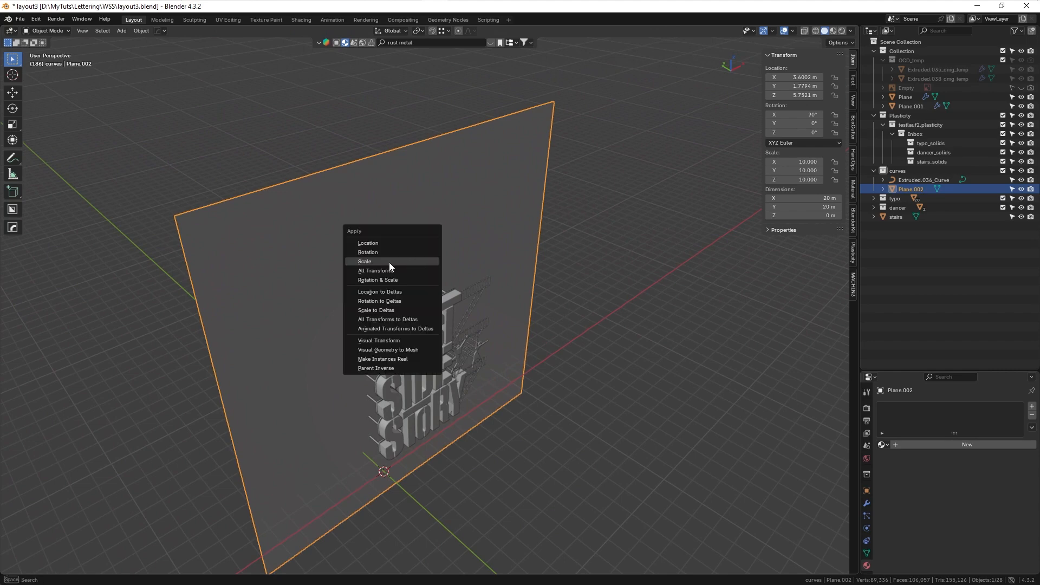
click(389, 261)
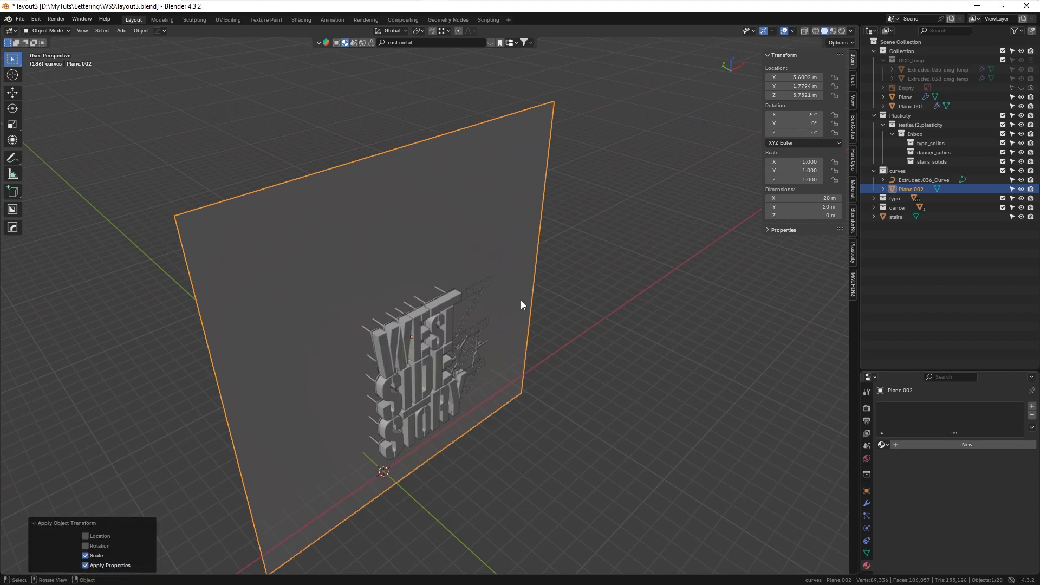
text(s)
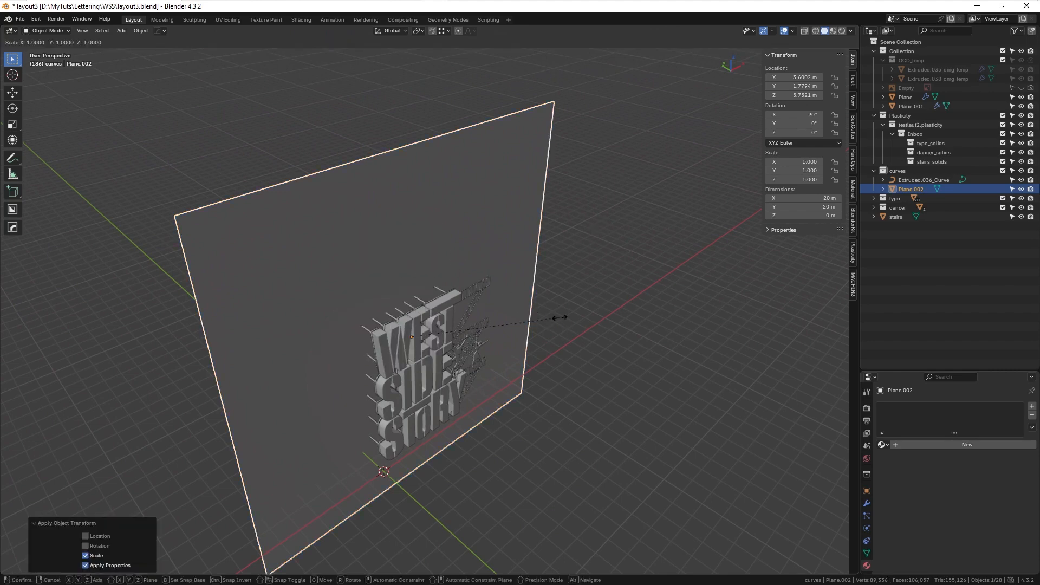
text(0.75)
key(Return)
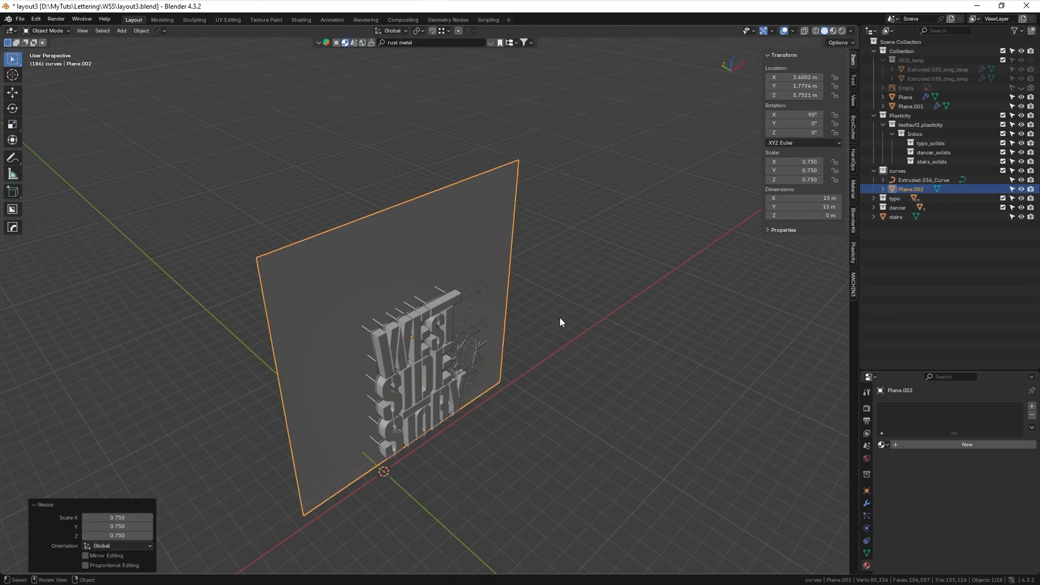
- Reposition the wall plane to about X 3.73 m, Y 0.82 m, Z 5.04 m so it cuts through the bracket rods
middle_drag(492, 304, 512, 317)
key(KP_1)
scroll(511, 308, down, 1)
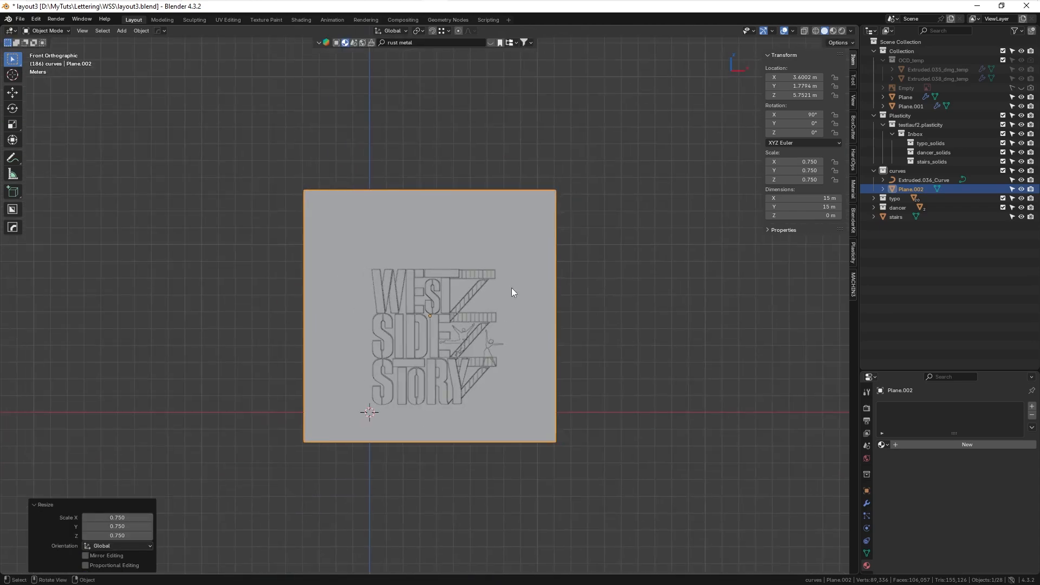
key(g)
click(514, 300)
key(KP_7)
scroll(463, 280, up, 5)
key(g)
key(y)
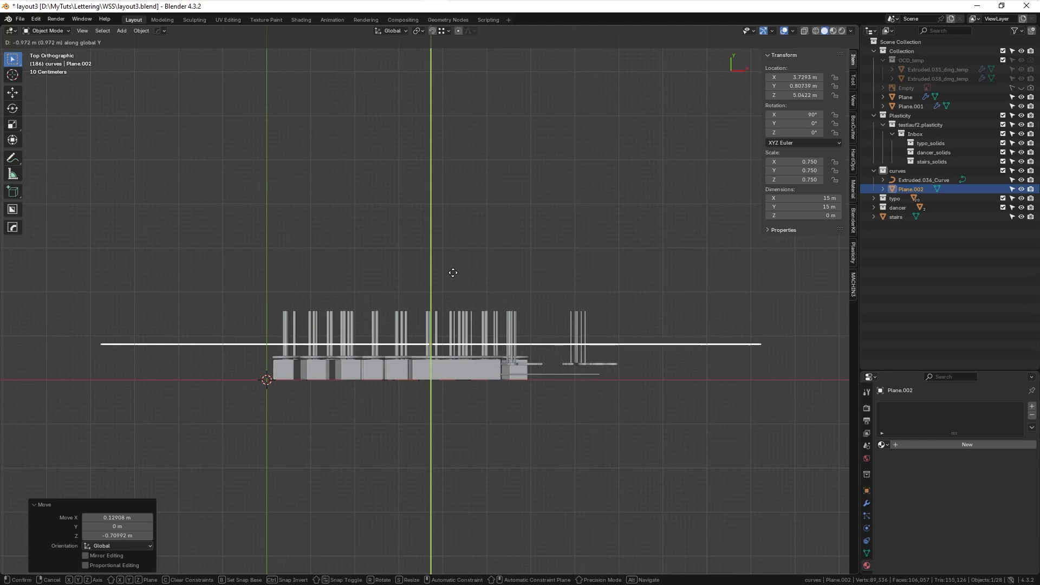
click(452, 276)
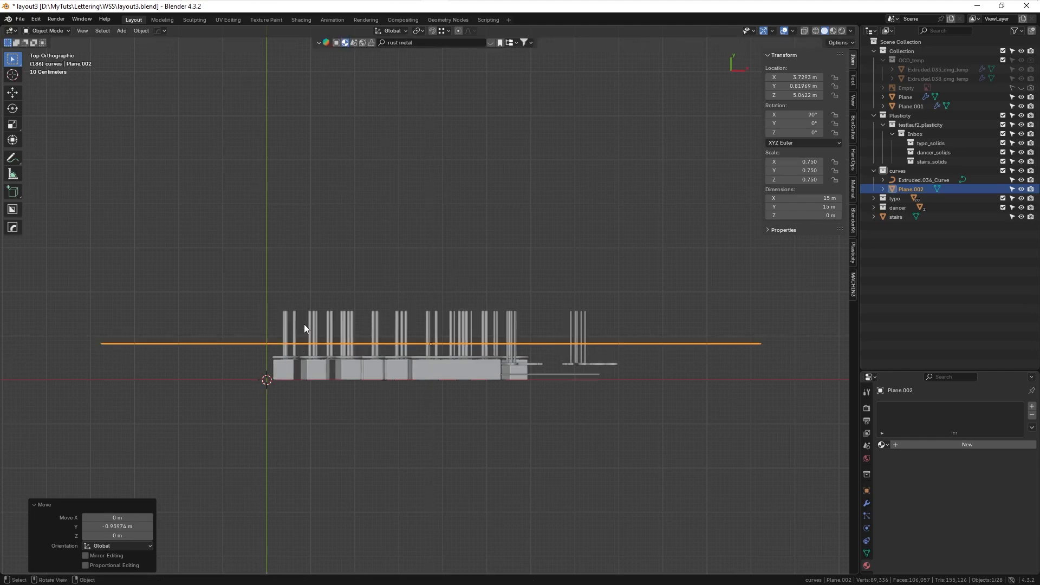
- Select both parts of the letter Y in STORY and join them into one object
middle_drag(317, 343, 365, 249)
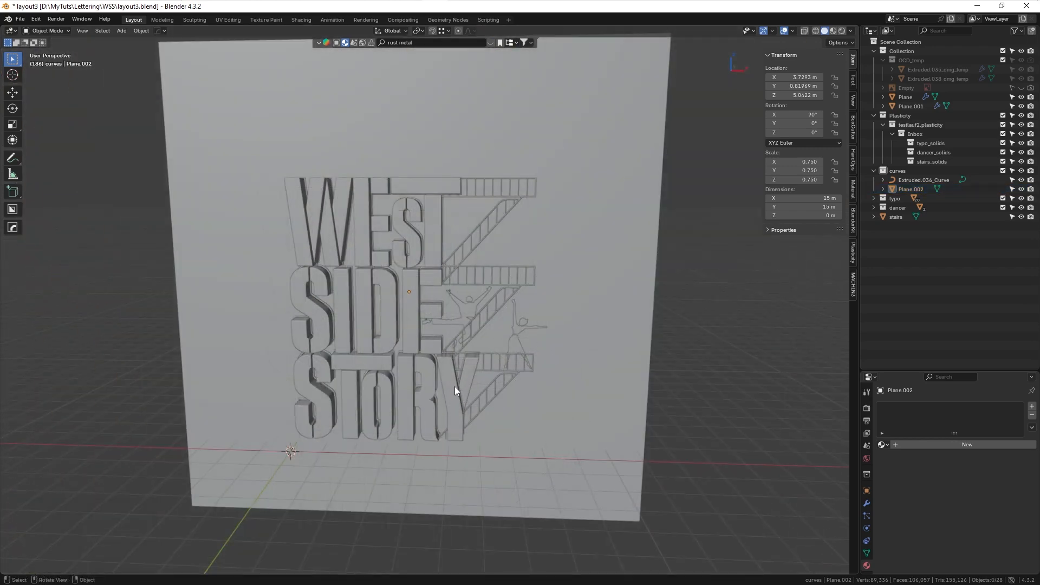
click(455, 385)
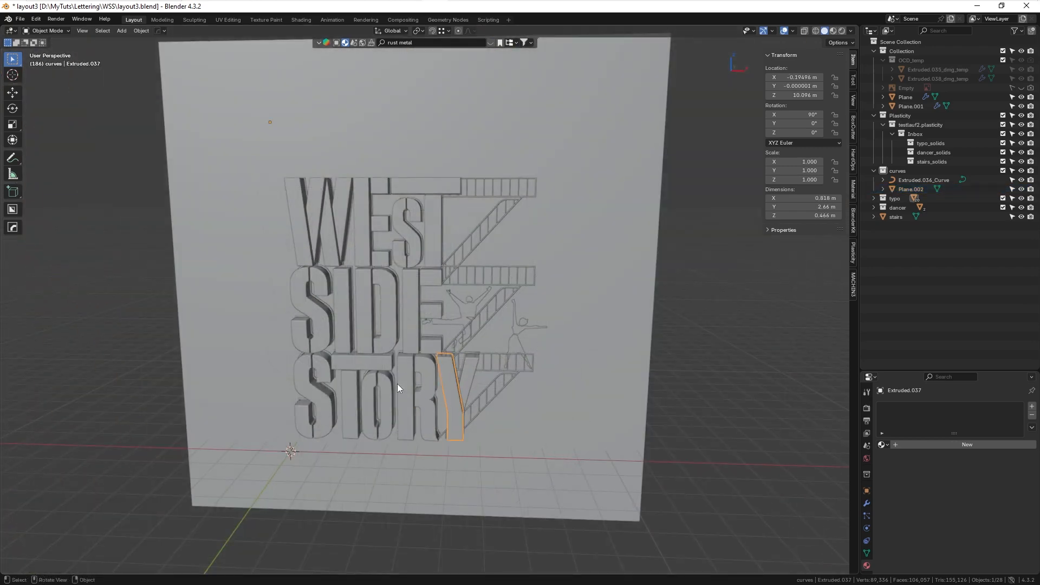
scroll(458, 347, up, 4)
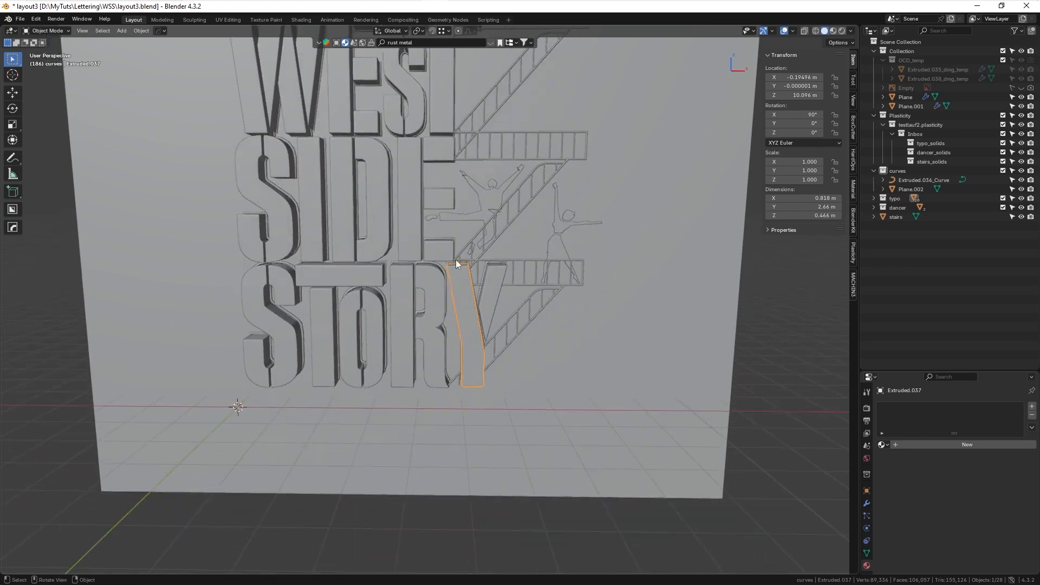
click(492, 294)
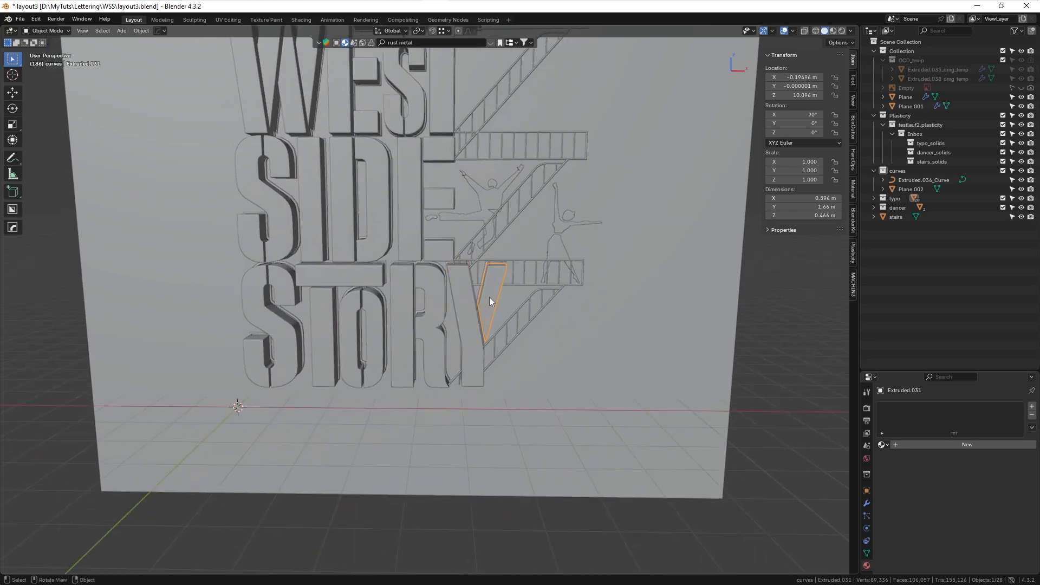
shift+click(469, 320)
key(ctrl+j)
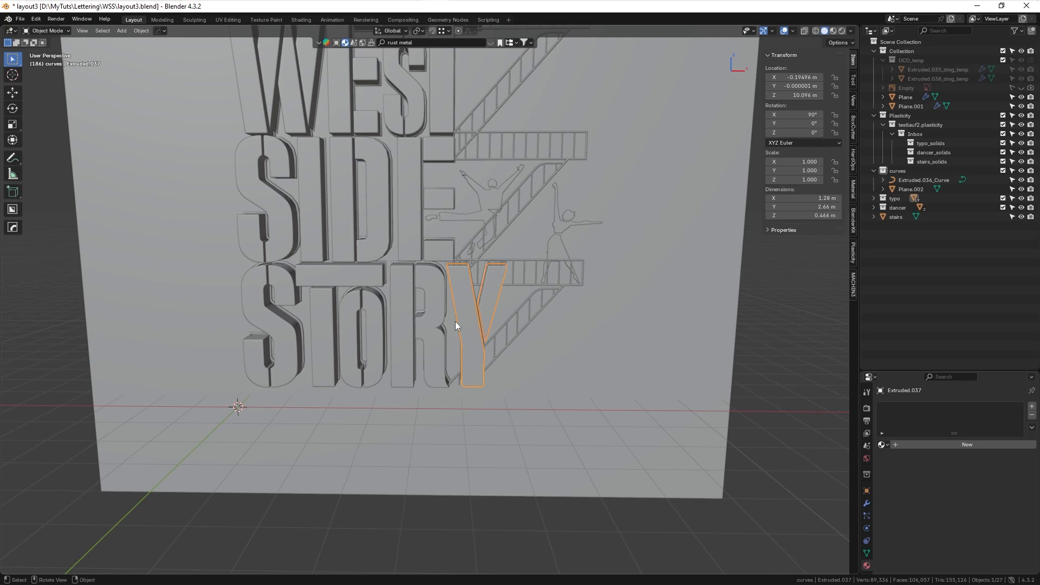
- Unwrap all faces of the joined letter Y with Smart UV Project at a 66° angle limit, then return to Object Mode
key(Tab)
key(a)
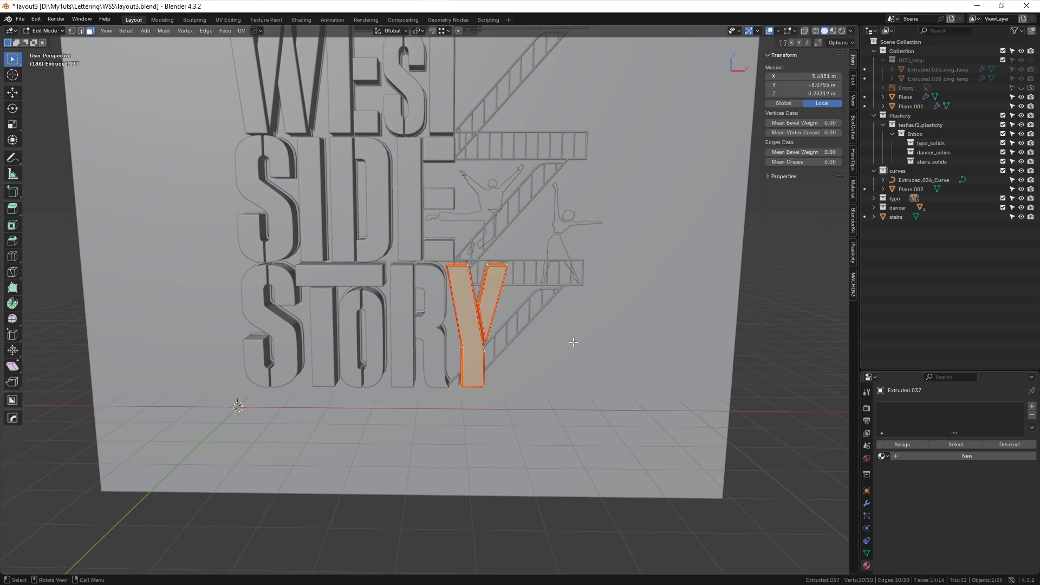
key(u)
mouse_move(573, 306)
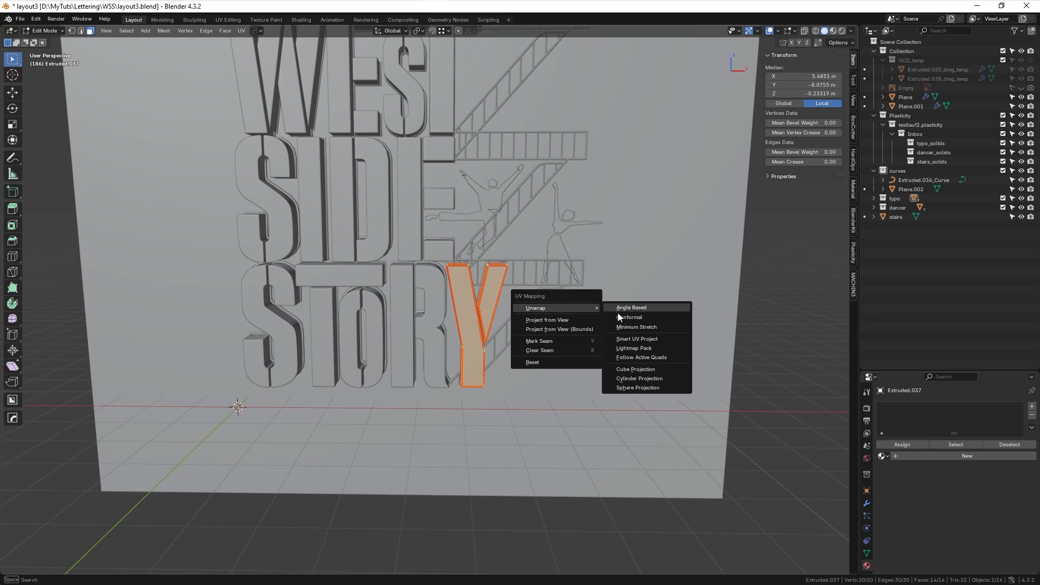
click(632, 340)
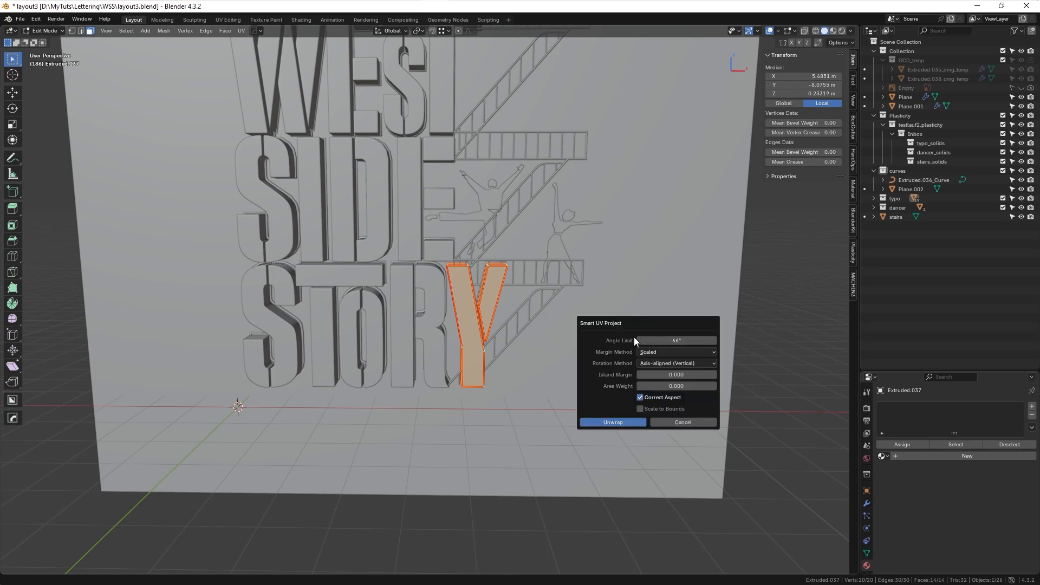
click(620, 420)
key(Tab)
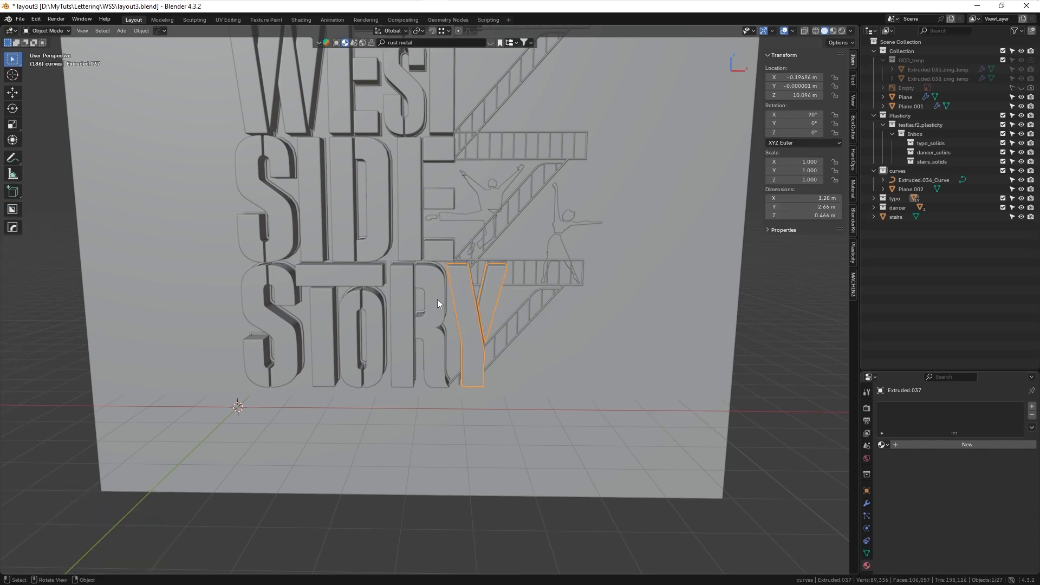
- Rename the joined letter object Y and set its origin to its geometry
click(437, 299)
click(486, 298)
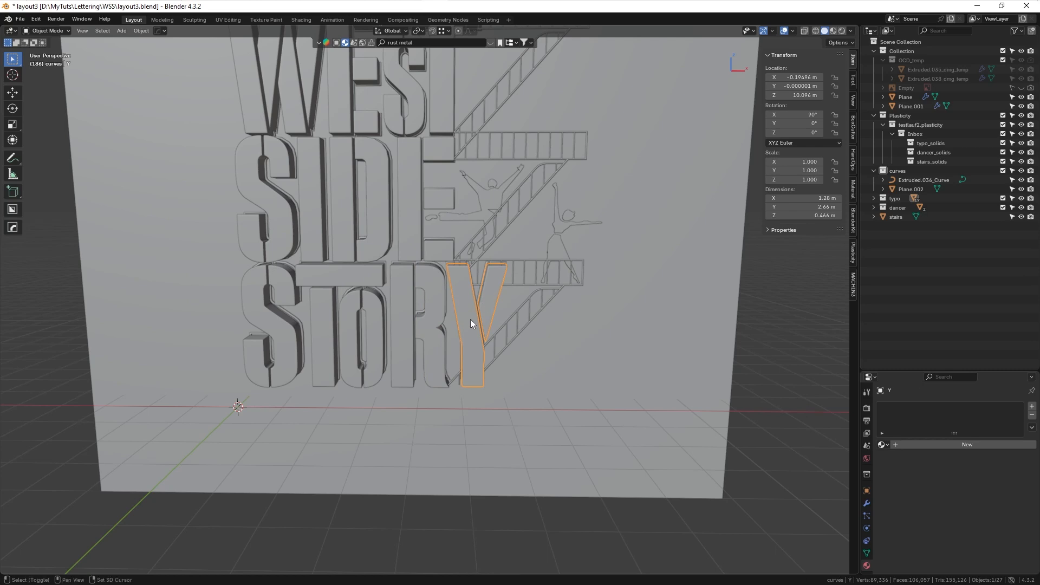
key(shift+ctrl+alt+c)
click(449, 381)
- Apply the rotation of the letter Y and deselect it
key(ctrl+a)
click(554, 301)
click(378, 469)
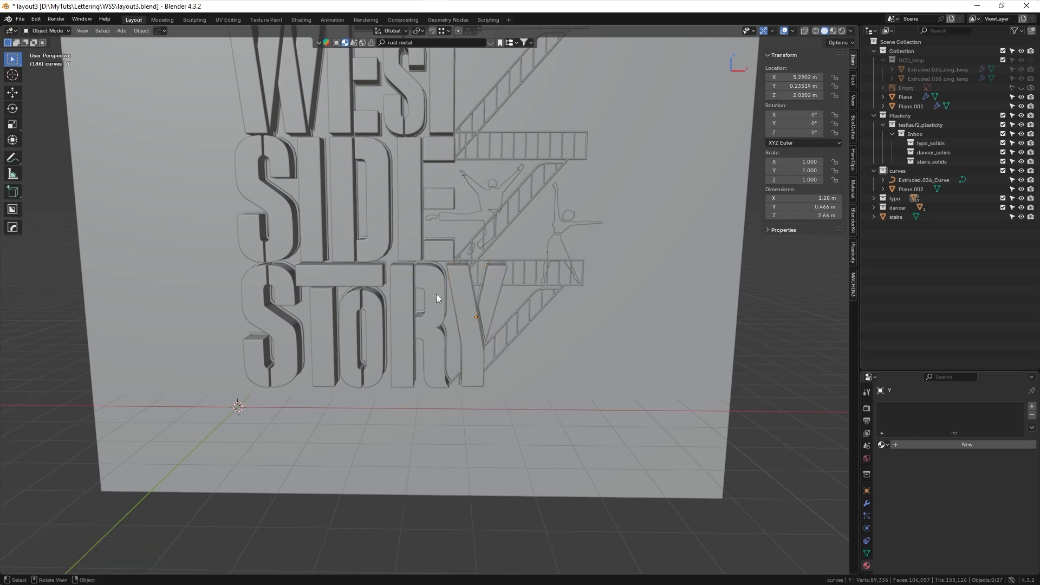
- Join the two parts of the letter R in STORY into one object and apply its rotation
click(436, 311)
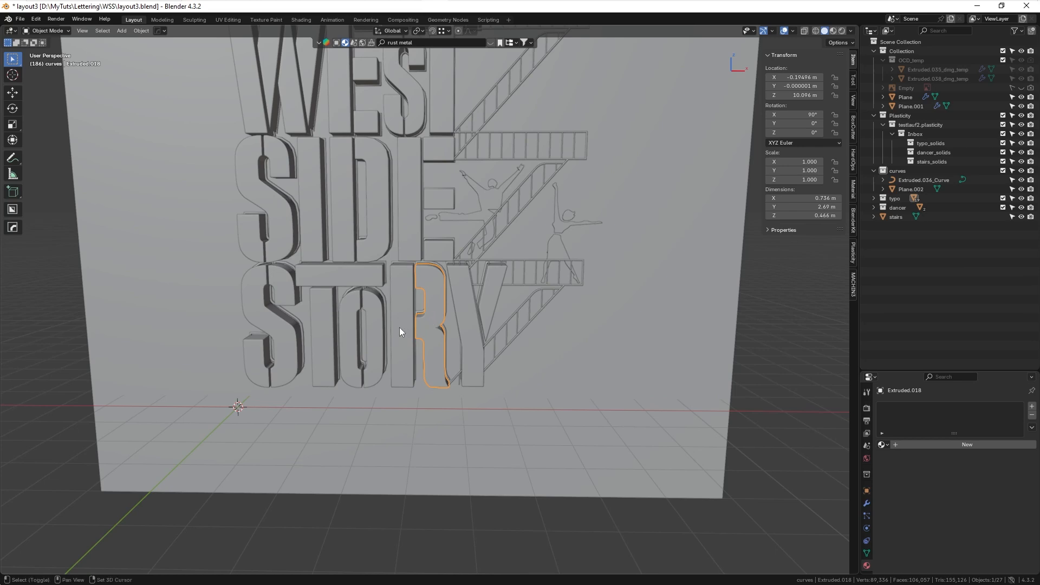
shift+click(401, 326)
key(ctrl+j)
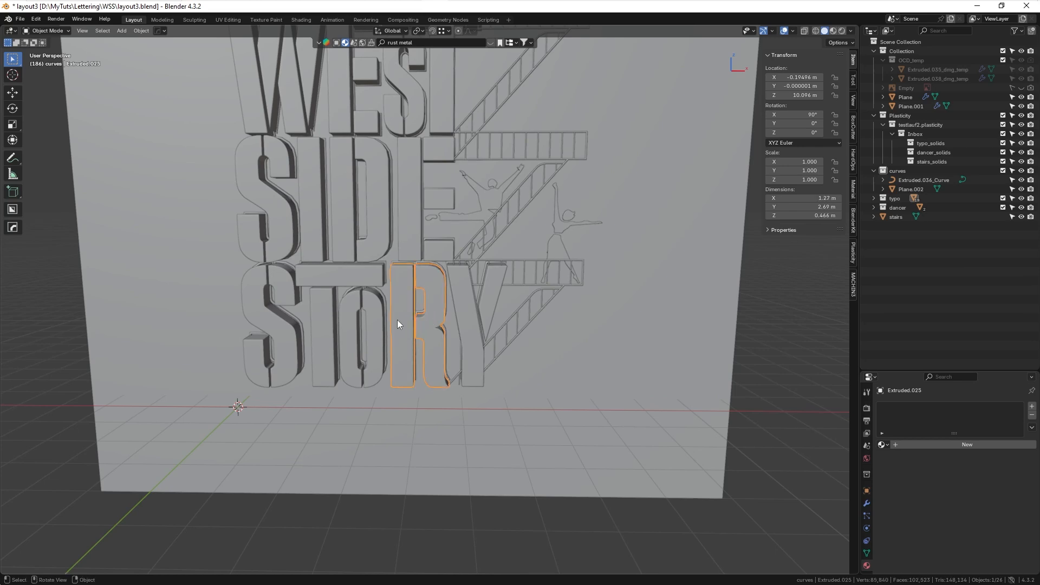
key(ctrl+a)
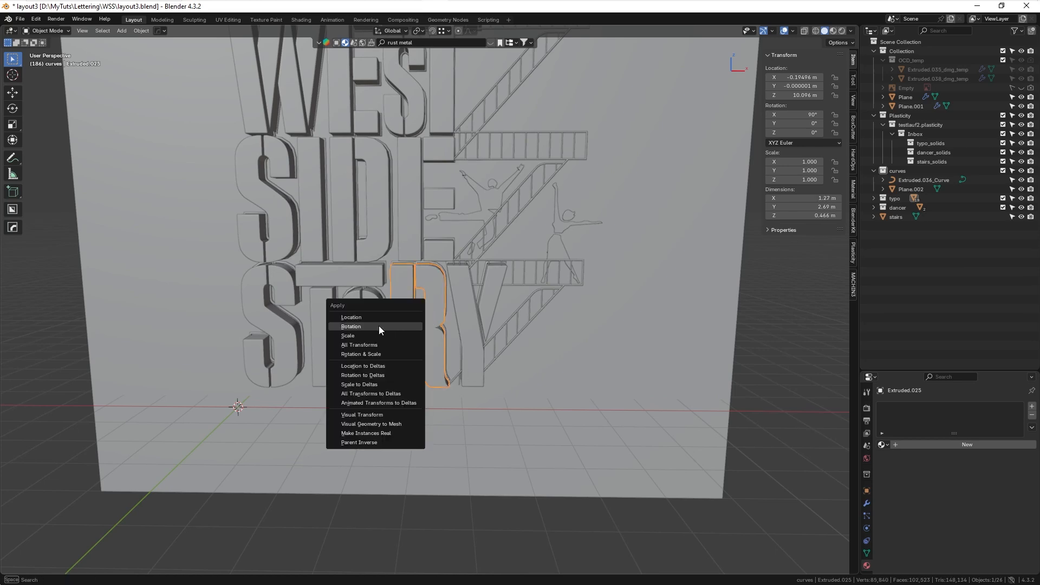
click(379, 326)
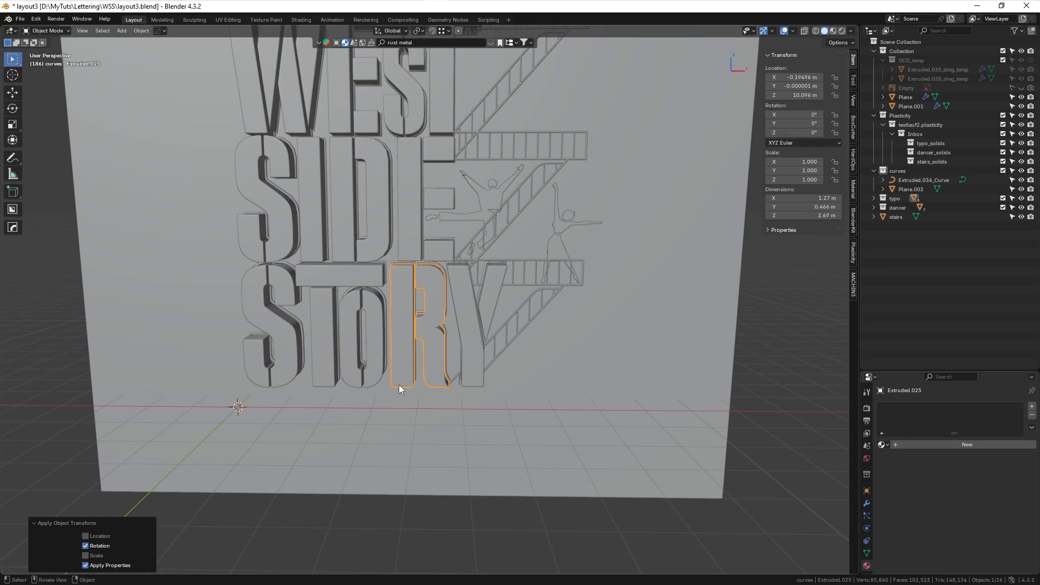
- Unwrap all faces of the joined letter R in STORY with Smart UV Project and rename the object R
key(Tab)
key(a)
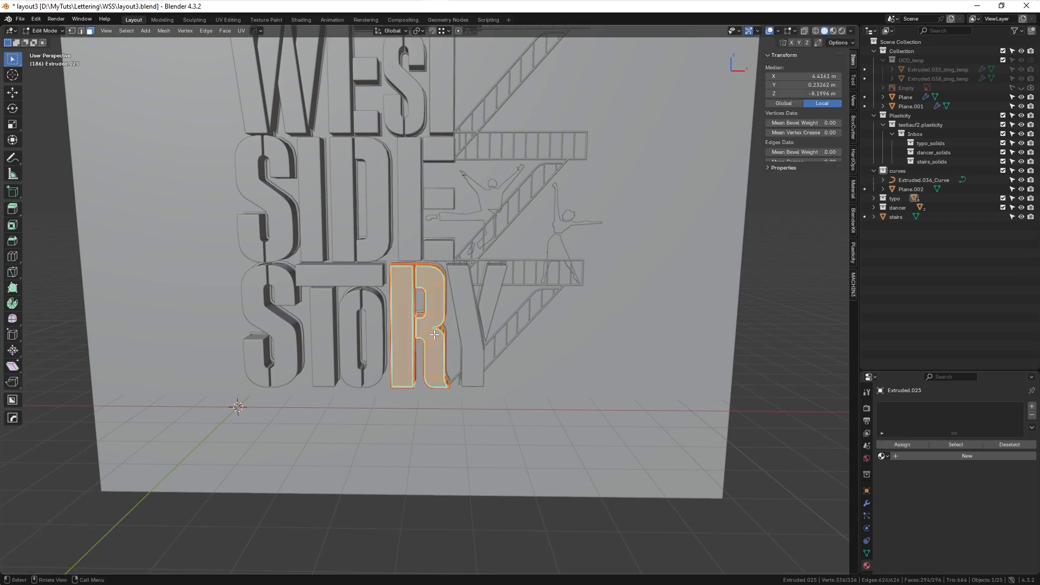
key(u)
mouse_move(446, 327)
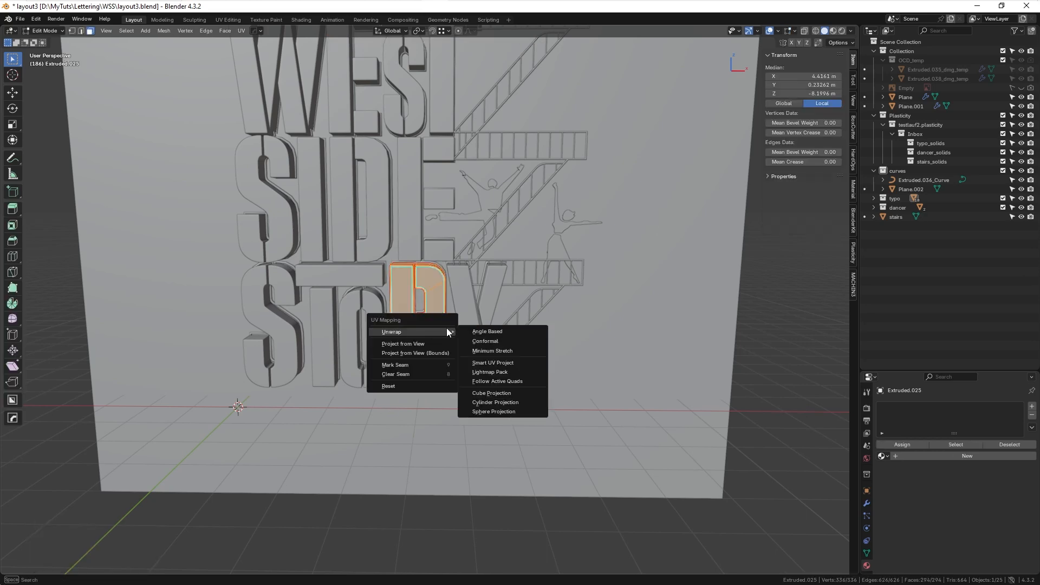
click(478, 382)
click(475, 449)
key(Tab)
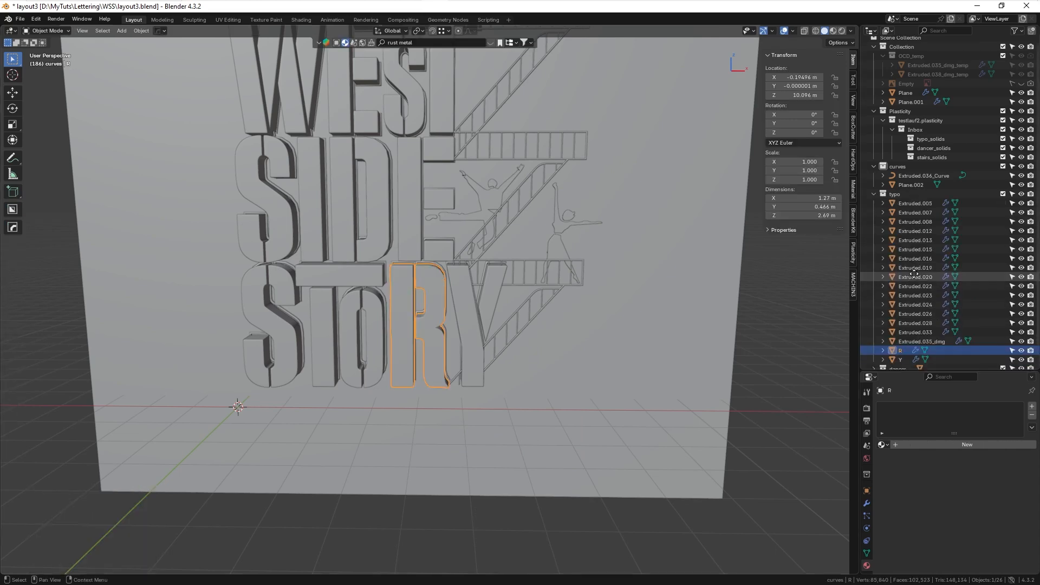
scroll(899, 349, down, 1)
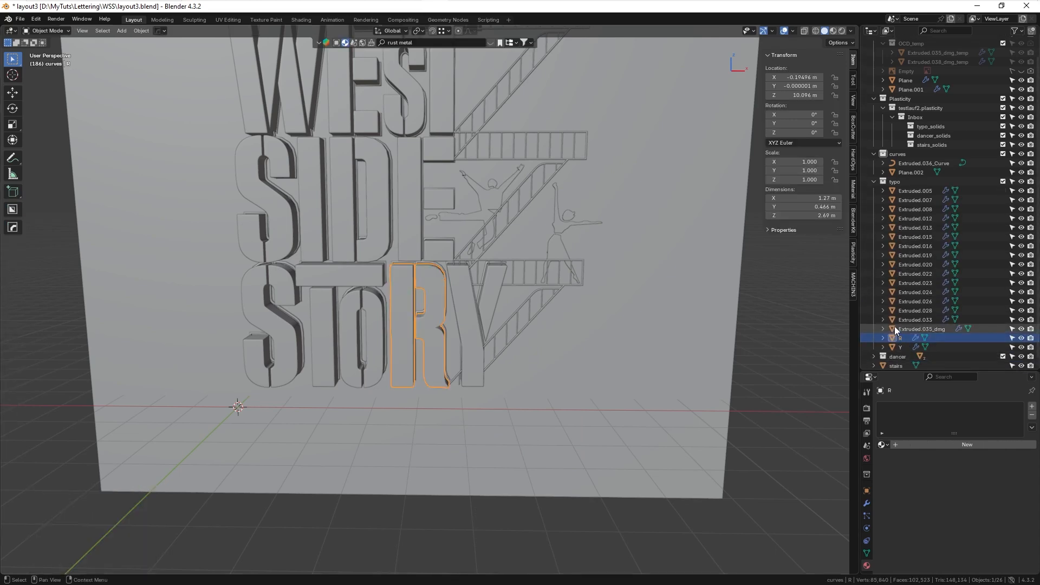
- Join the split halves of the O and S in STORY and prepare the remaining split letters of SIDE the same way
click(360, 306)
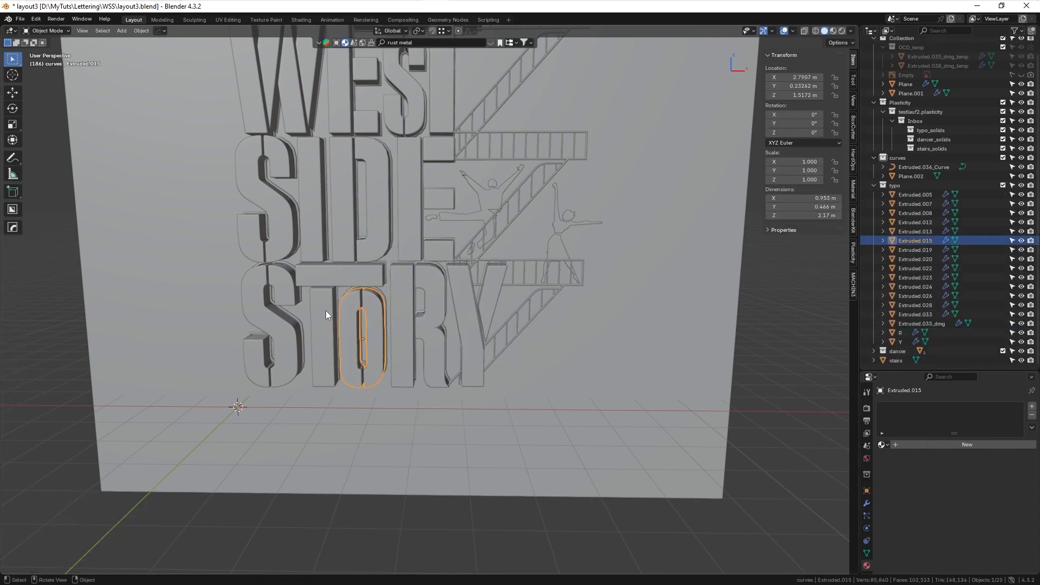
click(326, 314)
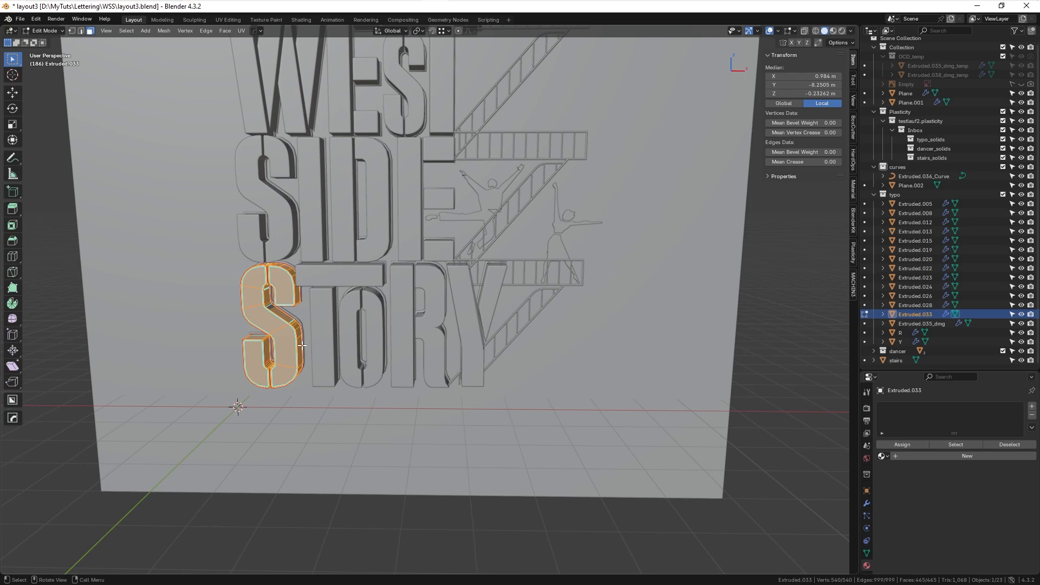
right_click(337, 304)
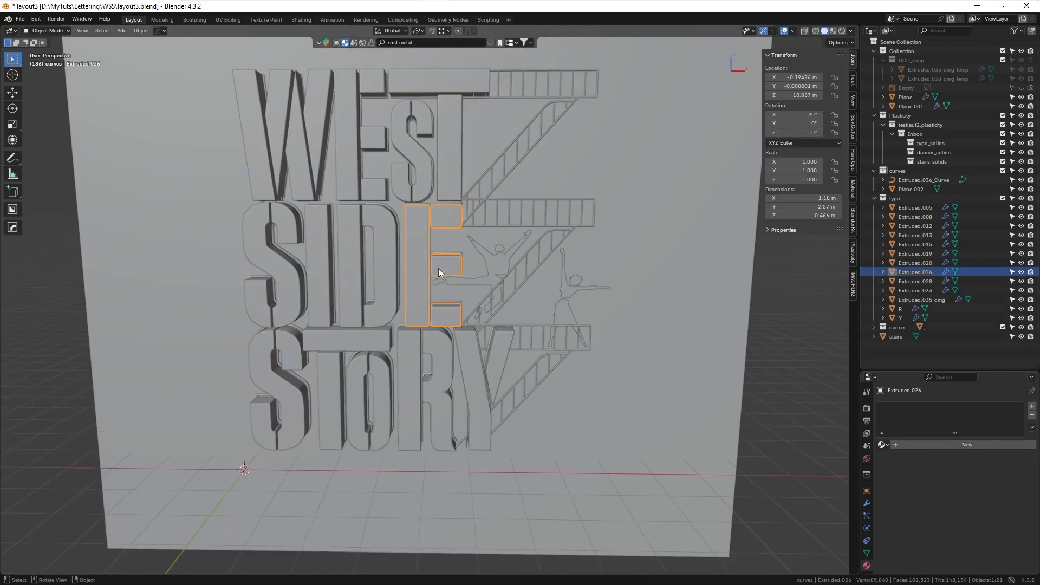
key(Tab)
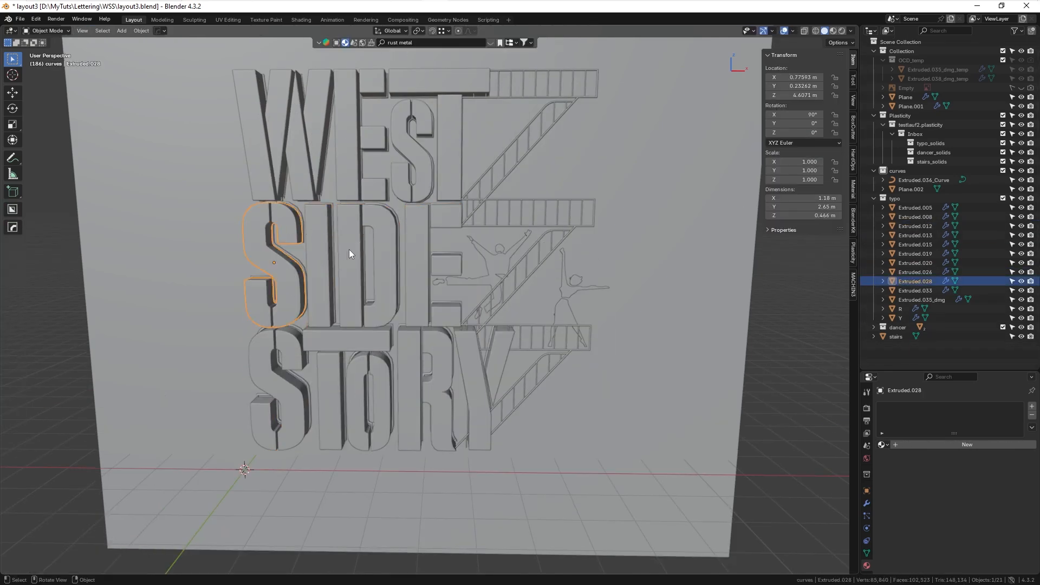
- Inspect the dancer figures and the outline curve from the side to check their depth against the letters and wall
scroll(349, 249, down, 4)
middle_drag(375, 271, 295, 261)
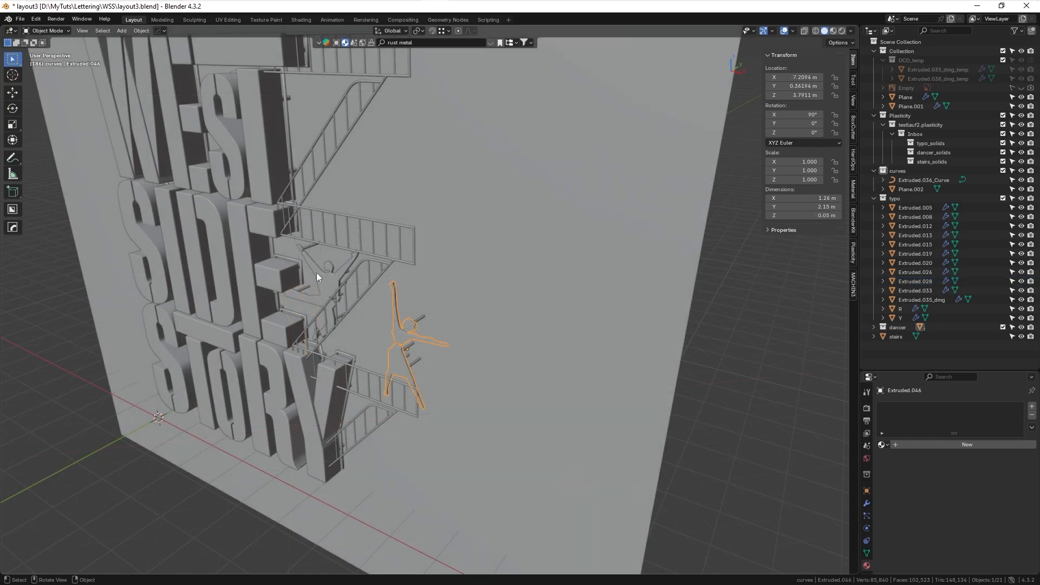
click(317, 273)
click(397, 338)
click(317, 275)
middle_drag(374, 293, 353, 373)
click(430, 275)
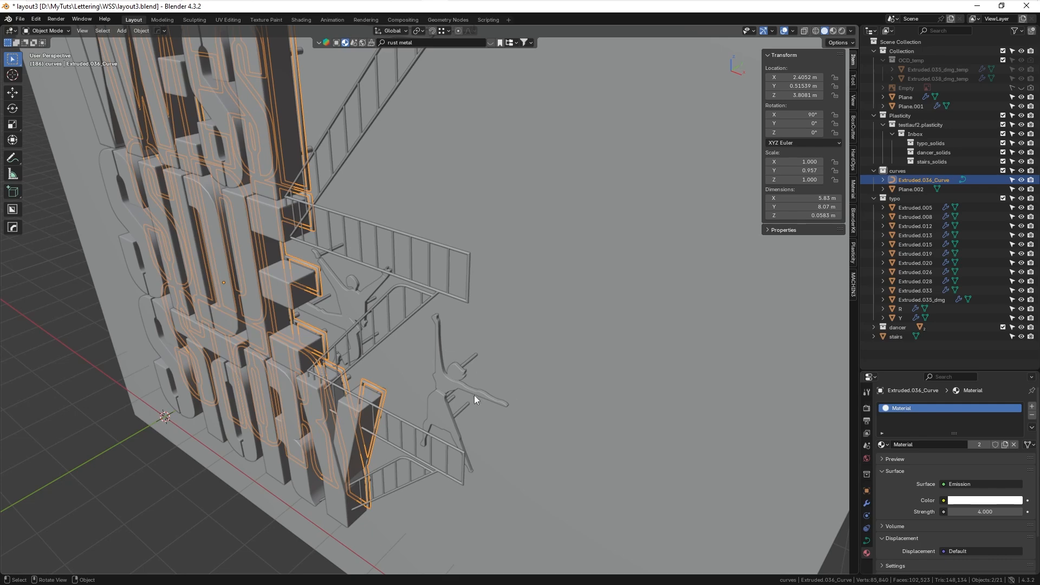
- Duplicate the stairs and offset the copy about 0.025 m along the Y axis
click(469, 264)
middle_drag(470, 262, 347, 212)
middle_drag(428, 245, 346, 374)
key(shift+d)
key(y)
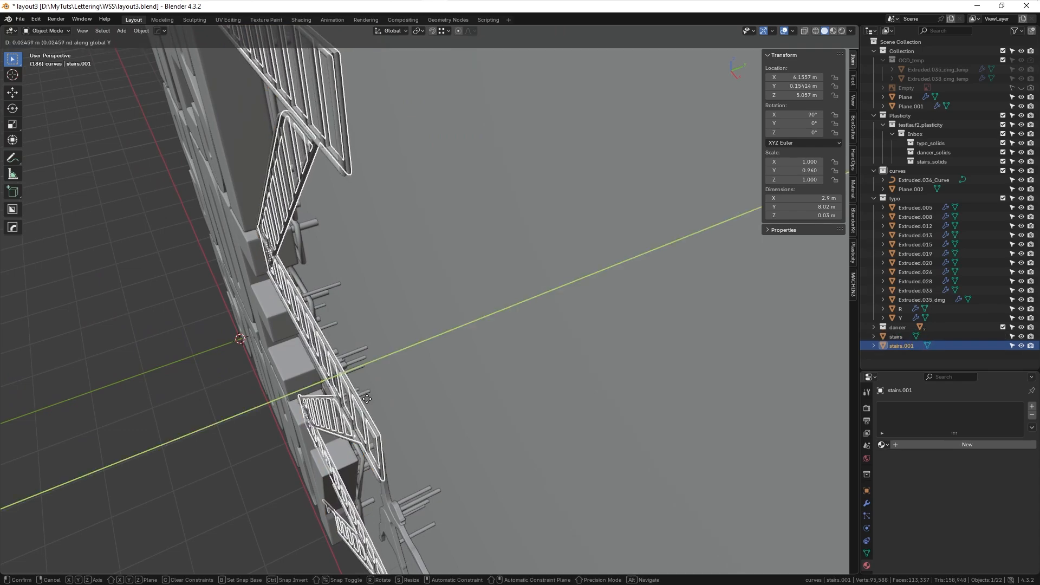
click(366, 399)
- Move the duplicated stairs about -0.014 m along Y so they sit closer to the original stairs
middle_drag(366, 399, 470, 323)
key(g)
key(y)
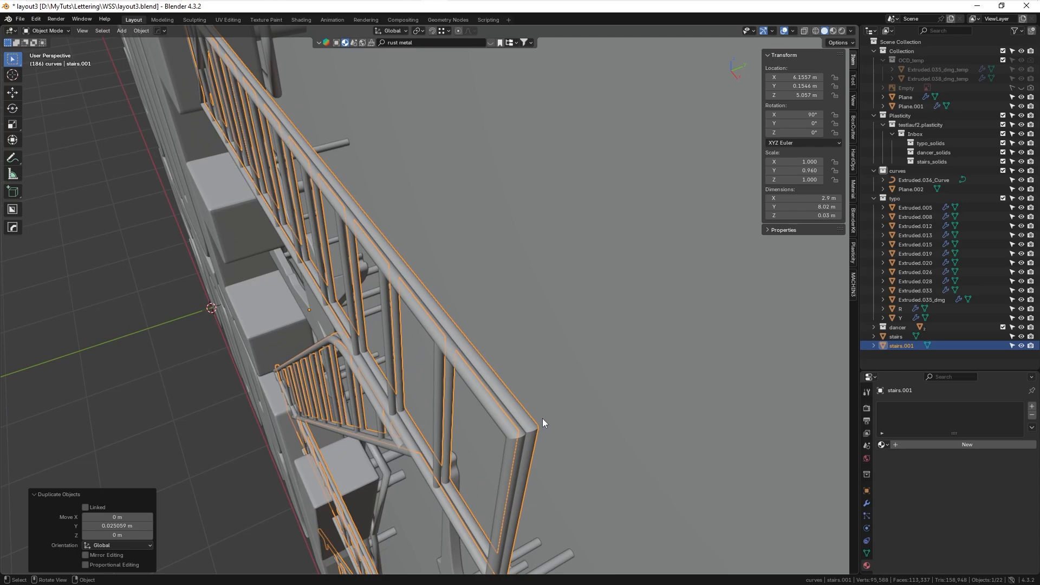
click(541, 418)
ctrl+middle_drag(541, 418, 484, 365)
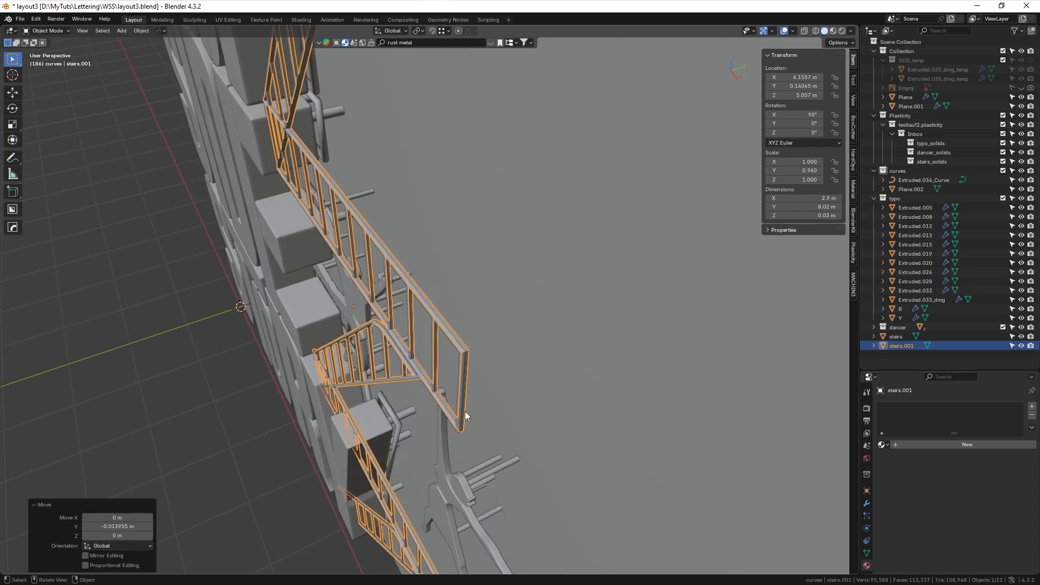
ctrl+middle_drag(469, 309, 479, 379)
middle_drag(479, 379, 448, 228)
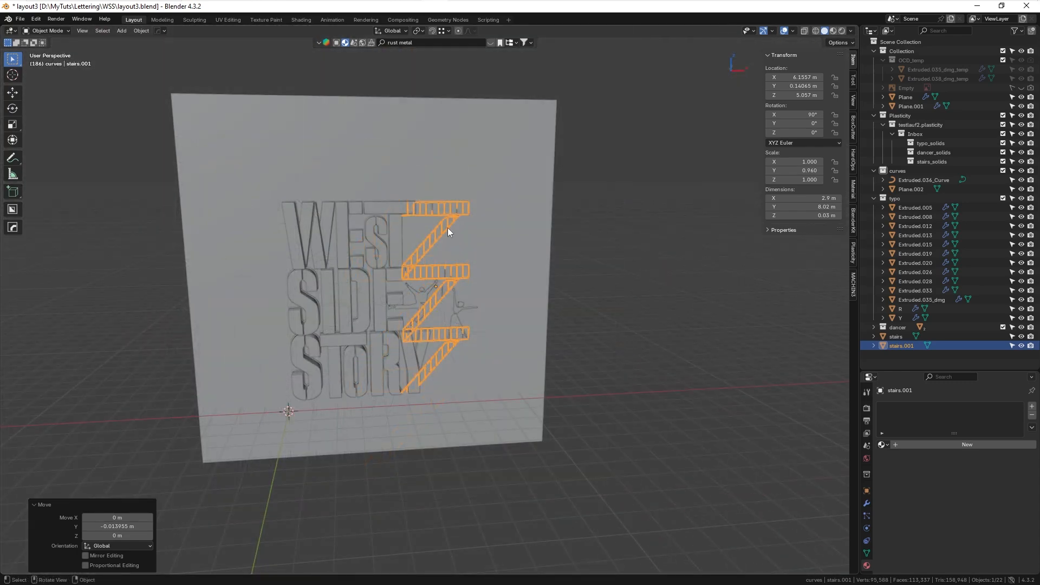
middle_drag(388, 254, 472, 289)
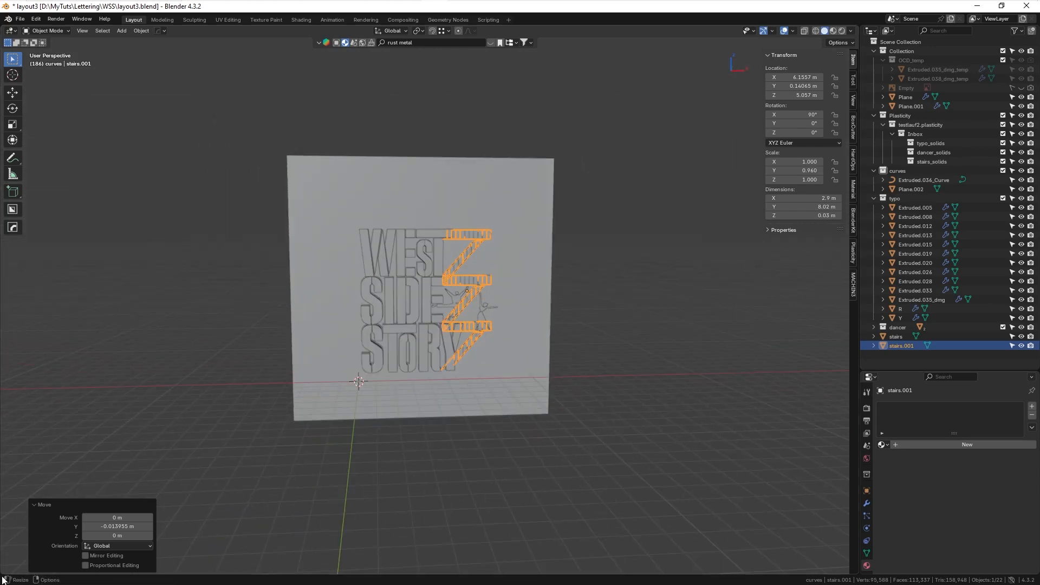
- Split the 3D viewport horizontally, make the lower area a Shader Editor and switch it to the World shader
drag(3, 573, 20, 403)
click(10, 409)
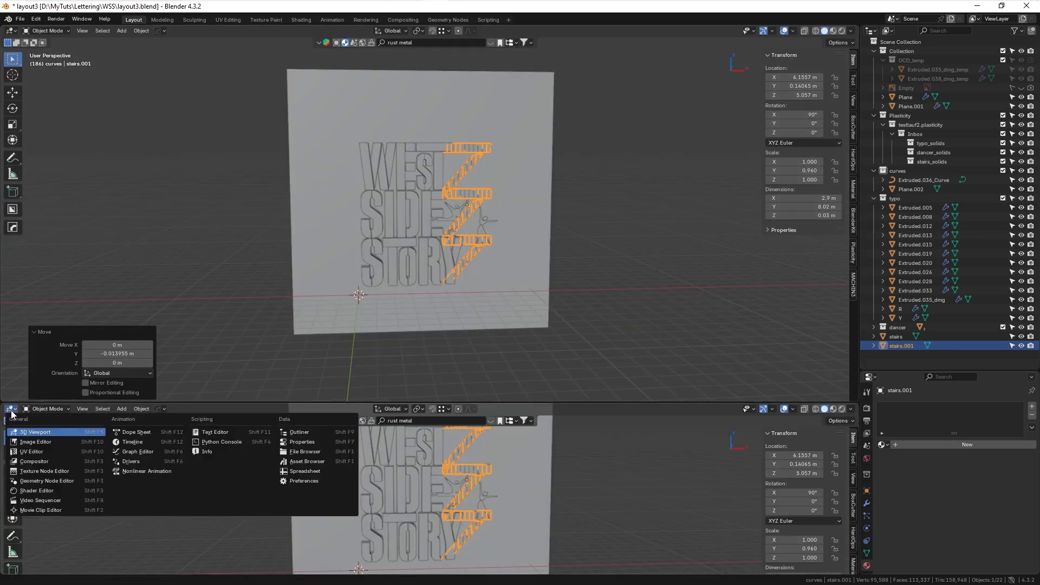
click(49, 481)
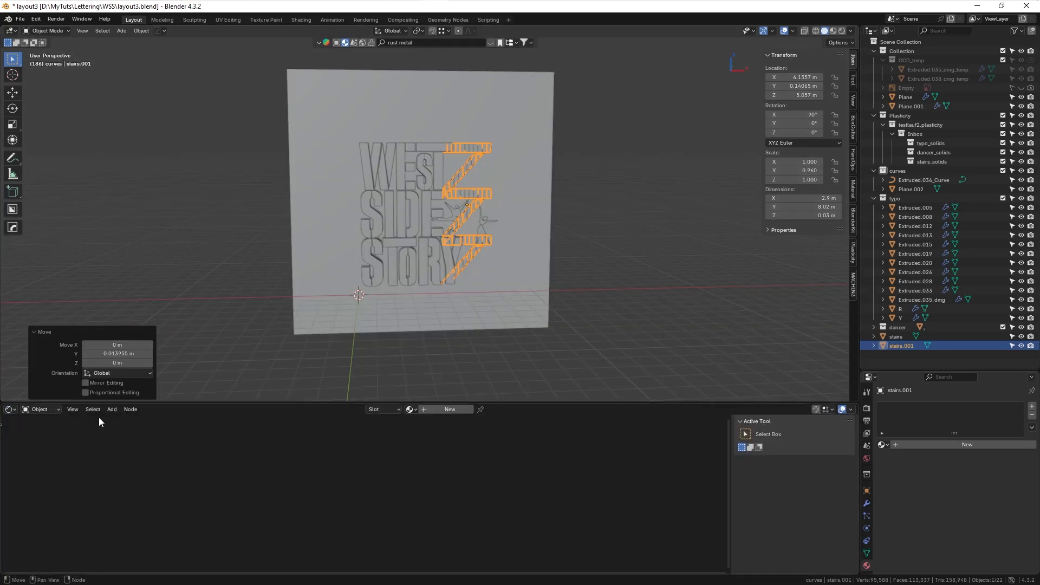
click(221, 324)
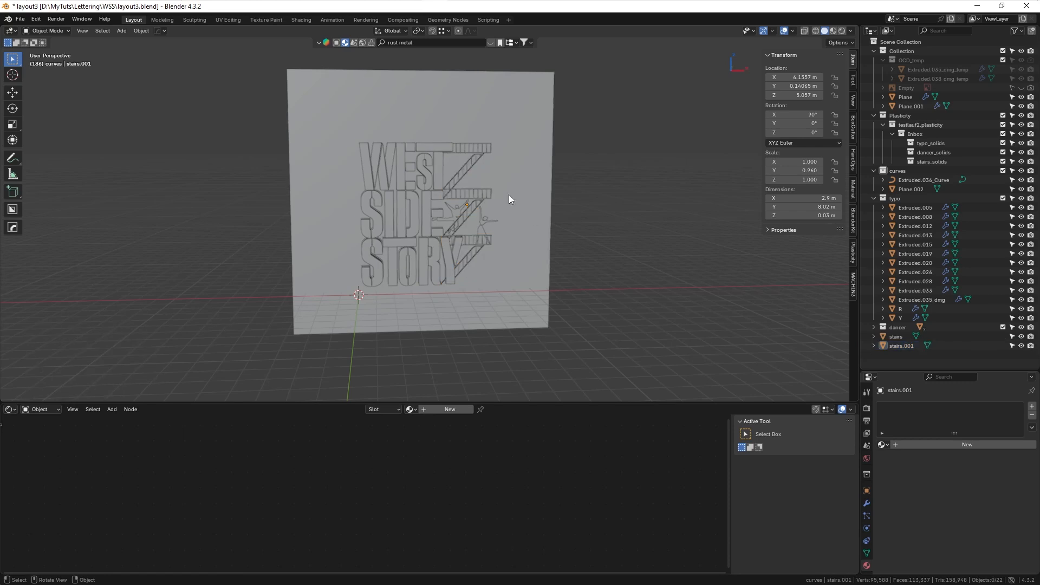
click(45, 408)
click(47, 441)
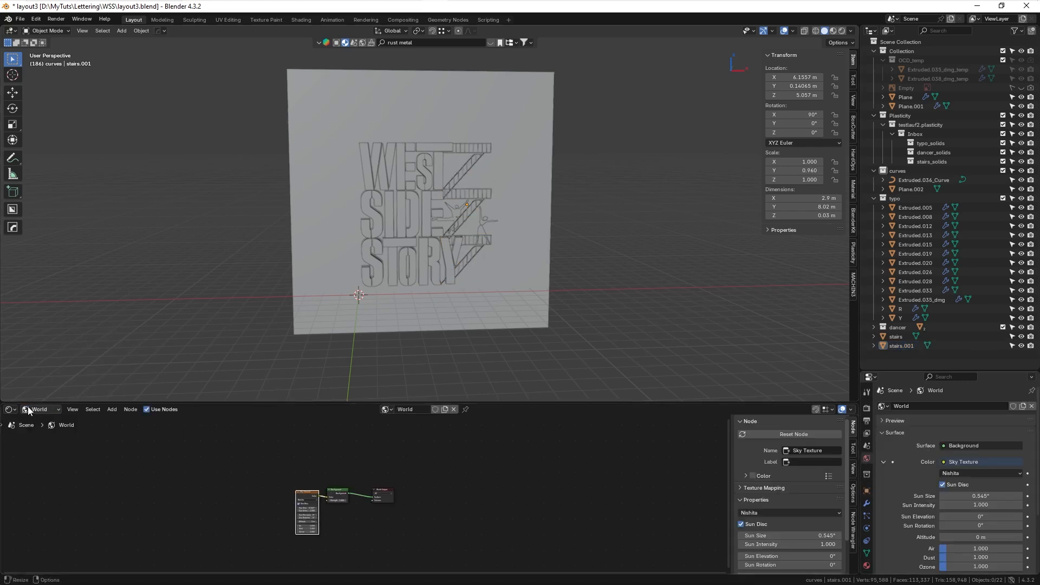
- Remove the Sky Texture feeding the world background and set the Background colour to black
click(944, 462)
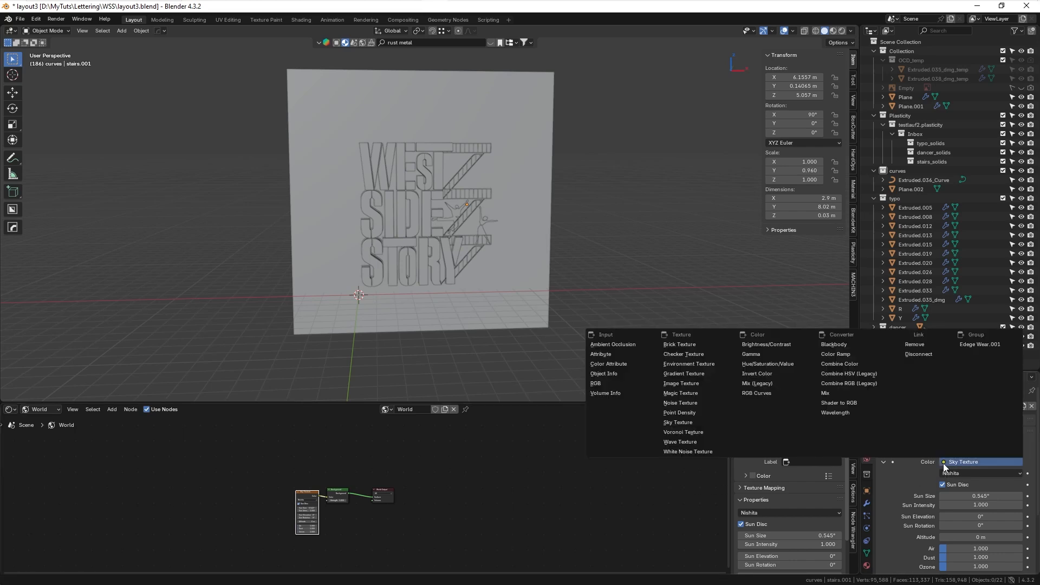
click(608, 364)
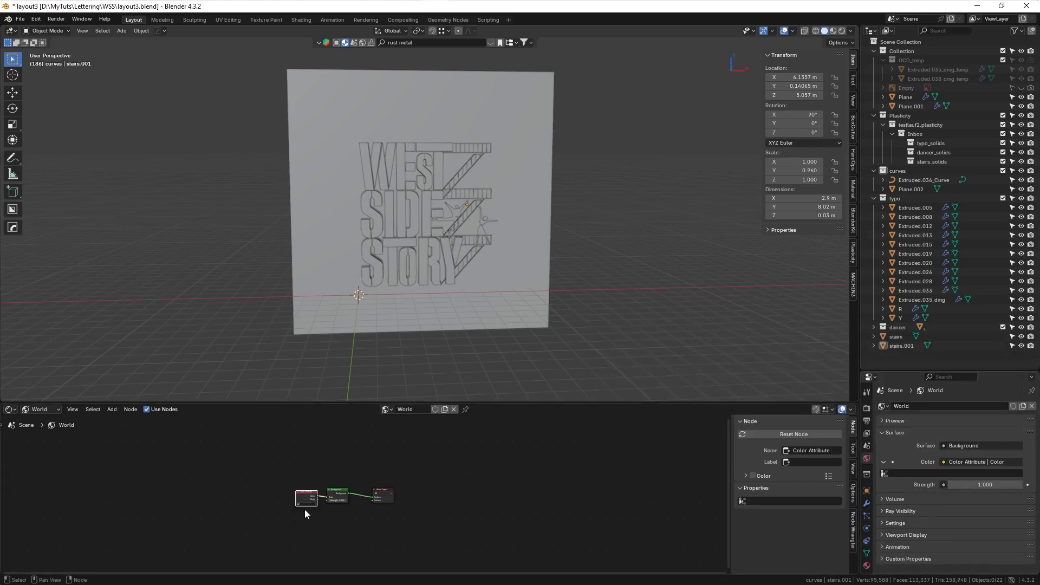
ctrl+middle_drag(368, 498, 353, 431)
shift+middle_drag(330, 475, 425, 497)
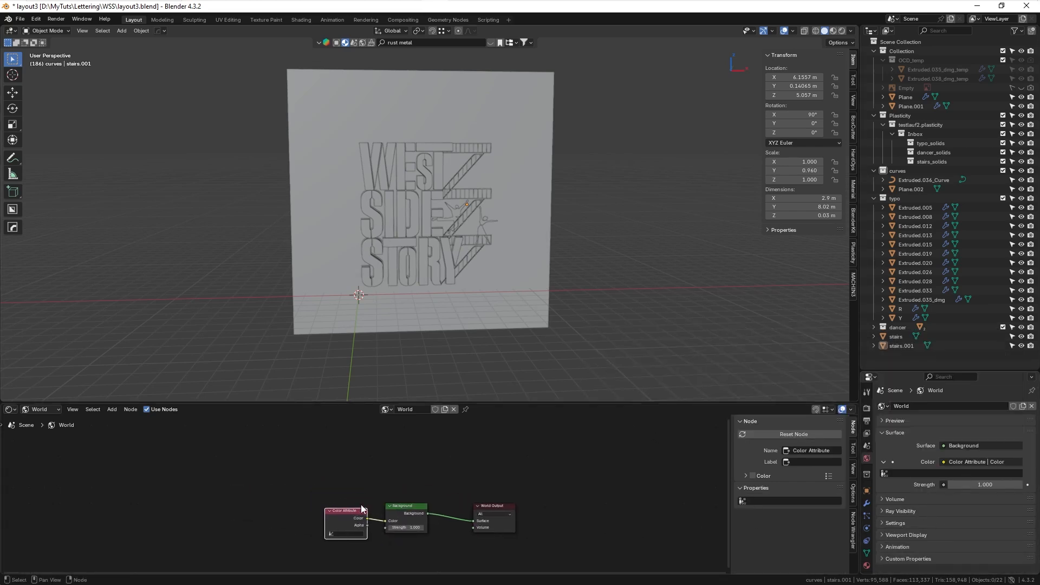
key(x)
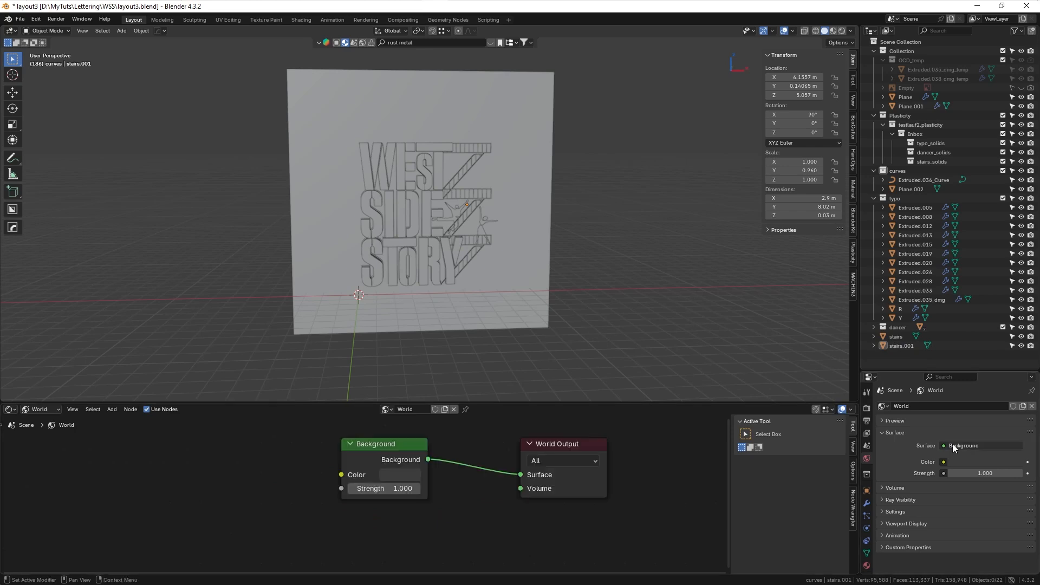
click(408, 474)
drag(490, 352, 491, 381)
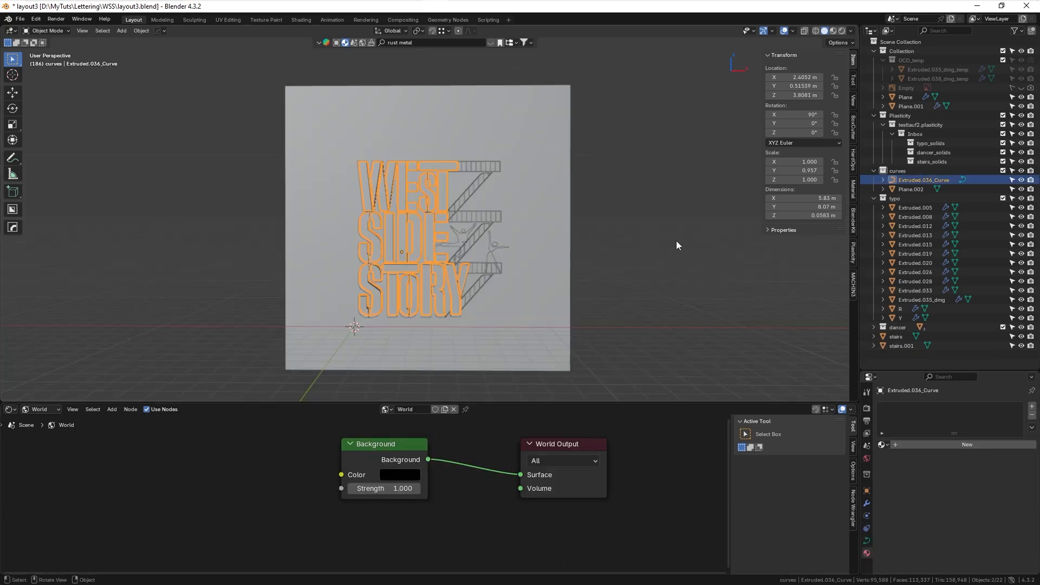
- Deselect the outline curve and examine the scene in rendered shading from an angle
click(675, 234)
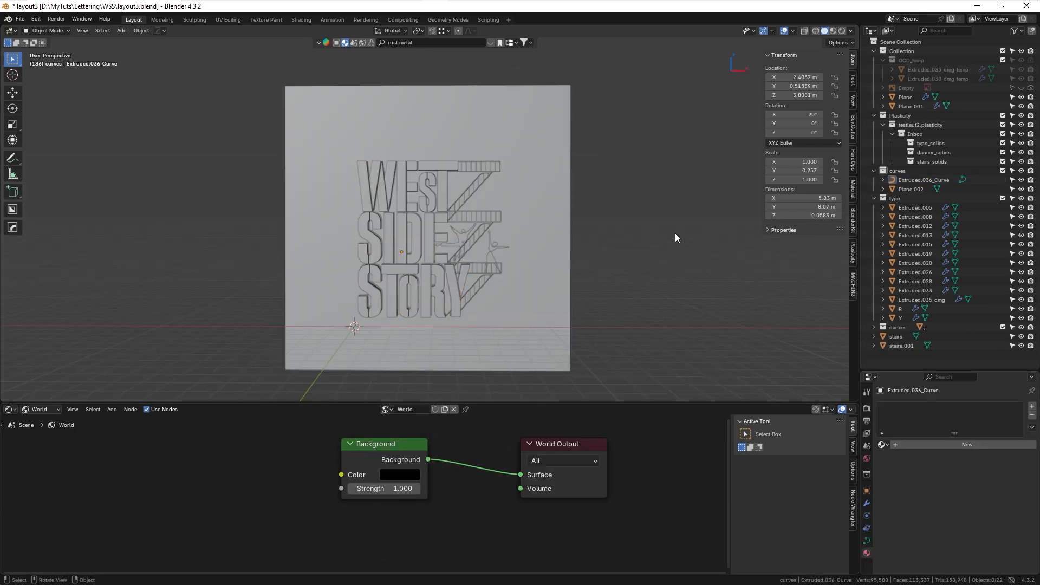
click(841, 31)
middle_drag(510, 230, 530, 240)
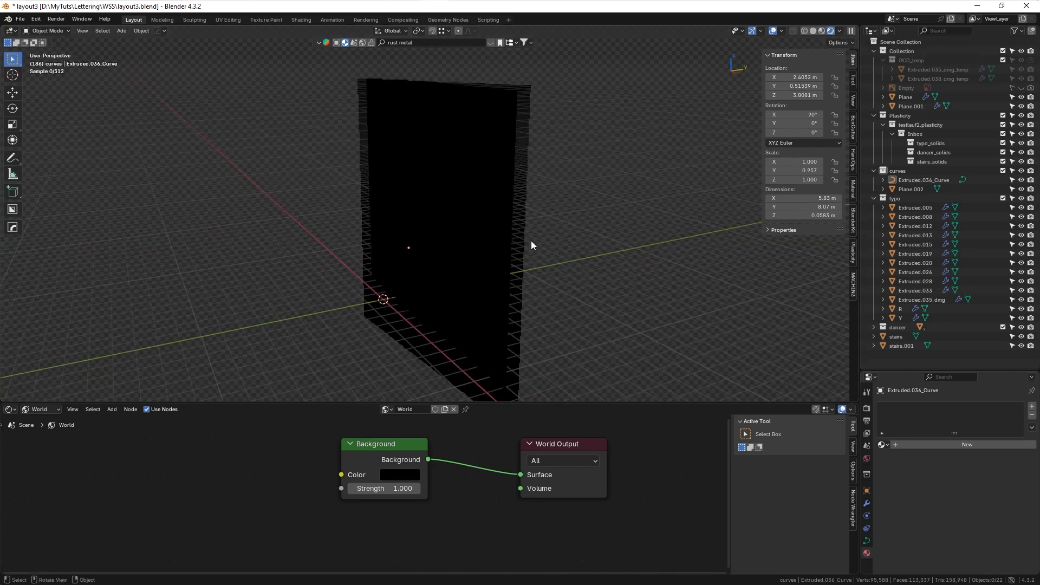
middle_drag(530, 240, 599, 258)
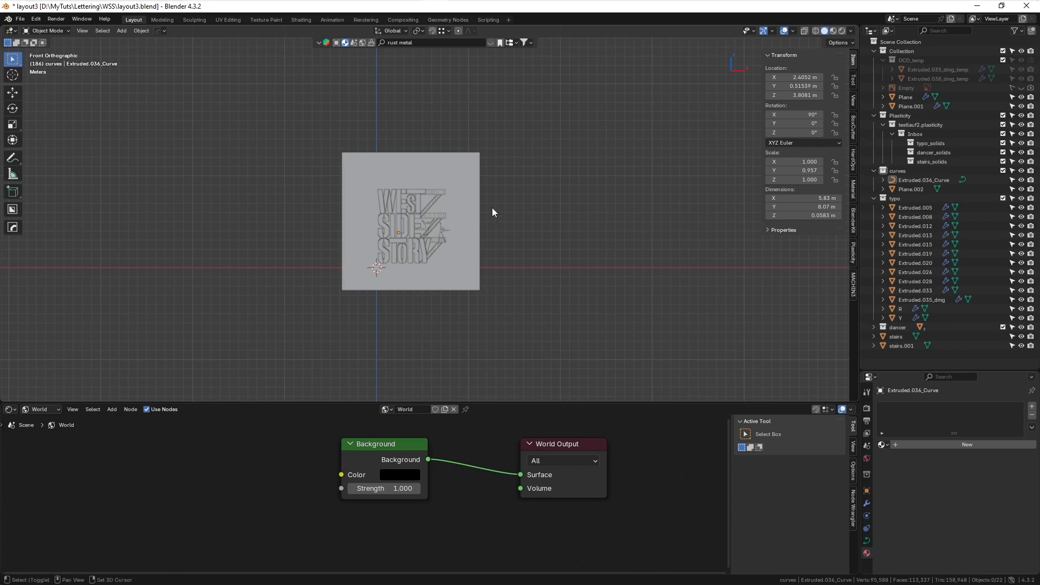
- Add a spot light rotated 90° about X, place it about 22.7 m in front of the sign and set its power to 3500 W
key(shift+a)
mouse_move(456, 319)
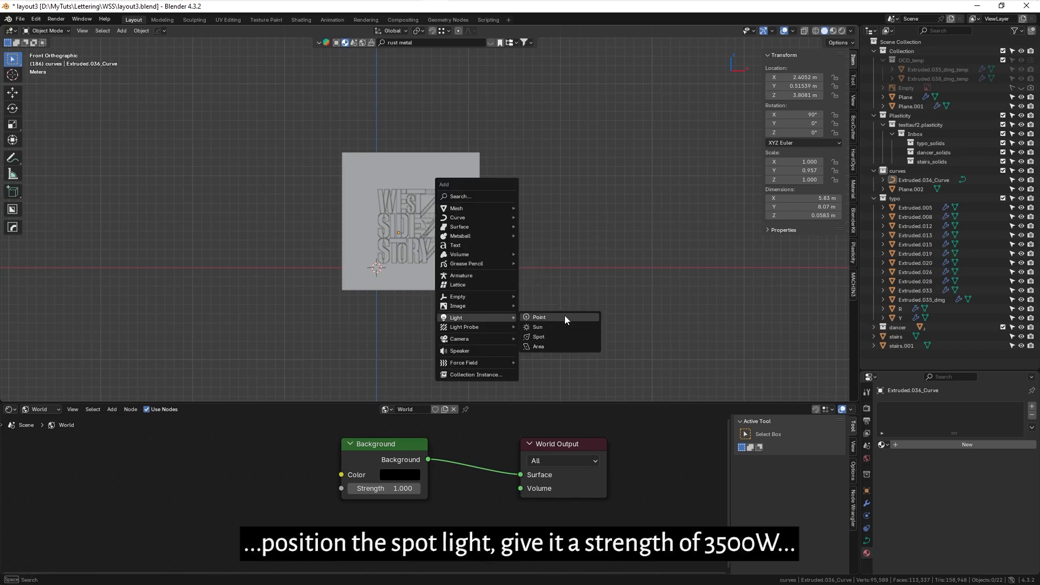
click(554, 336)
middle_drag(544, 326, 558, 300)
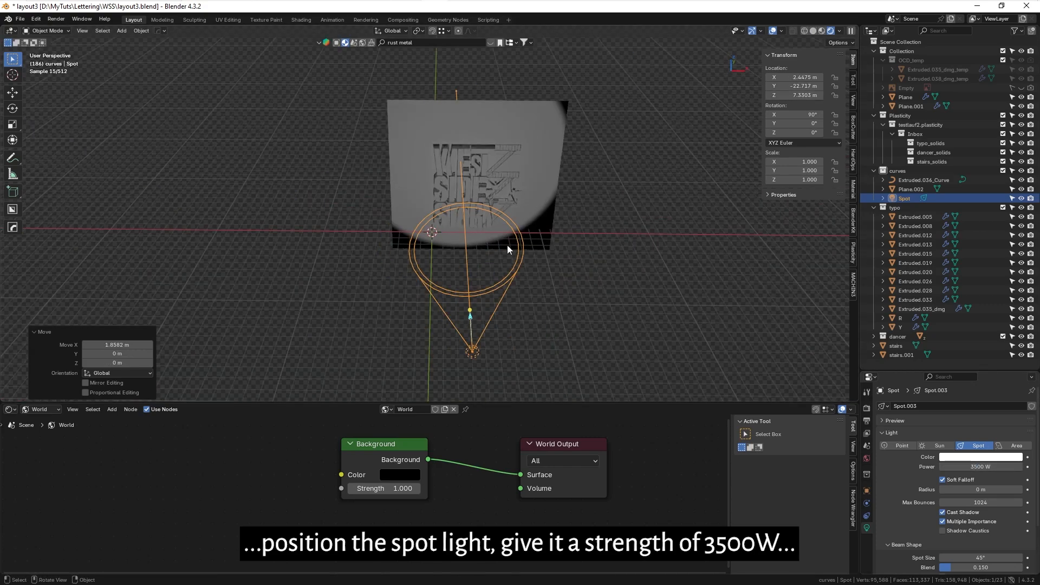
key(alt+a)
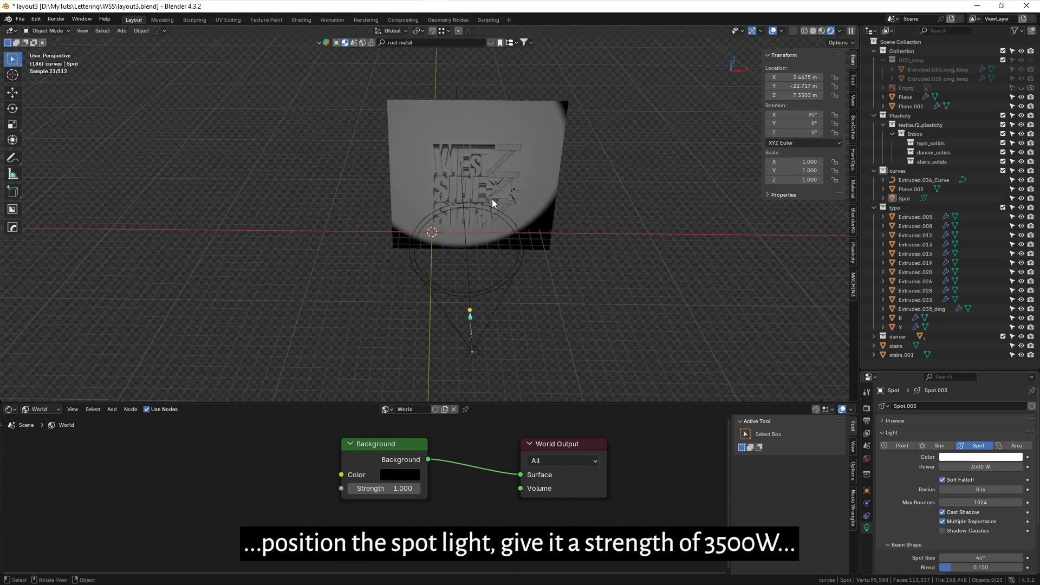
- Add a camera, reset its rotation and move it about -19.15 m along Y, in front of the sign
middle_drag(492, 199, 534, 213)
key(shift+a)
mouse_move(526, 256)
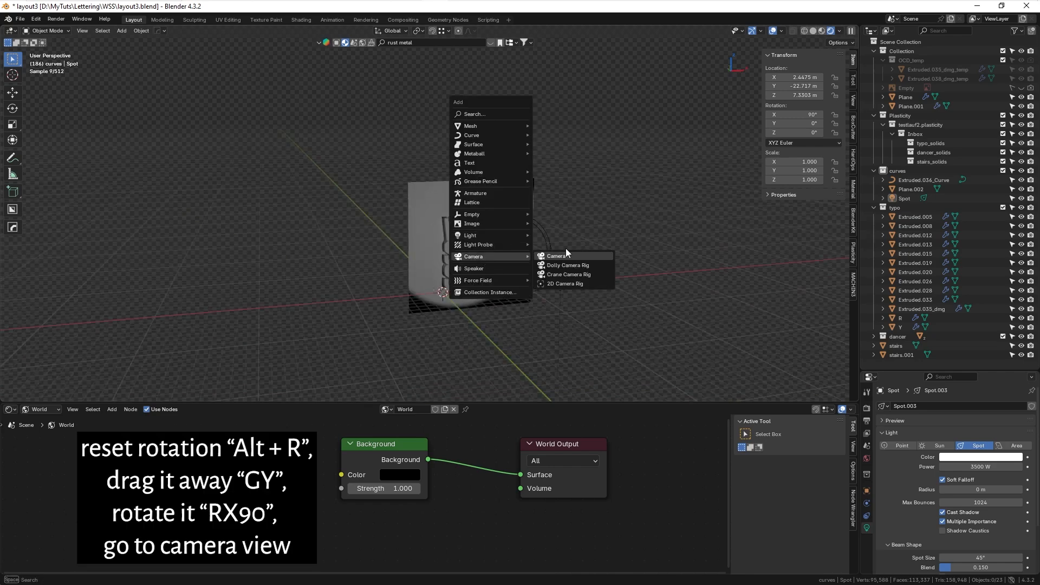
click(565, 252)
key(alt+r)
key(g)
key(y)
click(627, 366)
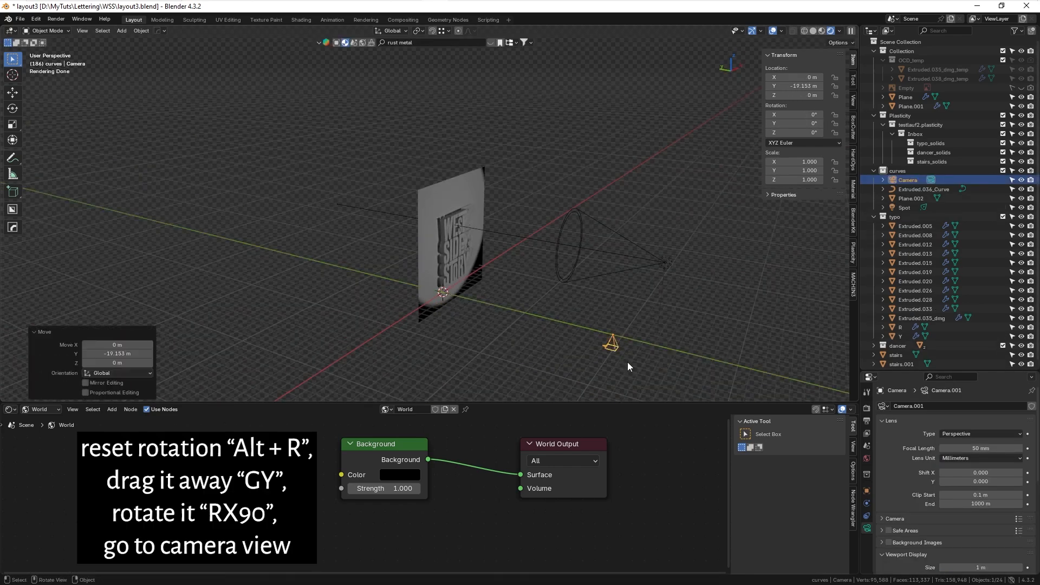
- Rotate the camera 90° about the X axis and look through it
key(r)
key(x)
key(9)
key(0)
key(Return)
key(KP_0)
- Set the output resolution to 1920 × 1920 px and lock the camera to the view
click(867, 421)
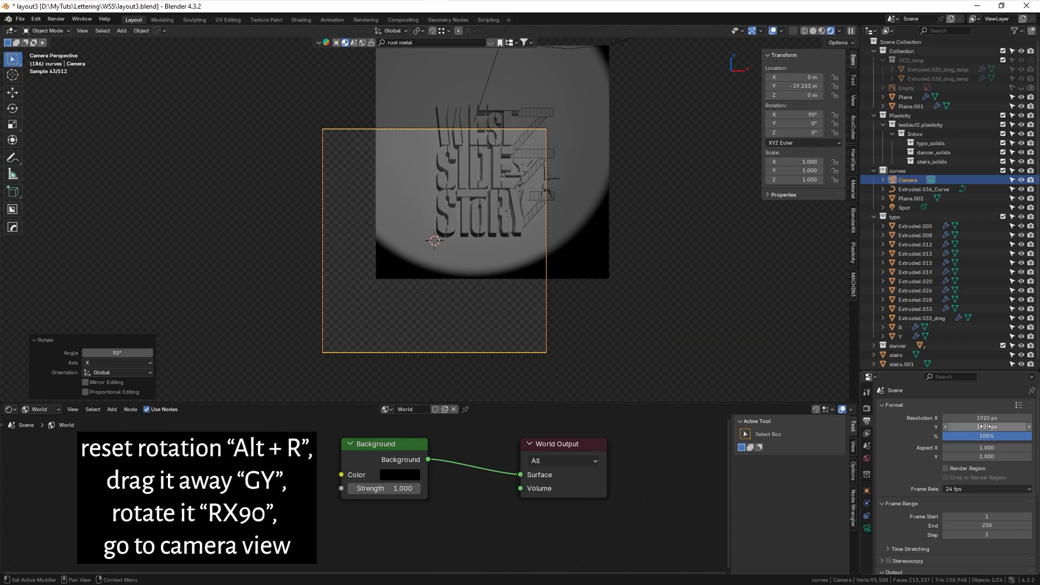
click(853, 100)
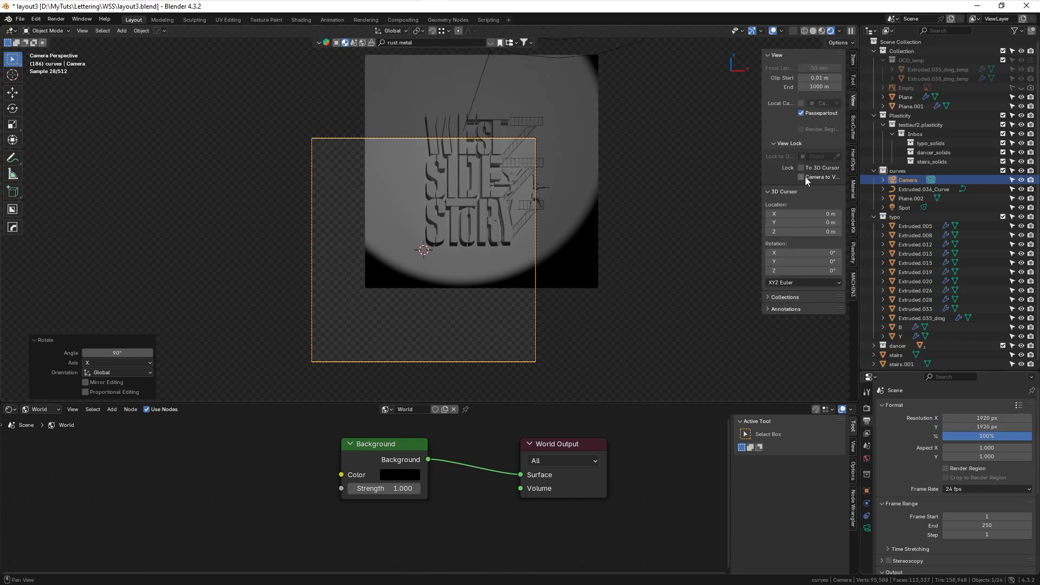
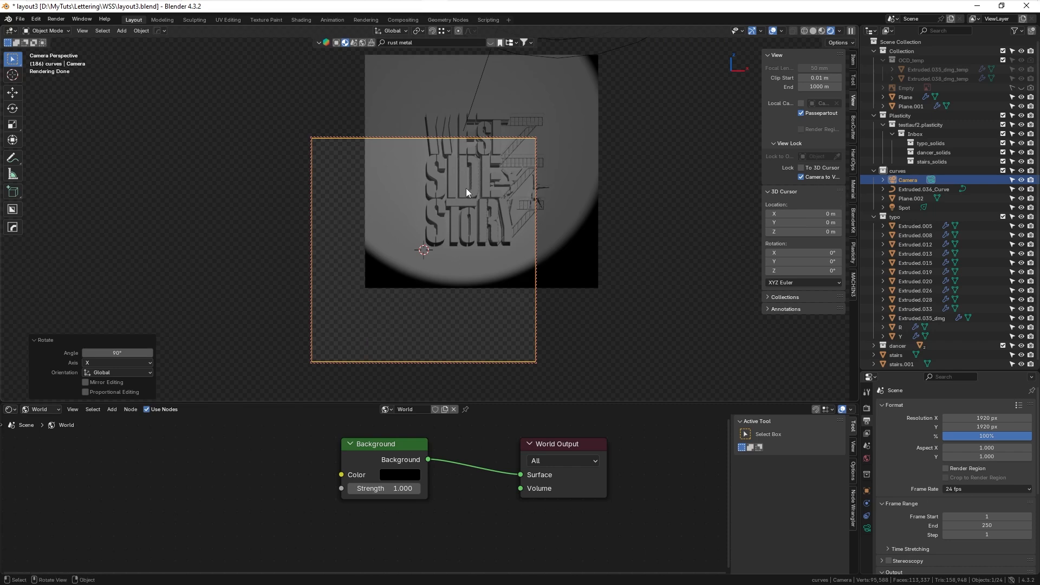
- Orbit the camera around the sign and try focal lengths of 90 mm and 30 mm on it
mouse_move(453, 225)
middle_down()
mouse_move(463, 225)
mouse_move(463, 209)
mouse_move(489, 317)
mouse_move(483, 229)
mouse_move(476, 234)
mouse_move(515, 220)
mouse_move(497, 237)
mouse_move(494, 223)
mouse_move(514, 224)
mouse_move(459, 173)
mouse_move(464, 287)
mouse_move(440, 322)
mouse_move(473, 224)
middle_up()
click(866, 528)
double_click(981, 448)
text(90)
key(Return)
double_click(980, 448)
text(30)
key(Return)
double_click(980, 449)
text(90)
key(Return)
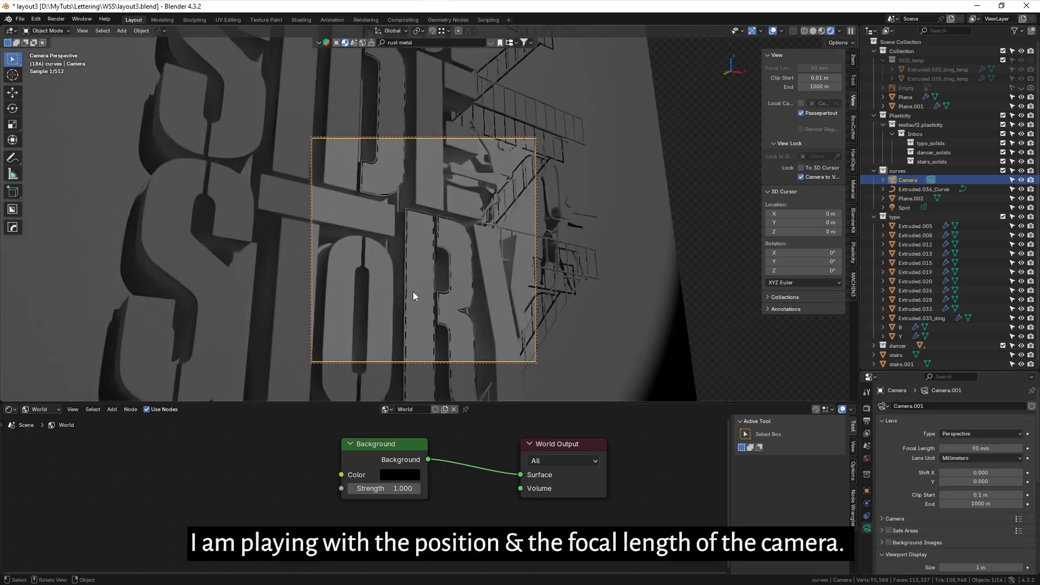
- Reframe the whole sign at an angle in the camera view and set the camera's focal length to 40 mm
scroll(413, 291, down, 7)
click(413, 292)
scroll(908, 176, down, 1)
click(907, 176)
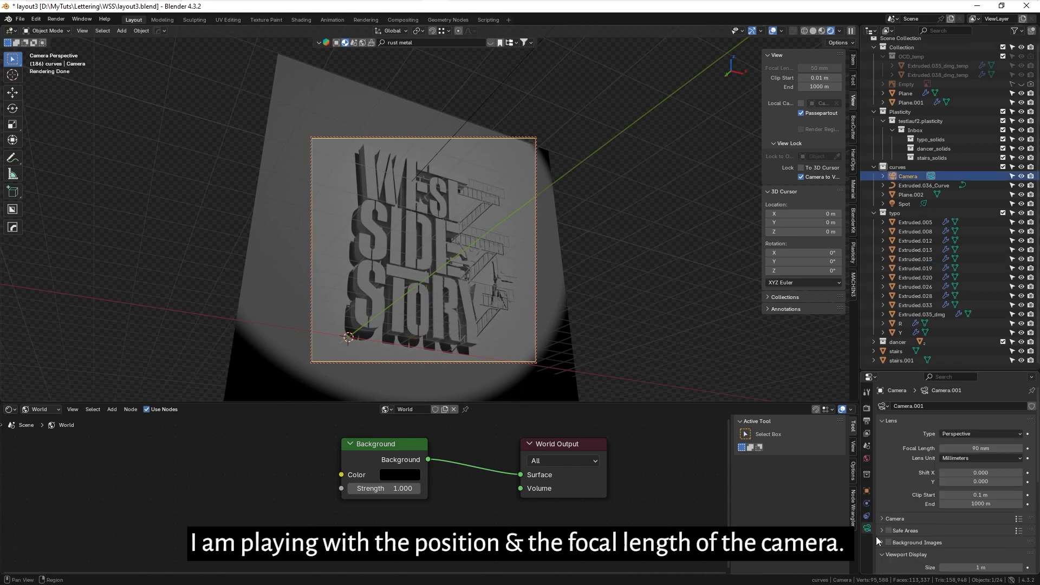
double_click(980, 448)
text(30)
key(Return)
scroll(453, 187, up, 6)
middle_drag(452, 188, 449, 223)
double_click(981, 448)
text(40)
key(Return)
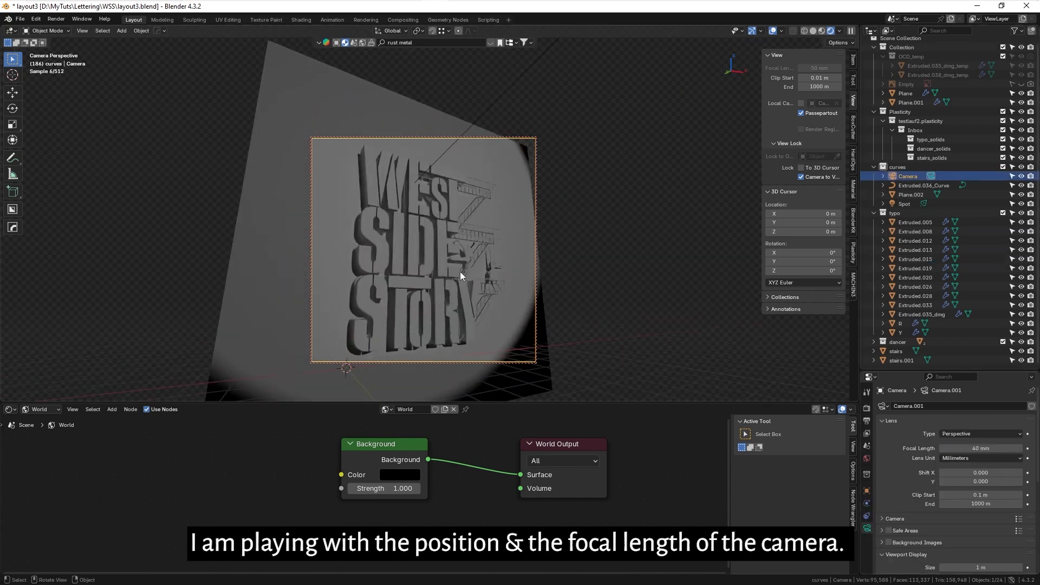
- Give the jumping dancer figure beside the letters a new material with an Emission surface
click(331, 102)
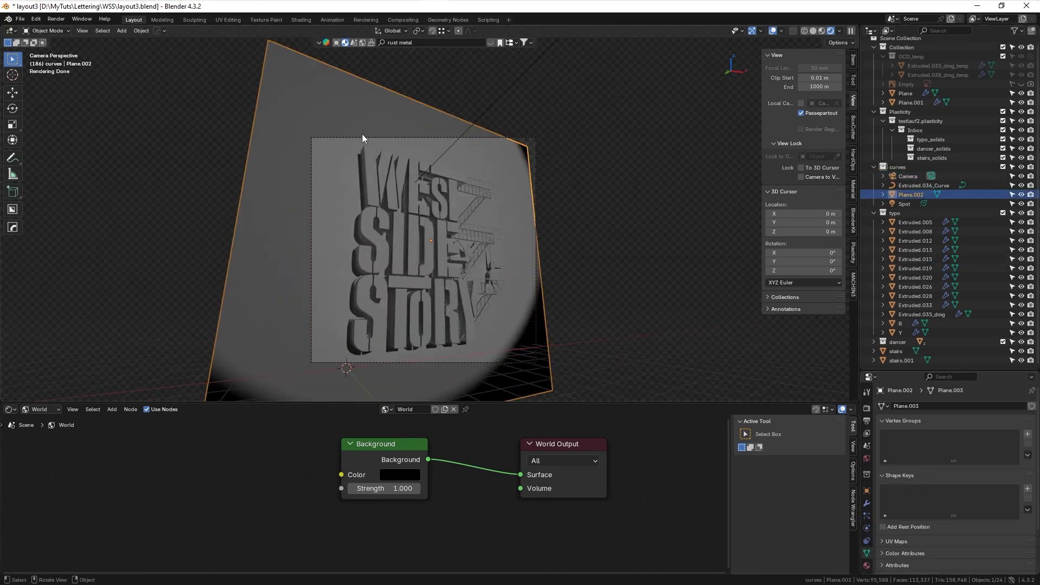
key(alt+a)
middle_drag(308, 249, 475, 190)
middle_drag(577, 188, 503, 181)
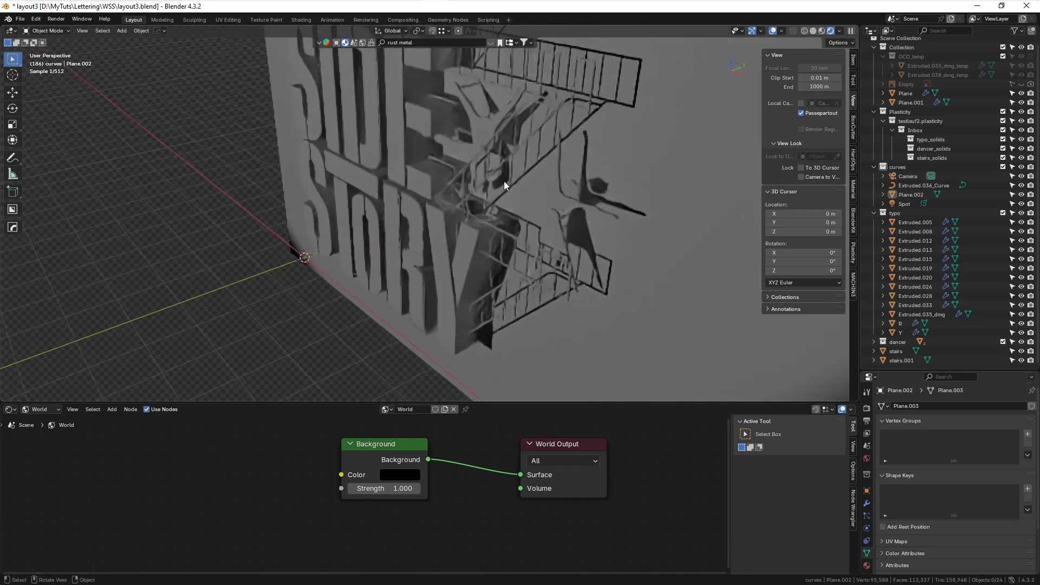
click(483, 129)
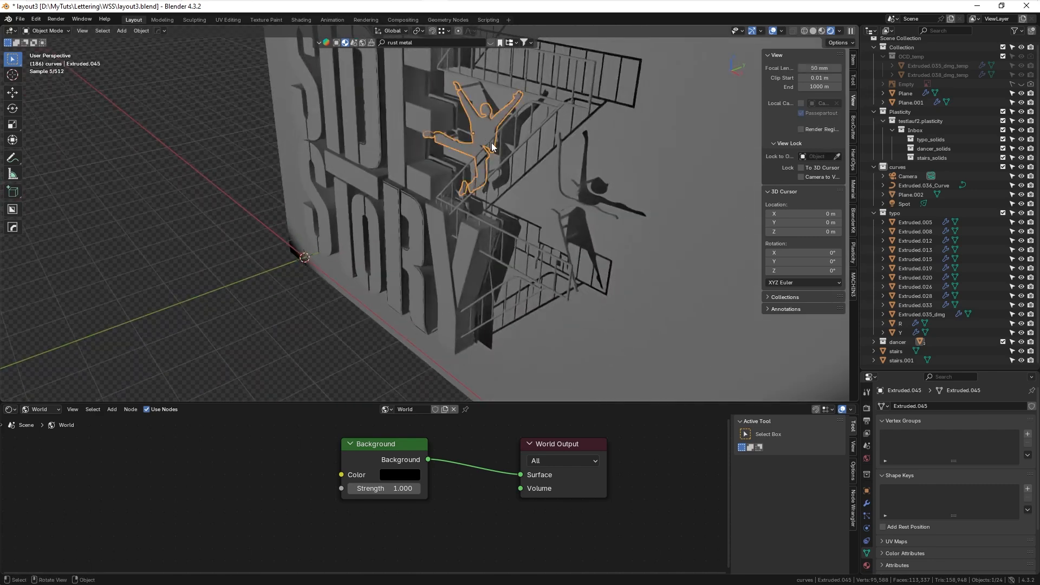
click(867, 565)
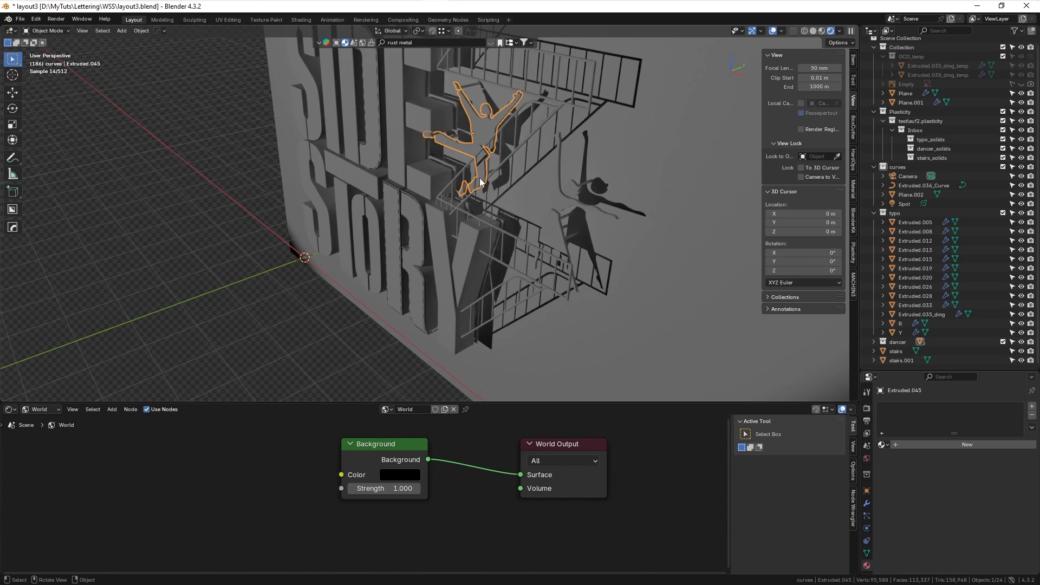
click(944, 445)
click(965, 485)
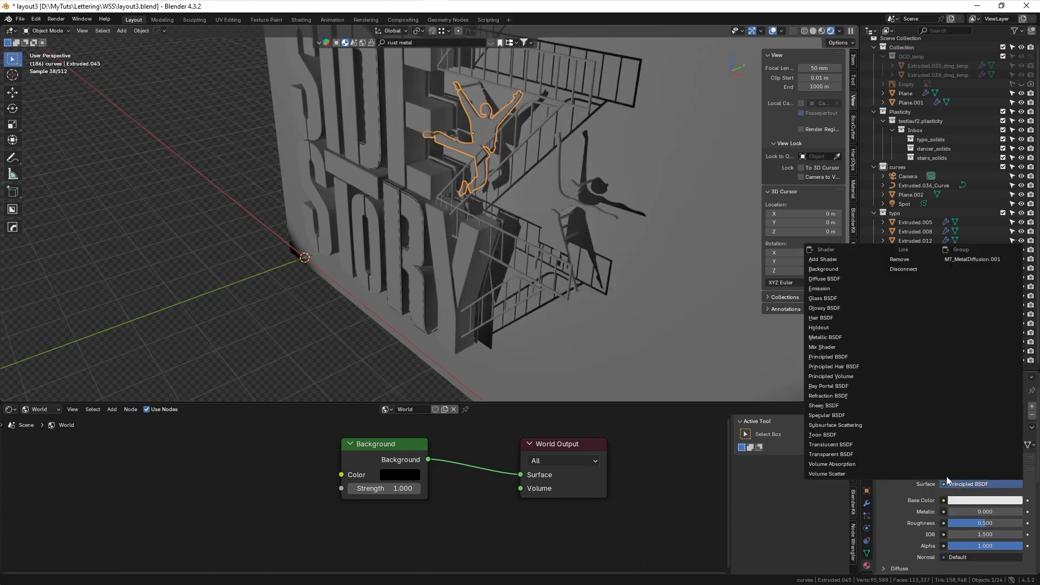
click(836, 288)
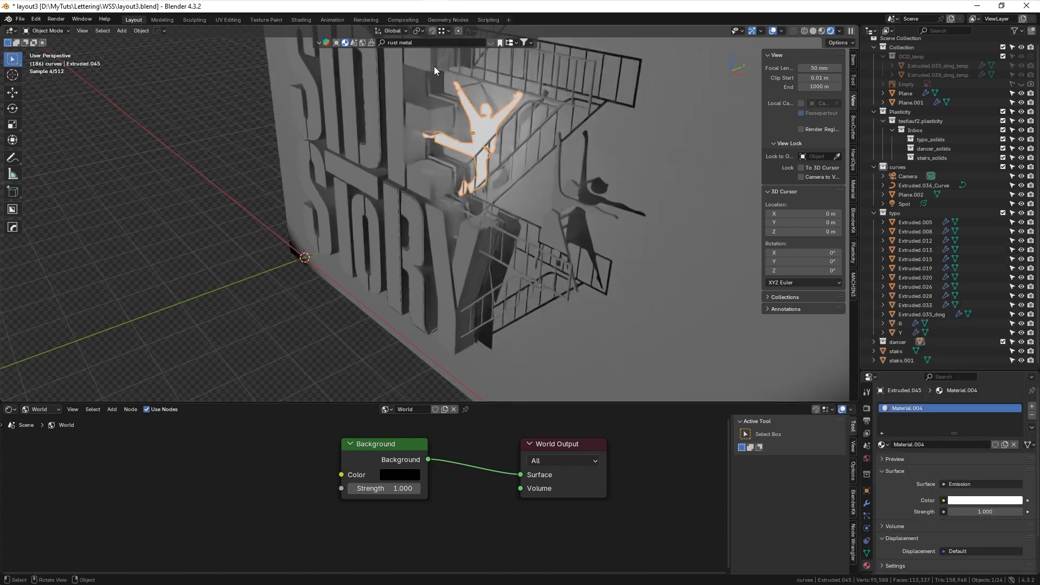
- Set the dancer's emission color to pale yellow (hue 0.127, saturation 0.472) and its strength to 3
click(968, 500)
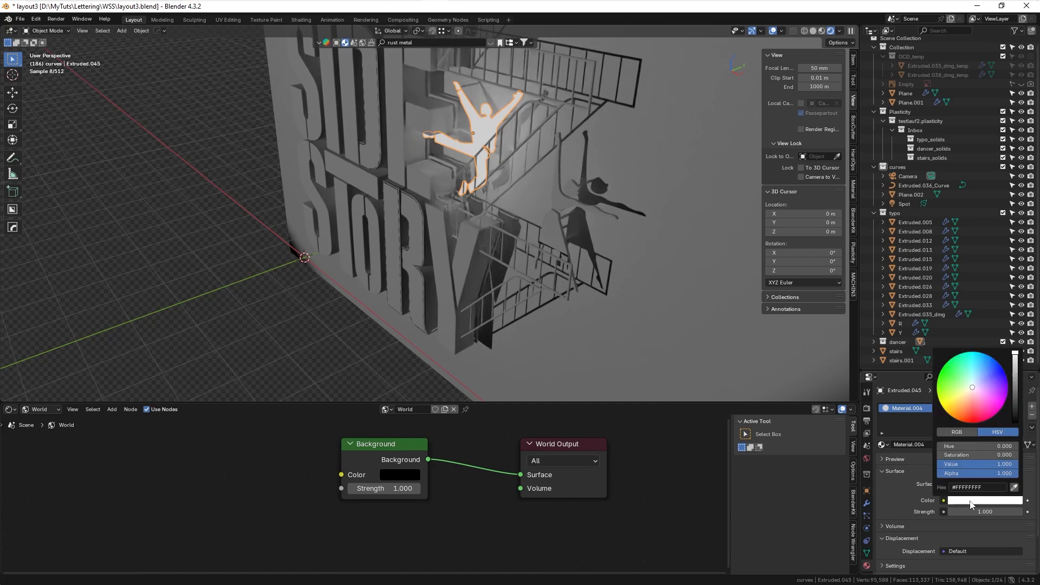
drag(969, 389, 966, 392)
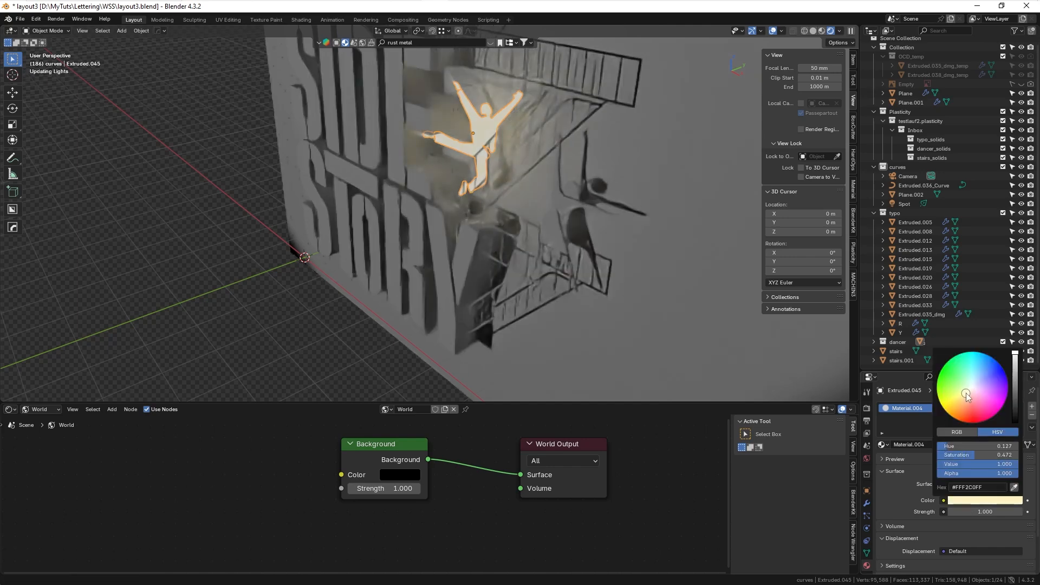
click(991, 512)
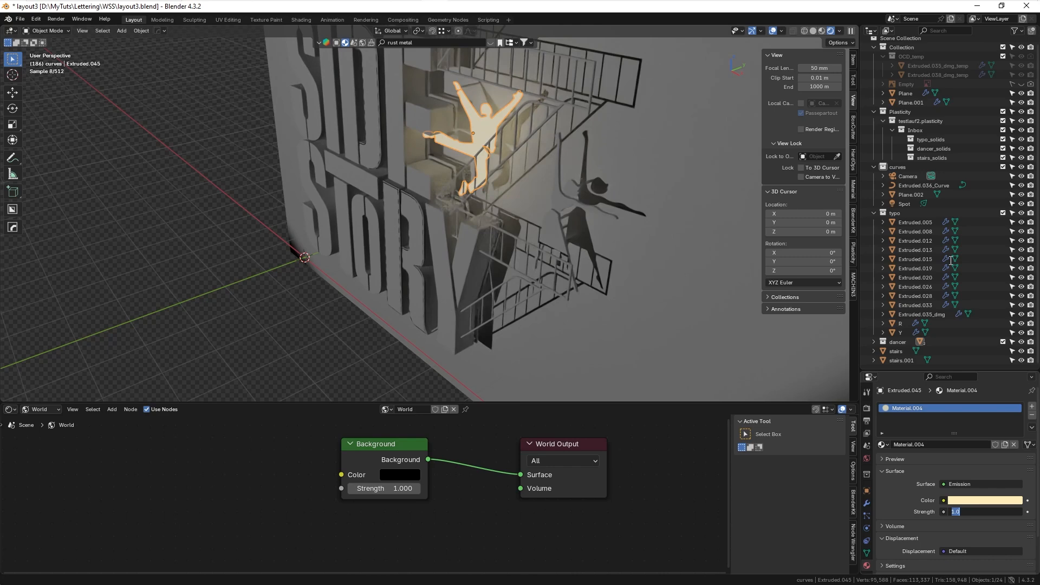
text(3)
key(Return)
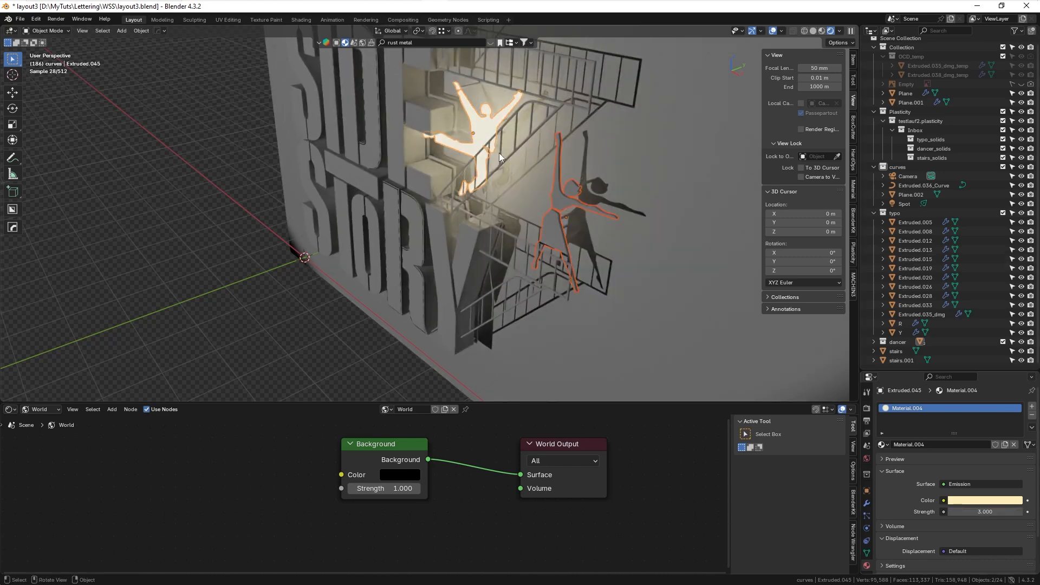
- Link the dancer's emission material to the second dancer and to the duplicated stairs (stairs.001)
key(ctrl+l)
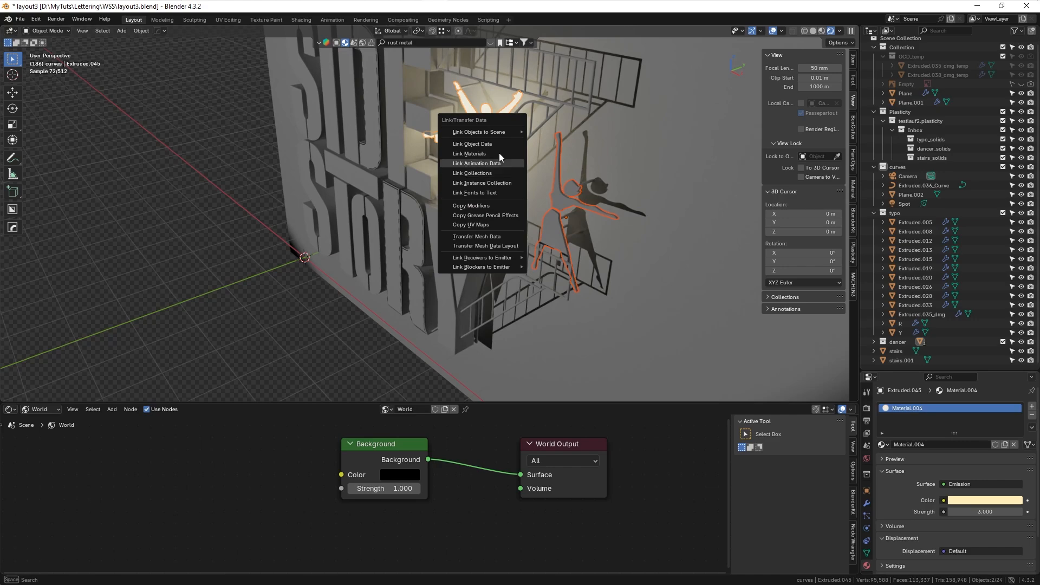
click(499, 153)
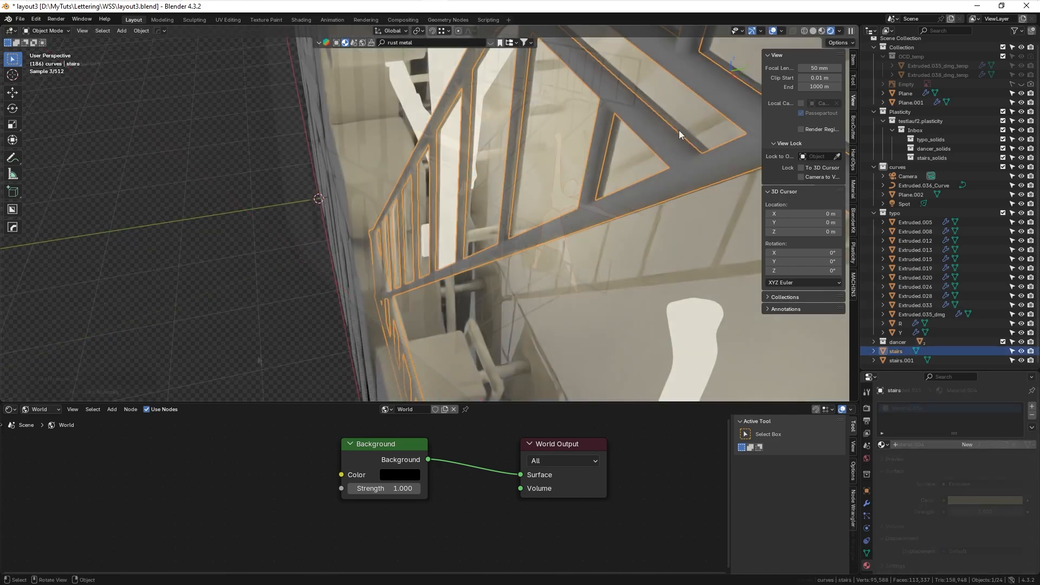
click(685, 131)
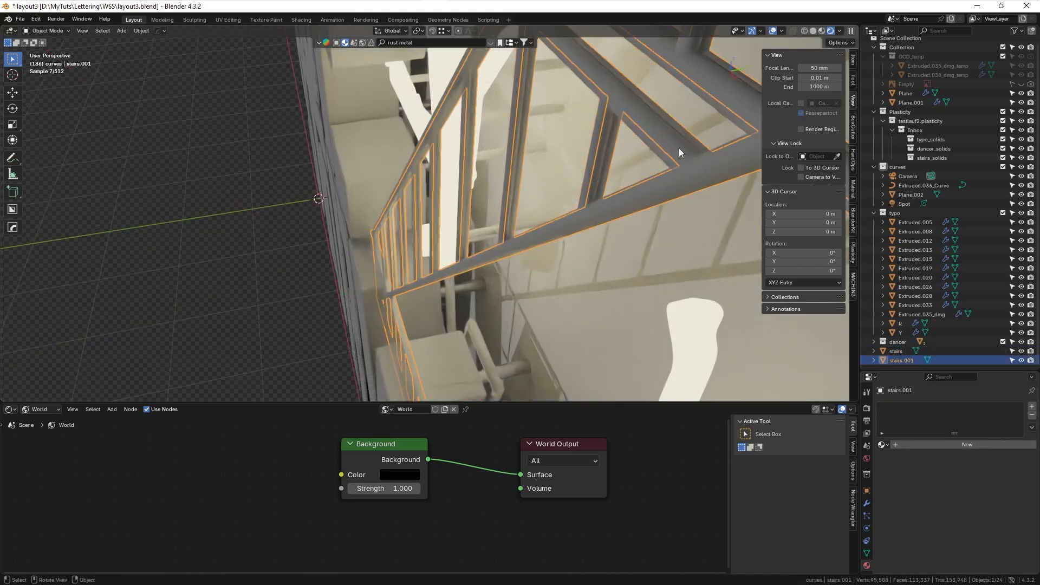
middle_drag(678, 147, 616, 101)
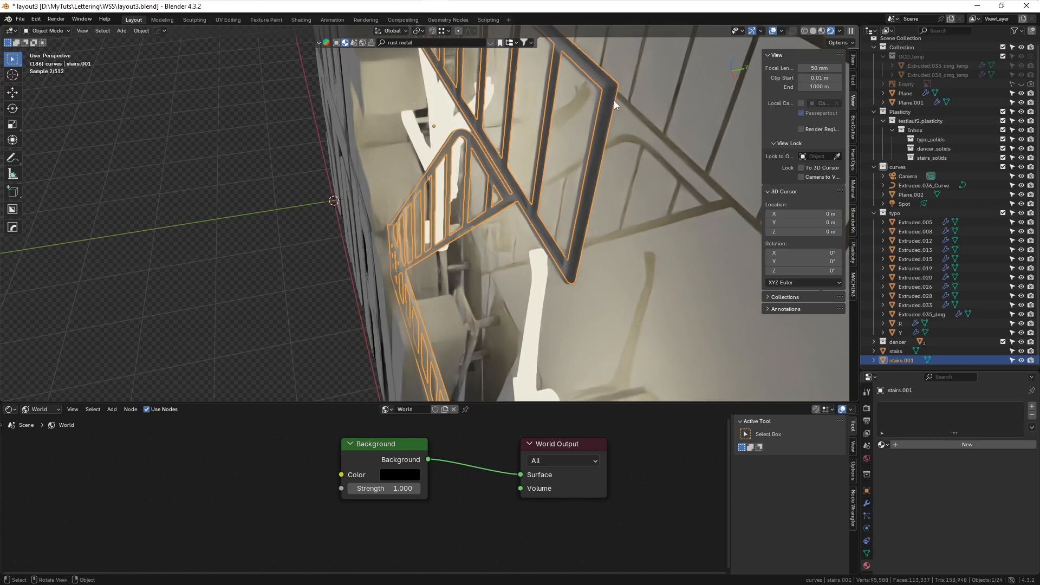
shift+middle_drag(563, 246, 573, 204)
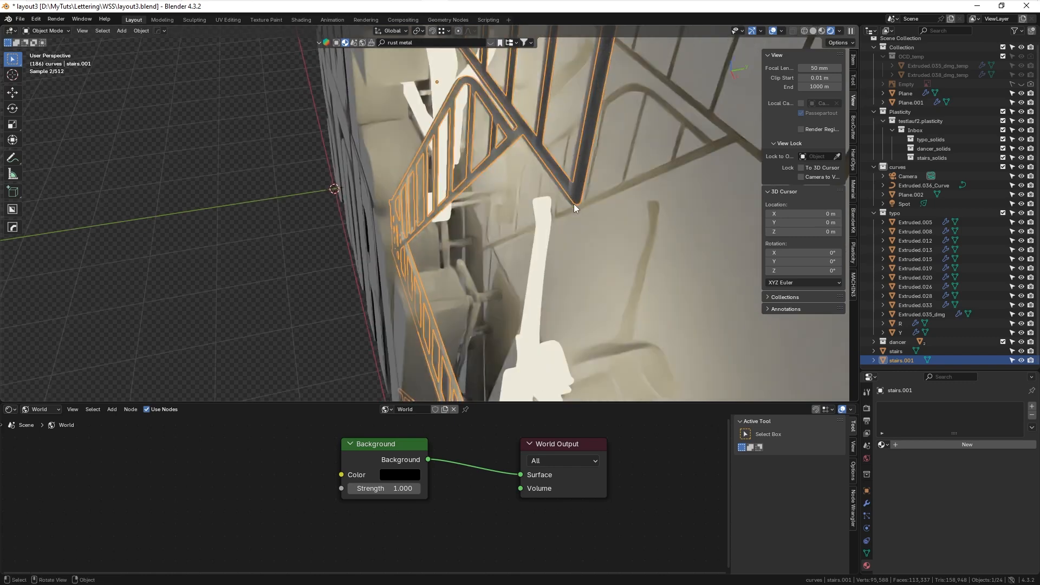
shift+click(535, 284)
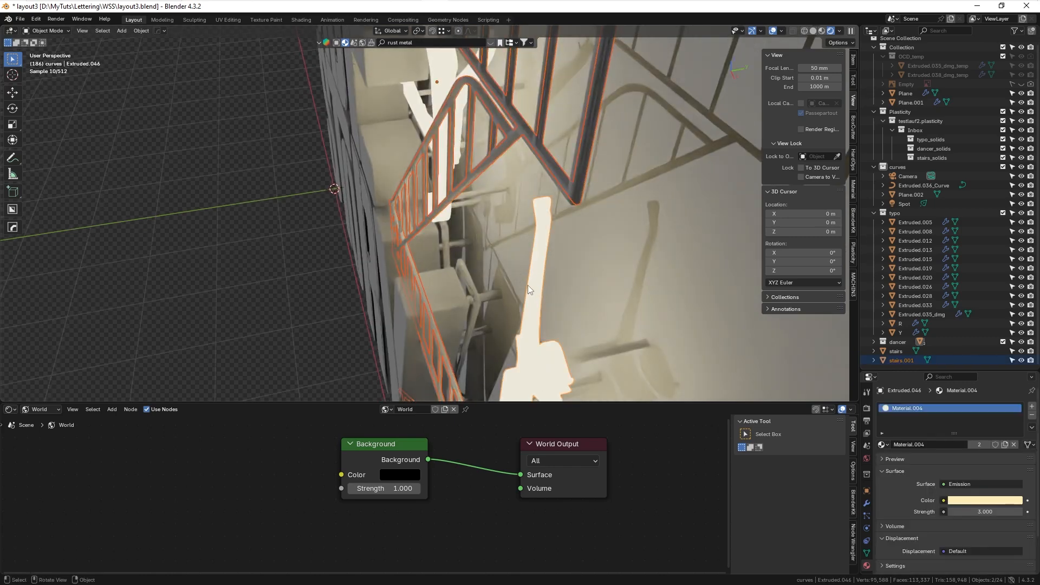
key(ctrl+l)
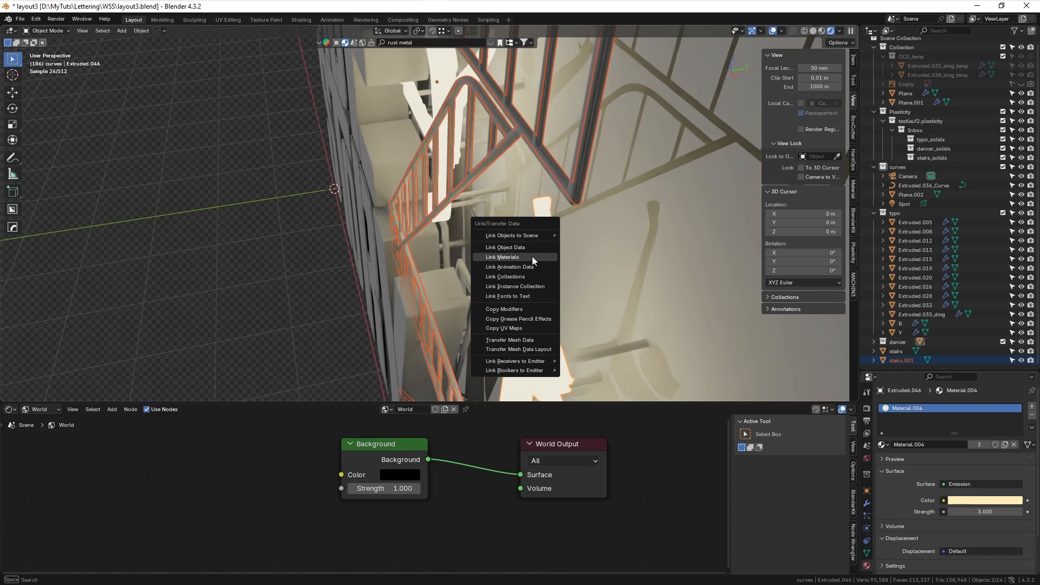
click(531, 257)
- Link the same emission material to the outline curve behind the letters (Extruded.036_Curve)
scroll(532, 255, down, 3)
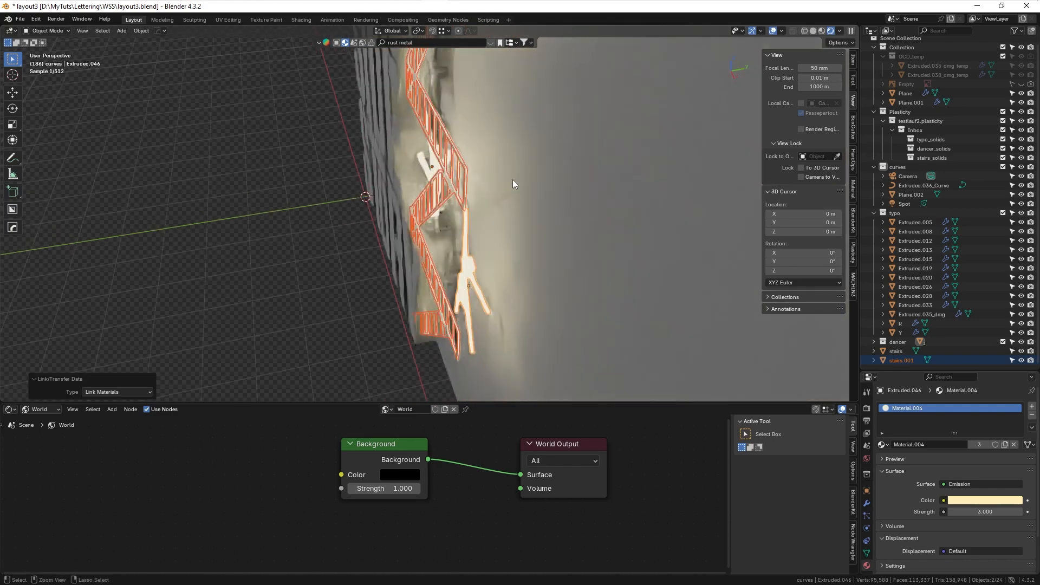
middle_drag(513, 180, 558, 213)
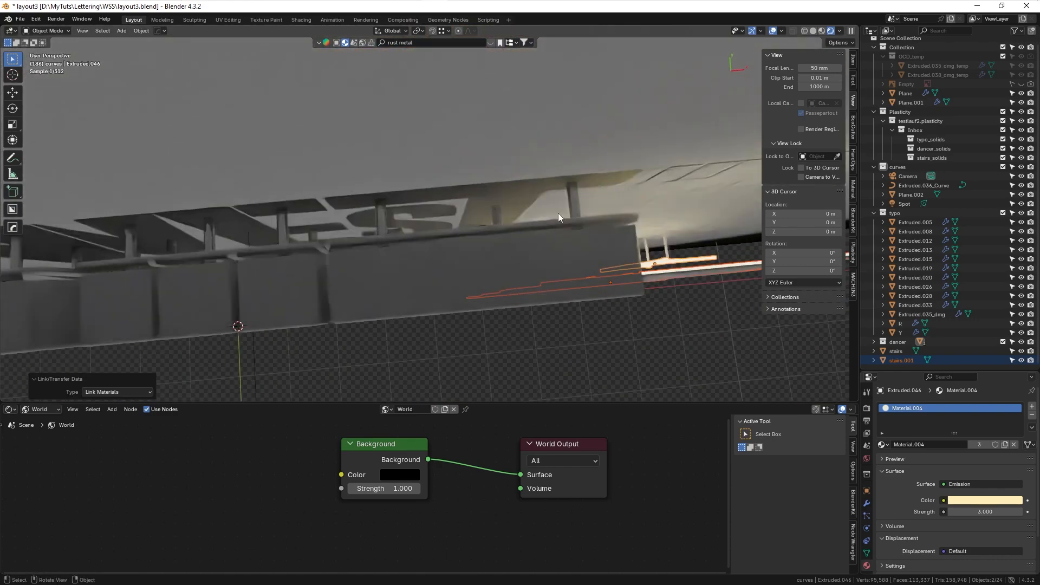
click(603, 219)
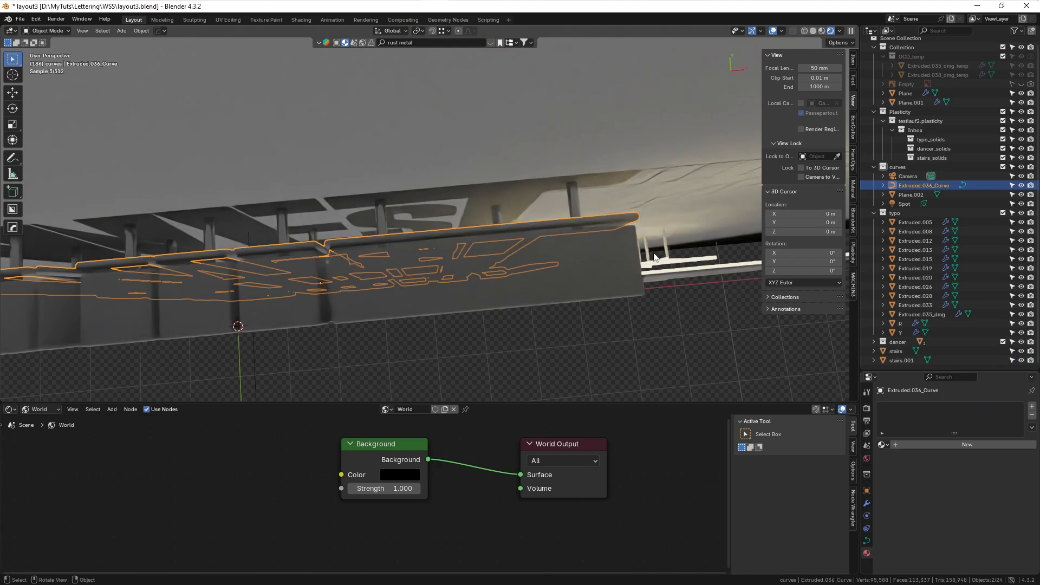
shift+middle_drag(532, 233, 457, 191)
shift+click(463, 233)
scroll(464, 233, down, 4)
middle_drag(463, 243, 458, 211)
key(ctrl+l)
click(448, 215)
- Give the original stairs a new Principled BSDF material with metallic 1 and roughness 0.3
click(358, 365)
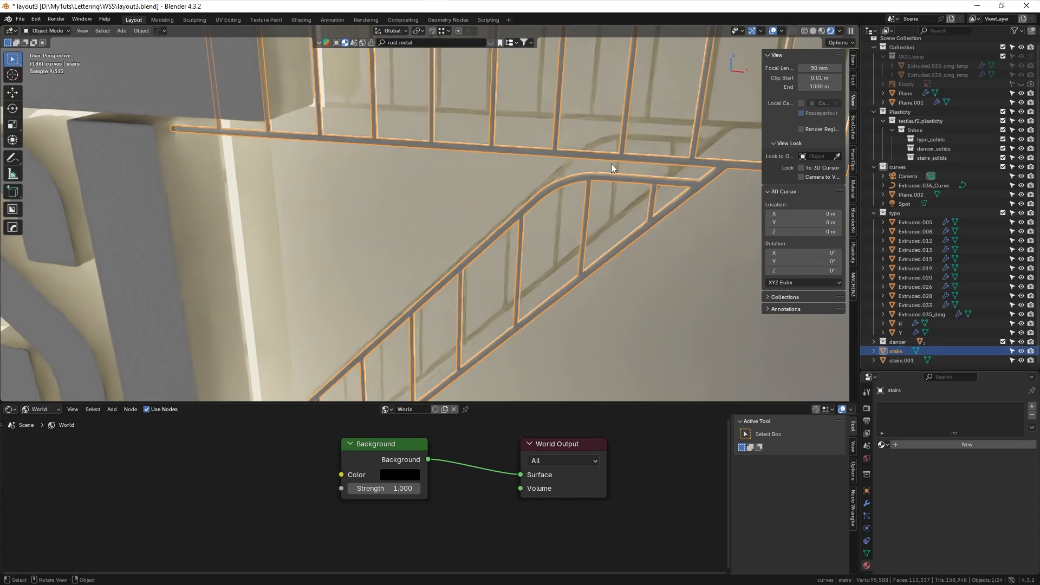
scroll(626, 214, down, 6)
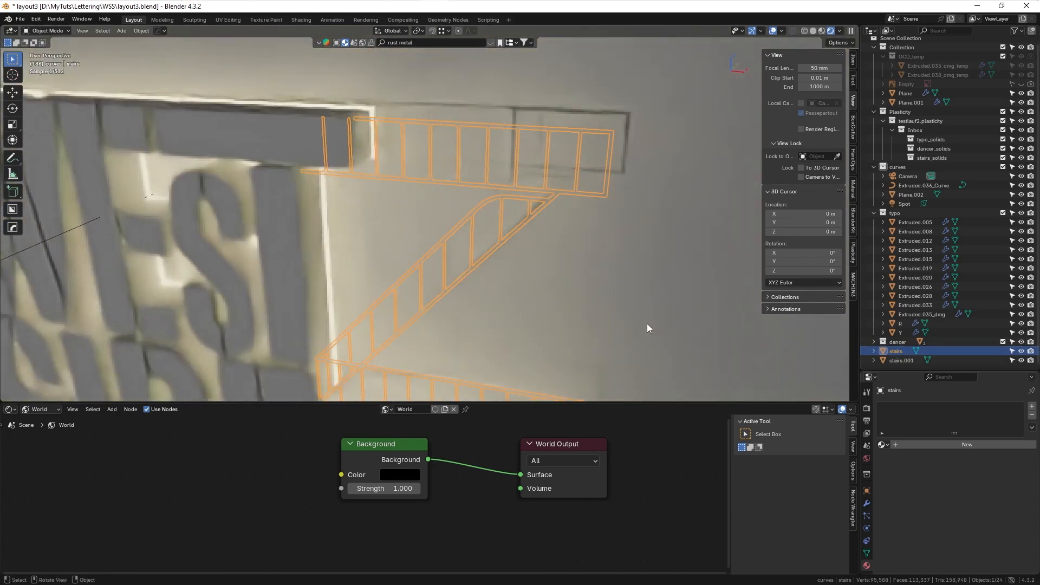
click(962, 445)
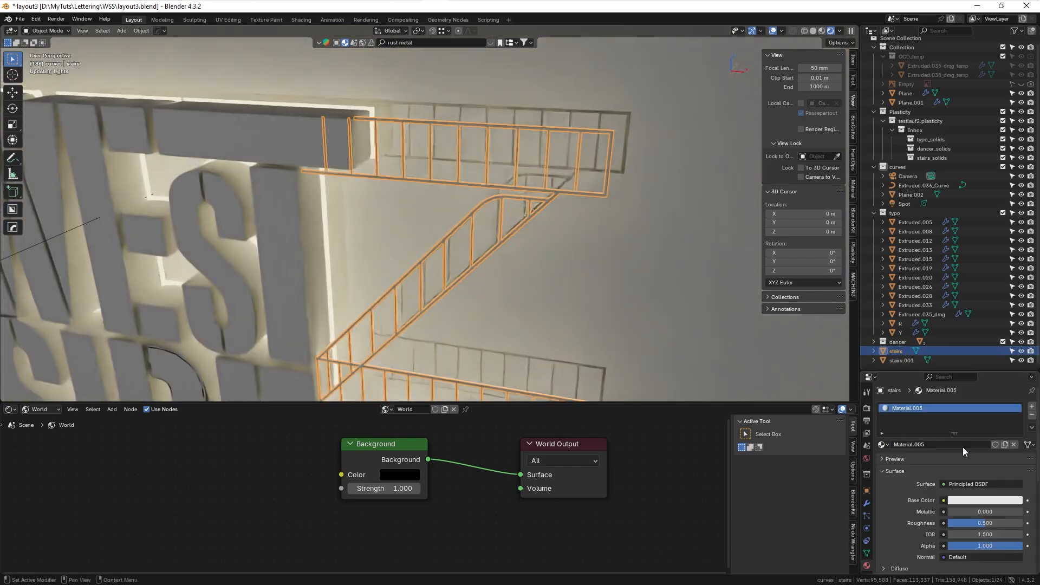
click(979, 512)
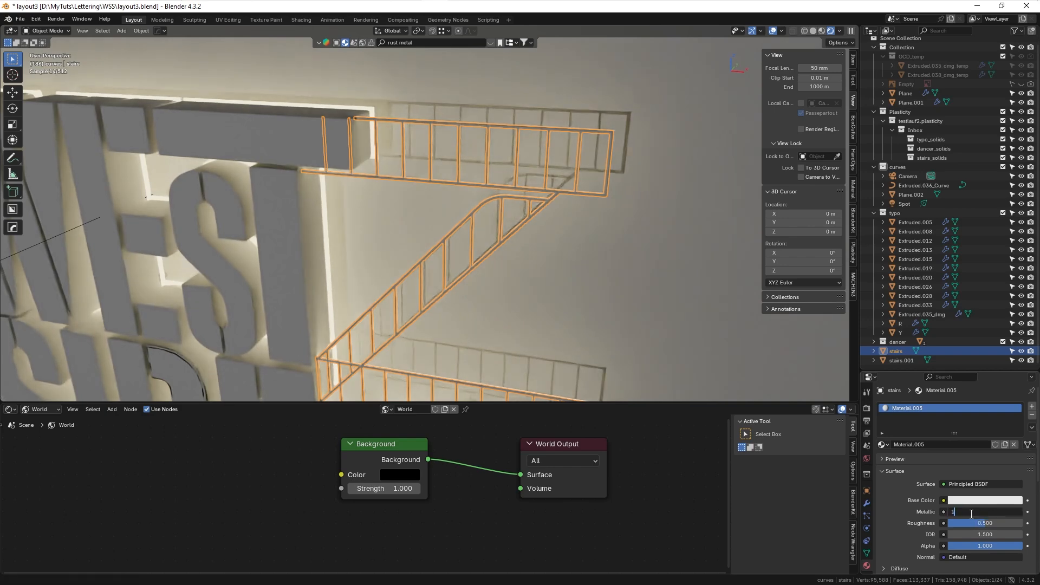
text(1)
key(Return)
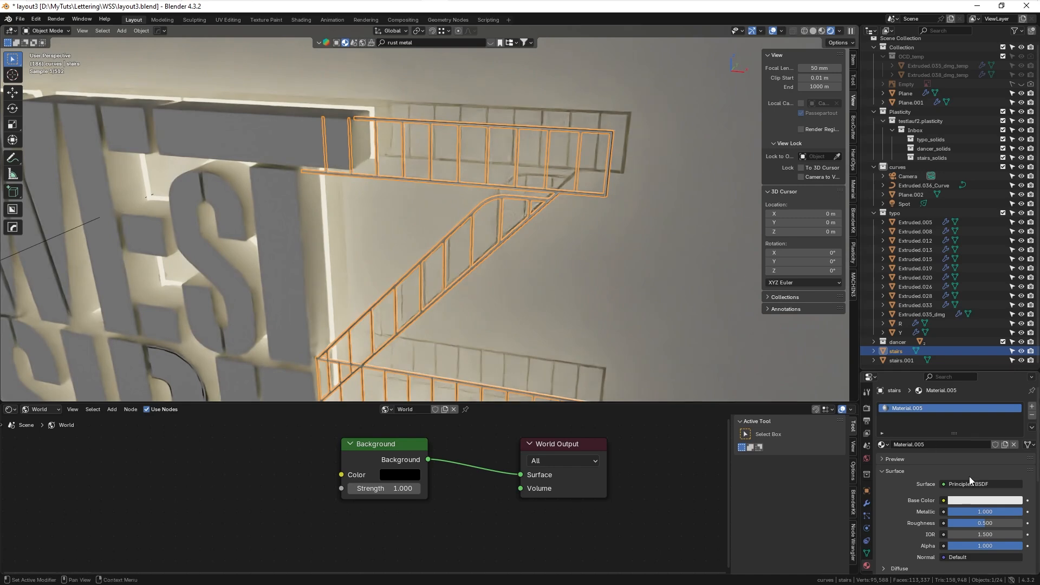
click(980, 523)
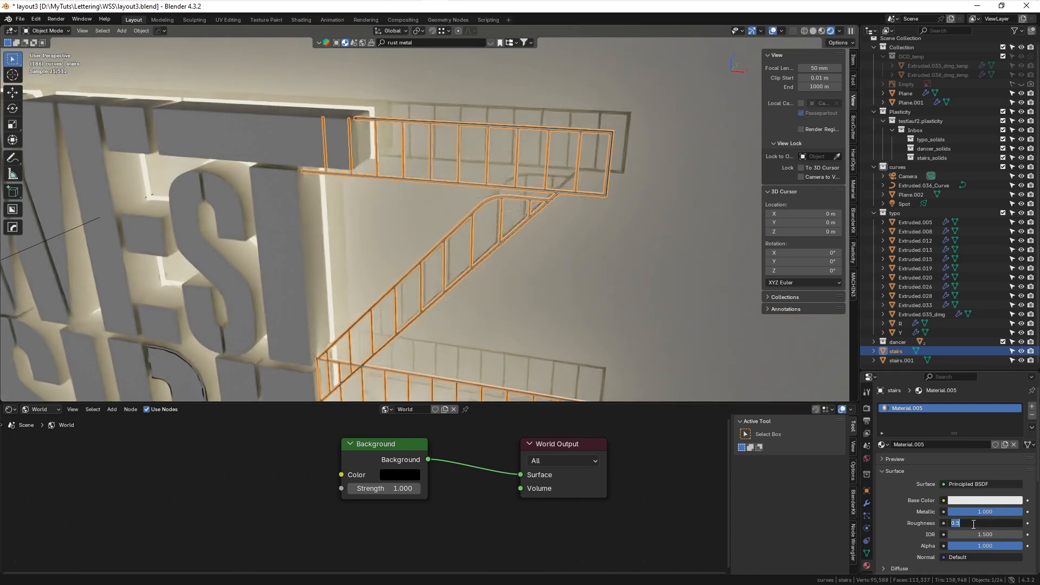
text(0.3)
key(Return)
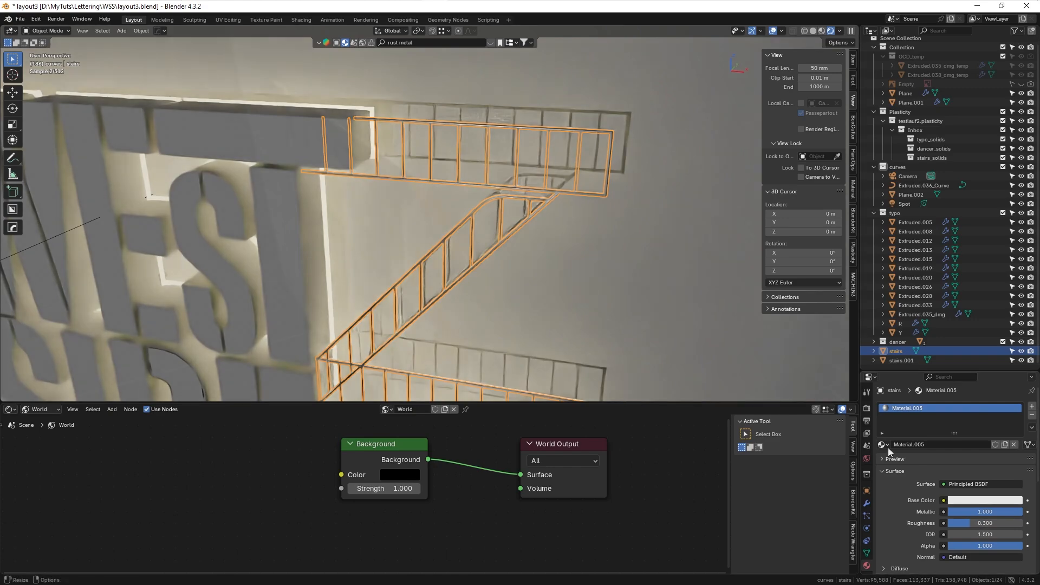
- Link the stairs' metallic material to the mounting rods behind the letters (Plane)
middle_drag(731, 347, 414, 283)
click(415, 282)
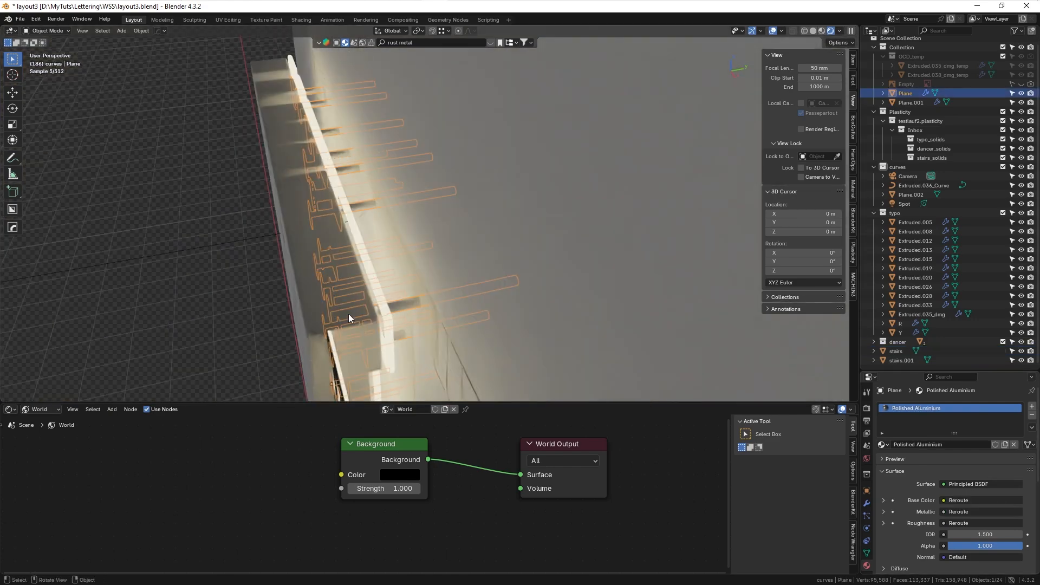
ctrl+middle_drag(363, 320, 554, 258)
shift+click(541, 250)
key(ctrl+l)
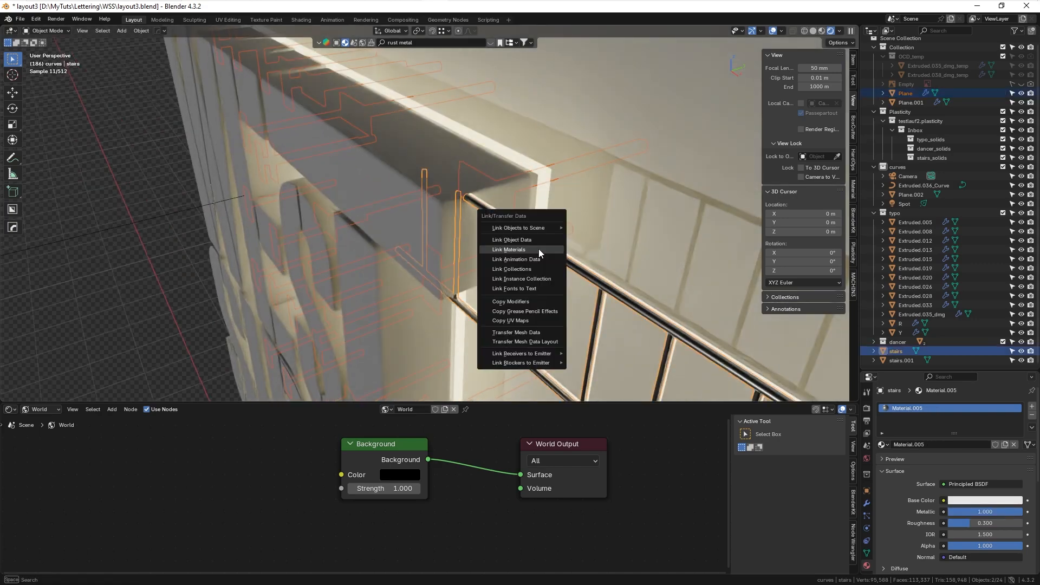
click(536, 251)
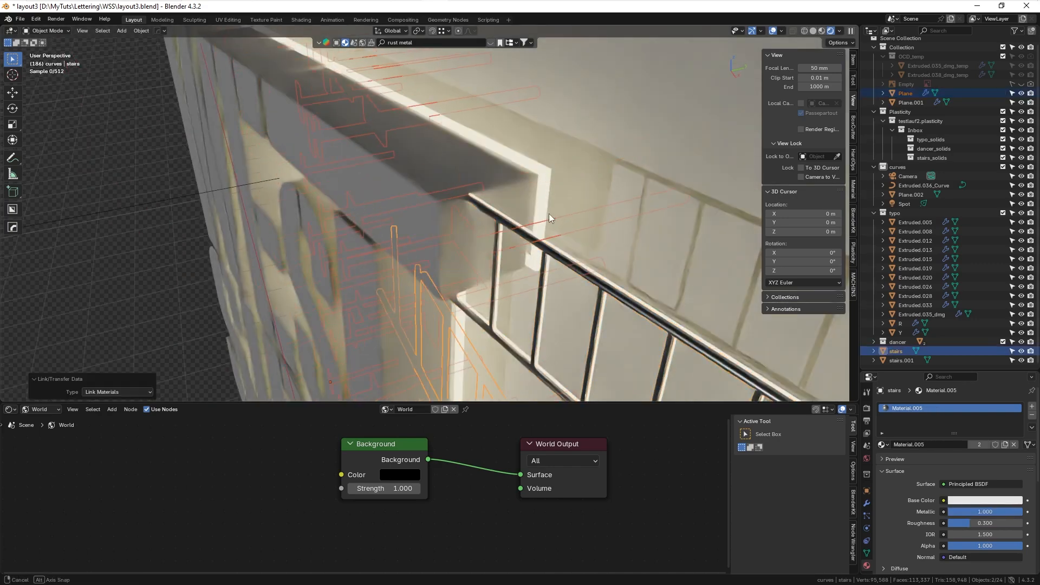
- Link the metallic material from the Plane rods to the second set of mounting rods (Plane.001)
middle_drag(548, 213, 445, 285)
click(445, 285)
shift+click(482, 137)
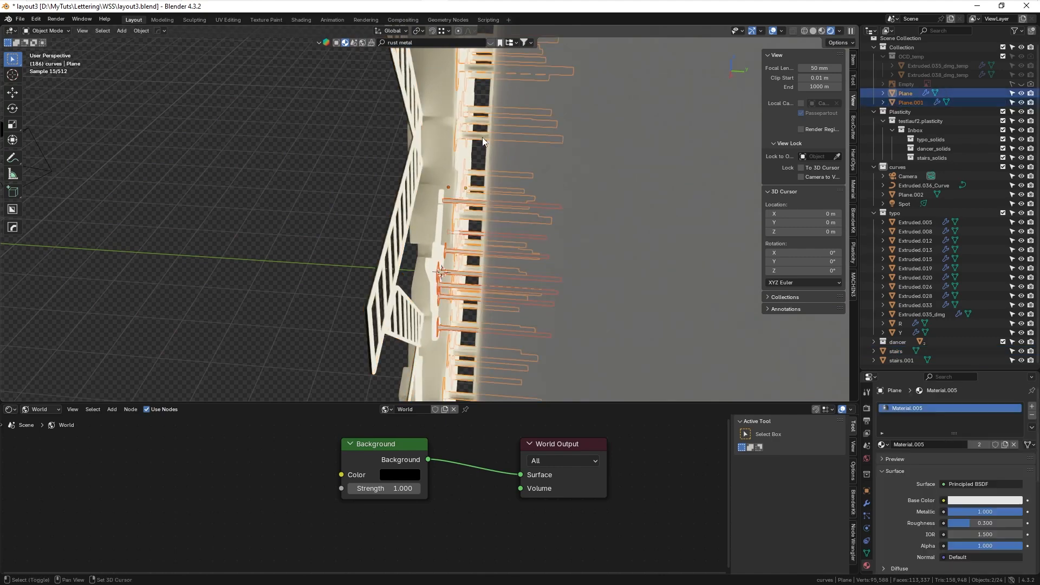
key(ctrl+l)
click(481, 139)
- Give the wall plane (Plane.002) a new Principled BSDF material and show its object shader nodes
middle_drag(270, 297, 550, 232)
click(381, 170)
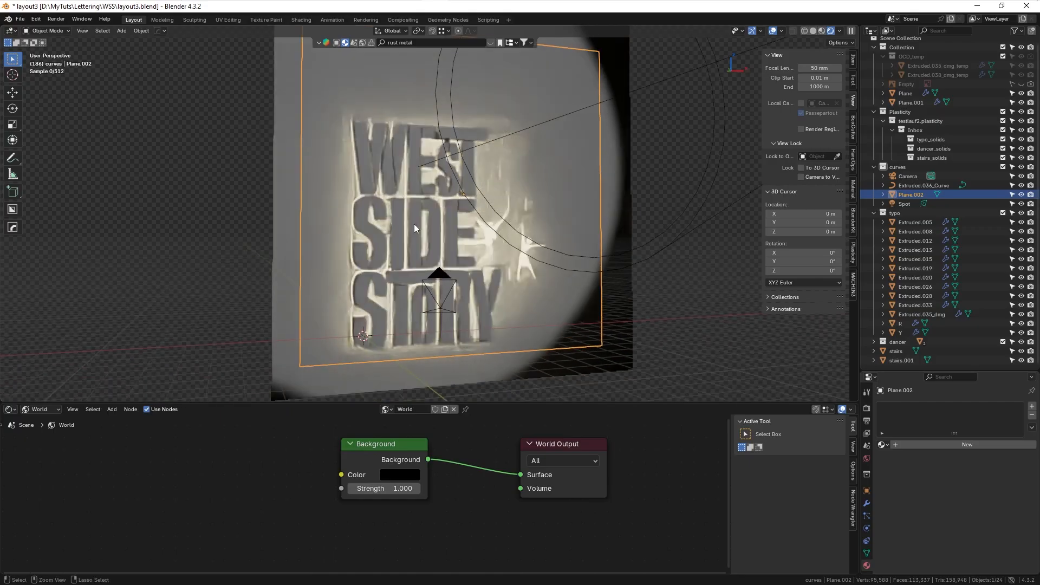
click(36, 409)
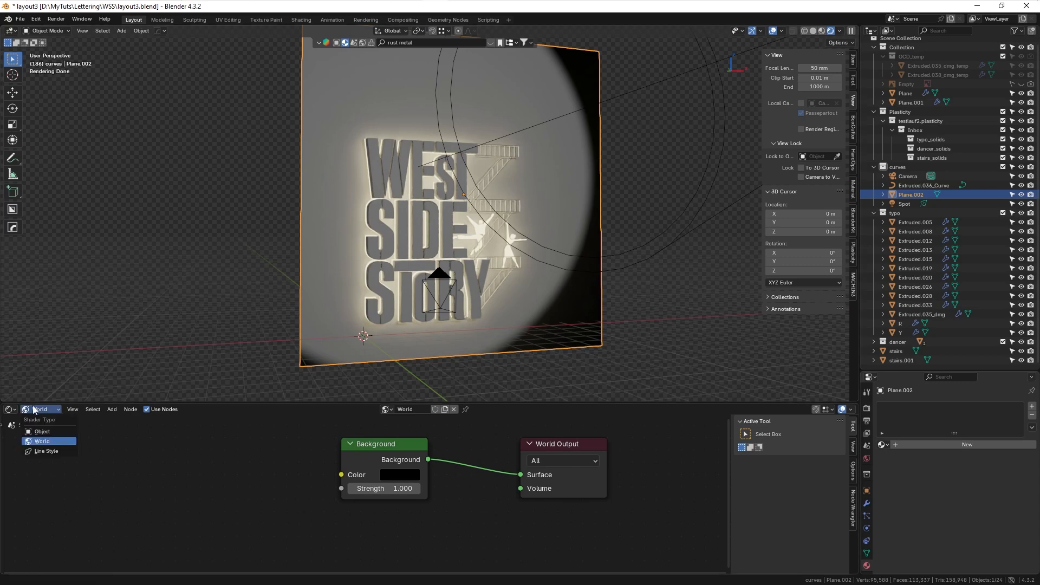
click(29, 442)
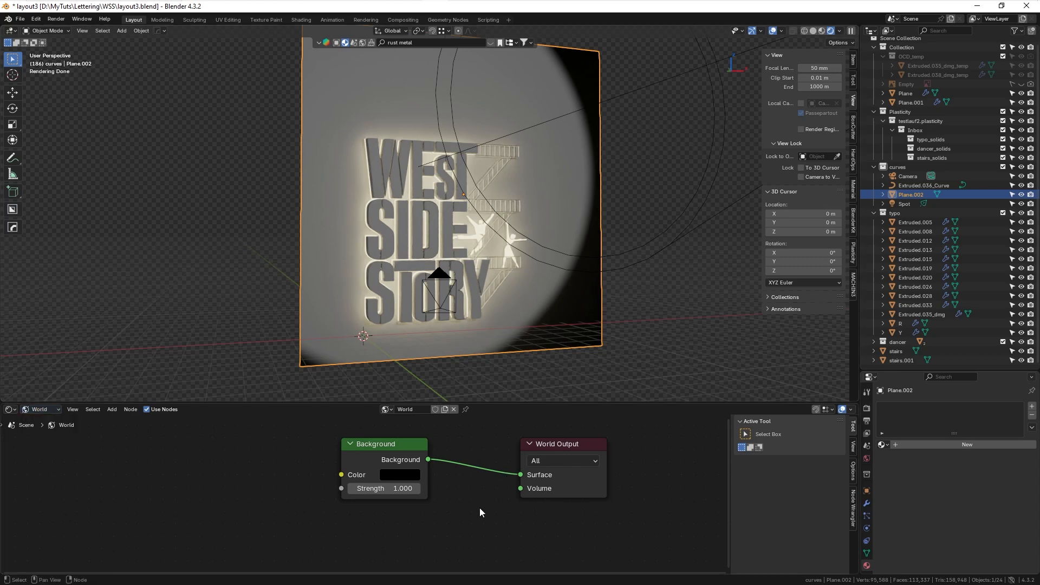
click(37, 409)
click(42, 432)
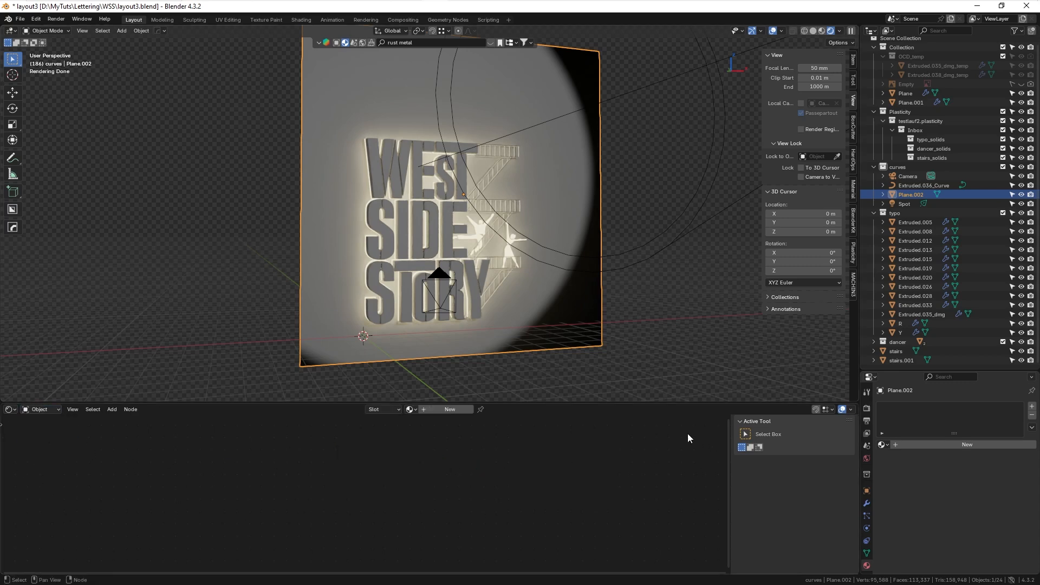
click(940, 443)
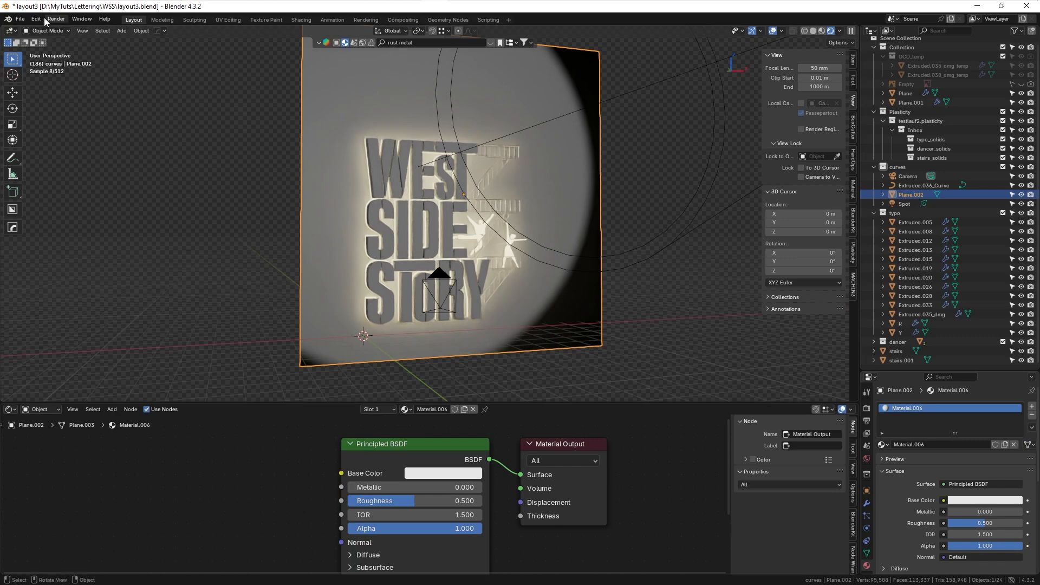
- Build the wall material with Principled Texture Setup from the four castle_brick_07 4k textures: diffuse, displacement, normal and roughness
scroll(309, 493, down, 2)
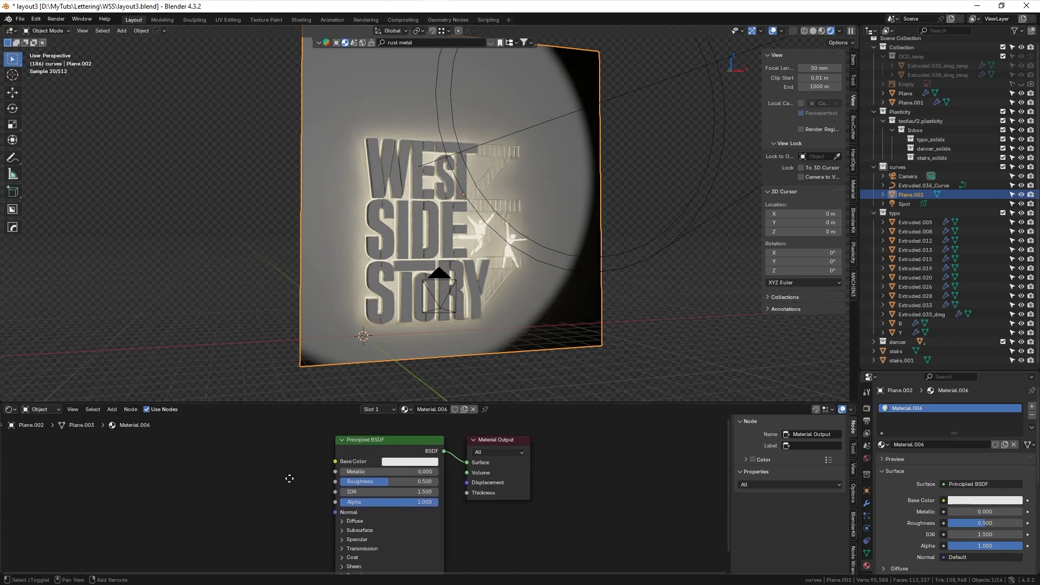
scroll(289, 473, down, 2)
click(360, 465)
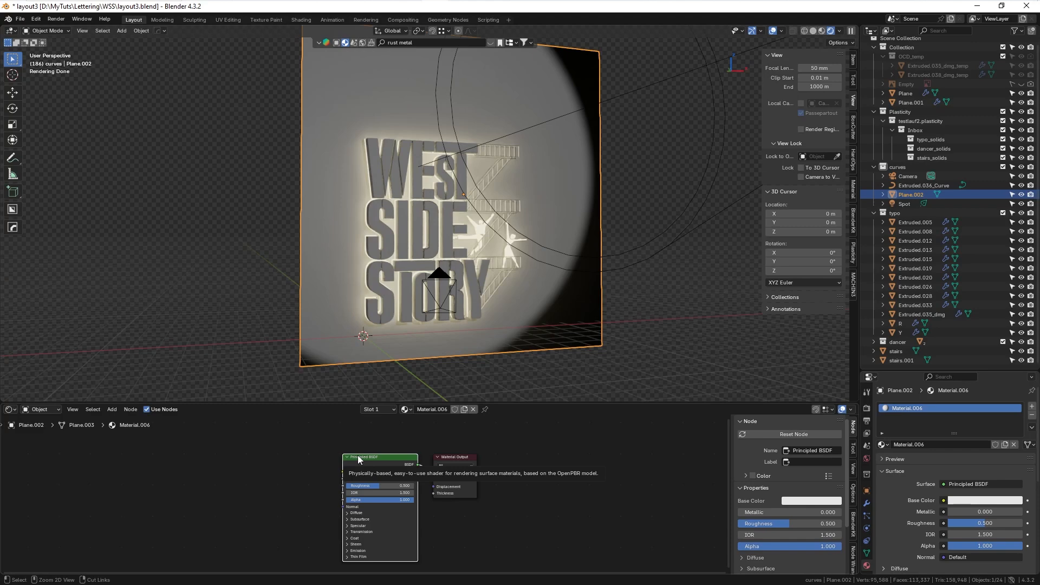
key(ctrl+shift+t)
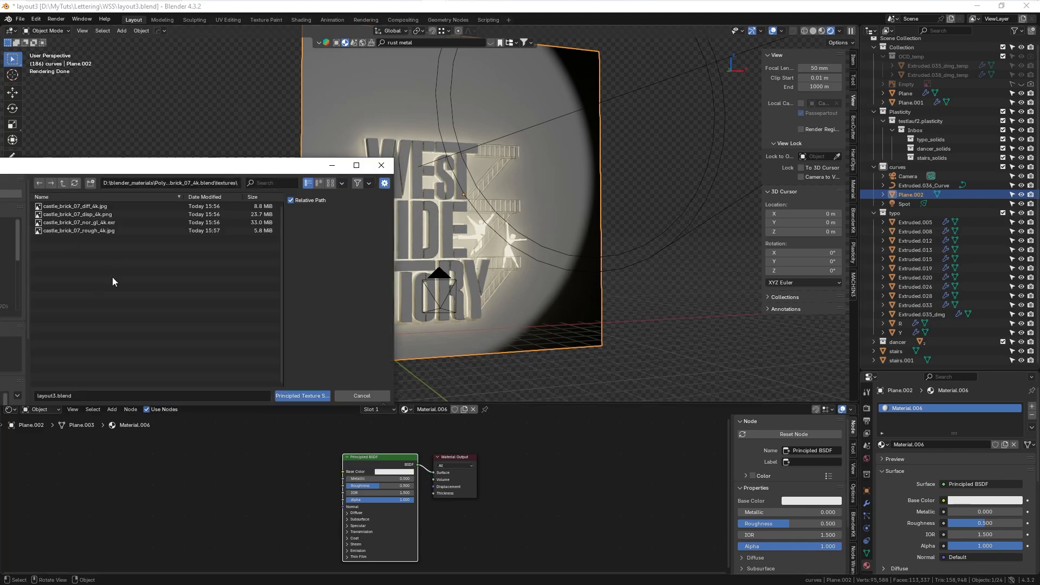
key(a)
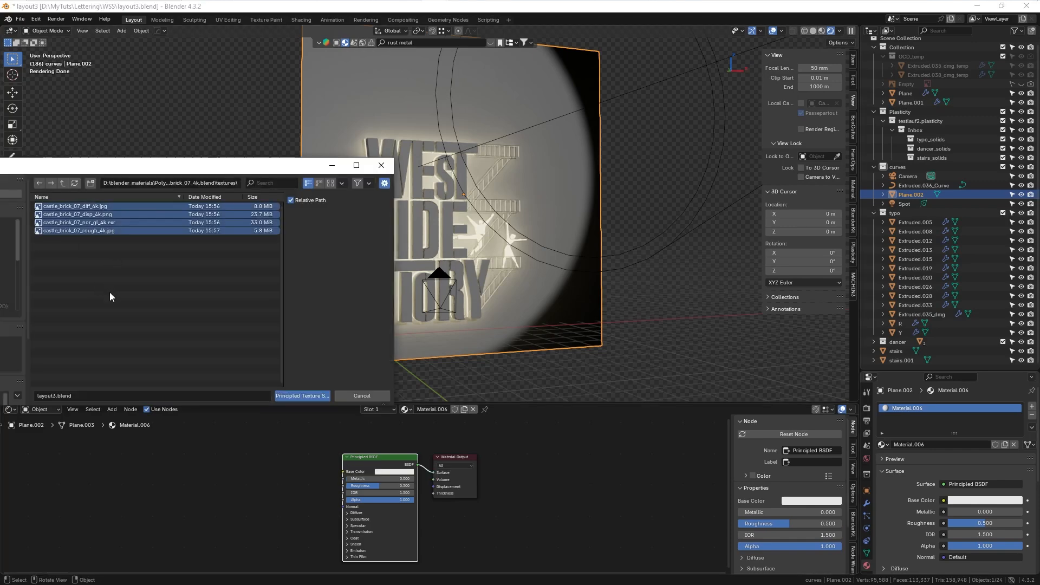
click(299, 395)
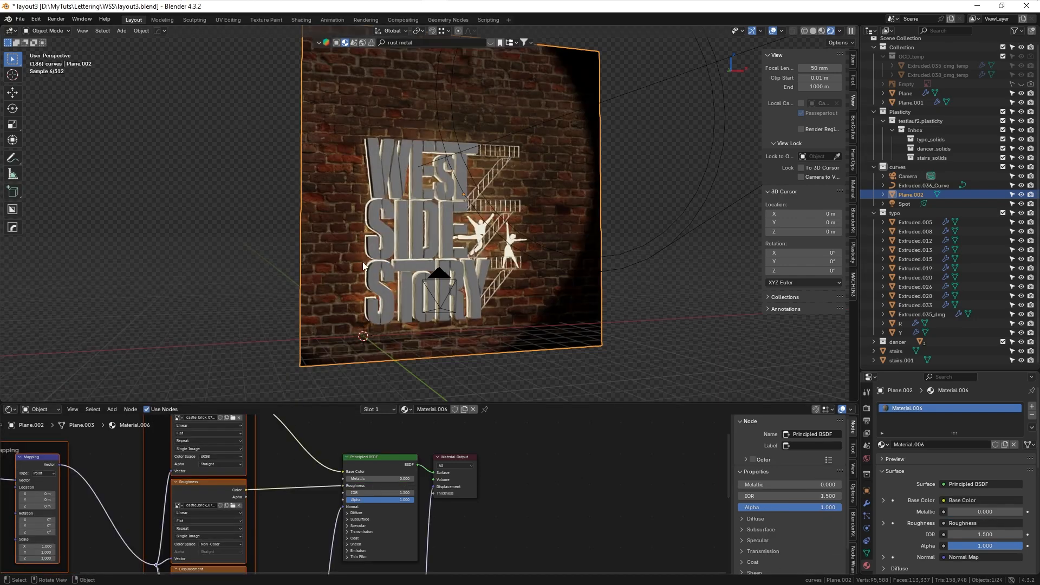
scroll(346, 295, down, 1)
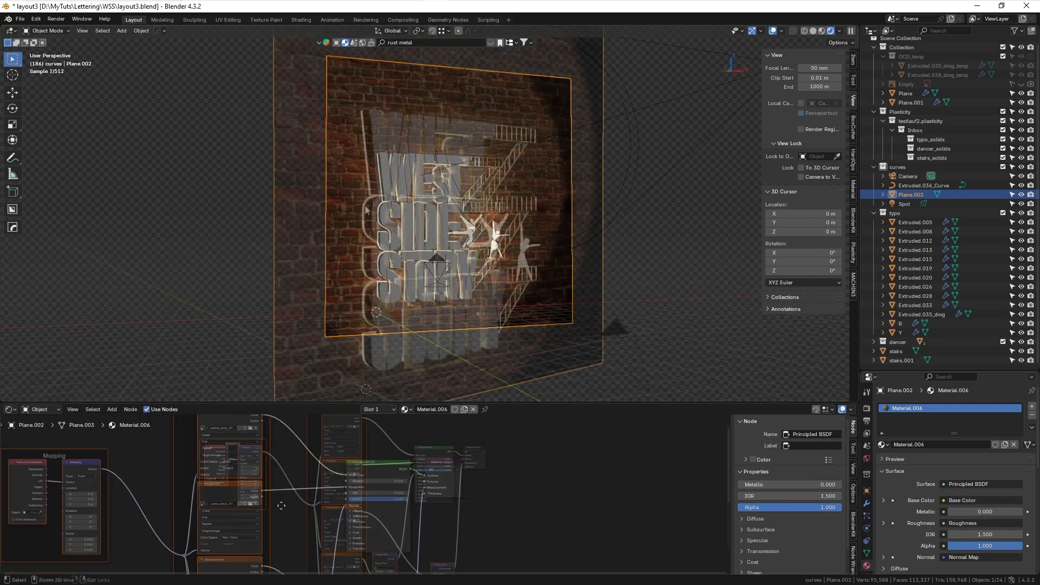
- Add a level 2 Subdivision modifier to the brick wall plane and set it to Simple
middle_drag(323, 182, 666, 279)
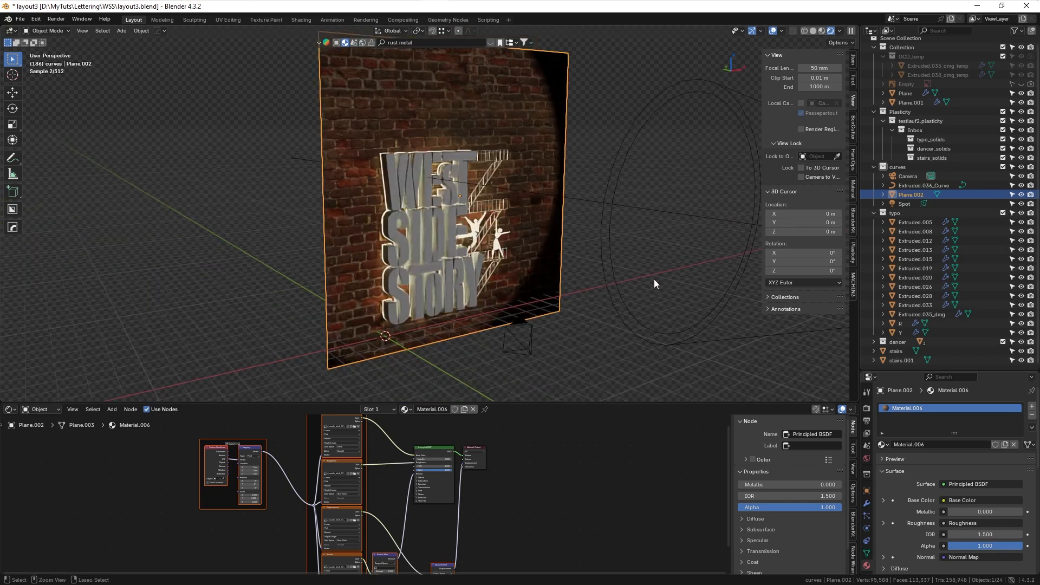
key(ctrl+2)
click(866, 503)
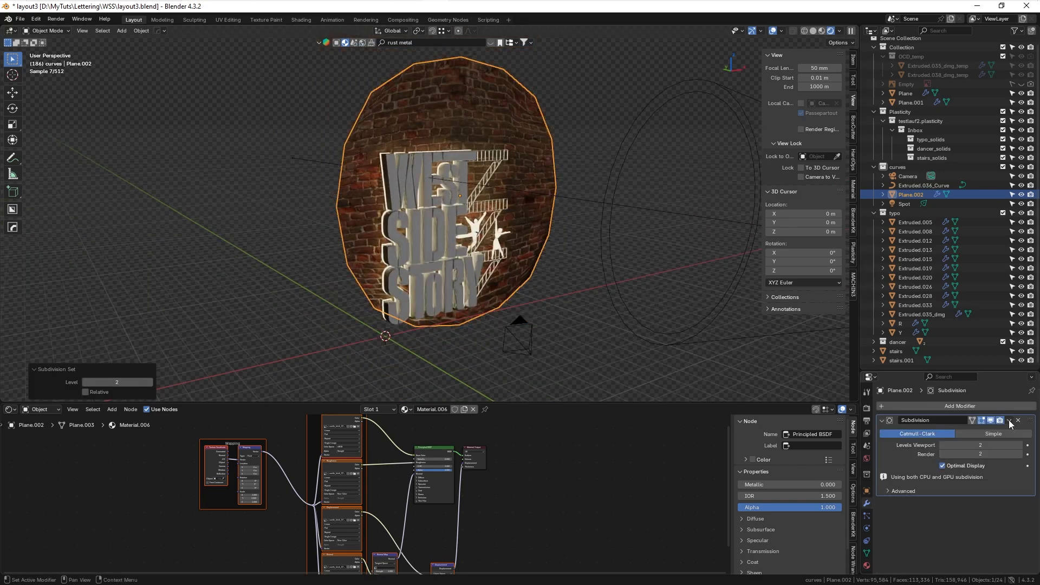
click(993, 434)
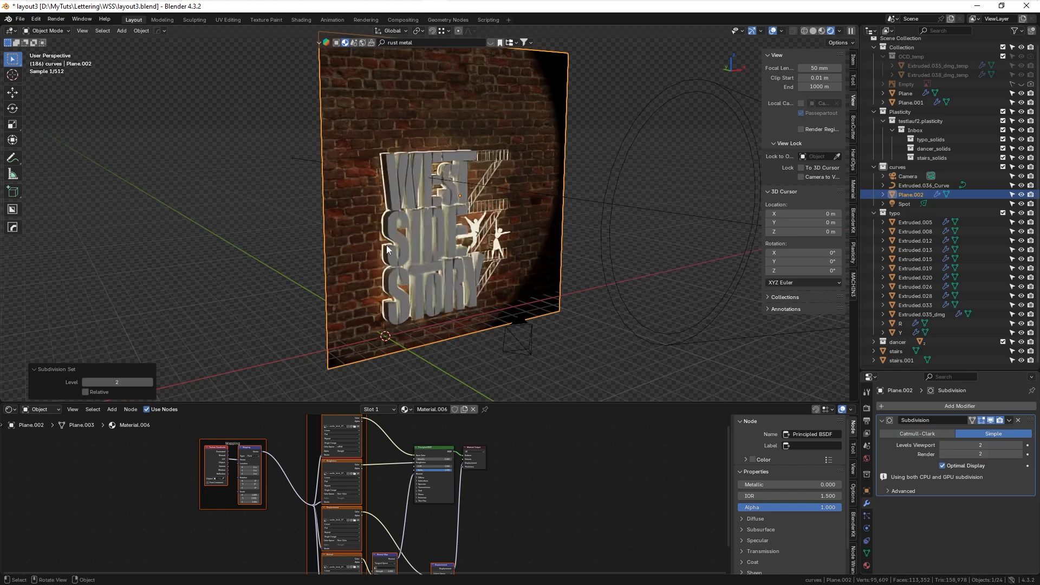
- Subdivide the wall plane's mesh six times in Edit Mode, and return to Object Mode
key(Tab)
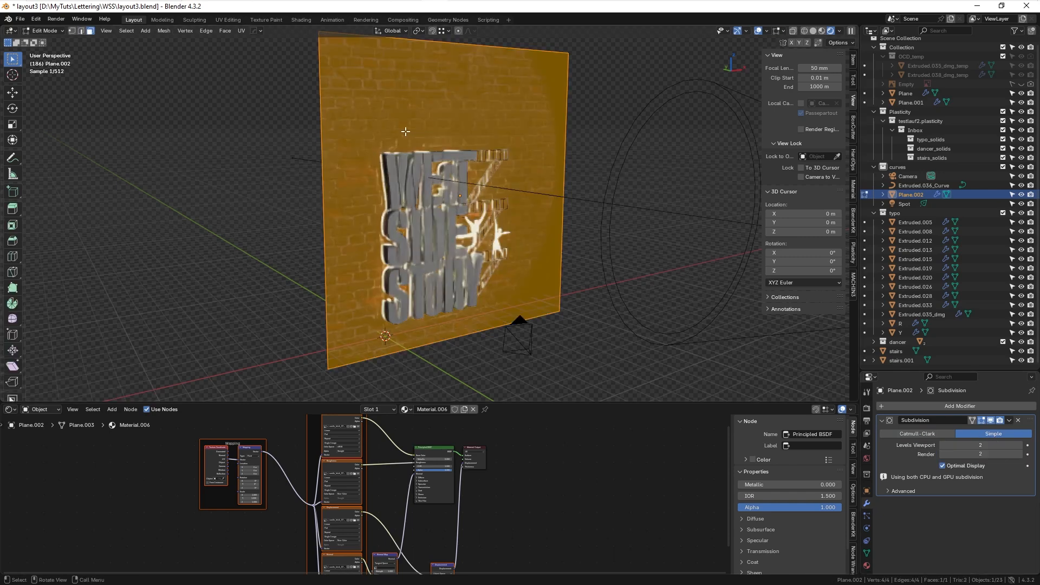
right_click(391, 138)
click(391, 138)
right_click(402, 136)
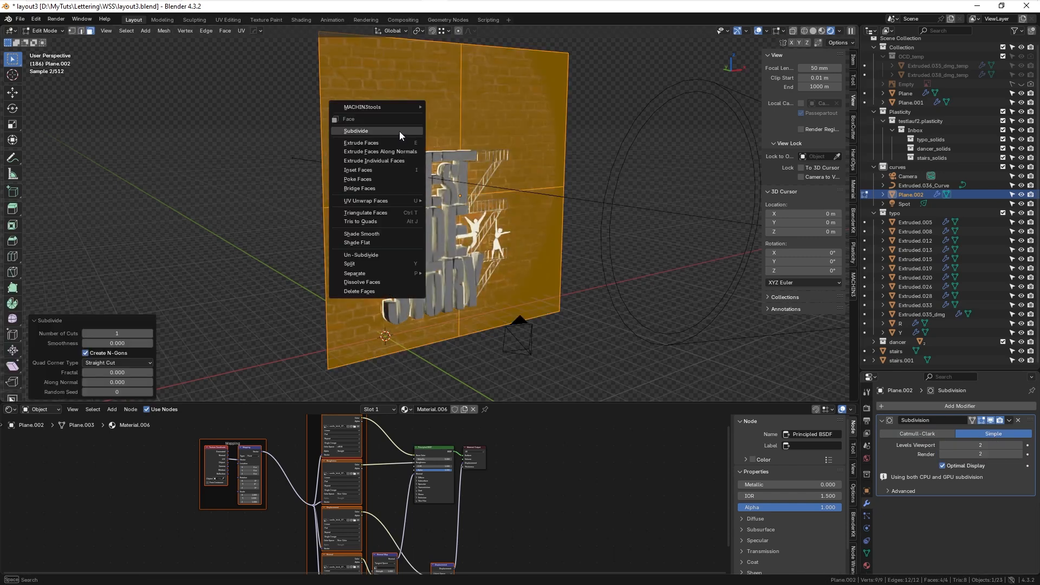
click(398, 131)
key(shift+r)
key(shift+r)
key(shift+r)
key(shift+r)
right_click(399, 192)
key(Tab)
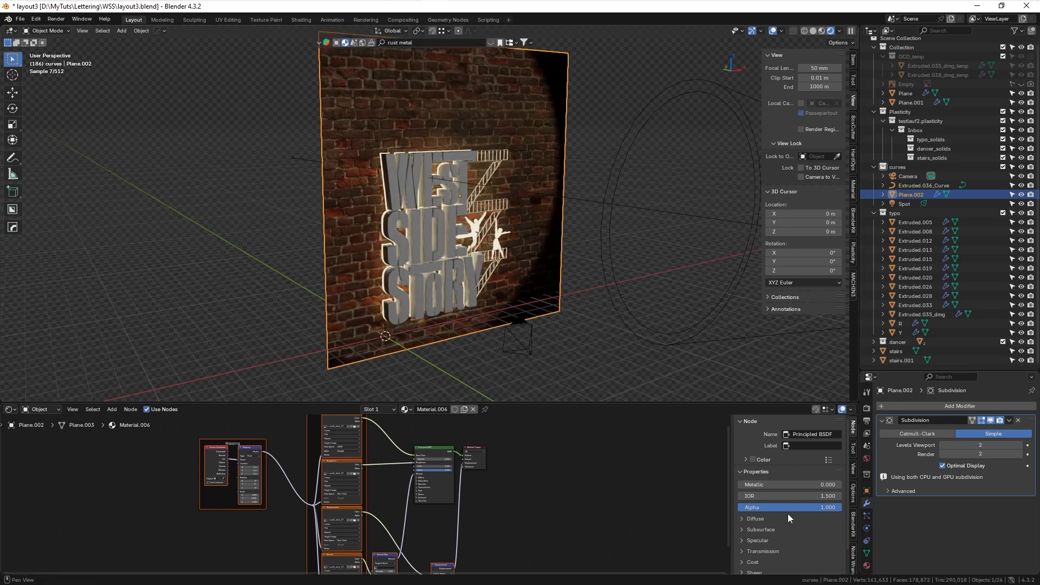
- Set the brick material's surface displacement method to Displacement Only
click(866, 565)
middle_drag(916, 542, 926, 250)
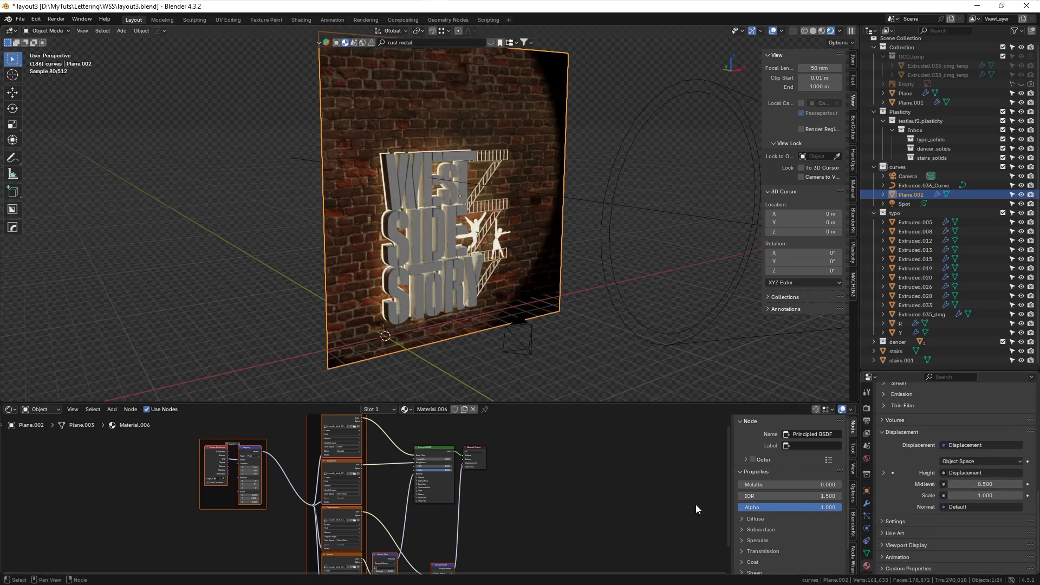
click(894, 520)
scroll(921, 515, down, 4)
click(985, 474)
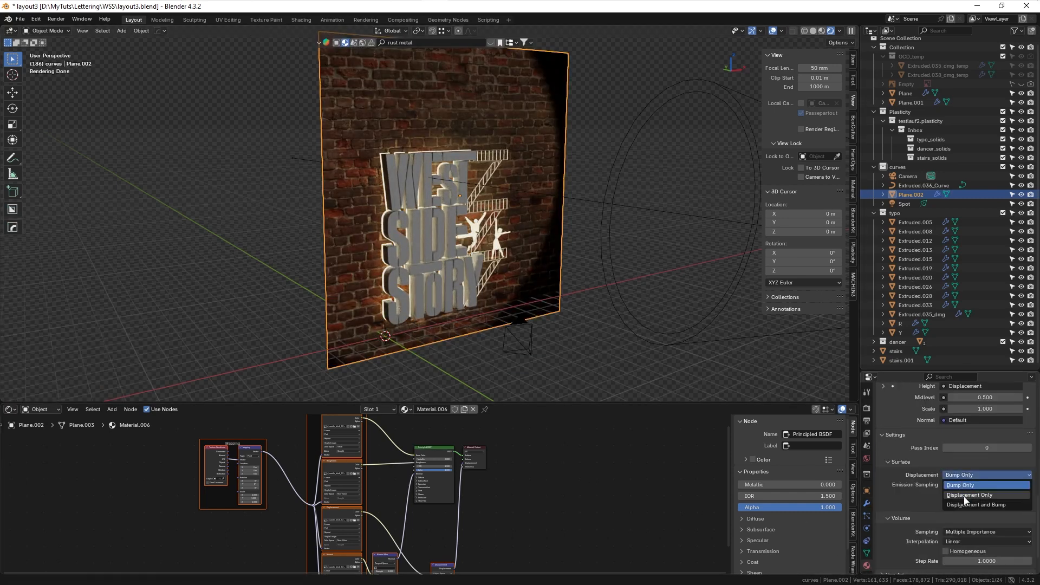
click(966, 495)
middle_drag(404, 166, 418, 180)
shift+middle_drag(356, 261, 396, 275)
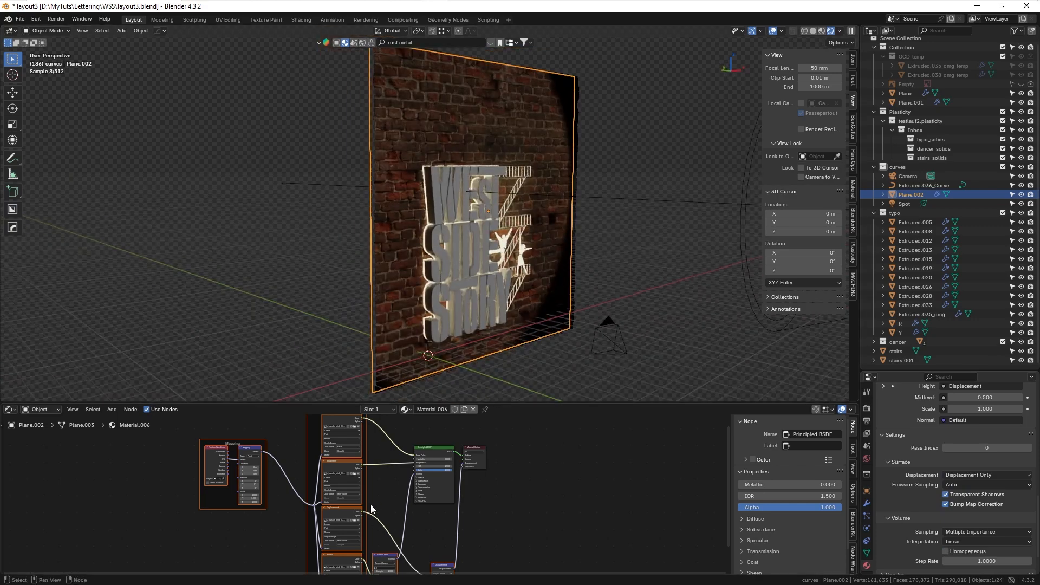
- Set the brick material's Normal Map strength to 2 and Displacement scale to 2, and check the wall through the camera
scroll(371, 452, up, 4)
middle_drag(428, 532, 373, 440)
scroll(373, 441, up, 8)
shift+middle_drag(347, 485, 394, 465)
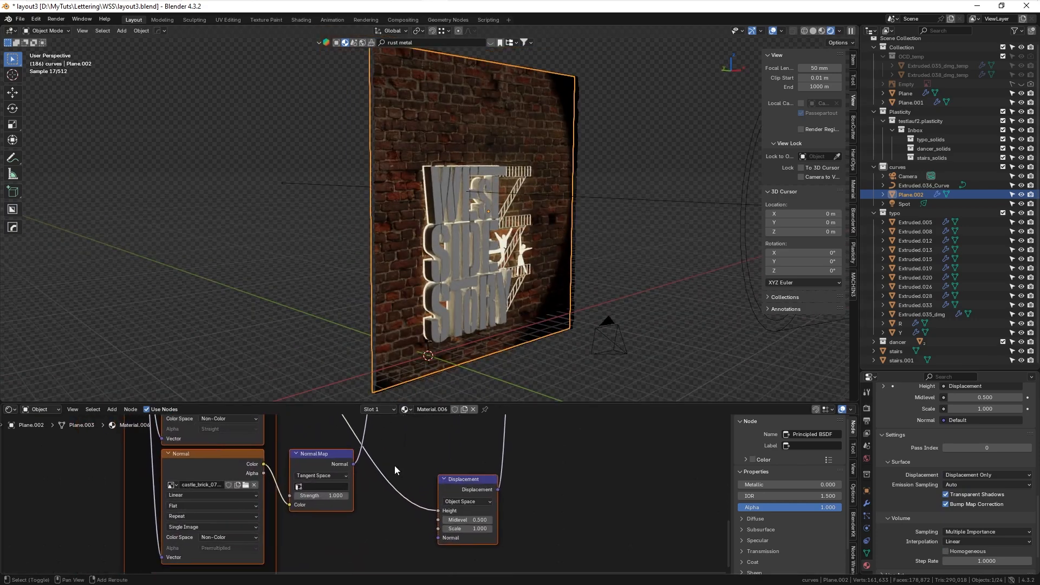
click(322, 495)
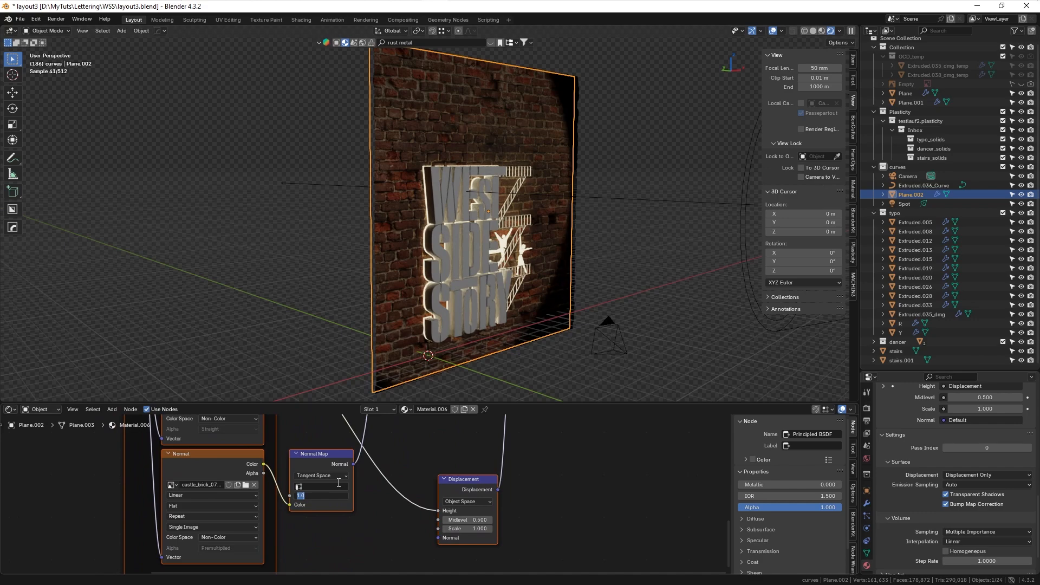
text(2)
click(476, 528)
key(Return)
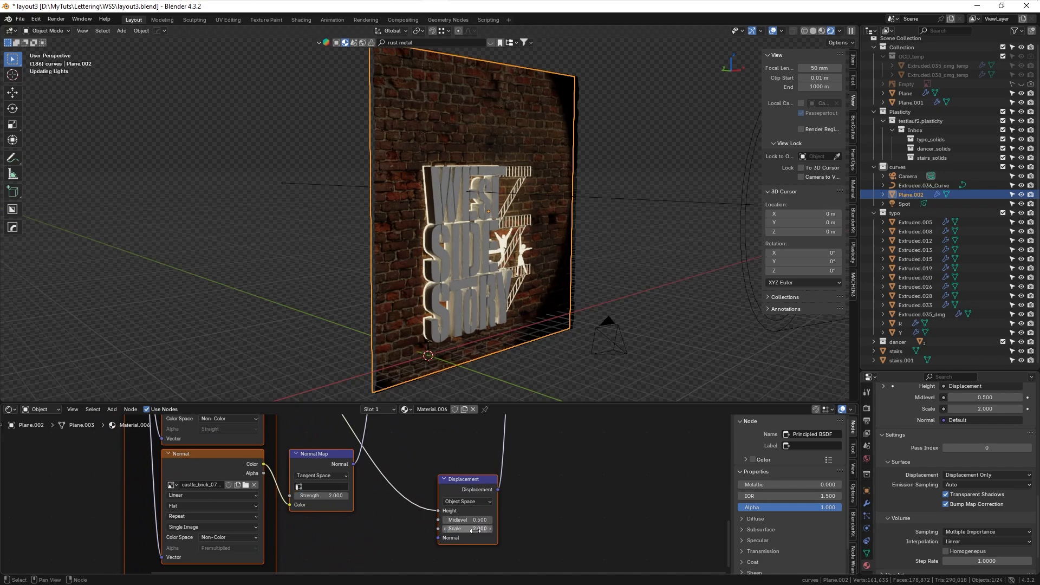
key(KP_0)
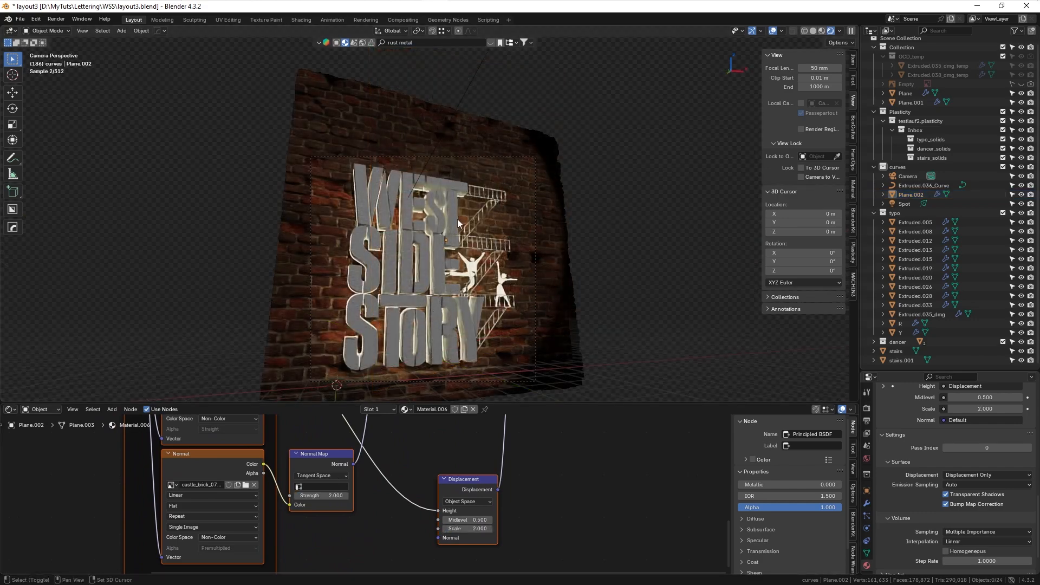
ctrl+middle_drag(448, 199, 407, 204)
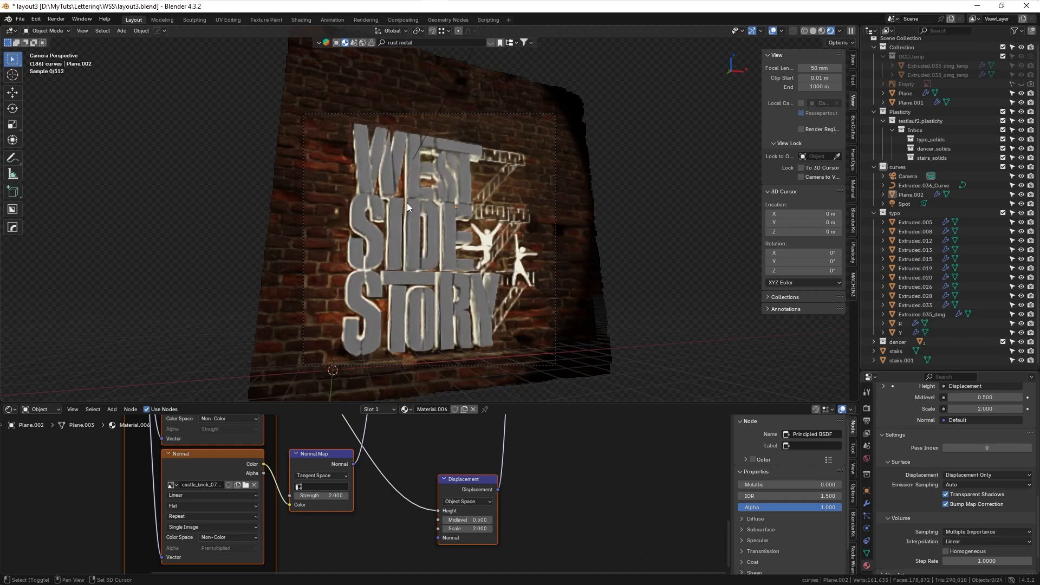
- Search the BlenderKit materials for "oxidized" and apply Rusted Oxidized Metal to the letter W
click(364, 169)
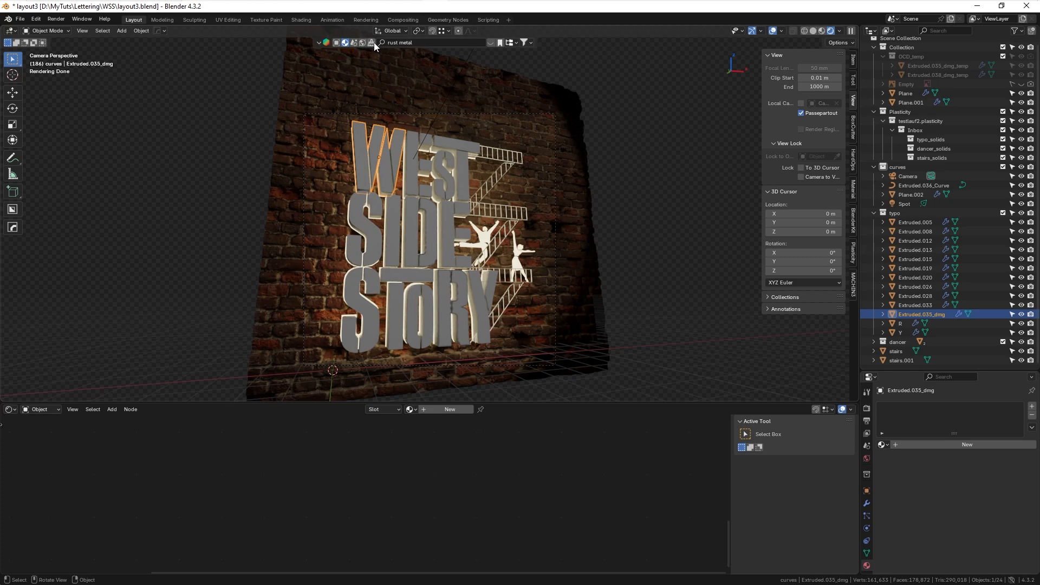
click(575, 93)
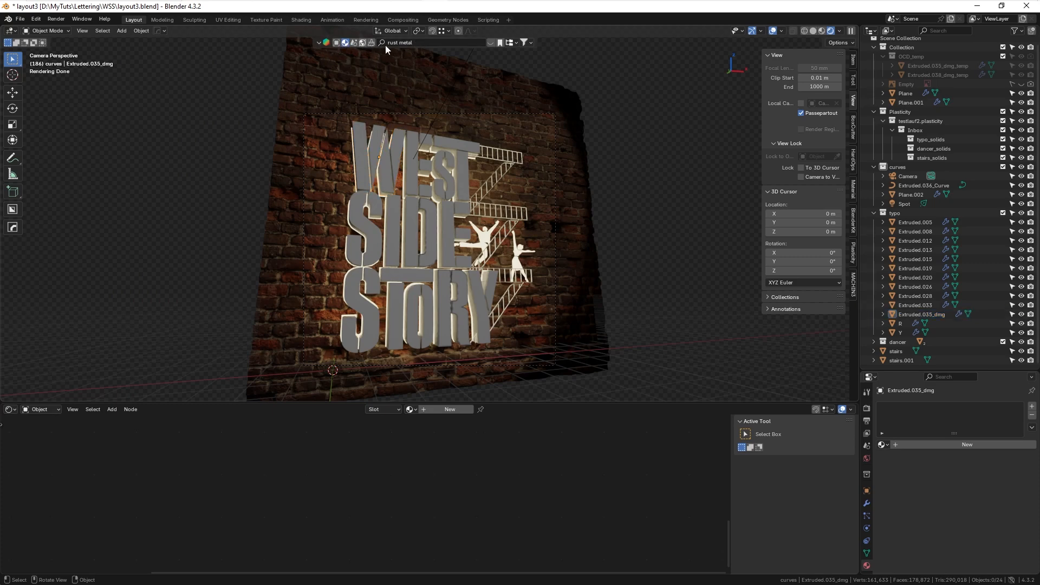
click(491, 43)
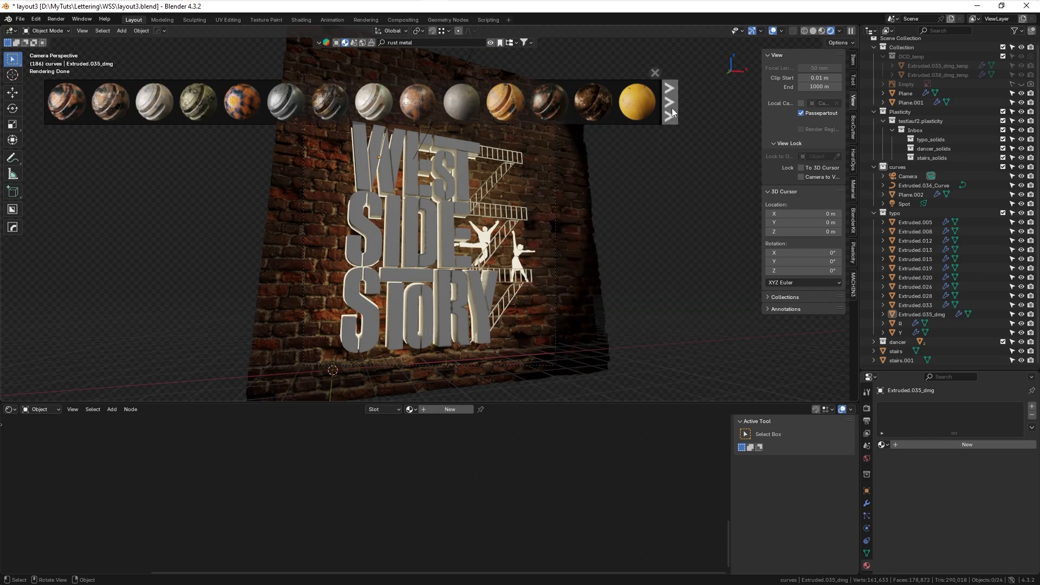
click(435, 42)
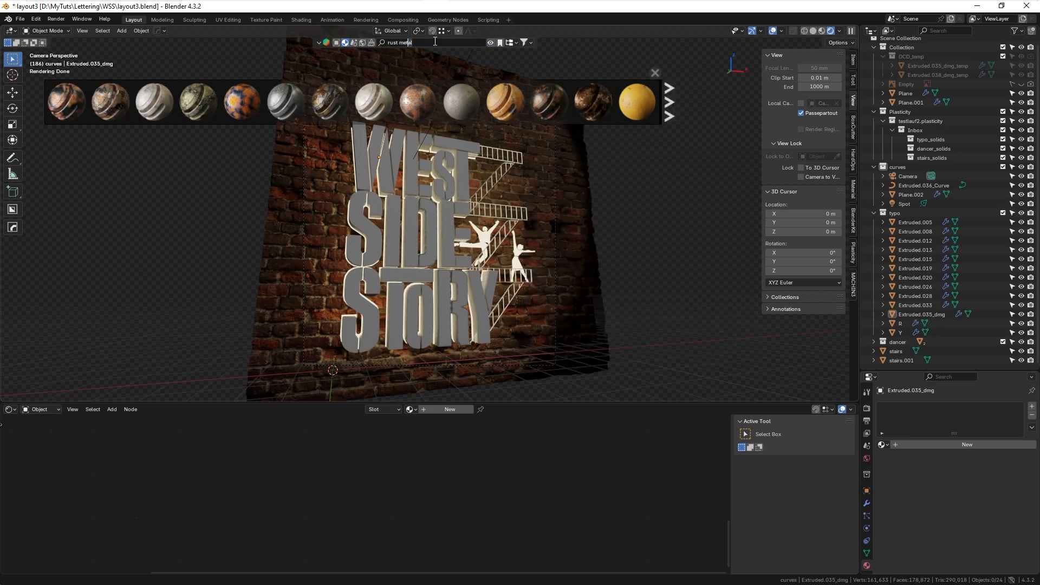
key(ctrl+a)
text(oxidized)
key(Return)
mouse_move(285, 108)
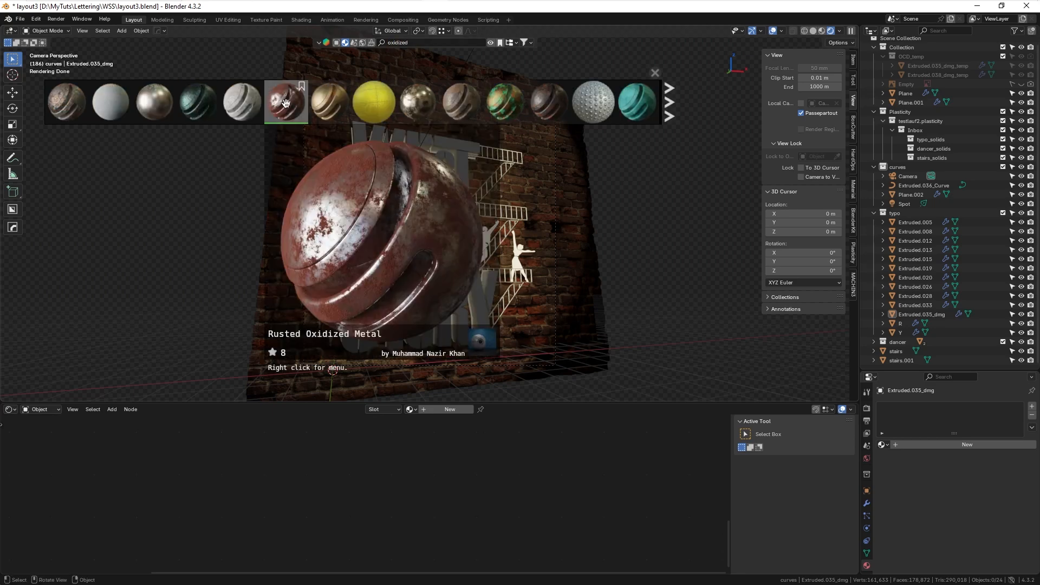
click(284, 102)
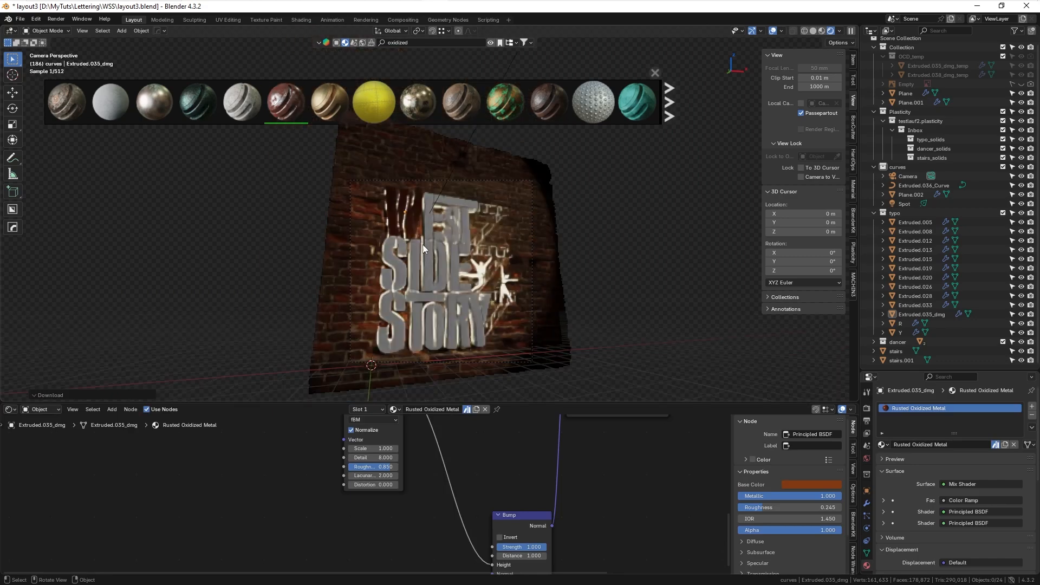
- Tint the spot light pale yellow (#FAFFC8)
middle_drag(475, 240, 498, 317)
scroll(511, 286, up, 5)
scroll(497, 299, down, 4)
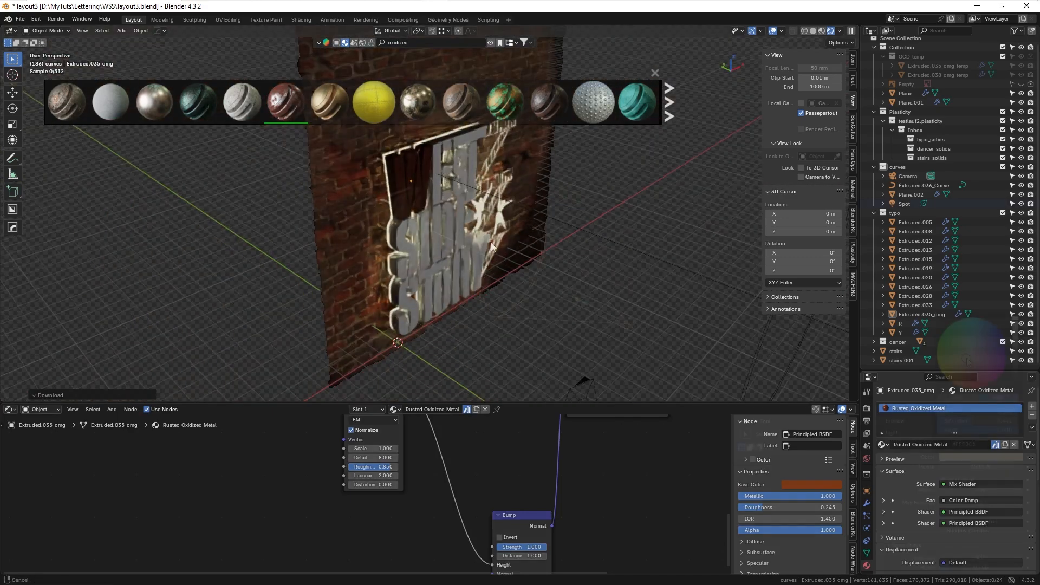
drag(966, 358, 966, 357)
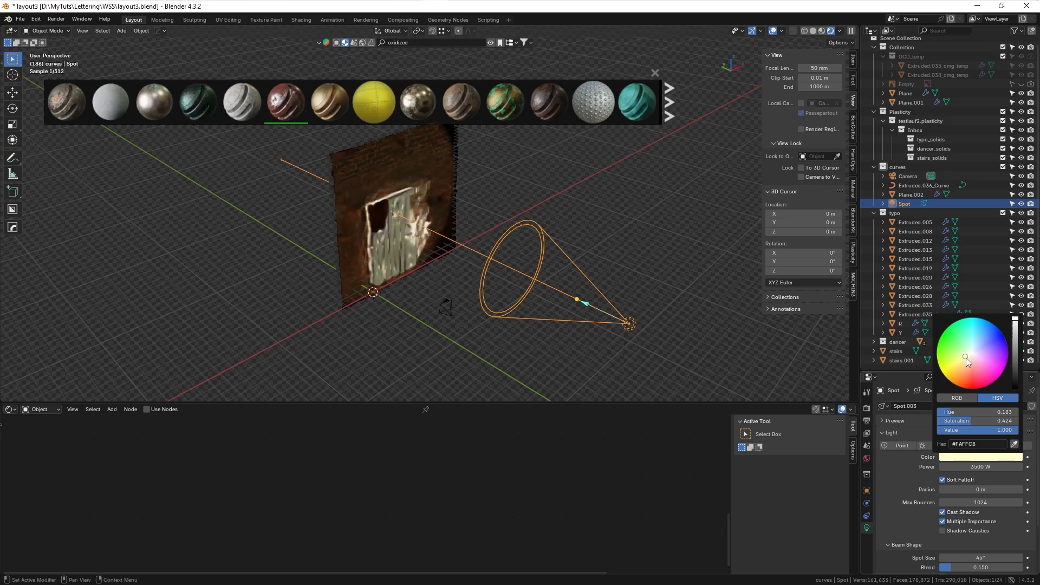
- Select the spot light and reposition it parallel to the wall, keeping its Y position, while checking the lighting on the sign
click(546, 268)
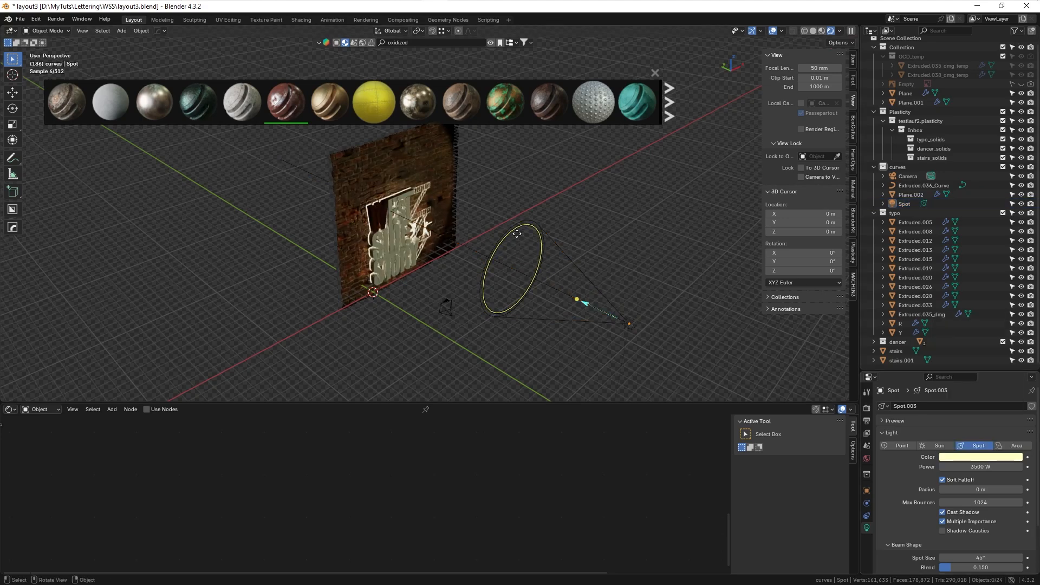
click(584, 298)
key(KP_0)
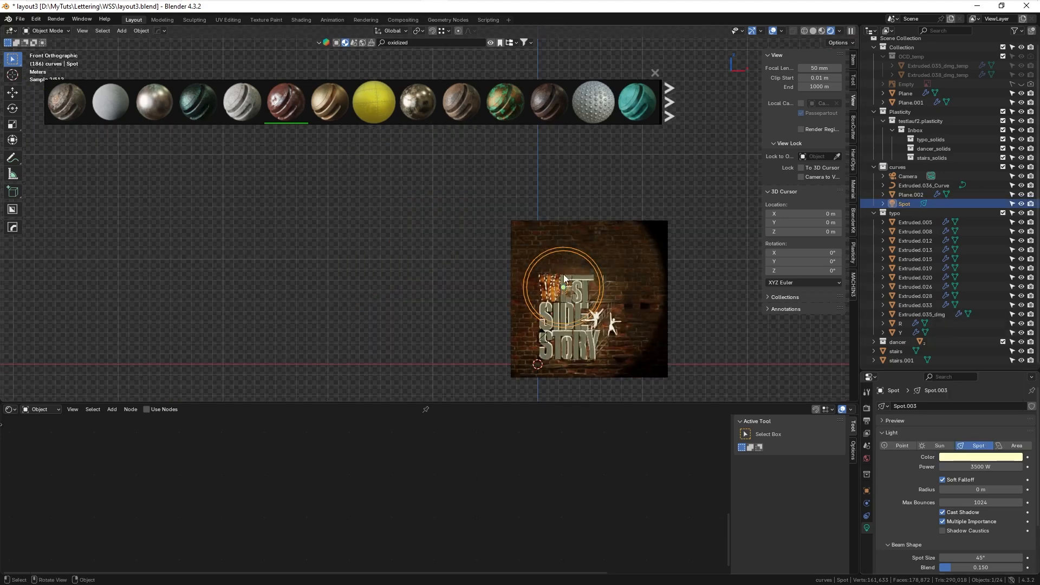
key(g)
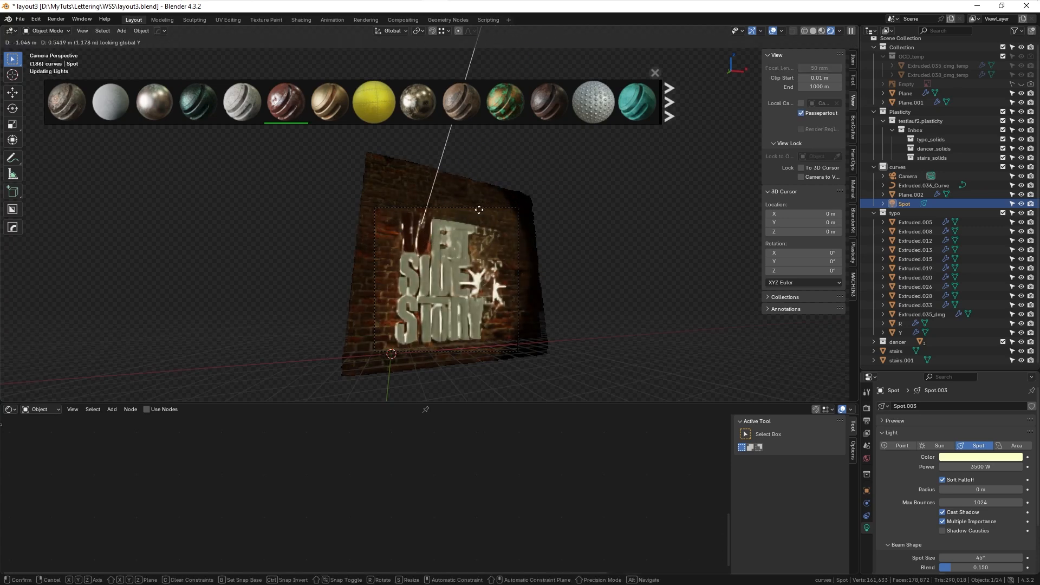
click(451, 172)
ctrl+middle_drag(452, 169, 452, 127)
- Raise the spot light about 1.33 m along Z and check the lighting on the word WEST up close
key(g)
key(z)
click(427, 281)
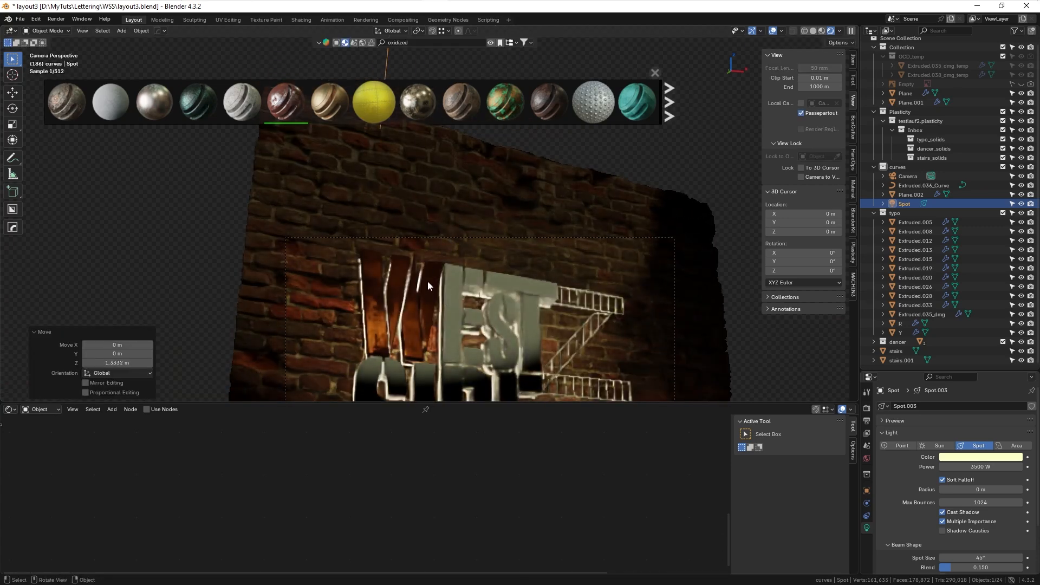
ctrl+middle_drag(428, 281, 425, 241)
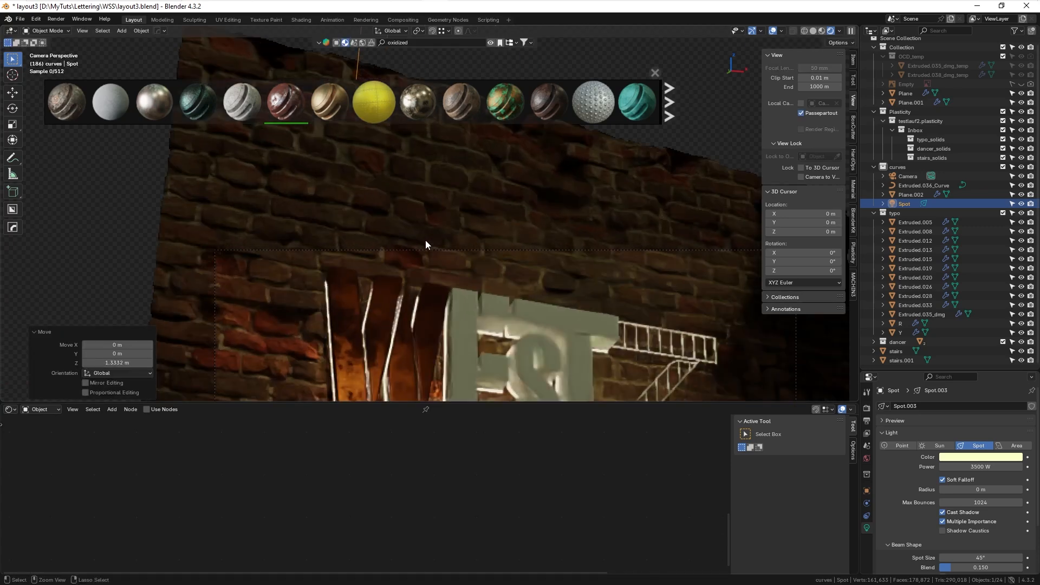
shift+middle_drag(431, 283, 439, 198)
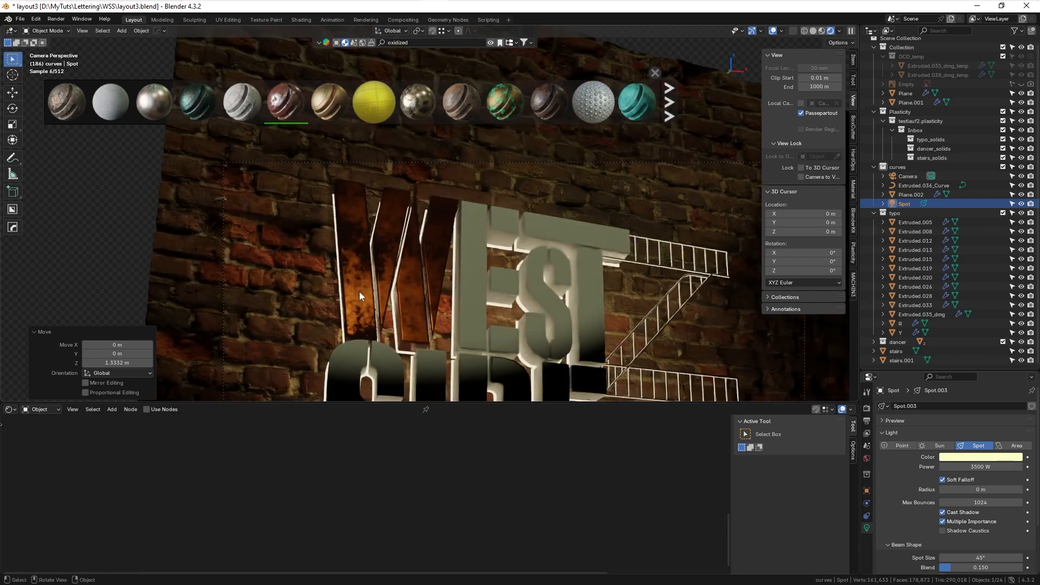
- Set the Base Color of the metallic Principled BSDF in the letter W's Rusted Oxidized Metal to white (#FFFFFF)
click(359, 292)
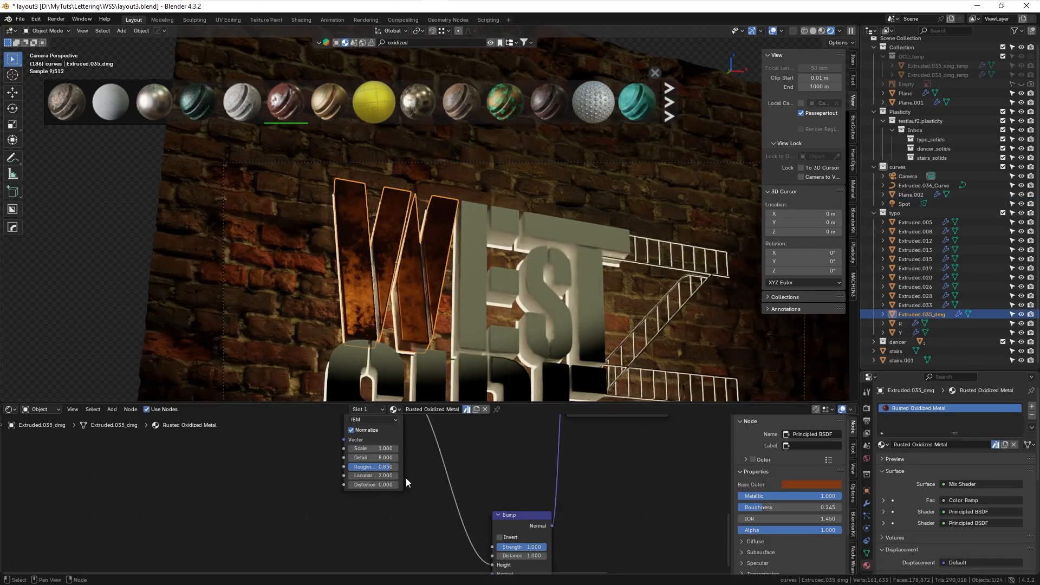
middle_drag(386, 475, 402, 530)
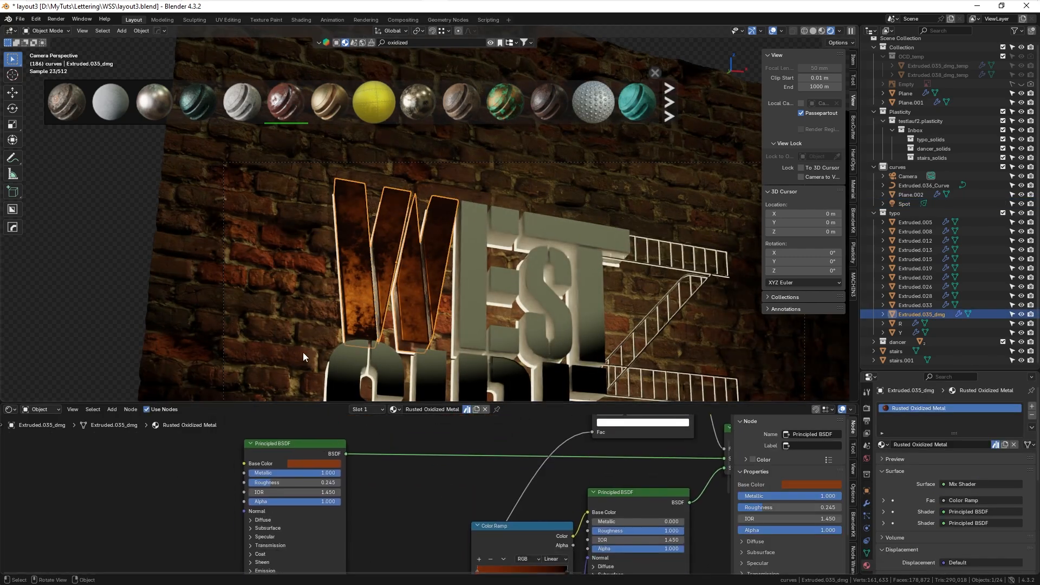
click(304, 464)
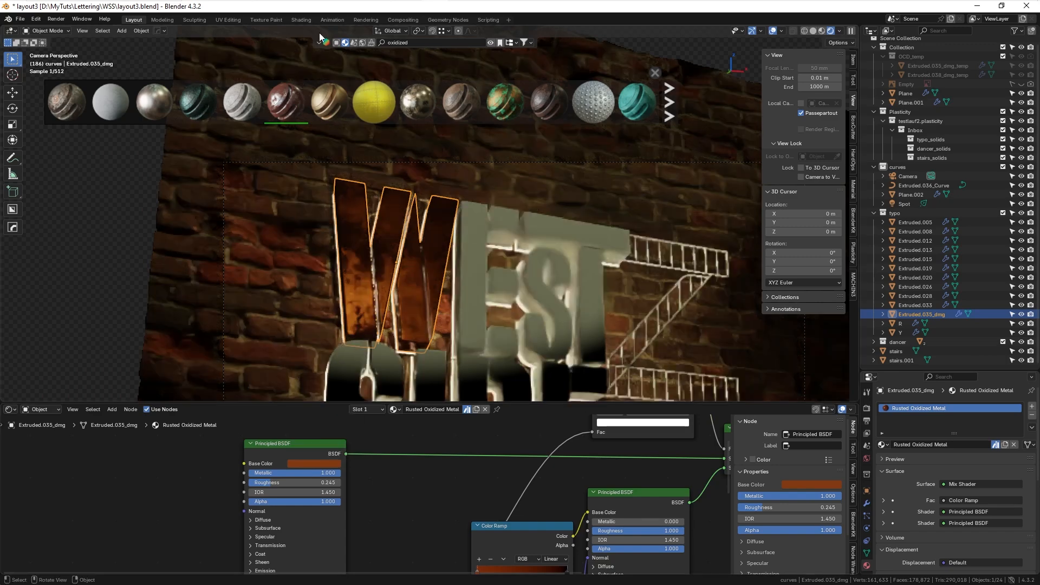
click(313, 464)
text(ffffff)
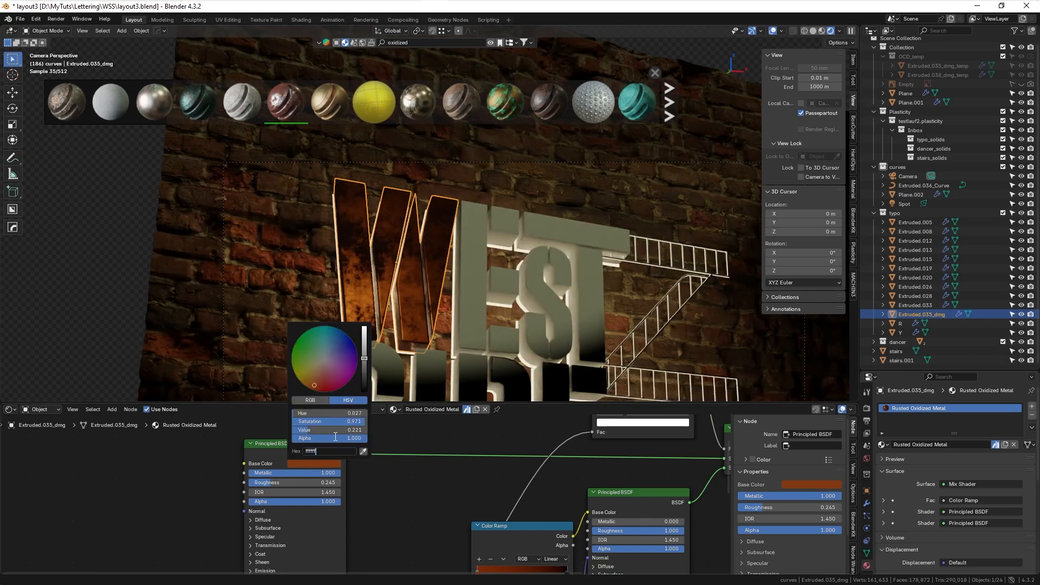
key(Return)
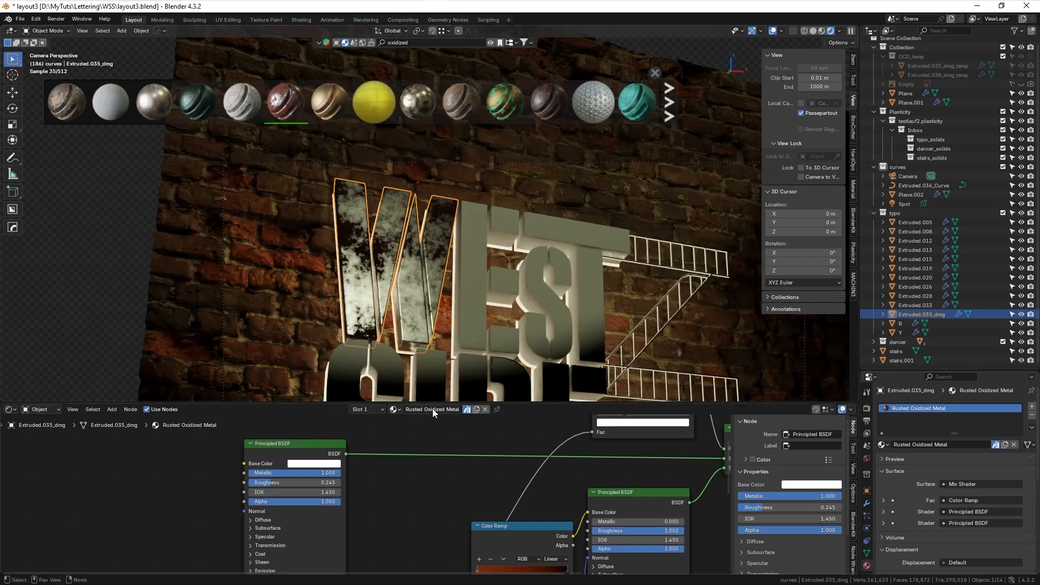
- Restore the metallic Principled BSDF's Base Color to rust brown (#813913FF)
click(307, 465)
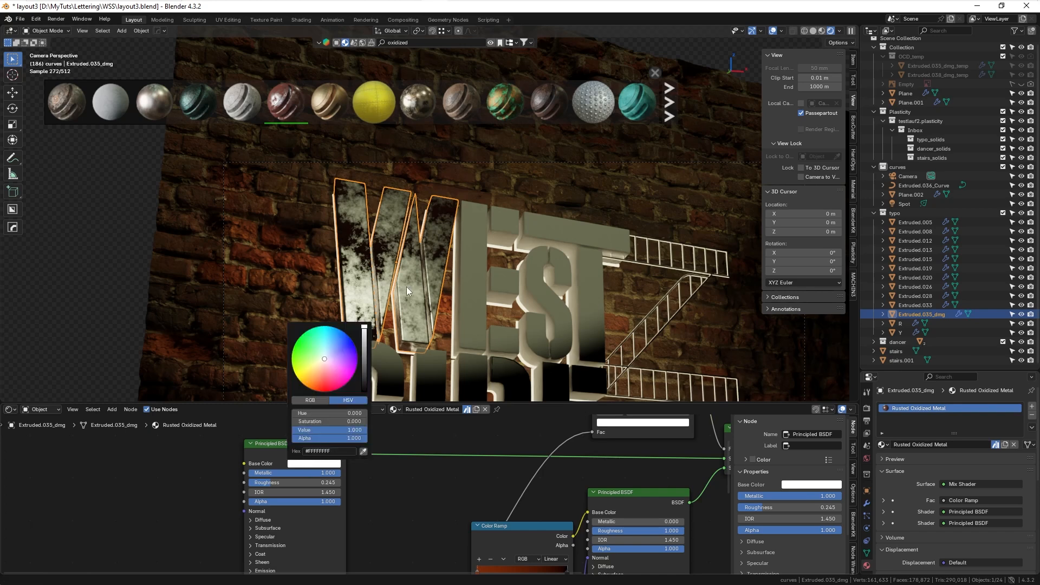
text(#813913FF)
key(Return)
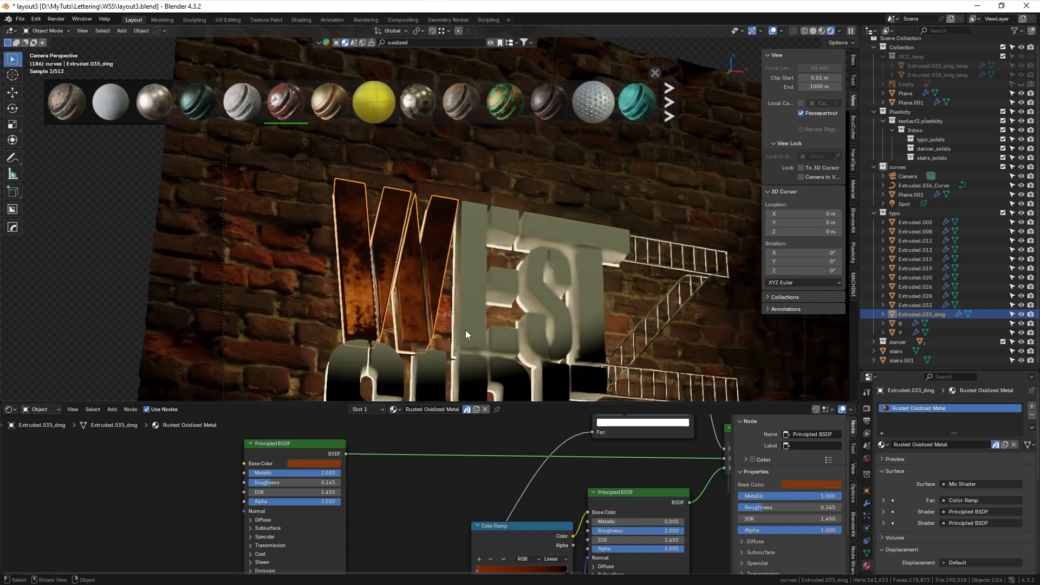
- Select all letters of the sign with the W active, link its Rusted Oxidized Metal material to them, and deselect everything
scroll(465, 330, down, 5)
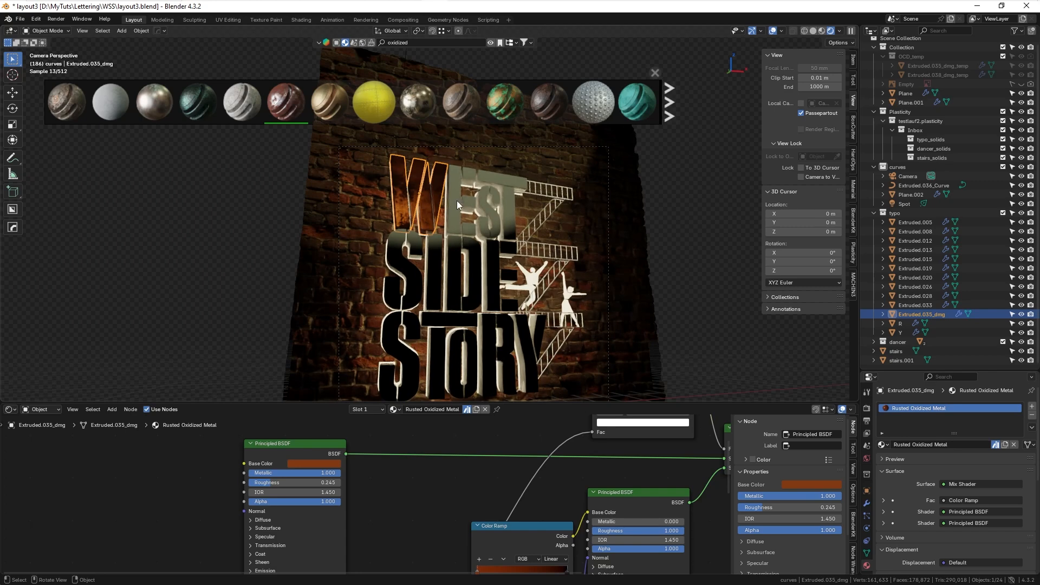
drag(456, 203, 438, 294)
shift+click(439, 294)
shift+click(407, 284)
shift+click(403, 342)
shift+click(436, 349)
shift+click(455, 349)
shift+click(491, 343)
shift+click(525, 336)
shift+click(420, 205)
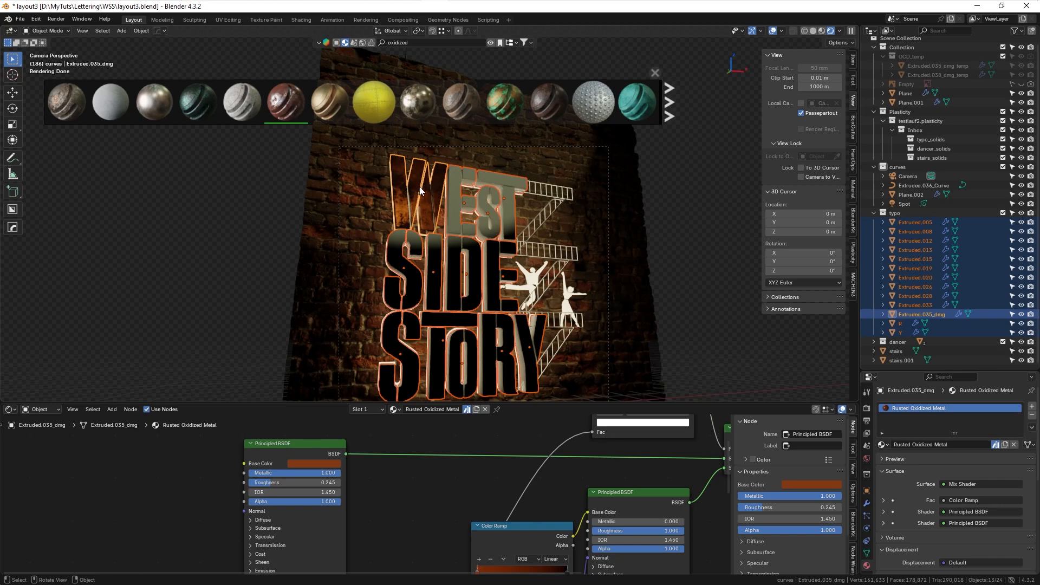
key(ctrl+l)
click(419, 199)
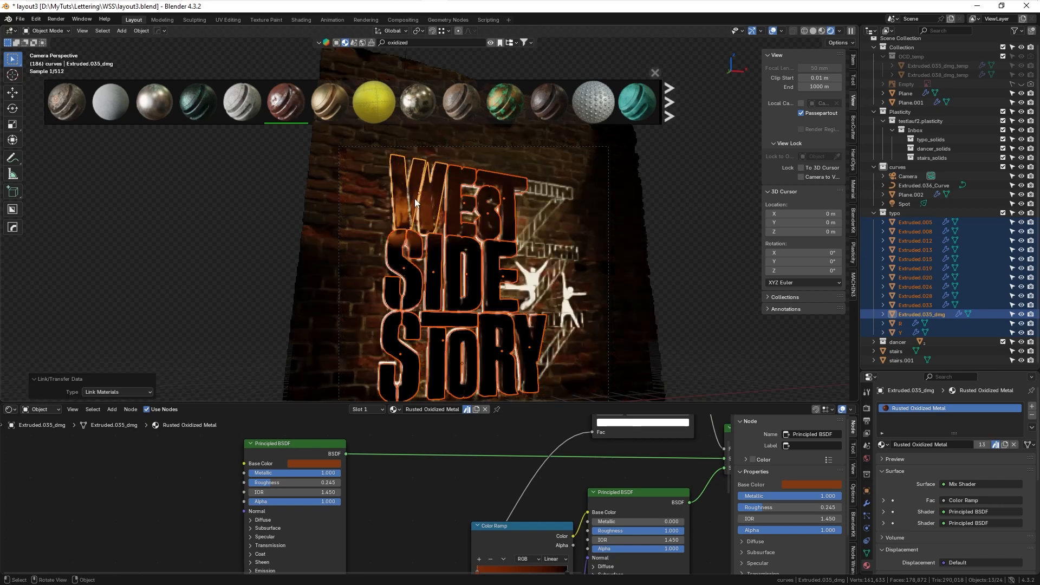
key(alt+a)
- Split the 3D viewport into two side-by-side viewports and use rendered shading in the new camera view
ctrl+middle_drag(578, 261, 554, 274)
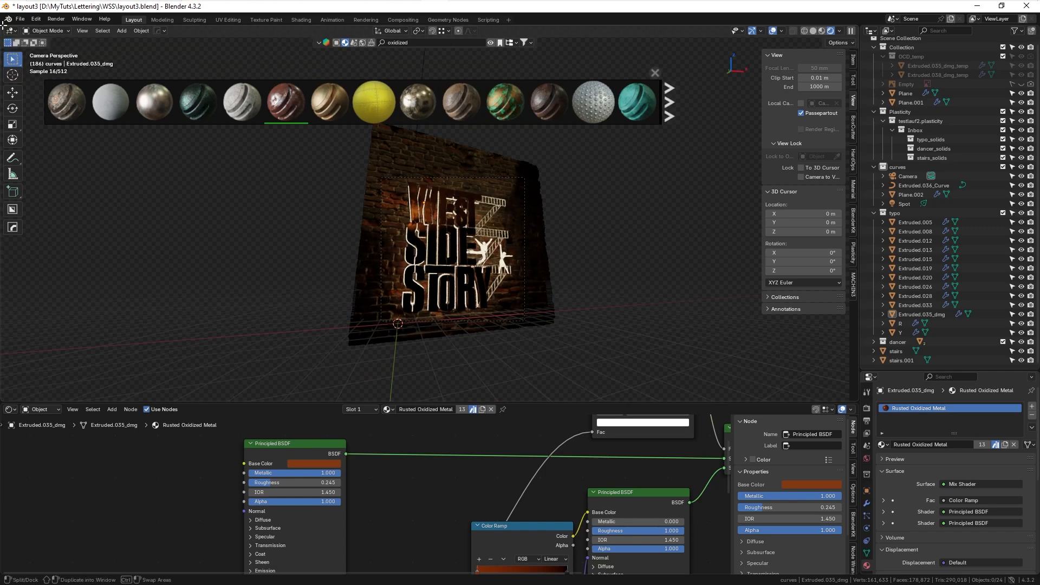
drag(4, 26, 331, 67)
scroll(356, 31, down, 2)
click(356, 32)
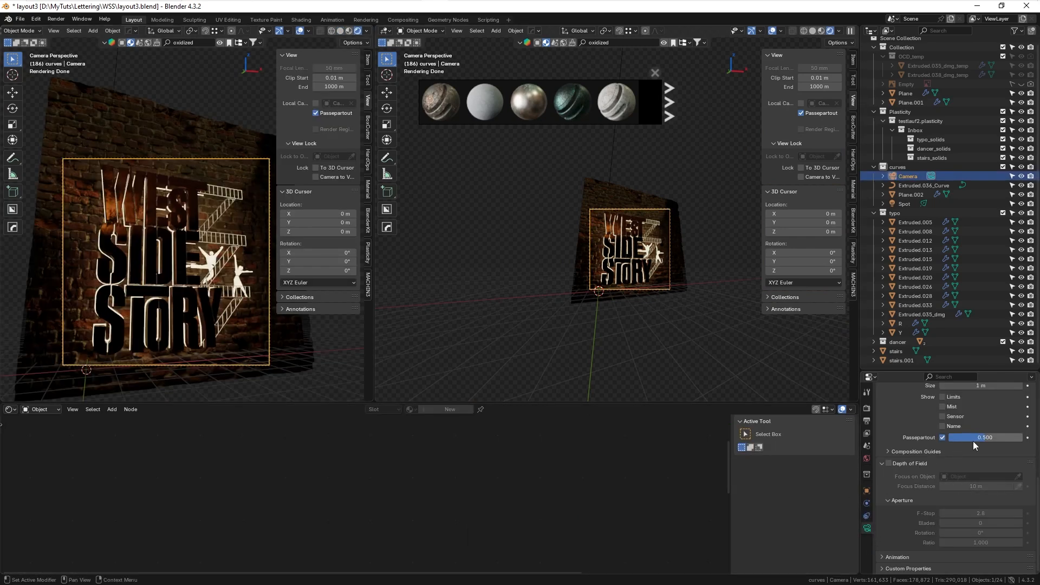
- Set the camera's Passepartout opacity to 1
click(989, 437)
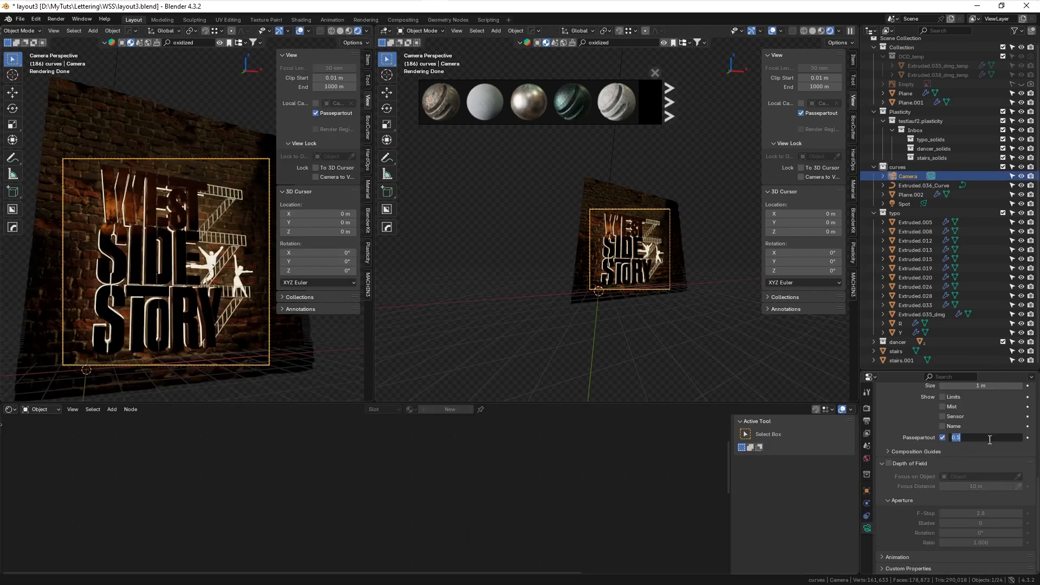
text(1)
key(Return)
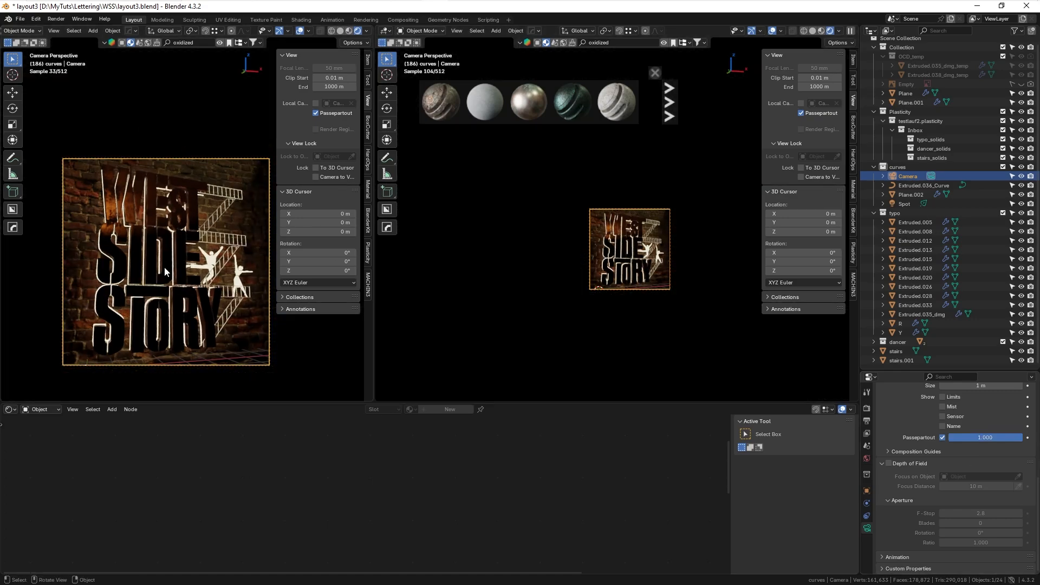
- Hide the sidebar in the rendered camera viewport and enlarge the camera frame to fill it
key(n)
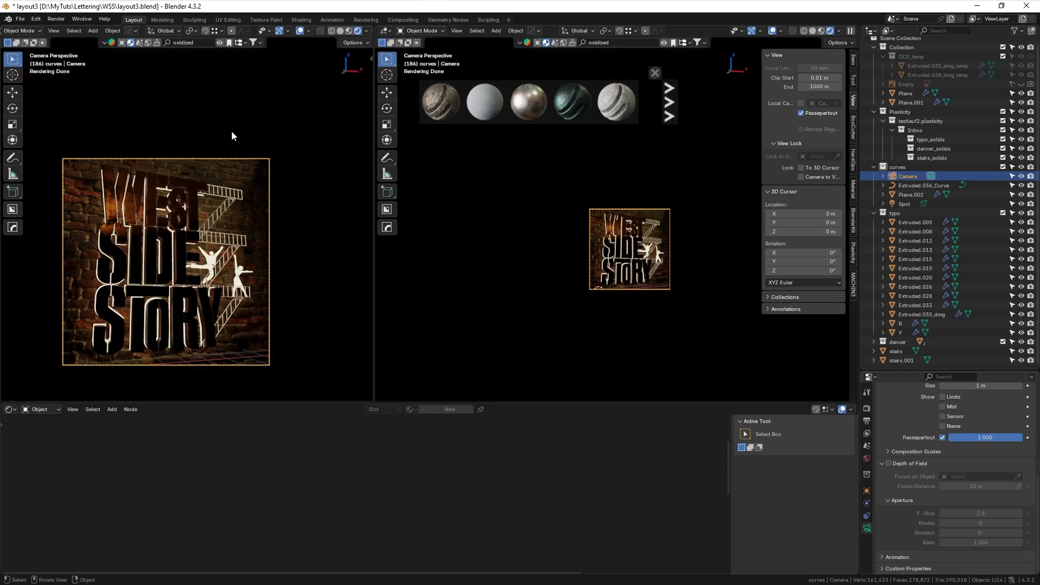
ctrl+middle_drag(258, 223, 264, 204)
shift+middle_drag(264, 204, 292, 163)
ctrl+middle_drag(292, 163, 310, 148)
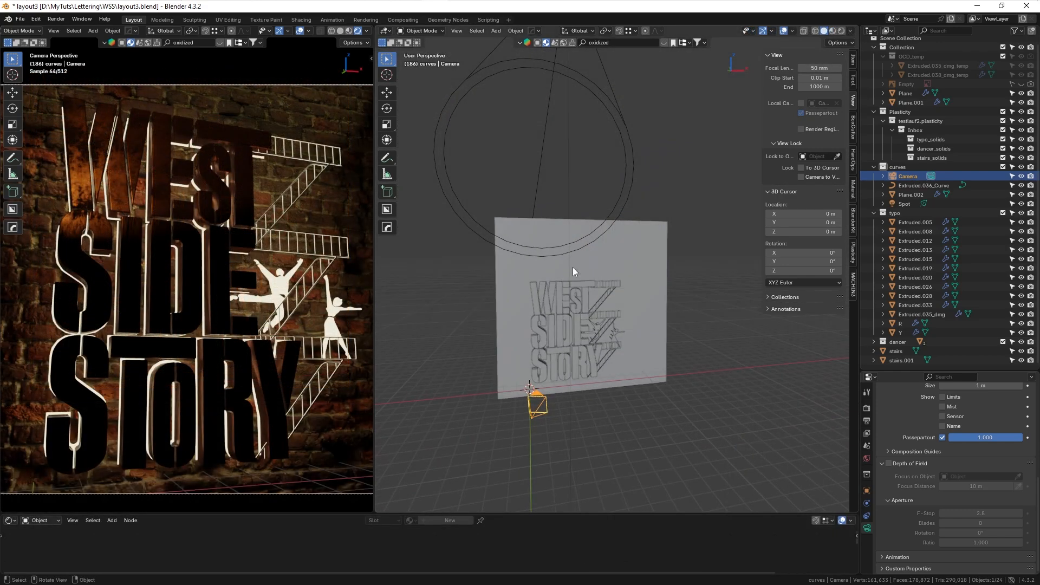
- Duplicate the spot light and place the copy about 3.5 m in X, -2.9 m in Y and -5.7 m in Z from the original
ctrl+middle_drag(573, 267, 604, 252)
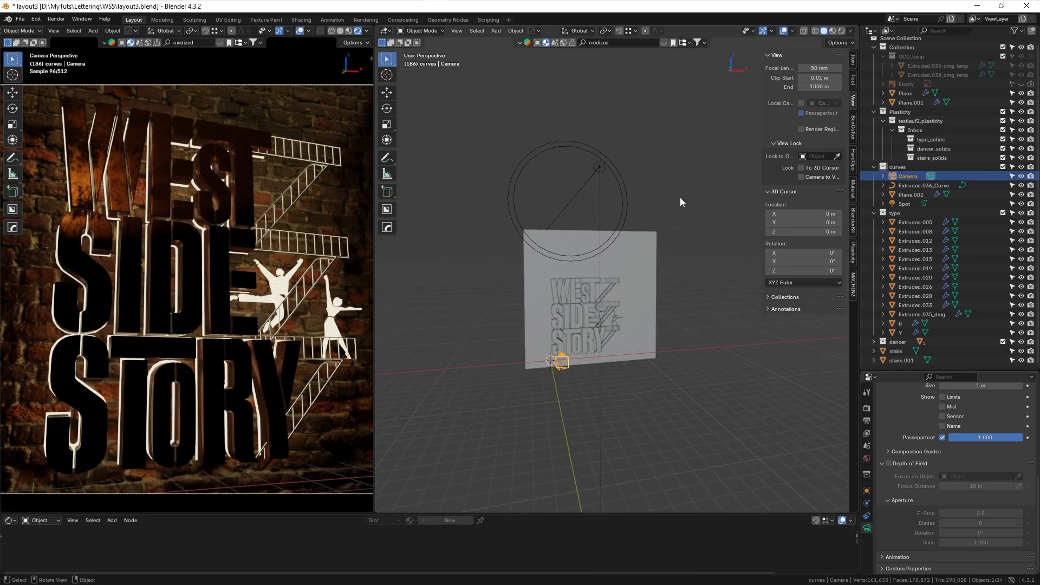
click(599, 164)
middle_drag(618, 197, 557, 166)
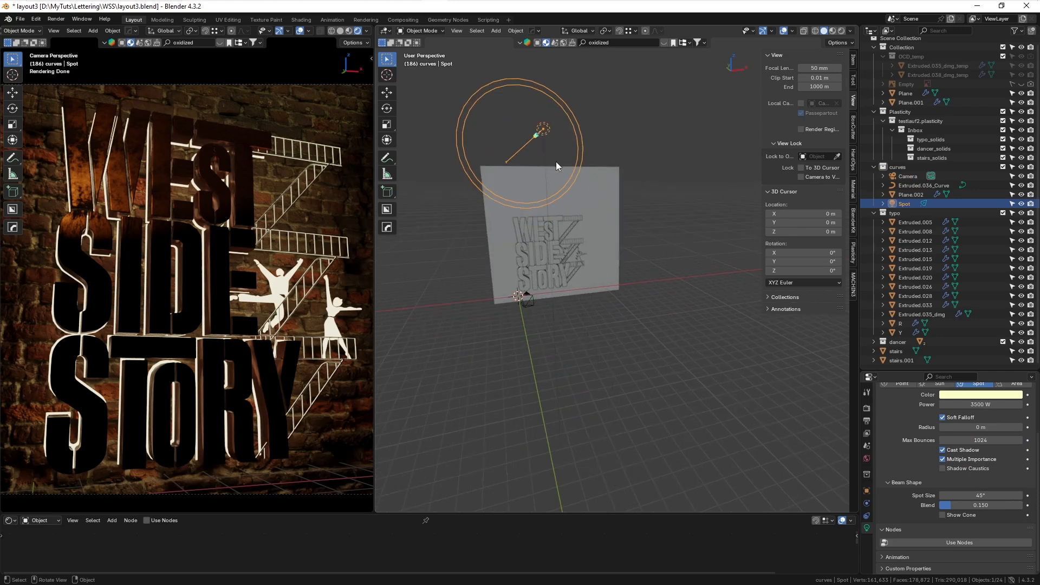
key(shift+d)
click(569, 291)
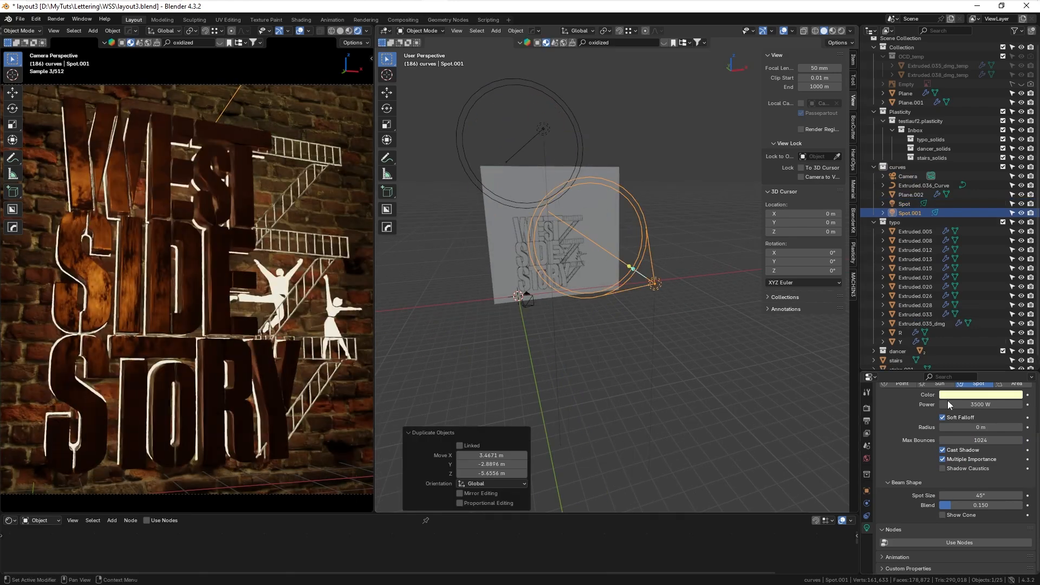
- Set the duplicated spot's power to 10000 W and move it about 3.8 m in X, 10.9 m in Y and -1.8 m in Z
key(KP_7)
key(g)
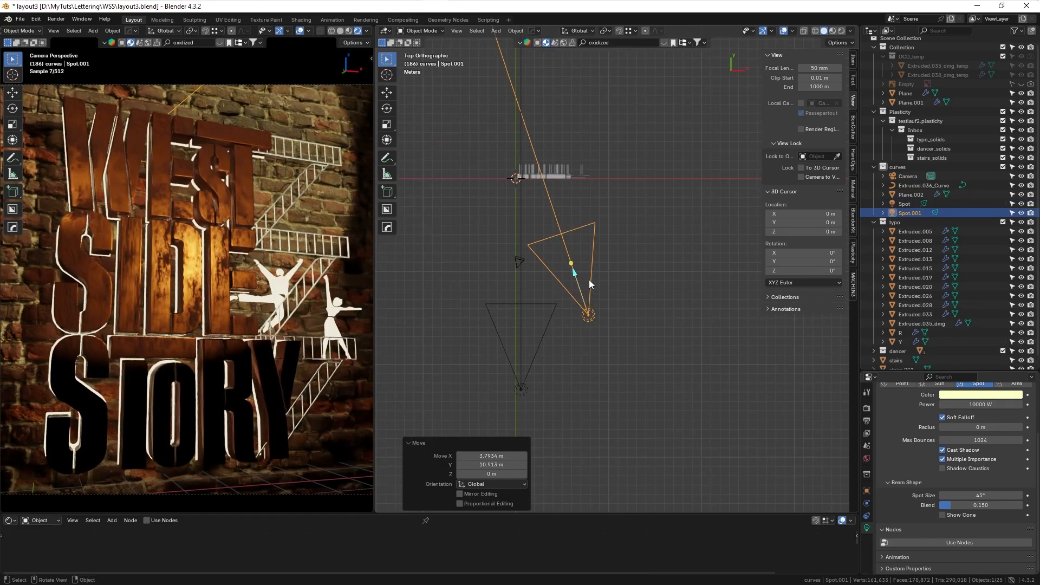
click(589, 279)
middle_drag(582, 268, 533, 278)
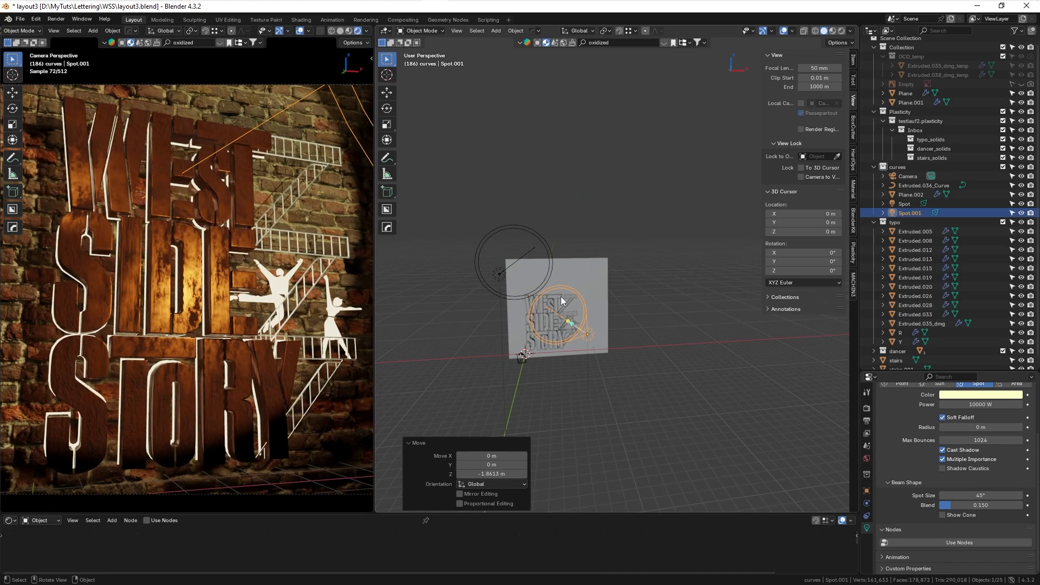
click(533, 277)
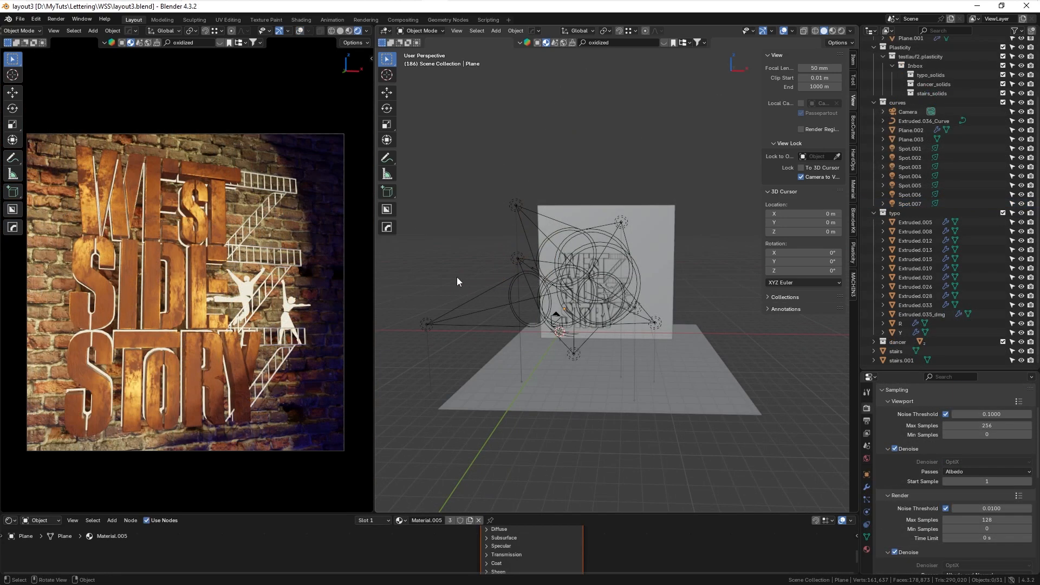
- Select the floor plane and view it in rendered shading from several angles to examine its material and light on the wall
middle_drag(589, 291, 600, 363)
click(600, 362)
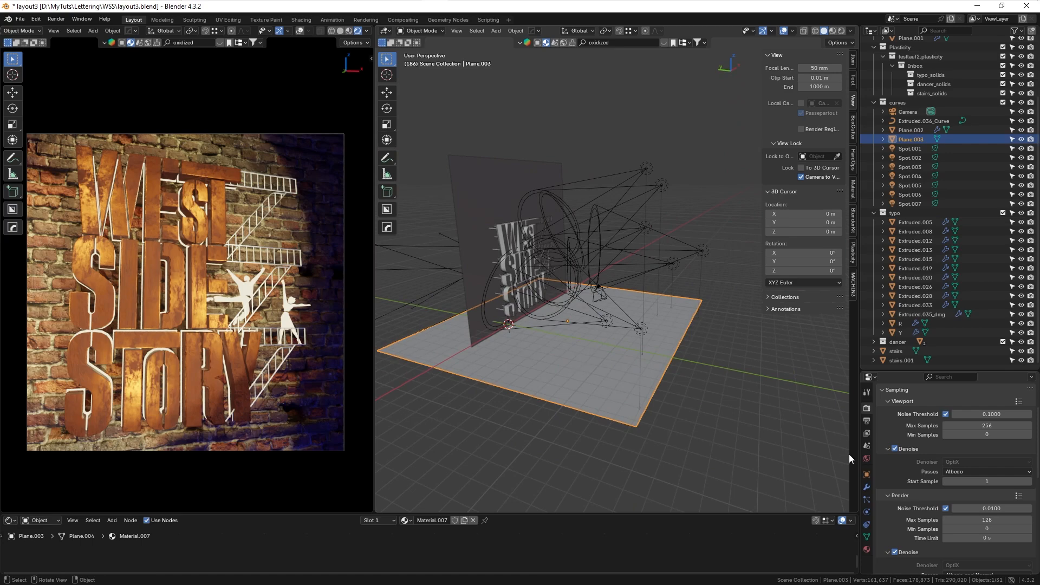
middle_drag(720, 407, 688, 441)
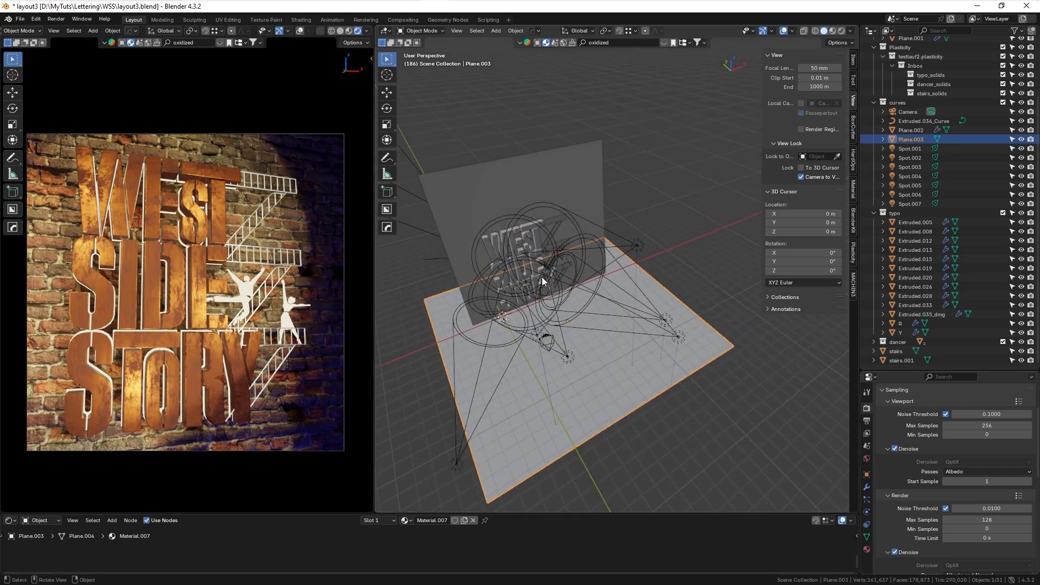
click(841, 31)
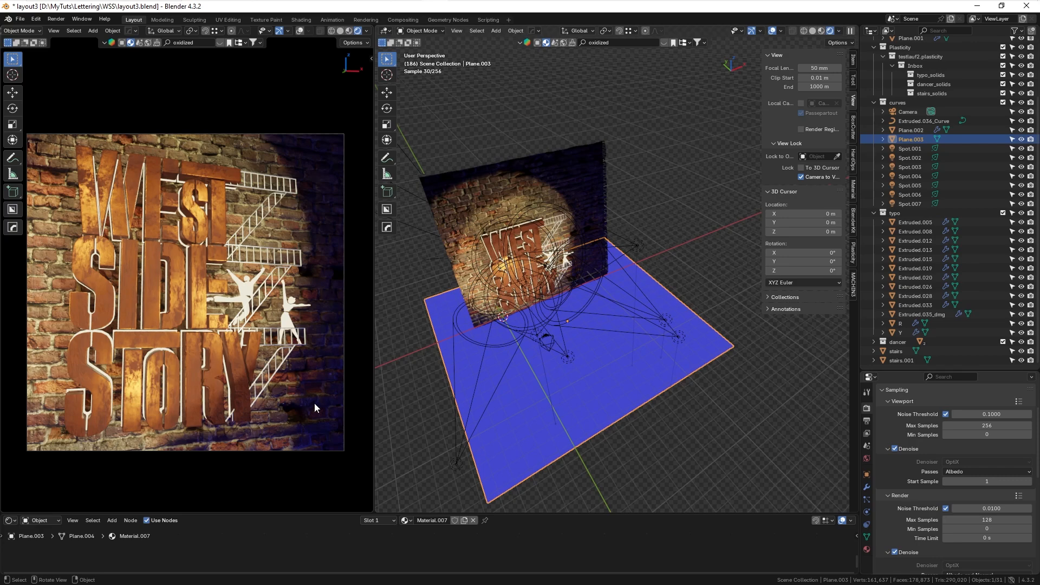
middle_drag(400, 300, 471, 295)
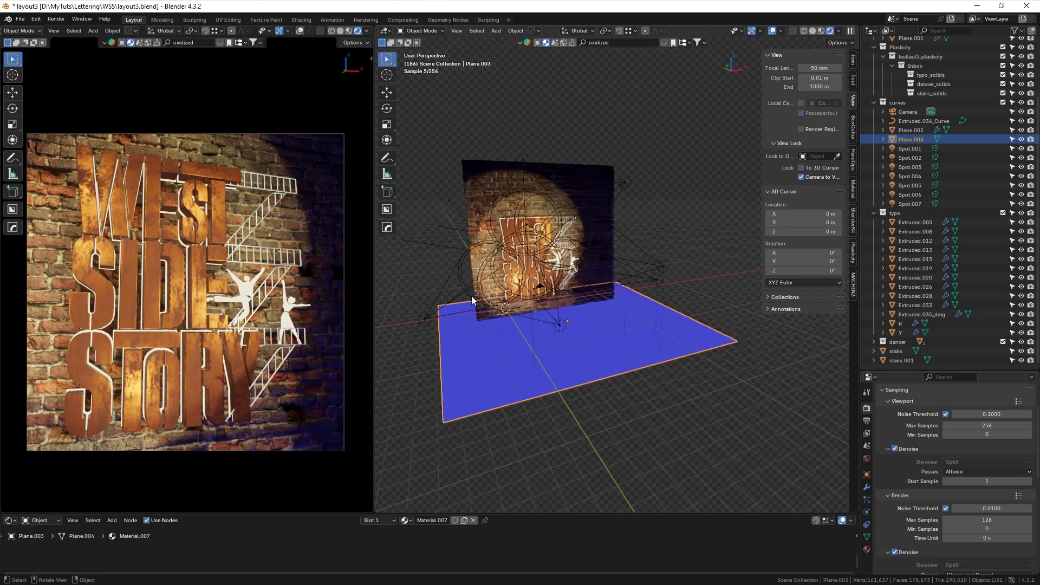
- Switch to Photoshop and make Layer 1 copy with its Camera Raw smart filter visible in main.png
key(alt+Tab)
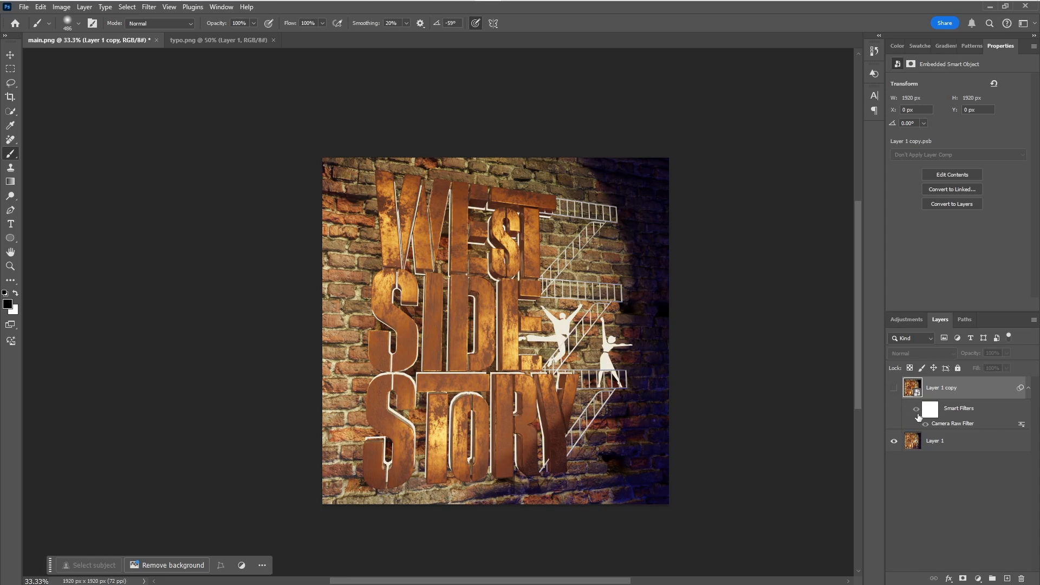
click(894, 388)
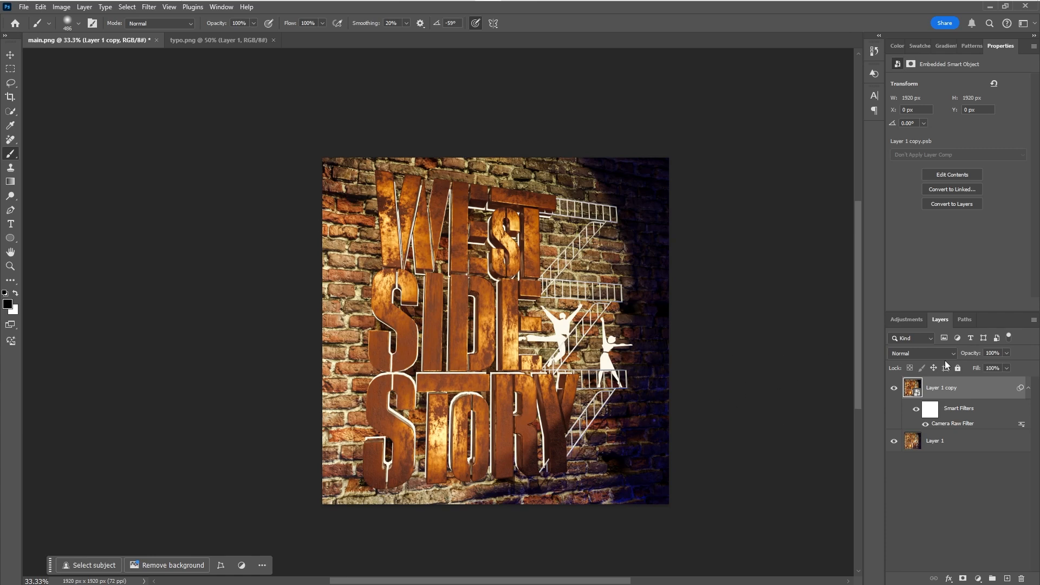
- Examine the Camera Raw Filter's effects and presets on Layer 1 copy, cancel the dialog, and compare main.png with the original poster
double_click(955, 424)
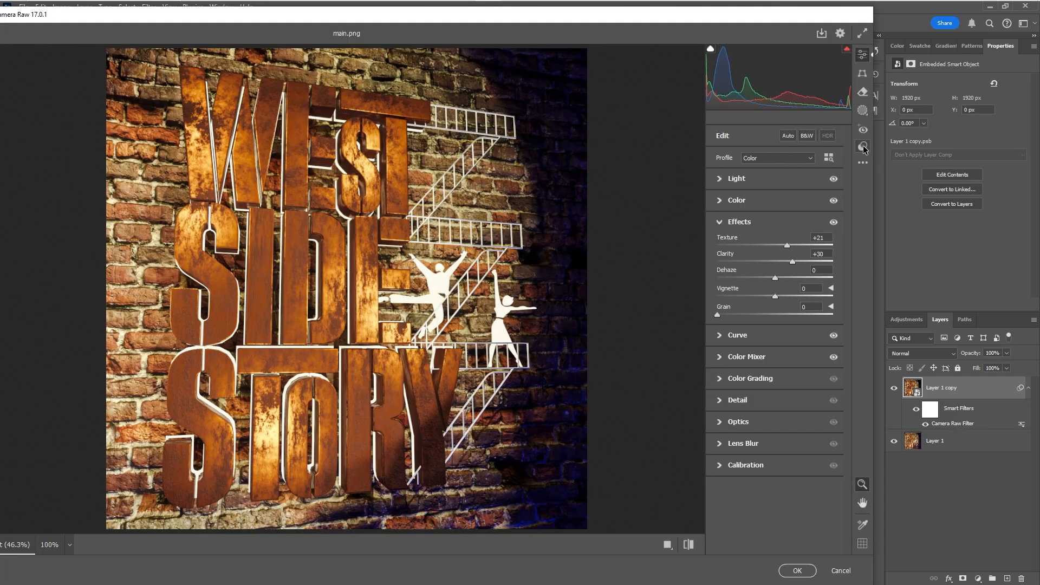
click(863, 148)
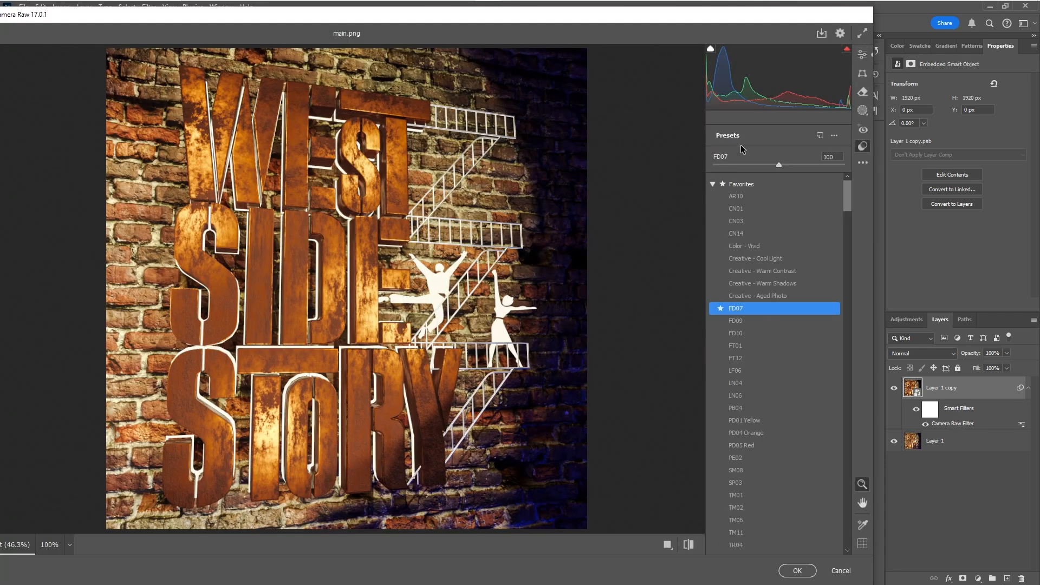
click(838, 576)
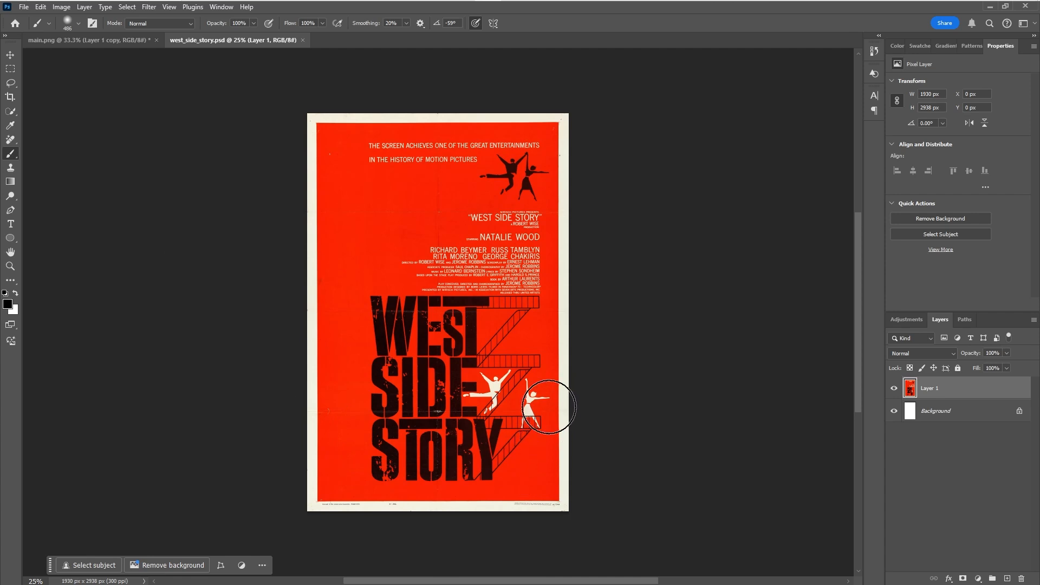
click(88, 40)
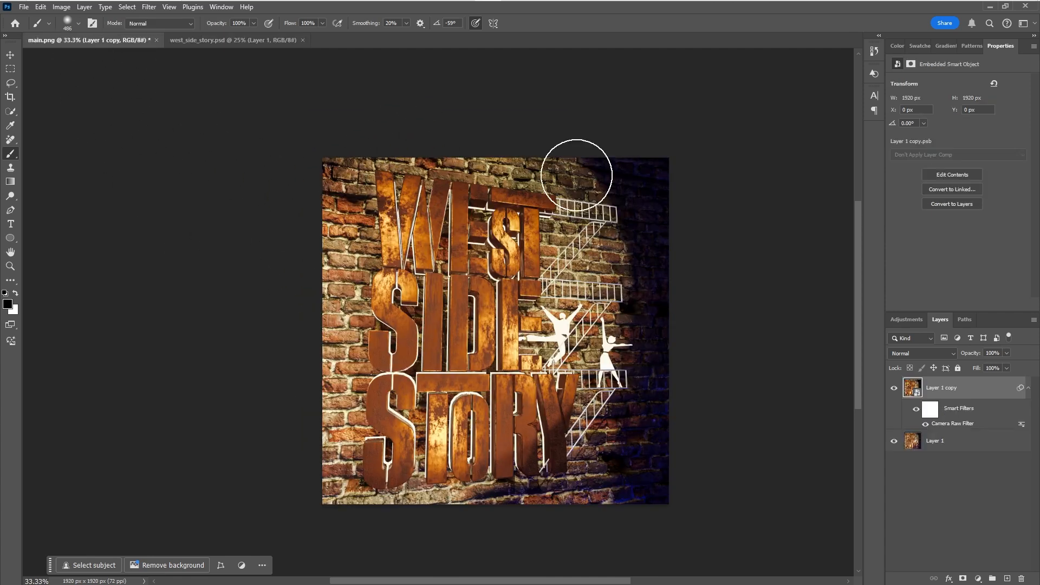